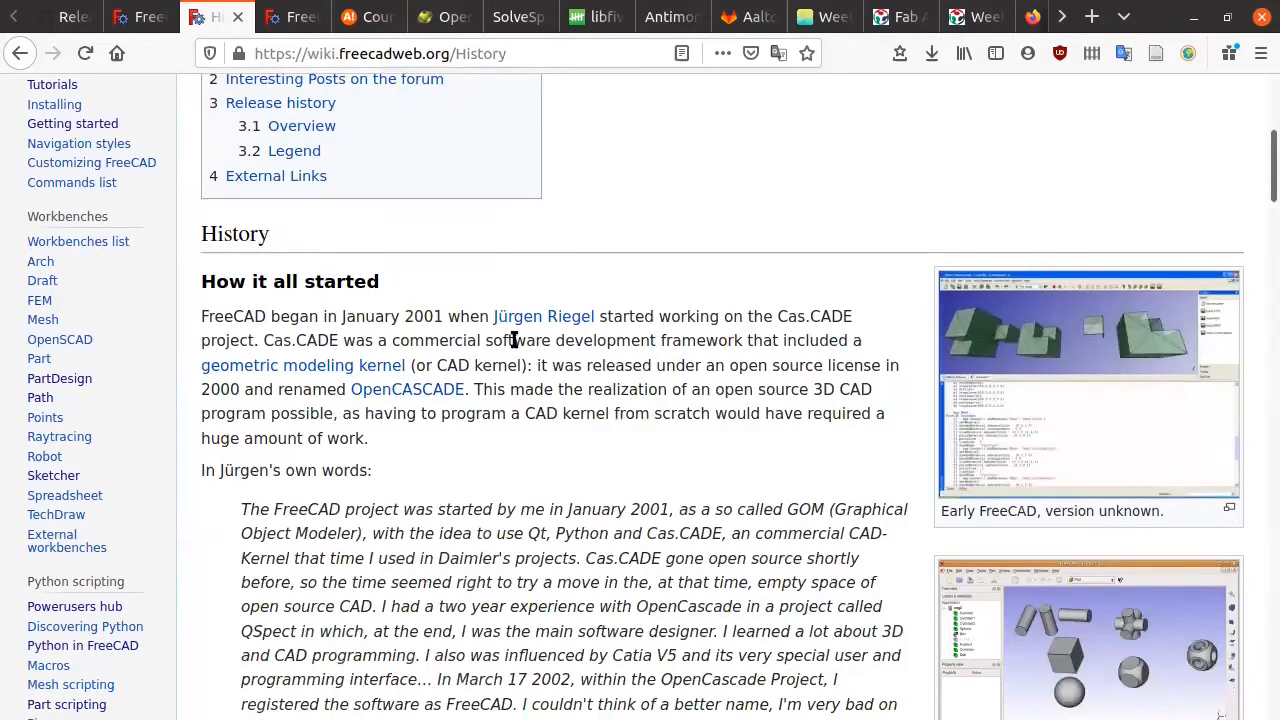
Step: Close the wiki History and FreeCAD wiki tabs and show the freecadweb.org home page from the top
scroll(505, 280, "down", 5)
scroll(505, 275, "down", 3)
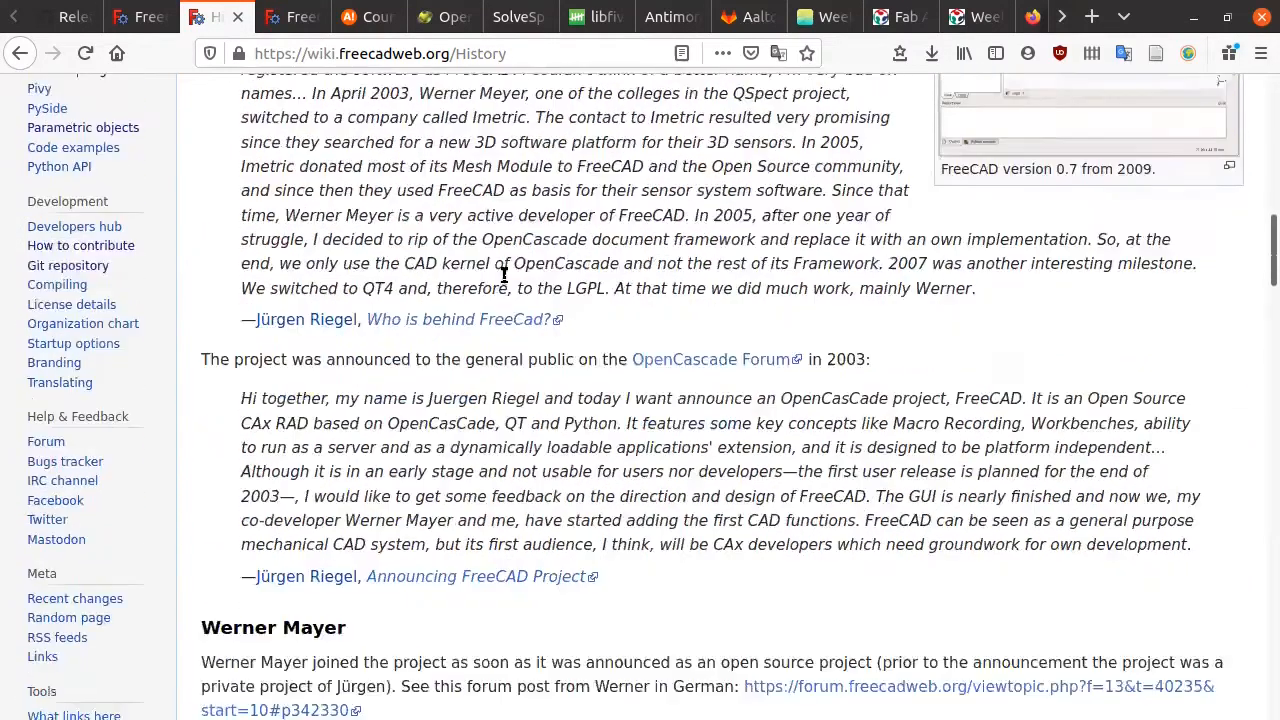
scroll(503, 275, "down", 2)
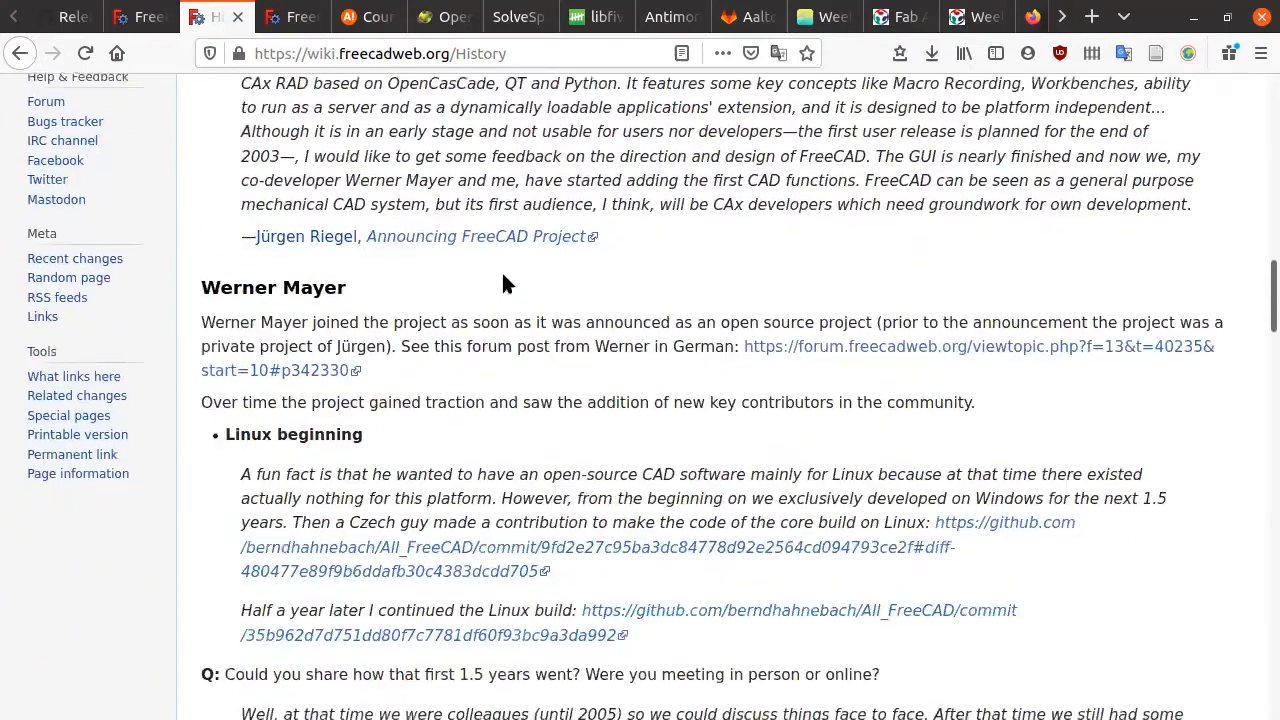
scroll(515, 270, "up", 8)
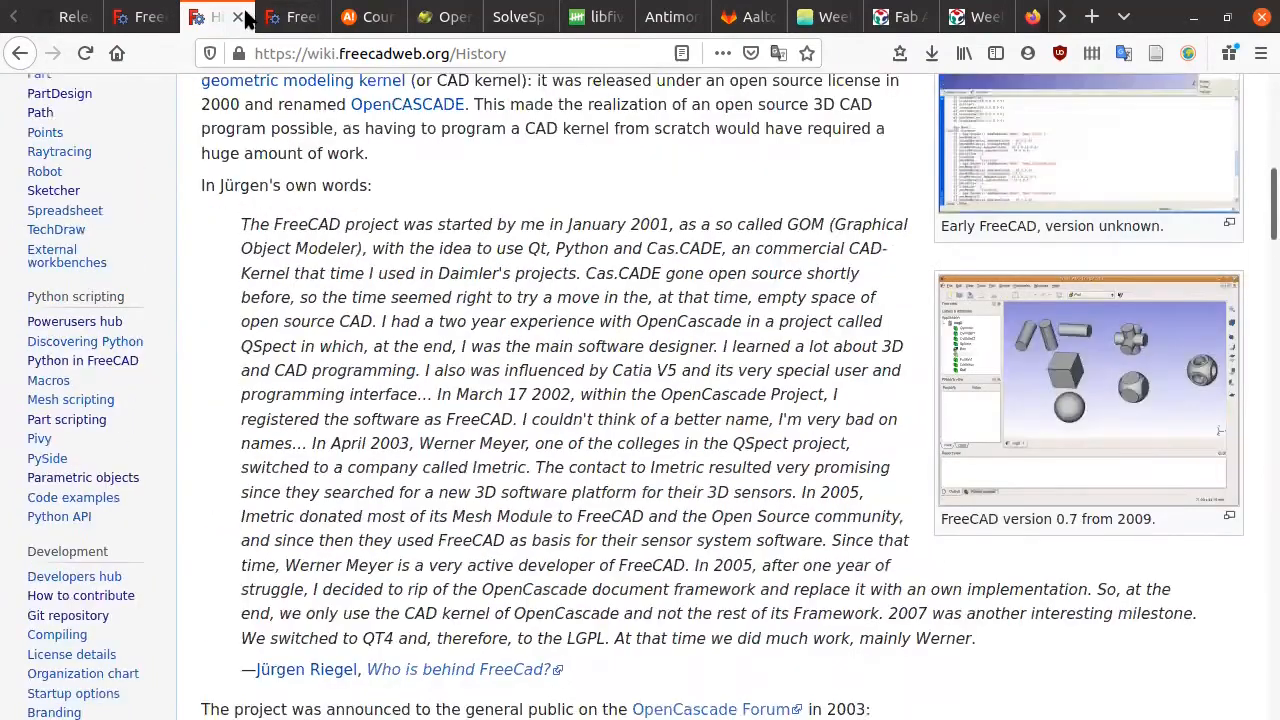
left_click(239, 17)
left_click(223, 17)
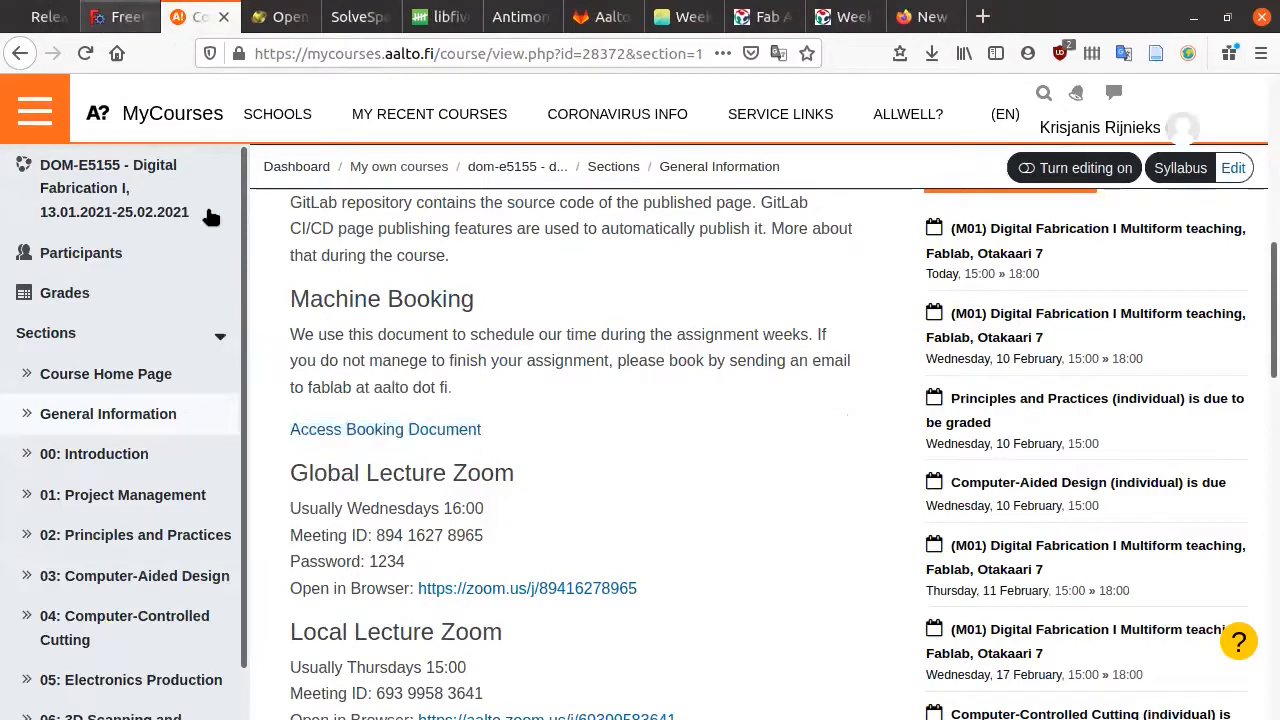
left_click(155, 14)
scroll(560, 360, "up", 10)
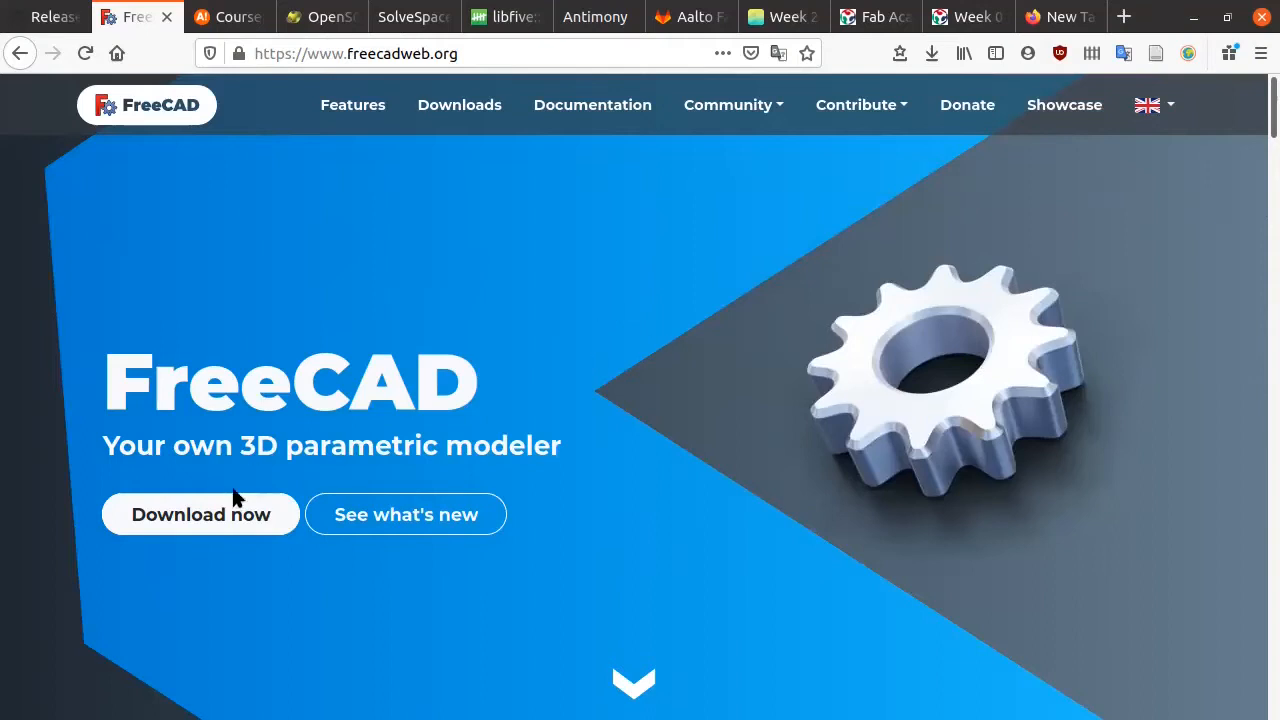
Step: Open the Downloads page and highlight the stable version number 0.18.4
left_click(251, 509)
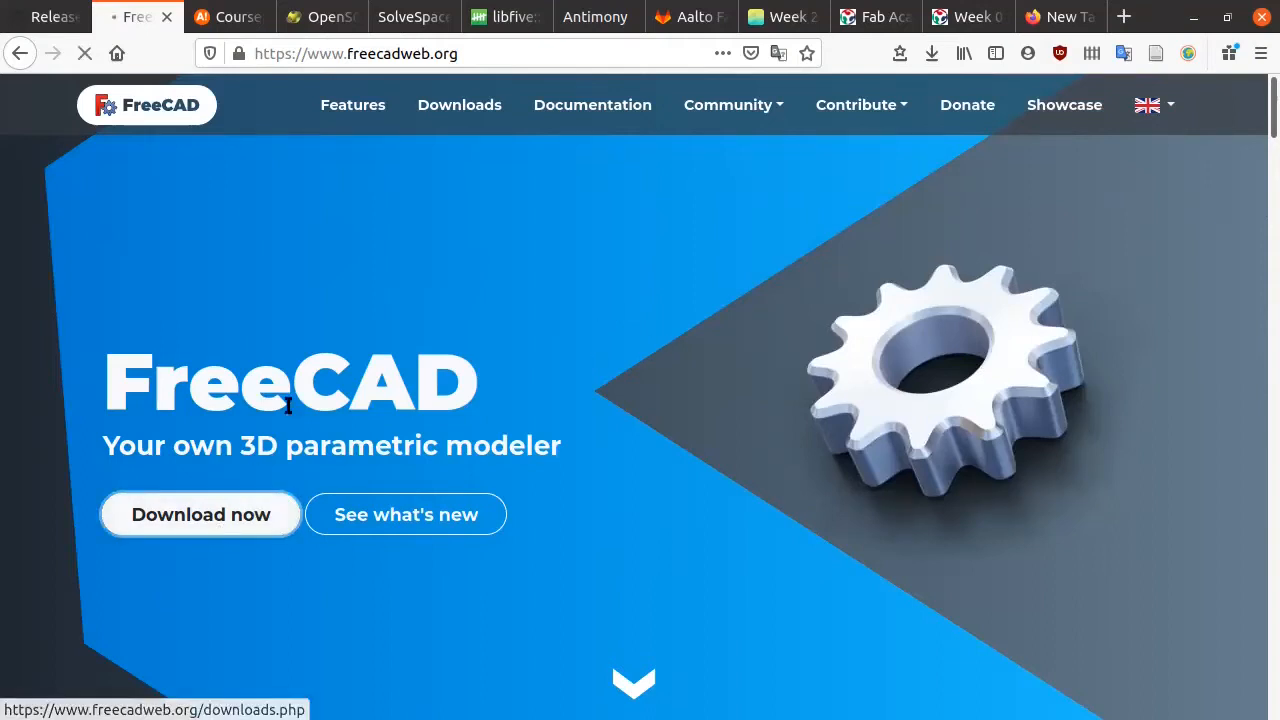
scroll(705, 360, "down", 1)
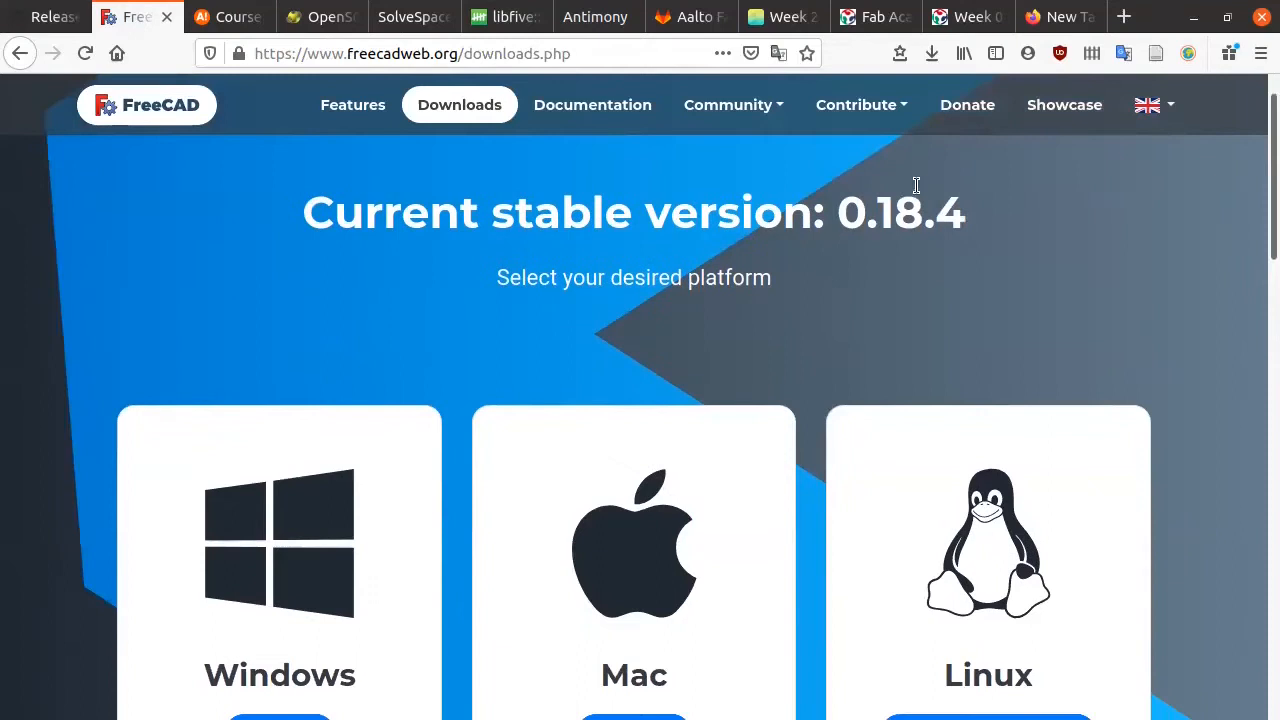
left_click_drag(838, 212, 975, 222)
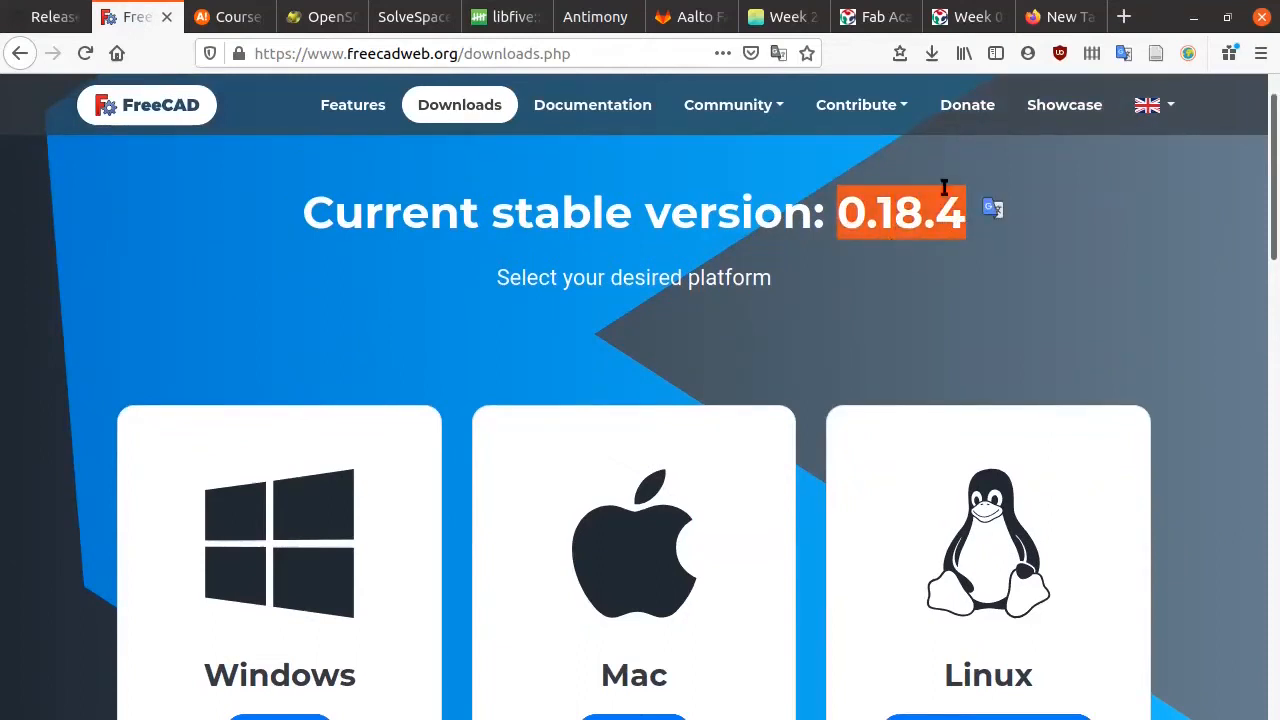
scroll(605, 291, "down", 1)
scroll(600, 277, "up", 2)
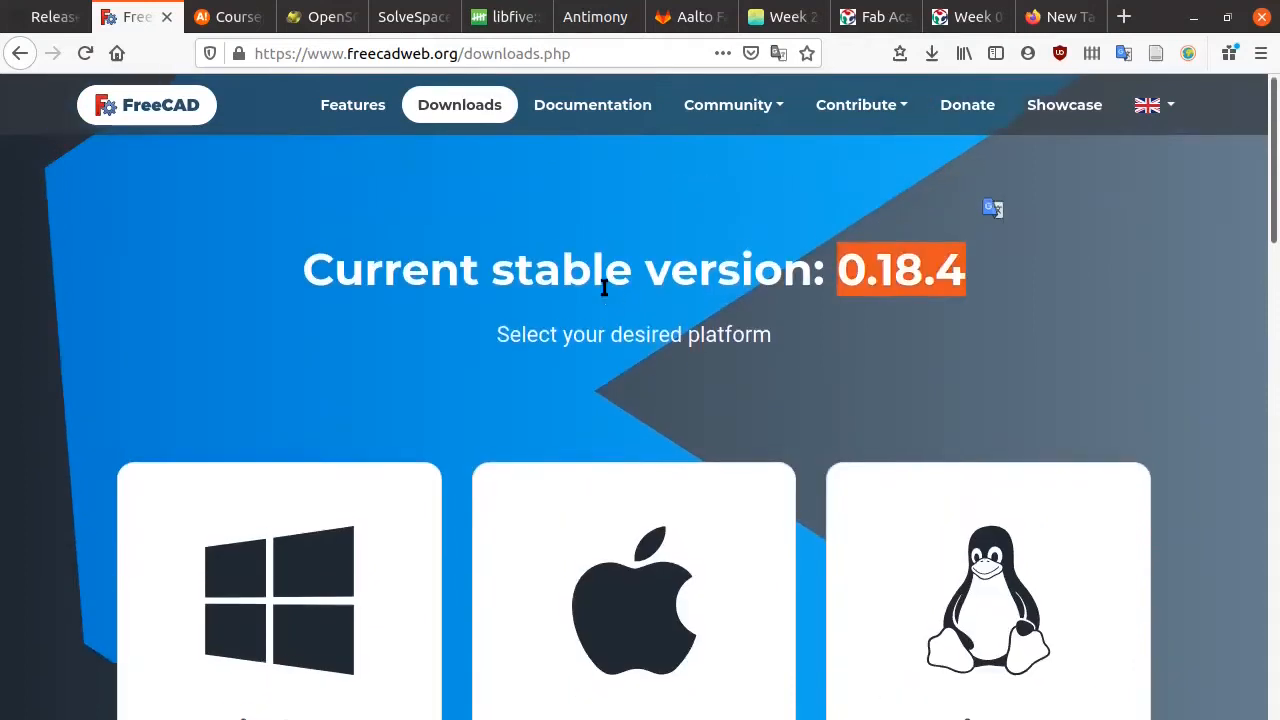
Step: Translate the selected platform prompt text, then dismiss the translation popup
scroll(560, 290, "down", 1)
left_click_drag(497, 284, 755, 278)
left_click(767, 272)
scroll(511, 301, "down", 1)
left_click(405, 257)
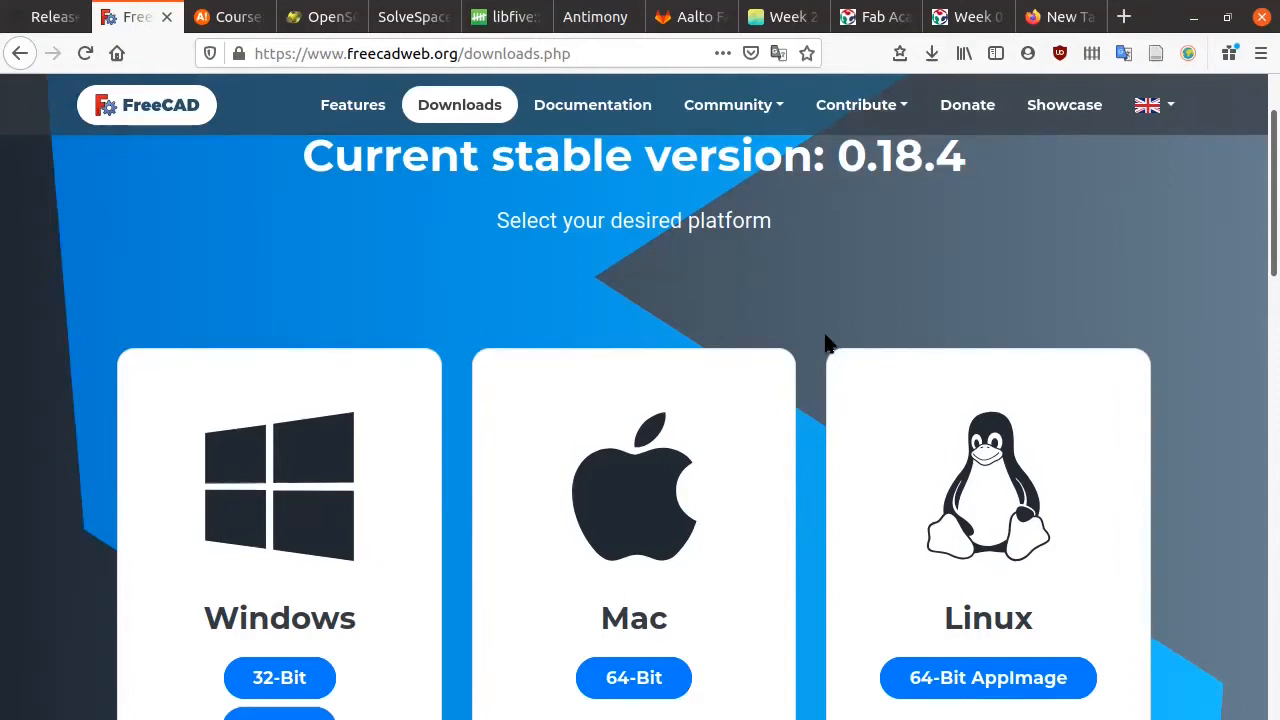
Step: Go to Development versions and follow the FreeCAD releases page link to GitHub
scroll(828, 335, "up", 1)
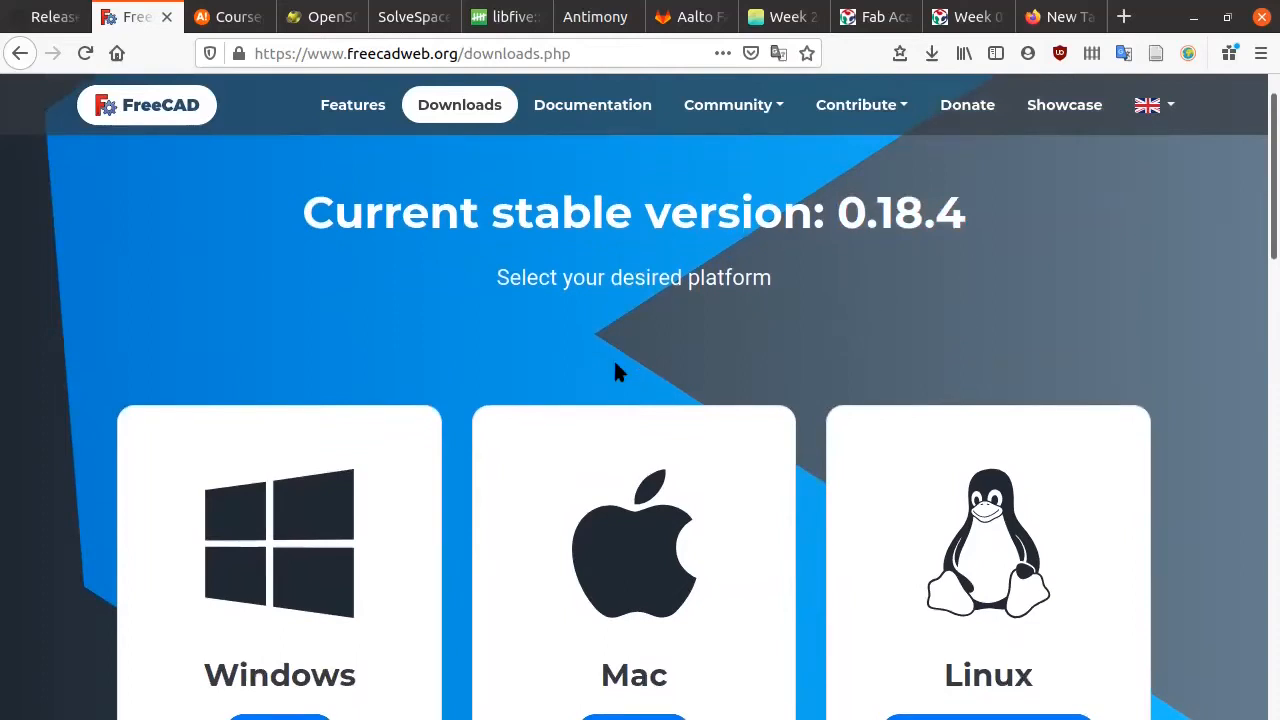
scroll(613, 365, "down", 4)
scroll(391, 363, "down", 10)
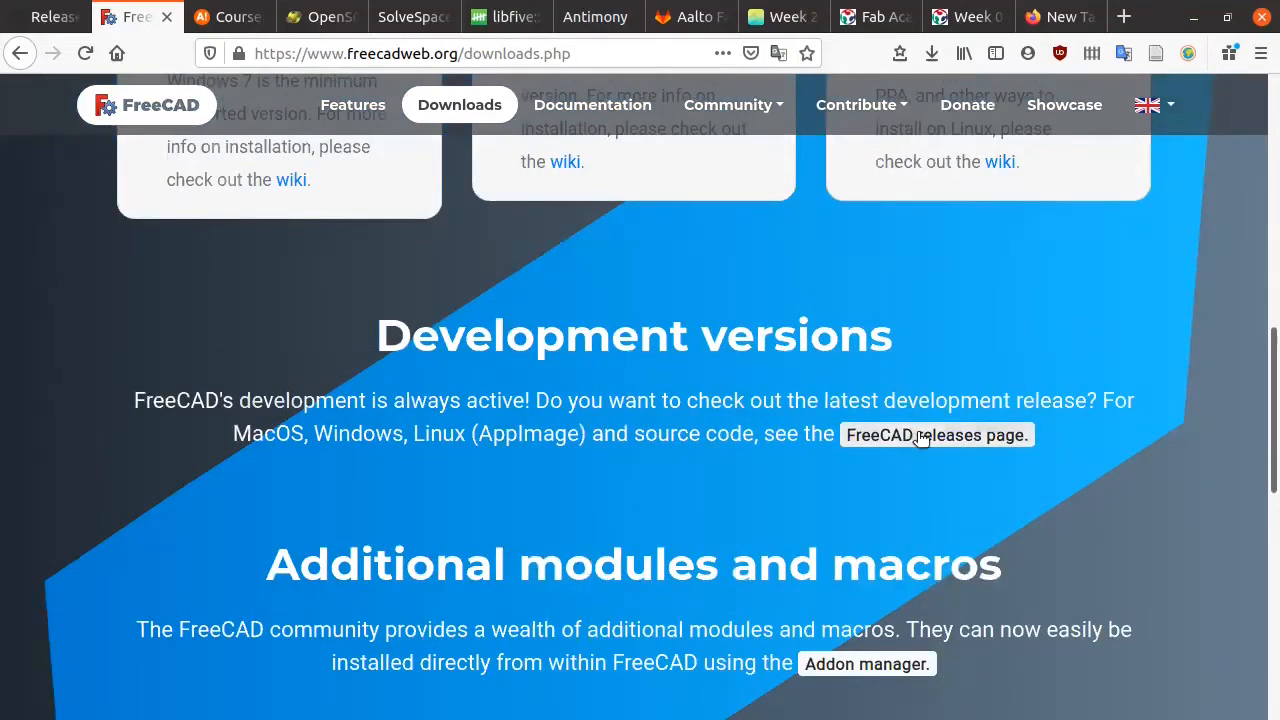
left_click(922, 438)
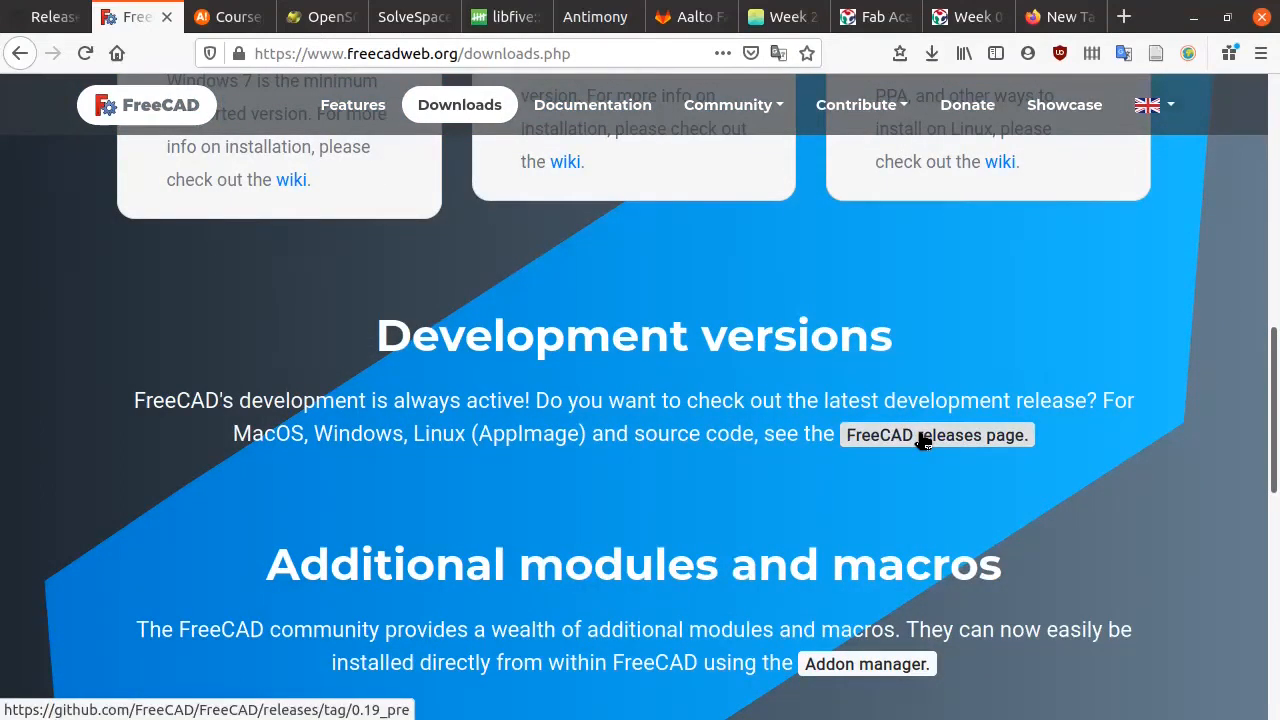
left_click(922, 438)
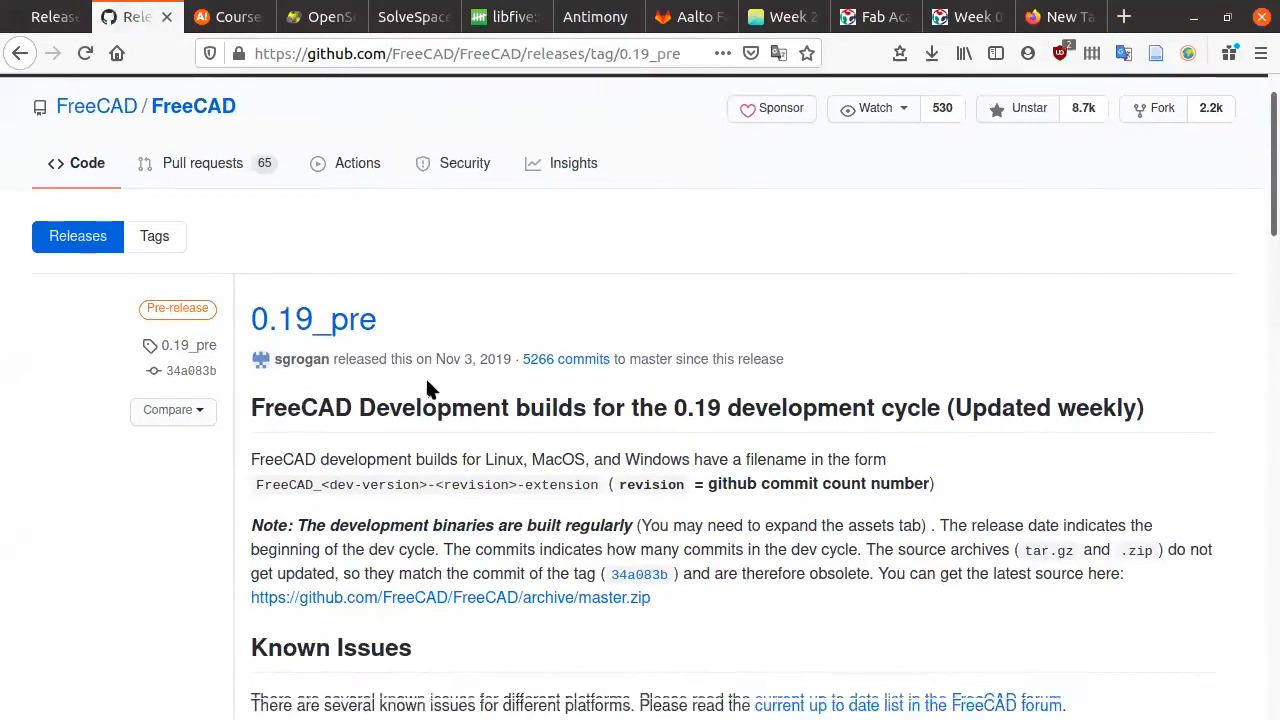
Step: Scroll the 0.19_pre release page past Known Issues down to its 16 assets
scroll(427, 383, "down", 1)
scroll(427, 382, "down", 4)
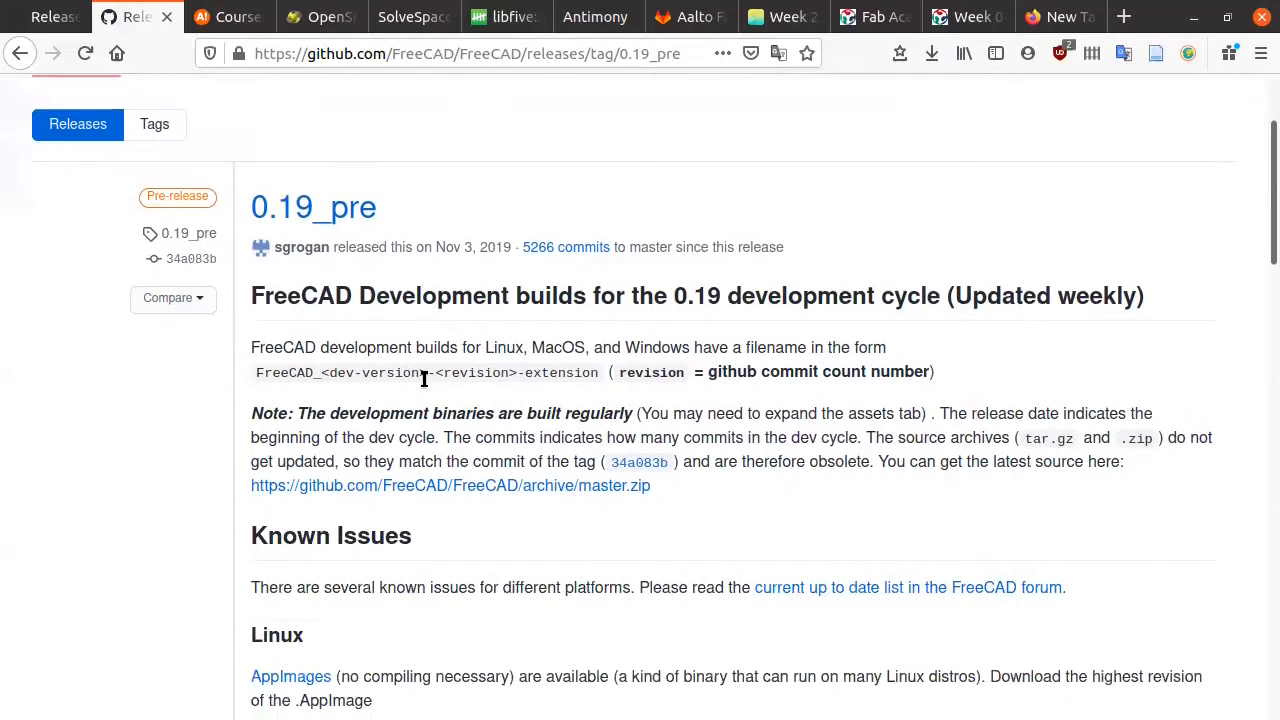
scroll(419, 385, "up", 4)
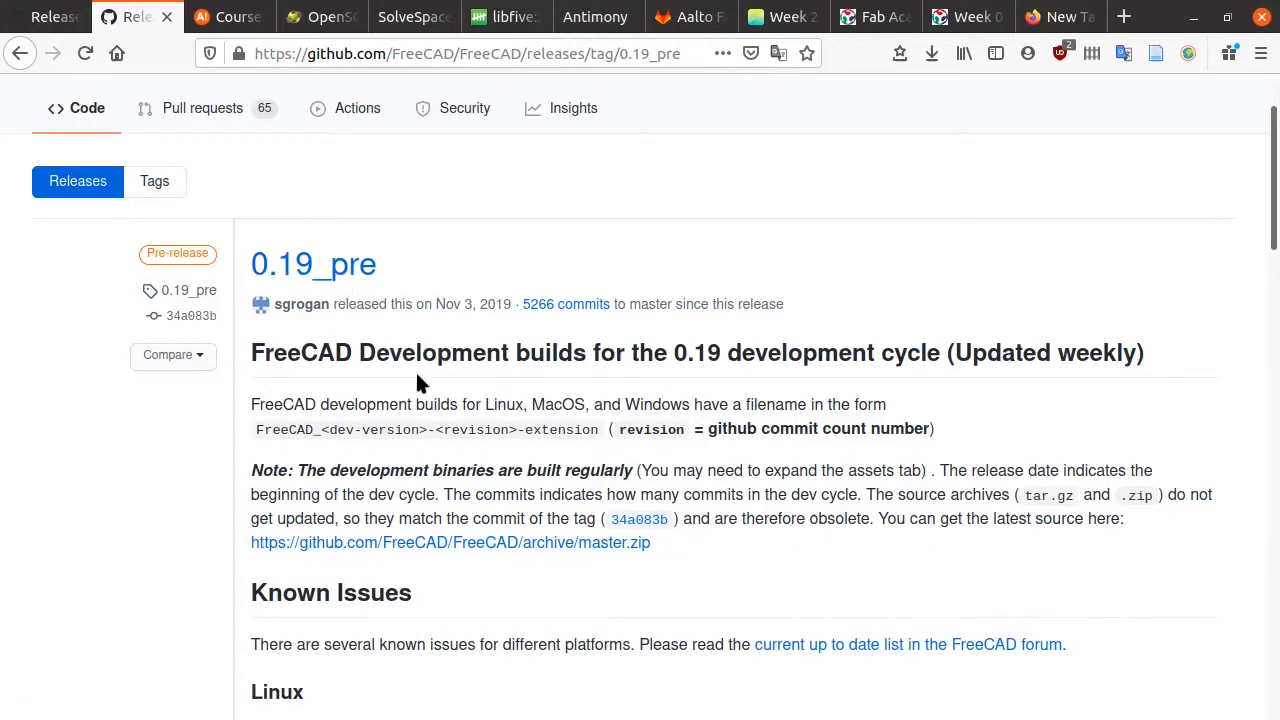
scroll(409, 370, "down", 1)
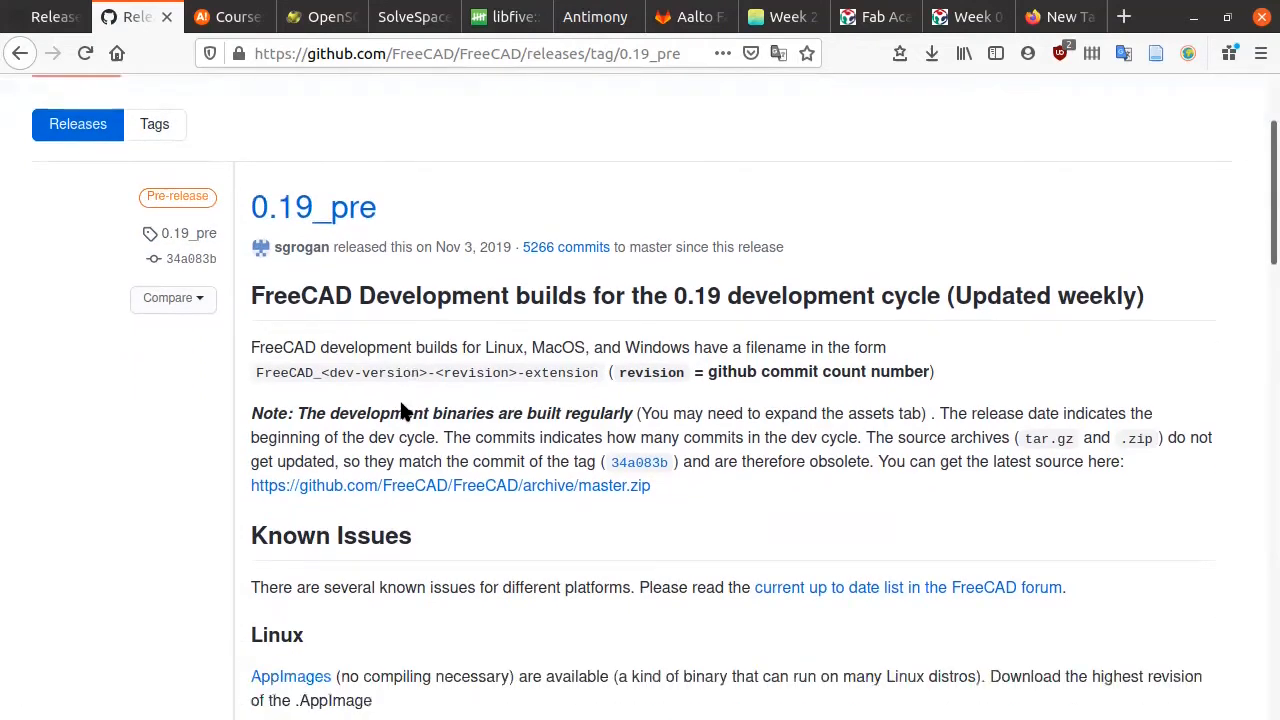
scroll(393, 411, "down", 7)
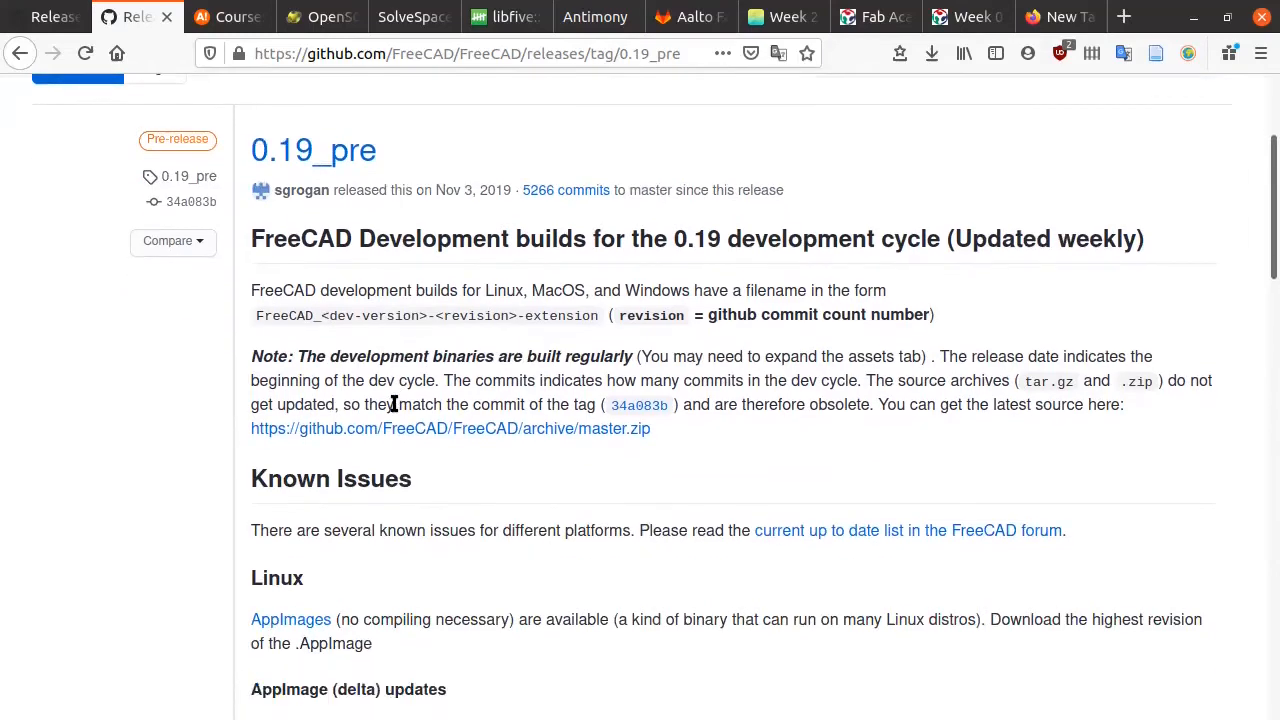
scroll(391, 403, "down", 20)
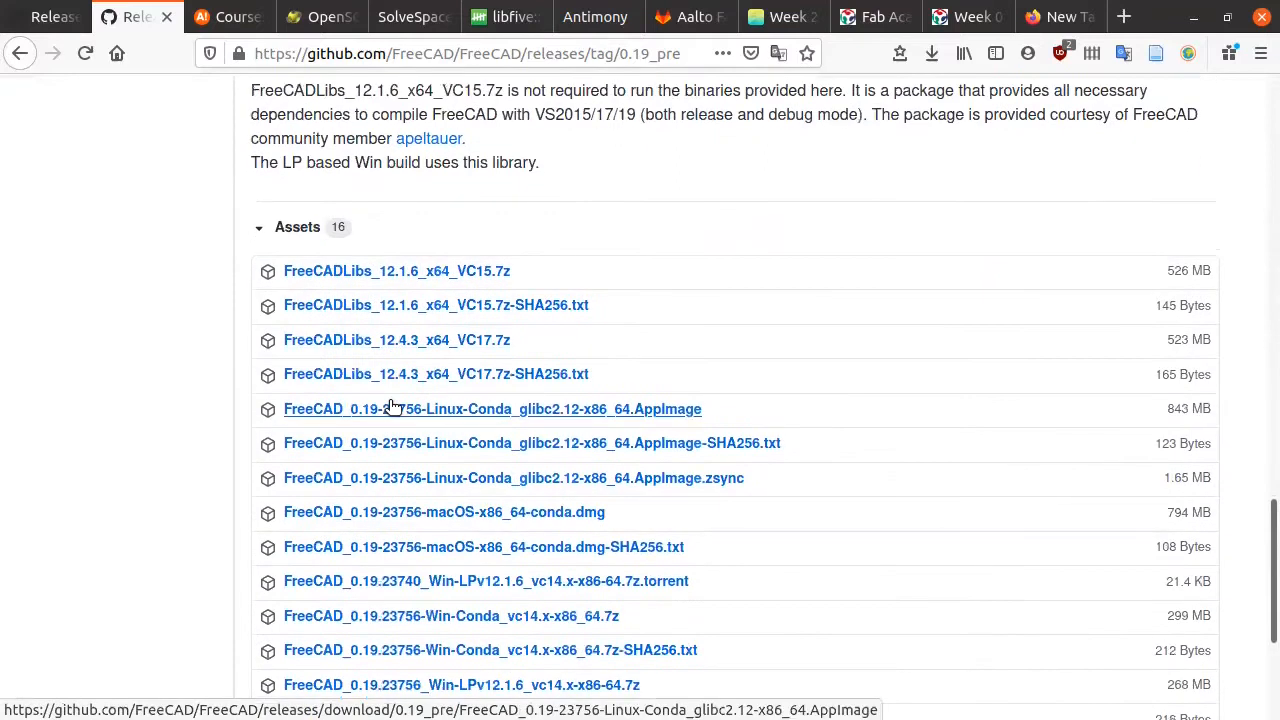
scroll(314, 408, "down", 1)
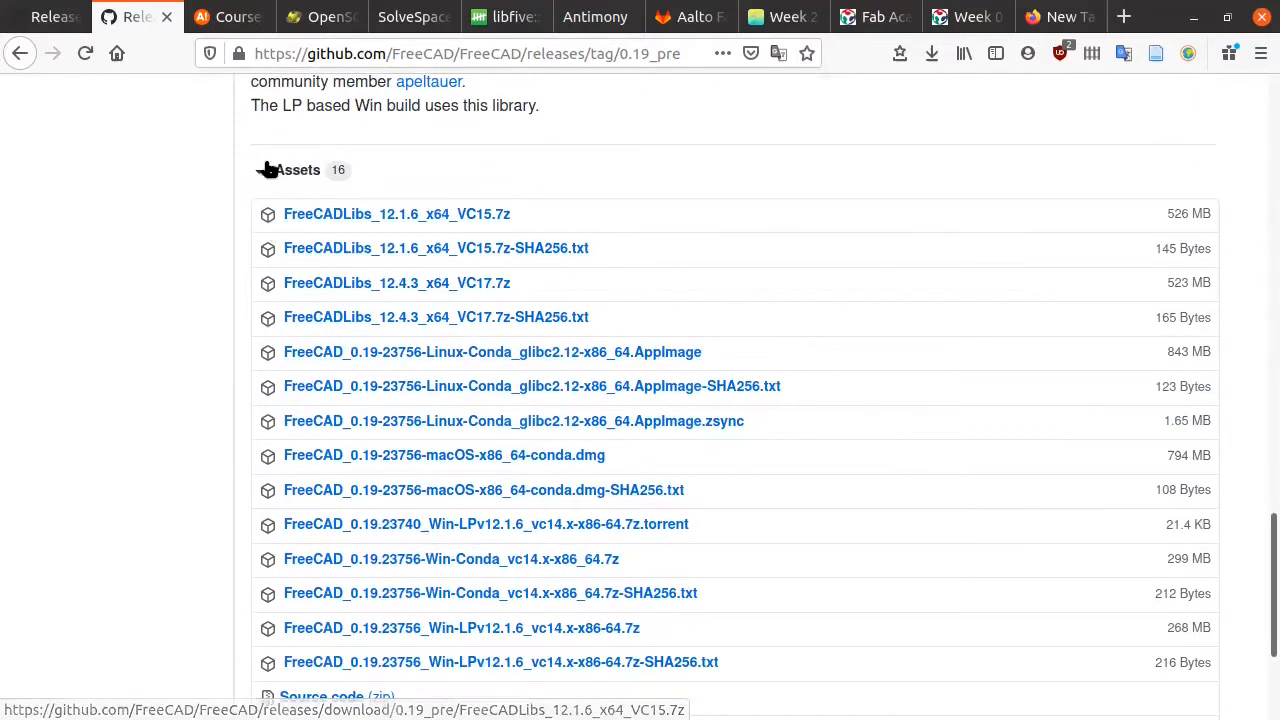
scroll(158, 258, "down", 1)
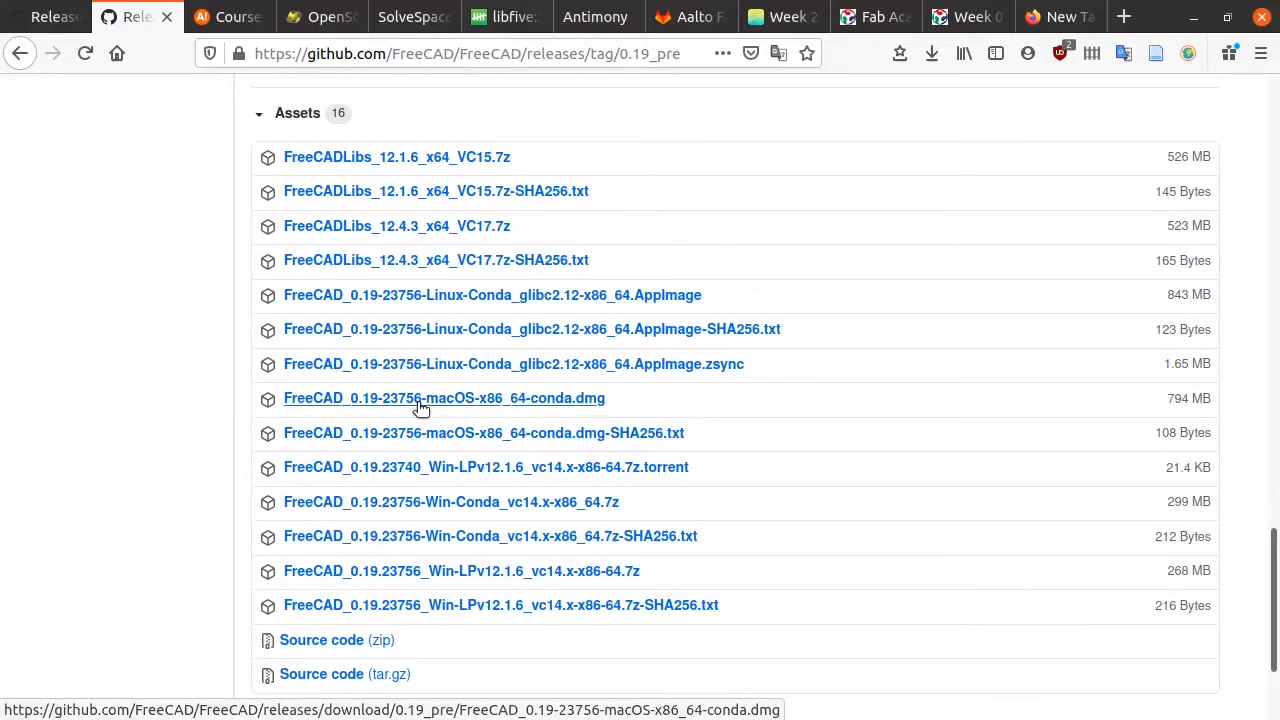
scroll(420, 409, "down", 1)
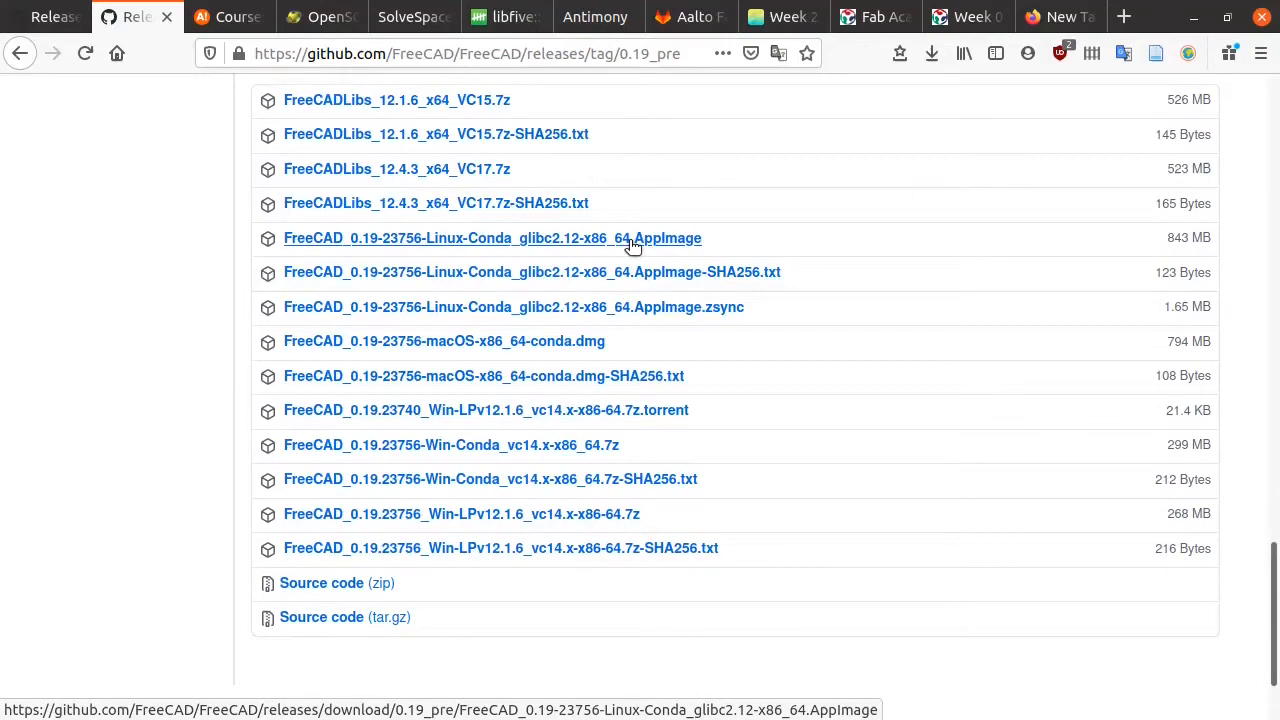
scroll(630, 240, "up", 1)
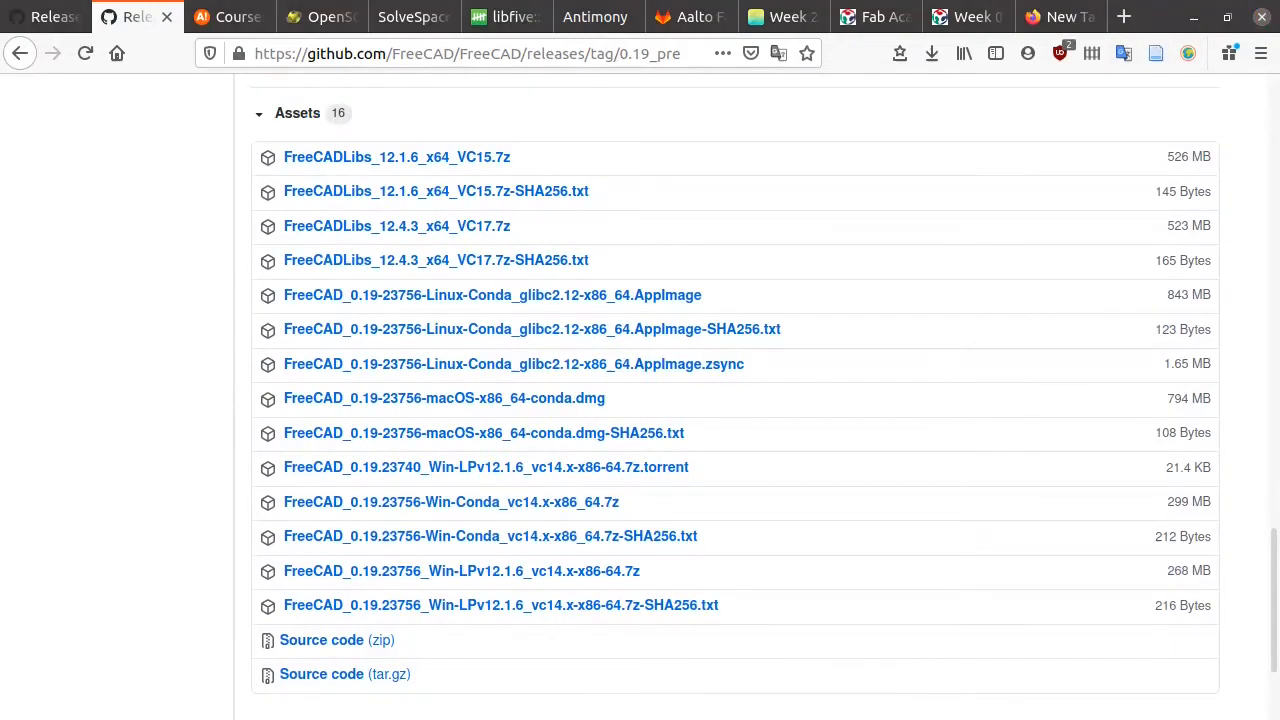
left_click_drag(0, 137, 848, 109)
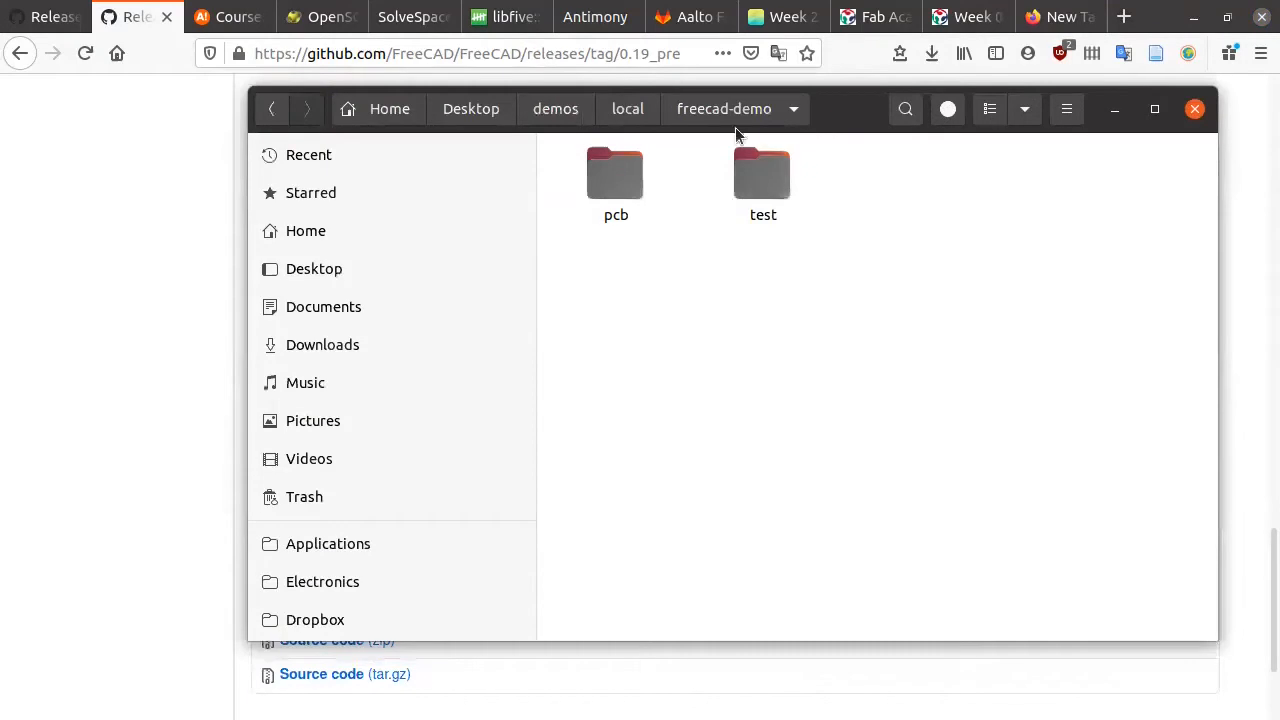
Step: In the Applications folder, select the FreeCAD 0.19 AppImage
left_click(328, 543)
left_click(918, 183)
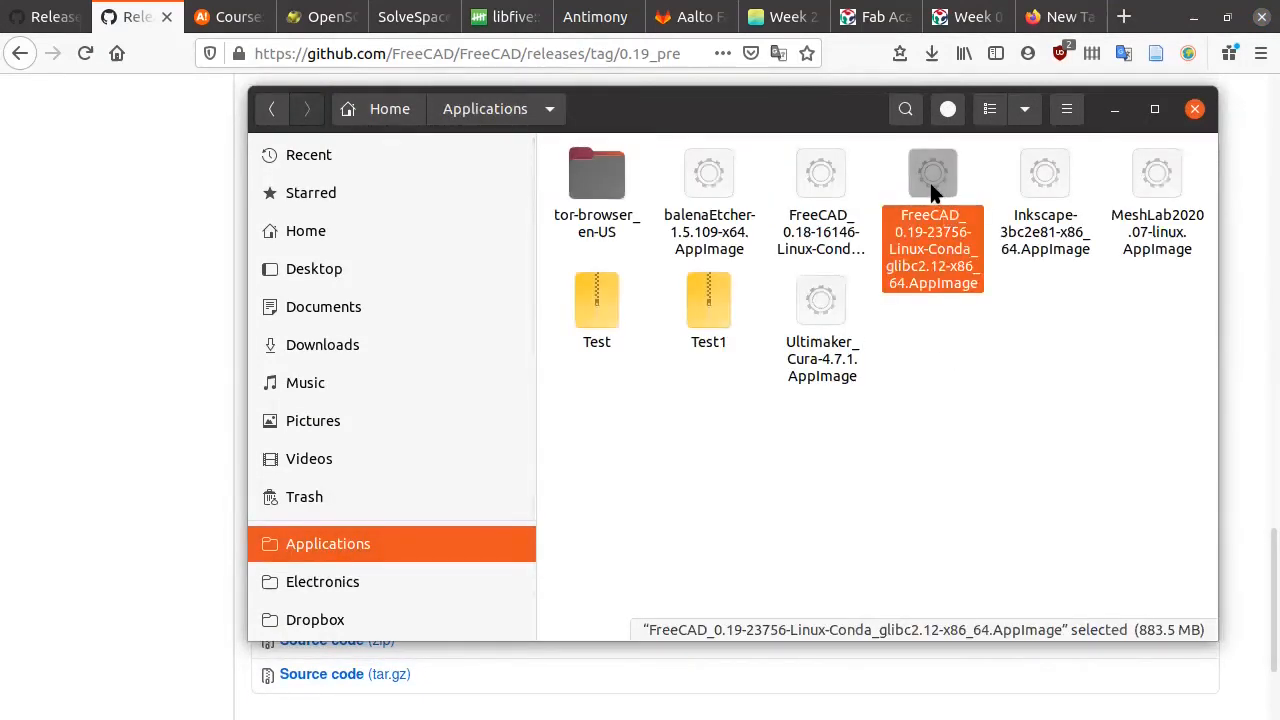
left_click(805, 180)
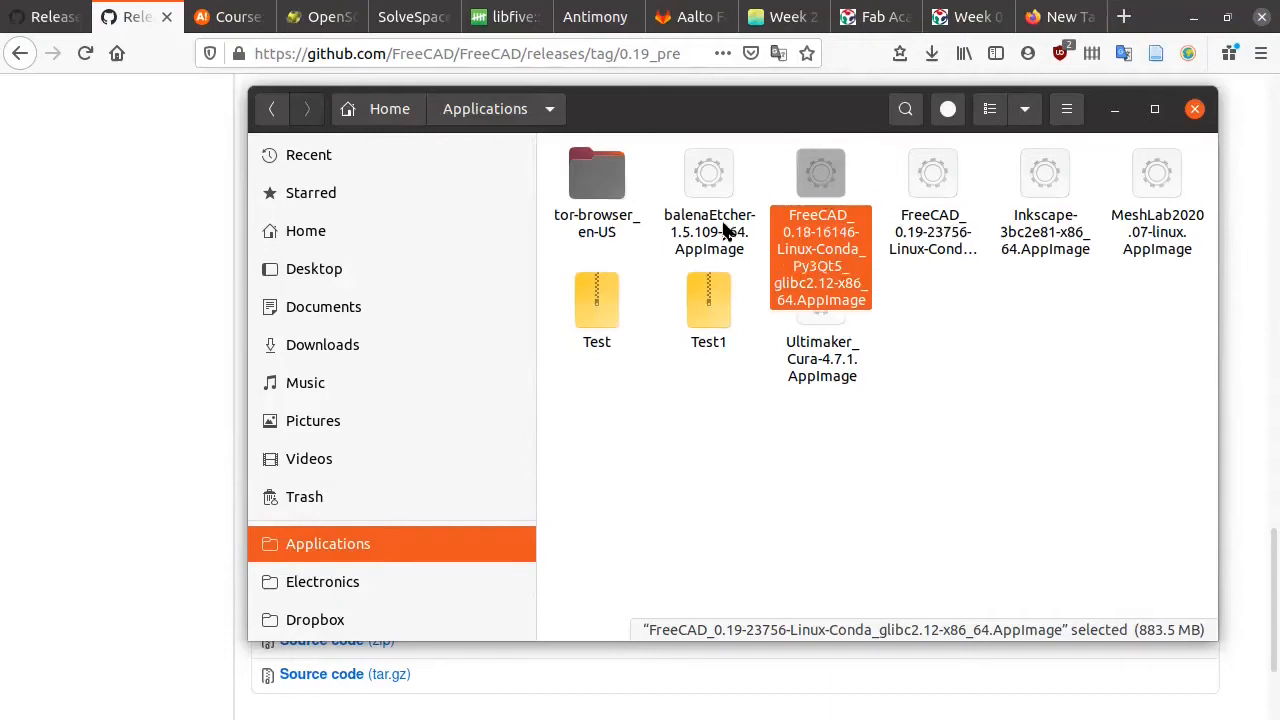
left_click(920, 186)
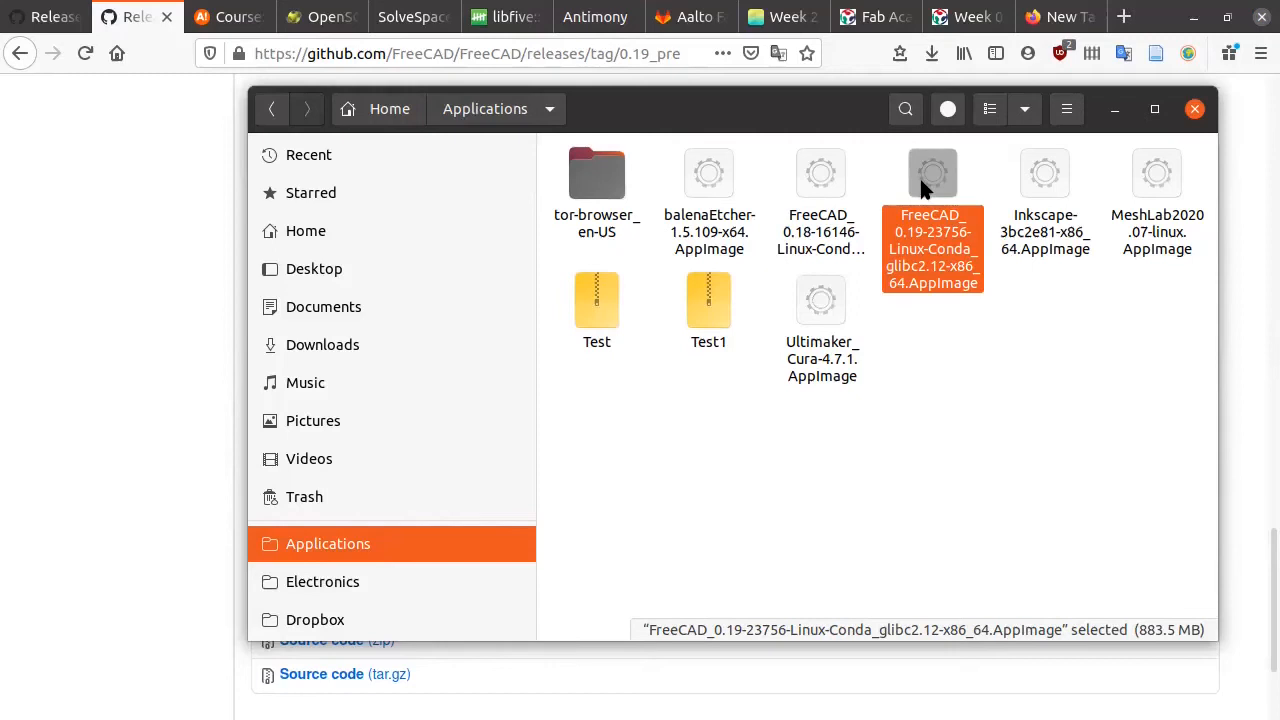
Step: In its Properties Permissions, tick 'Allow executing file as program' and close the dialog
right_click(925, 185)
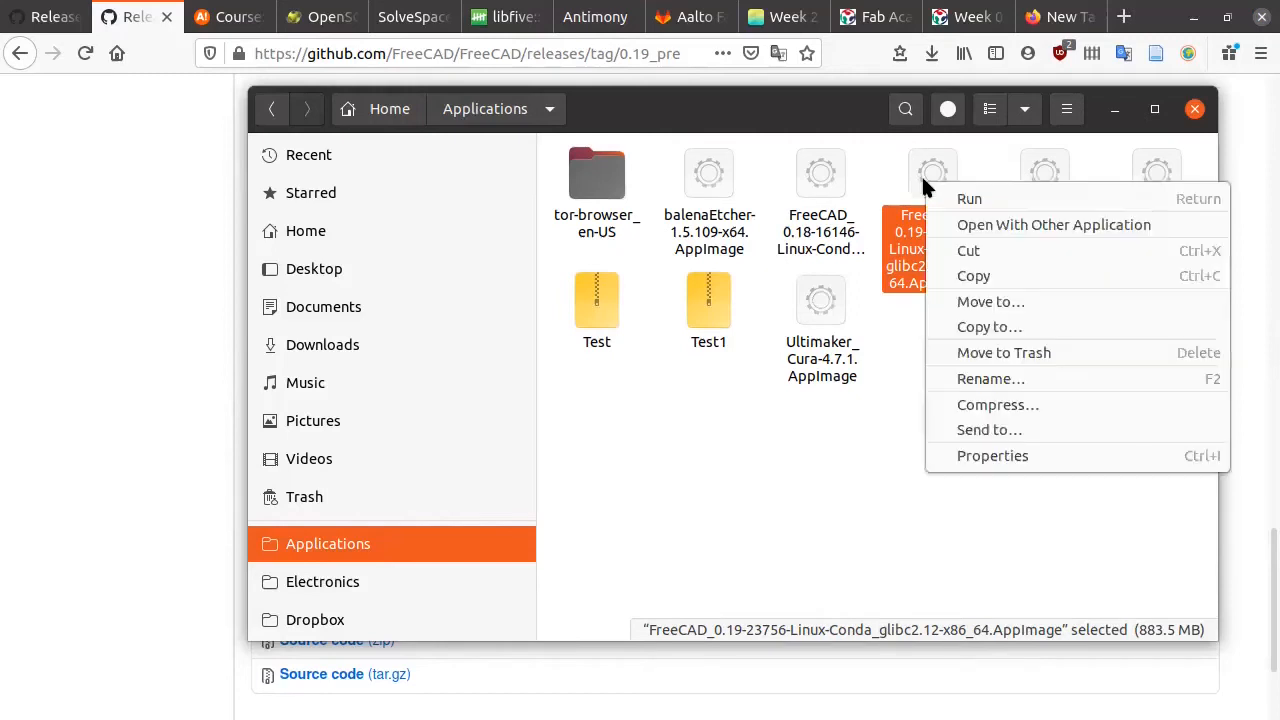
left_click(1049, 455)
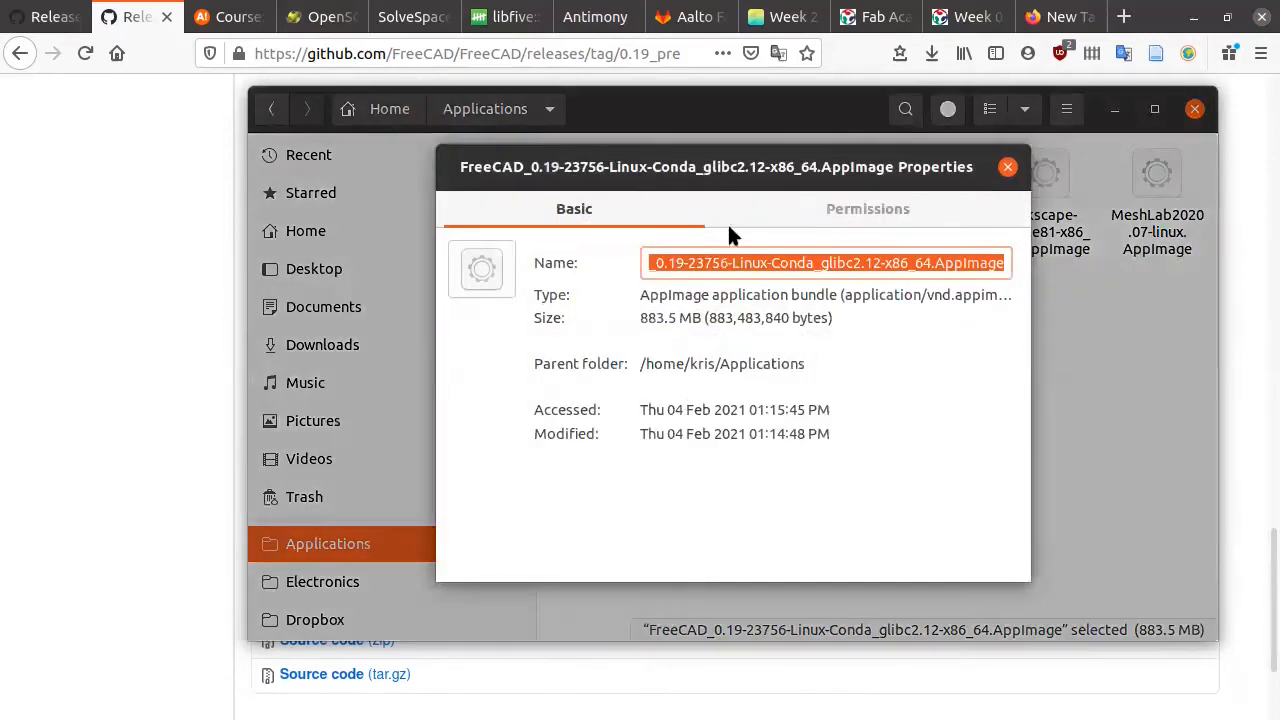
left_click(729, 220)
left_click(587, 501)
left_click(587, 500)
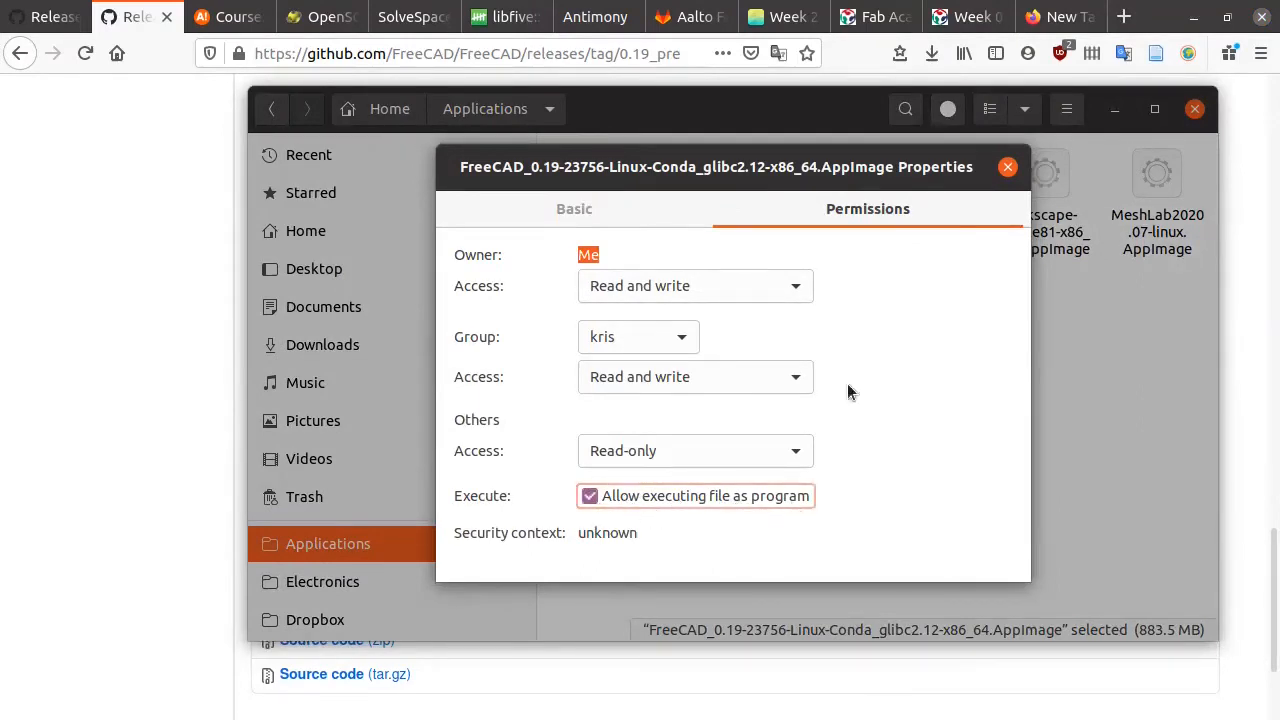
left_click(1007, 167)
left_click(926, 394)
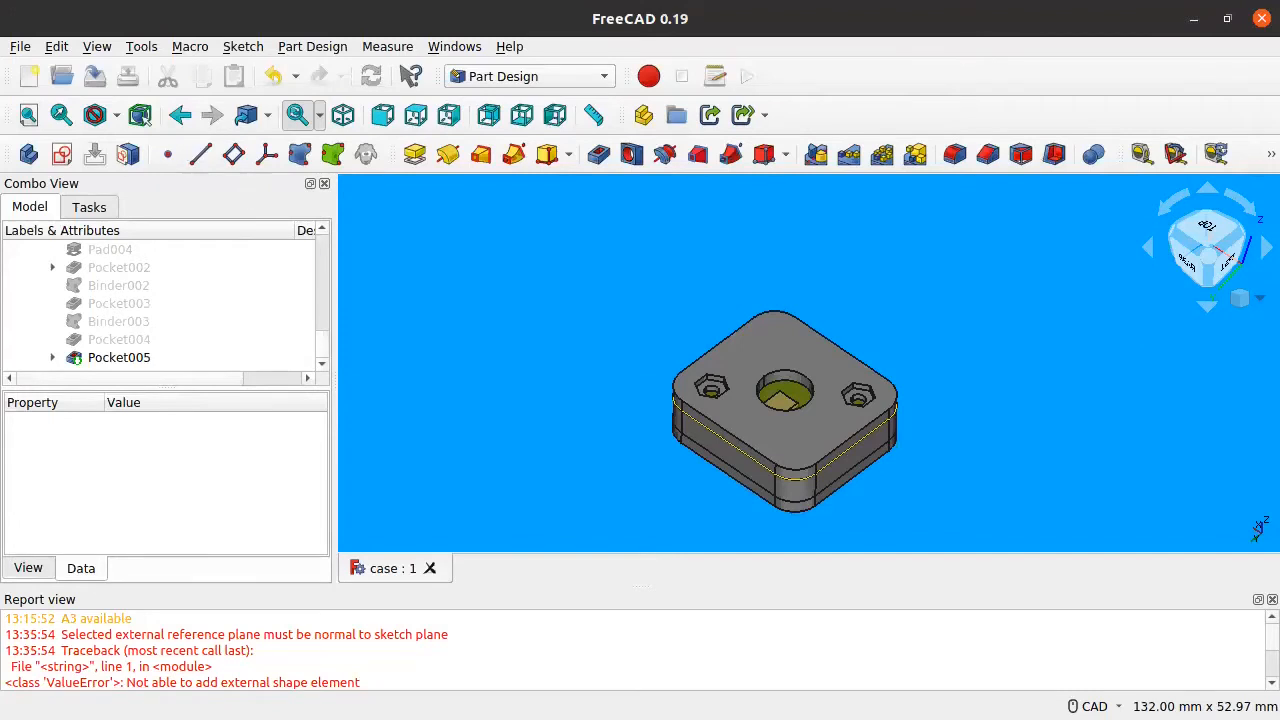
Step: Create a new empty FreeCAD document with the New toolbar button
left_click(29, 76)
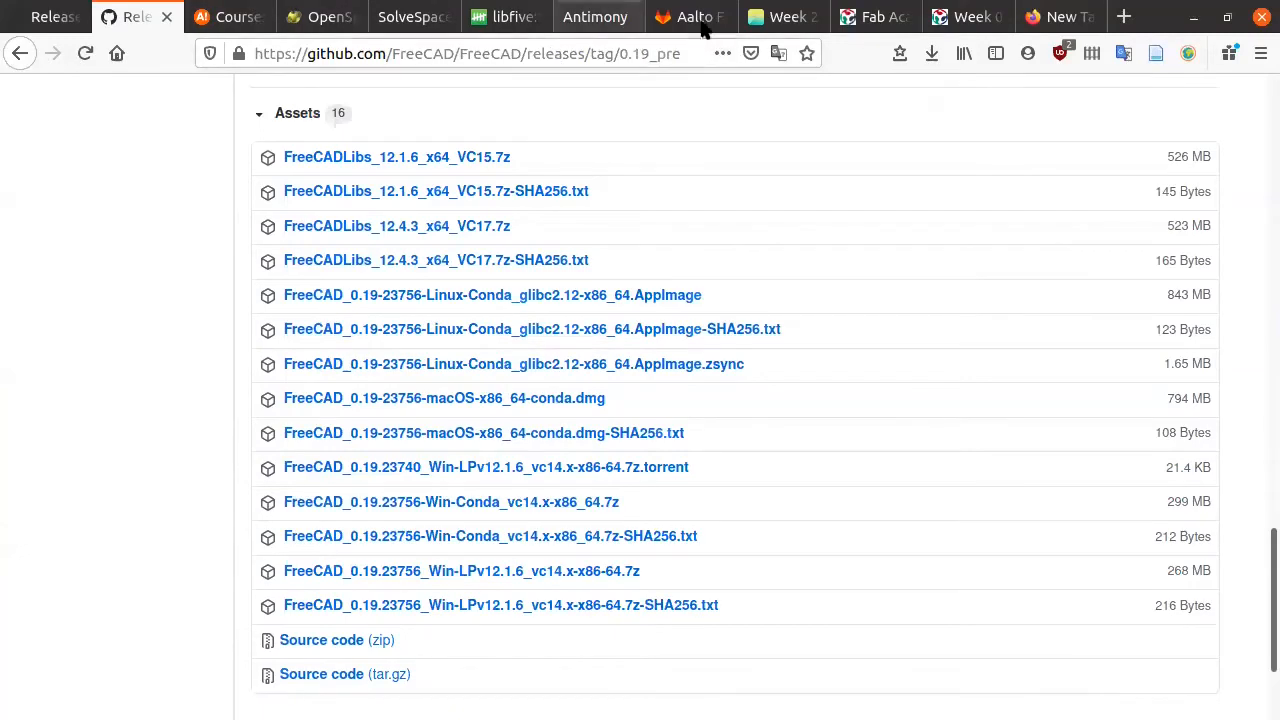
Step: Close the Fab Academy and empty New Tab tabs, then switch to the OpenSCAD tab
left_click(785, 17)
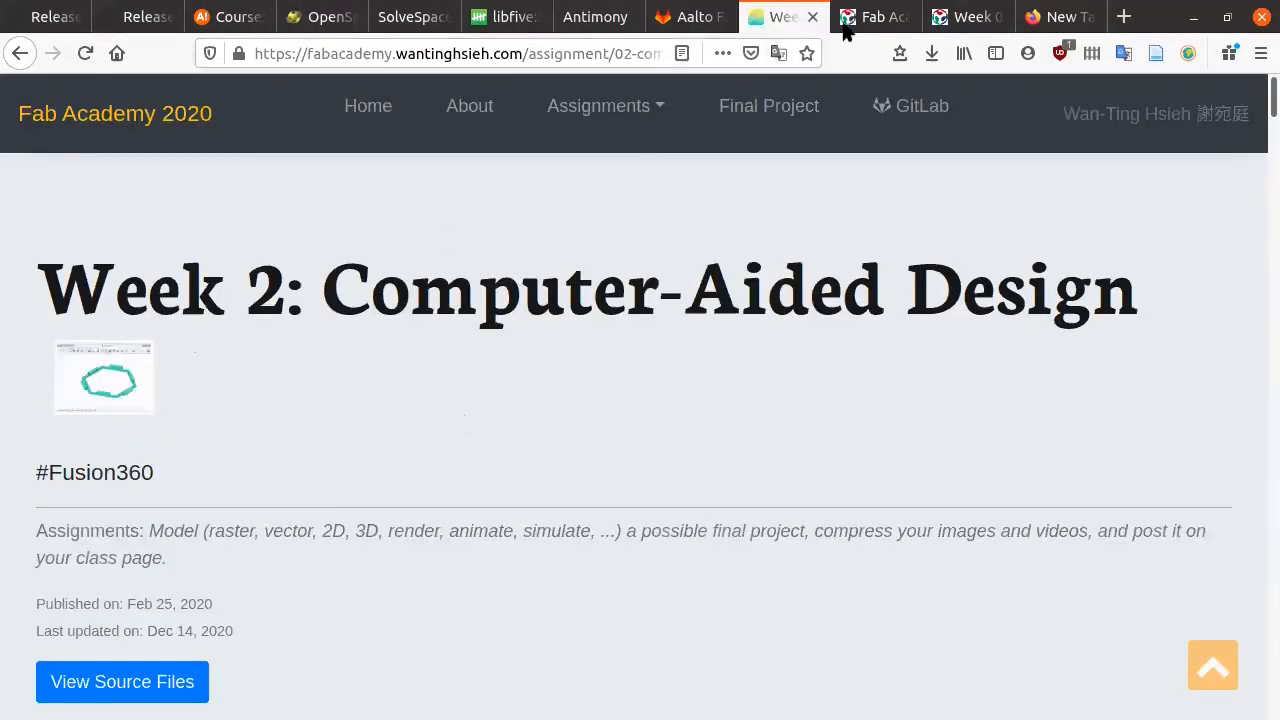
left_click(862, 18)
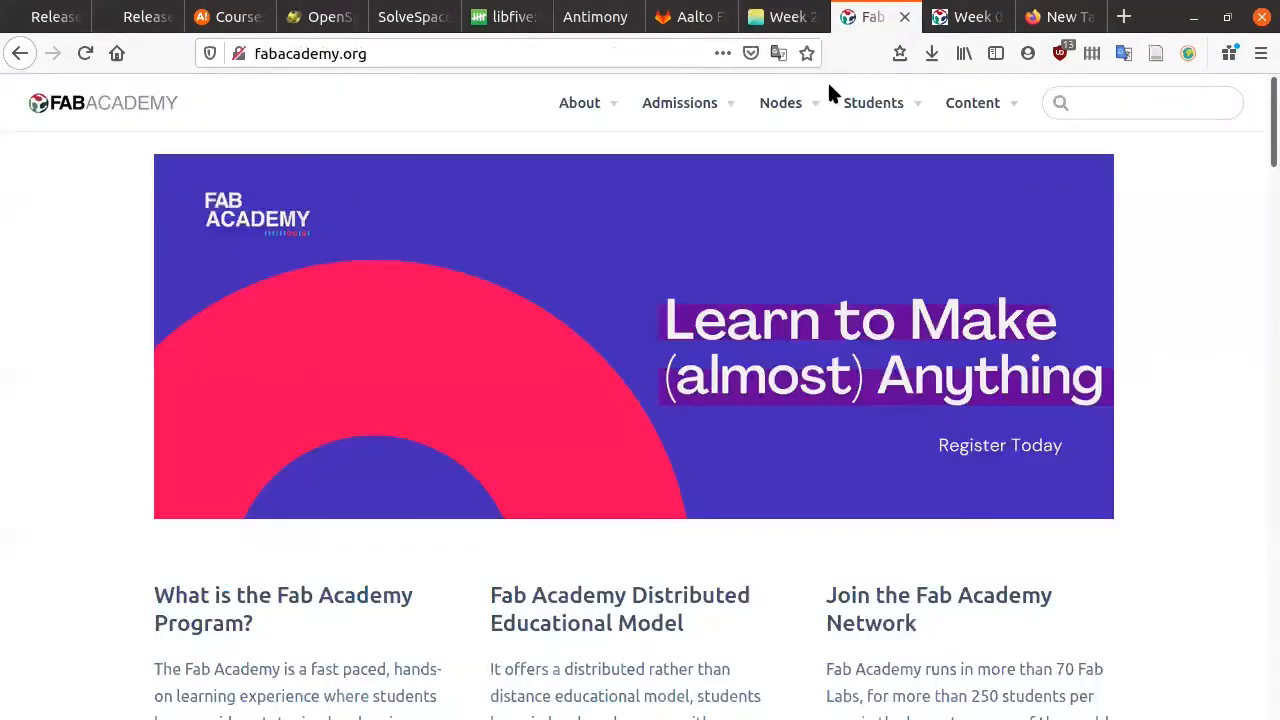
left_click(904, 18)
left_click(996, 18)
left_click(997, 17)
left_click(480, 17)
left_click(382, 17)
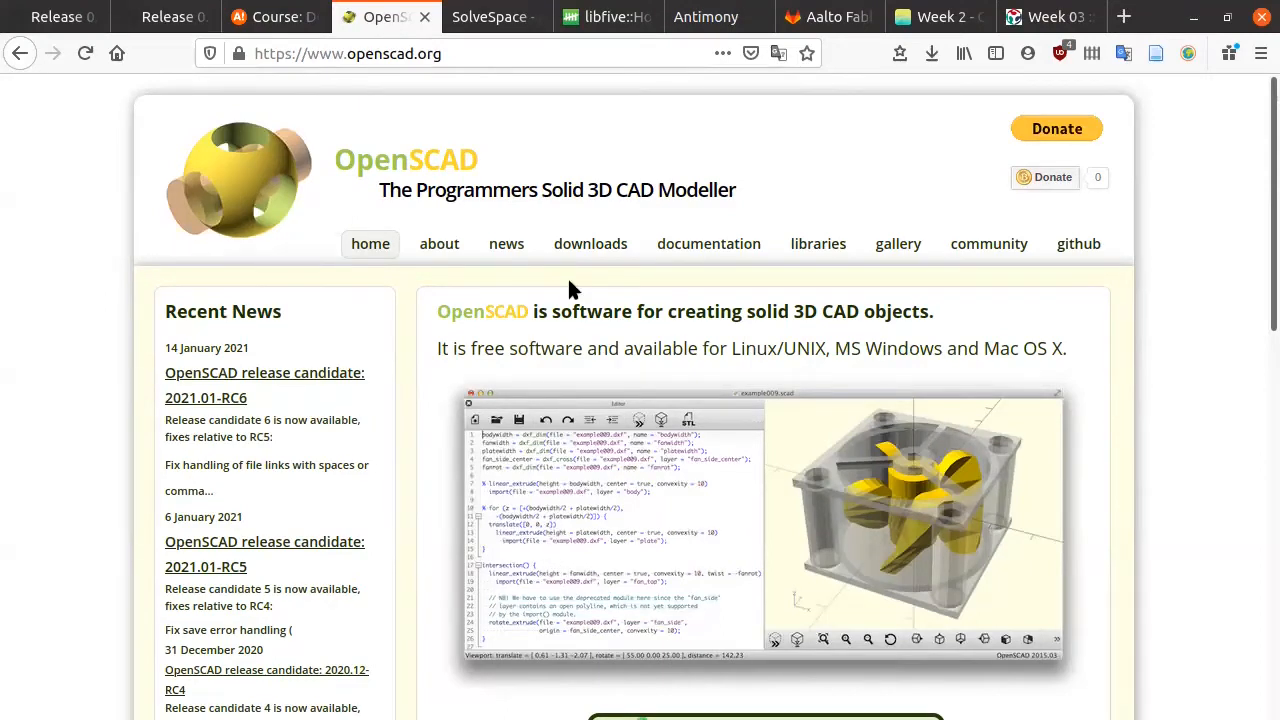
left_click(712, 246)
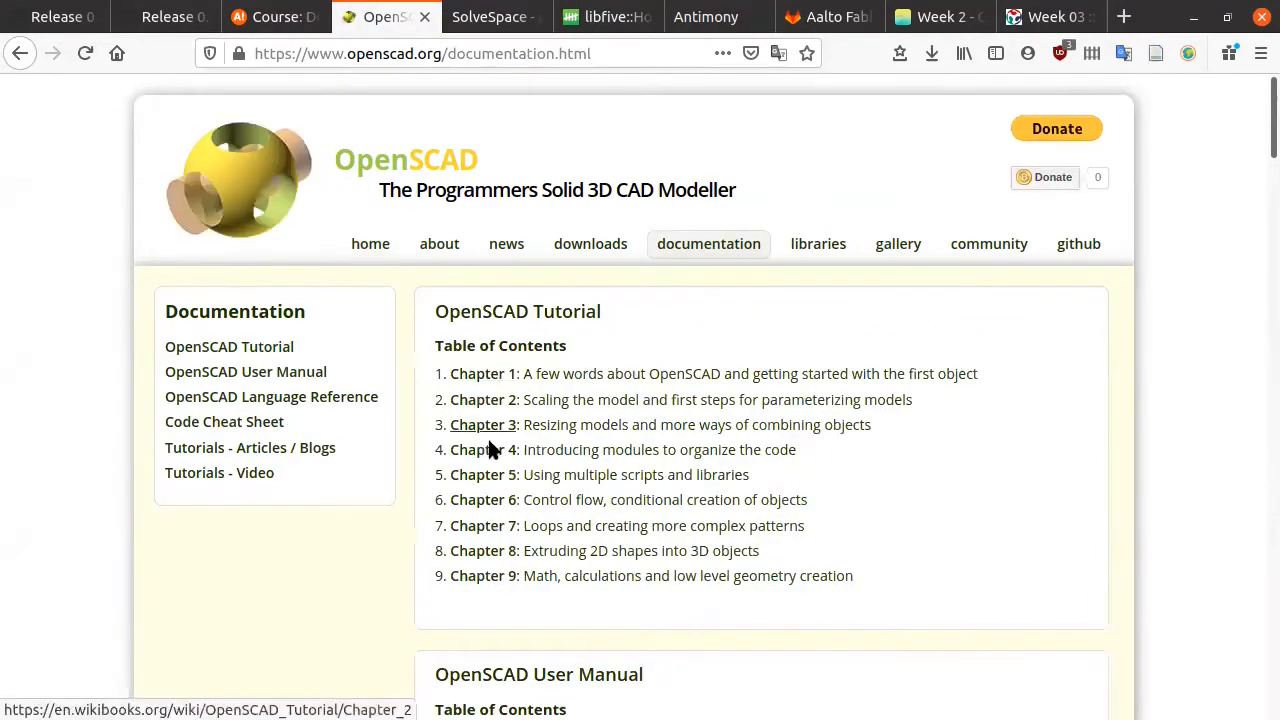
left_click(262, 423)
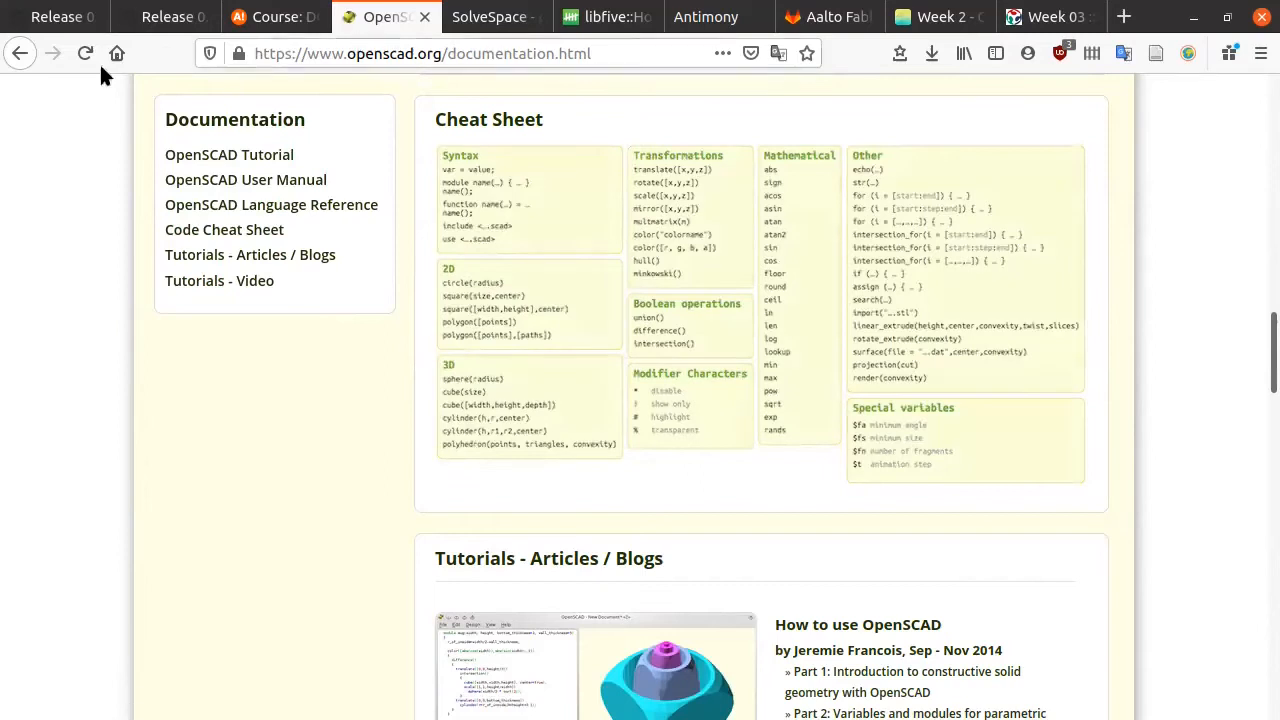
left_click(21, 54)
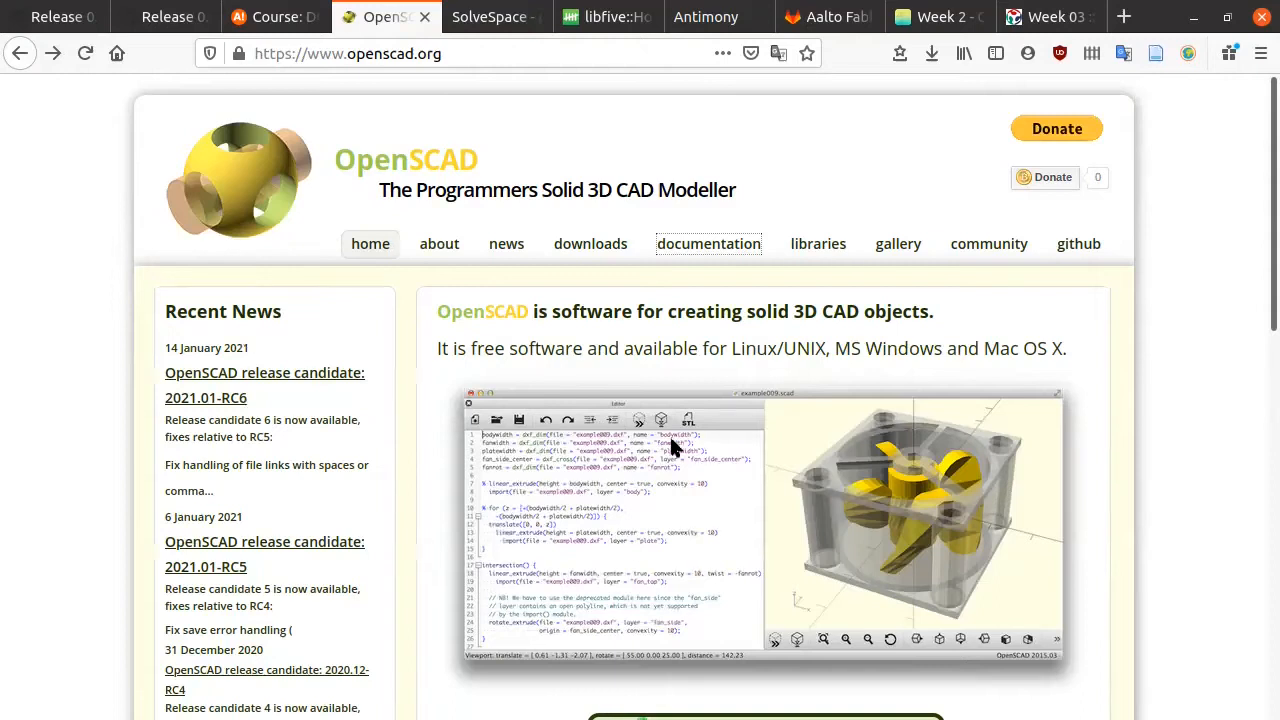
scroll(550, 458, "down", 2)
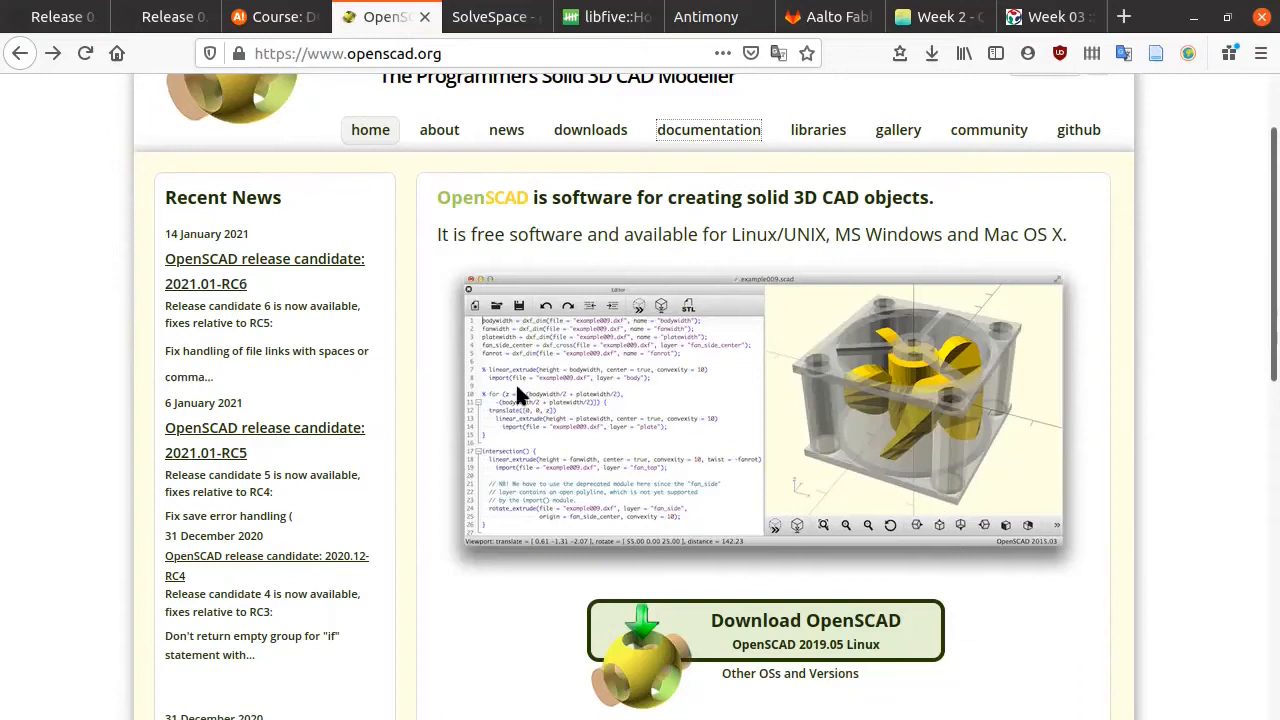
Step: Switch to the SolveSpace tab
left_click(484, 16)
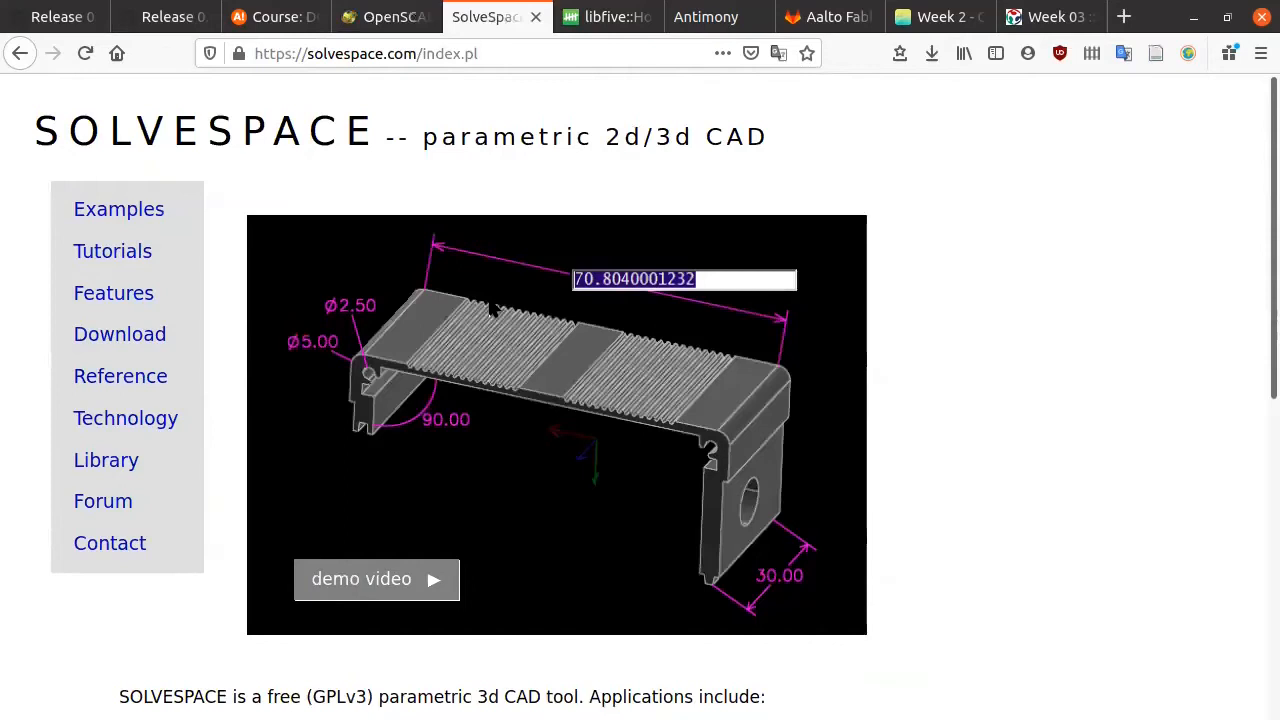
Step: Glance over the SolveSpace page, then switch to the libfive tab
scroll(491, 309, "down", 3)
scroll(490, 310, "up", 3)
left_click(587, 30)
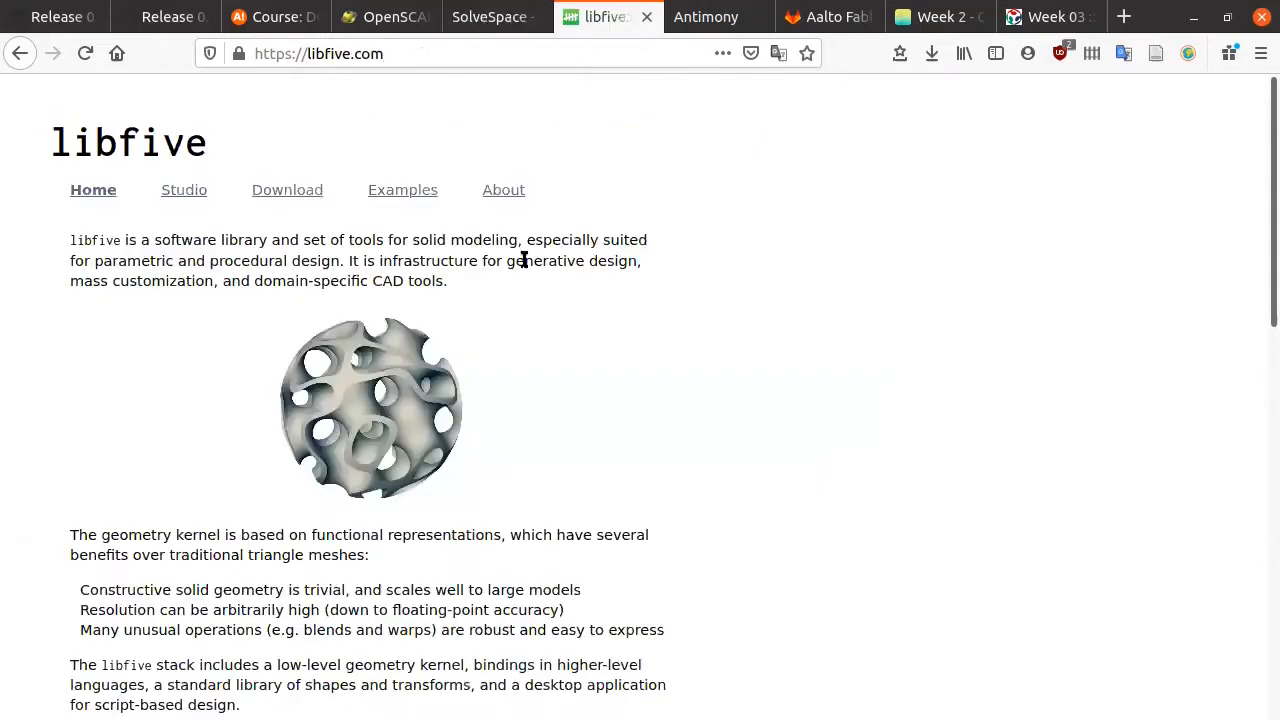
Step: Highlight 'library', 'tools', 'solid' and 'design' on the libfive homepage, then open Studio
scroll(413, 345, "down", 3)
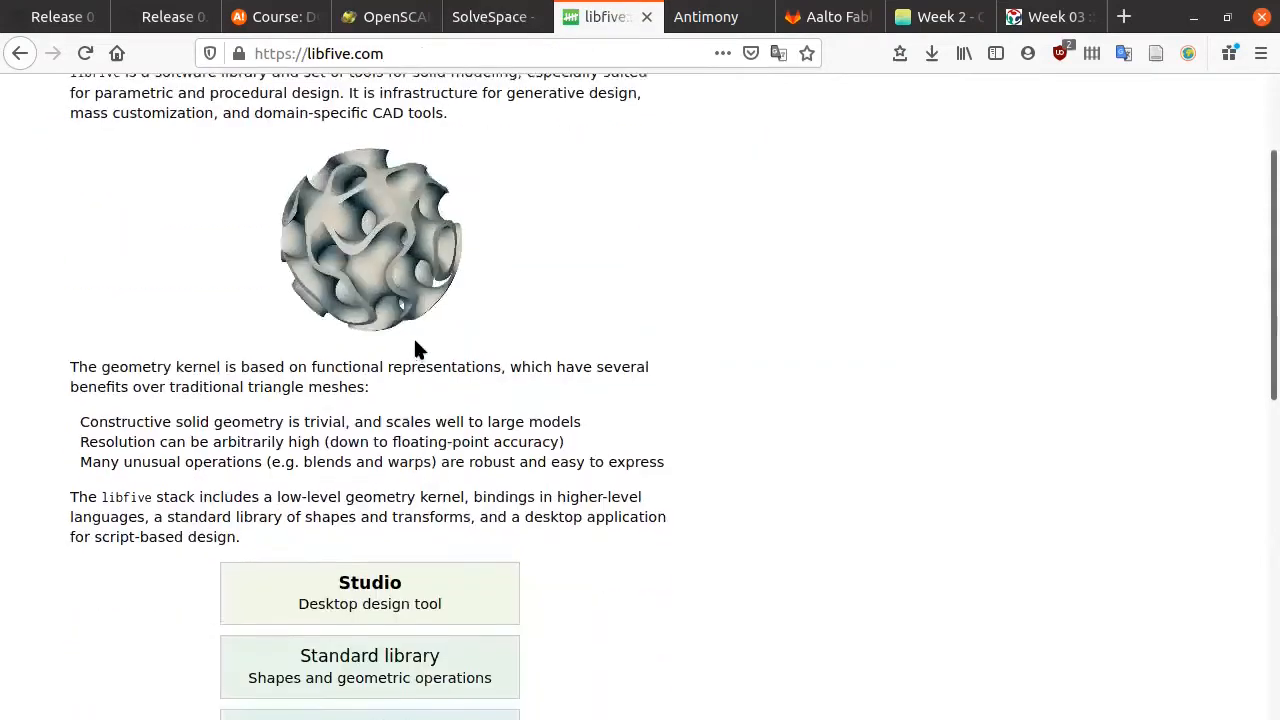
scroll(405, 355, "up", 3)
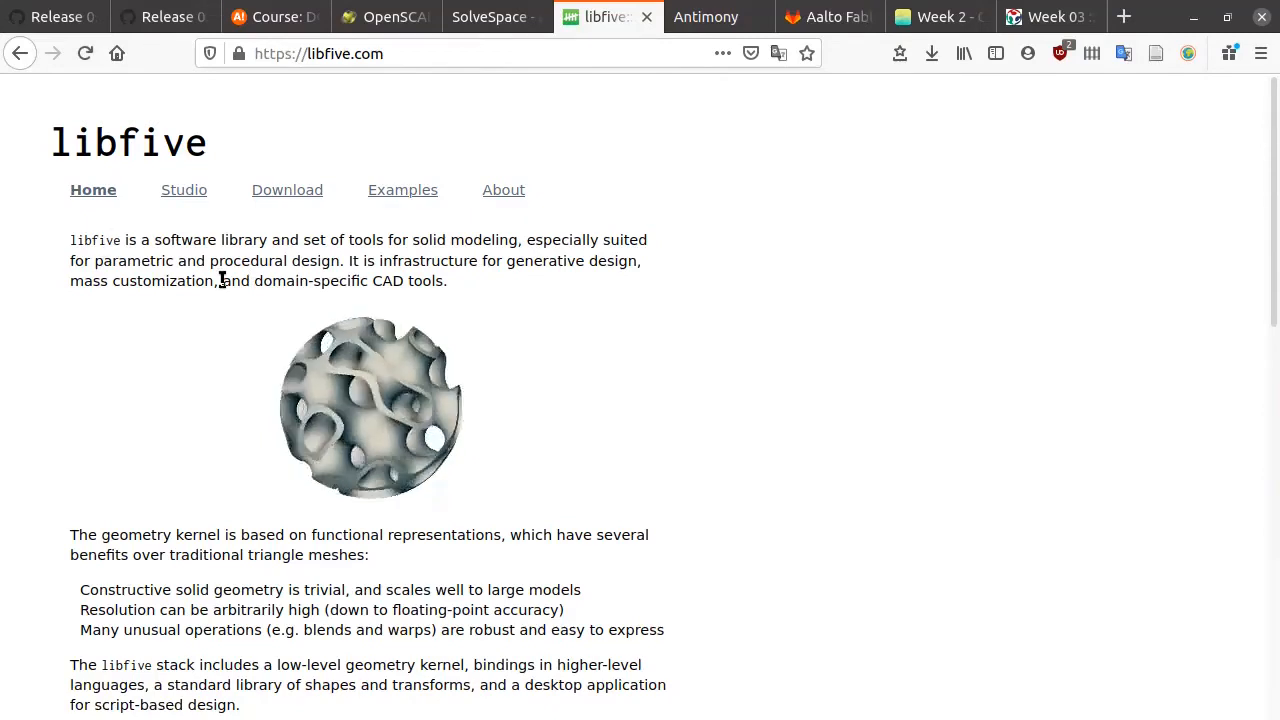
left_click_drag(221, 240, 268, 242)
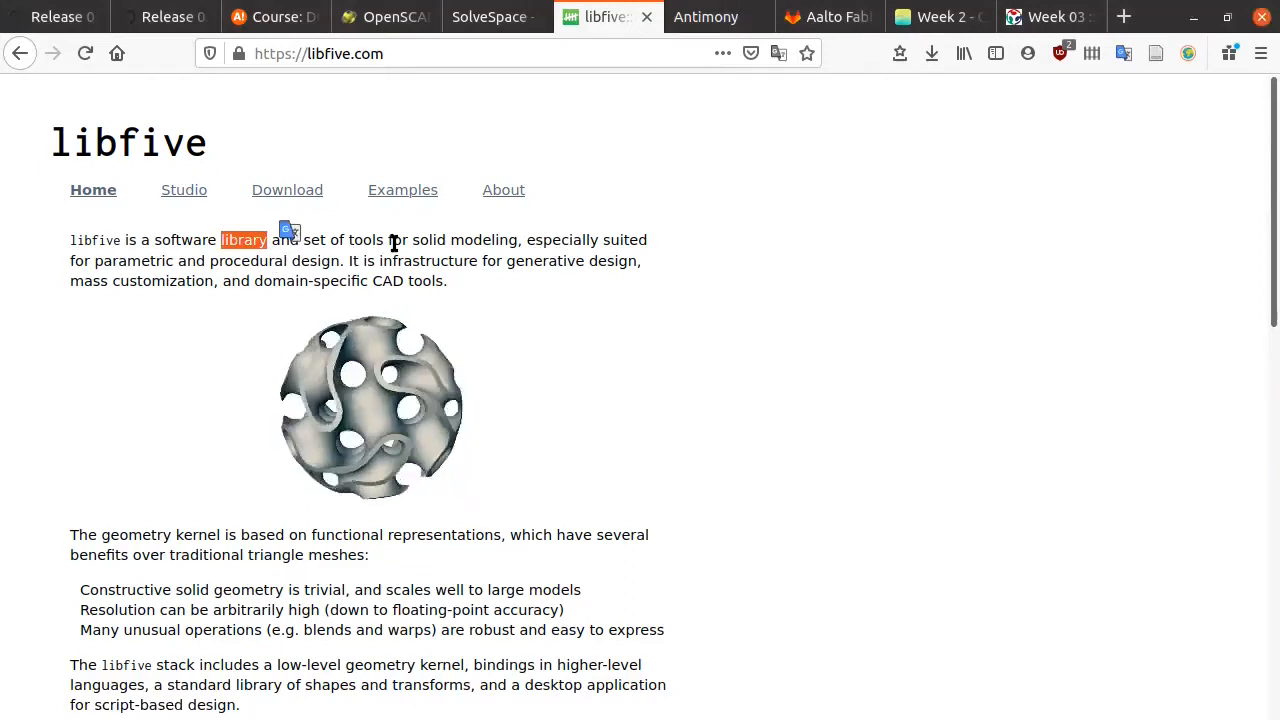
left_click(364, 239)
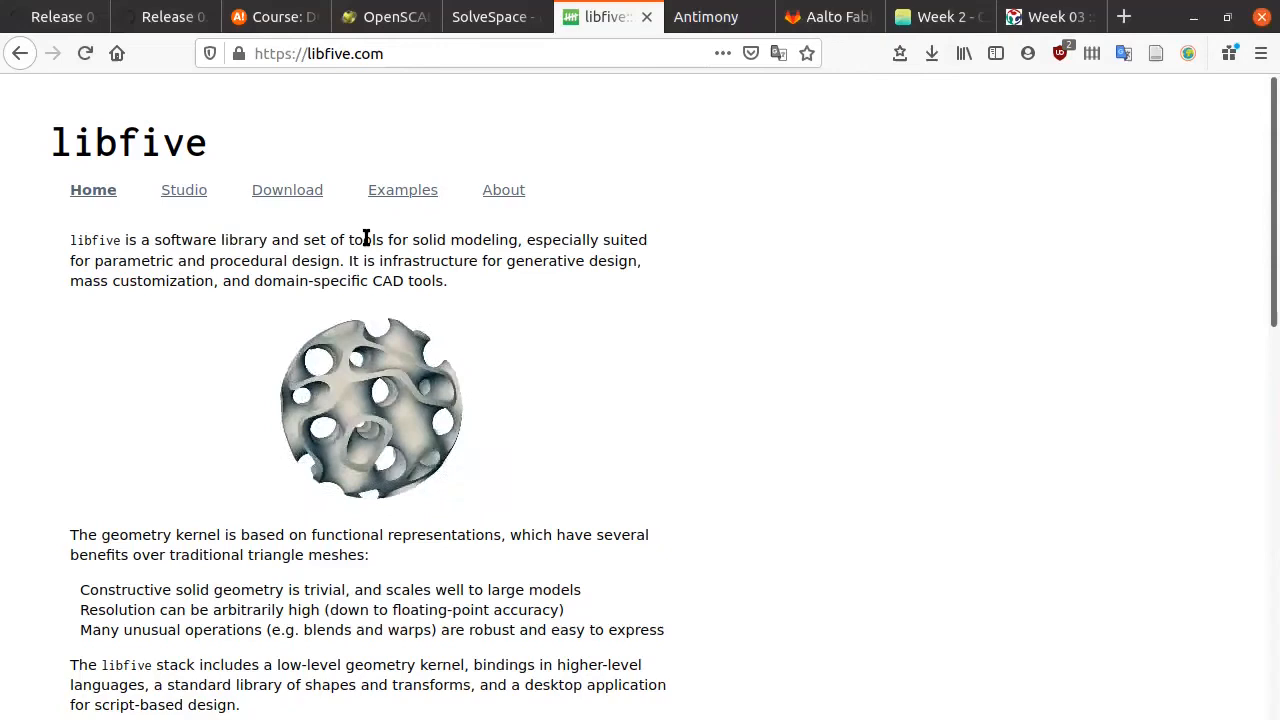
double_click(366, 240)
left_click(434, 238)
double_click(434, 239)
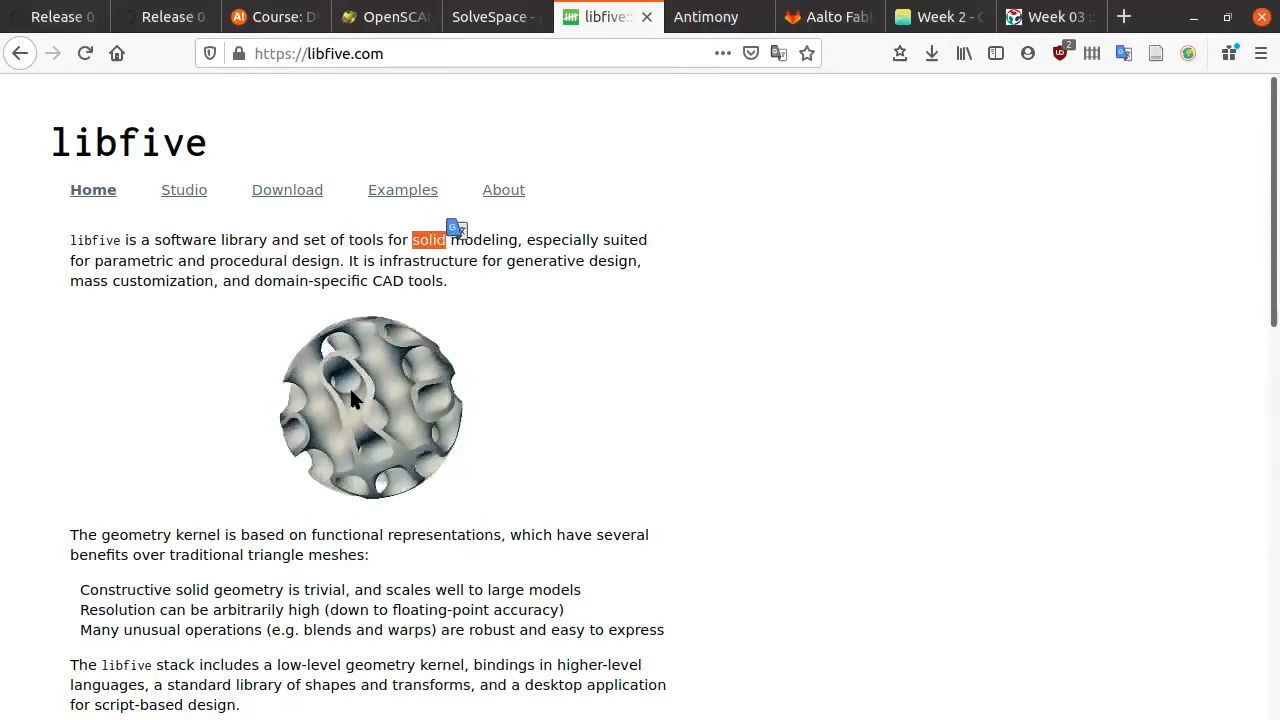
left_click(316, 261)
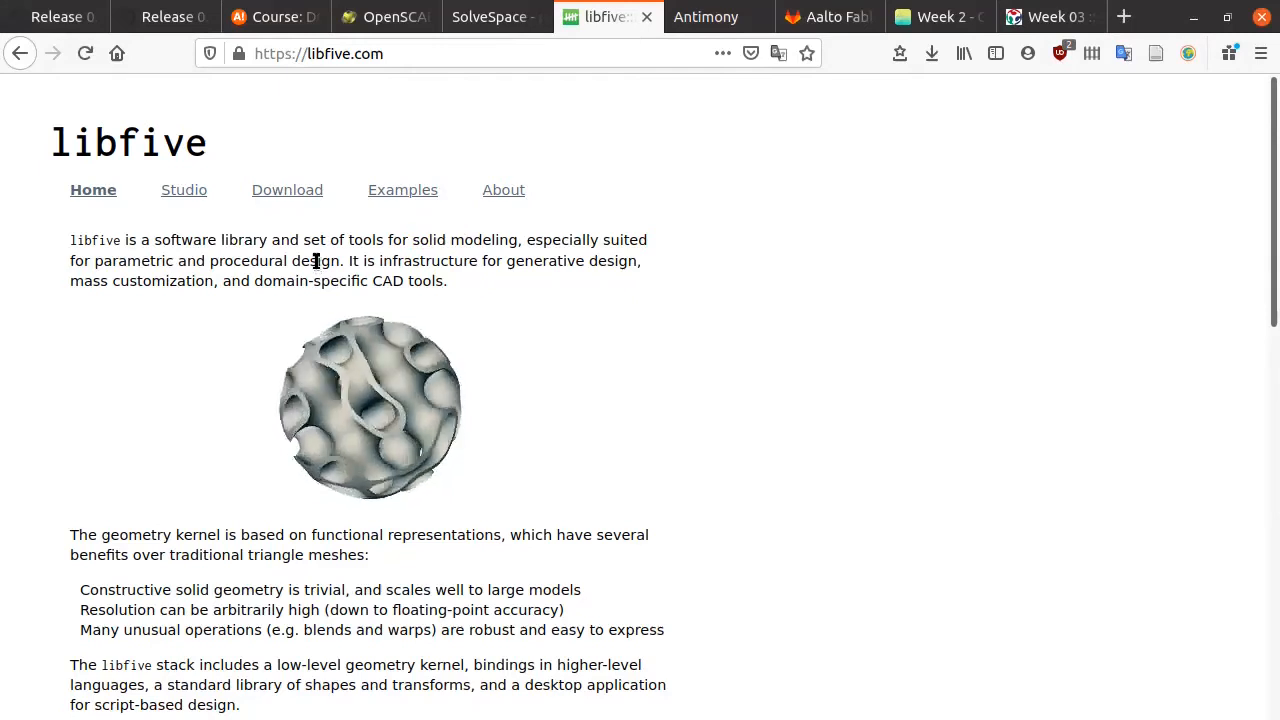
left_click_drag(292, 261, 325, 261)
left_click(309, 268)
left_click(190, 194)
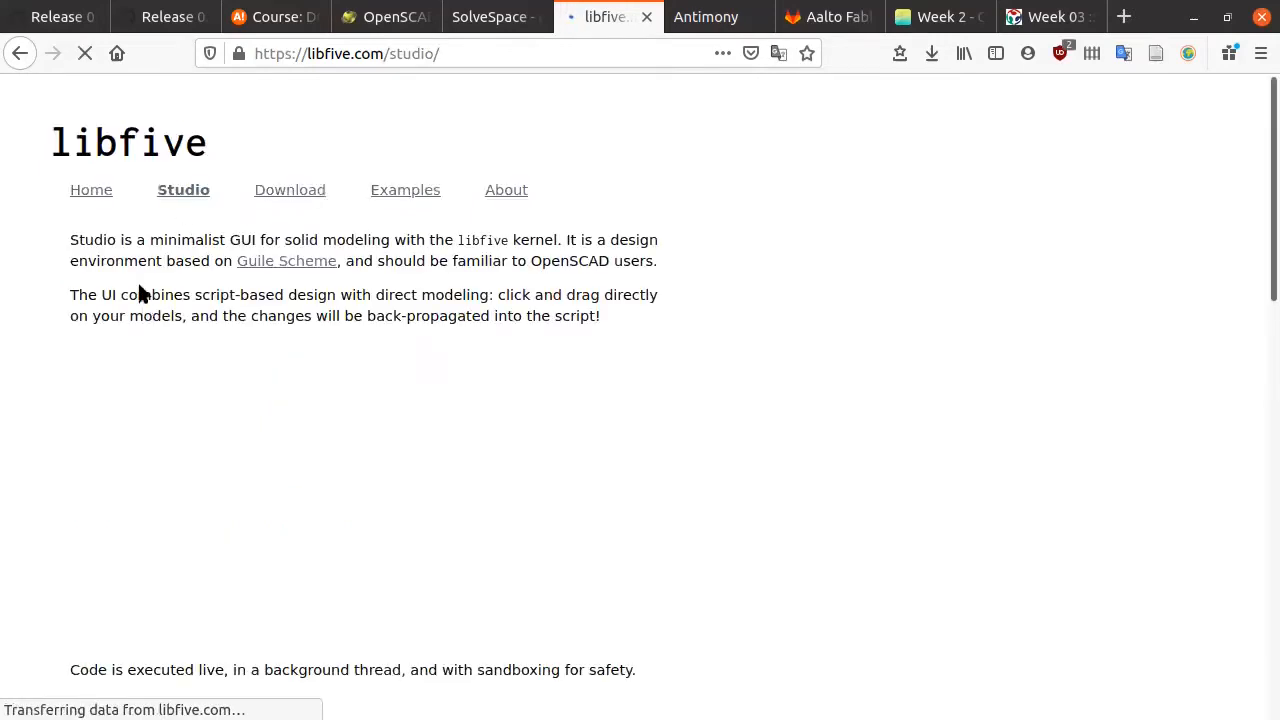
Step: Scroll through the libfive Studio demos, then switch to the Antimony tab with Ctrl+Tab
scroll(145, 300, "down", 2)
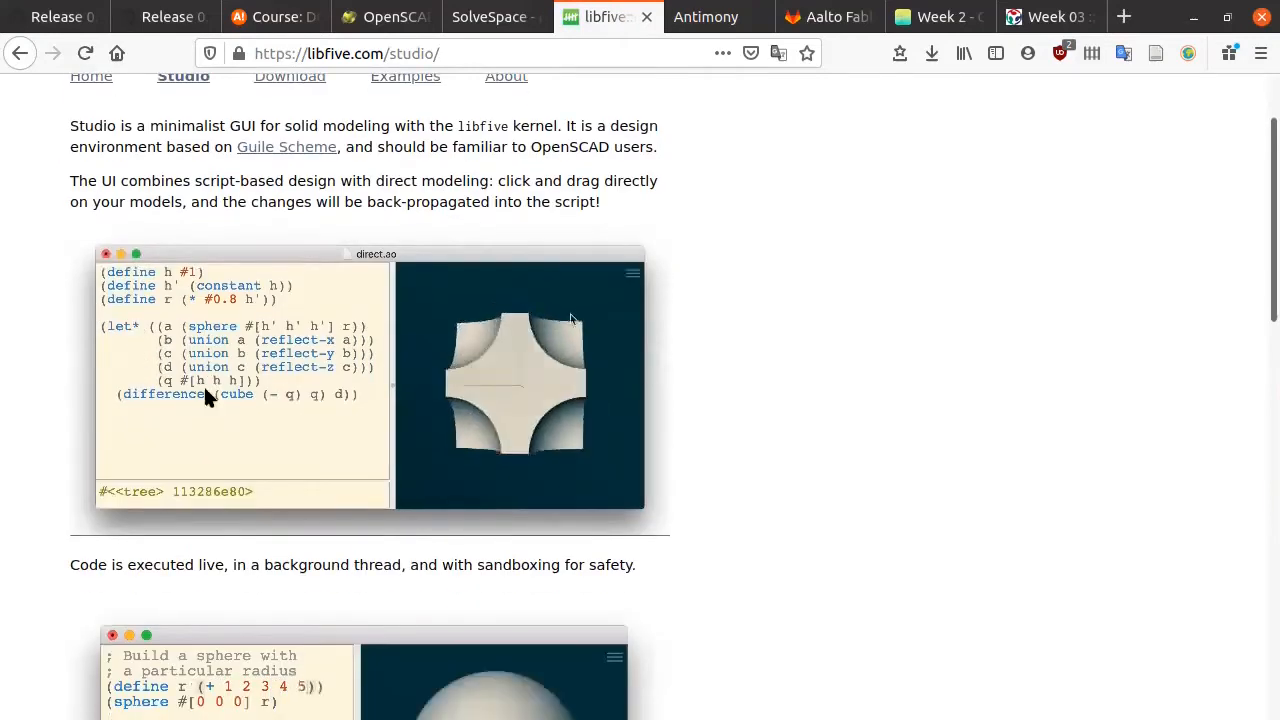
scroll(238, 388, "down", 1)
scroll(238, 390, "up", 2)
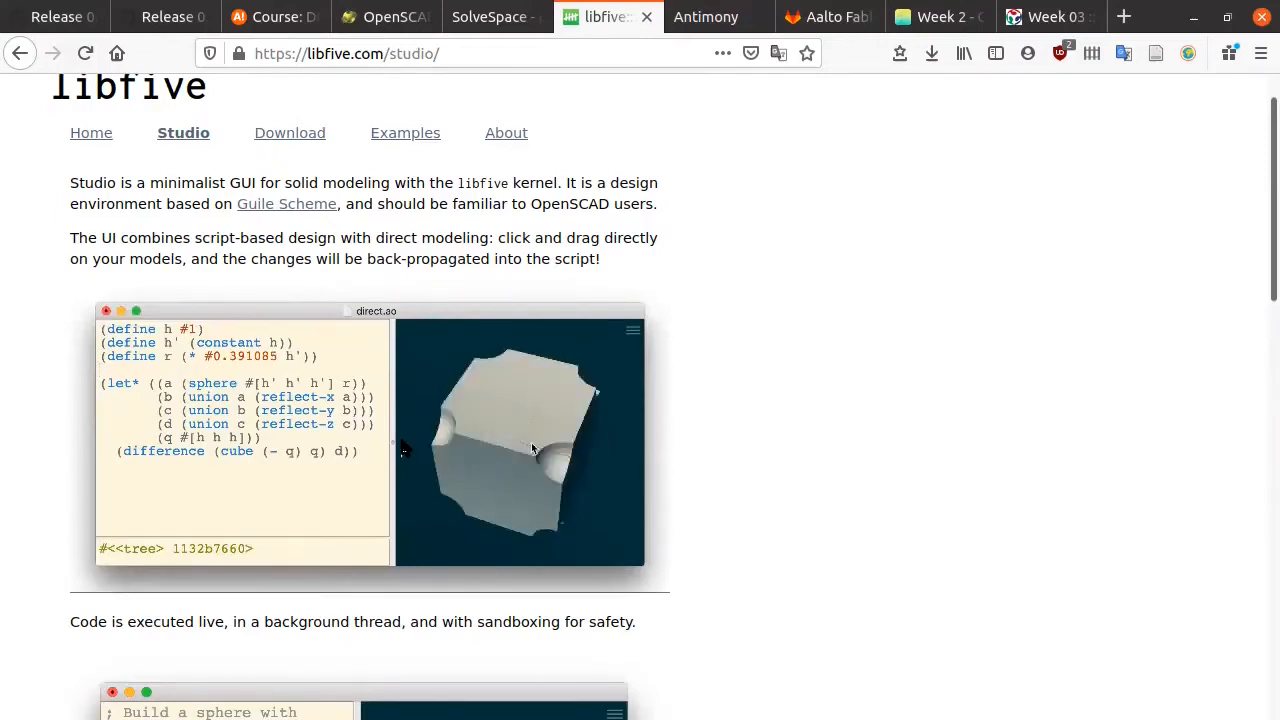
scroll(362, 445, "down", 5)
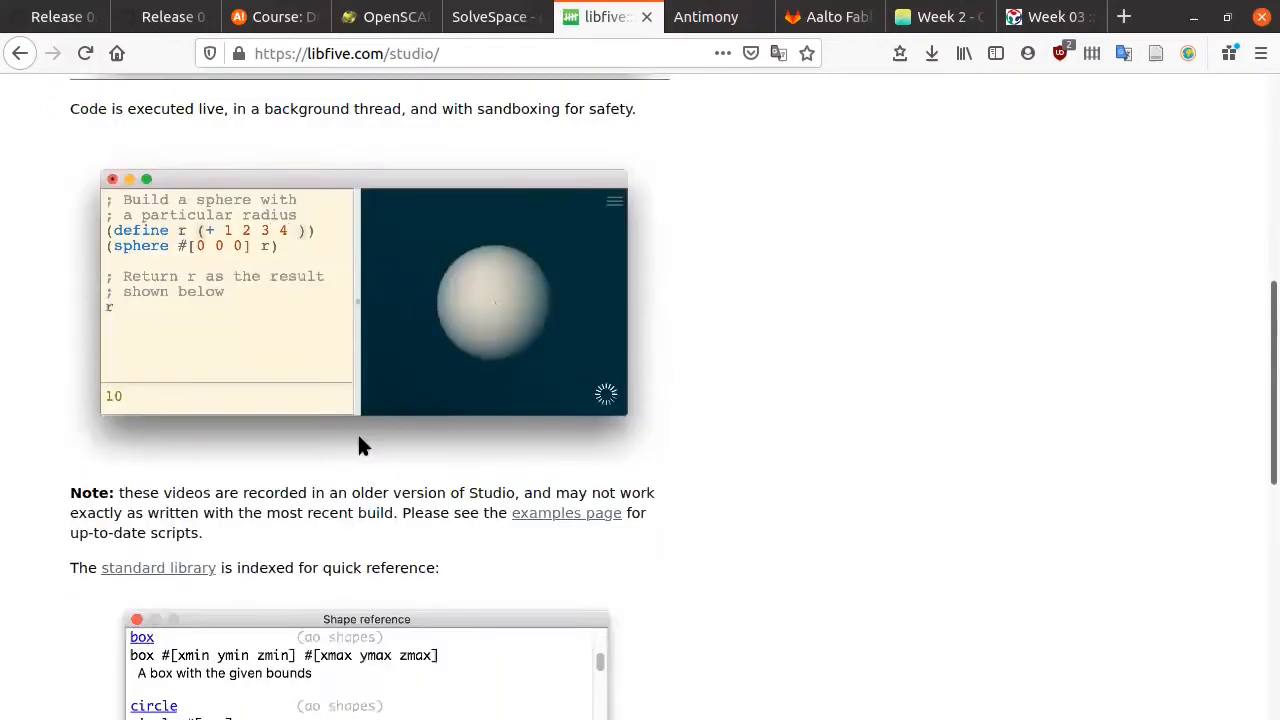
scroll(359, 440, "down", 5)
scroll(355, 445, "up", 3)
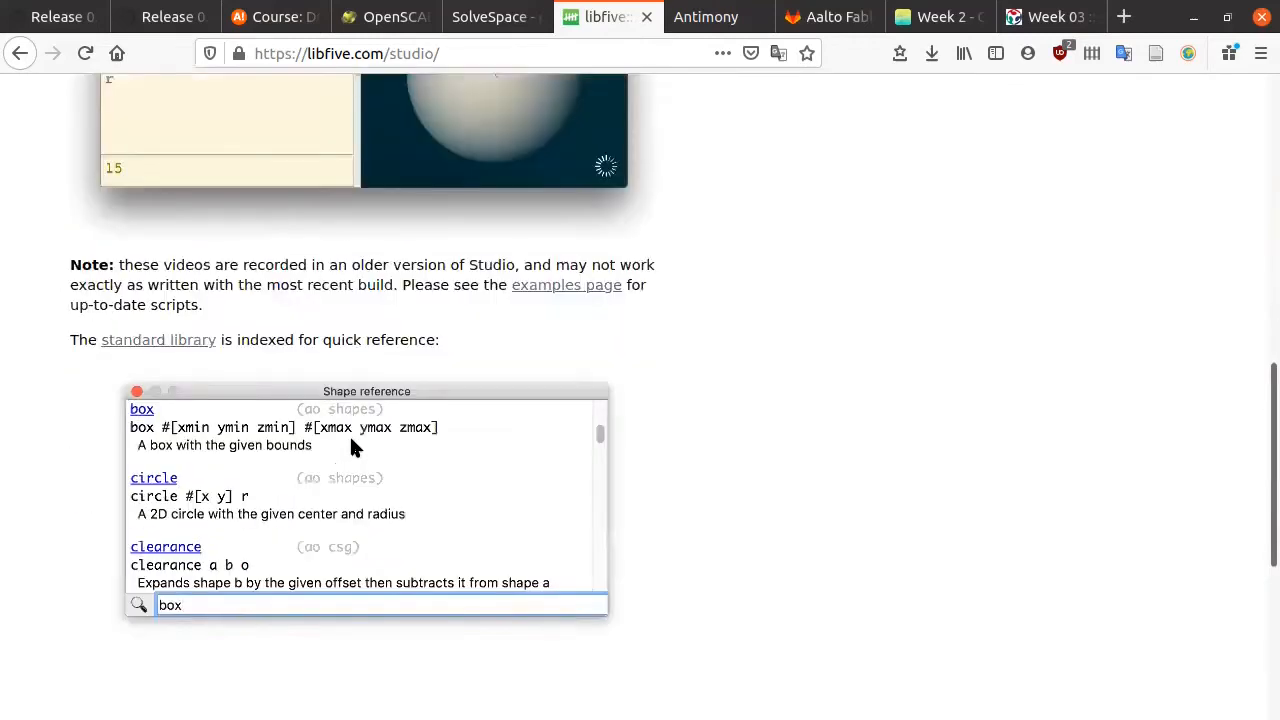
scroll(349, 434, "up", 7)
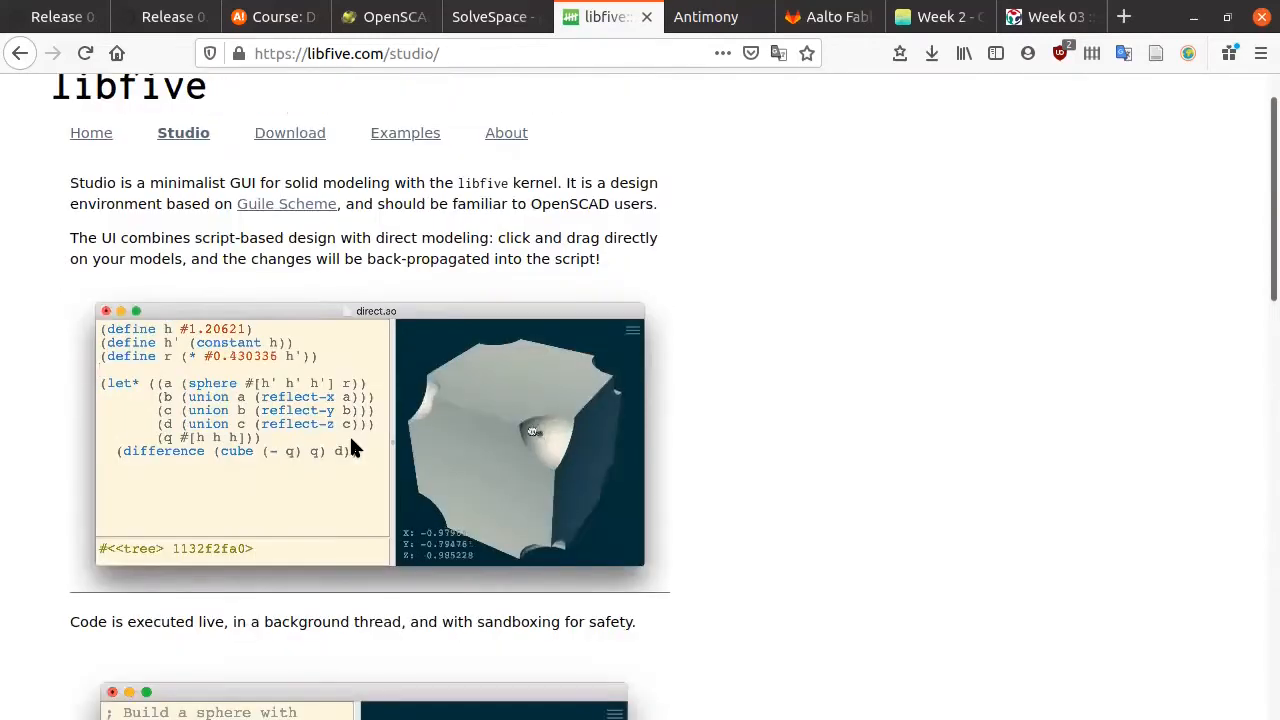
scroll(350, 442, "down", 2)
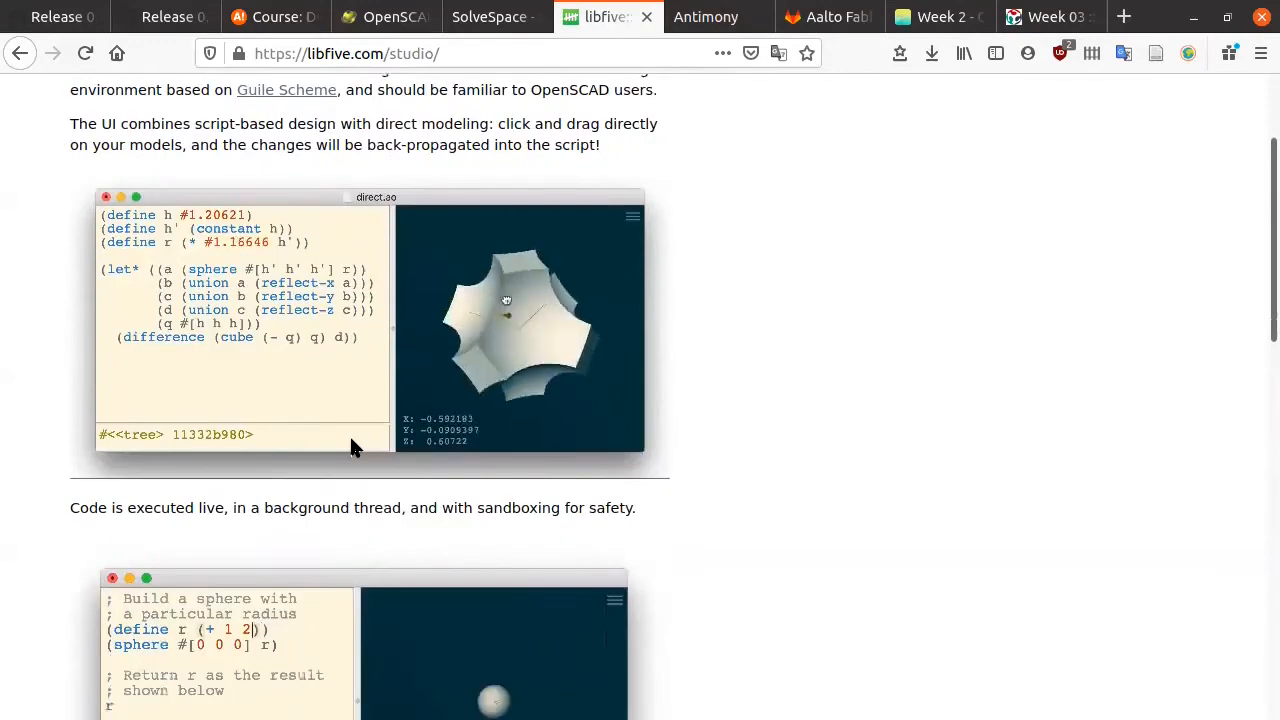
scroll(352, 444, "down", 1)
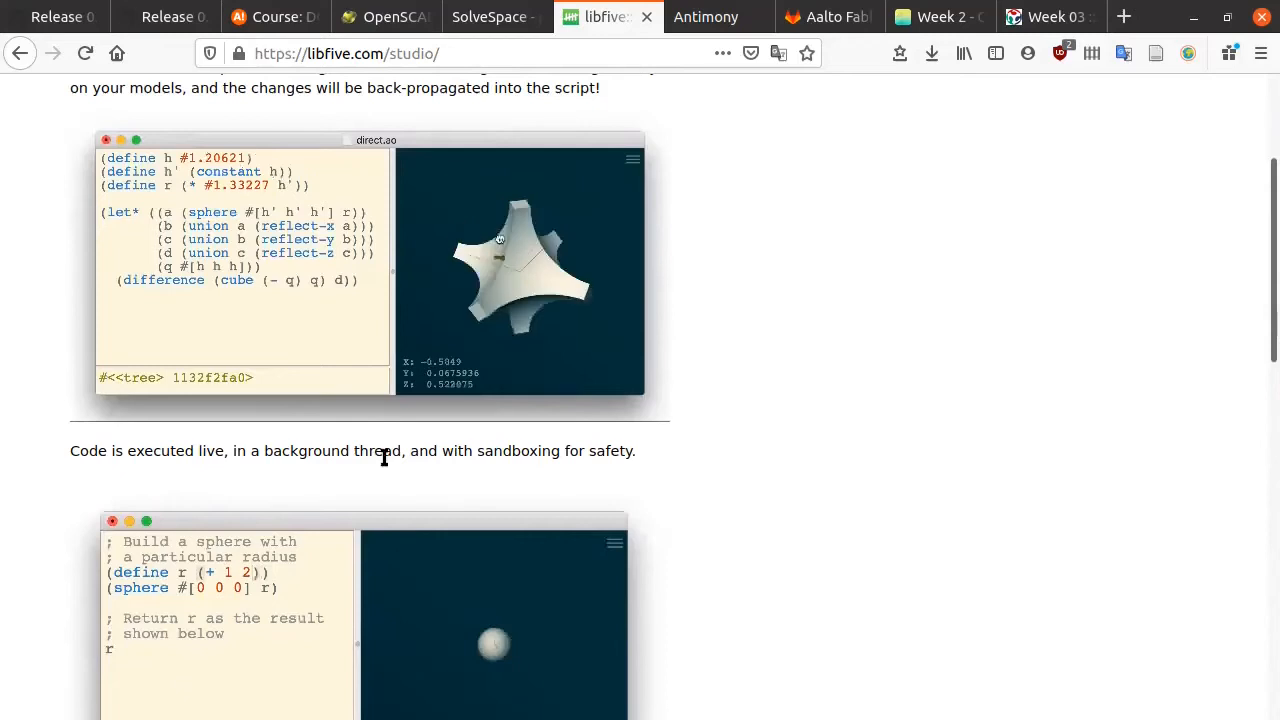
scroll(370, 450, "down", 5)
scroll(337, 436, "up", 5)
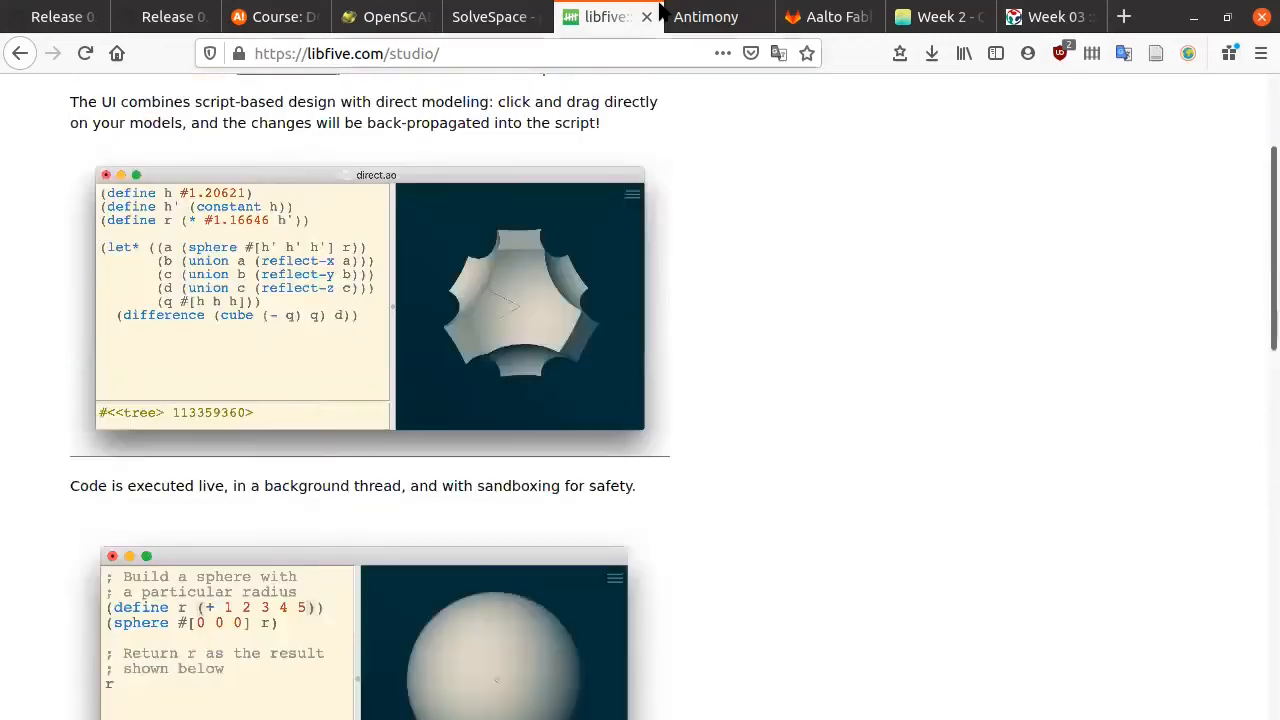
key("ctrl+Tab")
scroll(553, 418, "down", 3)
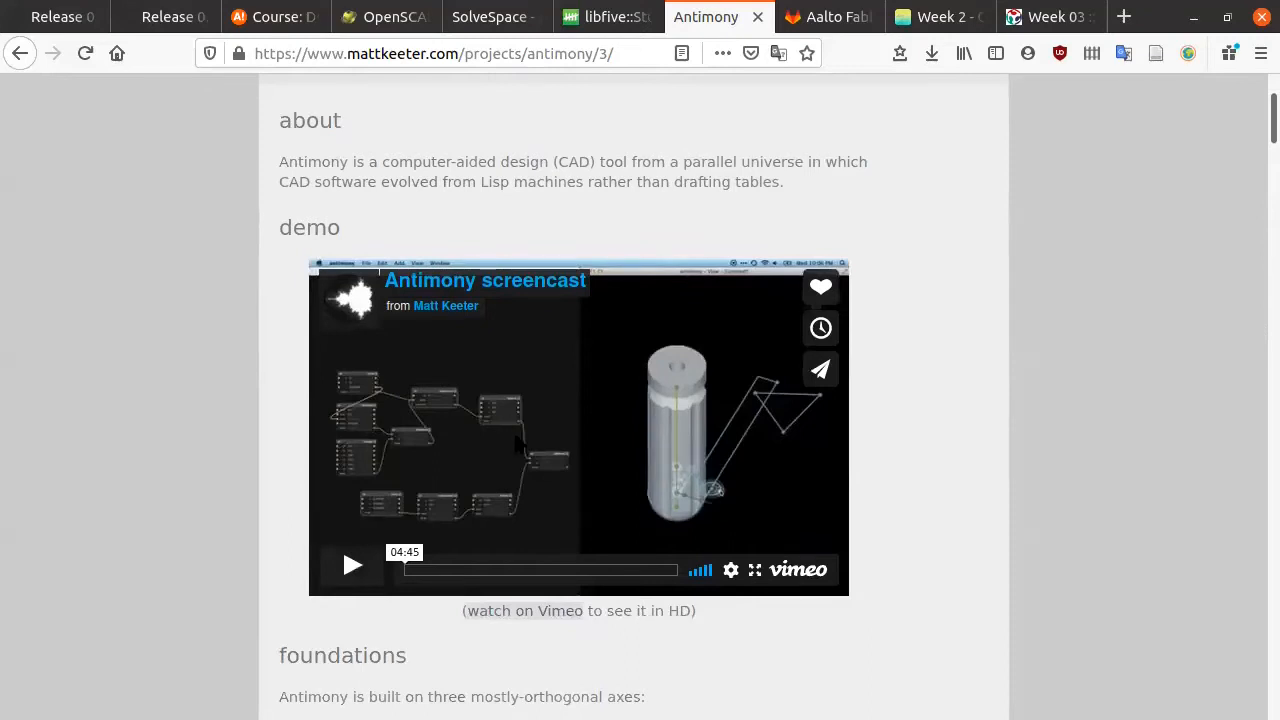
scroll(538, 414, "up", 1)
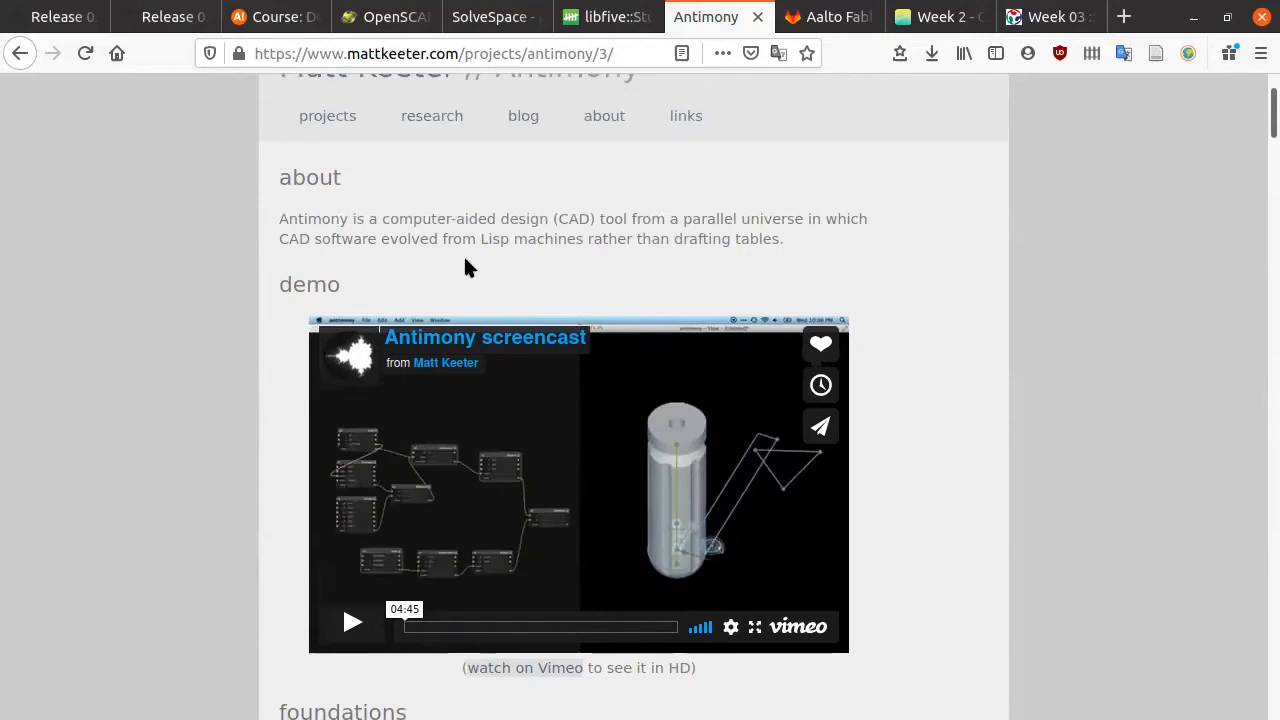
scroll(545, 300, "down", 10)
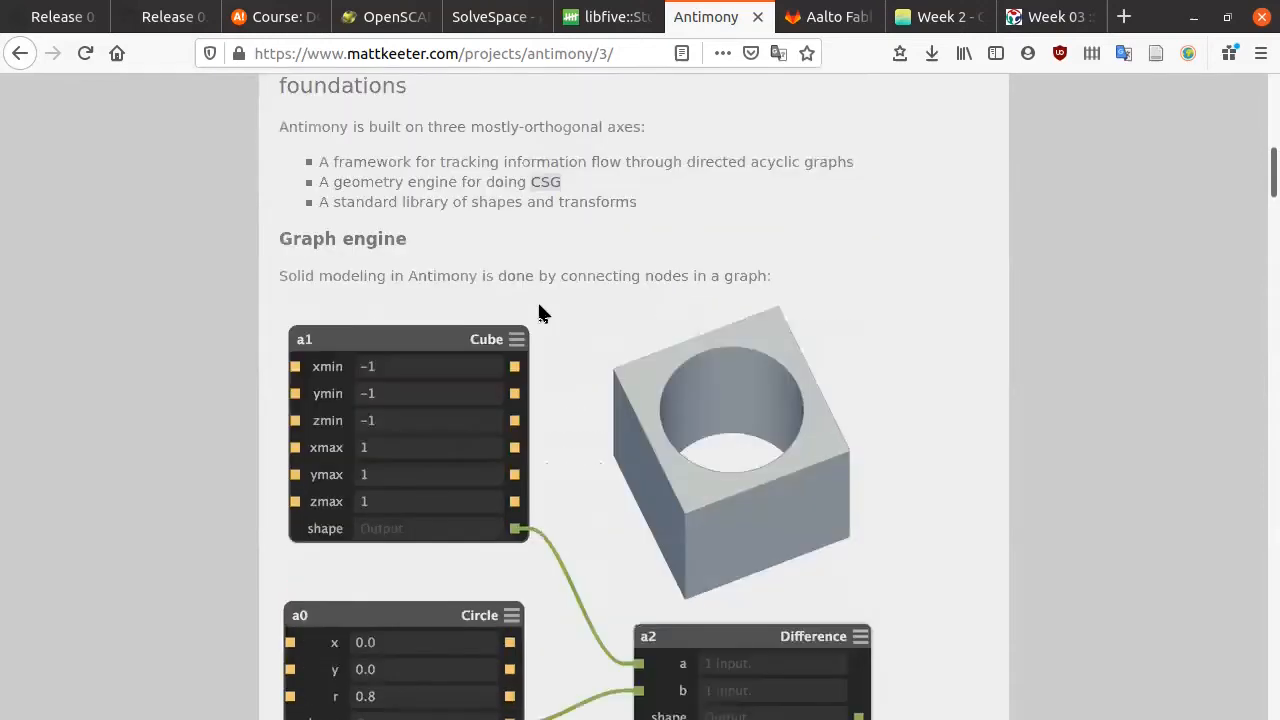
scroll(538, 313, "down", 3)
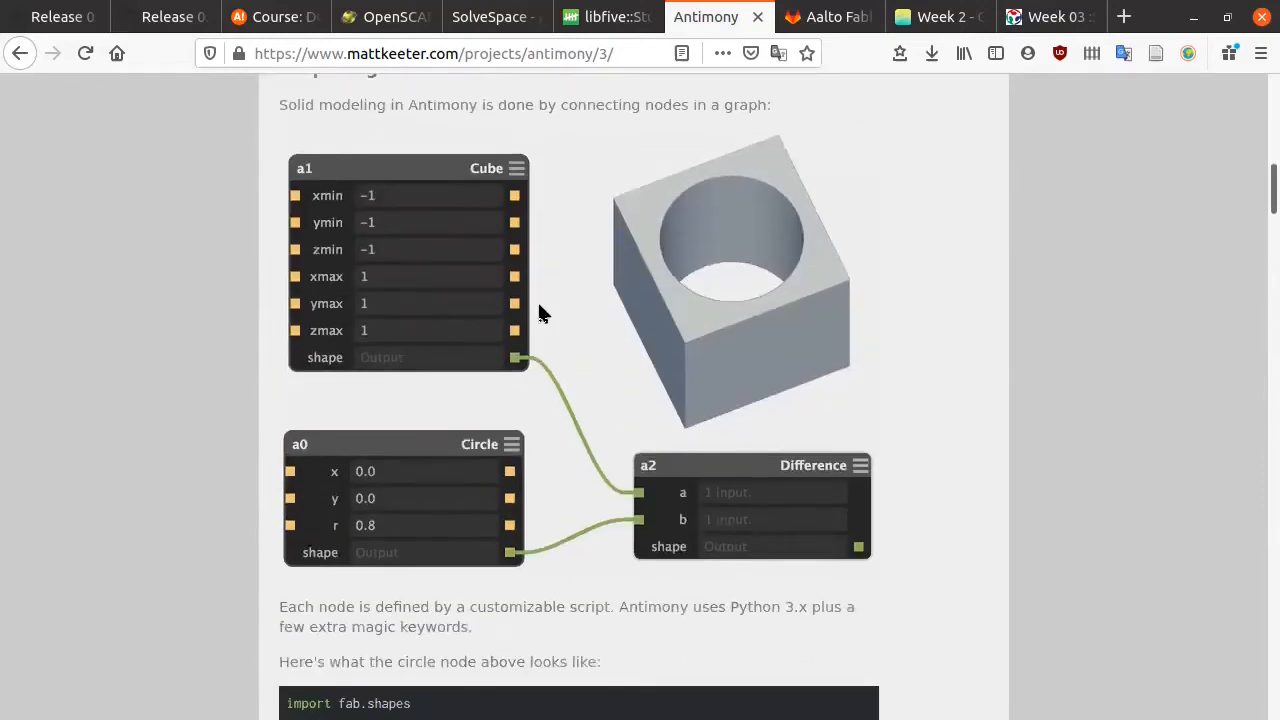
scroll(538, 313, "down", 1)
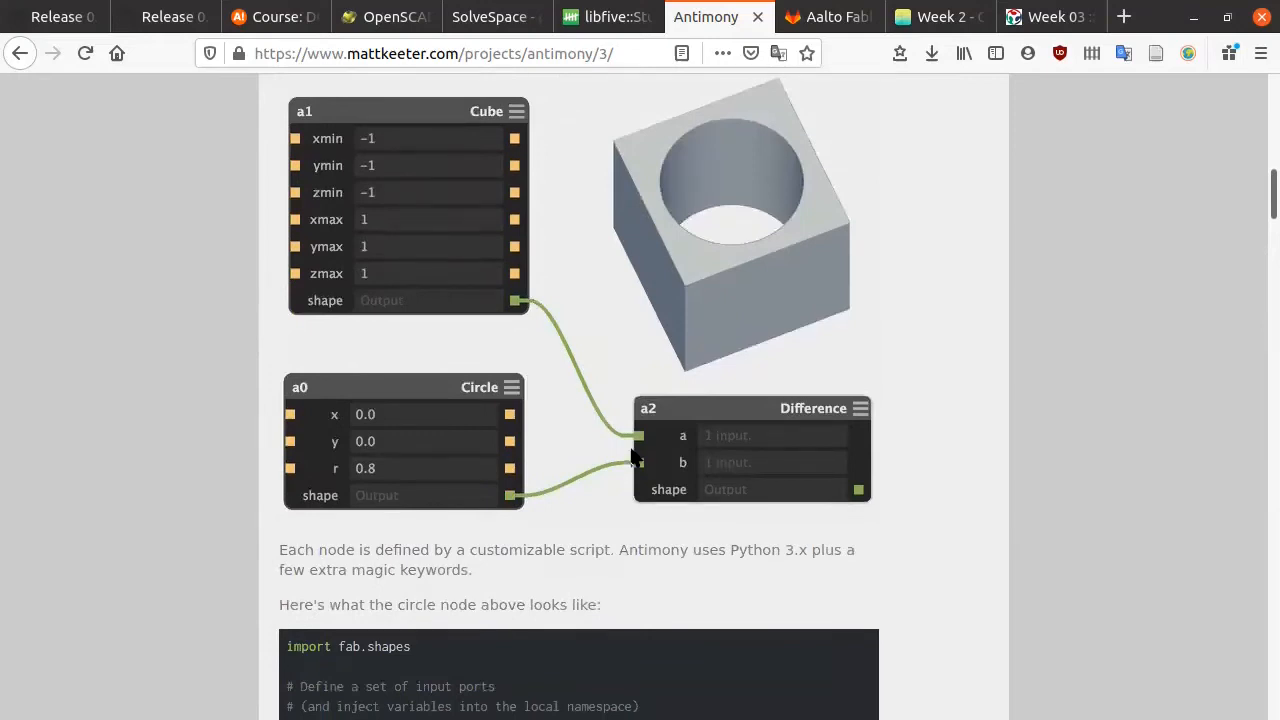
scroll(610, 394, "up", 15)
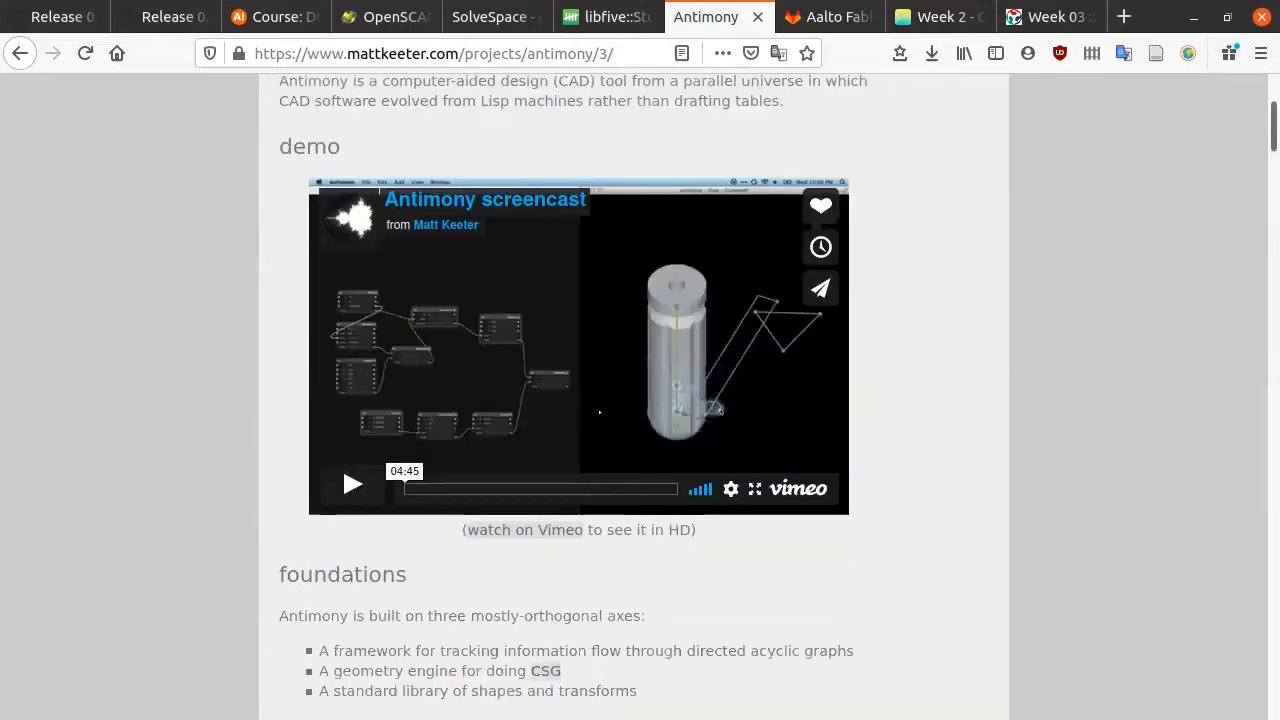
scroll(590, 410, "down", 3)
scroll(560, 395, "down", 2)
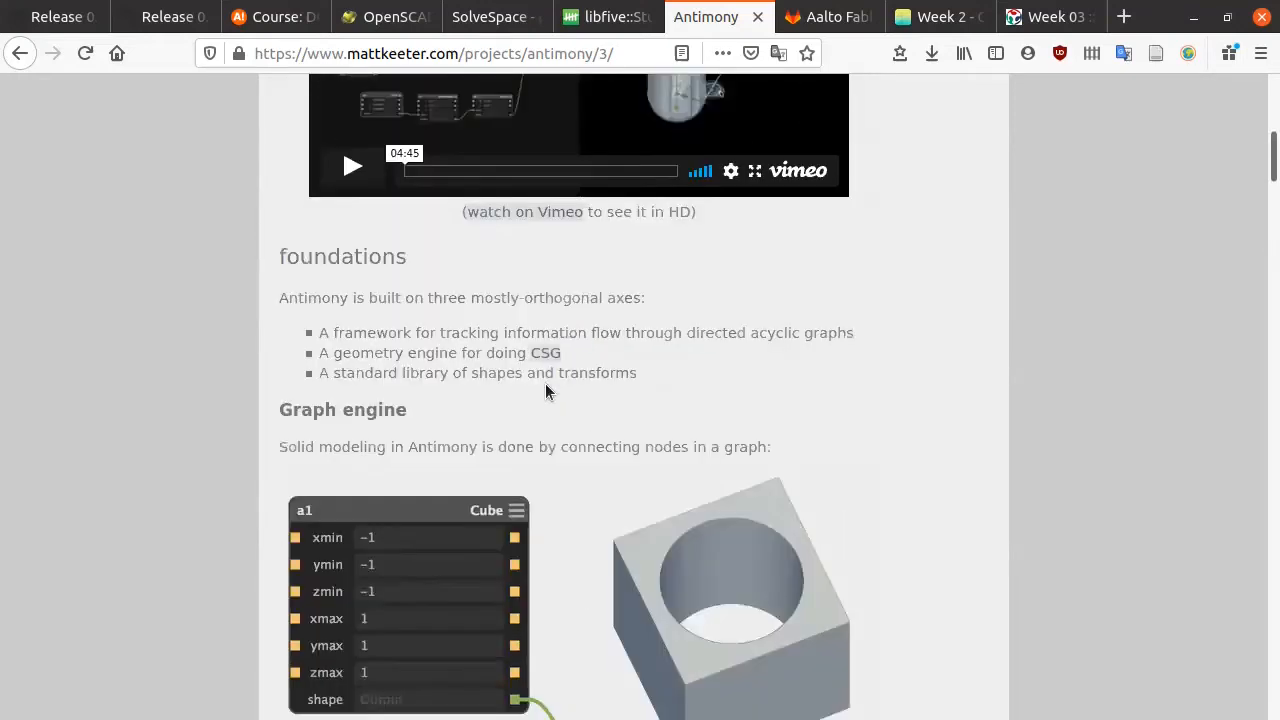
scroll(542, 381, "down", 3)
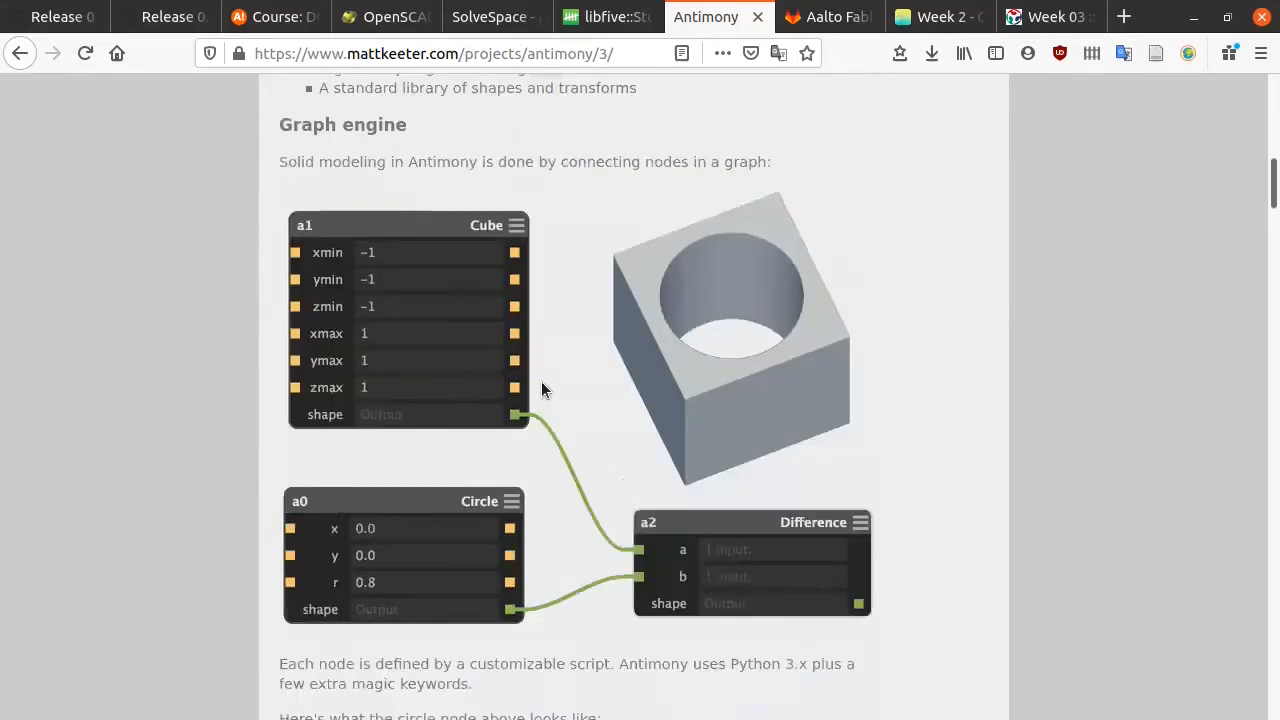
scroll(541, 381, "down", 2)
scroll(541, 381, "down", 1)
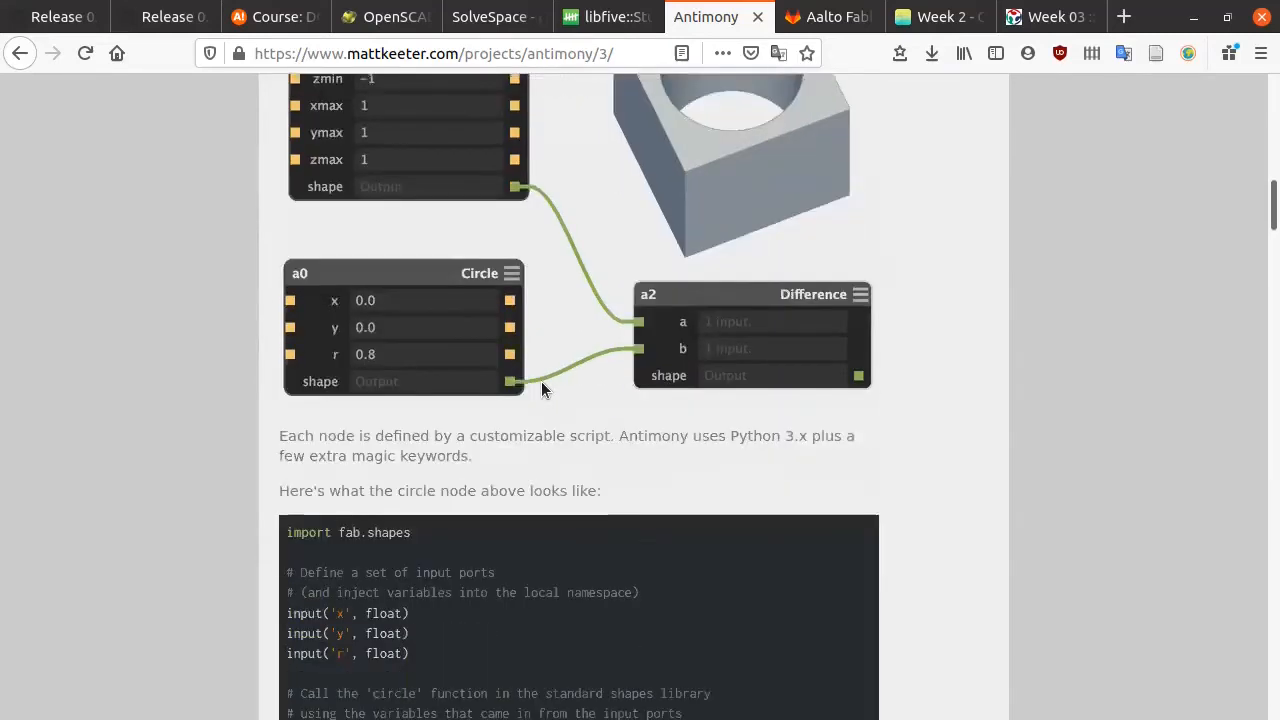
scroll(683, 360, "up", 2)
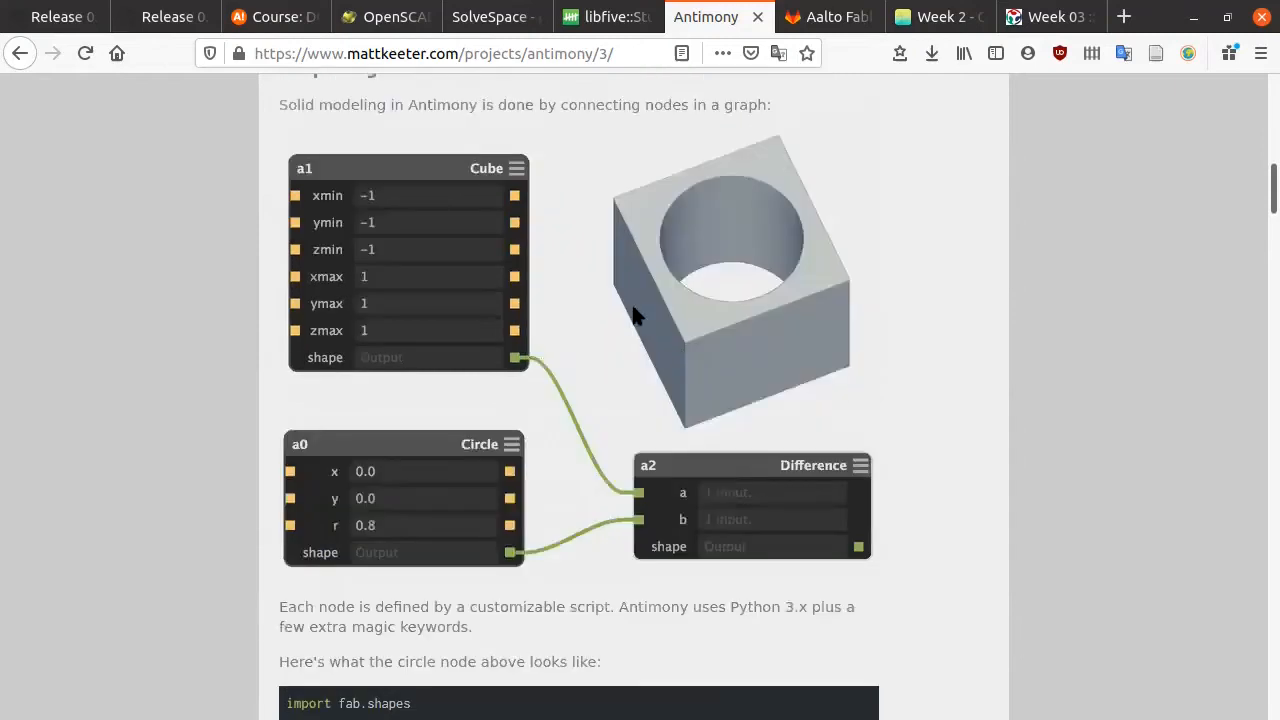
scroll(618, 335, "down", 2)
scroll(595, 377, "down", 2)
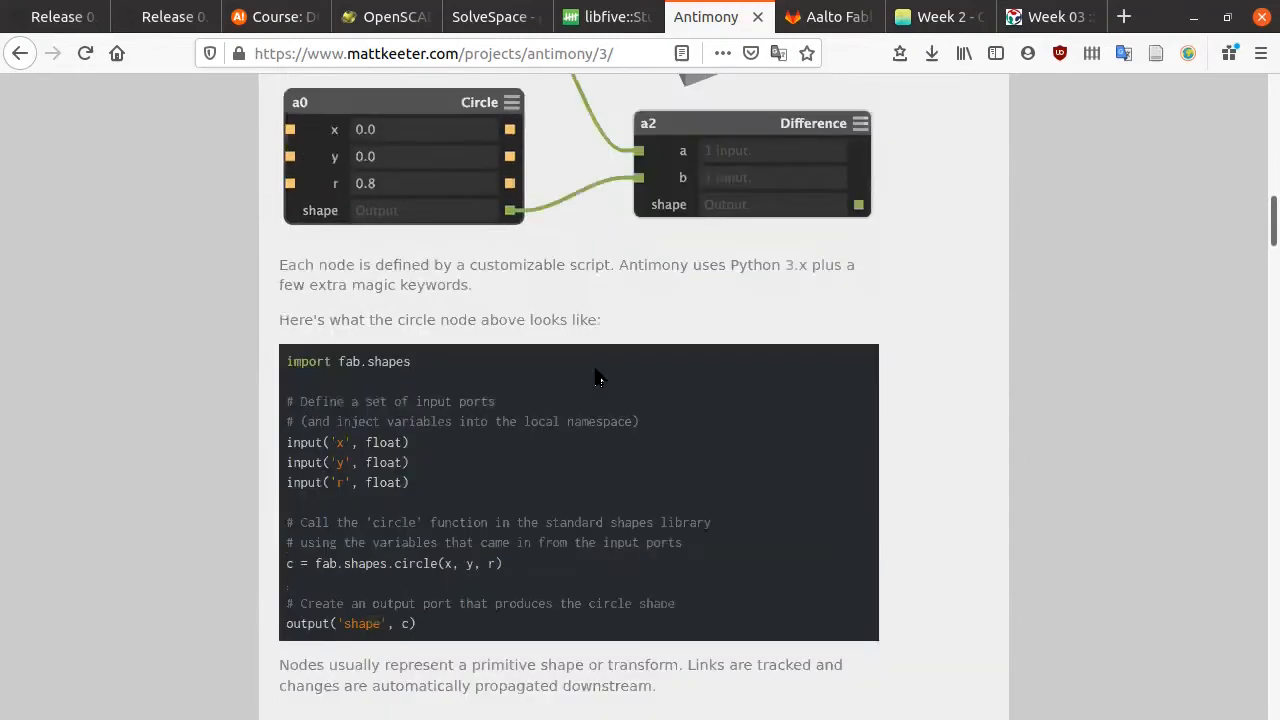
scroll(595, 377, "up", 7)
scroll(556, 440, "up", 2)
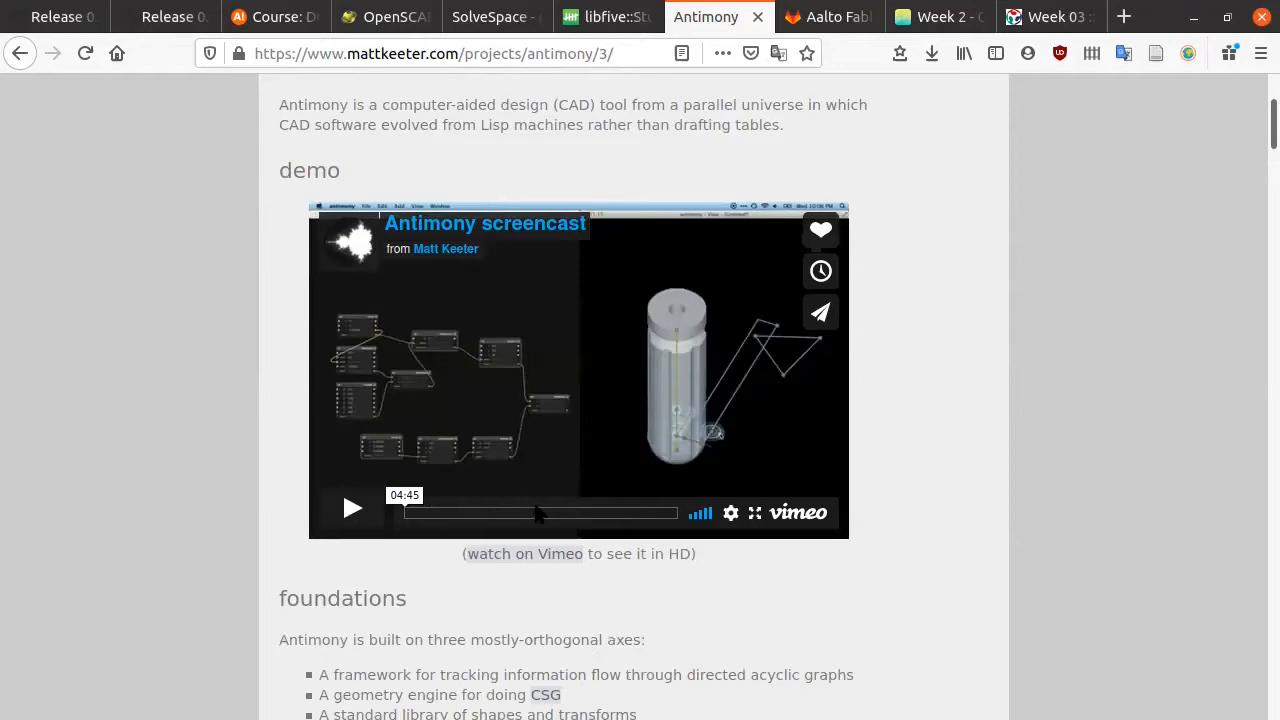
left_click(755, 513)
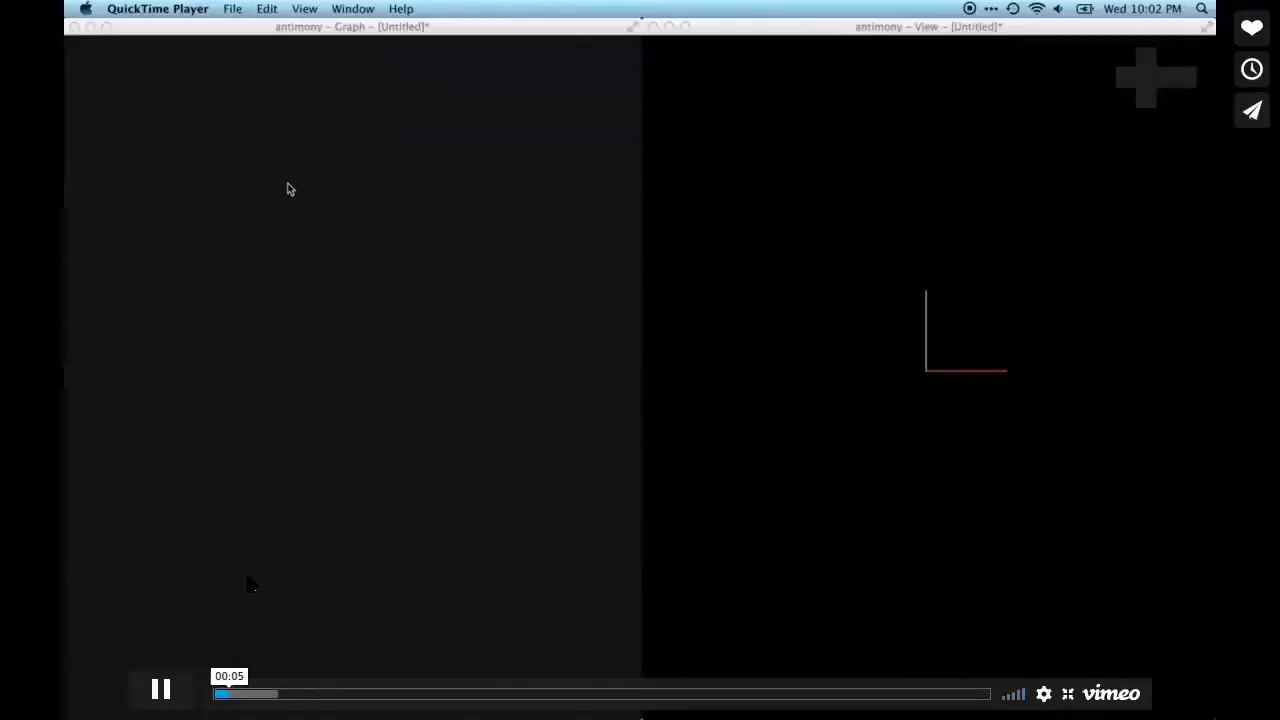
Step: Skip the Antimony screencast to 01:51, where Triangle and Difference nodes cut the revolved shape, then exit full screen
left_click(318, 694)
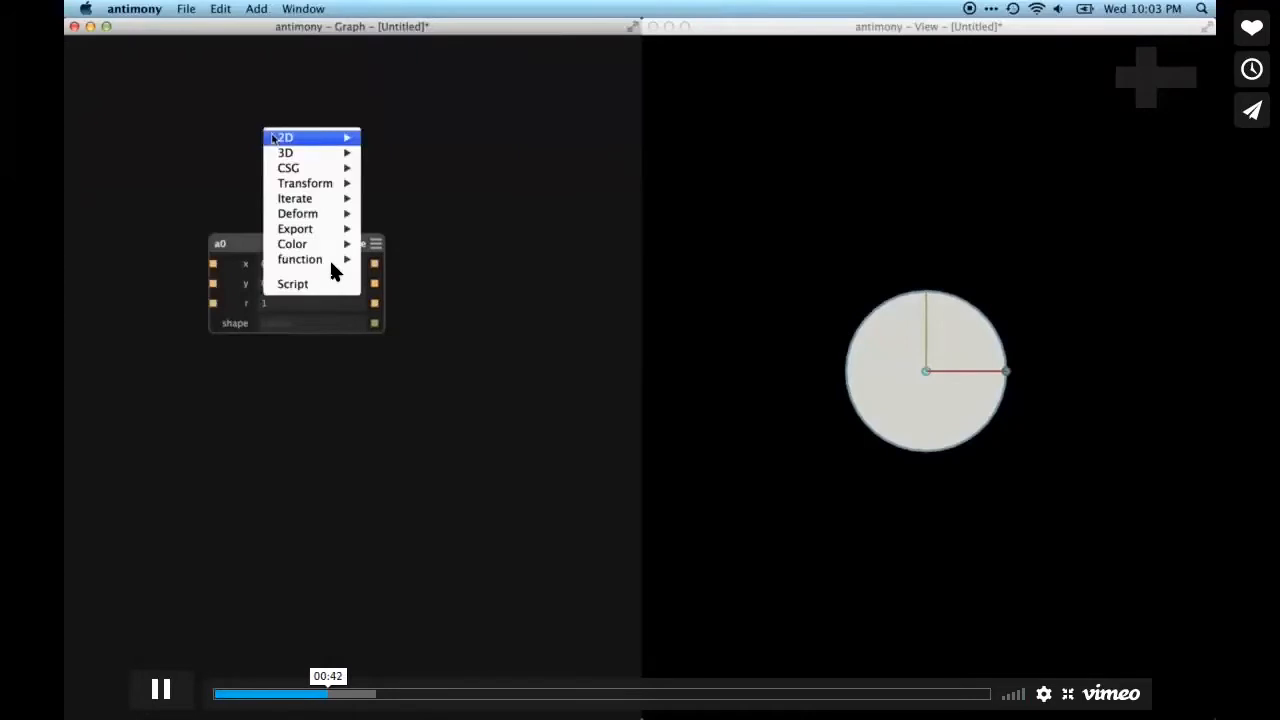
left_click(406, 693)
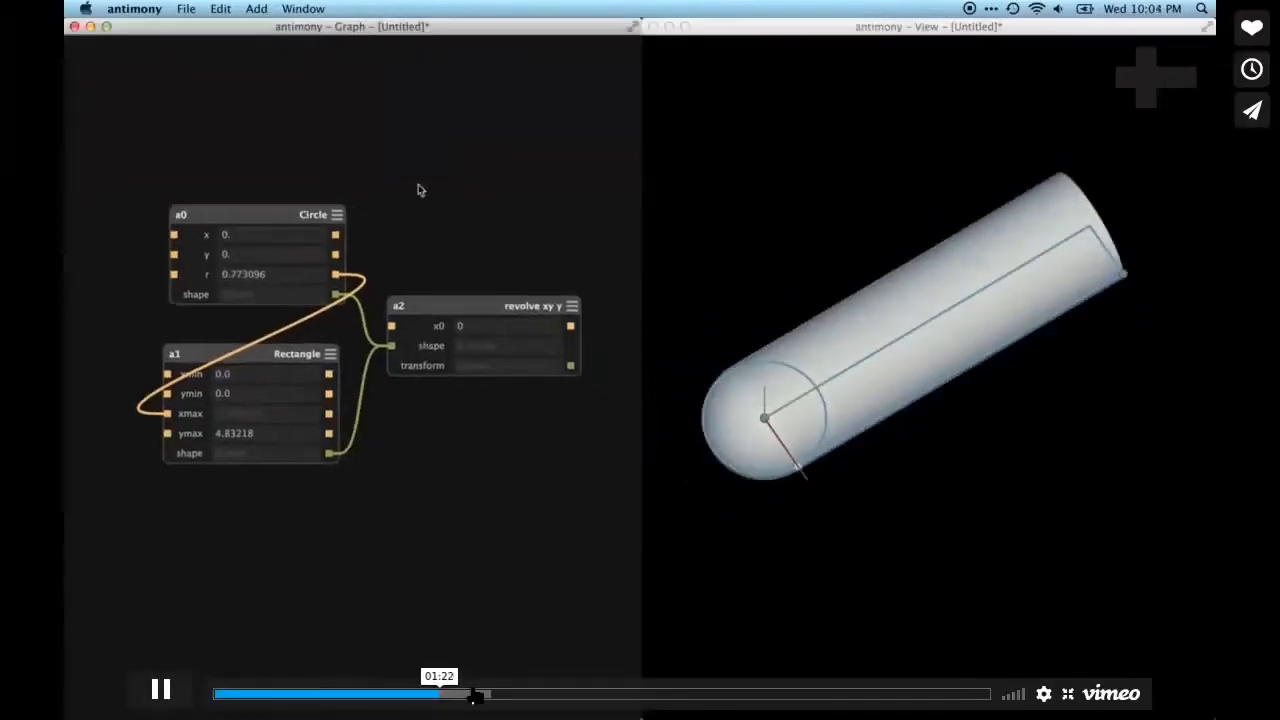
left_click(482, 694)
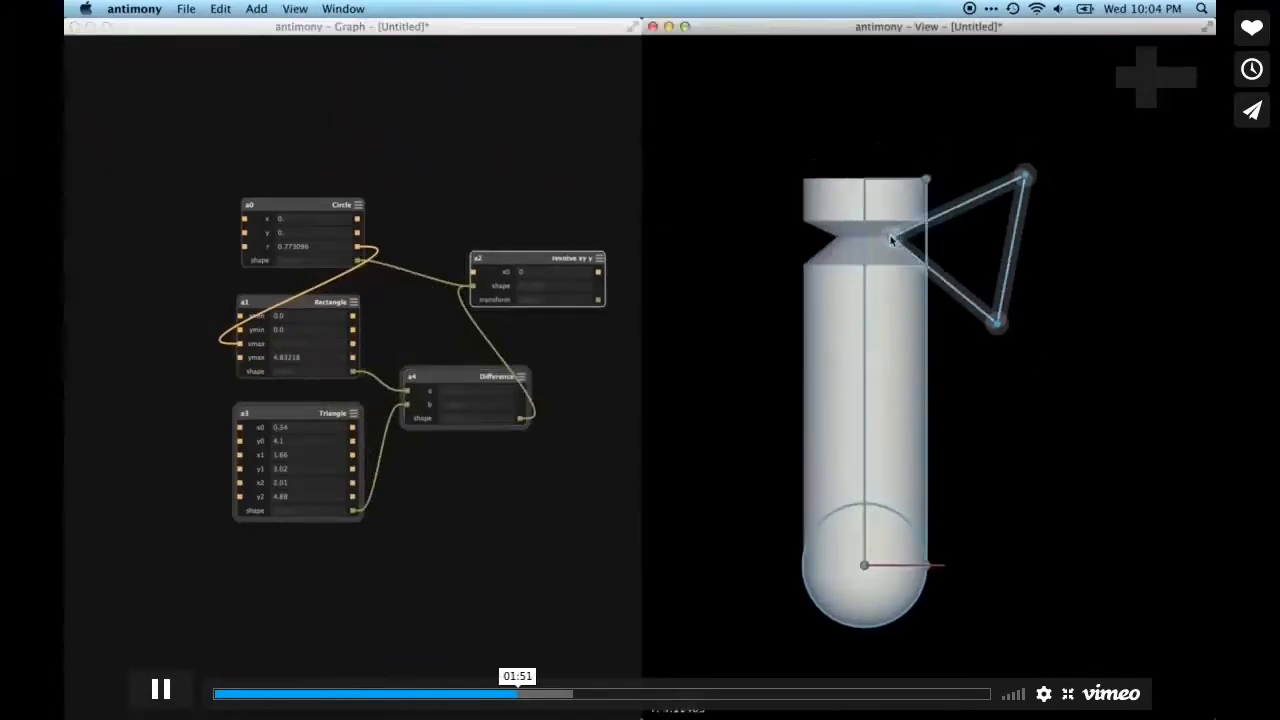
key("Escape")
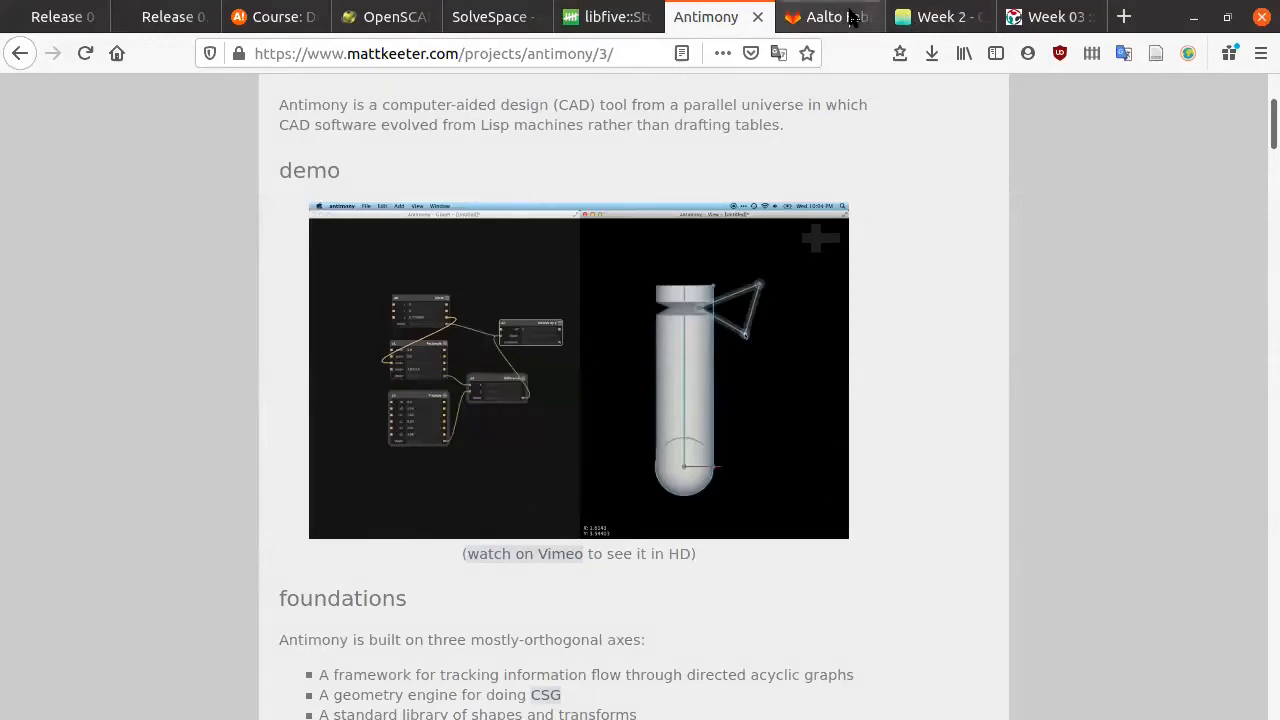
Step: Switch to the Week 03 student documentation page and start reading down it
left_click(914, 28)
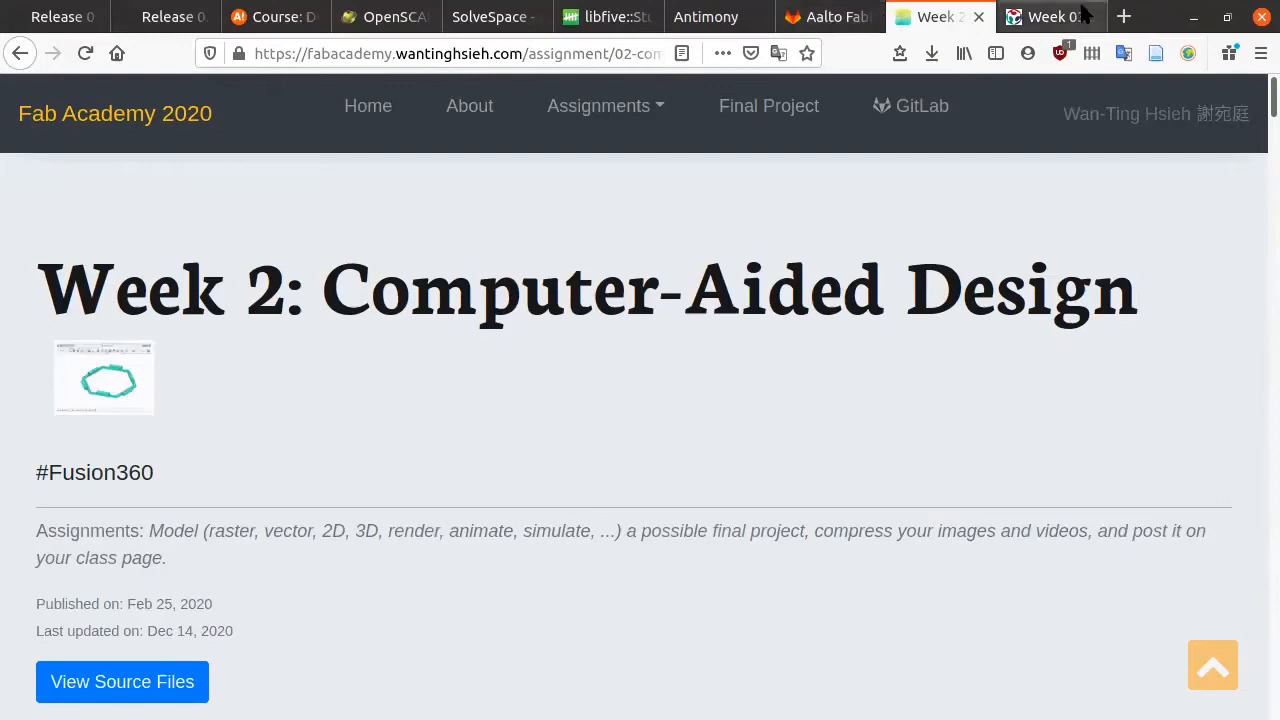
left_click(1050, 16)
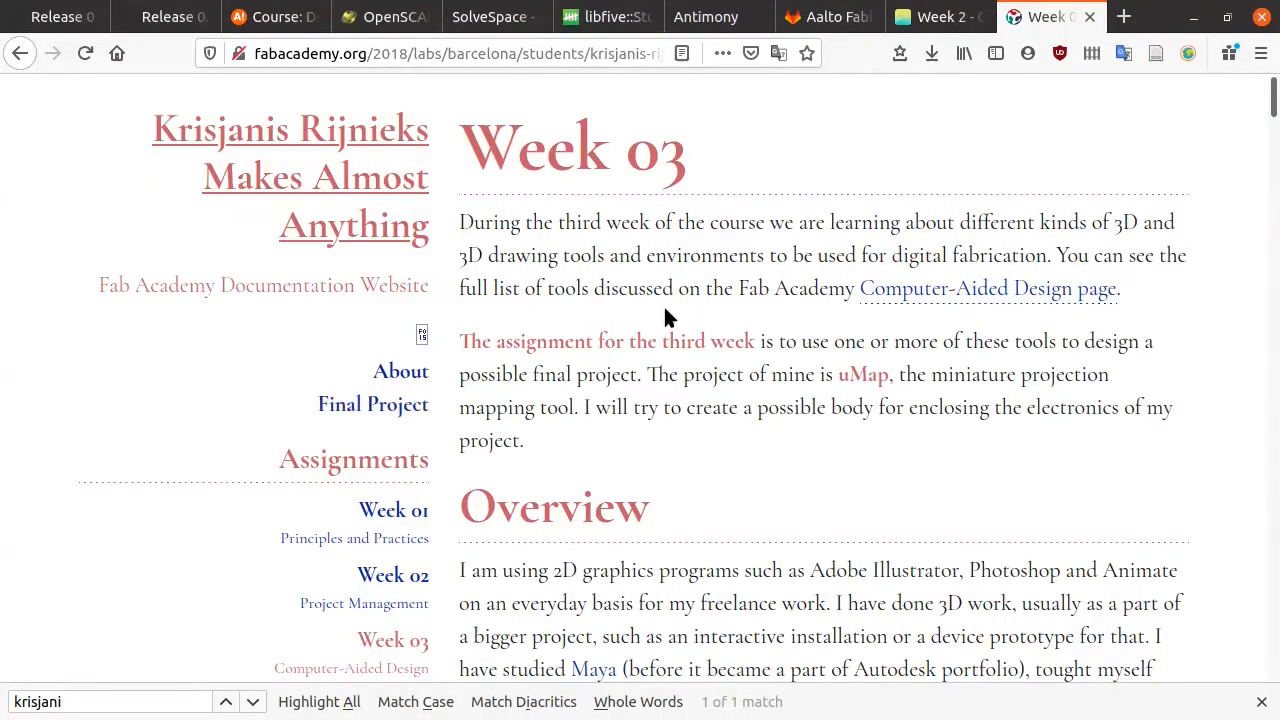
scroll(626, 323, "down", 1)
scroll(626, 325, "up", 1)
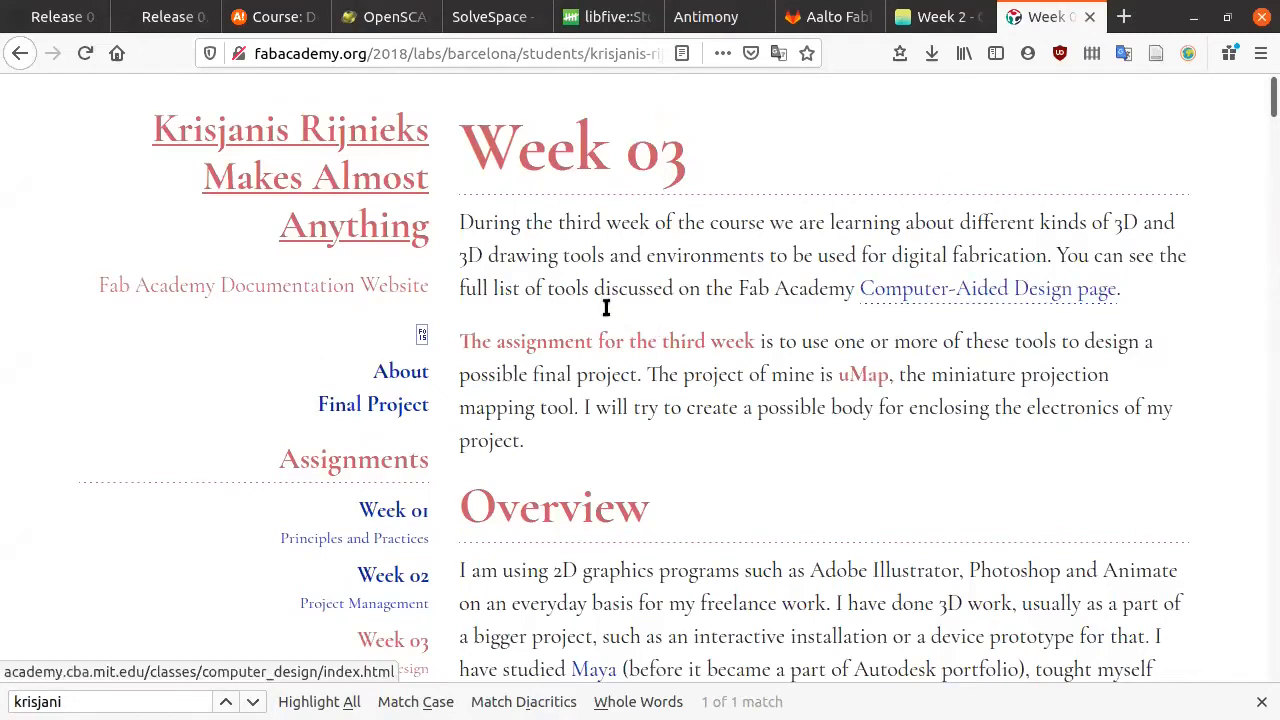
scroll(615, 400, "down", 6)
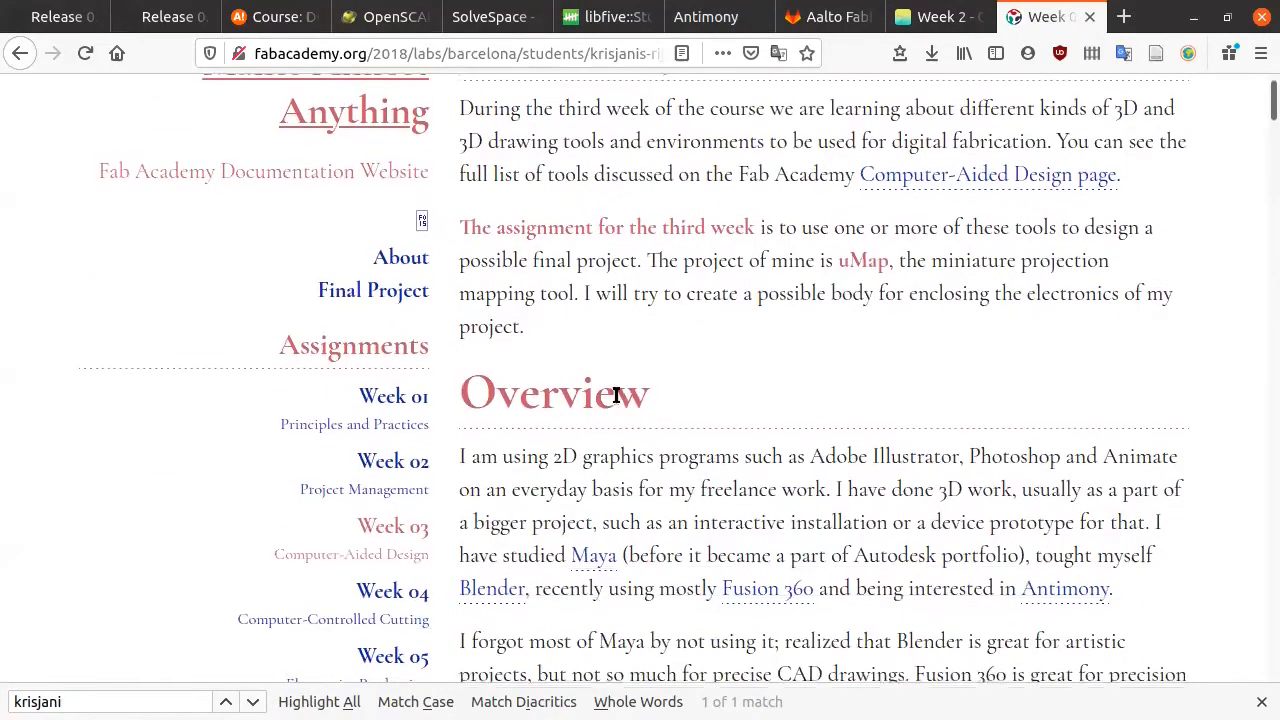
scroll(615, 400, "down", 7)
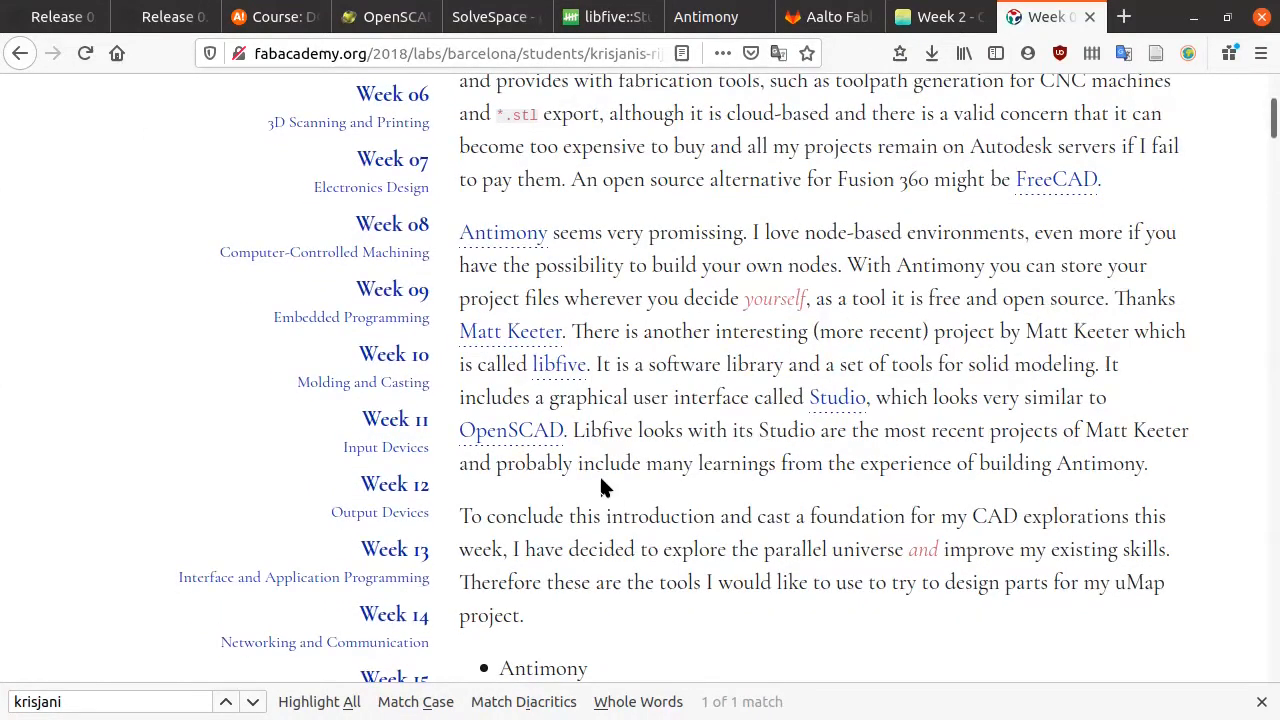
scroll(600, 487, "down", 15)
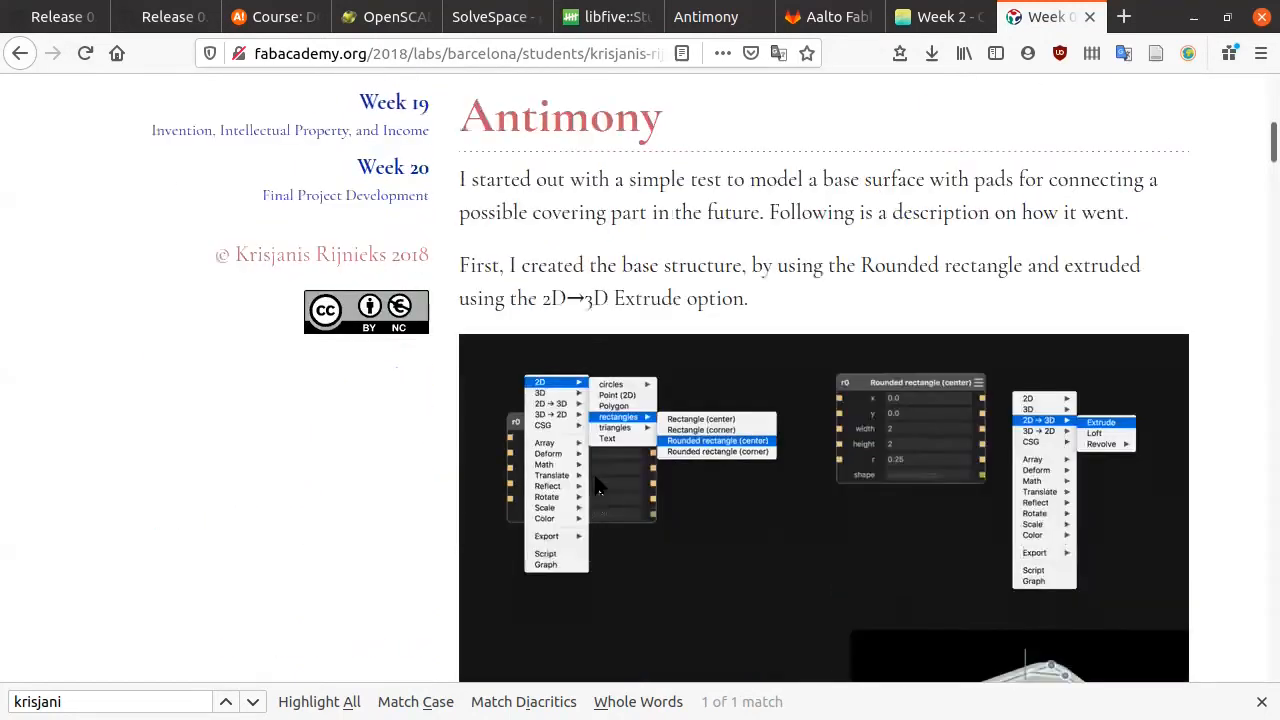
scroll(600, 487, "down", 1)
Step: Scroll past the Fusion 360 and FreeCAD sections to the Photoshop PCB heading
scroll(593, 487, "down", 4)
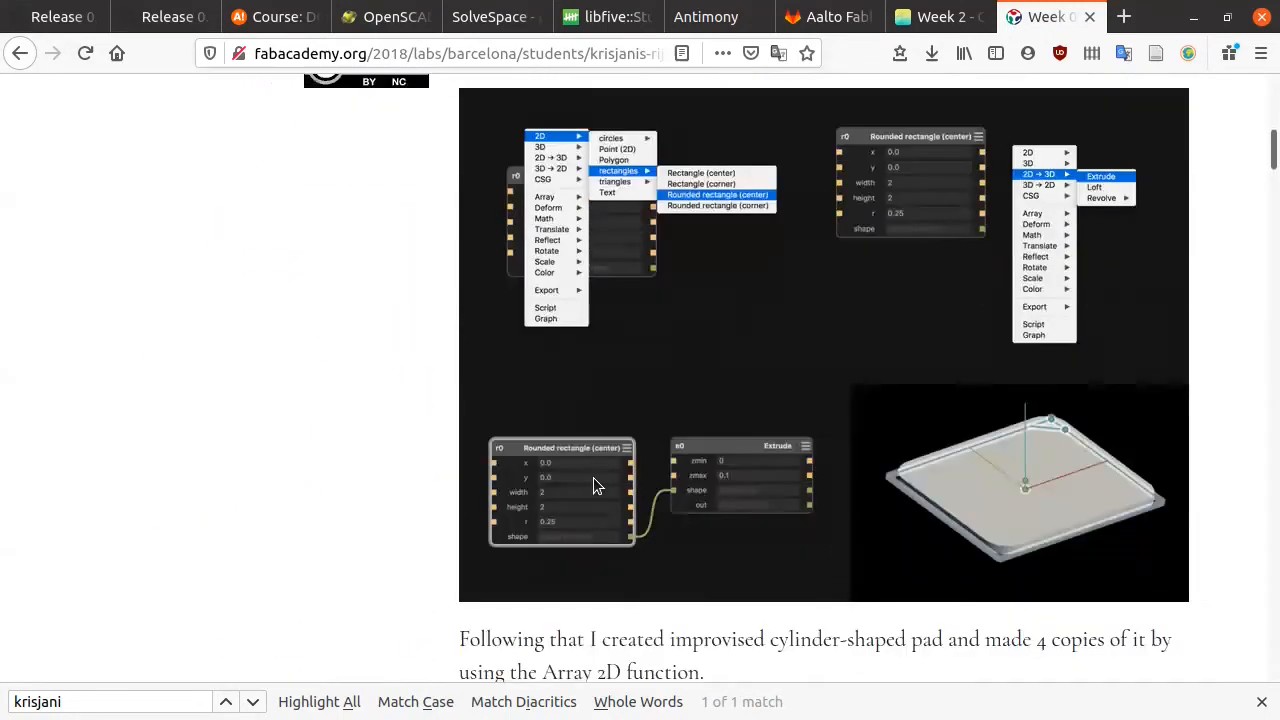
scroll(593, 487, "down", 1)
scroll(593, 485, "down", 6)
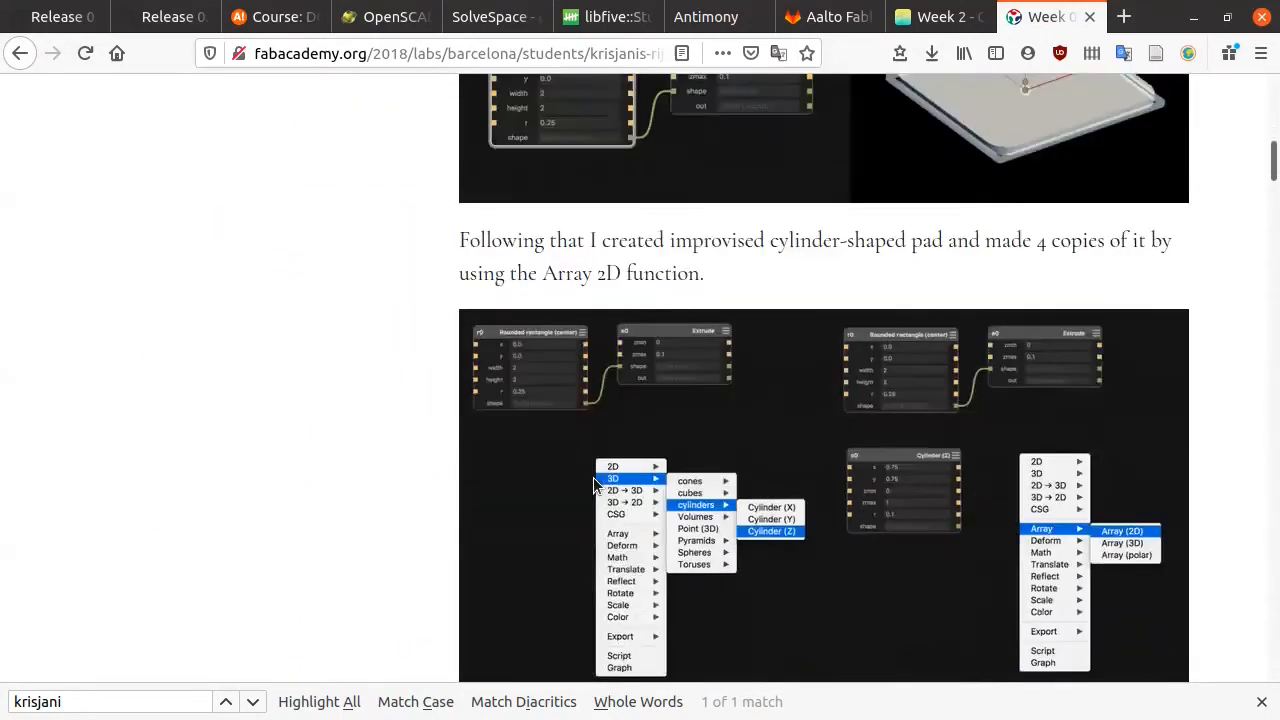
scroll(593, 485, "down", 4)
scroll(593, 485, "down", 10)
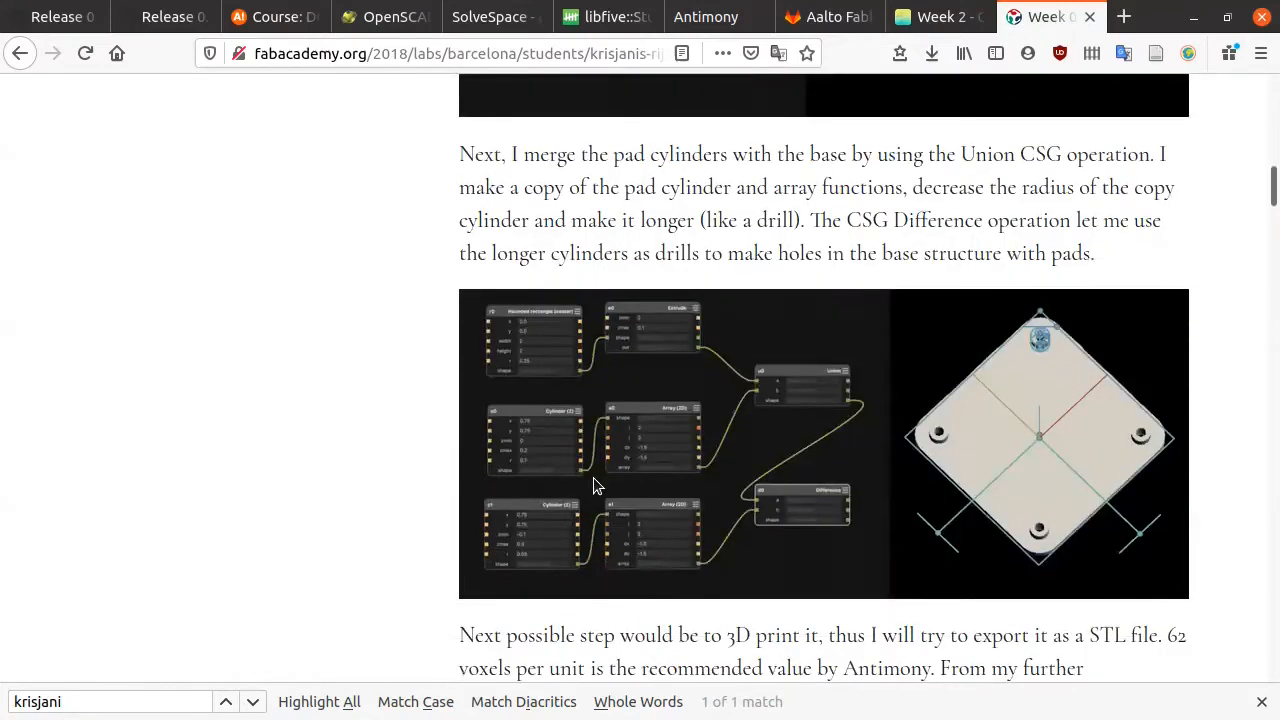
scroll(593, 485, "down", 3)
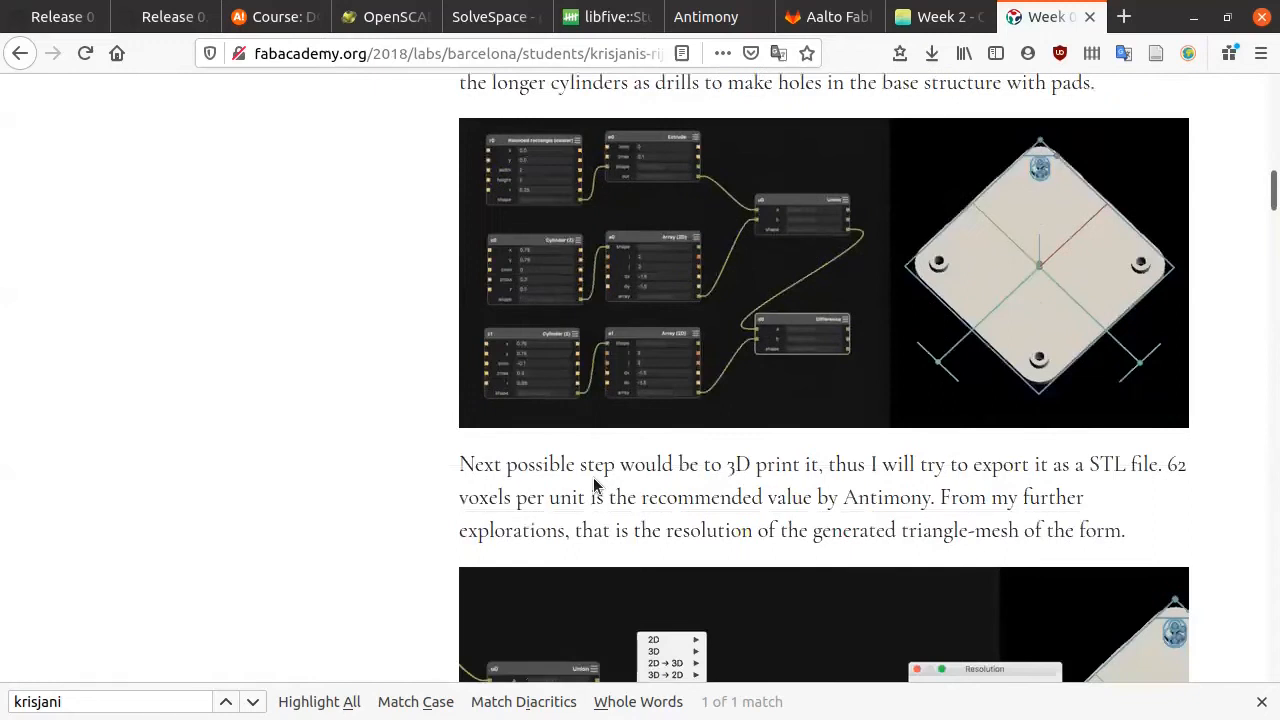
scroll(593, 485, "down", 19)
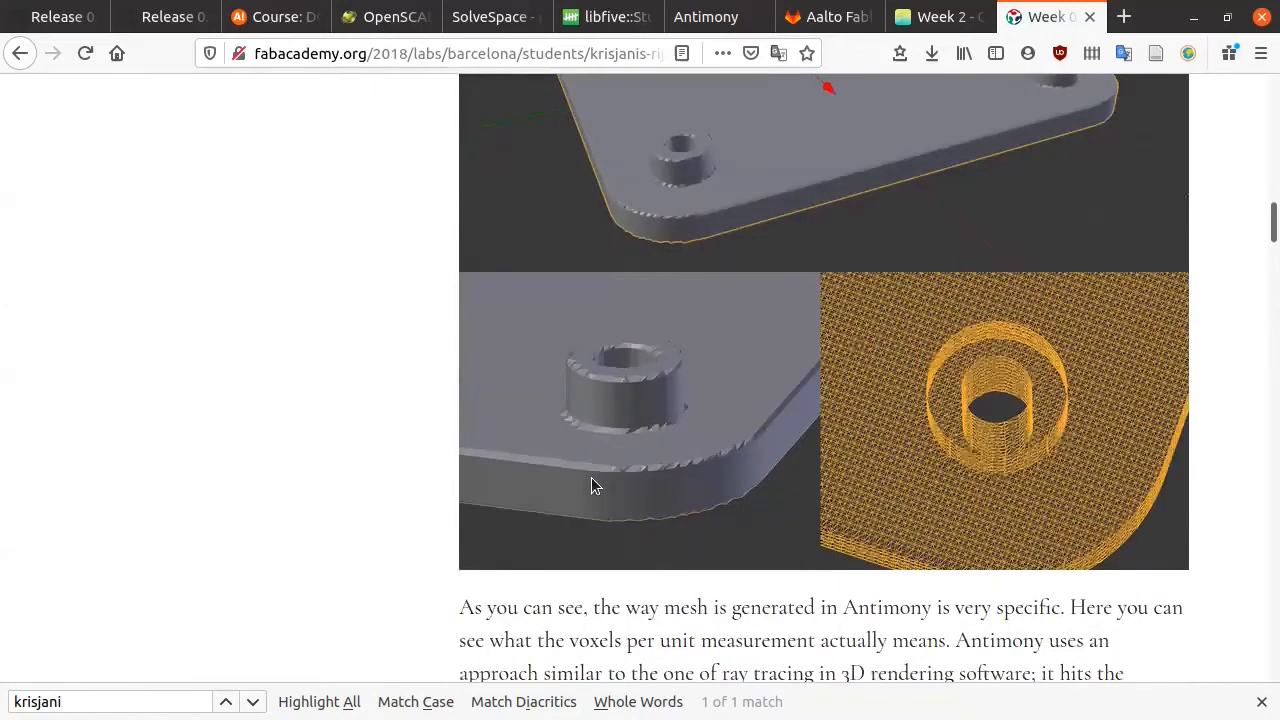
scroll(591, 486, "up", 6)
scroll(591, 485, "up", 10)
scroll(591, 480, "down", 20)
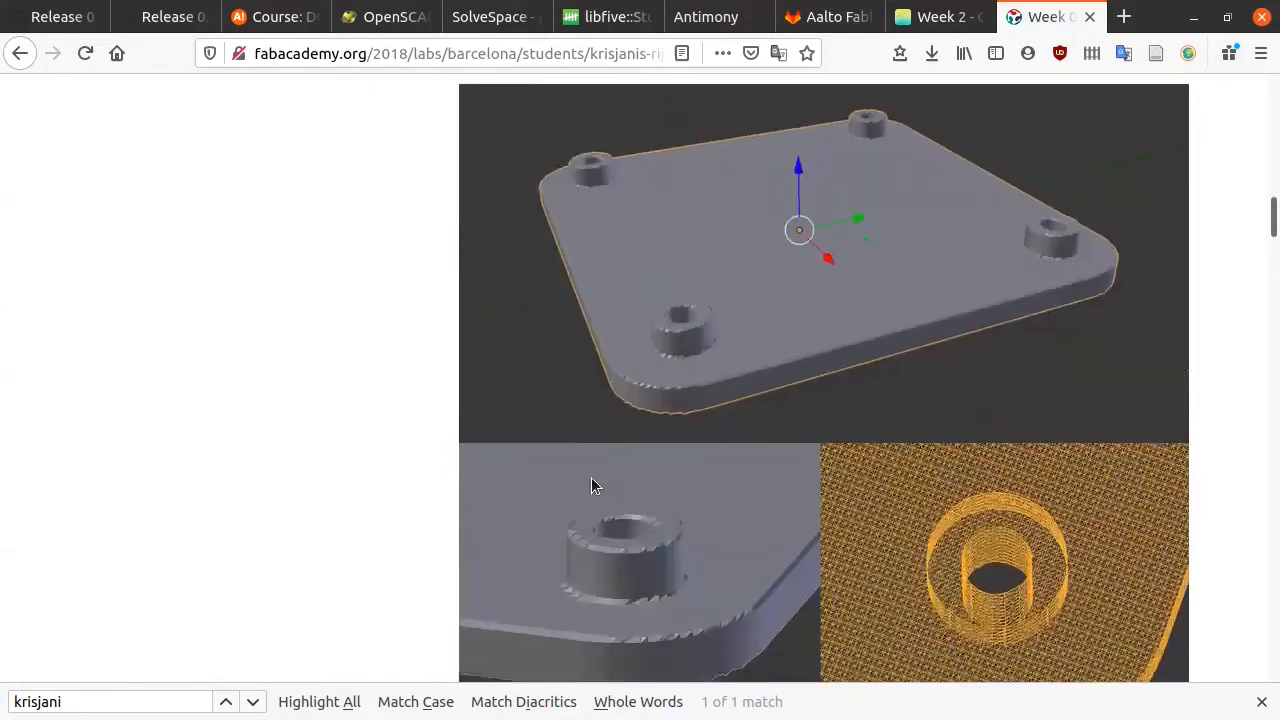
scroll(591, 477, "down", 8)
scroll(591, 477, "down", 7)
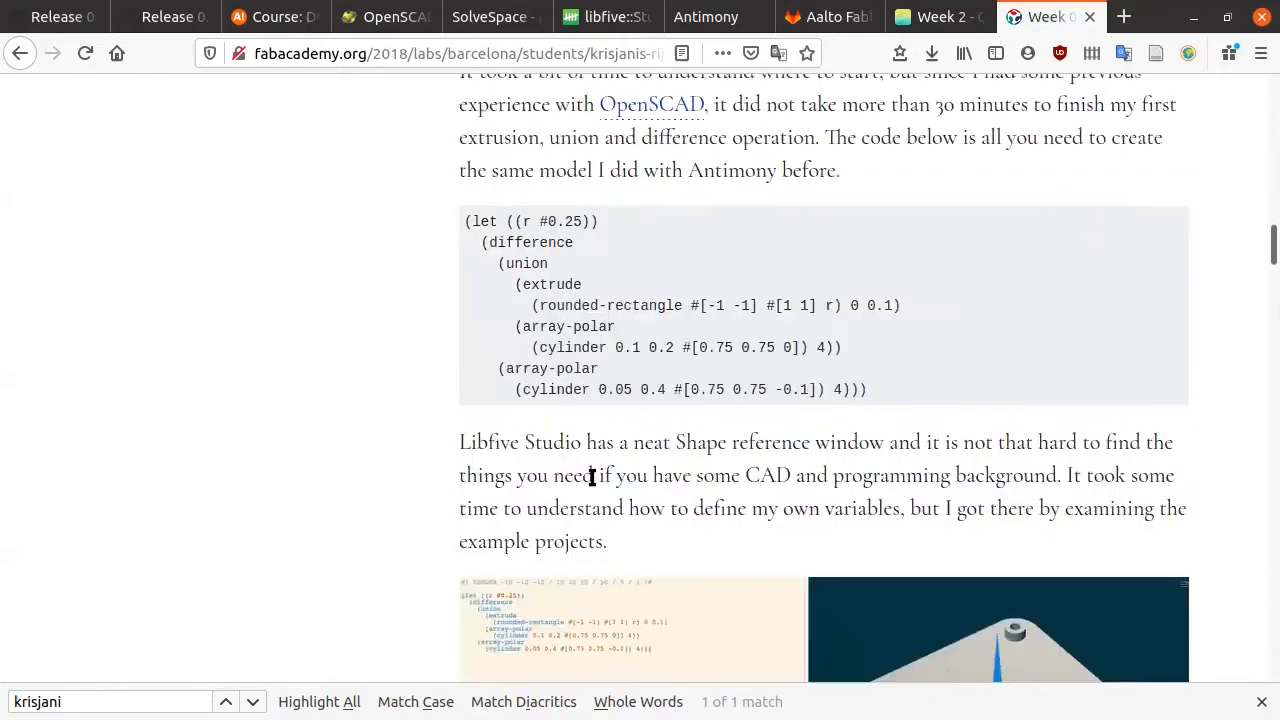
scroll(591, 477, "down", 20)
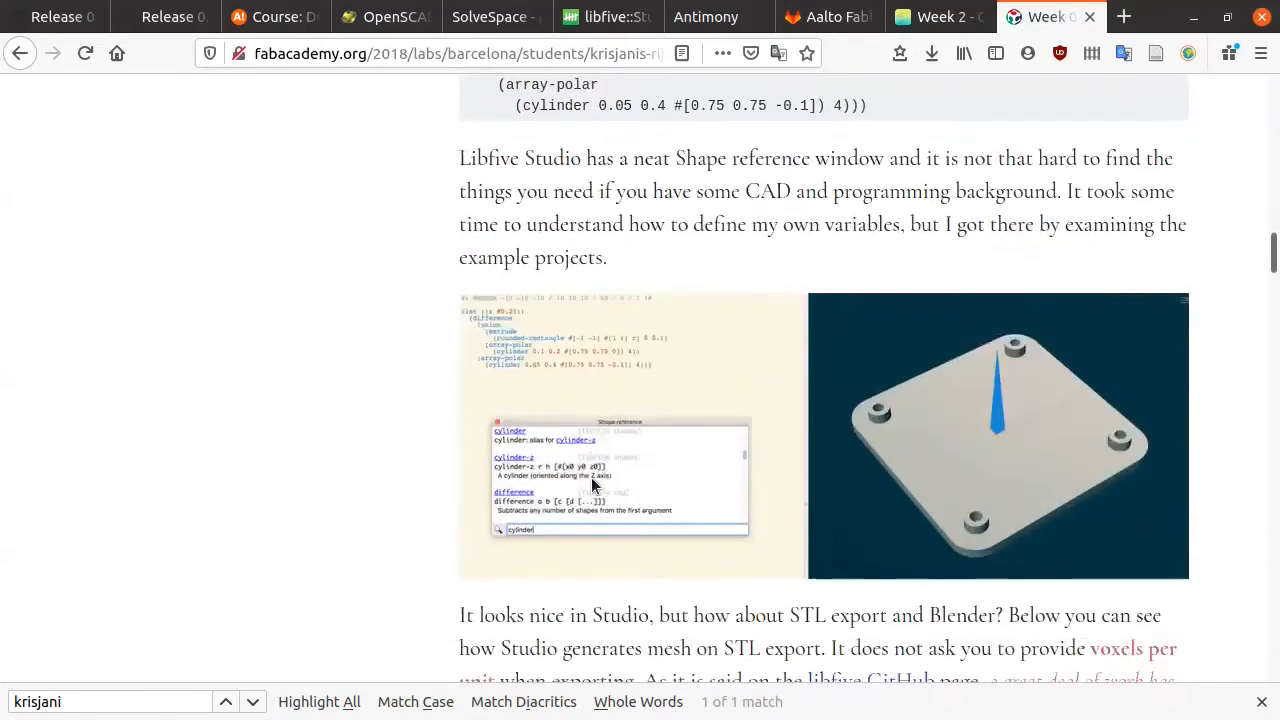
scroll(591, 486, "down", 5)
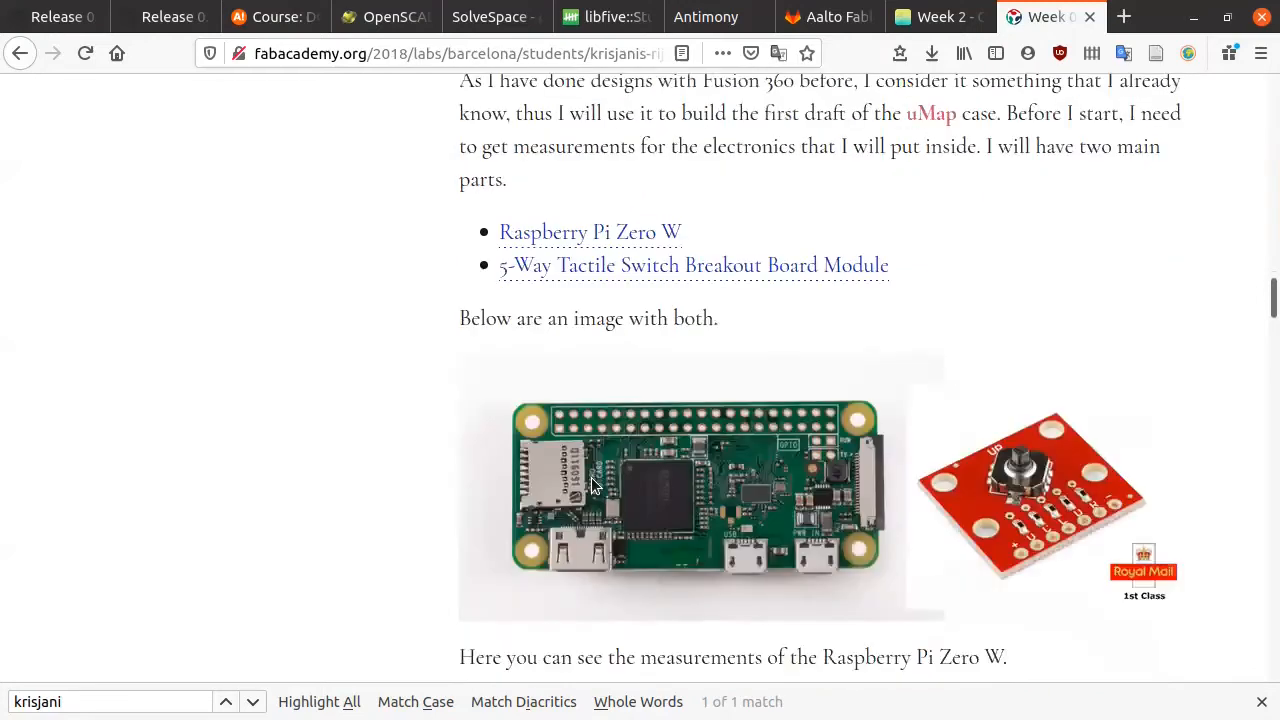
scroll(591, 486, "down", 11)
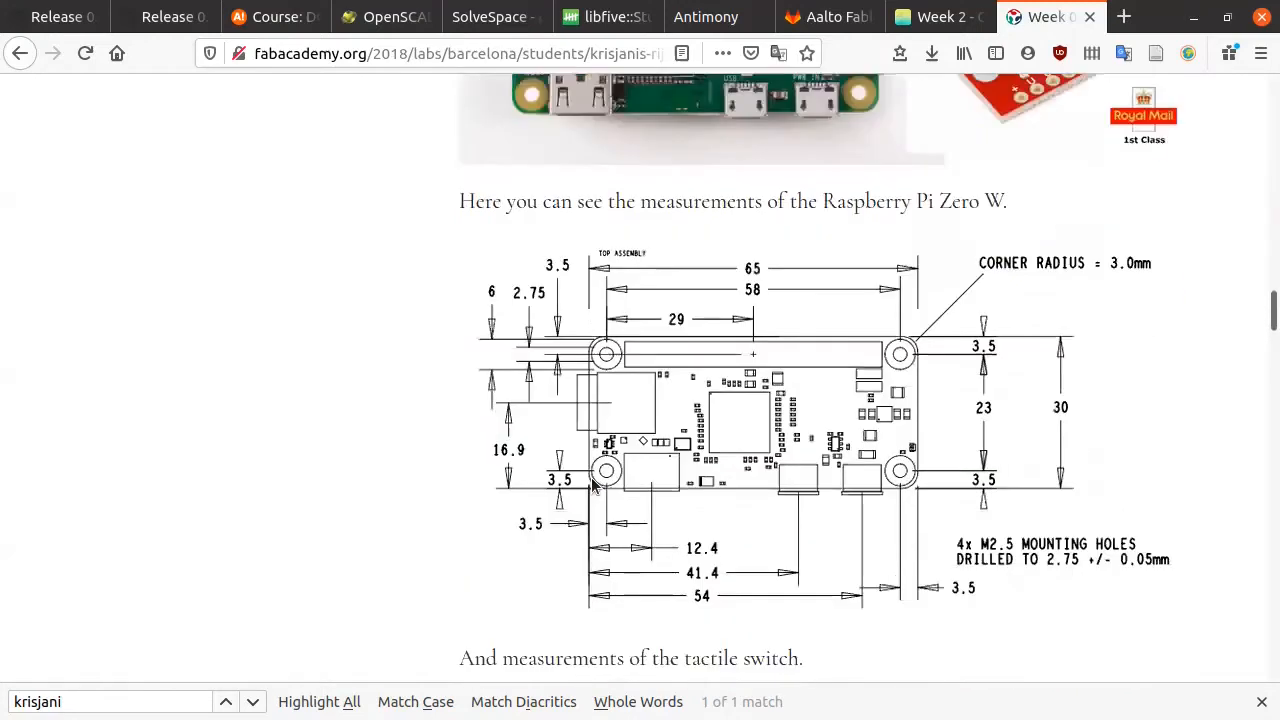
scroll(591, 486, "up", 15)
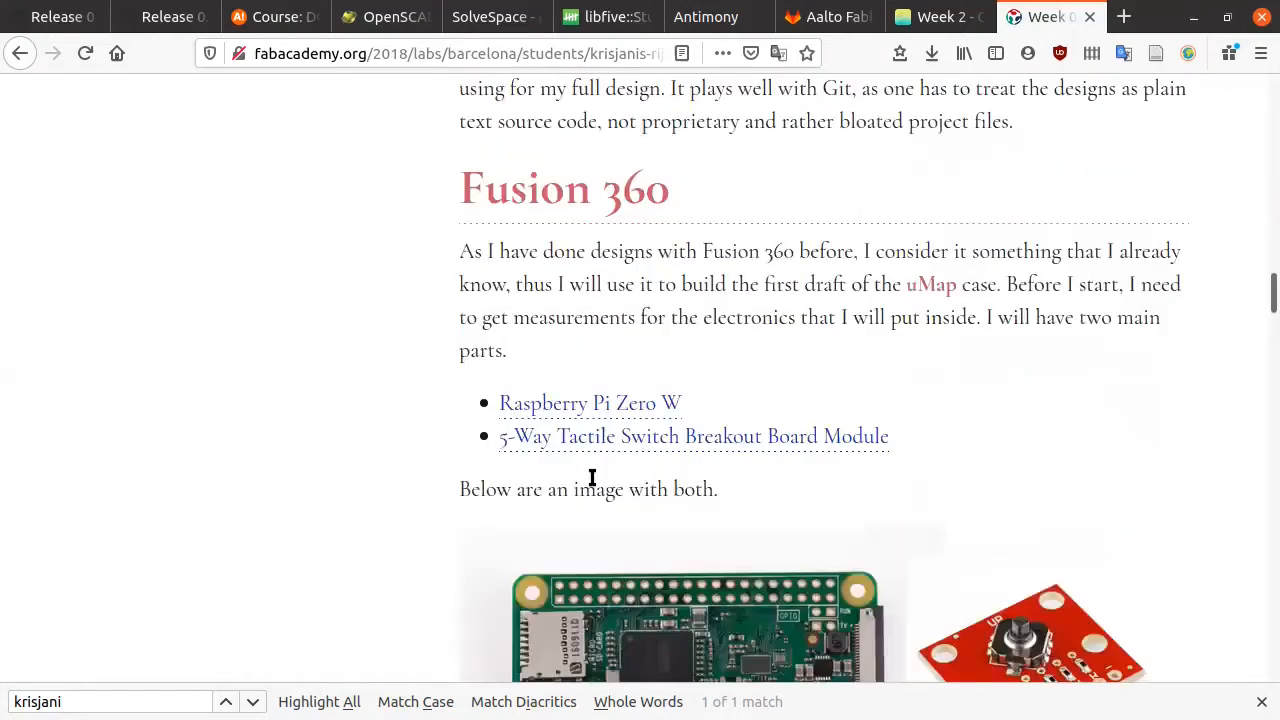
scroll(591, 478, "down", 4)
scroll(592, 485, "down", 2)
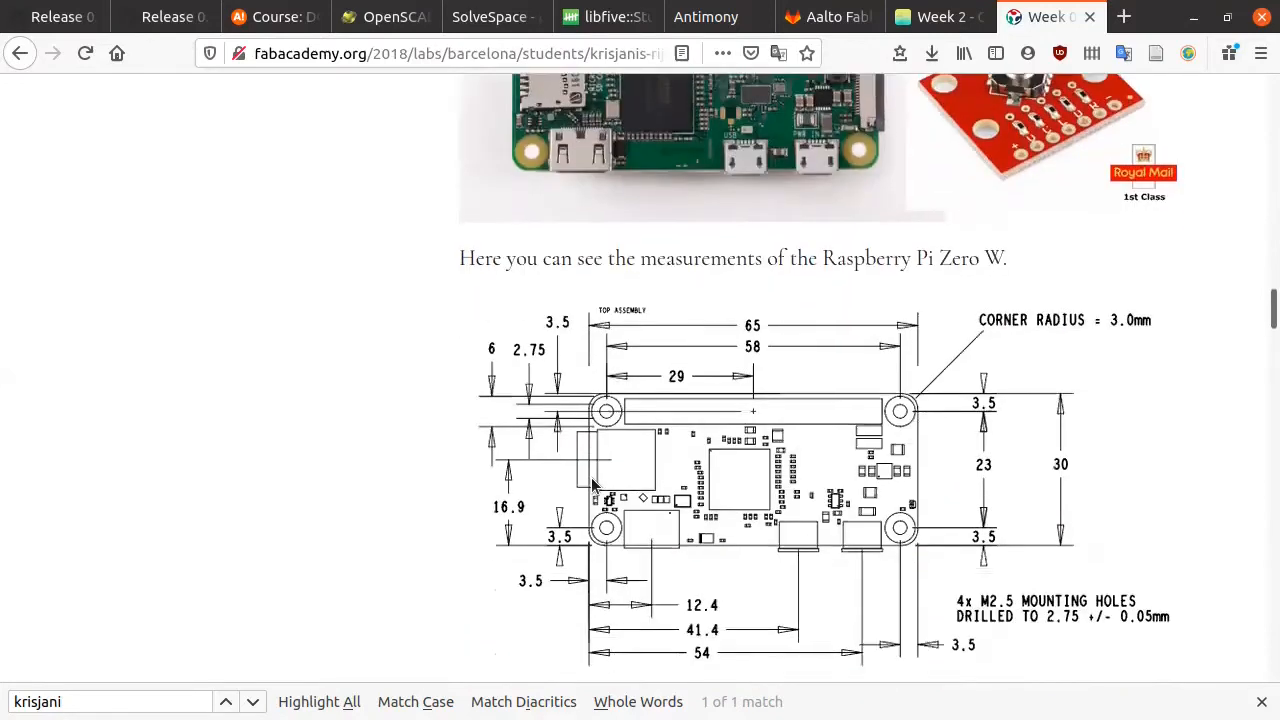
scroll(624, 480, "down", 5)
scroll(624, 480, "down", 7)
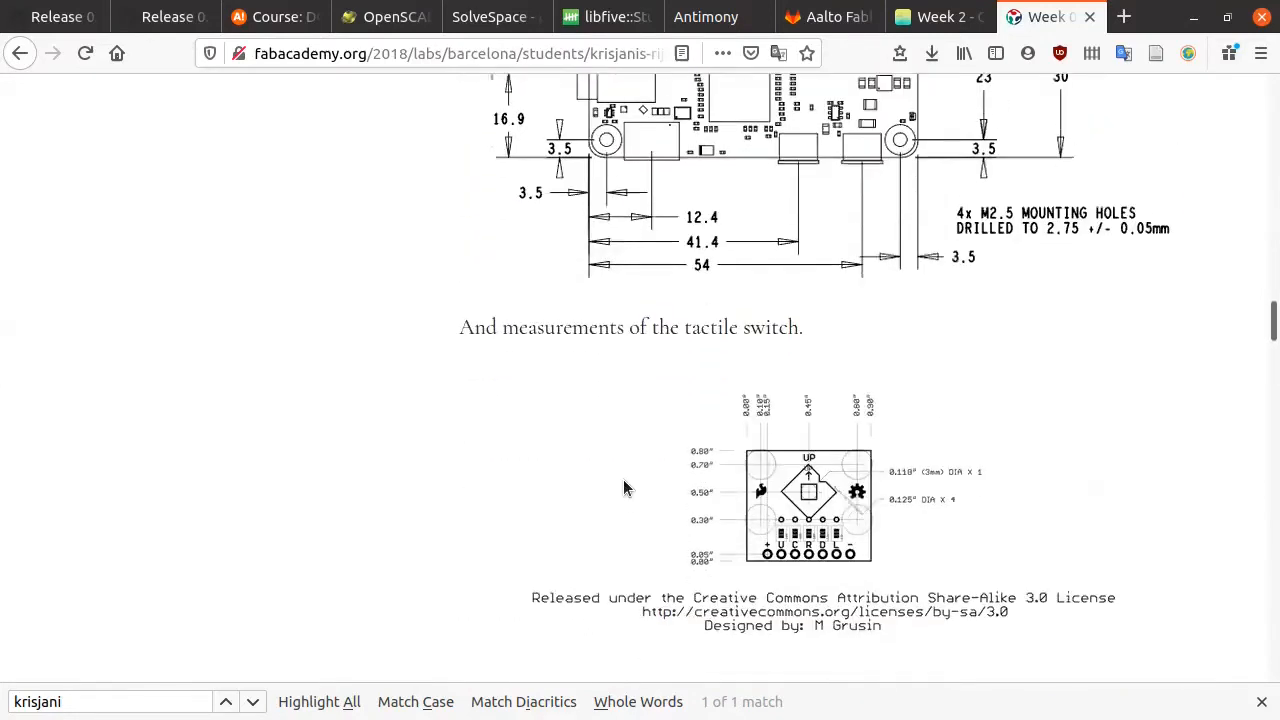
scroll(623, 479, "down", 4)
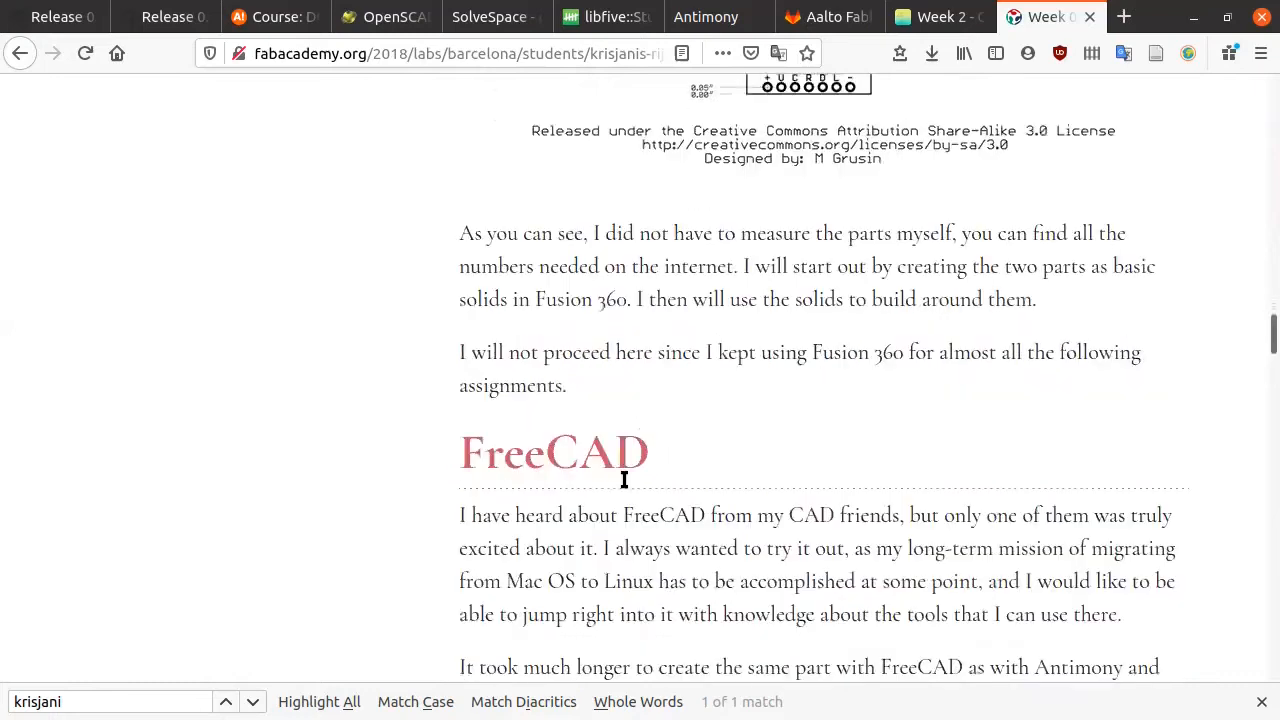
scroll(623, 479, "up", 7)
scroll(615, 458, "down", 17)
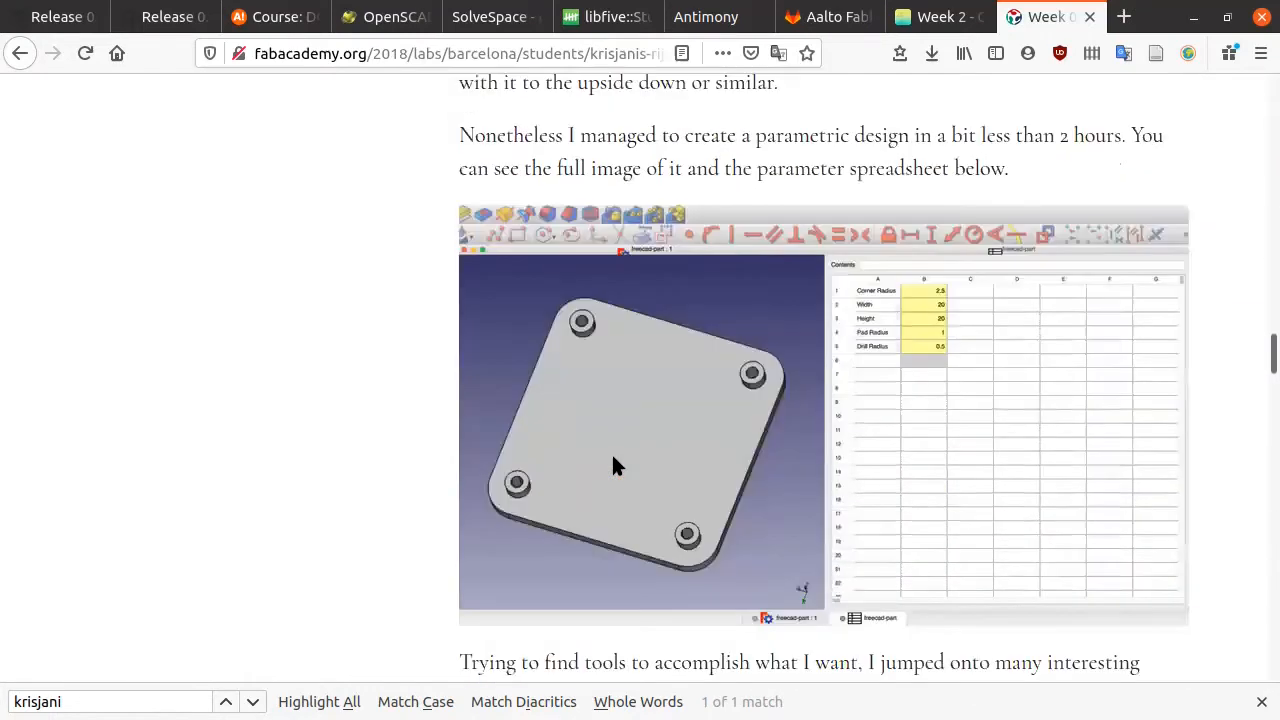
scroll(613, 465, "down", 17)
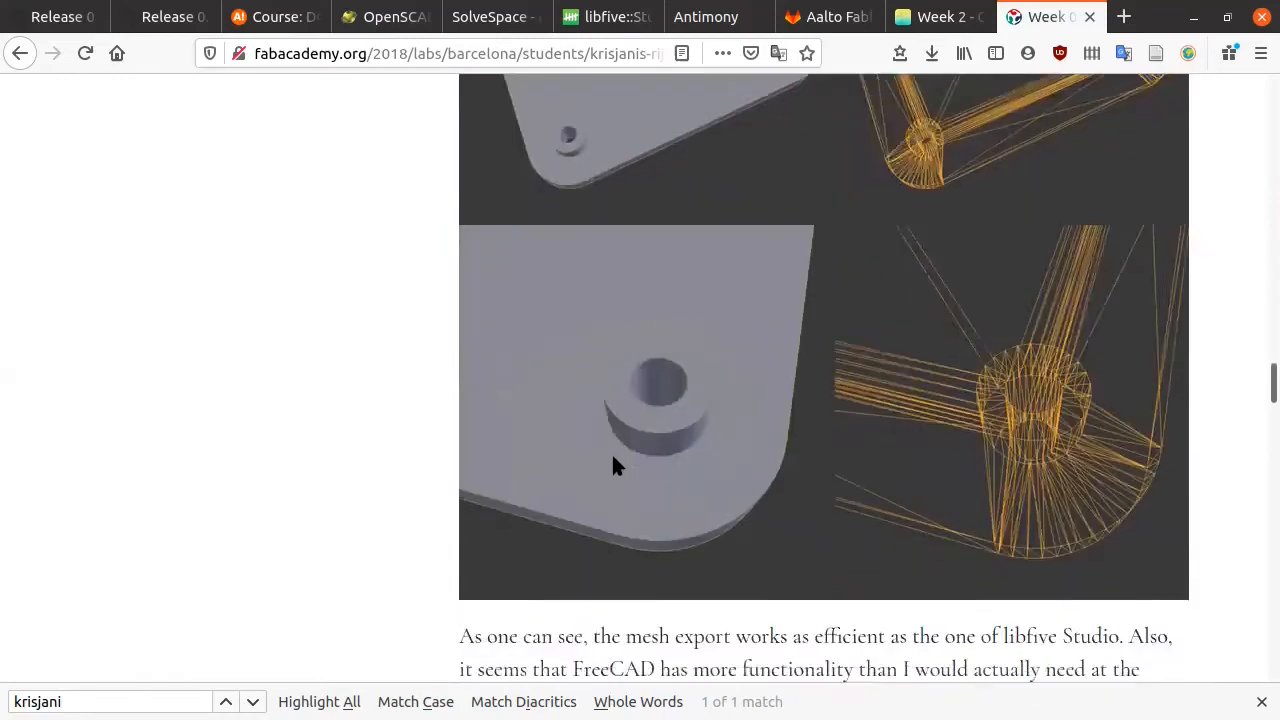
scroll(613, 459, "down", 10)
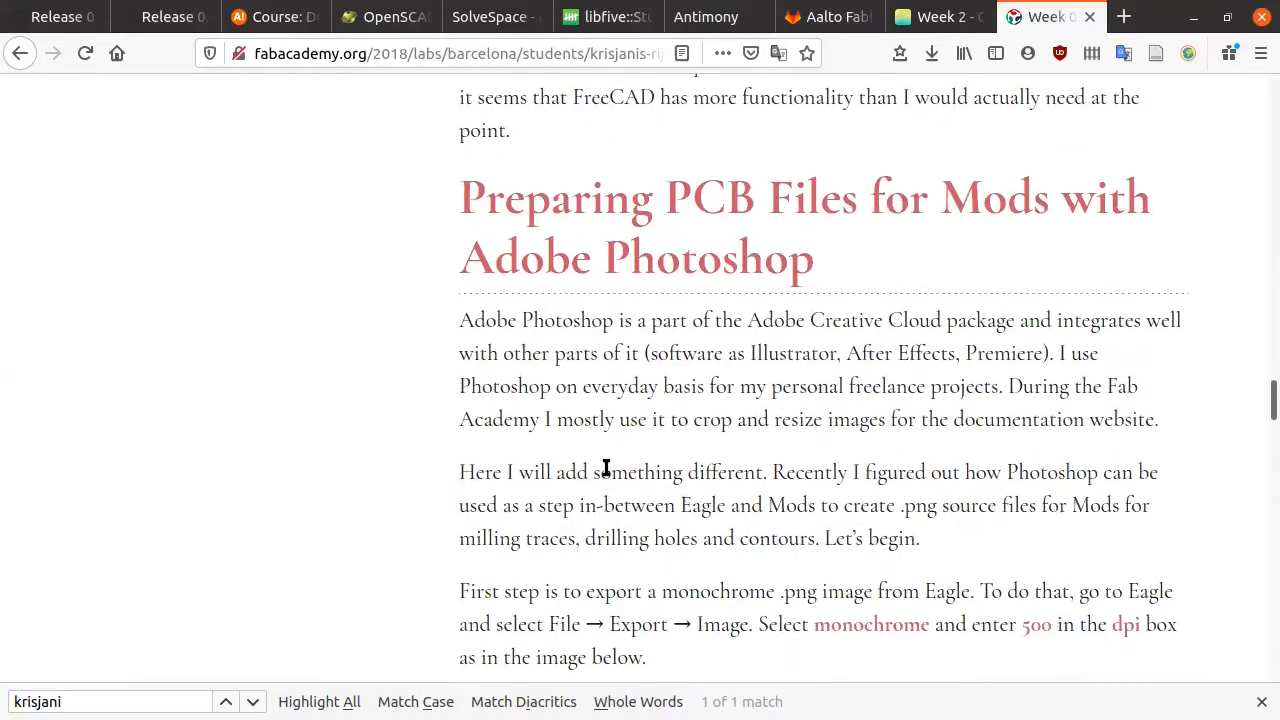
Step: Highlight the opening Adobe Photoshop paragraphs while reading, then clear the selection
scroll(605, 468, "down", 2)
scroll(605, 467, "up", 1)
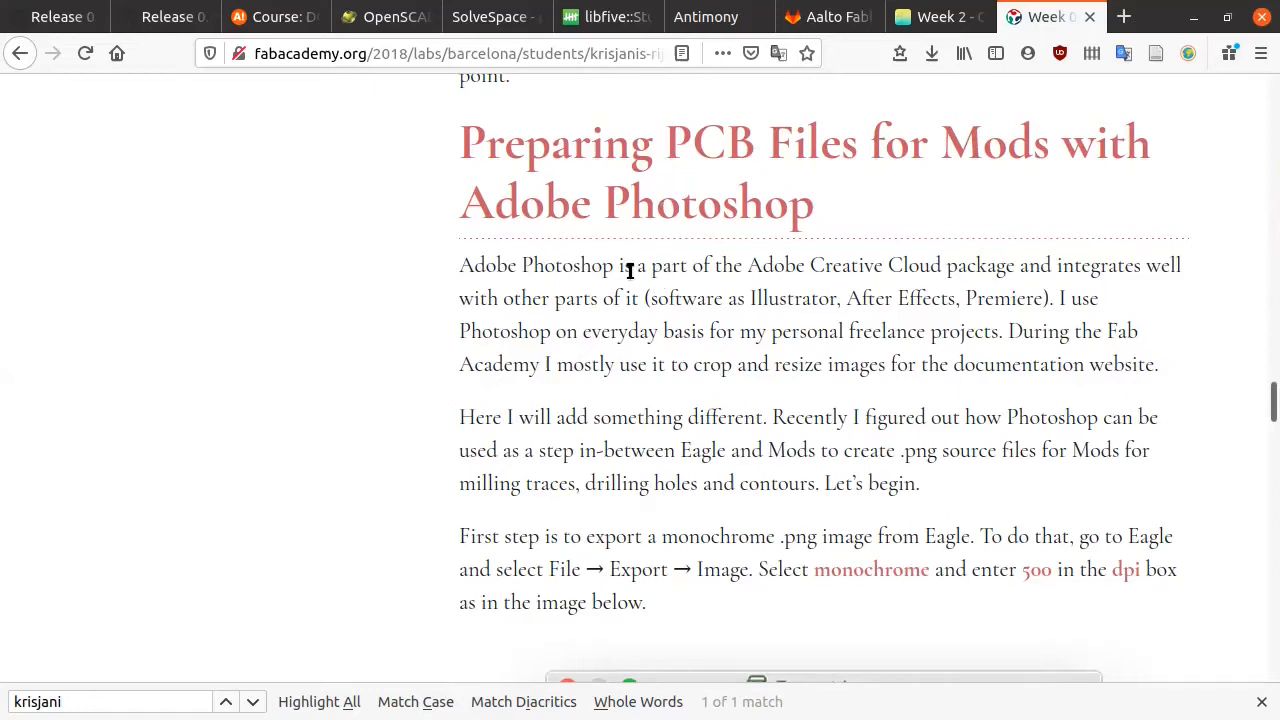
left_click_drag(457, 266, 1185, 358)
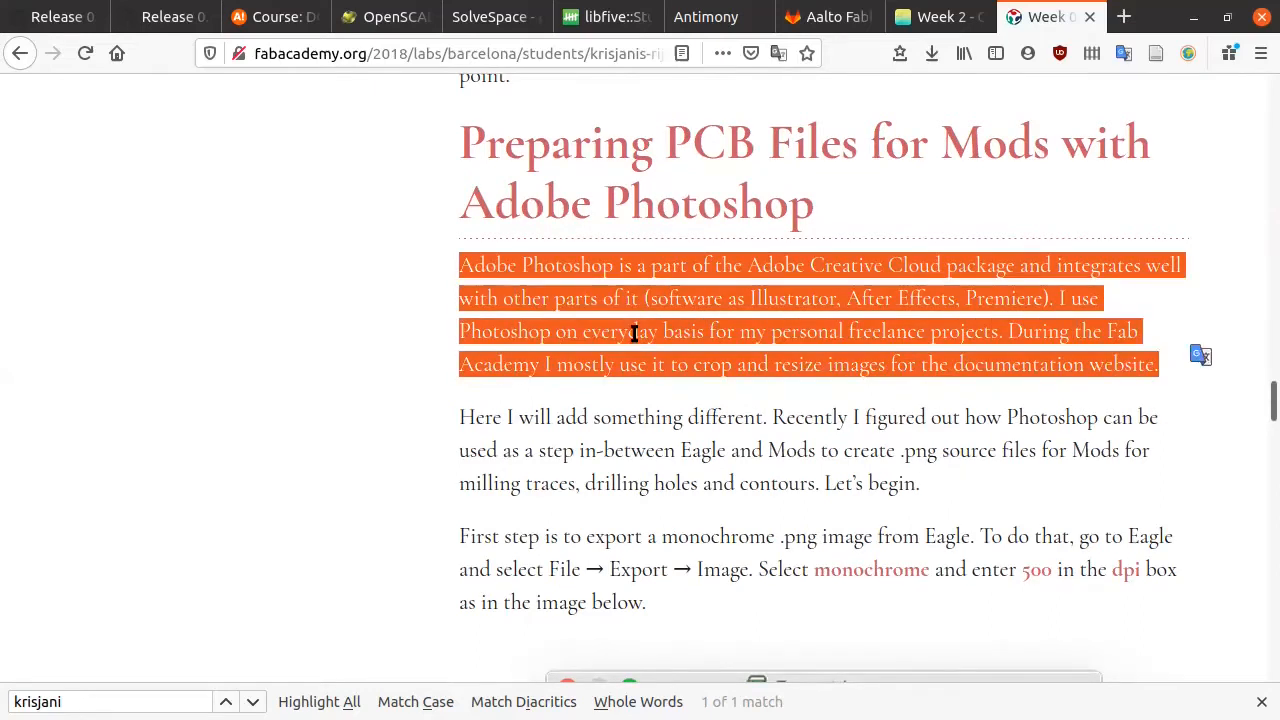
scroll(634, 331, "down", 1)
scroll(640, 342, "up", 2)
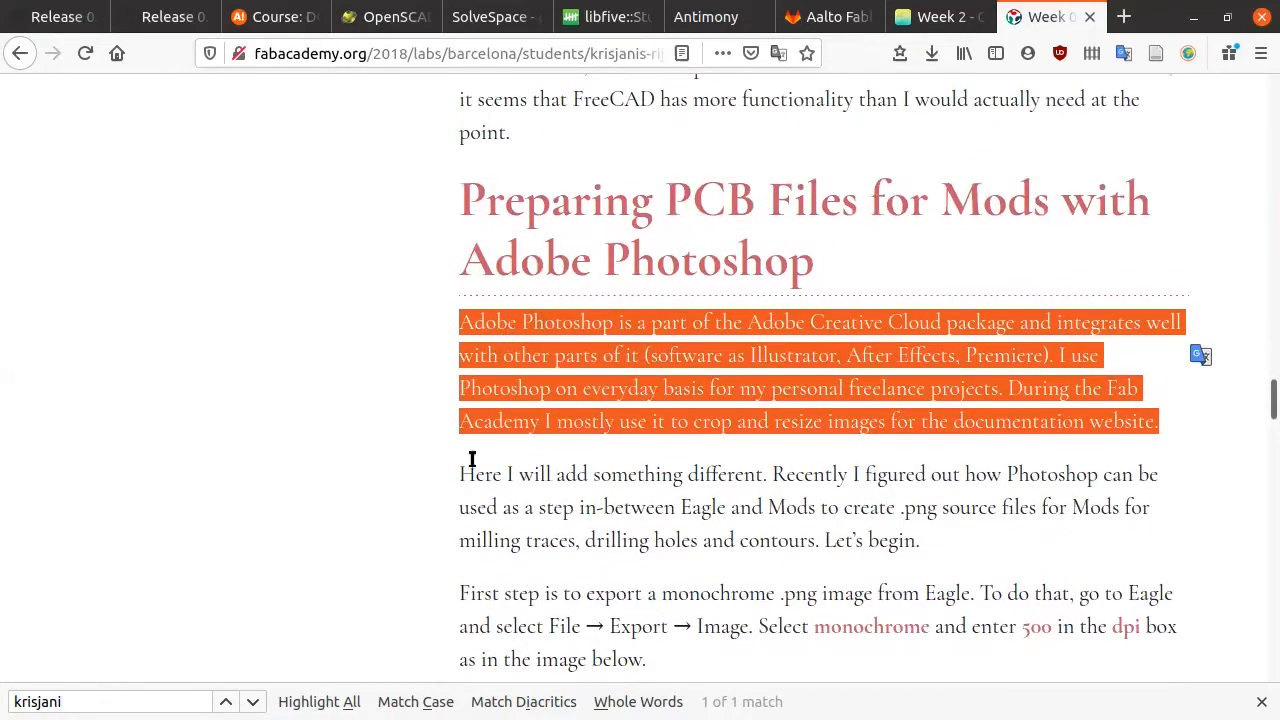
left_click(583, 388)
left_click_drag(453, 322, 1217, 425)
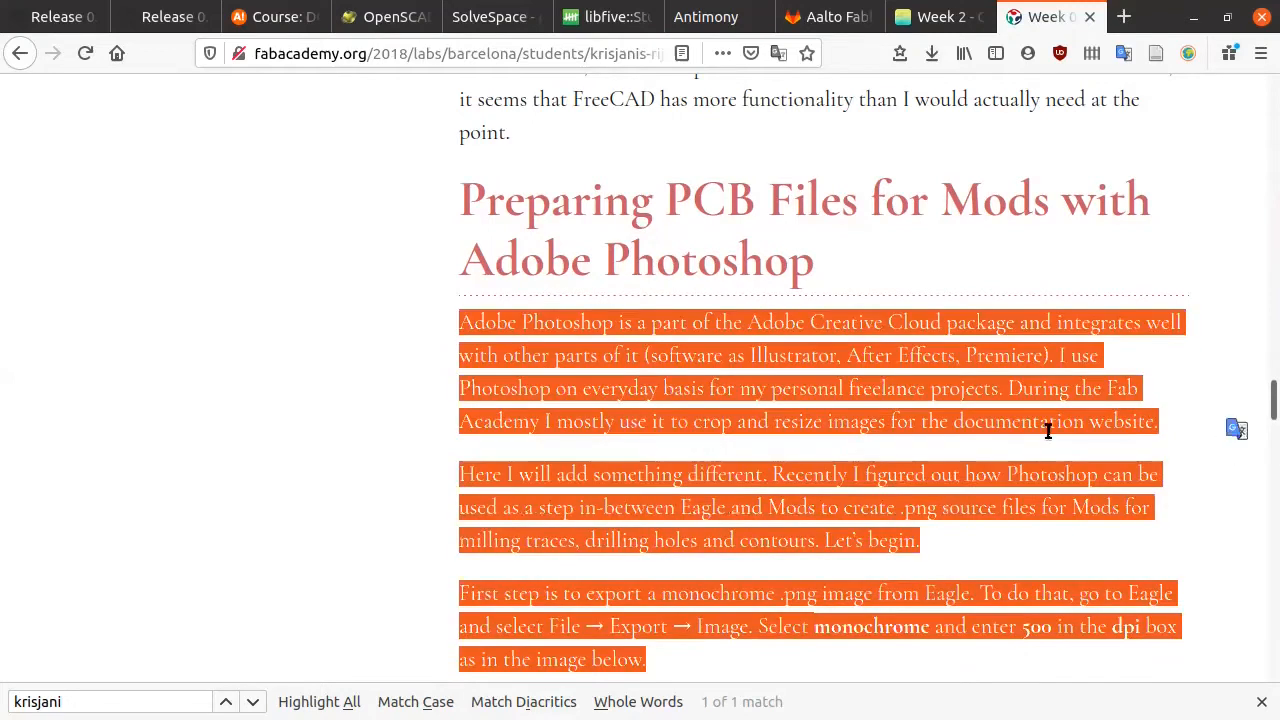
left_click(938, 426)
Step: Read through the Photoshop tutorial, return to the page top, then go to the Week 2 Computer-Aided Design page
scroll(921, 417, "down", 1)
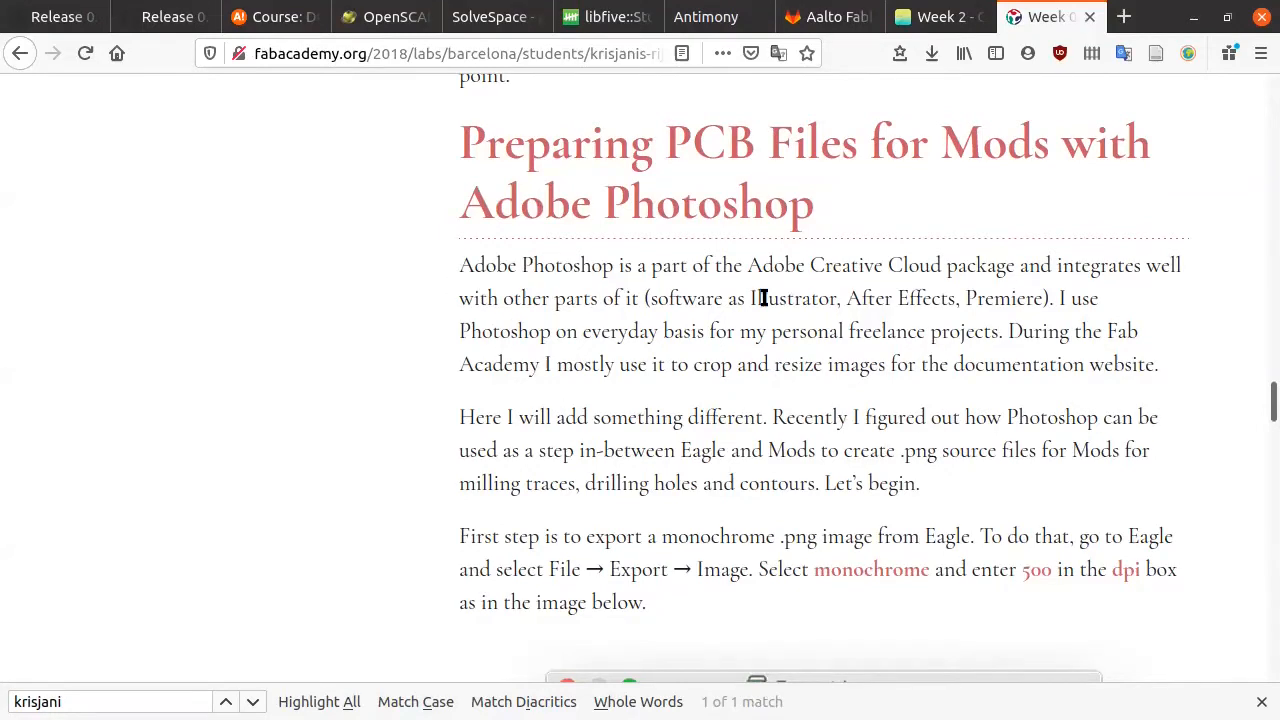
scroll(720, 375, "down", 8)
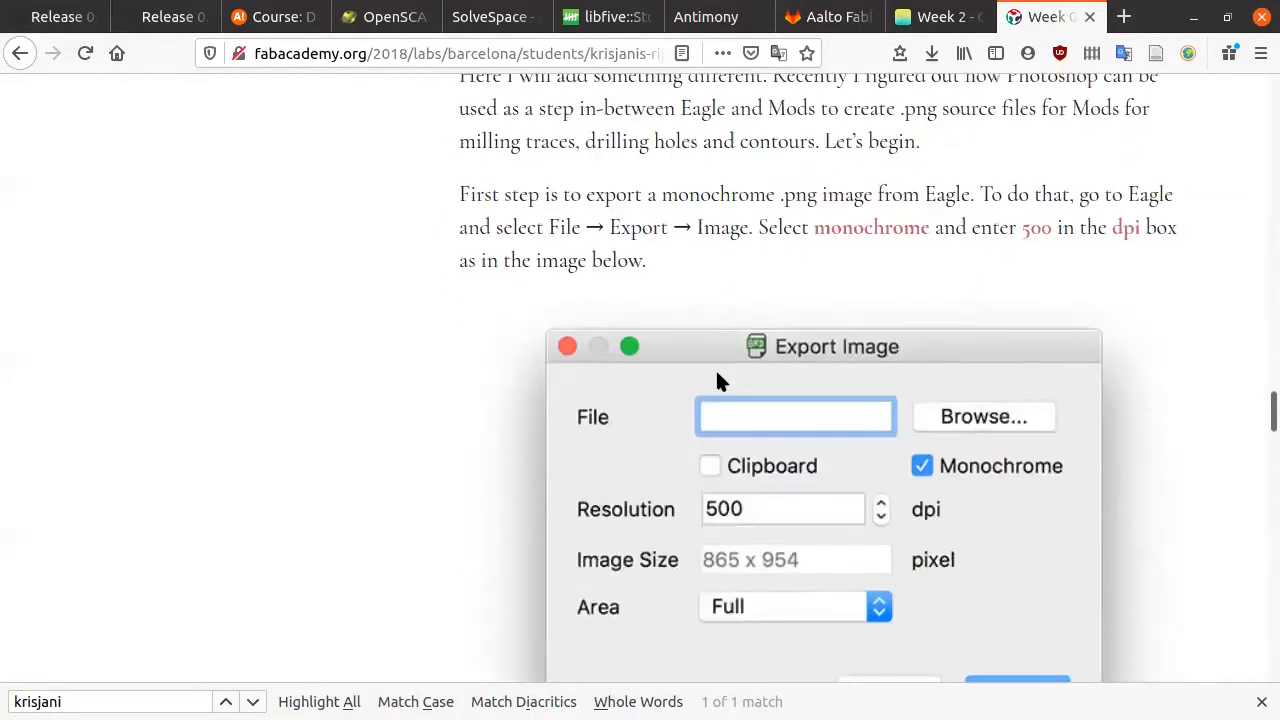
scroll(716, 380, "down", 7)
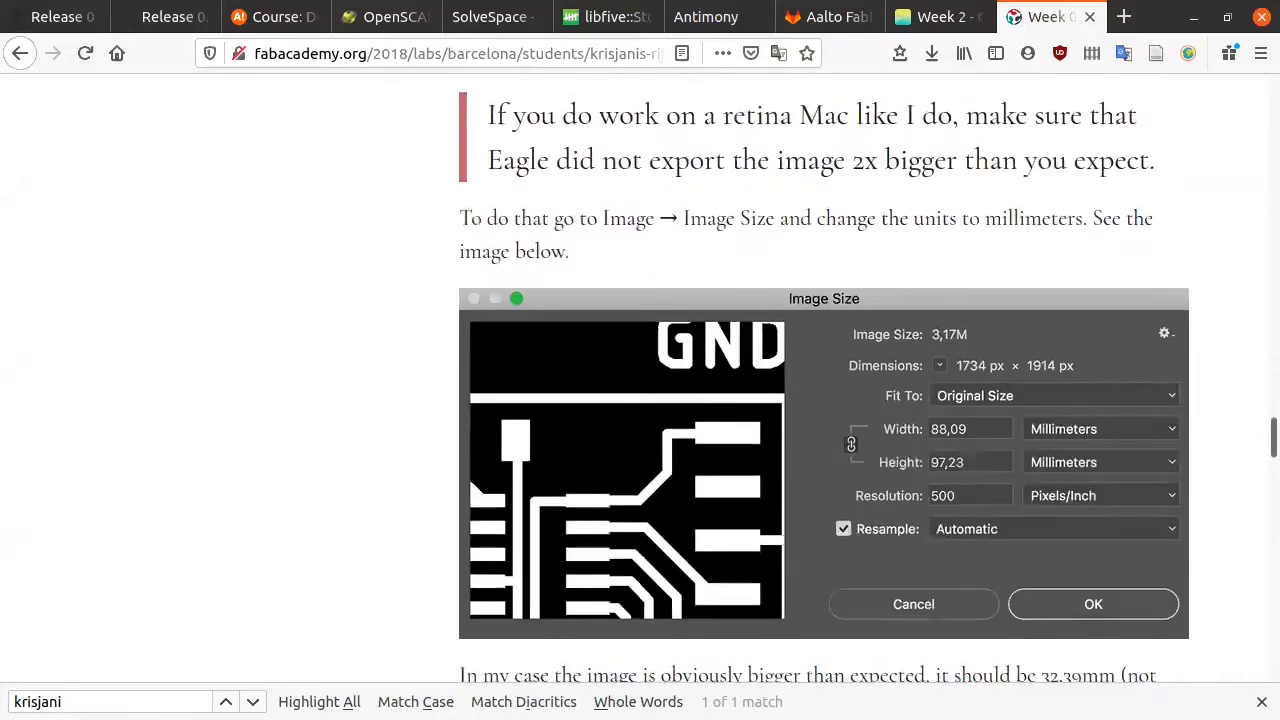
scroll(716, 380, "down", 10)
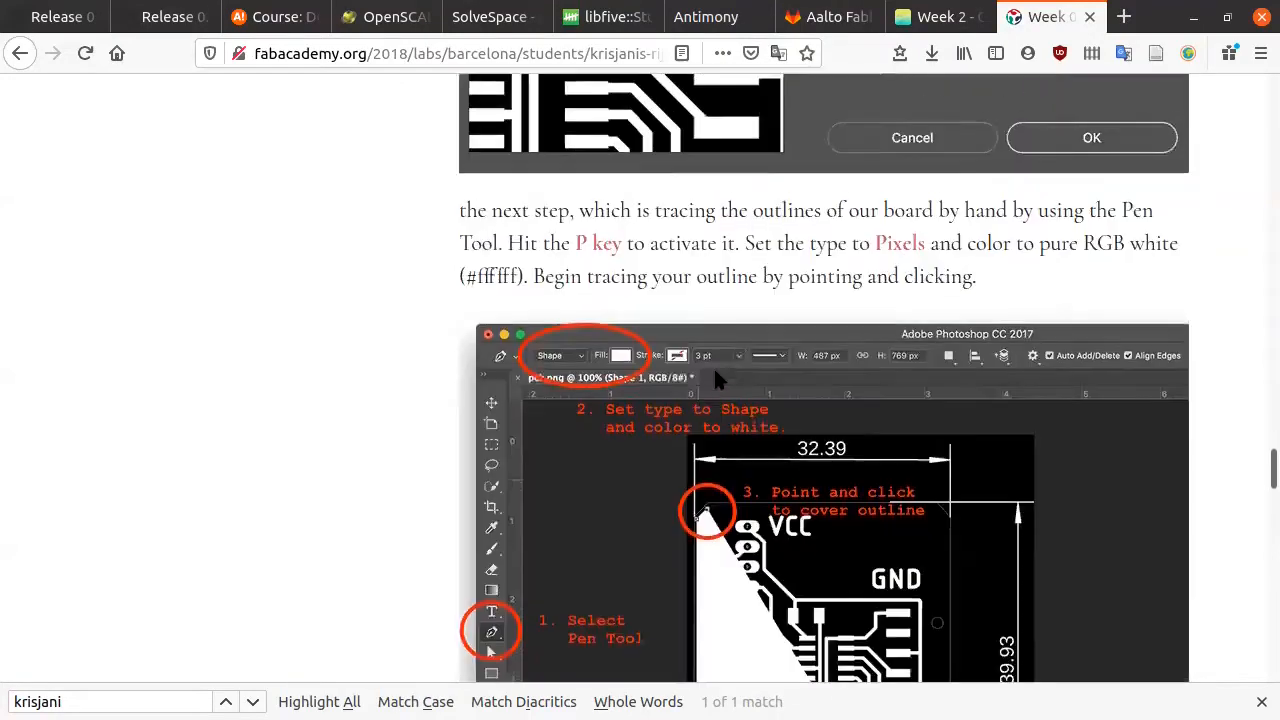
scroll(716, 380, "down", 10)
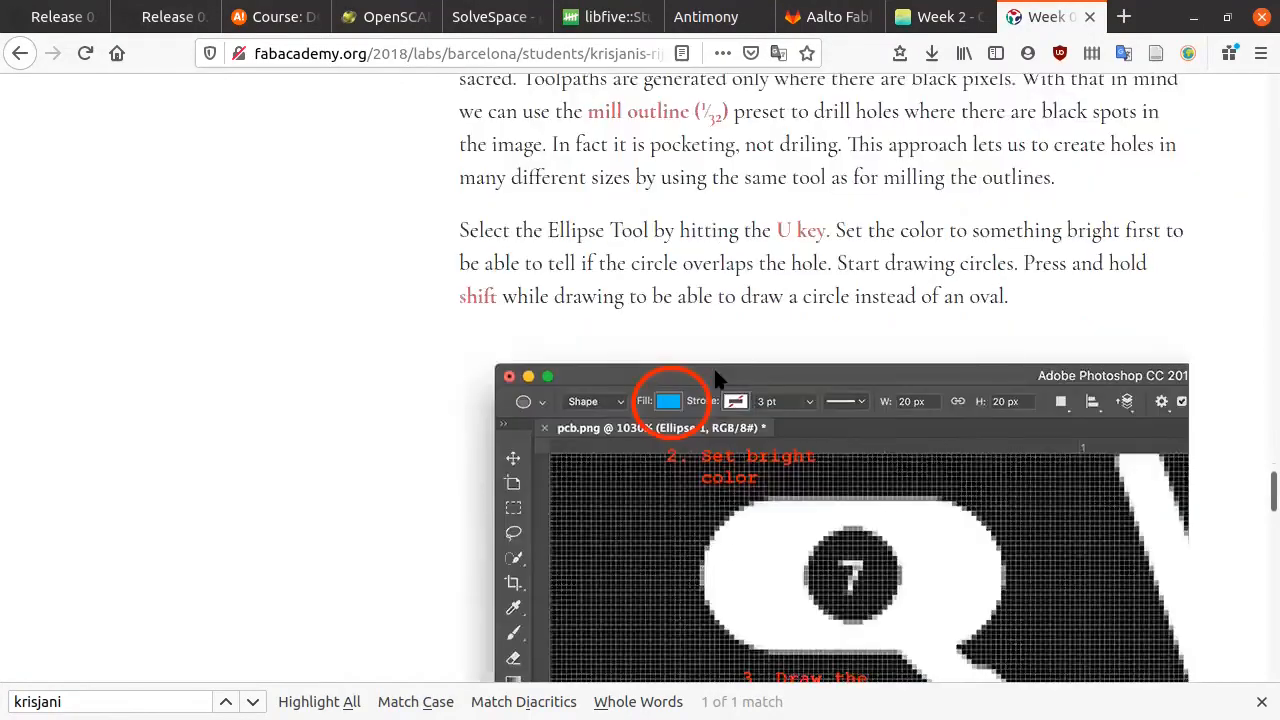
scroll(714, 371, "down", 14)
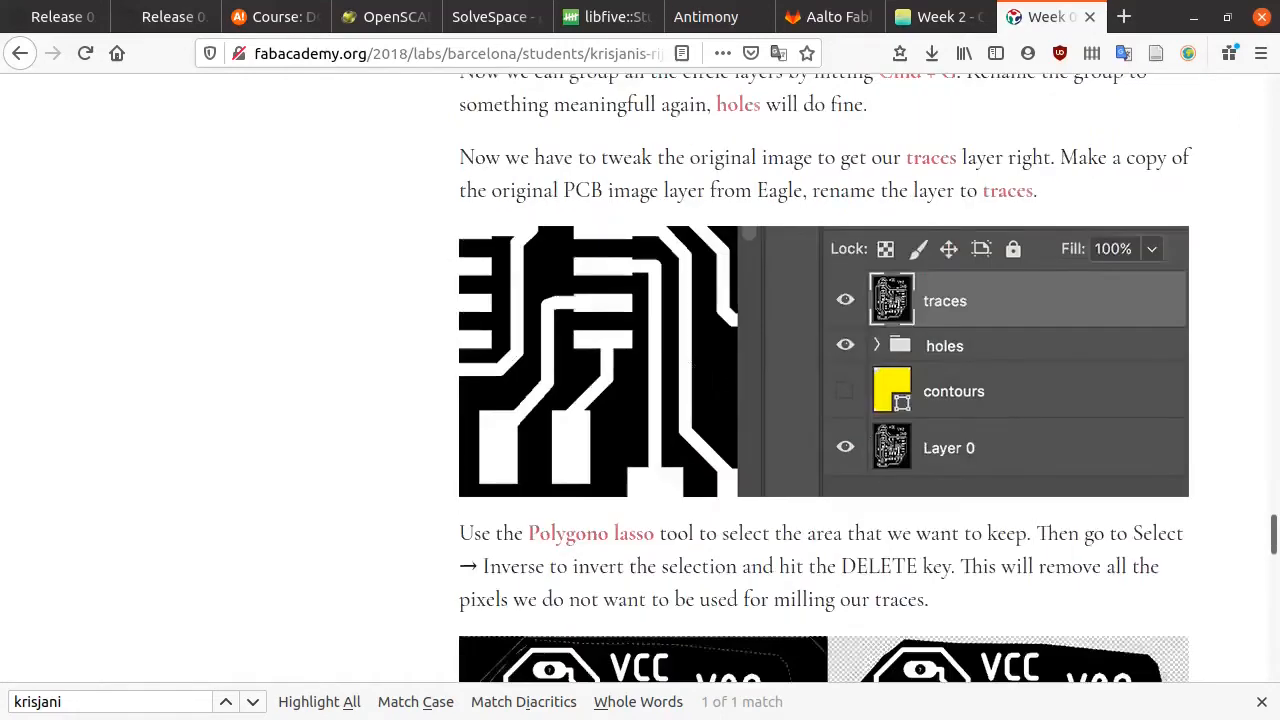
scroll(713, 366, "down", 15)
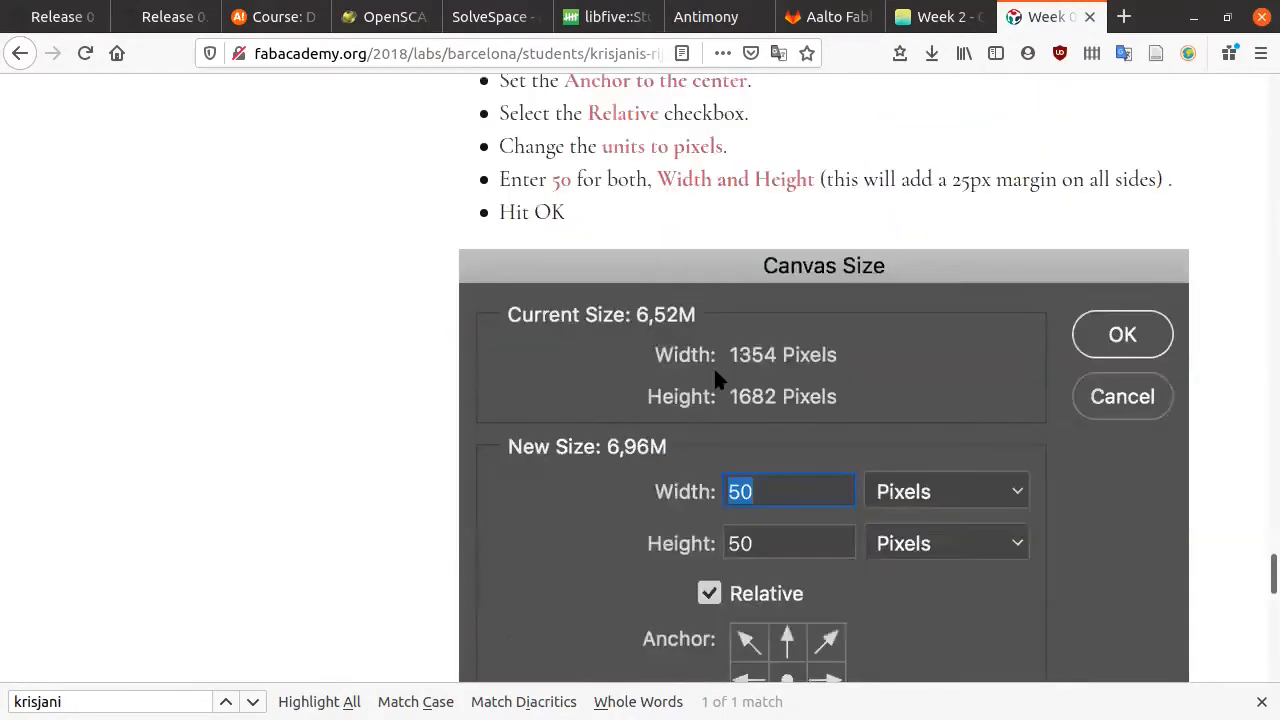
scroll(713, 366, "down", 20)
scroll(838, 512, "up", 8)
scroll(837, 440, "up", 17)
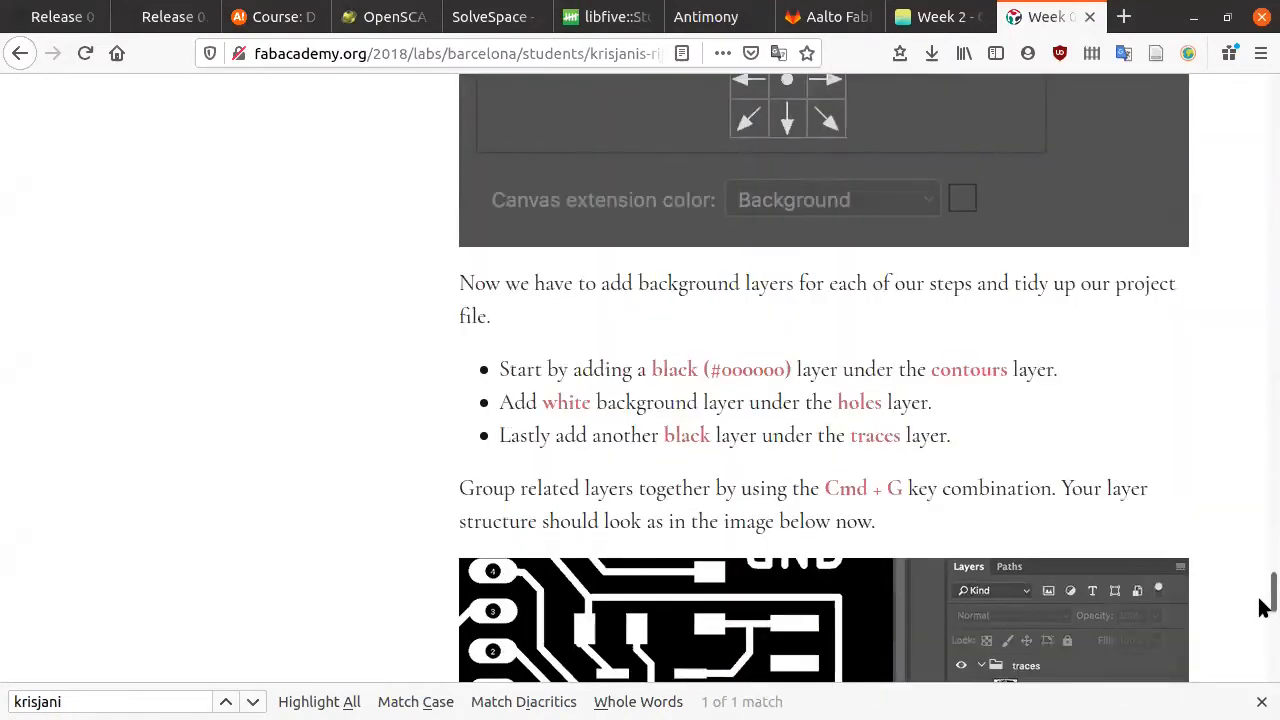
left_click_drag(1258, 528, 1215, 38)
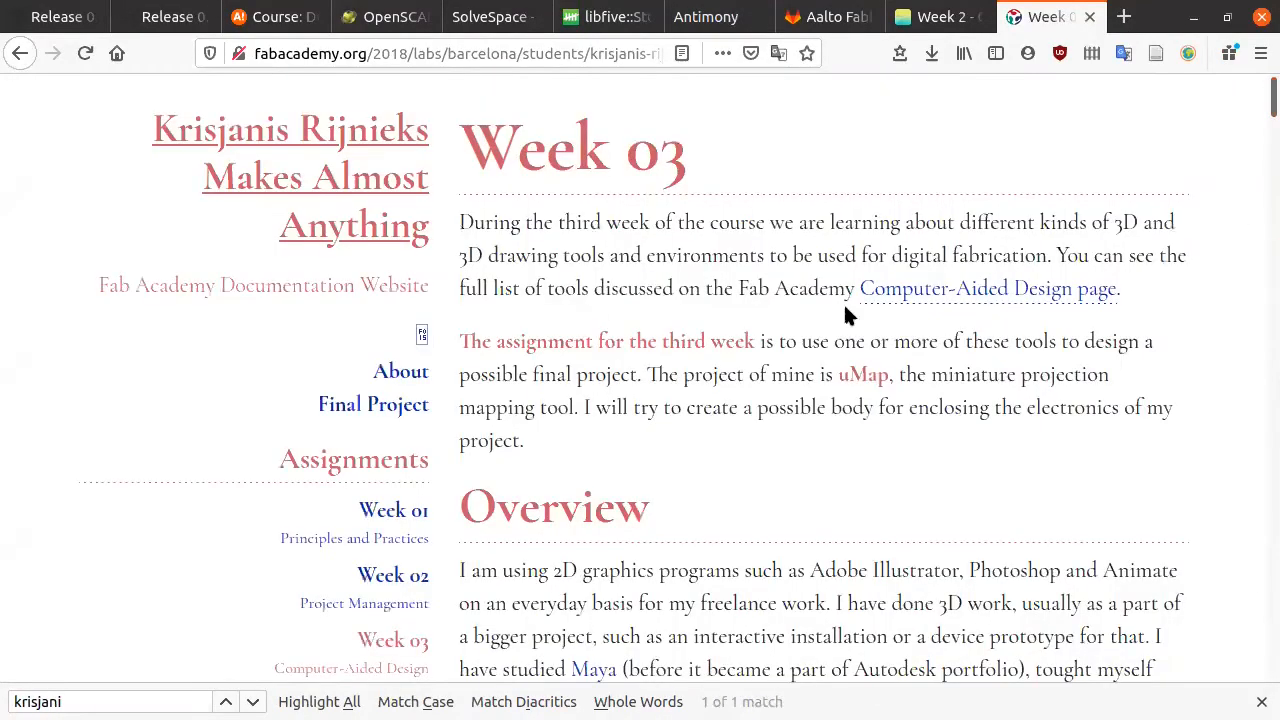
left_click(836, 18)
left_click(912, 22)
Step: Skim the Fusion 360 hexagonal PCB holder steps, jump back to the top, and return to FreeCAD
scroll(503, 395, "down", 1)
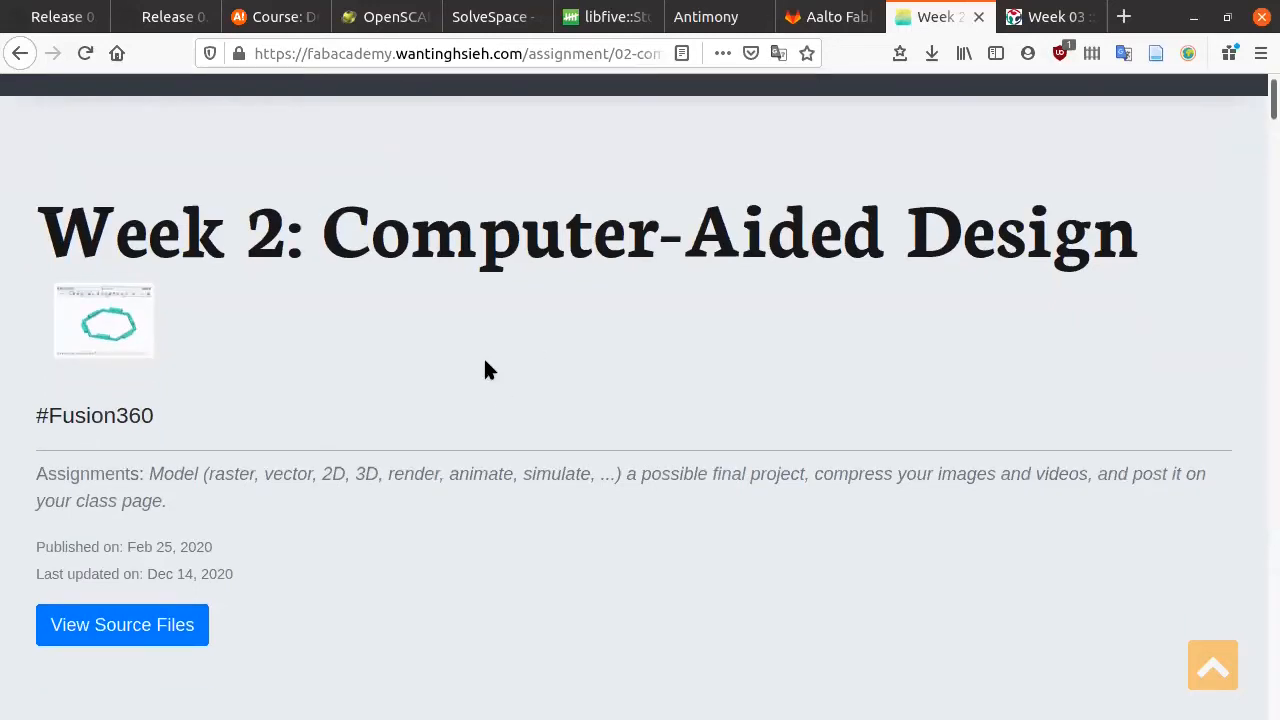
scroll(485, 364, "down", 10)
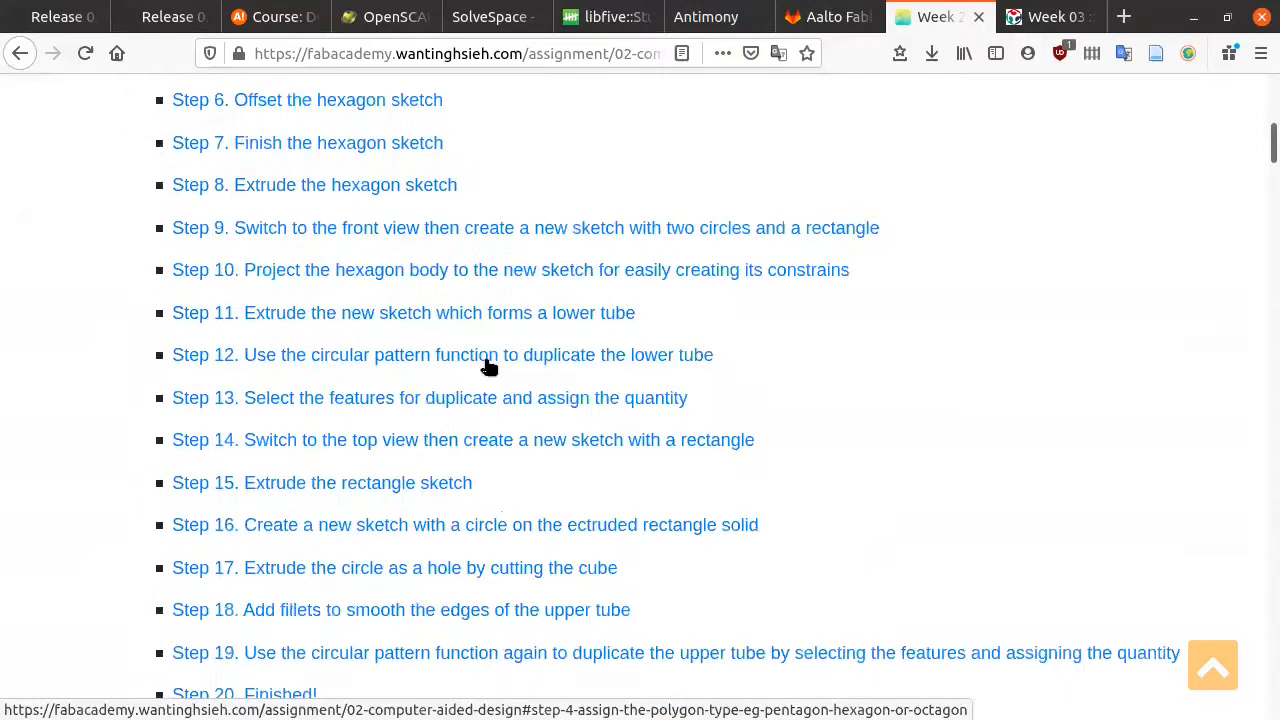
scroll(489, 368, "down", 6)
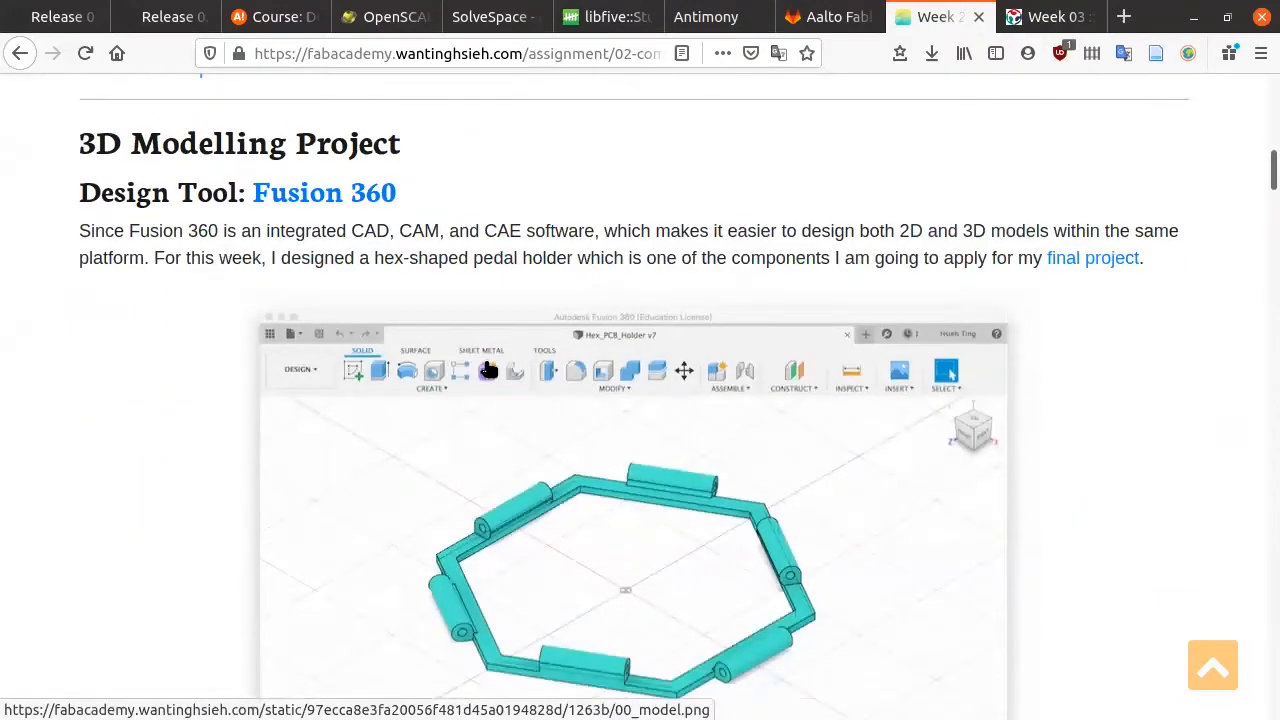
scroll(489, 369, "down", 1)
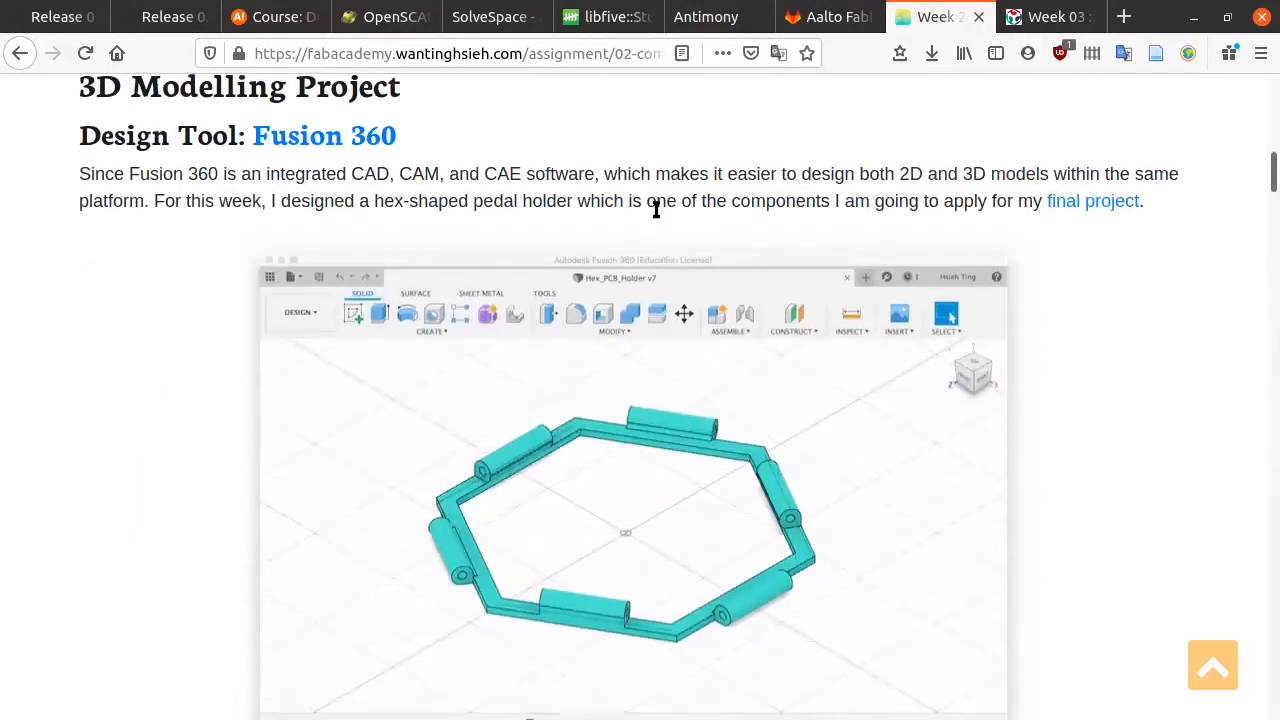
scroll(655, 208, "down", 6)
scroll(661, 215, "down", 20)
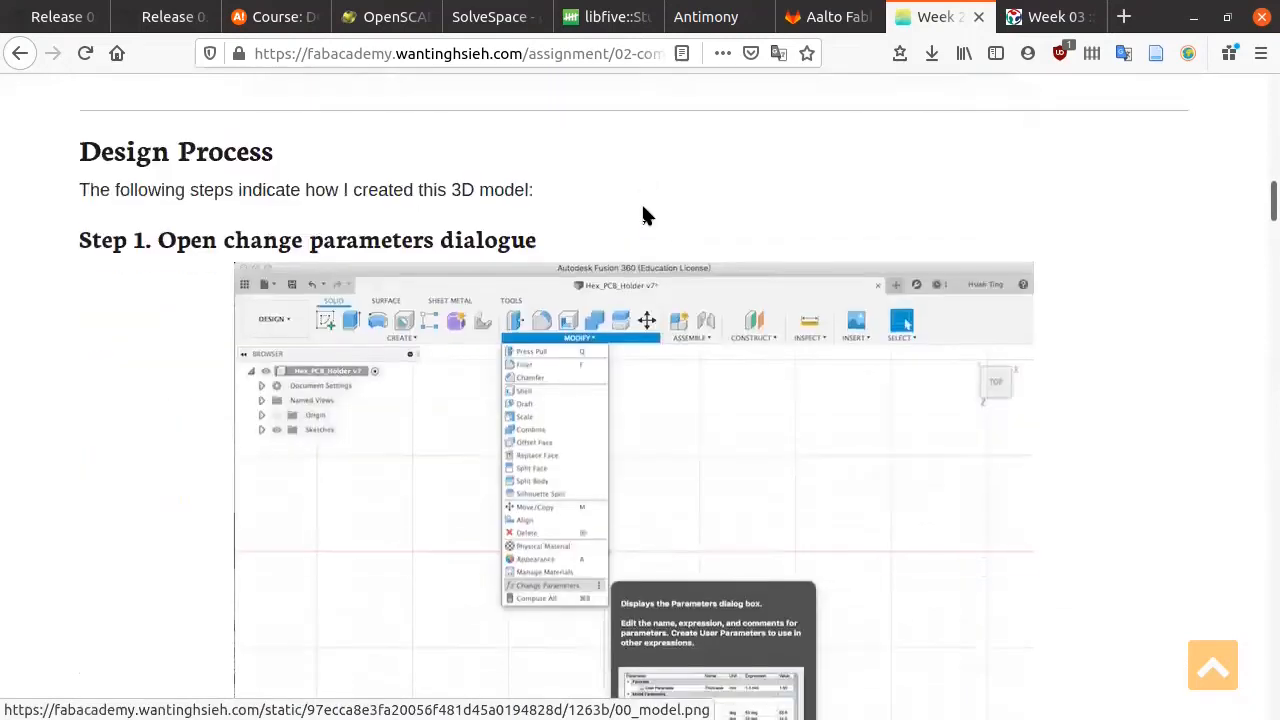
scroll(647, 213, "down", 20)
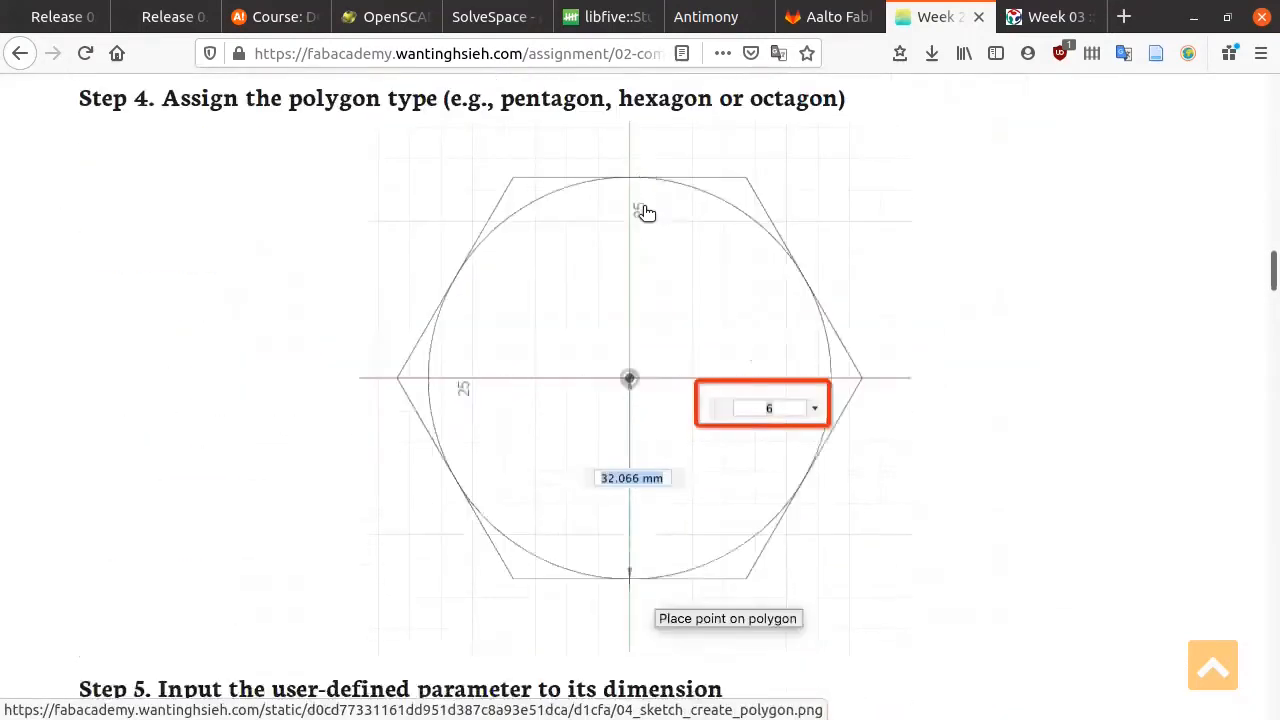
scroll(647, 213, "down", 20)
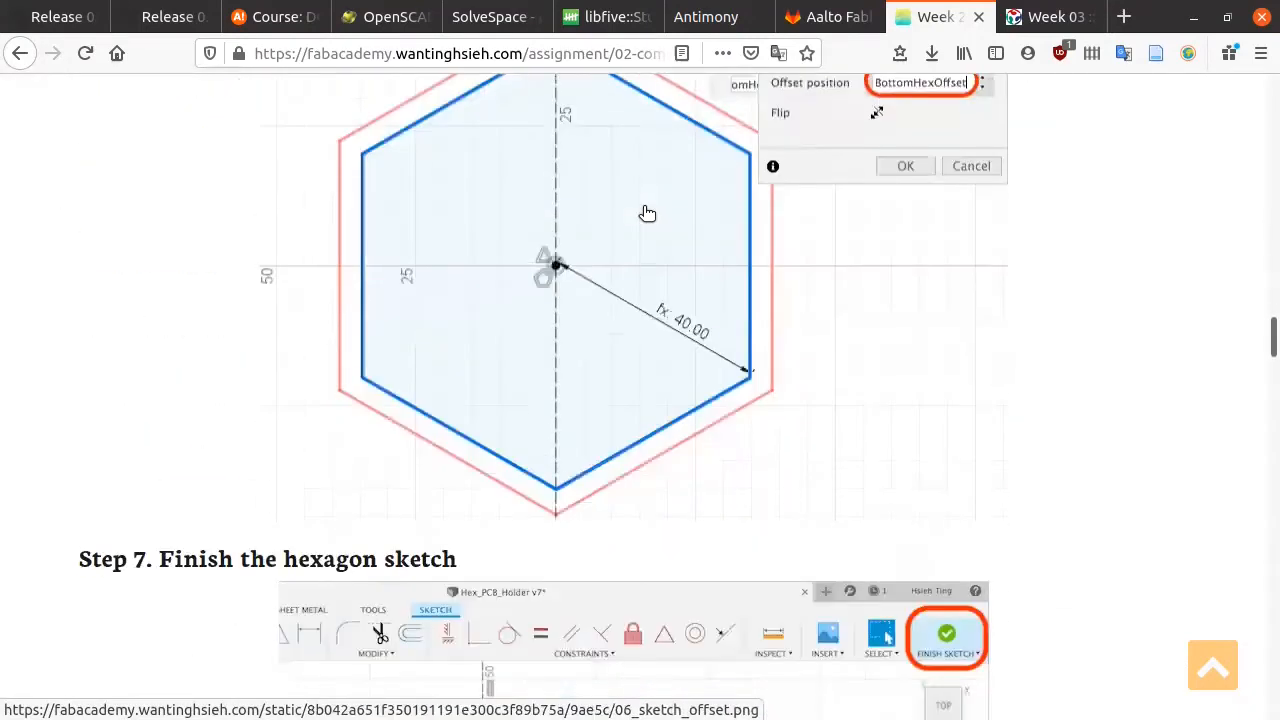
scroll(647, 213, "down", 20)
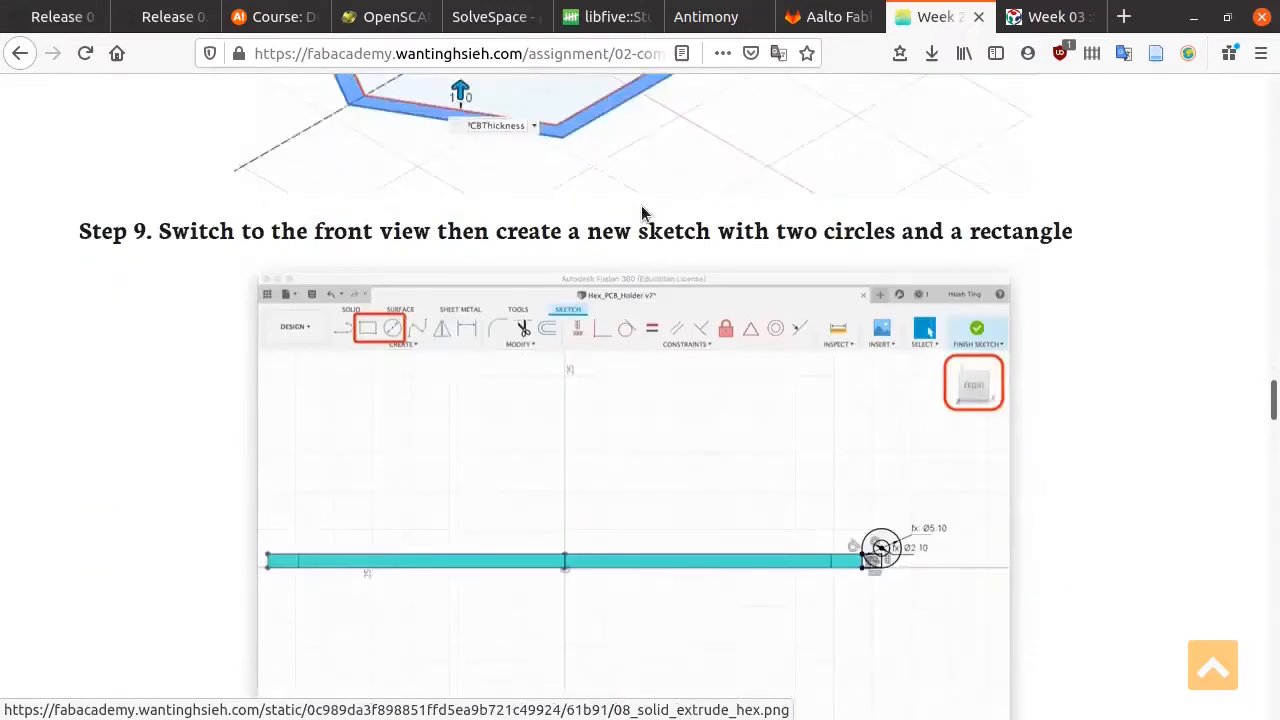
scroll(647, 213, "down", 20)
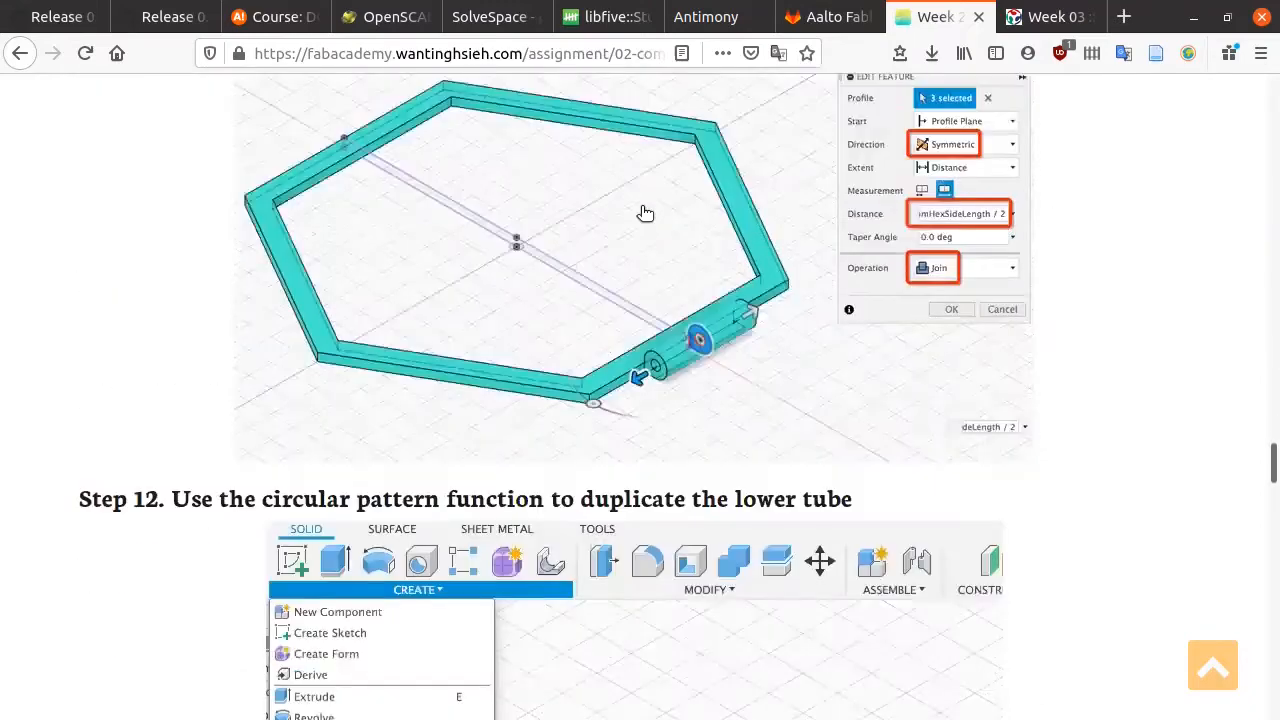
scroll(647, 213, "down", 20)
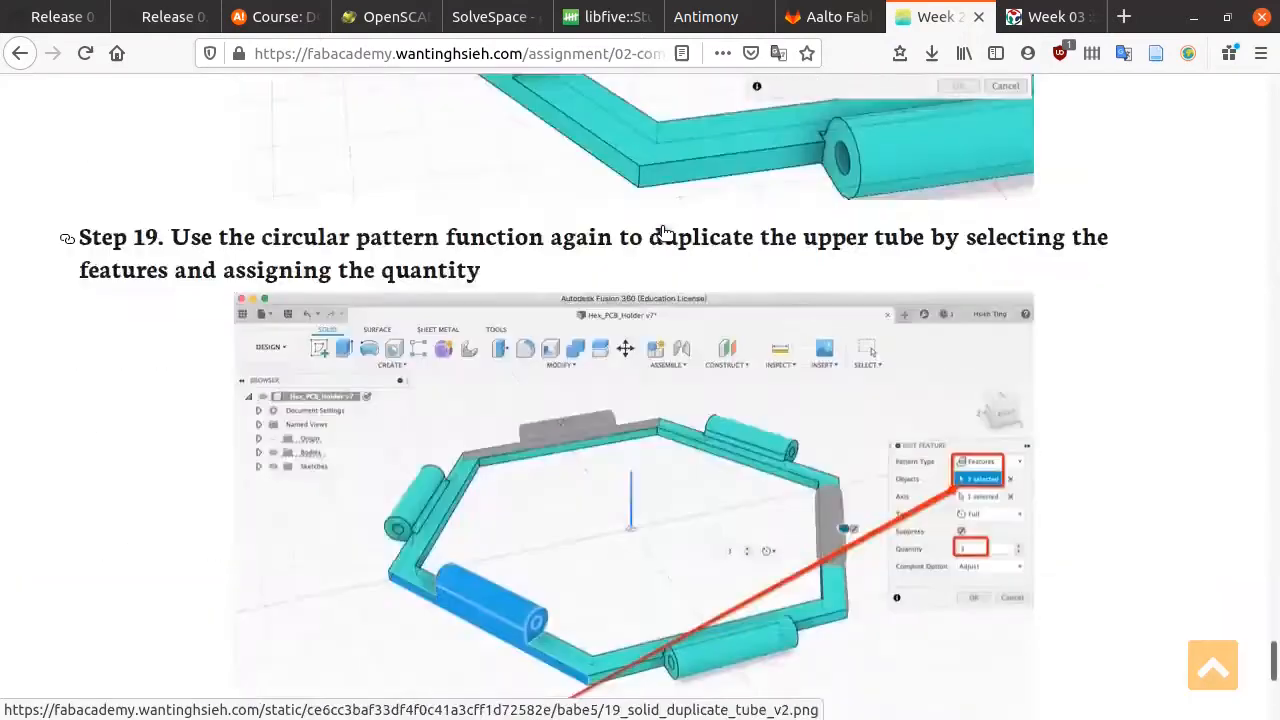
key("Home")
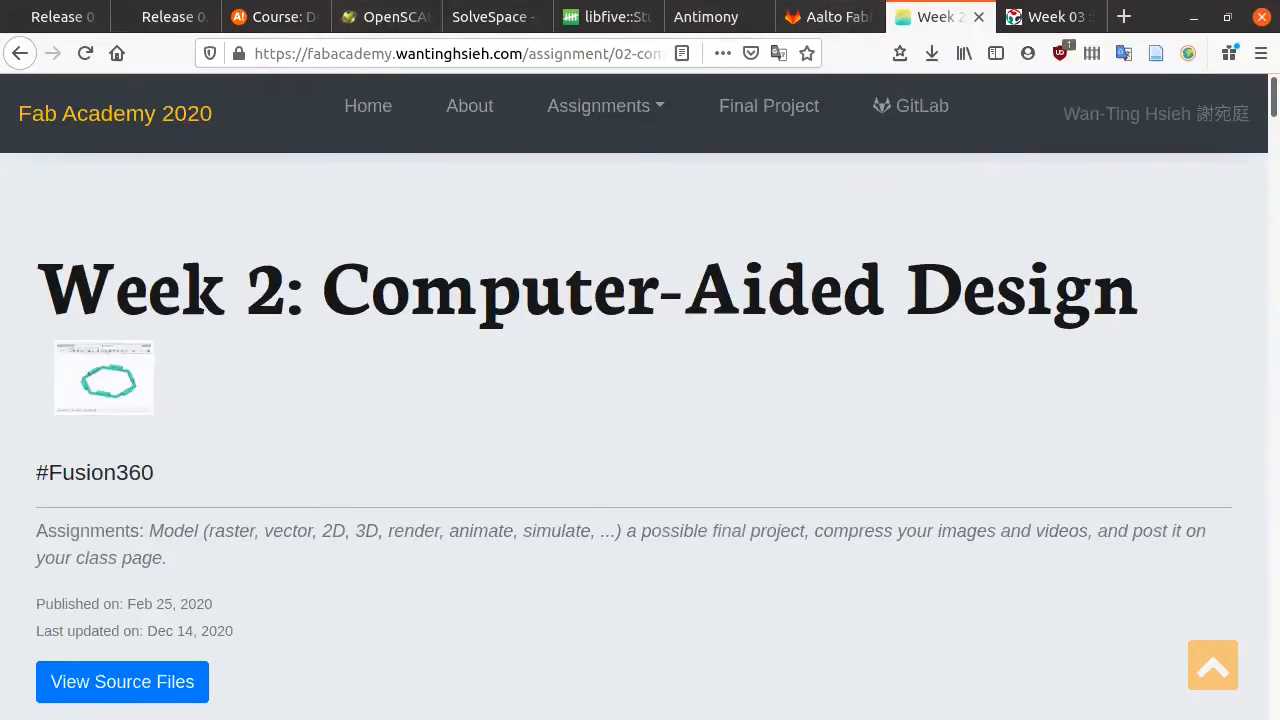
key("alt+Tab")
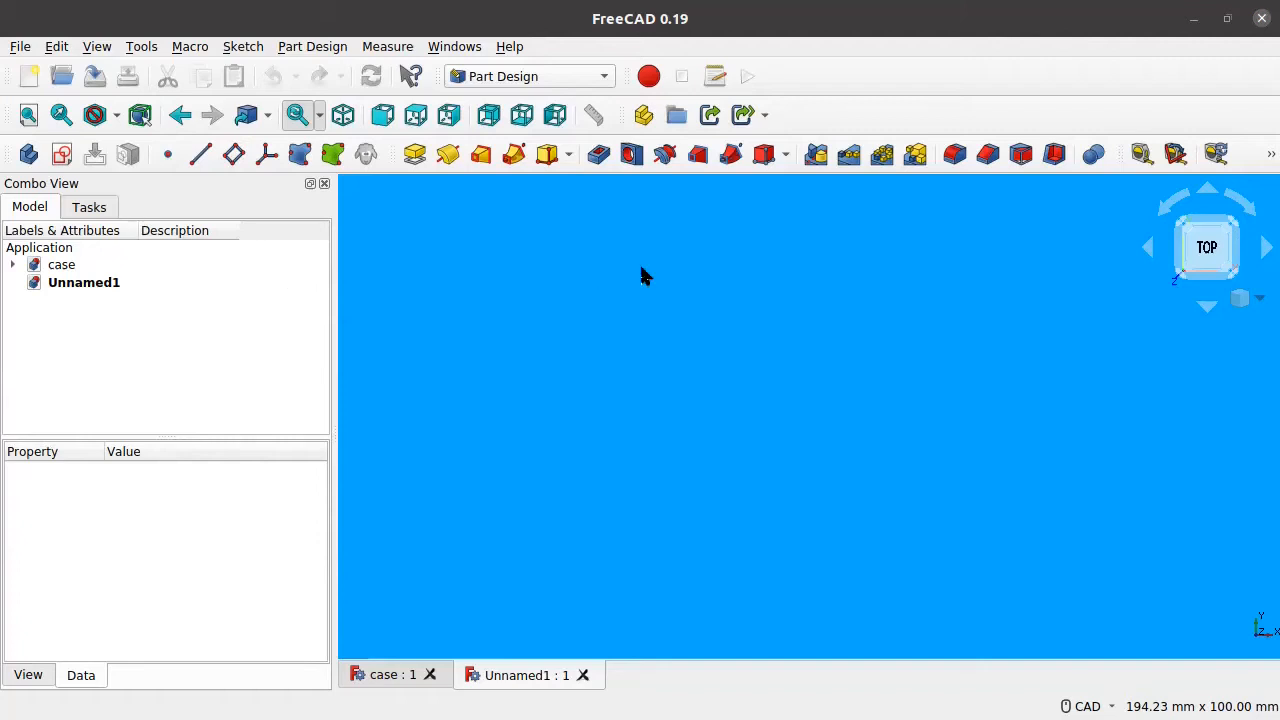
left_click(930, 15)
Step: Close the 'case : 1' document so only the empty Unnamed1 remains
left_click(428, 674)
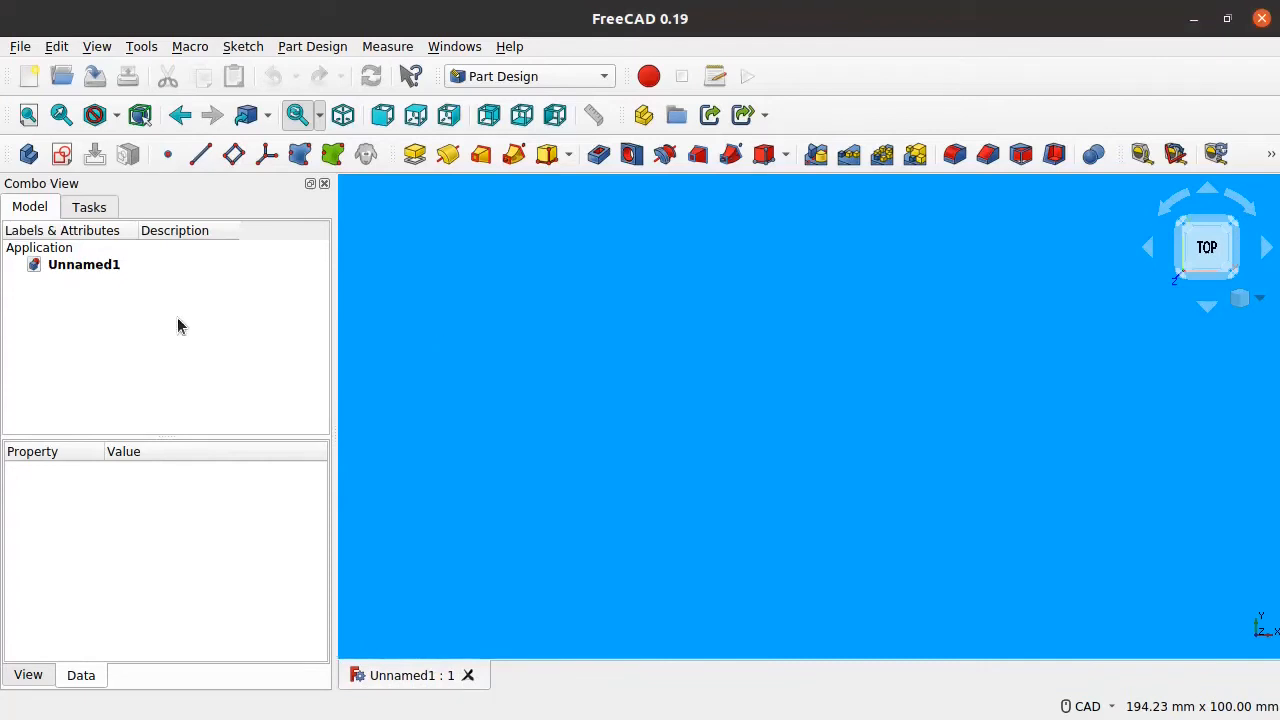
left_click(546, 77)
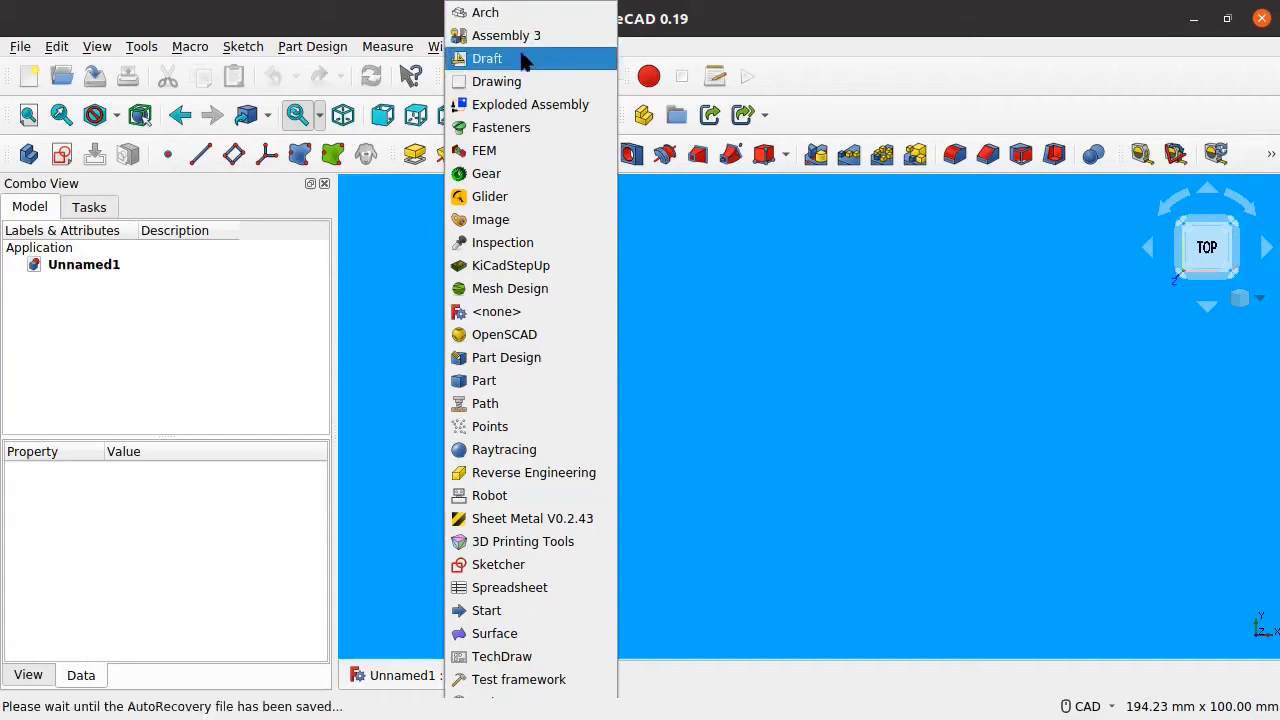
Step: Pick Part Design in the workbench dropdown to keep it active
left_click(519, 360)
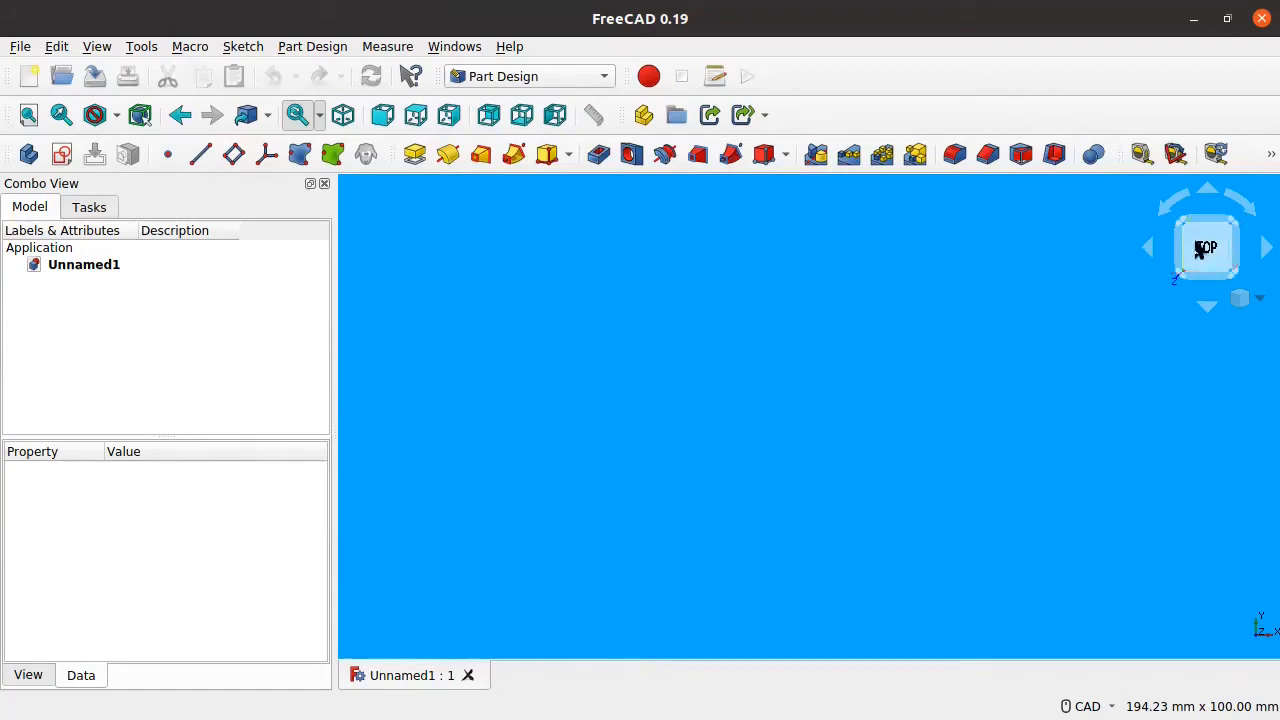
Step: Orbit the empty 3D view, using the navigation cube, to a tilted top-front angle
middle_click_drag(1133, 285, 1133, 186)
middle_click_drag(1143, 364, 939, 238)
middle_click_drag(1028, 288, 1074, 248)
middle_click_drag(1036, 302, 1095, 156)
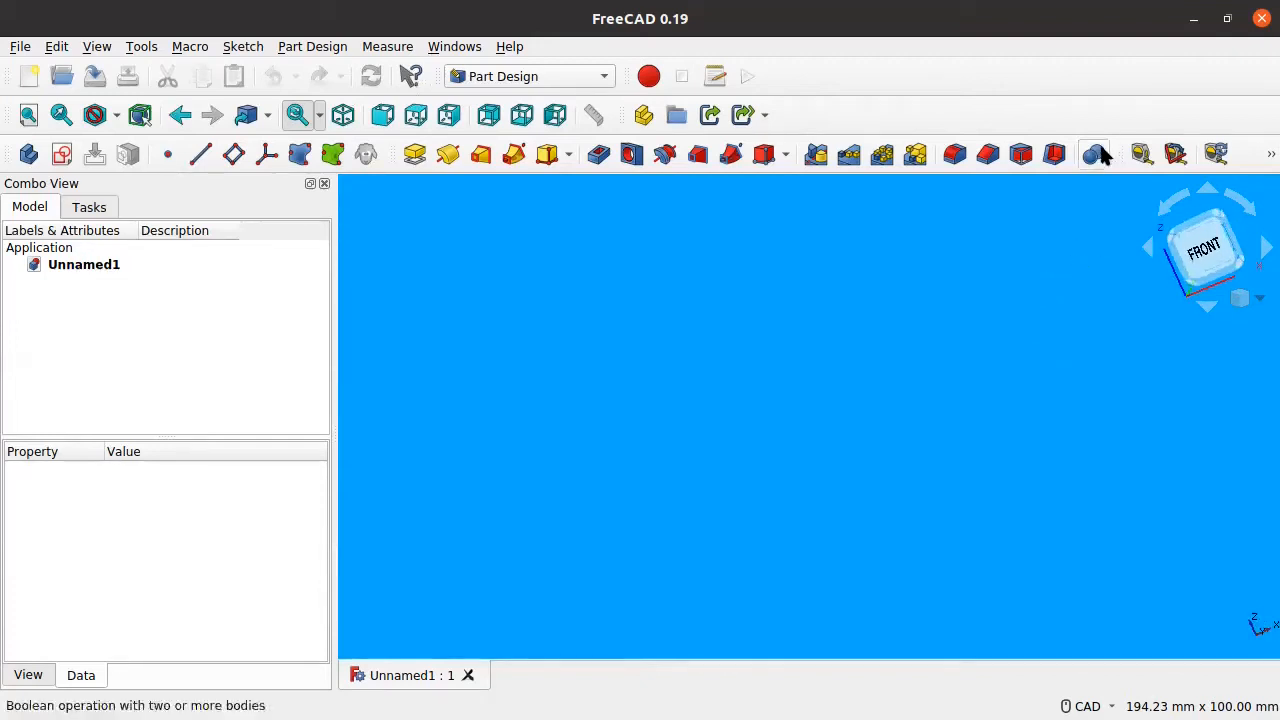
middle_click_drag(1117, 331, 1188, 284)
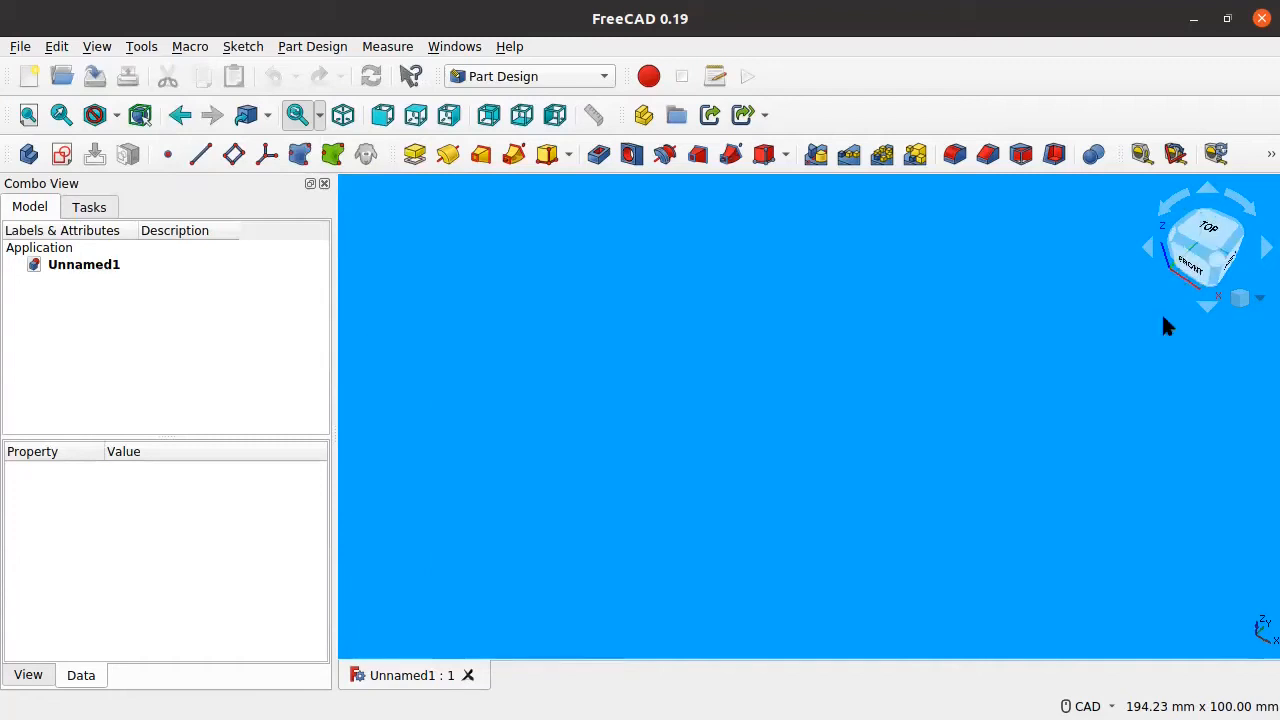
left_click(1185, 257)
mouse_move(1095, 212)
middle_mouse_down()
mouse_move(1119, 255)
mouse_move(1095, 289)
mouse_move(1111, 215)
middle_mouse_up()
middle_click_drag(1094, 308, 1109, 234)
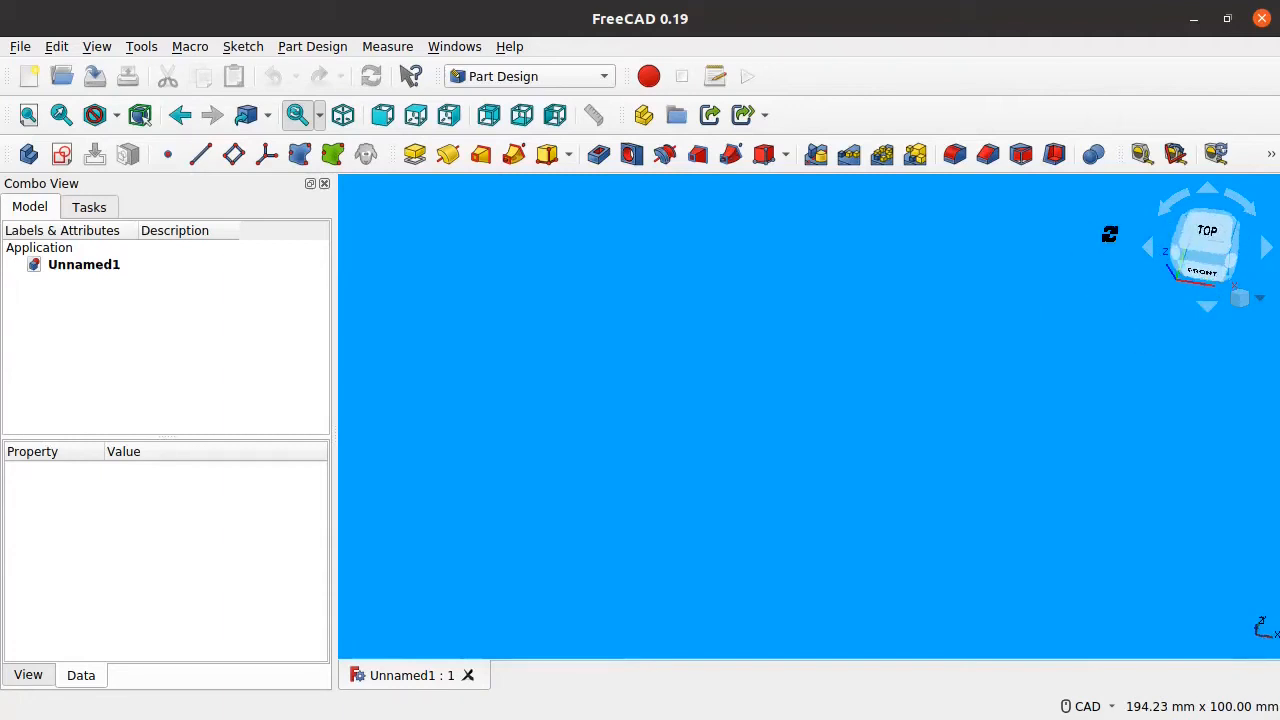
middle_click_drag(1135, 300, 1155, 284)
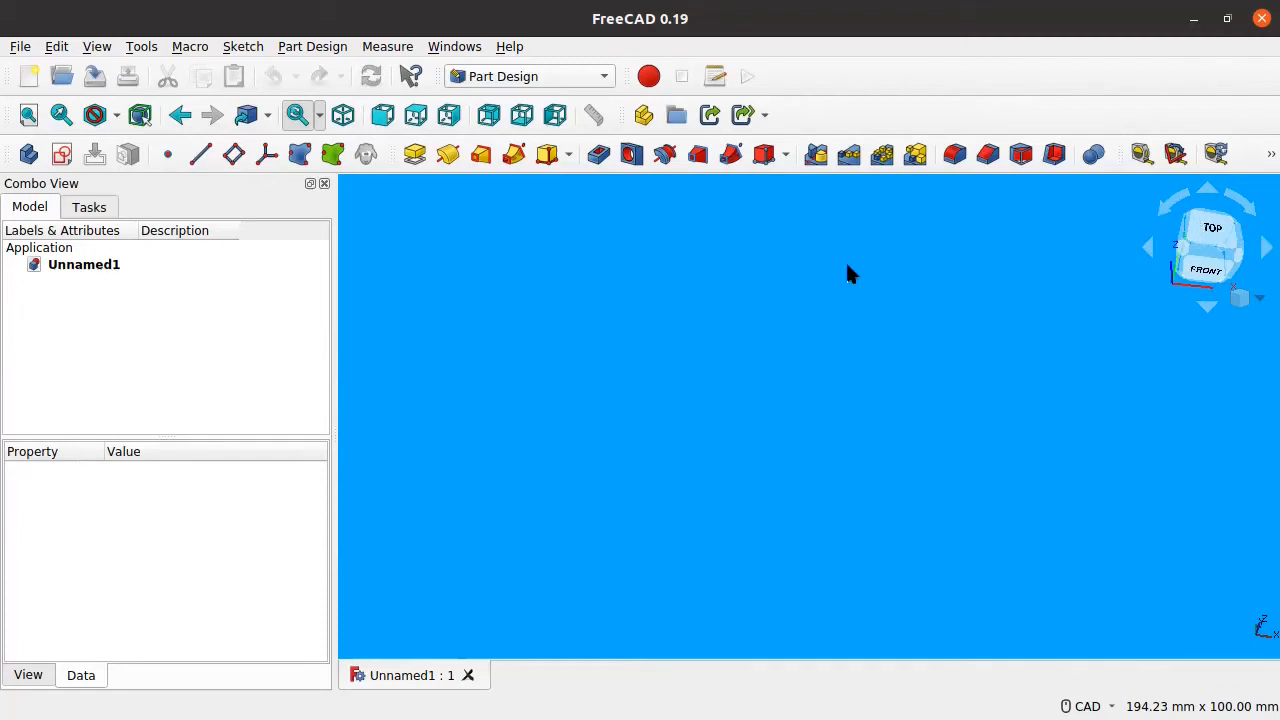
left_click(643, 116)
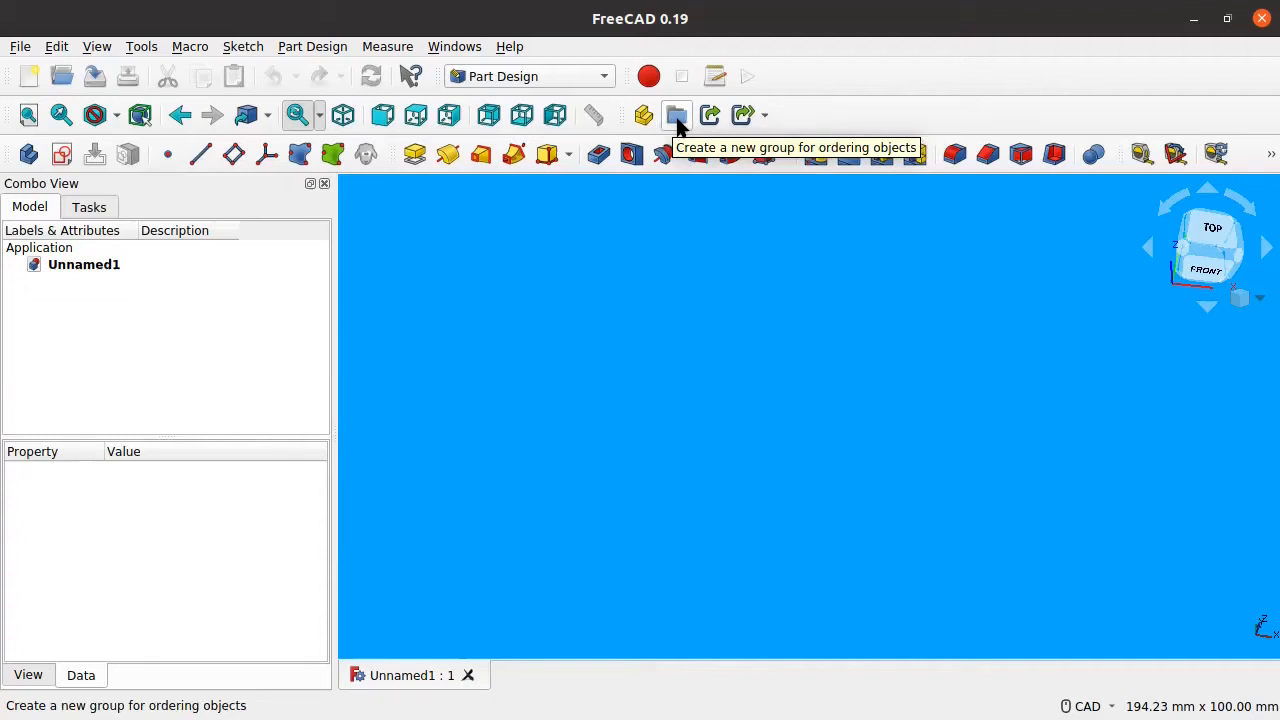
left_click(672, 111)
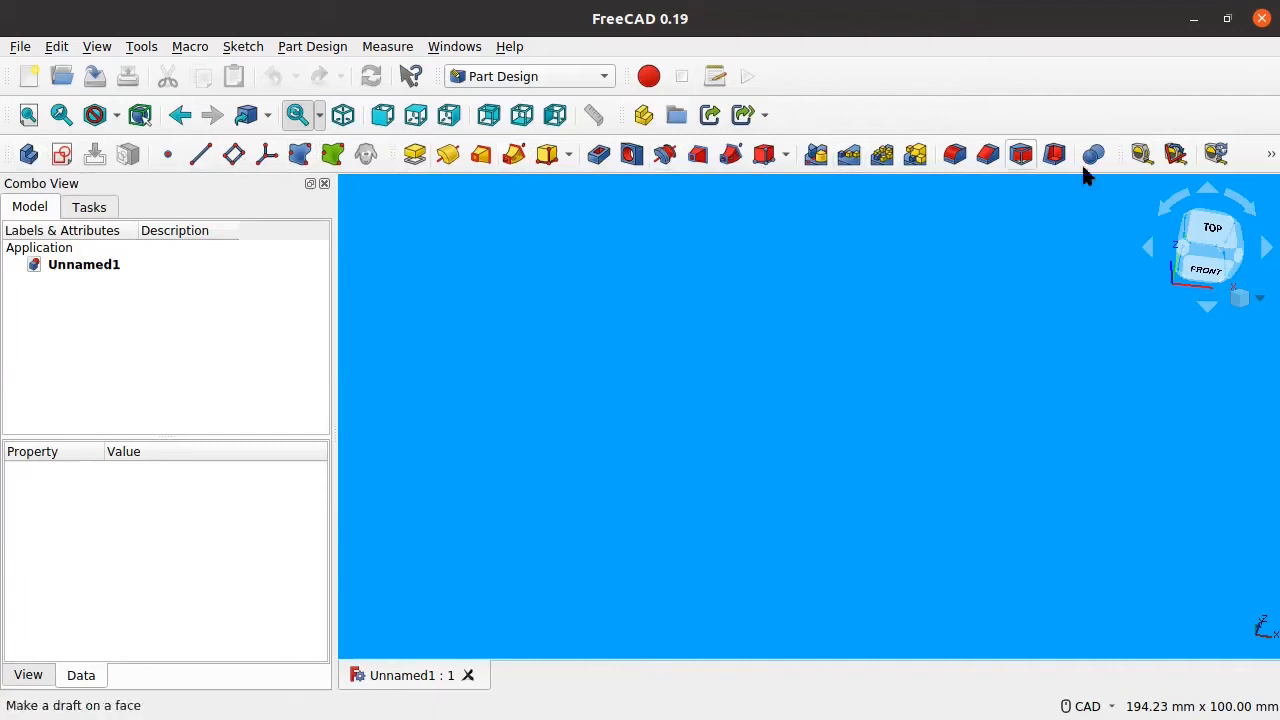
left_click(1266, 155)
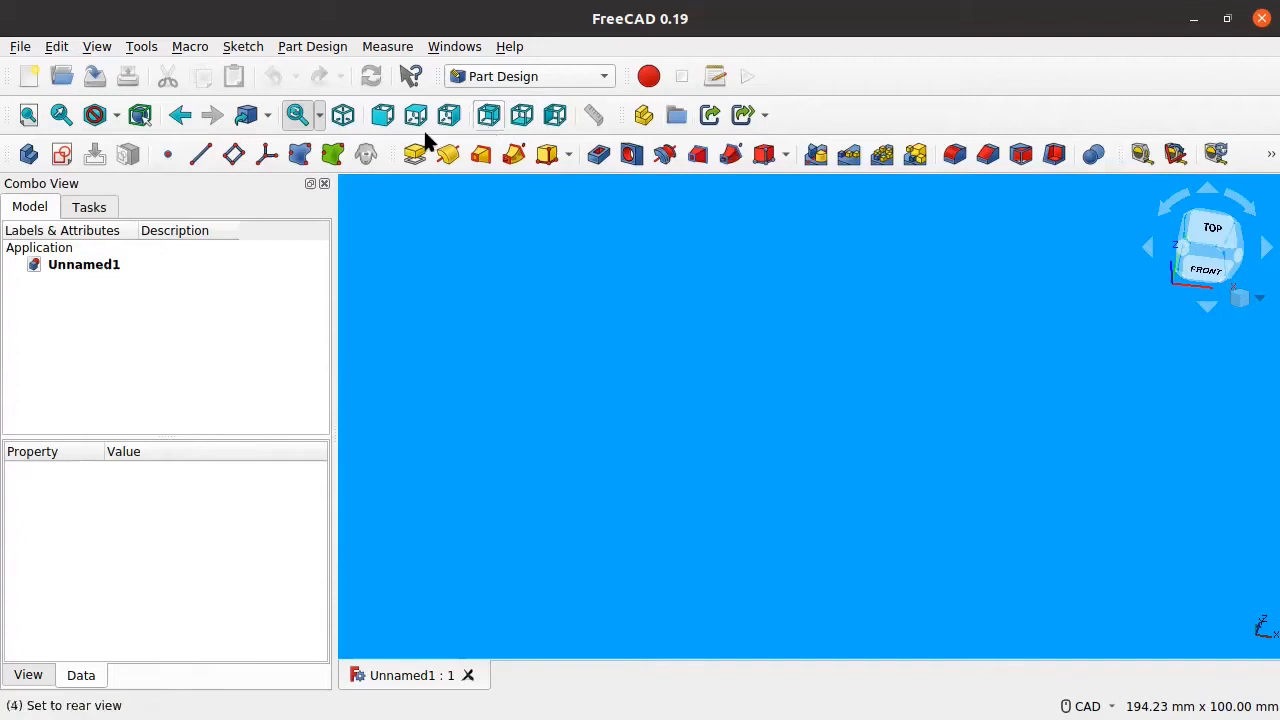
Step: Switch to the Sketcher workbench, then to the Spreadsheet workbench
left_click(535, 68)
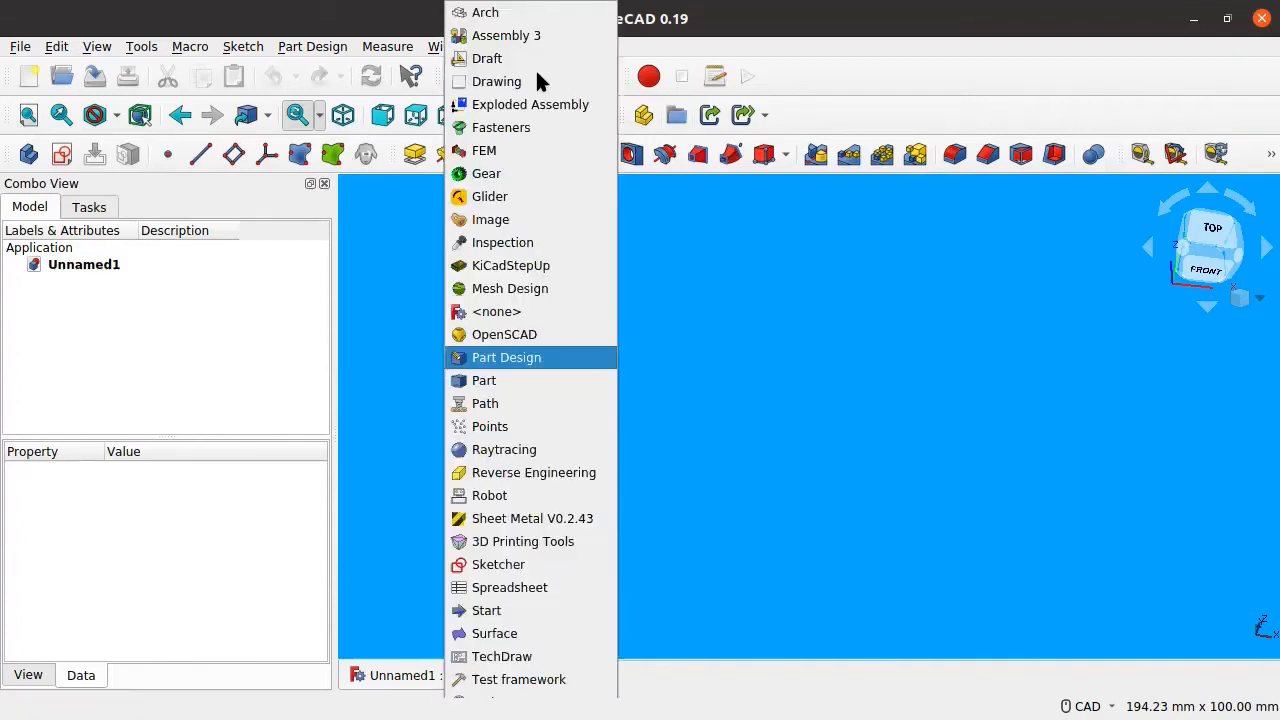
left_click(490, 564)
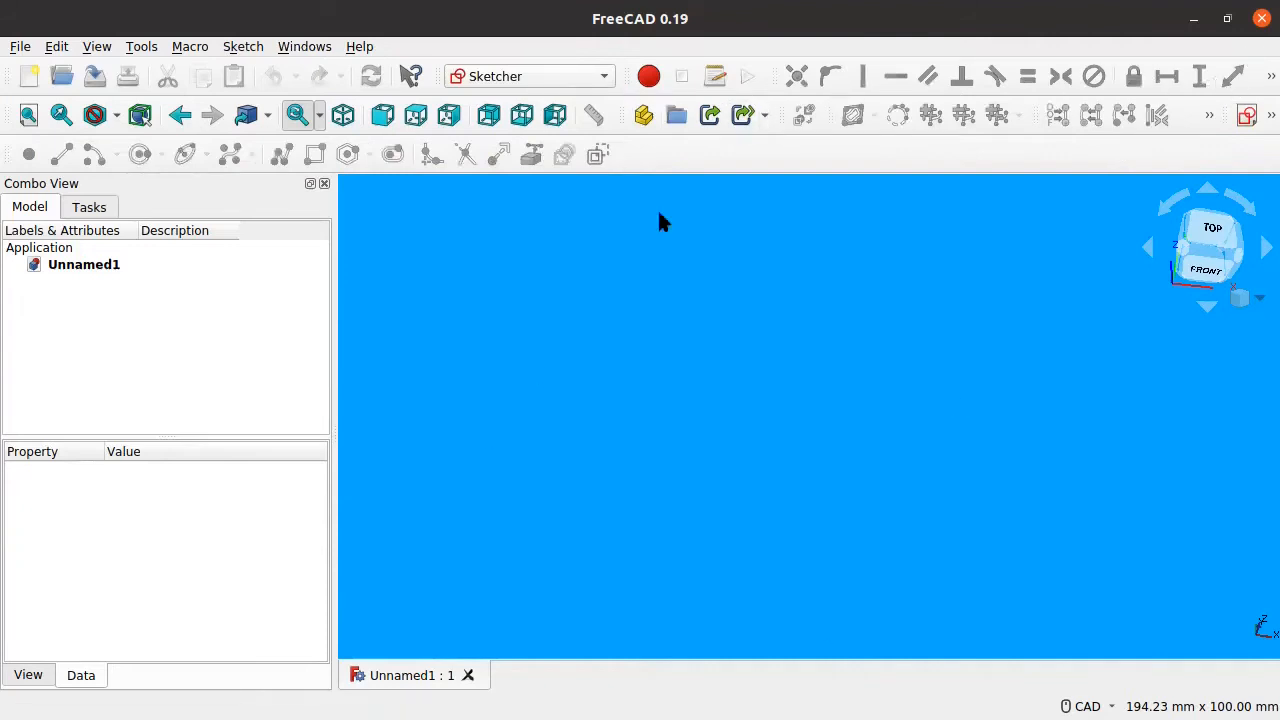
left_click(583, 78)
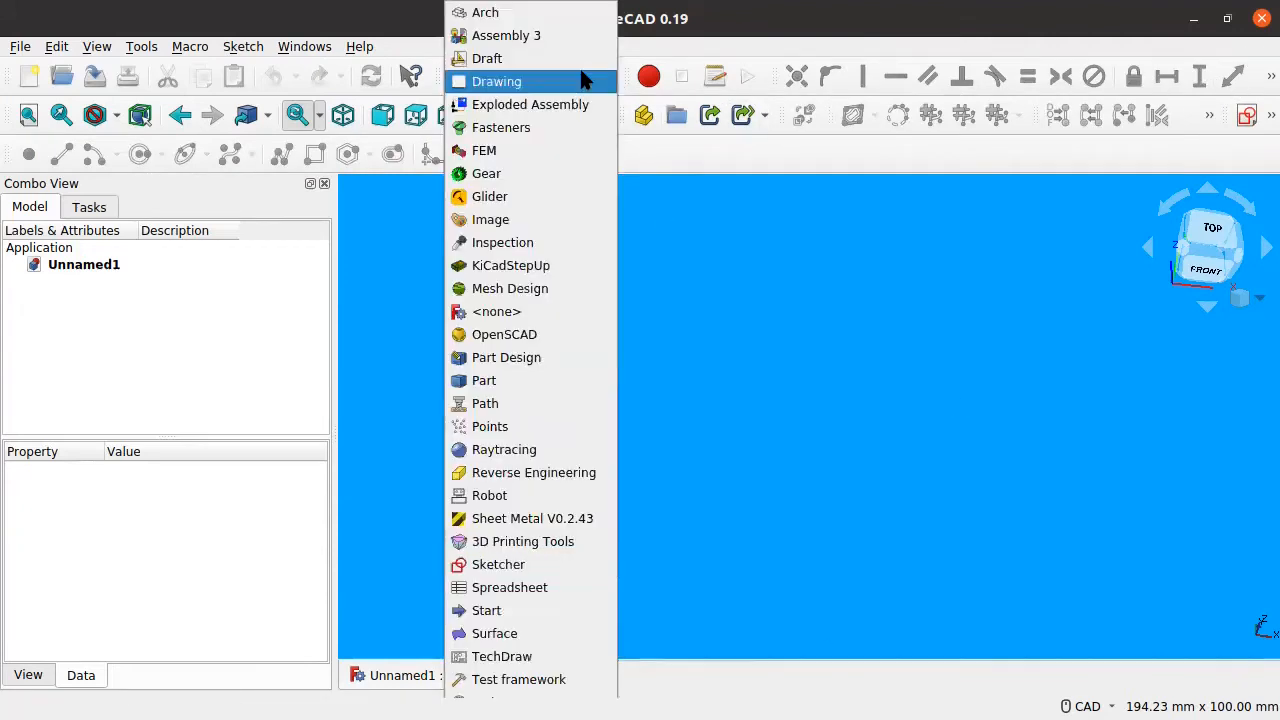
left_click(530, 565)
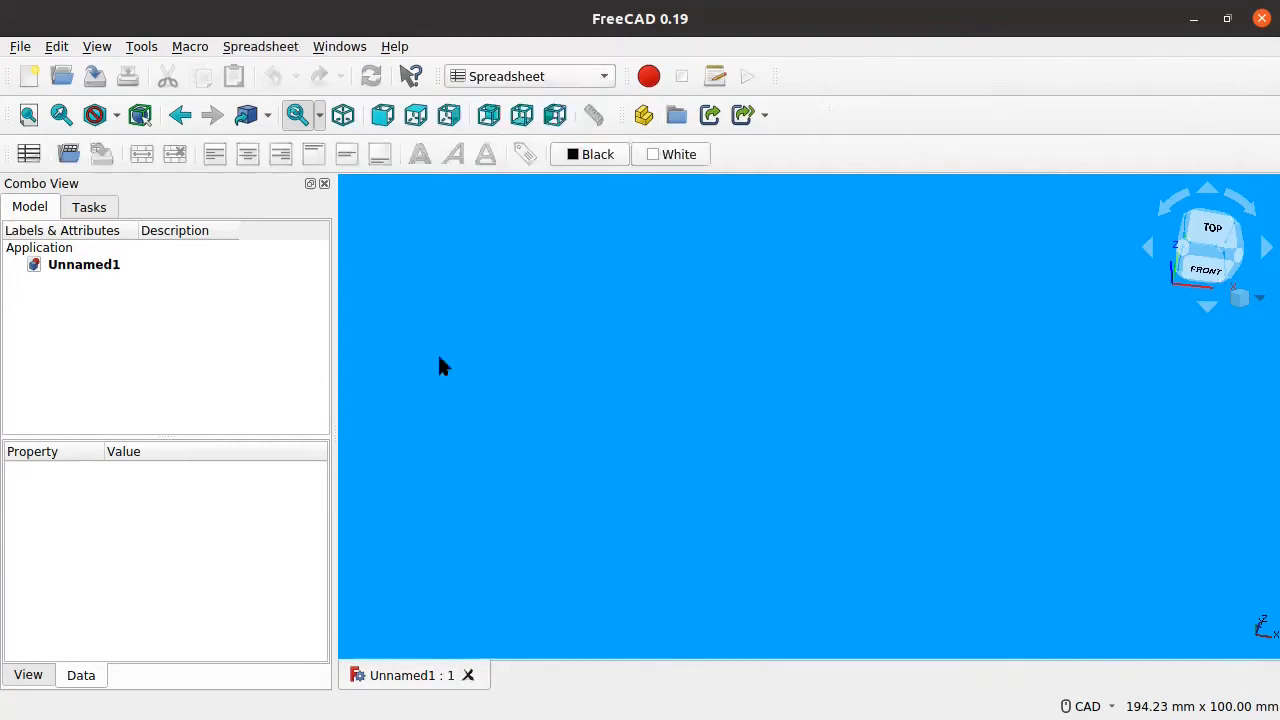
Step: Switch back to the Part Design workbench and show the document's model tree
left_click(480, 79)
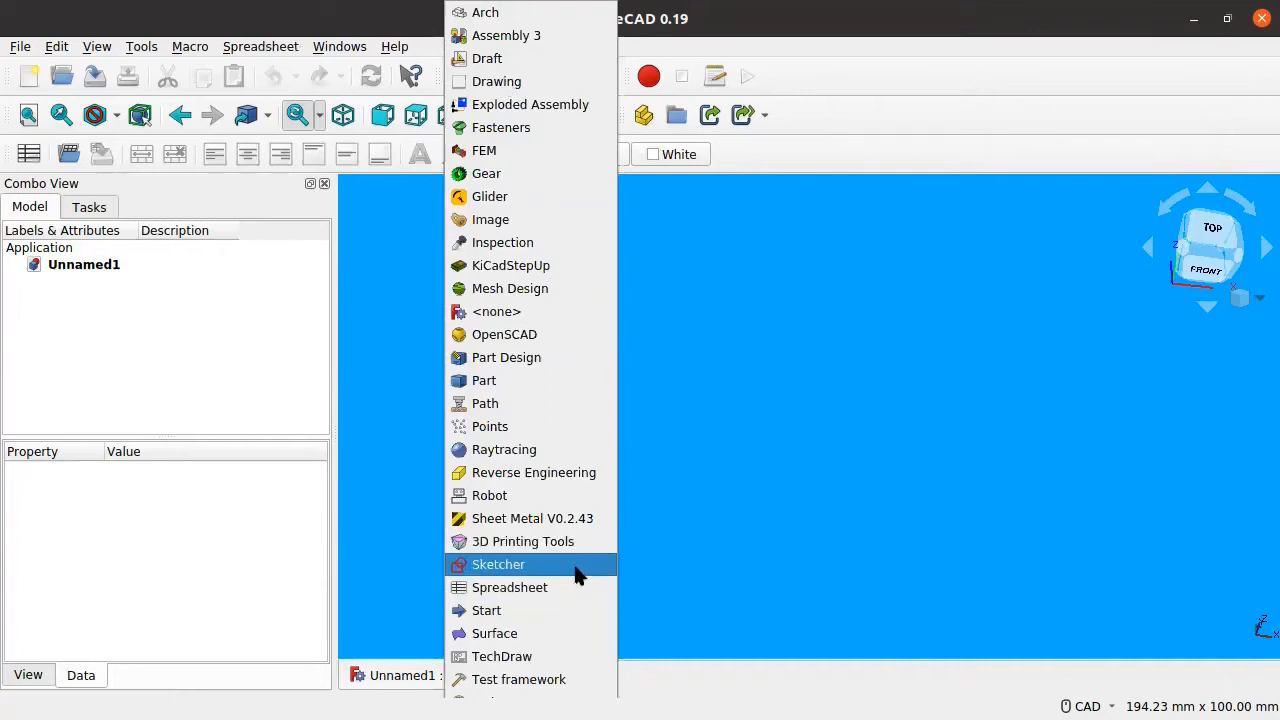
left_click(120, 303)
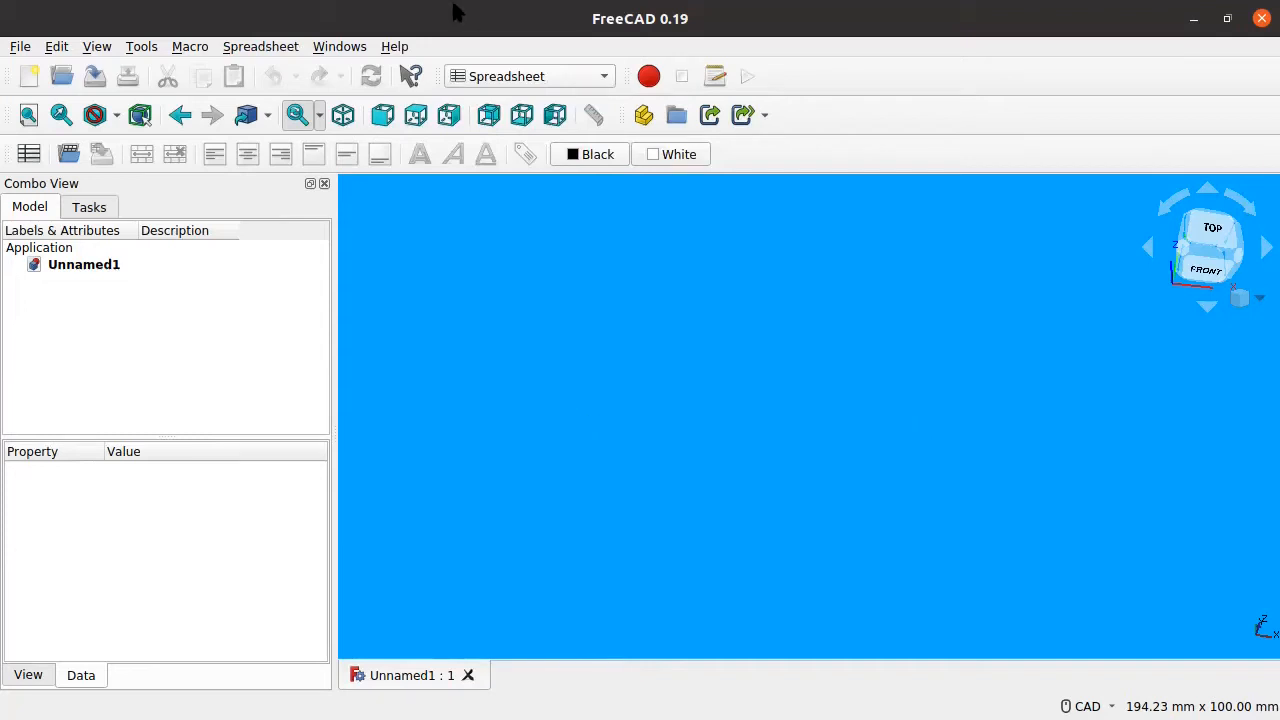
left_click(530, 80)
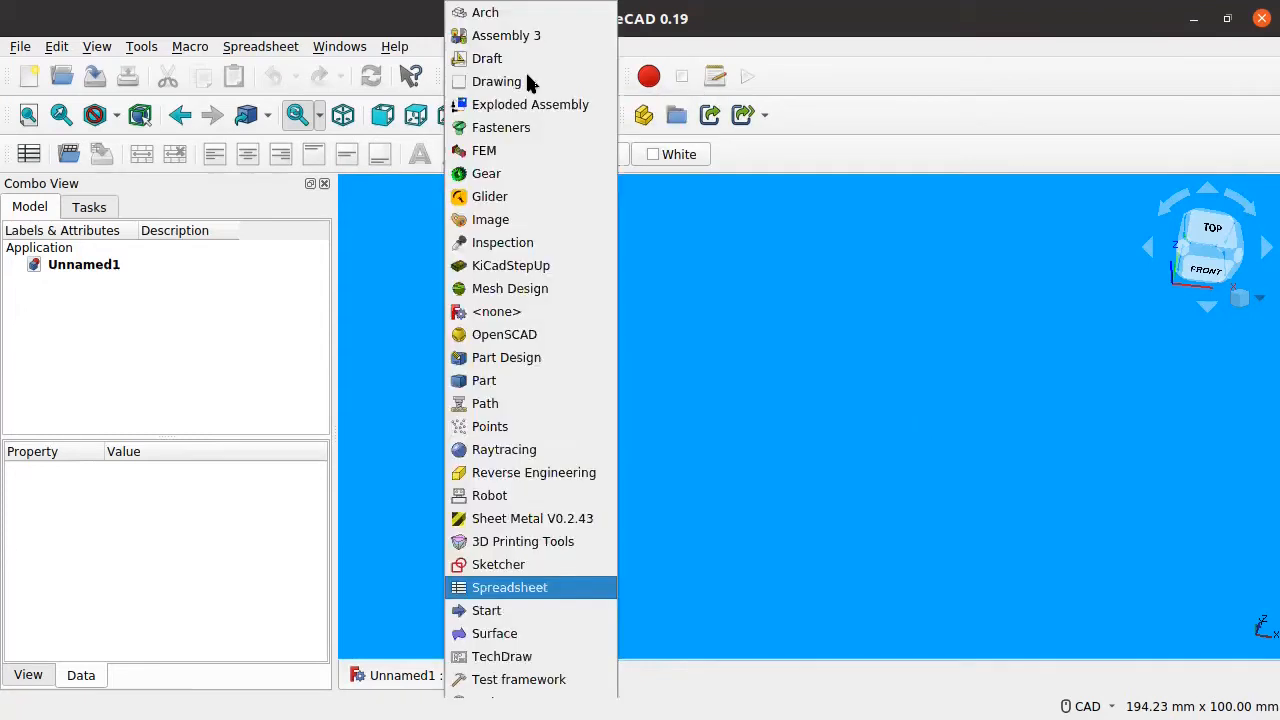
left_click(528, 357)
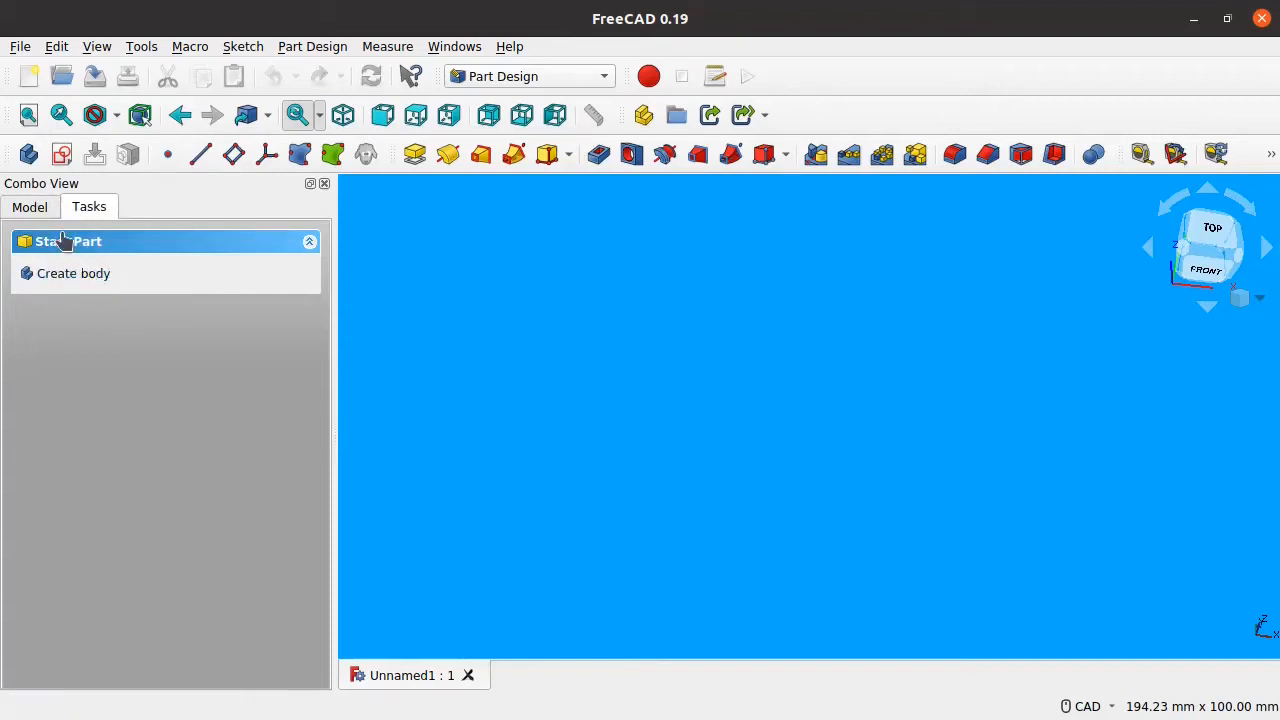
left_click(46, 205)
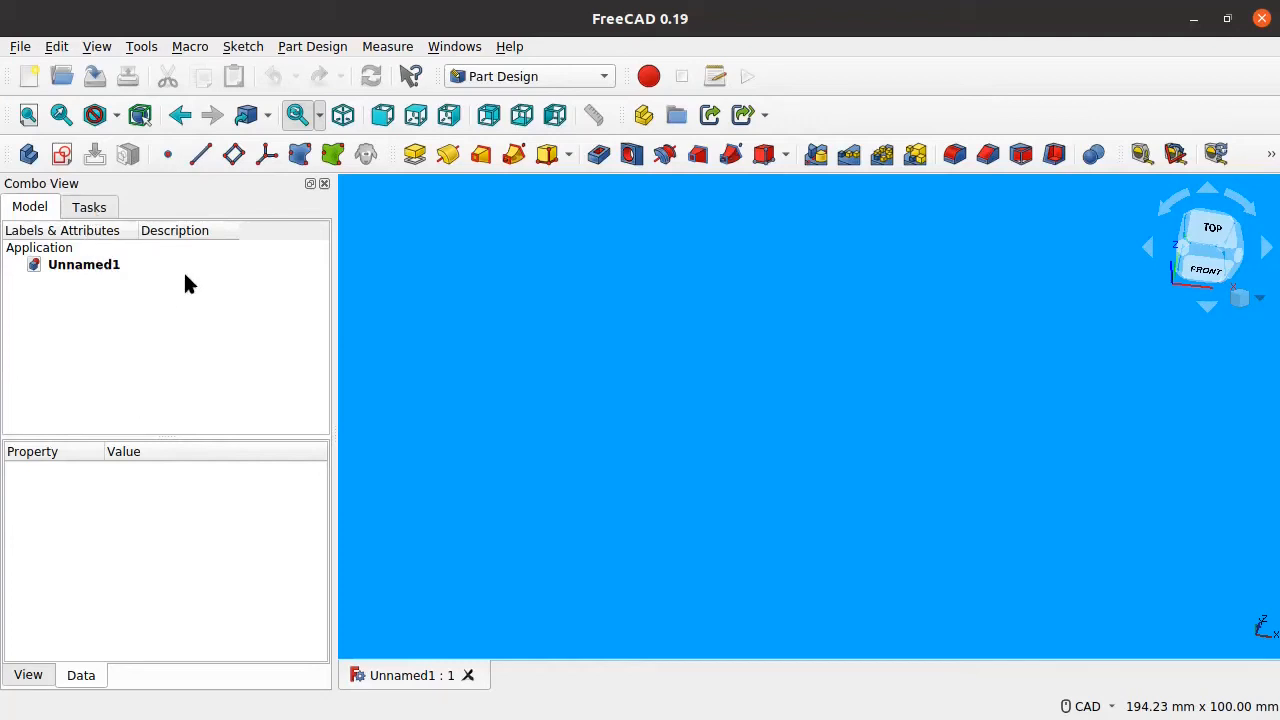
Step: Create a new Body from the Start Part tasks and view it in the Model tree
left_click(88, 206)
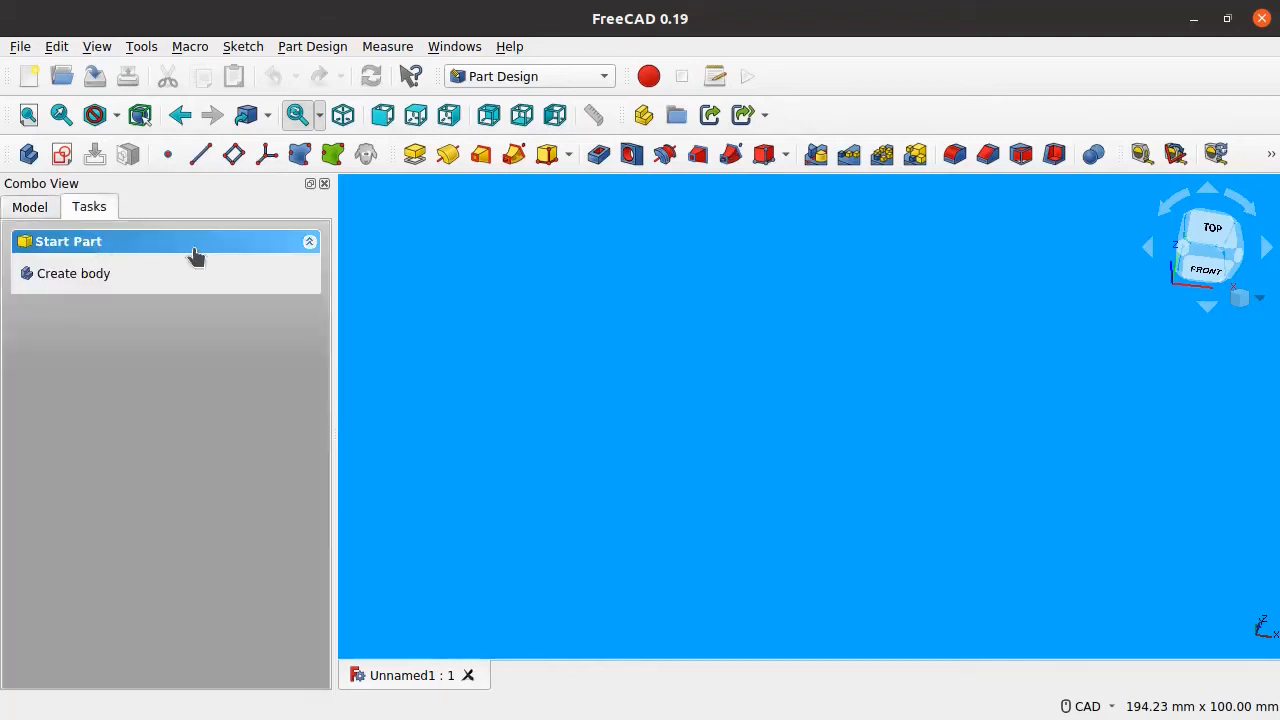
left_click(66, 275)
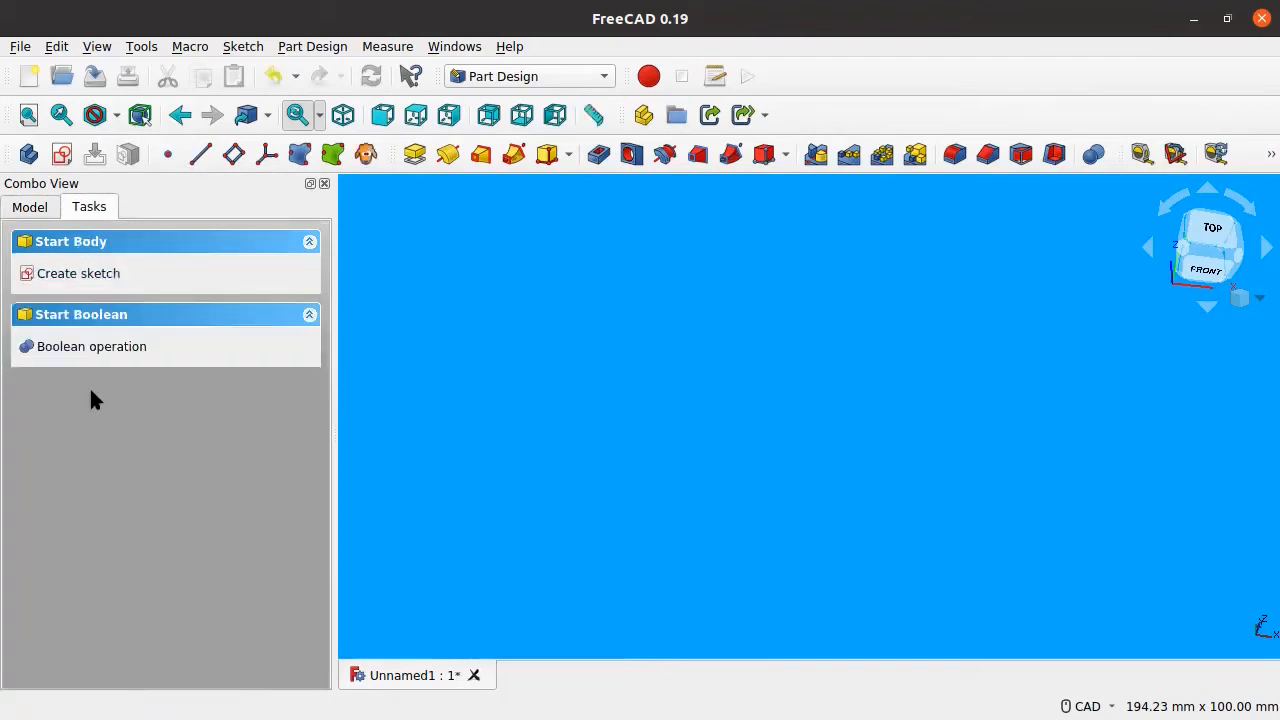
left_click(40, 206)
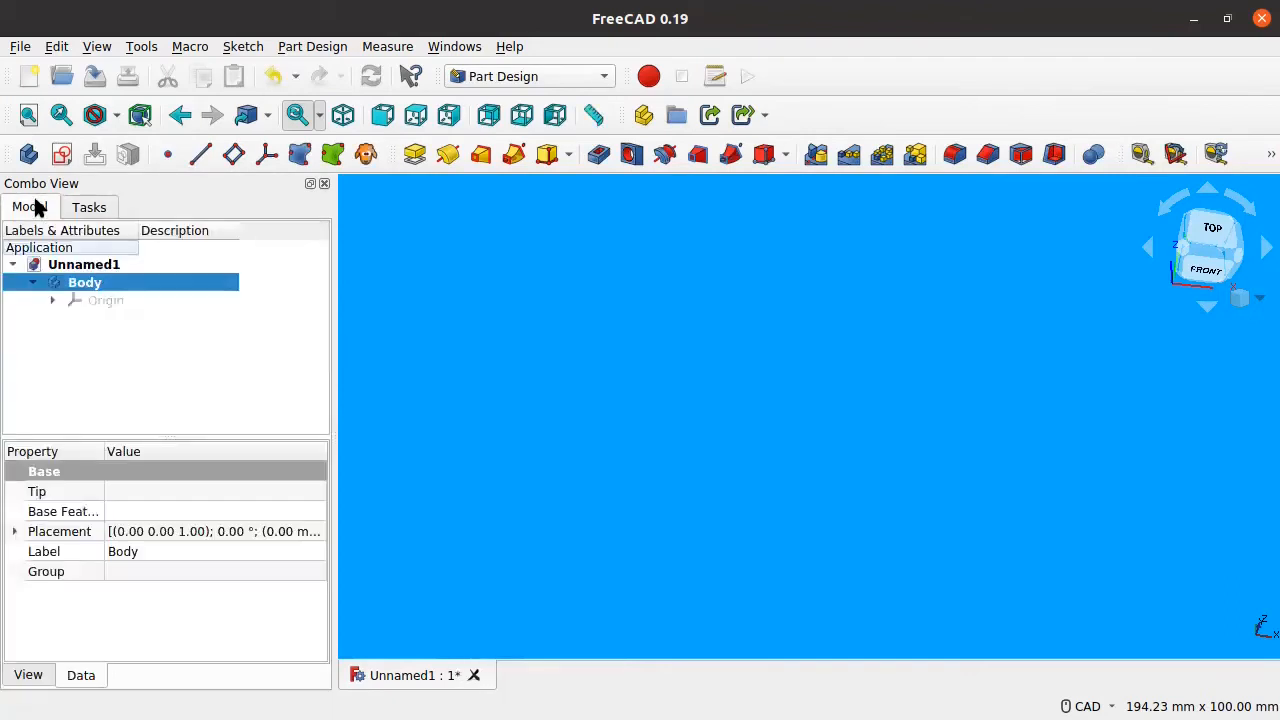
left_click(99, 308)
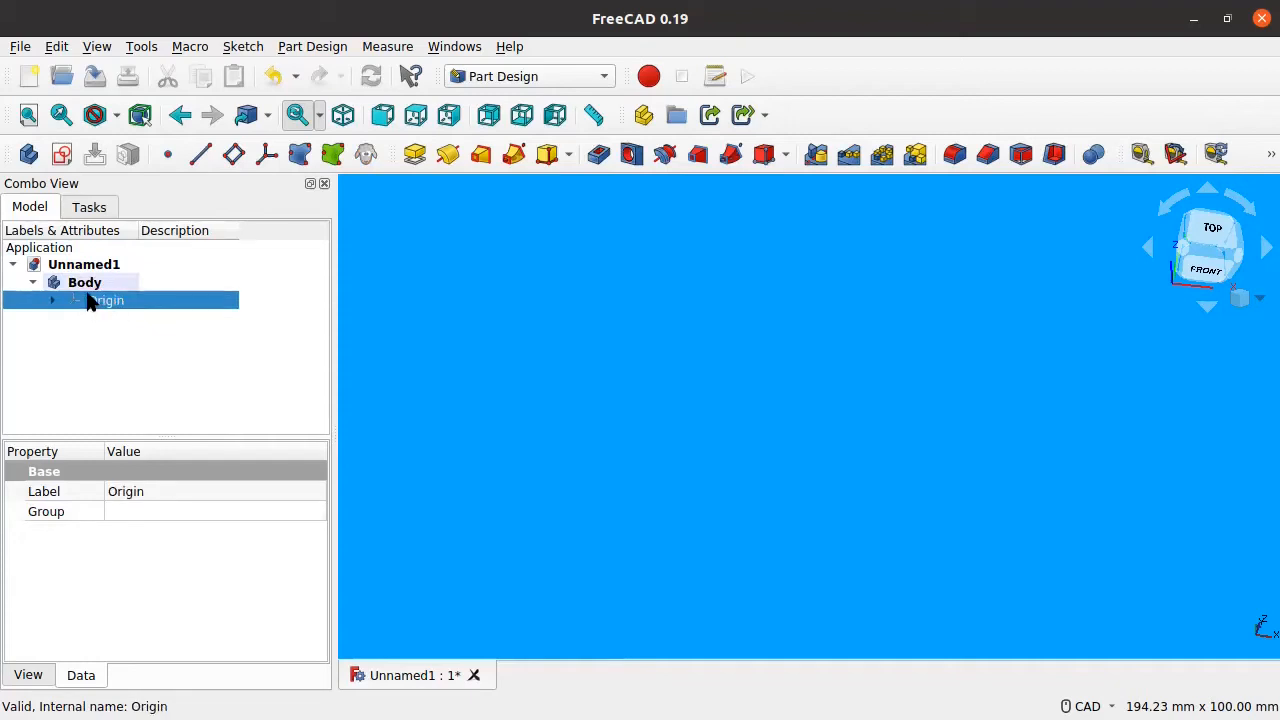
Step: Show the Body's origin planes and axes and orbit the view to inspect them
key("space")
scroll(925, 427, "down", 2)
middle_click_drag(786, 420, 949, 429)
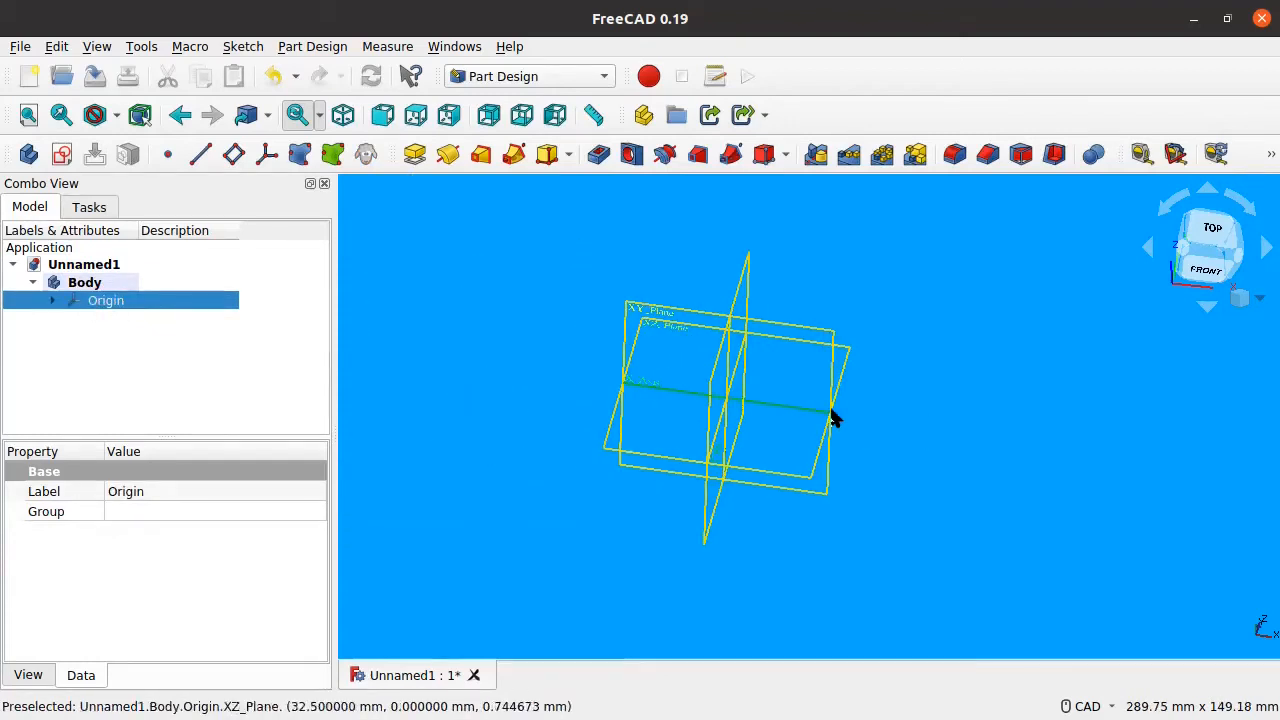
scroll(766, 402, "up", 4)
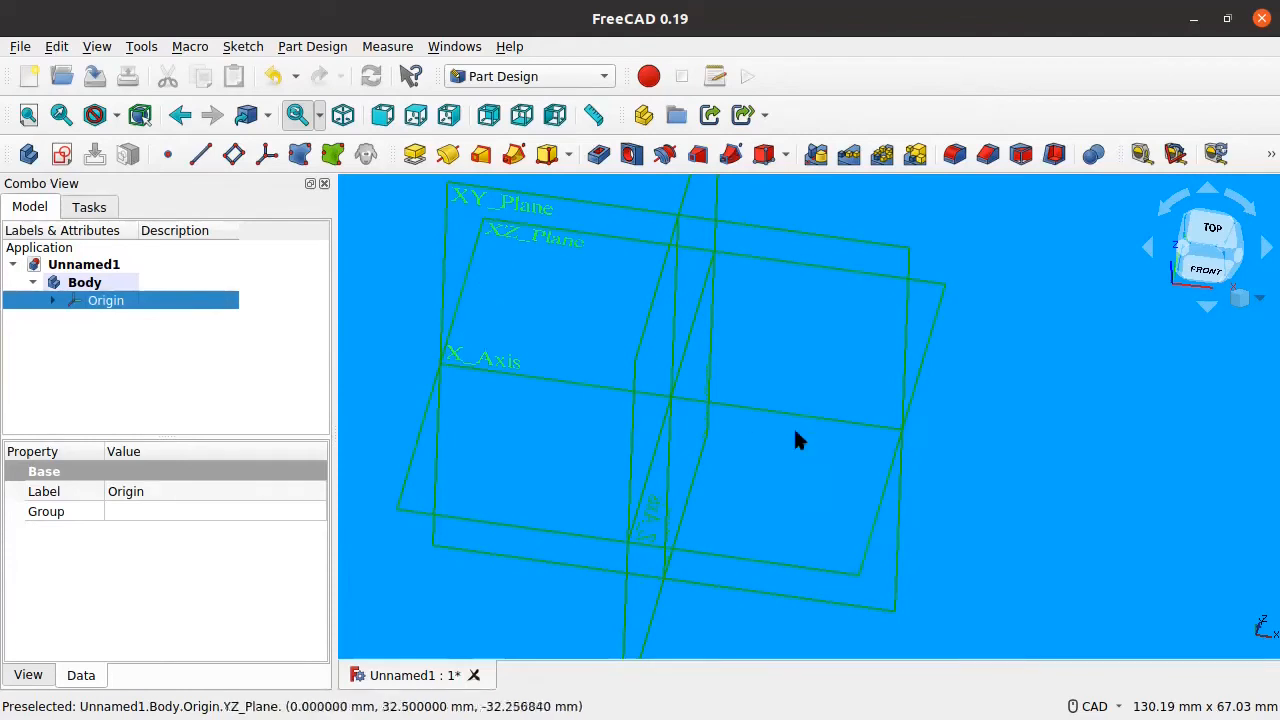
middle_click_drag(654, 486, 700, 480)
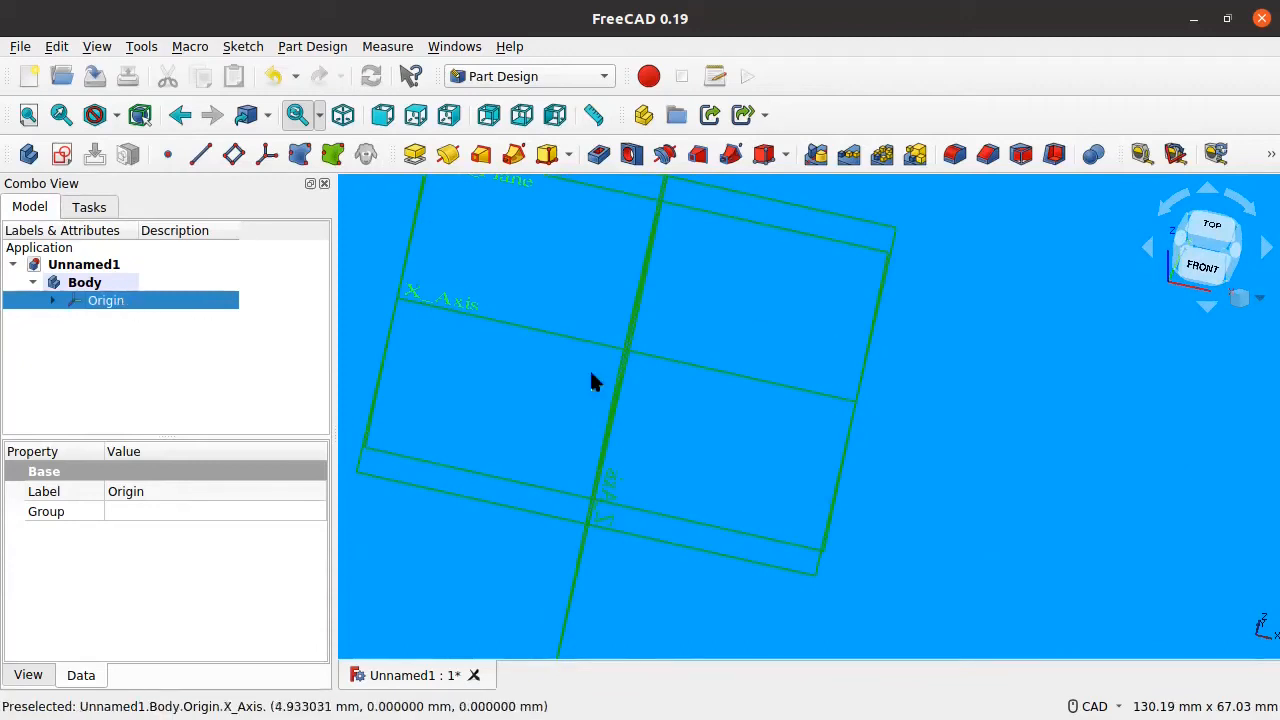
Step: Hide the origin planes and axes again, leaving the Body selected in the tree
key("space")
key("space")
key("space")
key("space")
key("space")
key("space")
key("space")
key("space")
key("space")
key("space")
key("space")
left_click(103, 282)
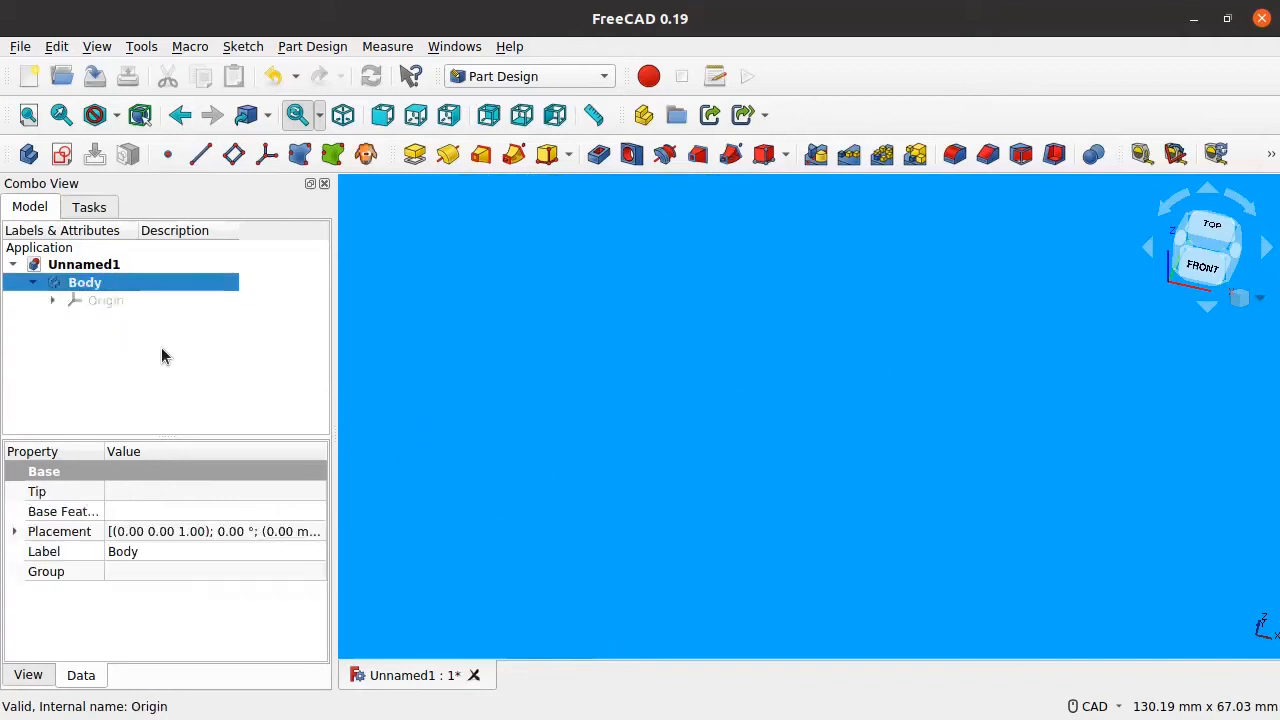
left_click(101, 300)
left_click(100, 283)
left_click(100, 300)
left_click(103, 284)
right_click(112, 286)
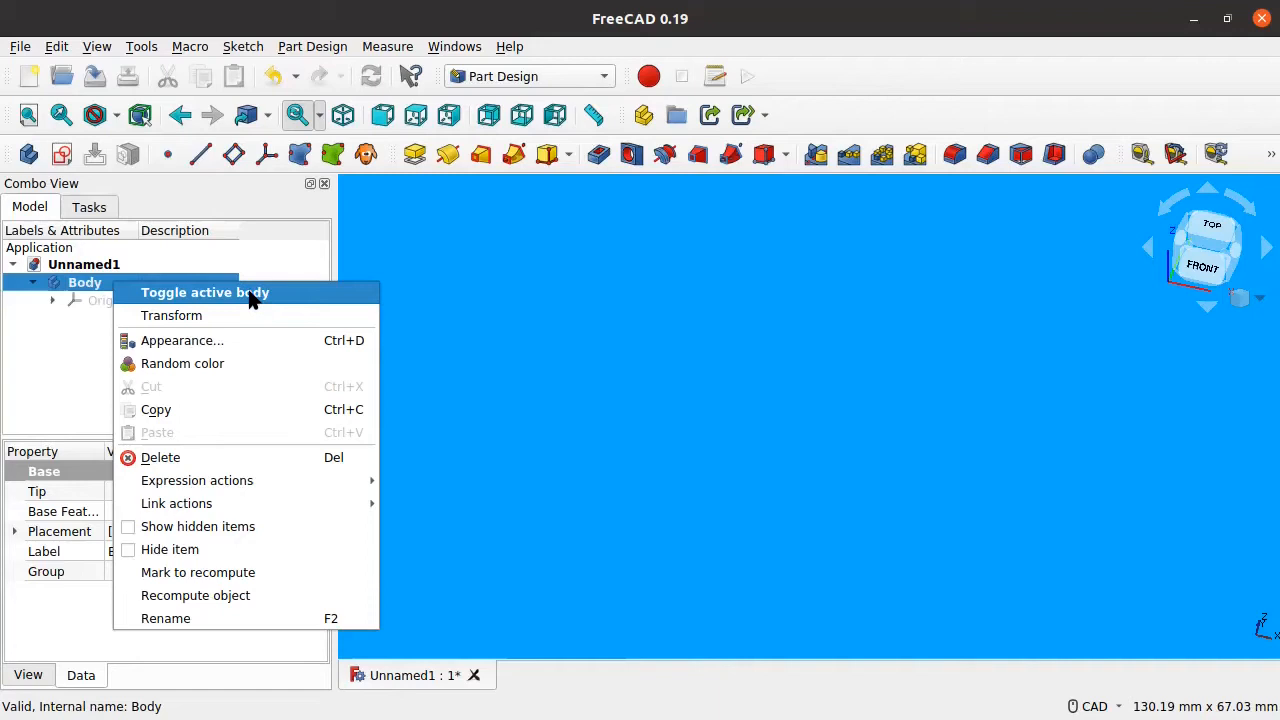
left_click(63, 334)
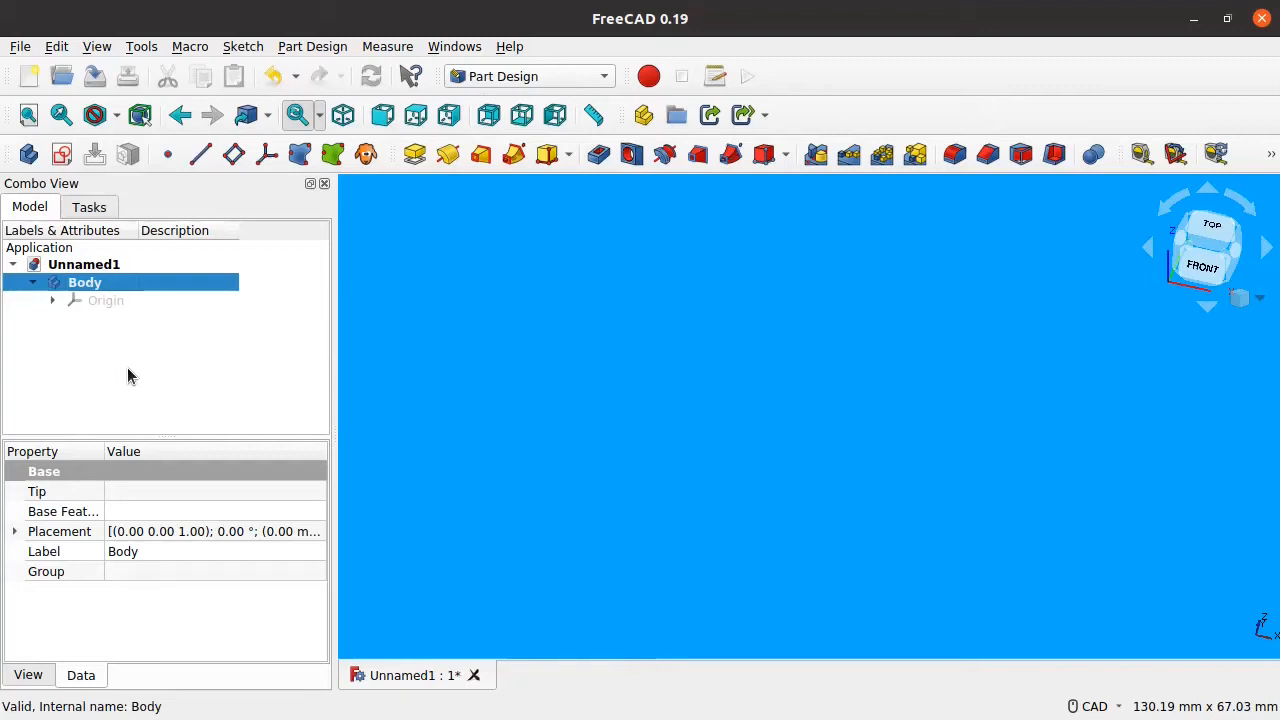
left_click(61, 156)
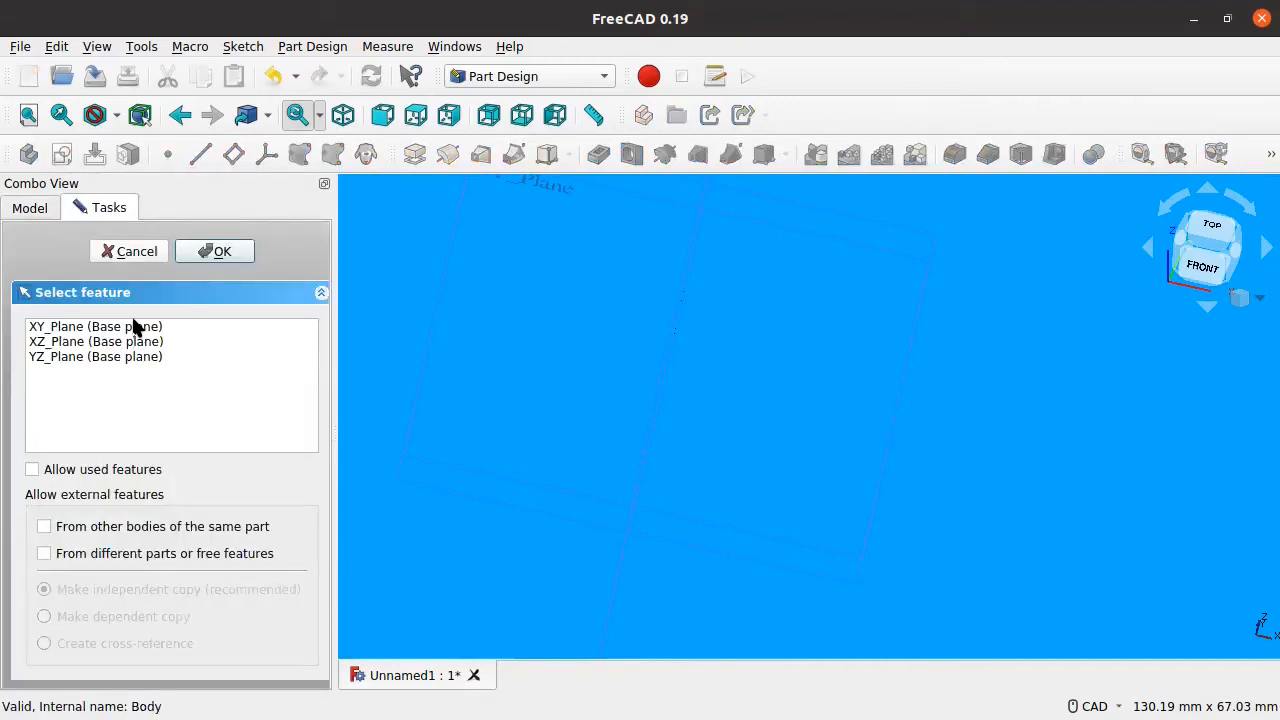
Step: Create a sketch on XY_Plane and centre the empty sketch view
middle_click_drag(942, 500, 929, 534)
middle_click_drag(899, 380, 766, 563)
left_click(78, 329)
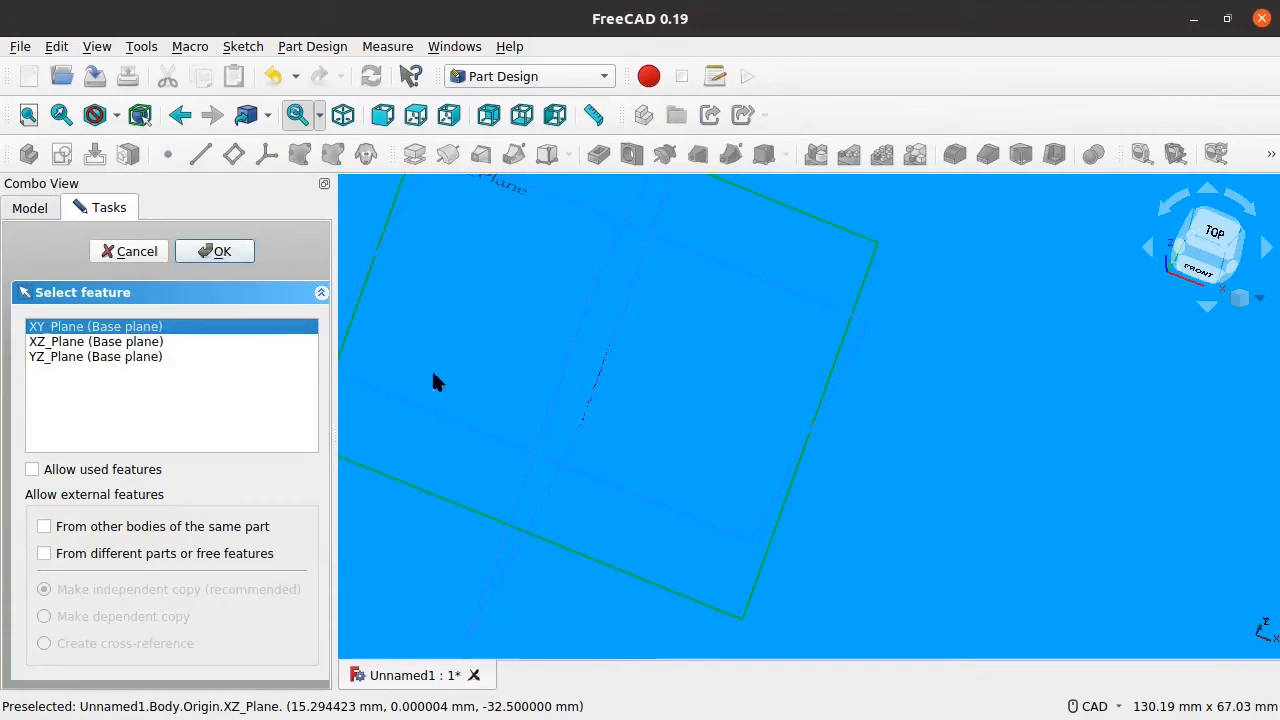
mouse_move(651, 472)
middle_mouse_down()
mouse_move(891, 506)
mouse_move(873, 536)
middle_mouse_up()
scroll(896, 432, "down", 4)
mouse_move(706, 438)
middle_mouse_down()
mouse_move(592, 516)
mouse_move(545, 498)
middle_mouse_up()
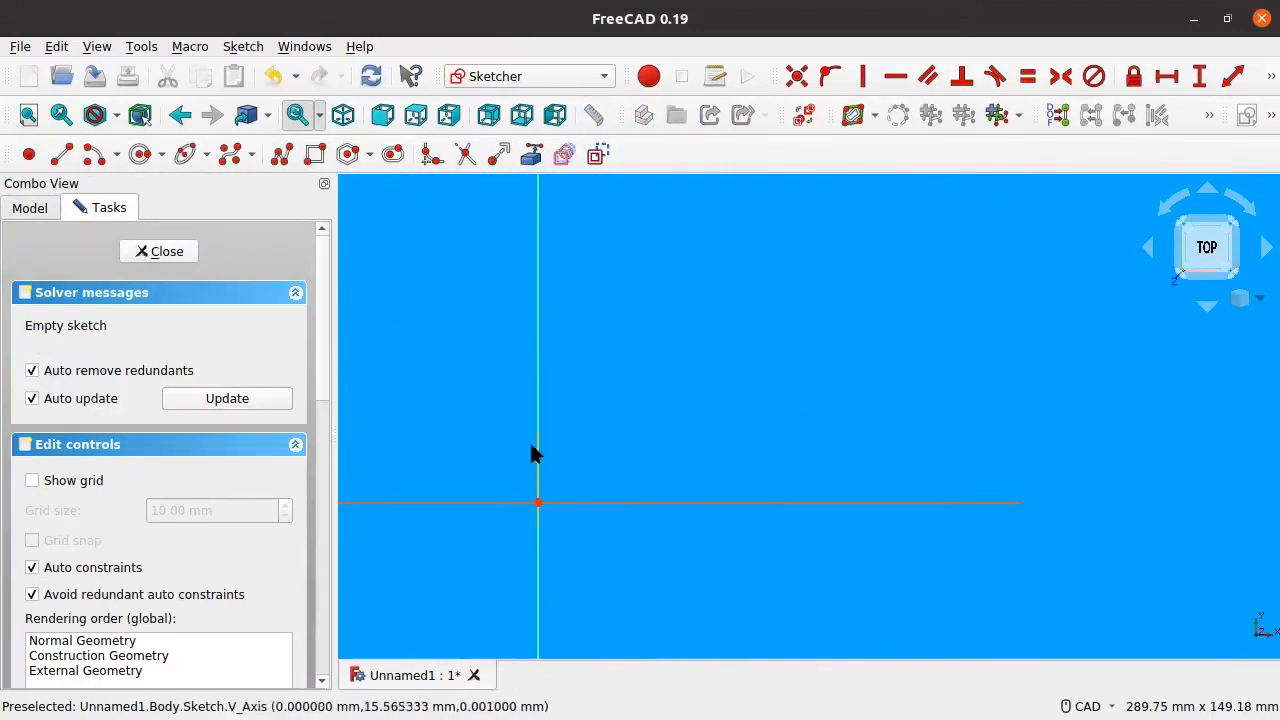
middle_click_drag(643, 531, 691, 520)
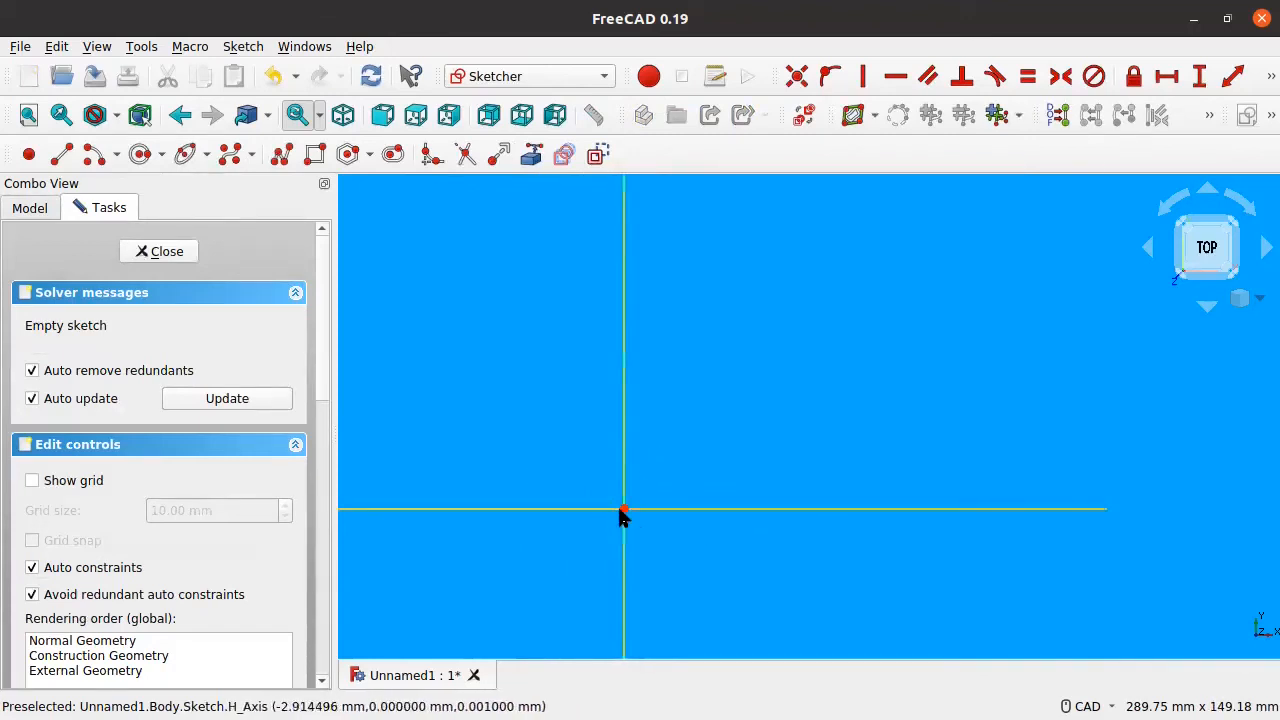
middle_click_drag(589, 458, 705, 433)
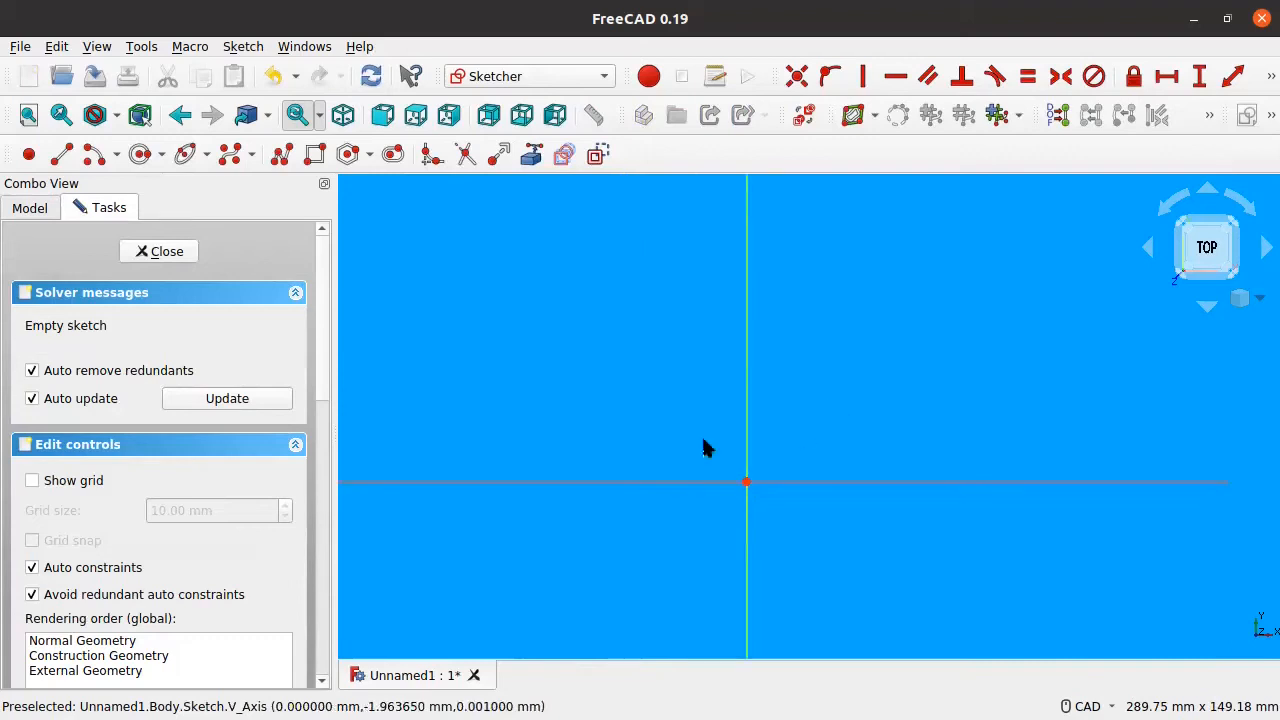
left_click(314, 156)
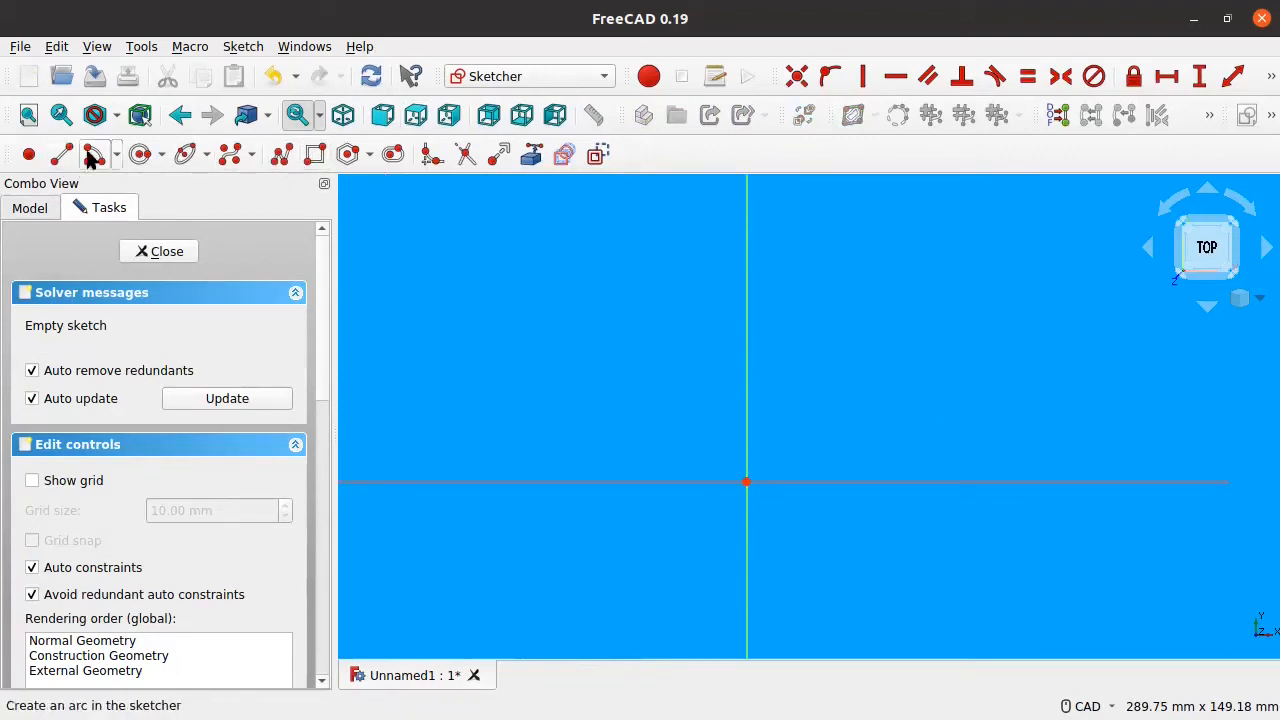
Step: Place a free point upper left and draw a slanted line across the vertical axis
left_click(567, 320)
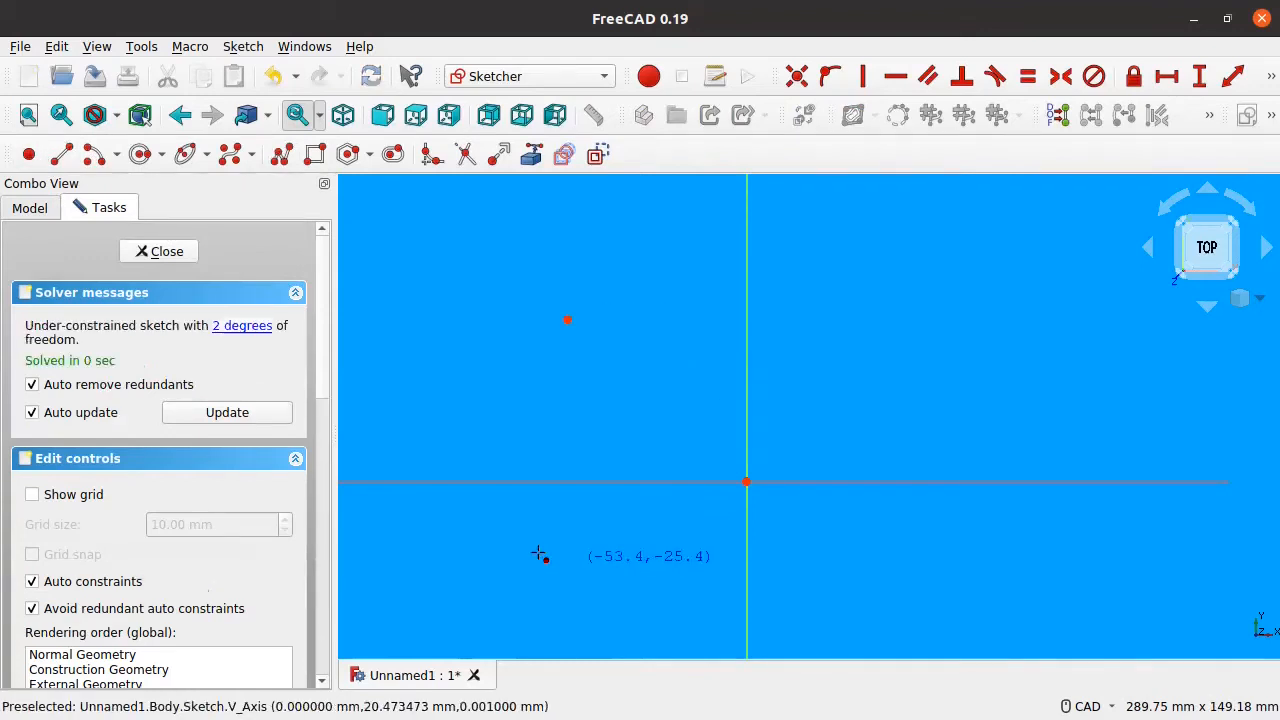
left_click(60, 152)
left_click(578, 354)
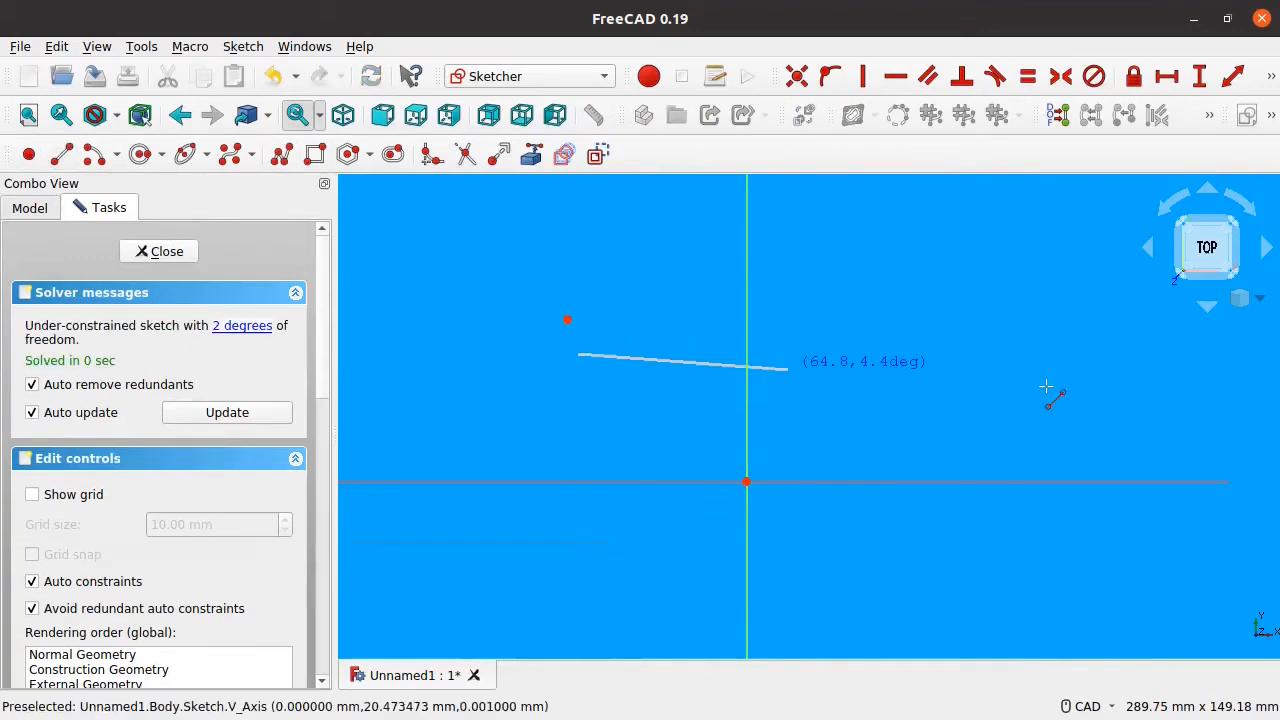
left_click(987, 401)
Step: Draw a circle below-left of the origin and a small rectangle at upper left
left_click(140, 154)
left_click(542, 530)
left_click(610, 600)
left_click(315, 154)
left_click(402, 258)
left_click(516, 362)
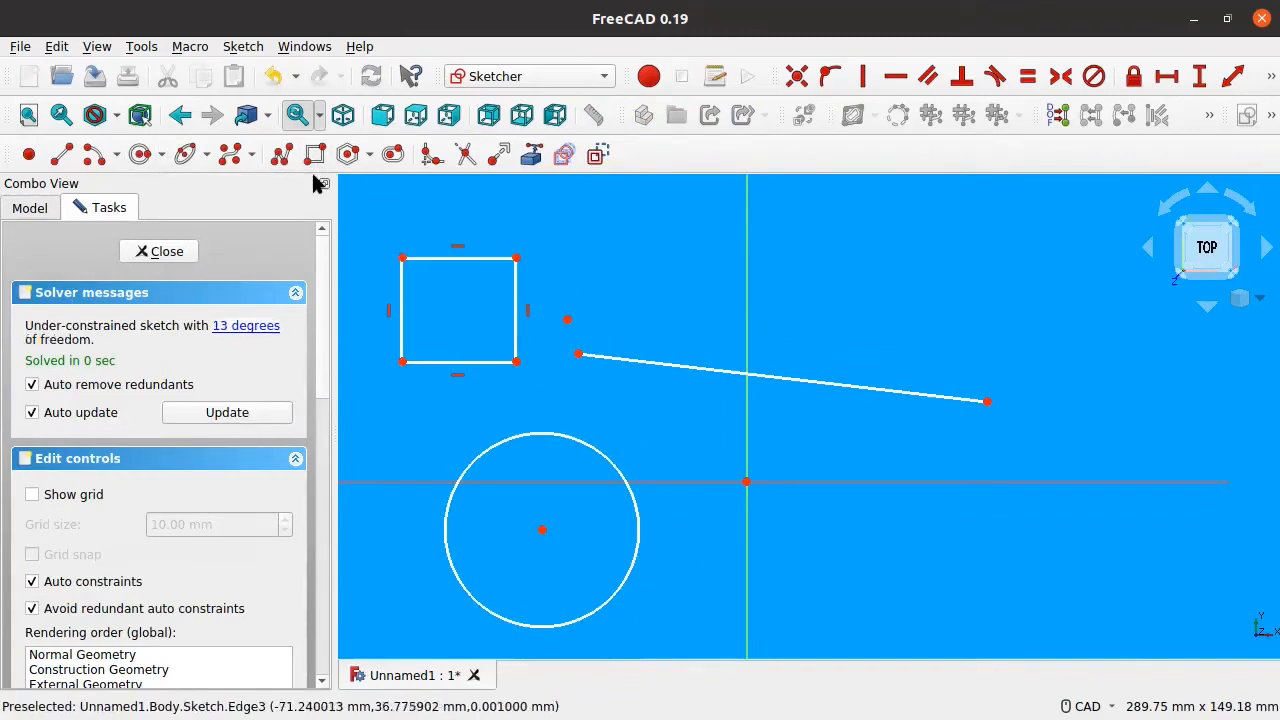
Step: Draw a four-corner polyline closed back to its start with a tangent arc
left_click(281, 154)
left_click(715, 295)
left_click(969, 492)
left_click(791, 598)
left_click(673, 430)
key("m")
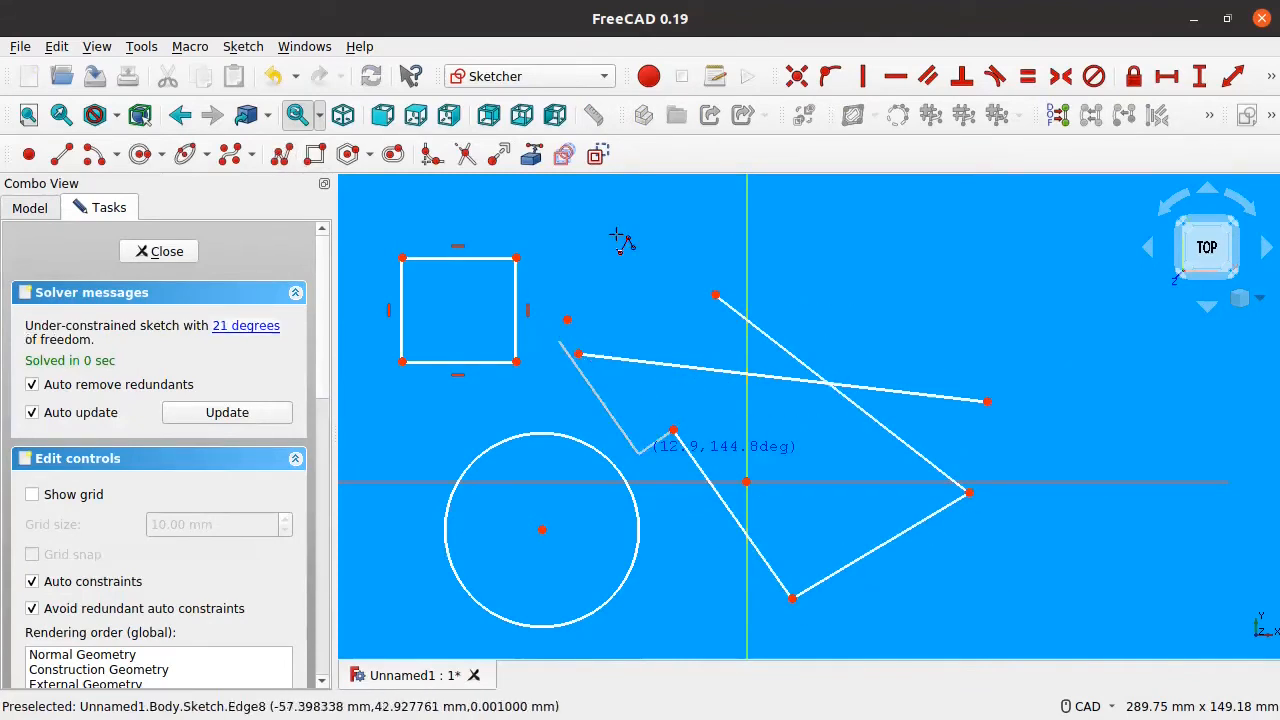
key("m")
key("m")
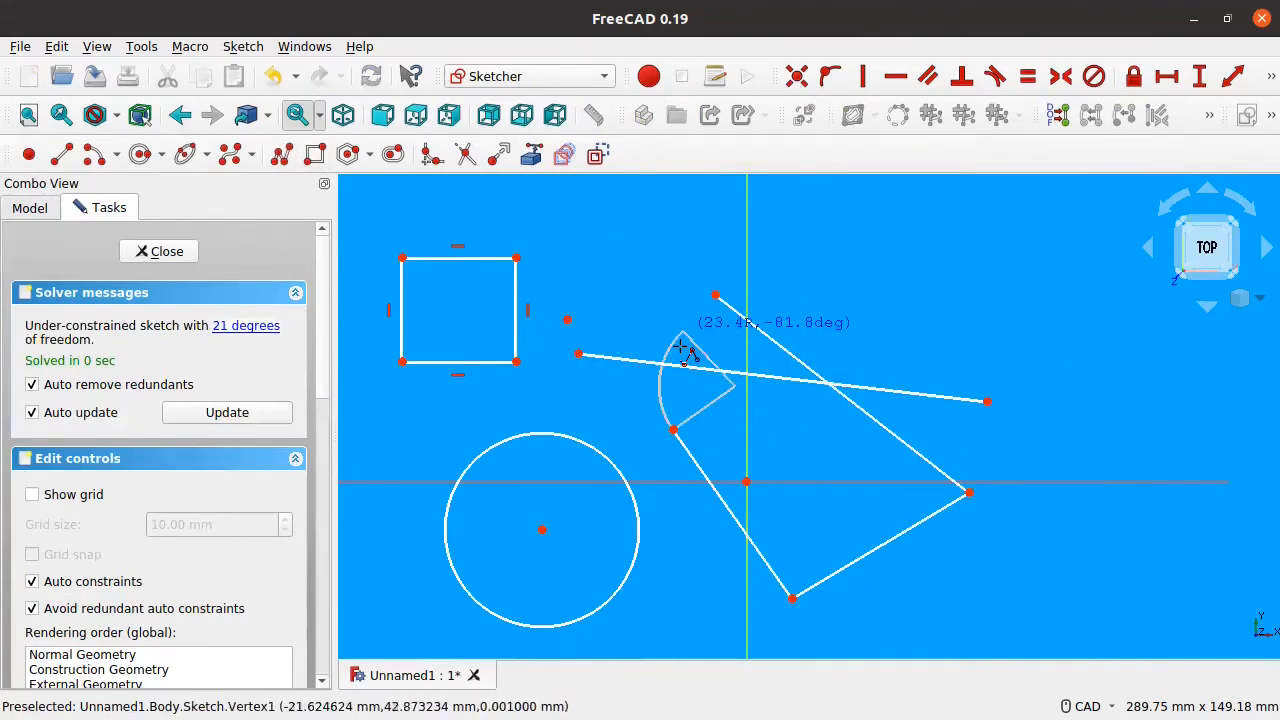
left_click(715, 295)
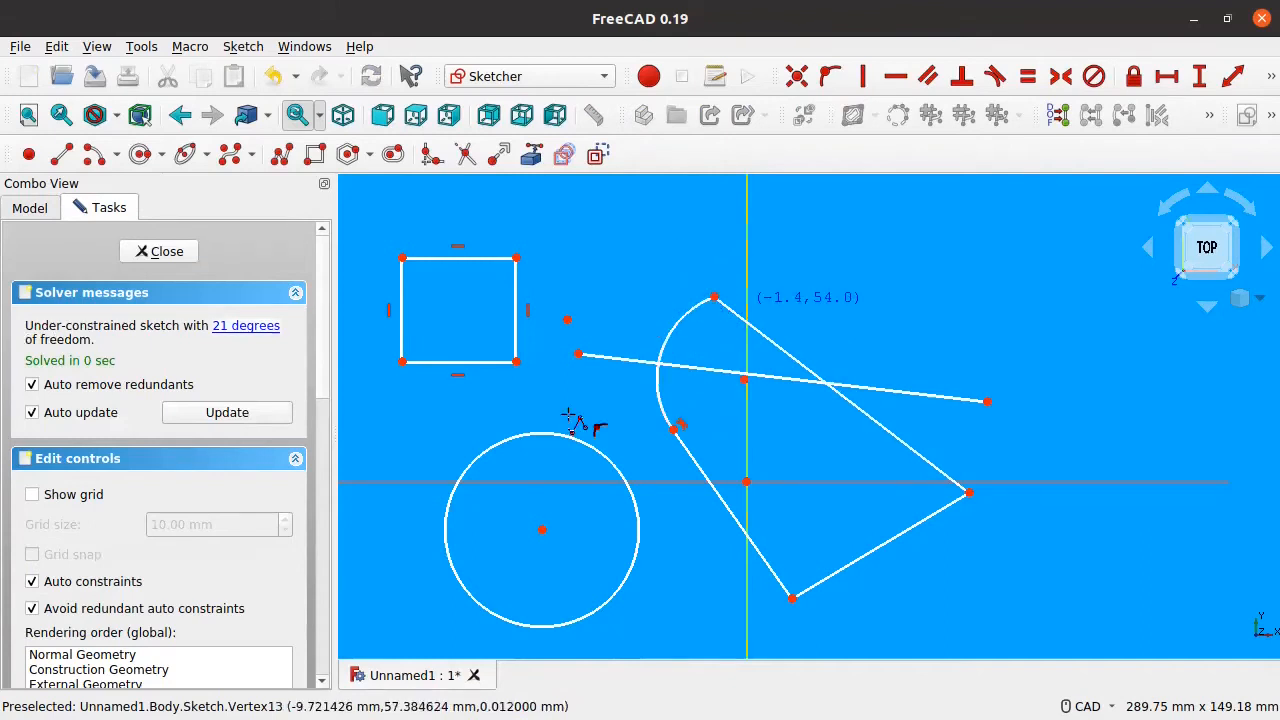
middle_click_drag(674, 443, 538, 430)
mouse_move(616, 343)
middle_mouse_down()
mouse_move(877, 443)
mouse_move(872, 427)
middle_mouse_up()
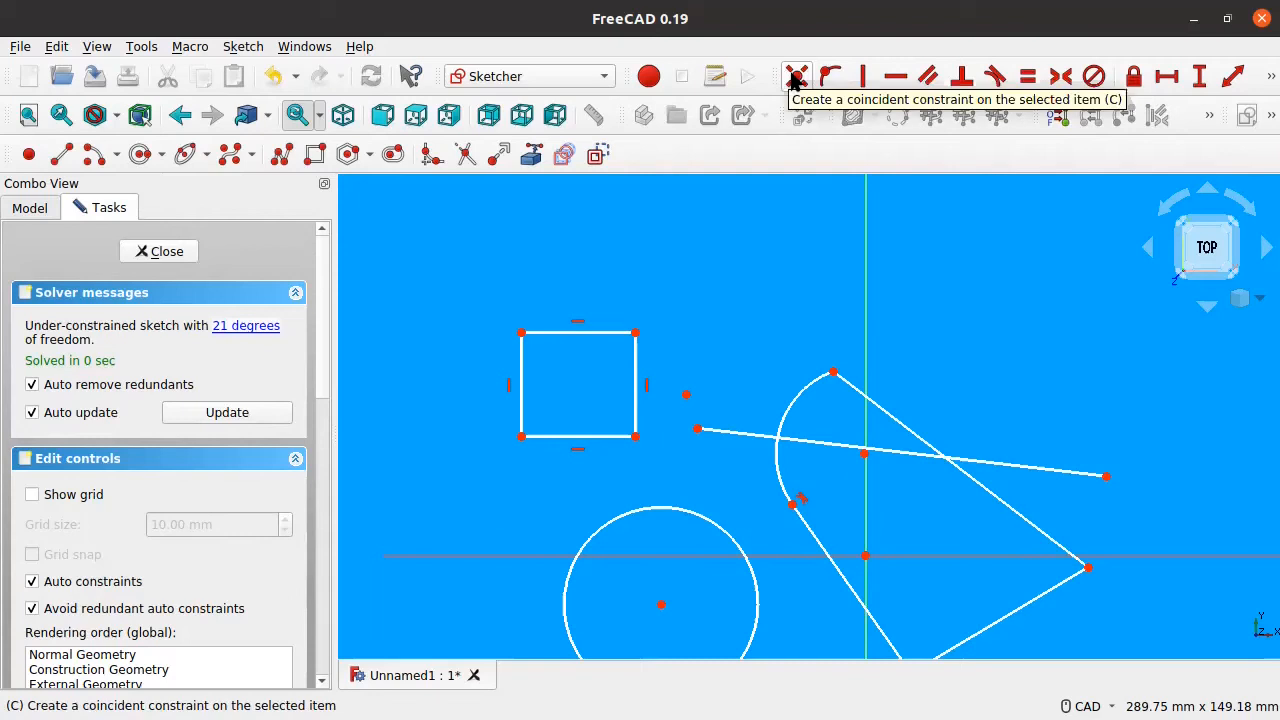
Step: Make the free point coincident with the line's left endpoint
left_click(687, 404)
left_click(796, 78)
mouse_move(712, 412)
left_mouse_down()
mouse_move(717, 394)
mouse_move(707, 398)
left_mouse_up()
Step: Make the line's left endpoint coincident with the rectangle's top-right corner
left_click(717, 388)
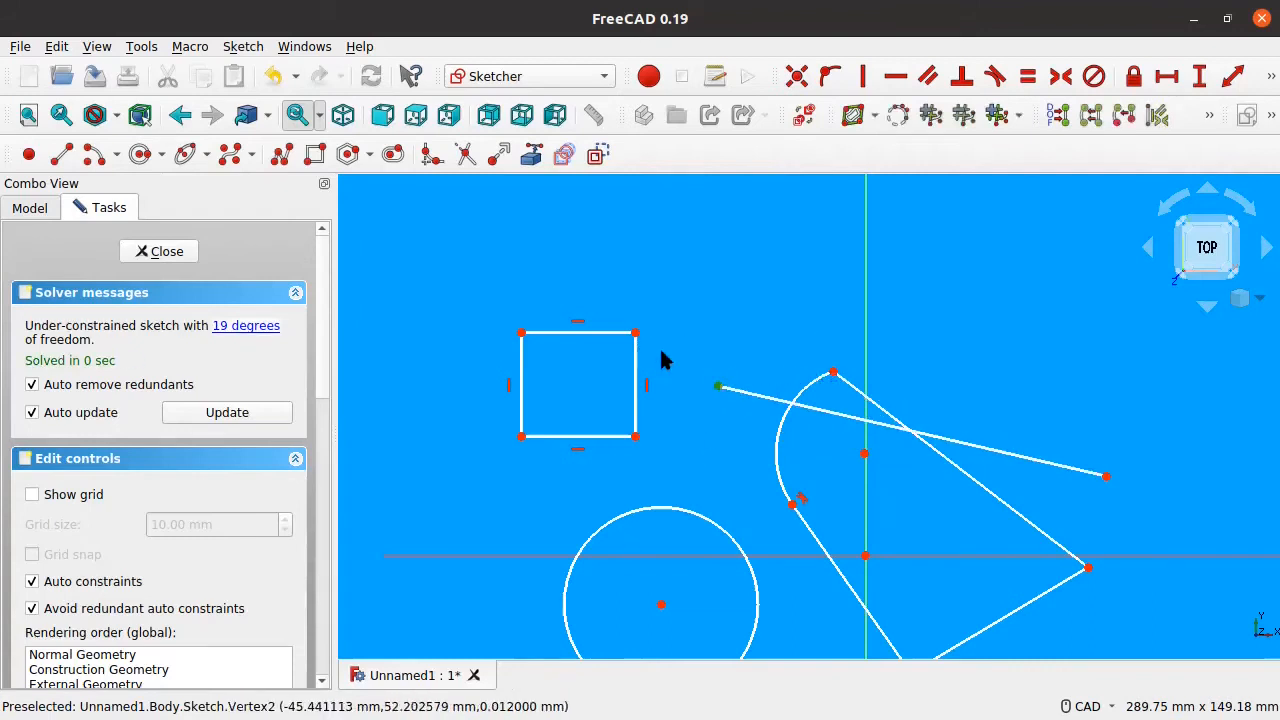
left_click(635, 333)
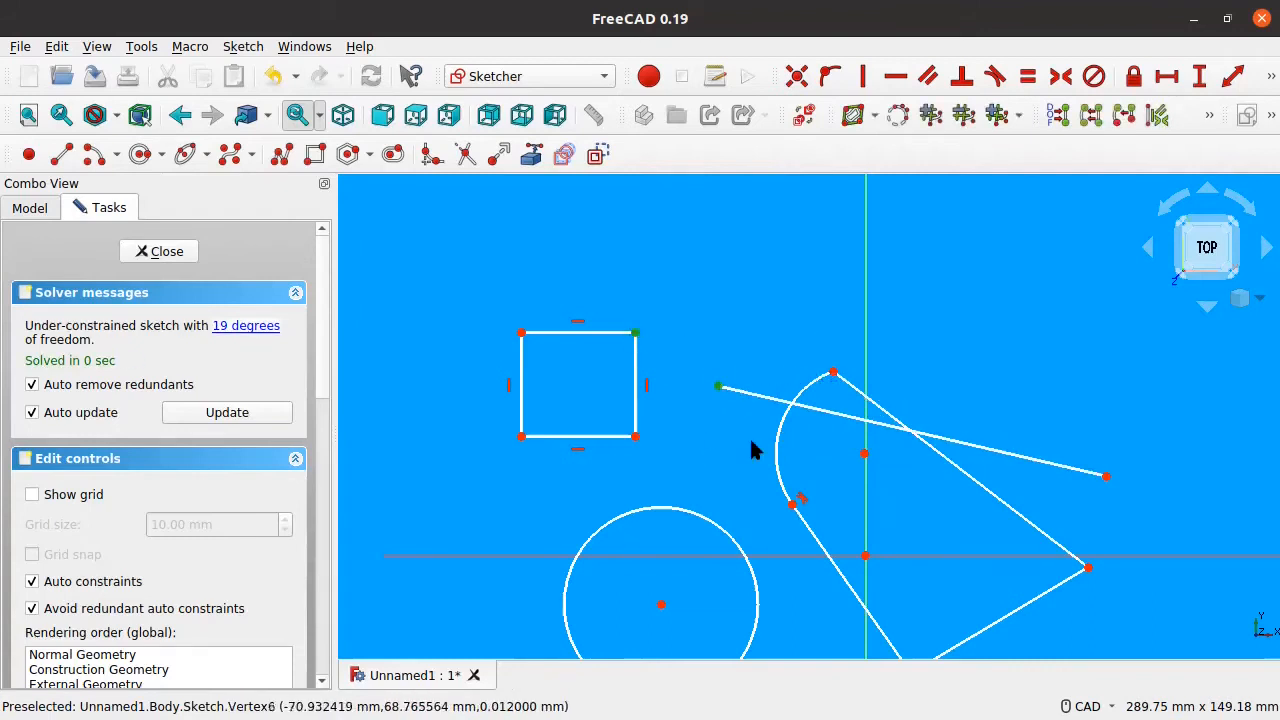
left_click(796, 78)
left_click_drag(669, 384, 667, 314)
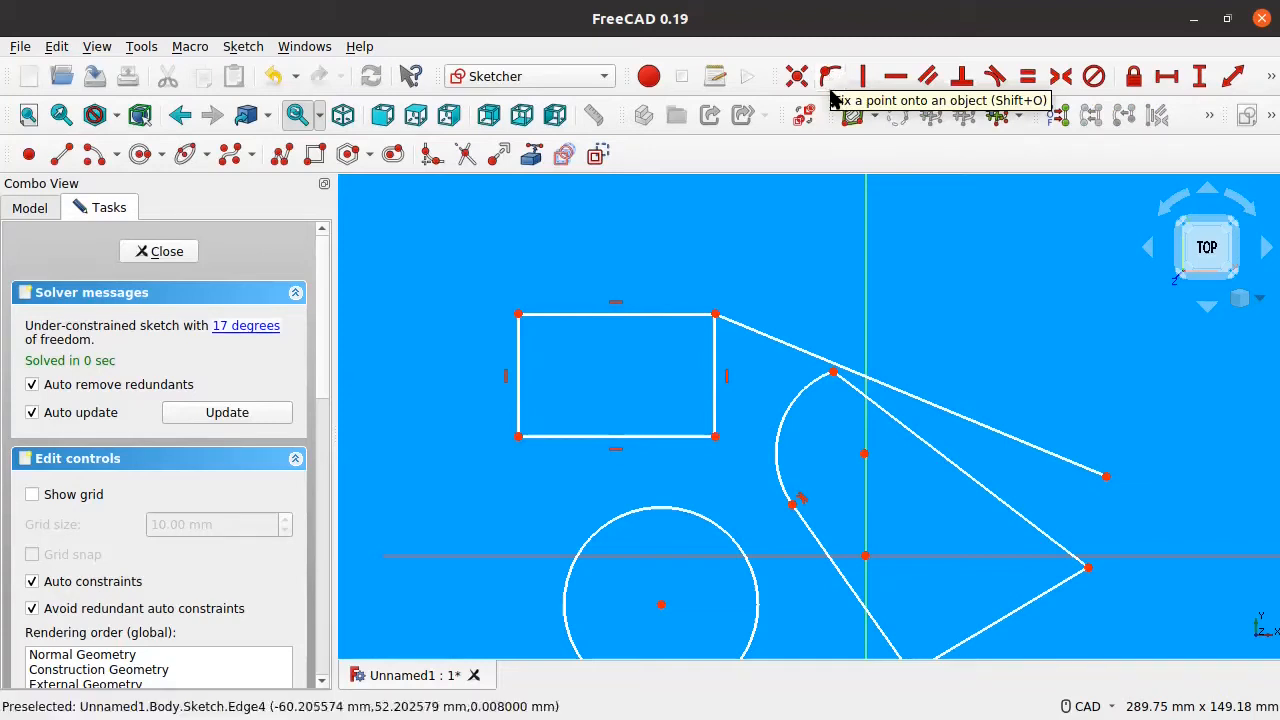
left_click(829, 76)
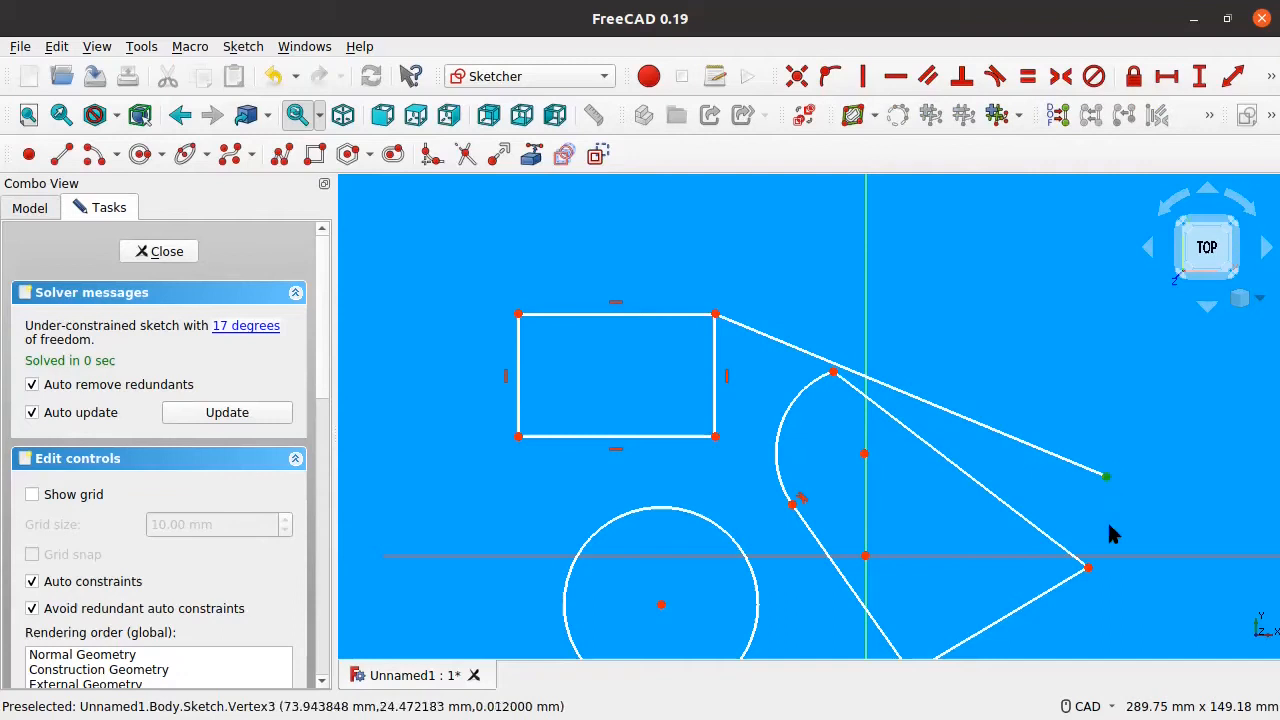
Step: Put the long line's right endpoint onto the slanted polyline edge with a point-on-object constraint
left_click(1104, 489)
left_click(1016, 513)
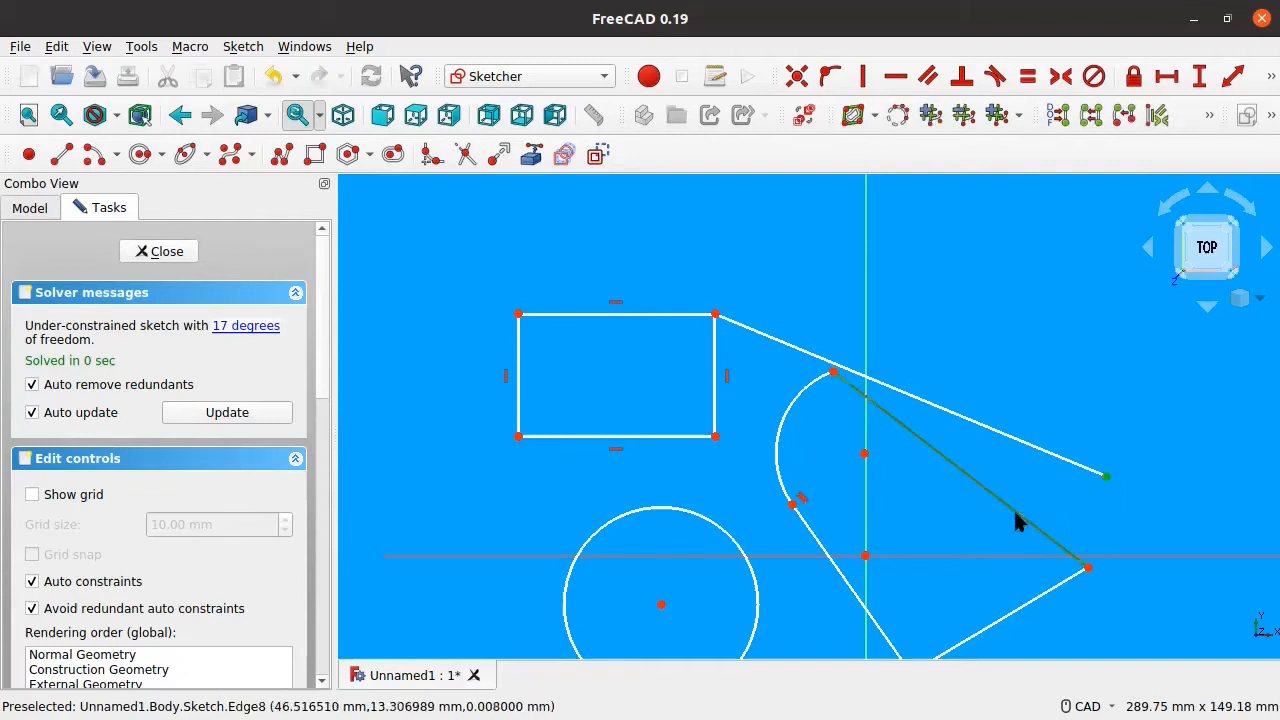
left_click(827, 86)
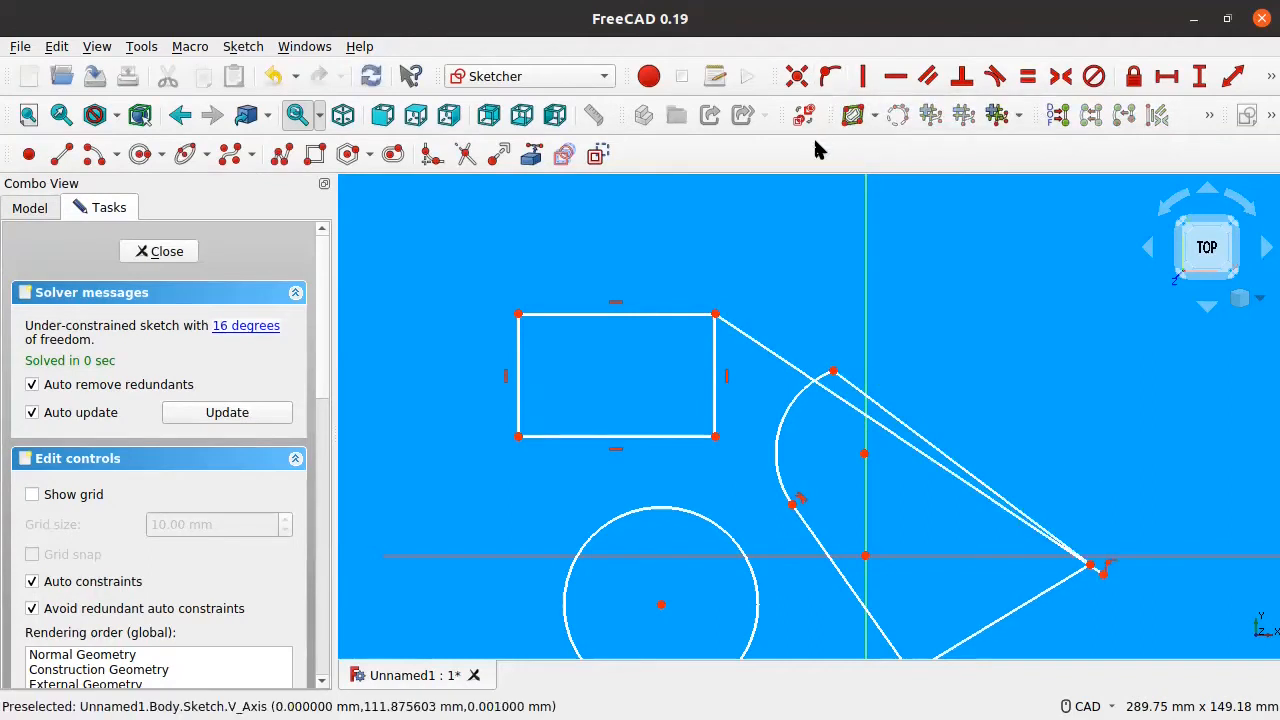
mouse_move(1103, 577)
left_mouse_down()
mouse_move(903, 429)
mouse_move(943, 451)
mouse_move(976, 325)
mouse_move(988, 332)
mouse_move(971, 399)
mouse_move(999, 360)
mouse_move(997, 283)
mouse_move(965, 303)
mouse_move(1023, 411)
mouse_move(1023, 362)
left_mouse_up()
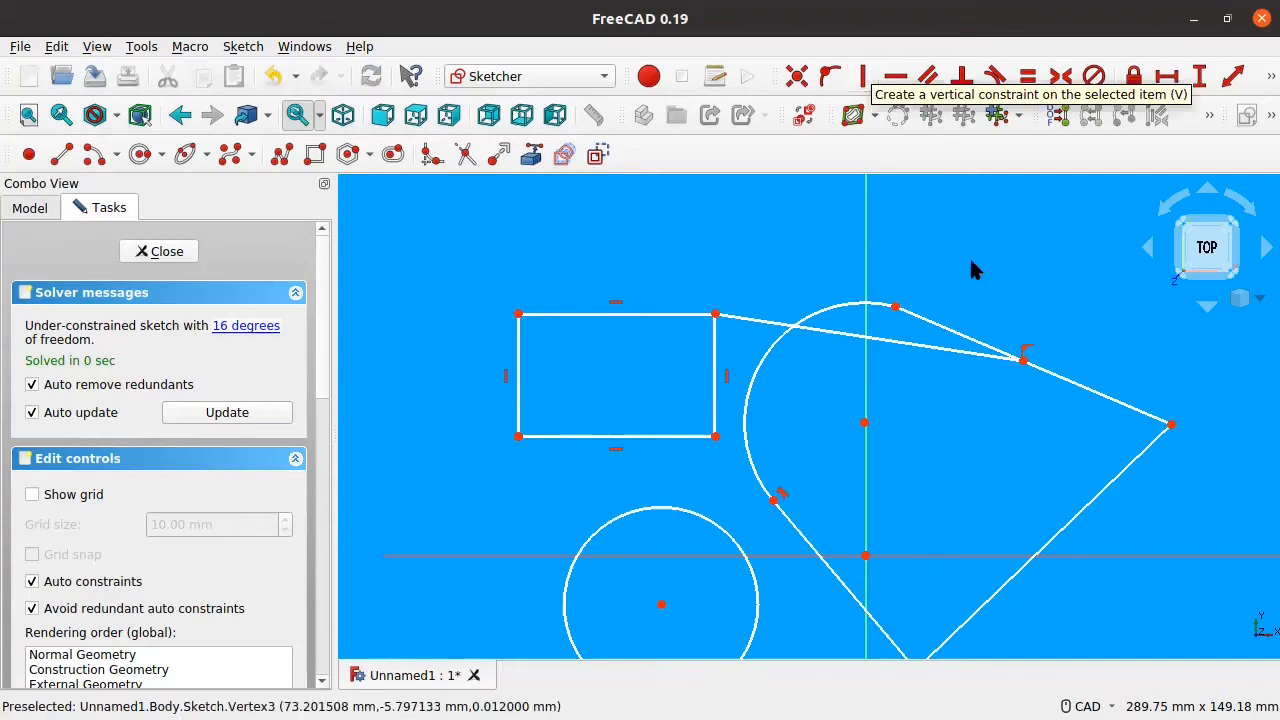
left_click(971, 340)
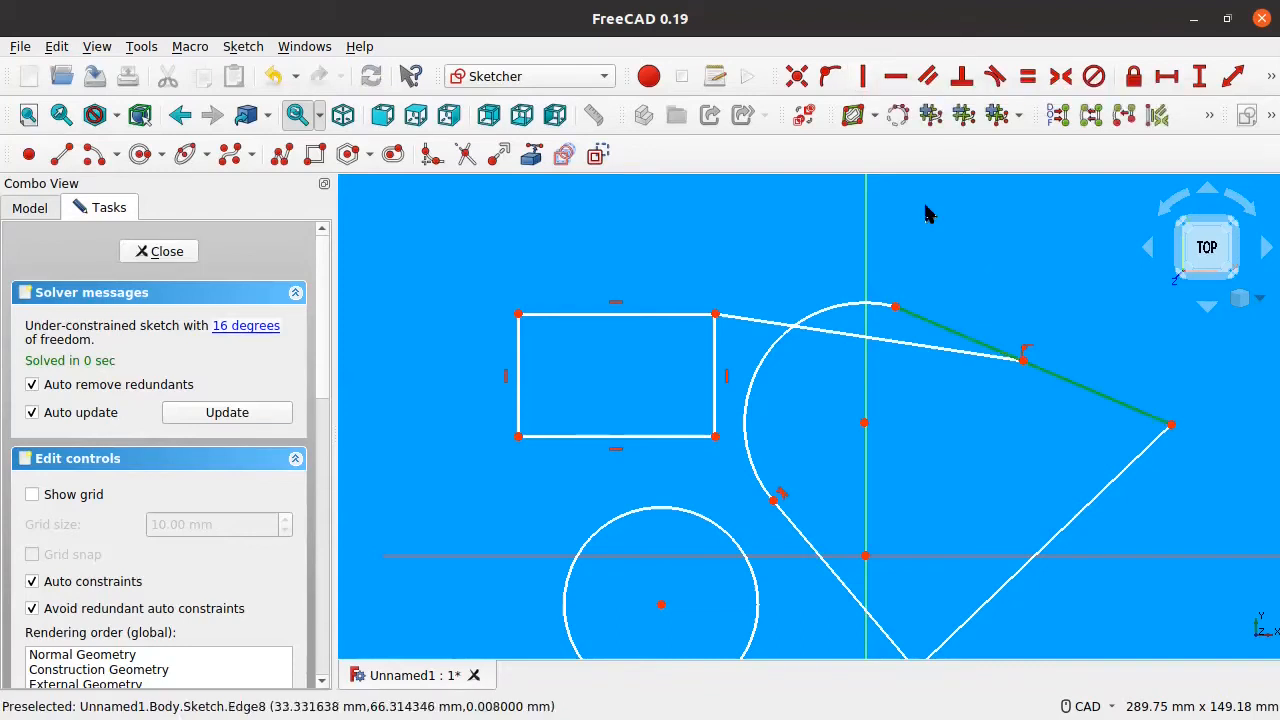
Step: Constrain the polyline's right edge vertical and drag it and the arc to reshape
left_click(864, 77)
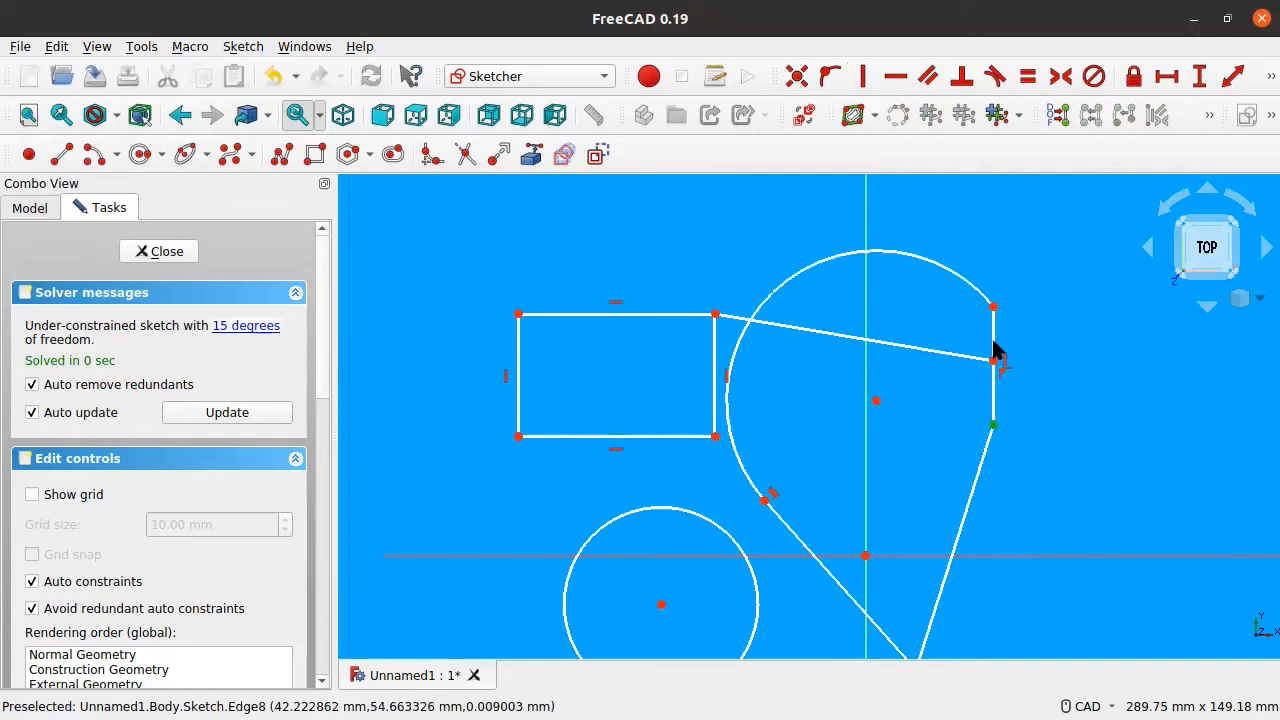
mouse_move(990, 360)
left_mouse_down()
mouse_move(968, 362)
mouse_move(1008, 358)
left_mouse_up()
left_click_drag(1008, 313, 1017, 252)
left_click_drag(1013, 438, 1015, 514)
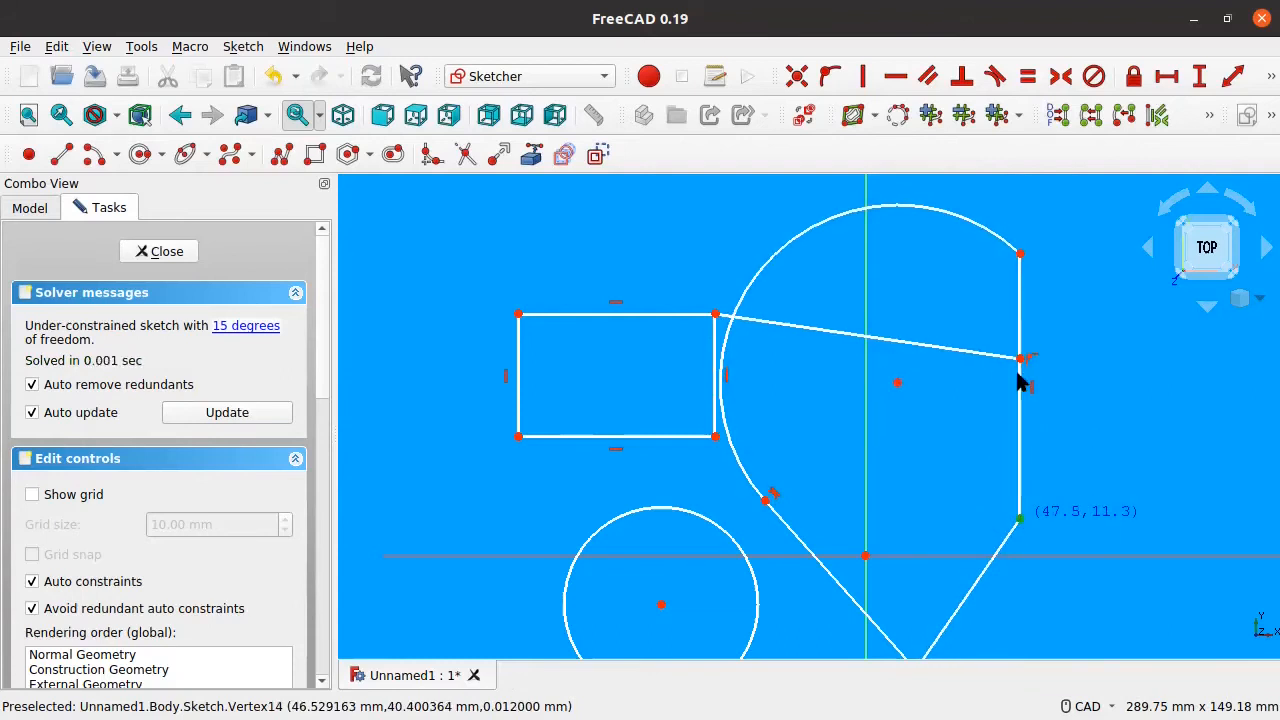
left_click_drag(1020, 357, 1011, 300)
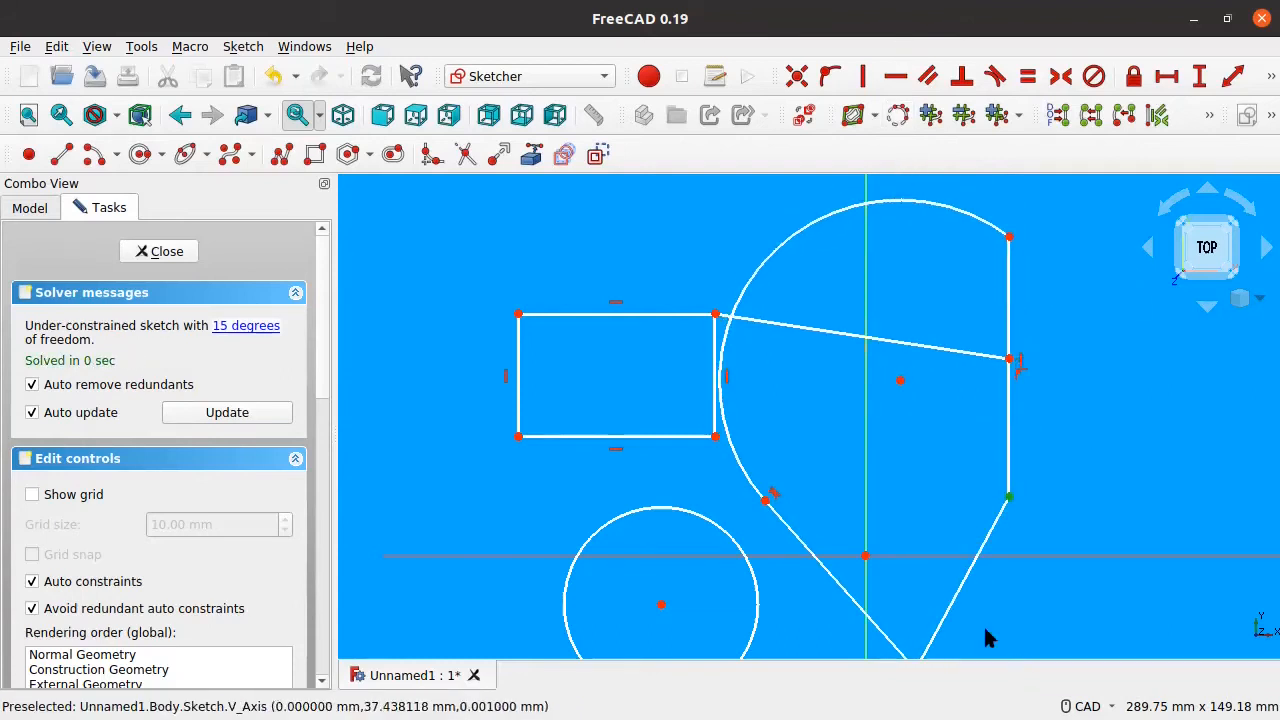
Step: Make the sloping bottom line horizontal and reposition the profile's corner and arc junction
left_click(965, 592)
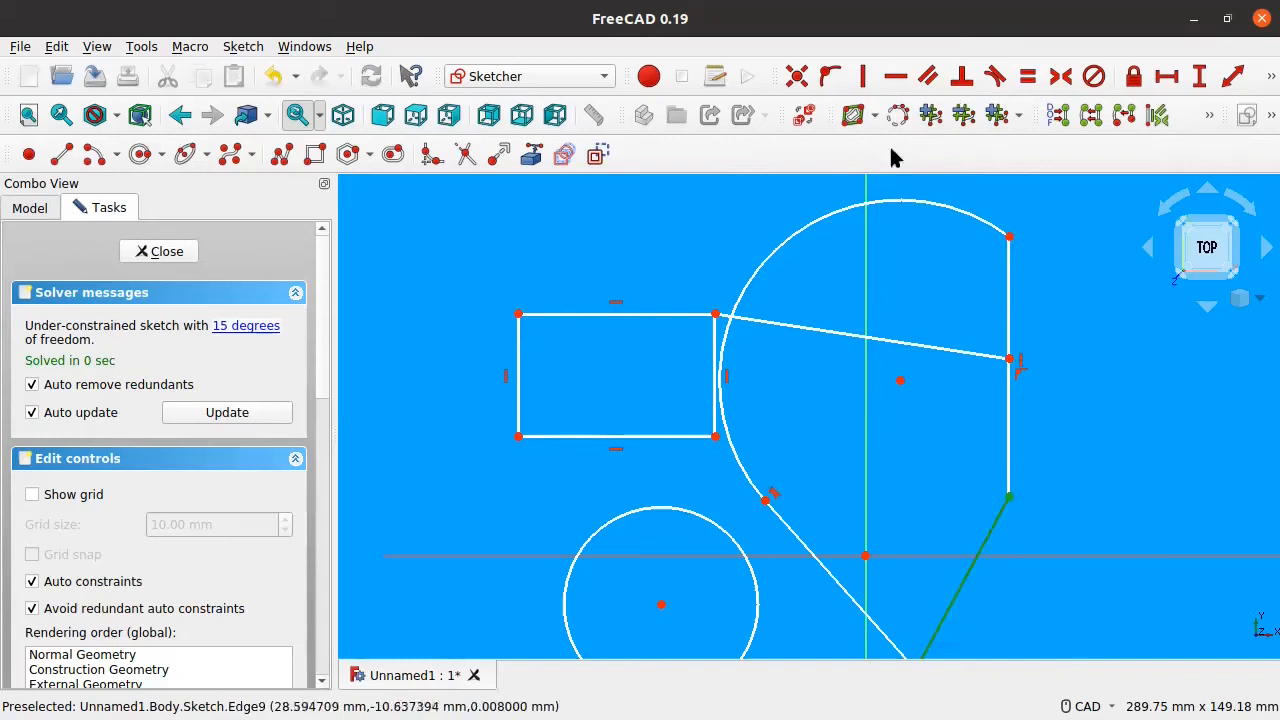
left_click(895, 77)
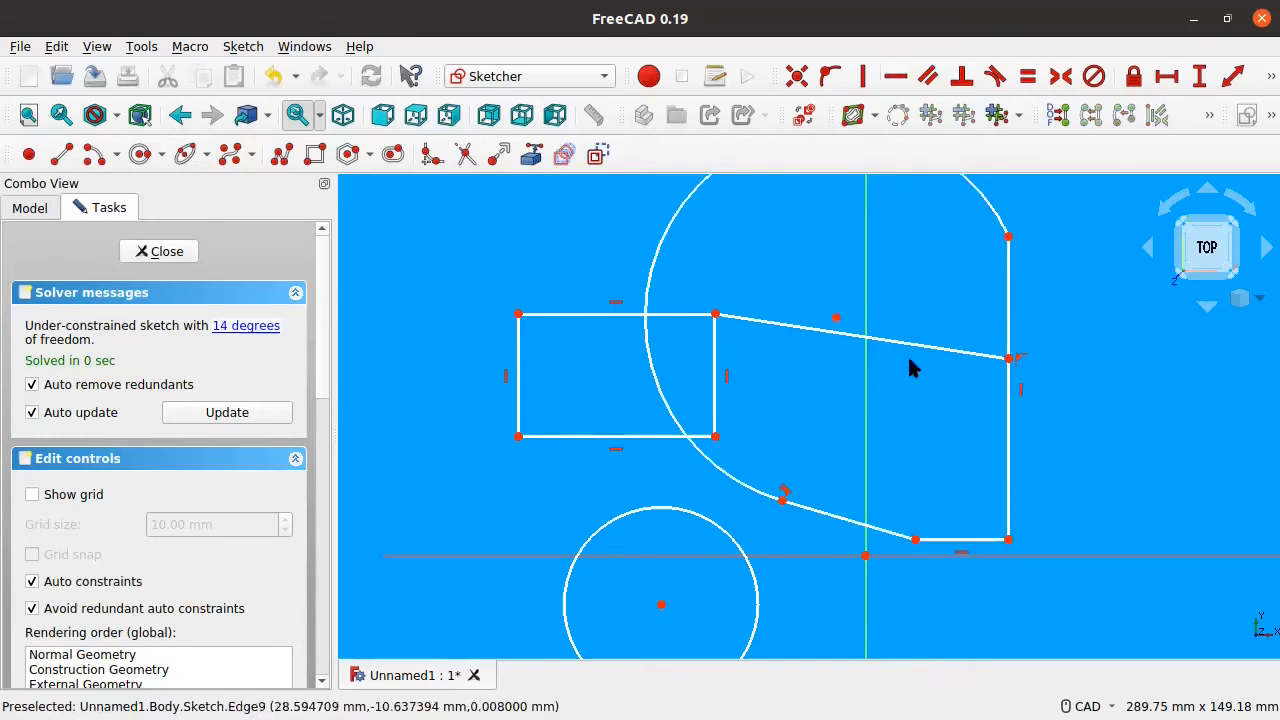
left_click_drag(915, 540, 829, 549)
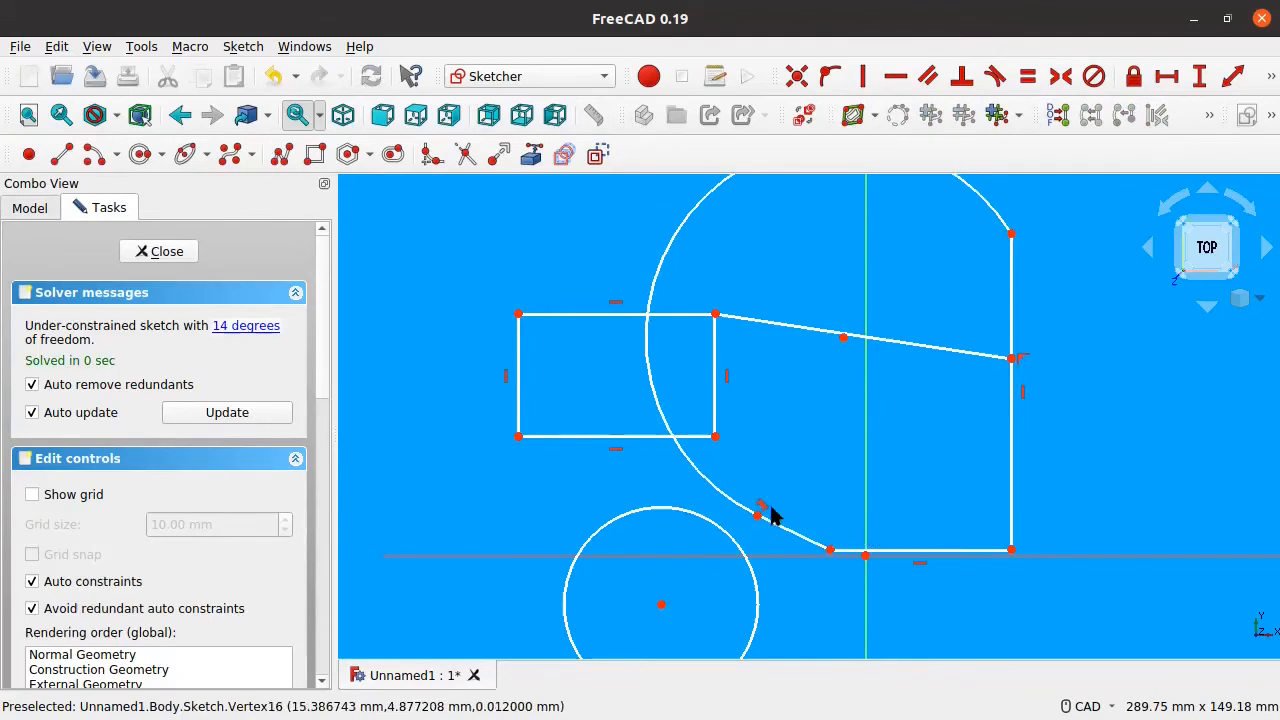
left_click_drag(760, 513, 777, 411)
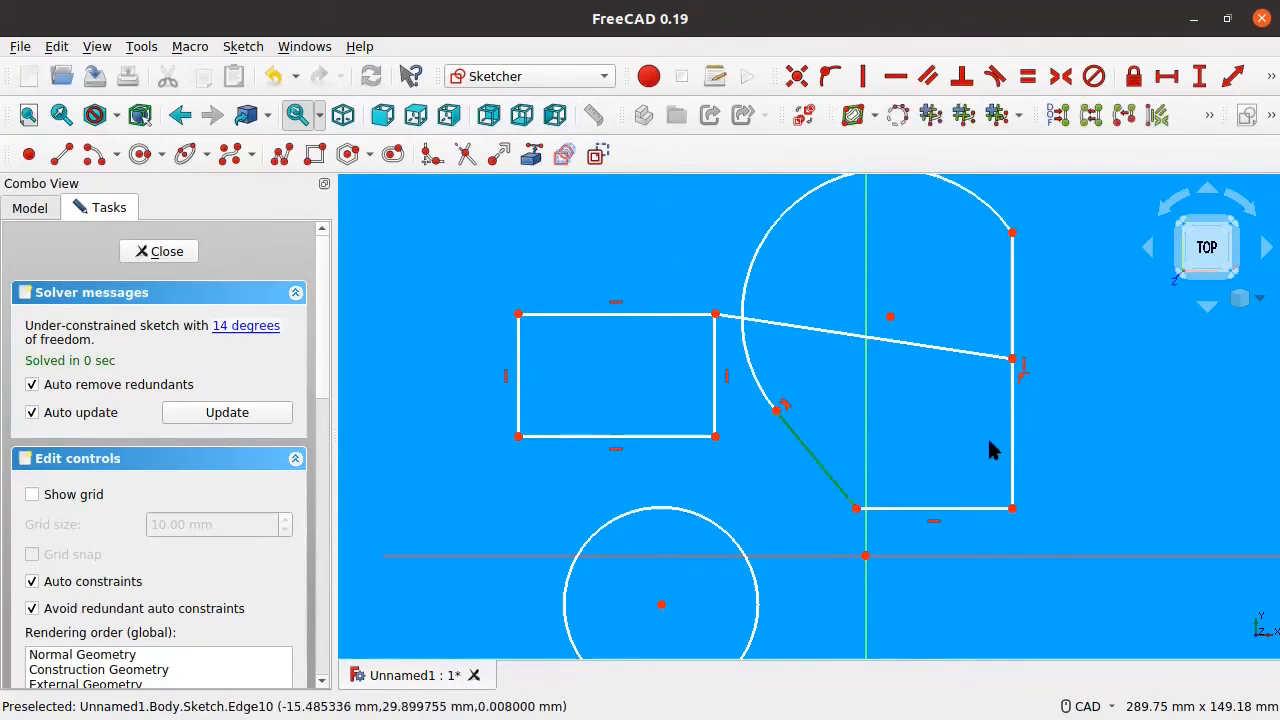
Step: Select the diagonal line below the arc together with the right vertical edge
left_click(819, 470)
left_click(1010, 474)
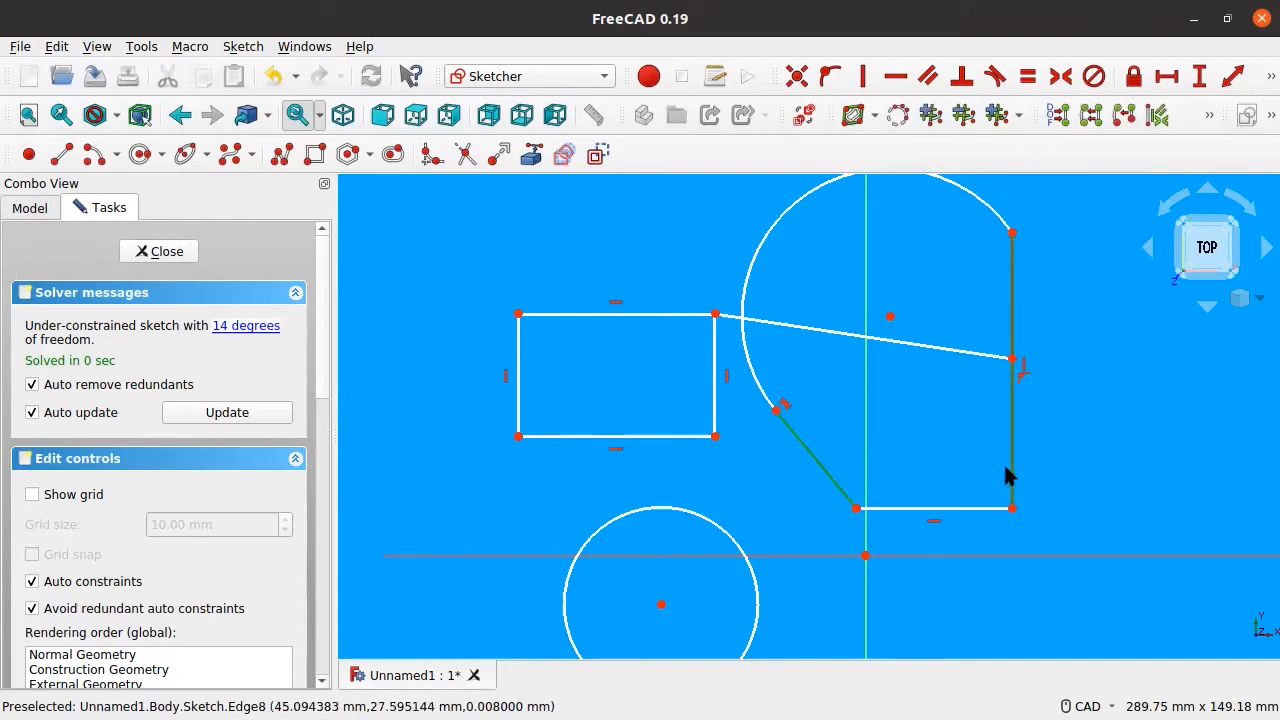
left_click(934, 478)
left_click(829, 486)
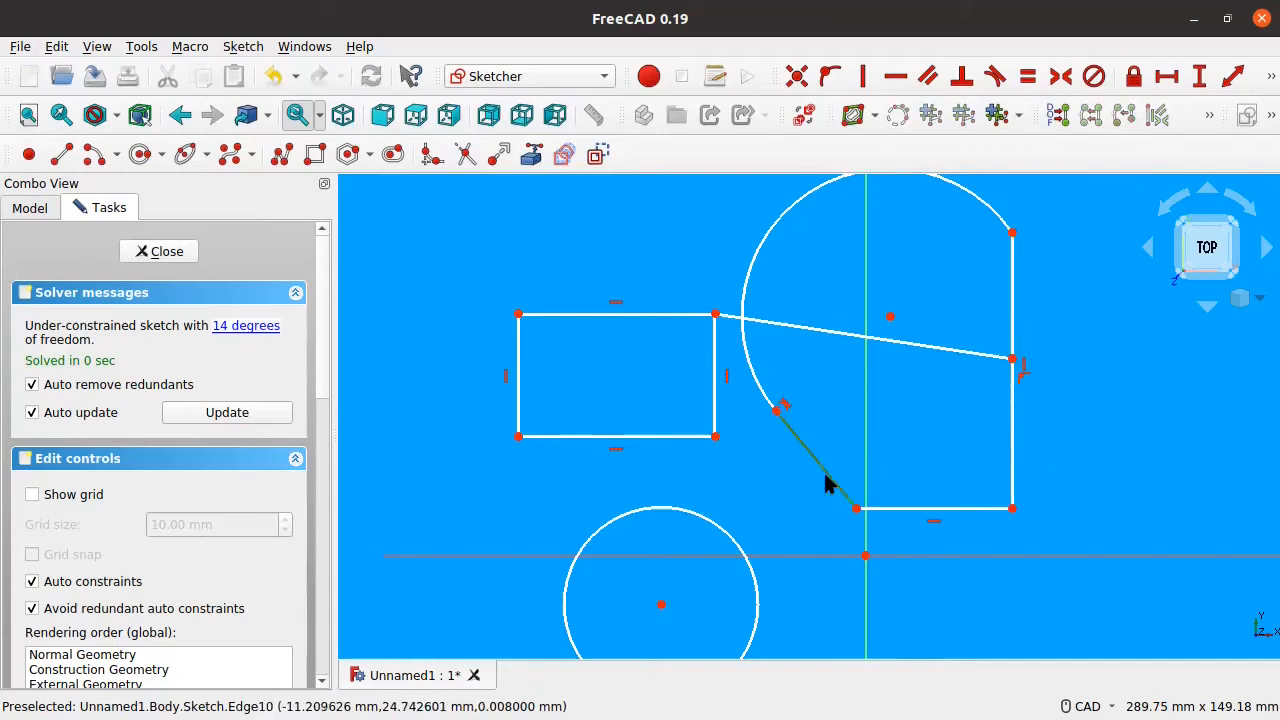
left_click(1012, 466)
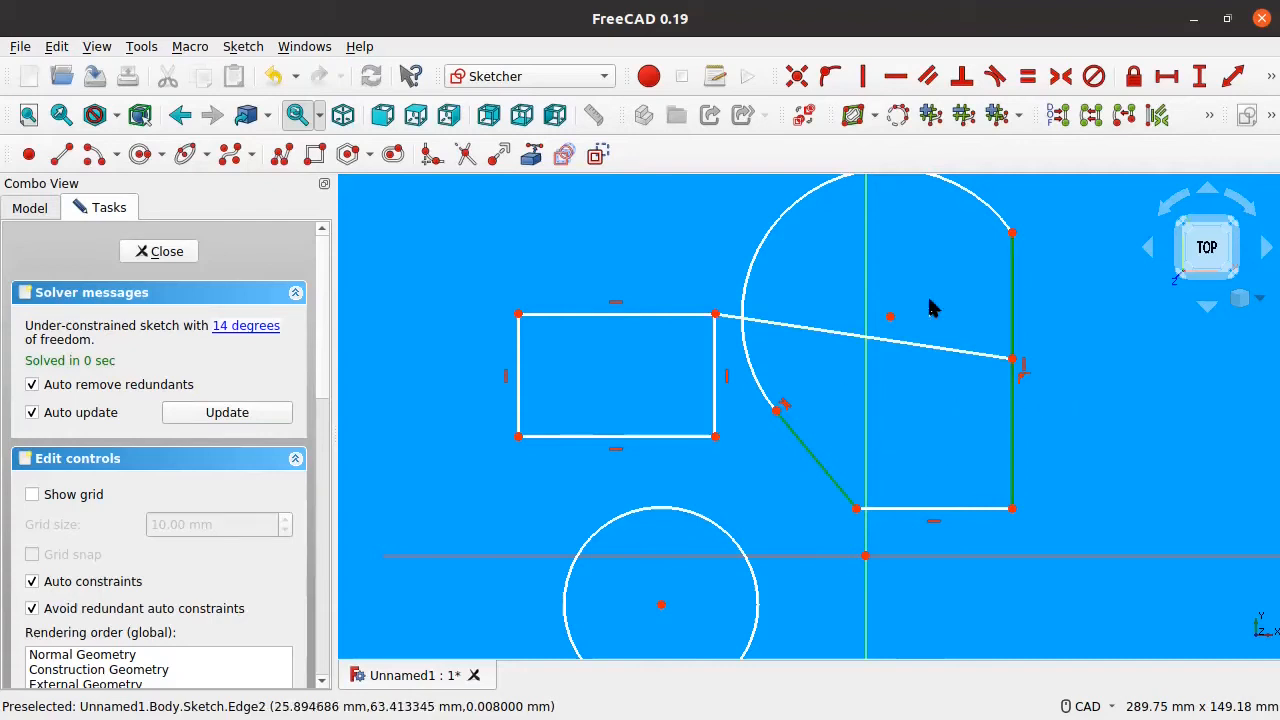
Step: Make the diagonal line parallel to the right edge and stretch the arc's end
left_click(927, 77)
left_click_drag(839, 412, 814, 403)
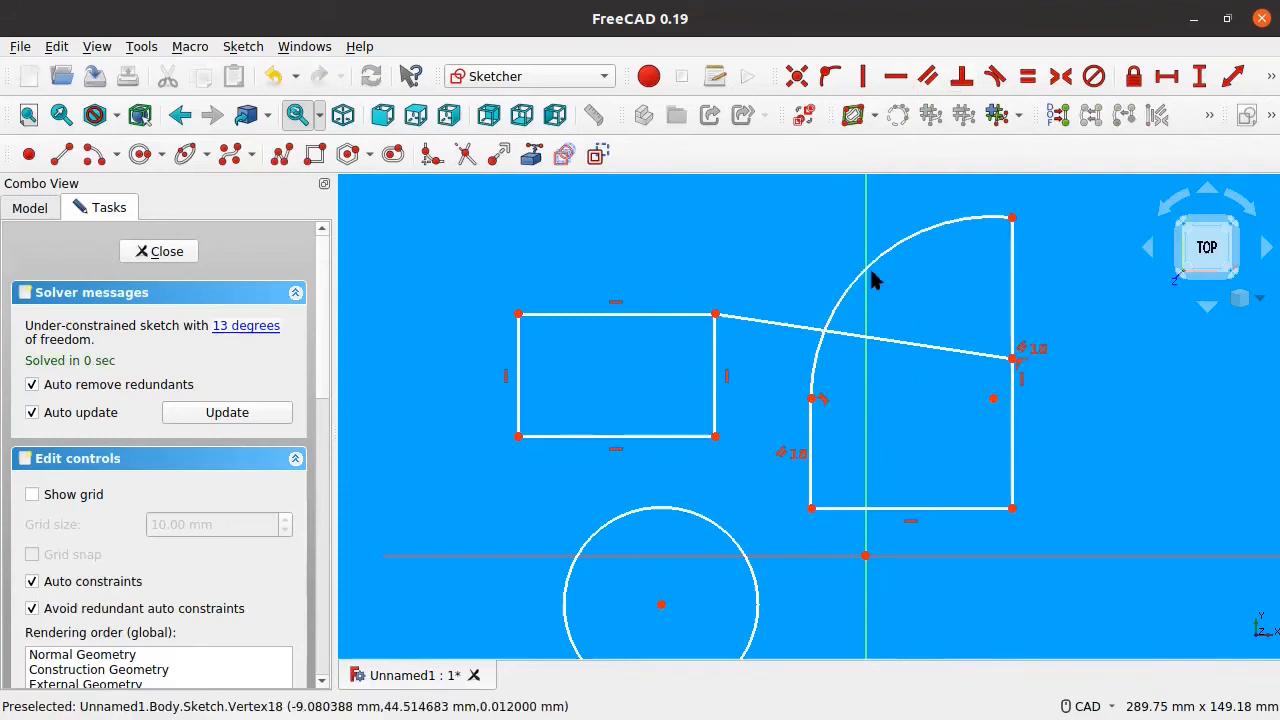
middle_click_drag(705, 447, 491, 434)
middle_click_drag(697, 343, 737, 383)
Step: Make the long line from the rectangle perpendicular to the profile's right edge
left_click(748, 376)
left_click(822, 330)
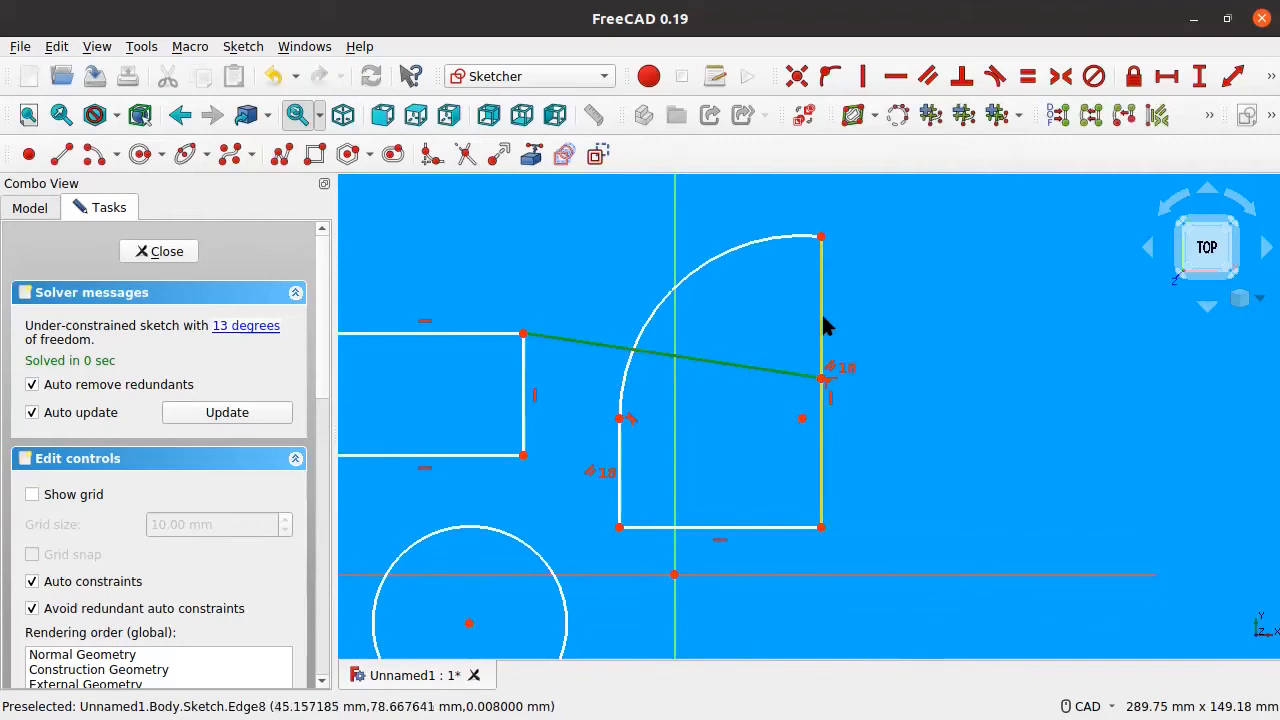
left_click(961, 82)
Step: Drag the rectangle's edges and top-left corner to test the perpendicular constraint
left_click_drag(754, 376, 771, 340)
middle_click_drag(598, 460, 988, 435)
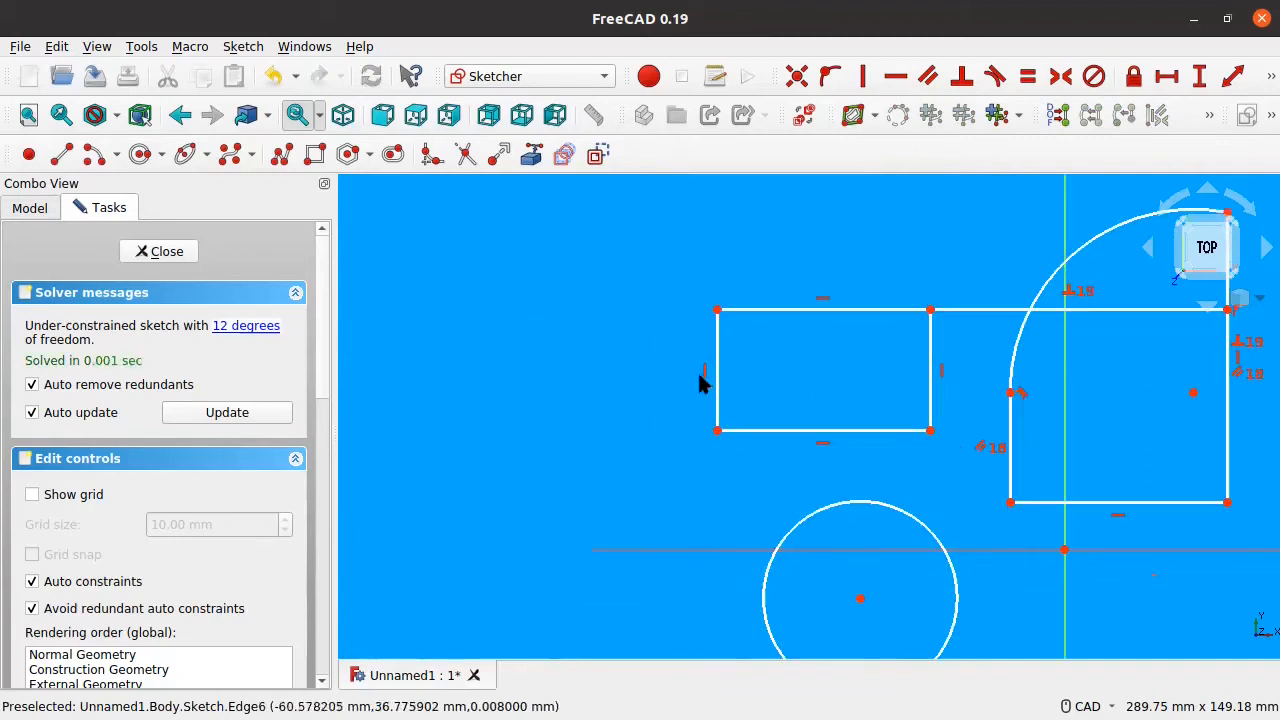
left_click_drag(717, 400, 771, 396)
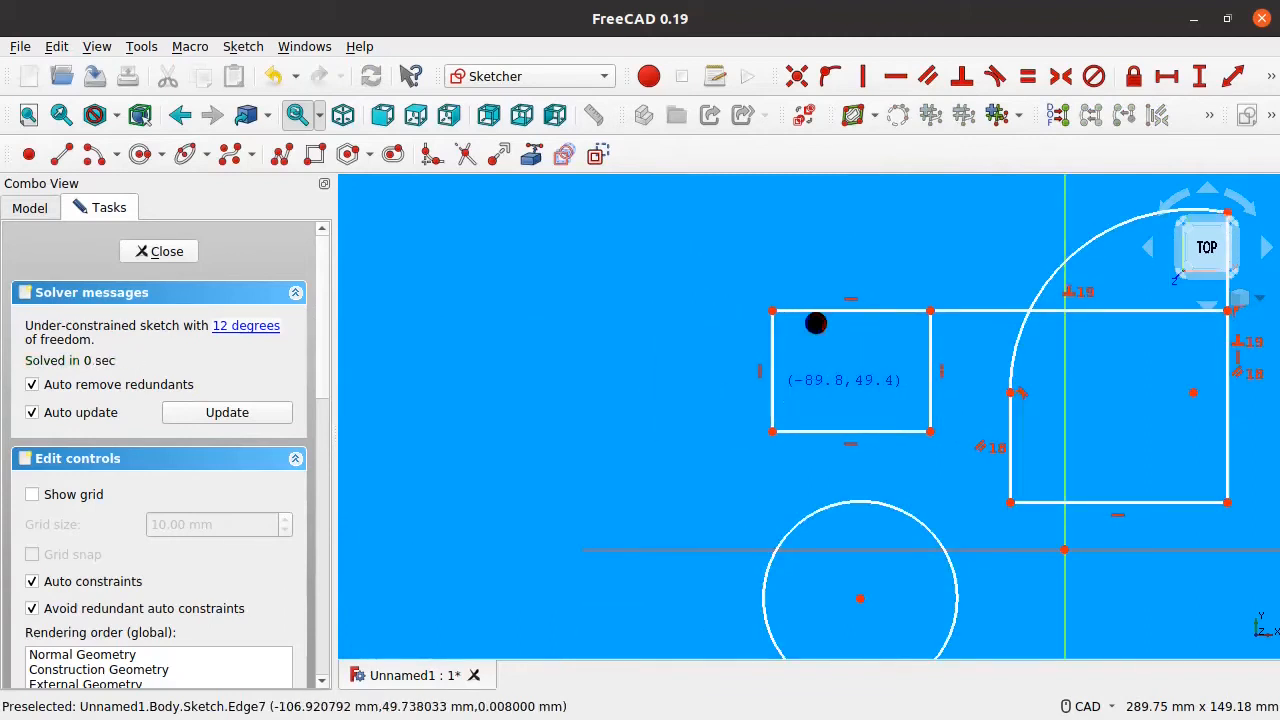
left_click_drag(820, 312, 832, 338)
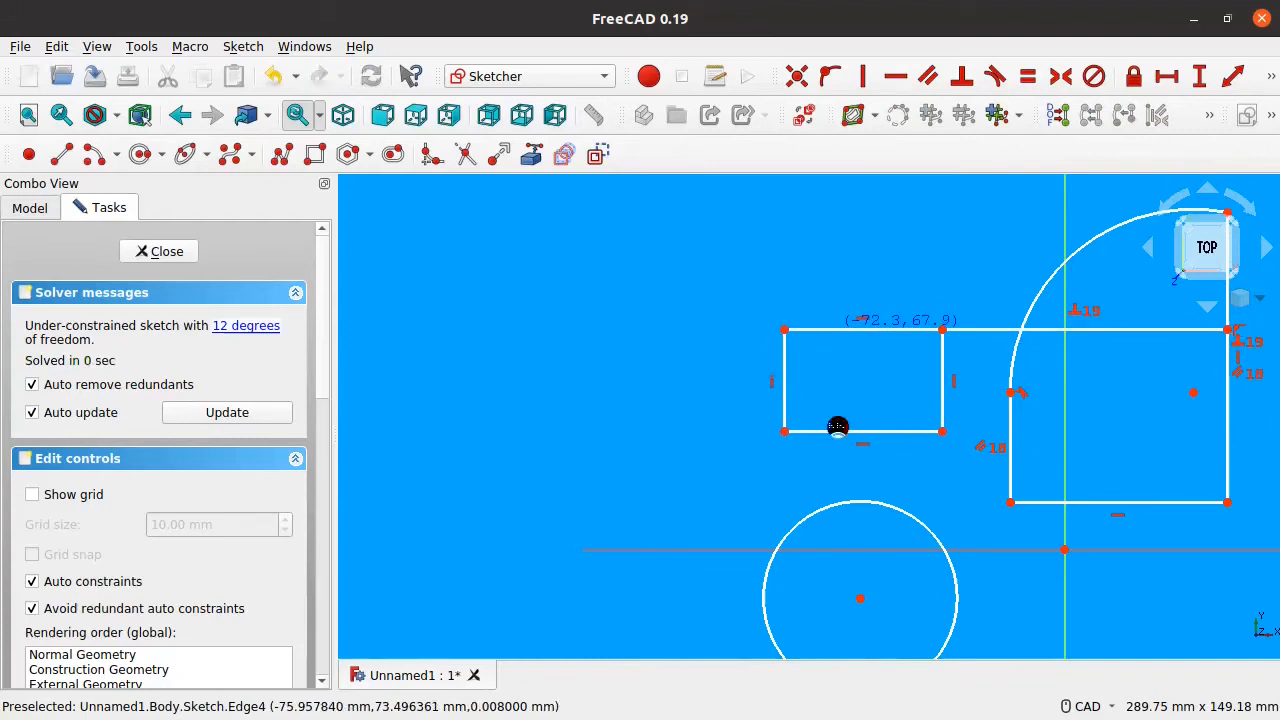
left_click_drag(834, 432, 832, 449)
left_click_drag(778, 414, 816, 414)
left_click_drag(812, 329, 795, 327)
mouse_move(860, 349)
middle_mouse_down()
mouse_move(623, 351)
mouse_move(628, 368)
middle_mouse_up()
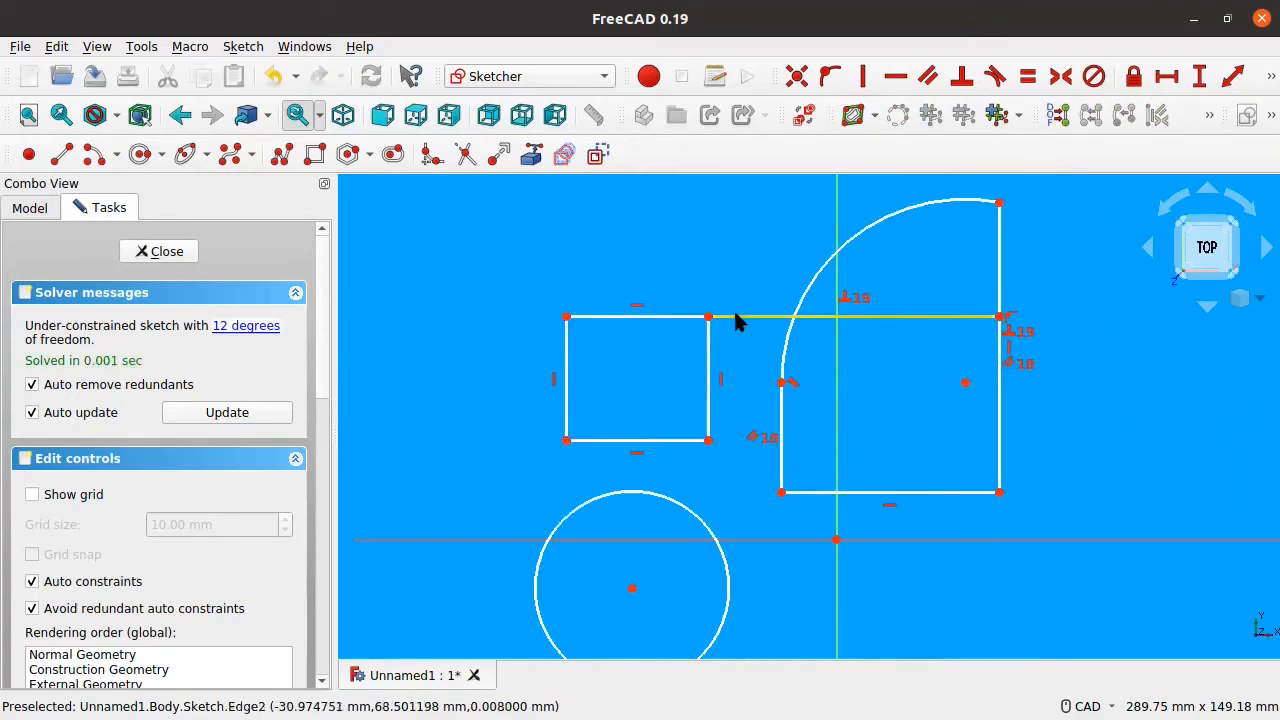
Step: Reshape the small rectangle by dragging its top edge, left edge and top-right corner
mouse_move(683, 332)
left_mouse_down()
mouse_move(678, 345)
mouse_move(707, 345)
mouse_move(688, 335)
left_mouse_up()
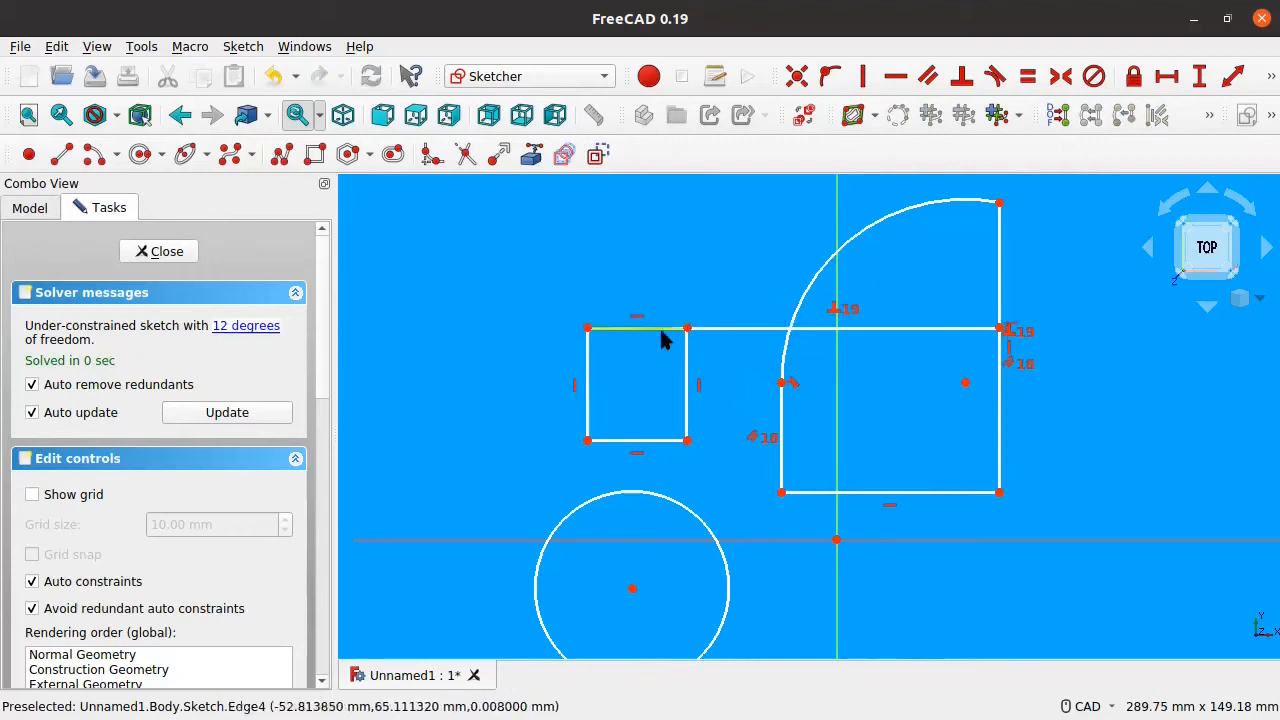
mouse_move(687, 330)
left_mouse_down()
mouse_move(714, 345)
mouse_move(698, 314)
left_mouse_up()
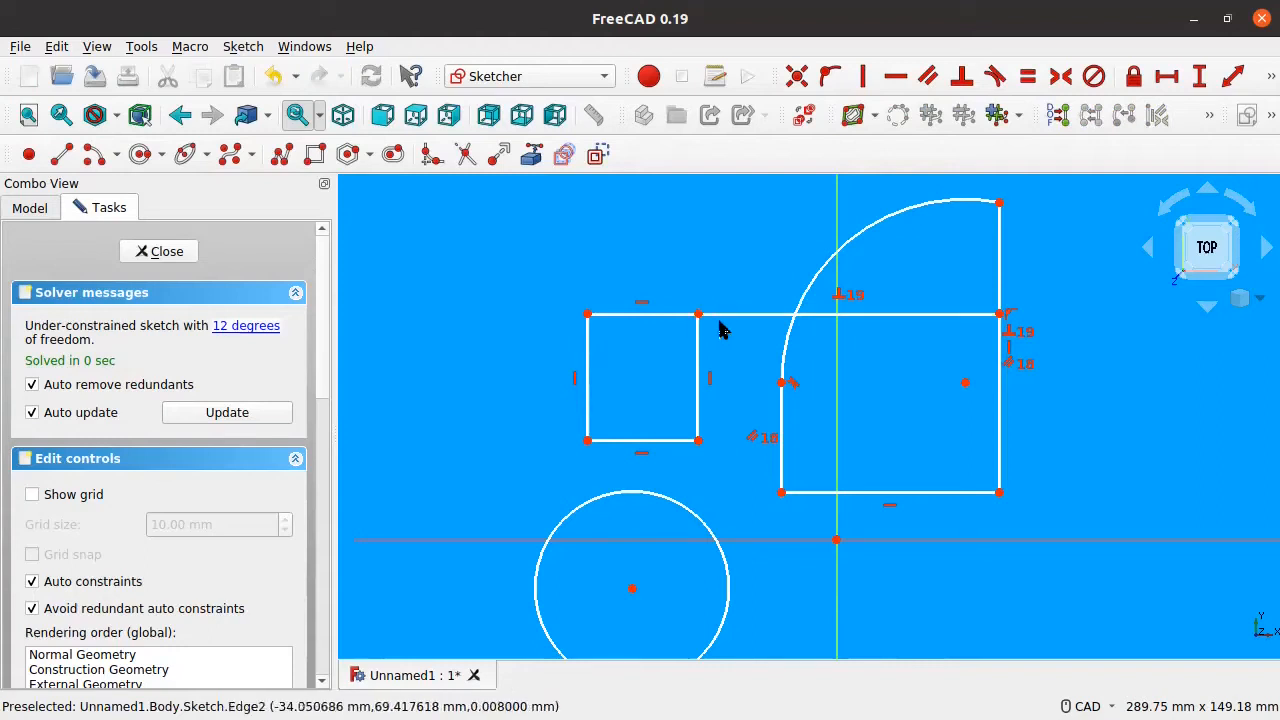
mouse_move(697, 320)
left_mouse_down()
mouse_move(697, 349)
mouse_move(700, 328)
left_mouse_up()
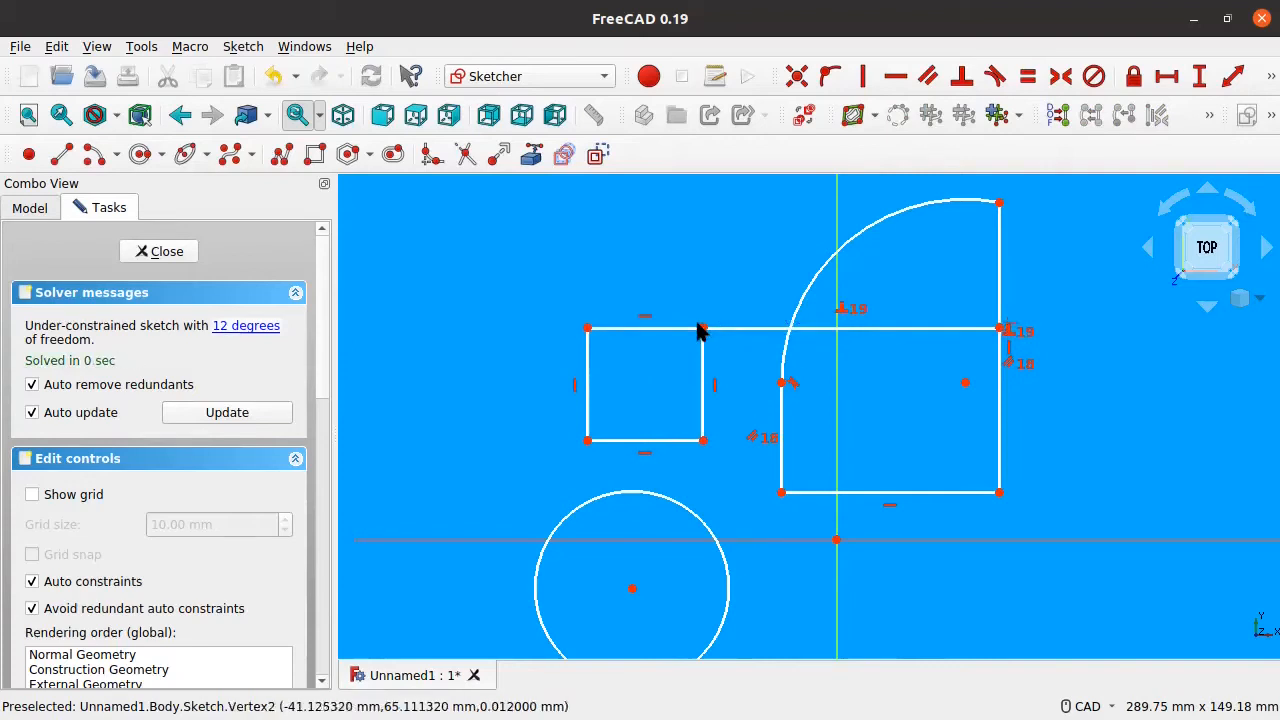
left_click_drag(590, 374, 543, 383)
left_click_drag(701, 318, 630, 380)
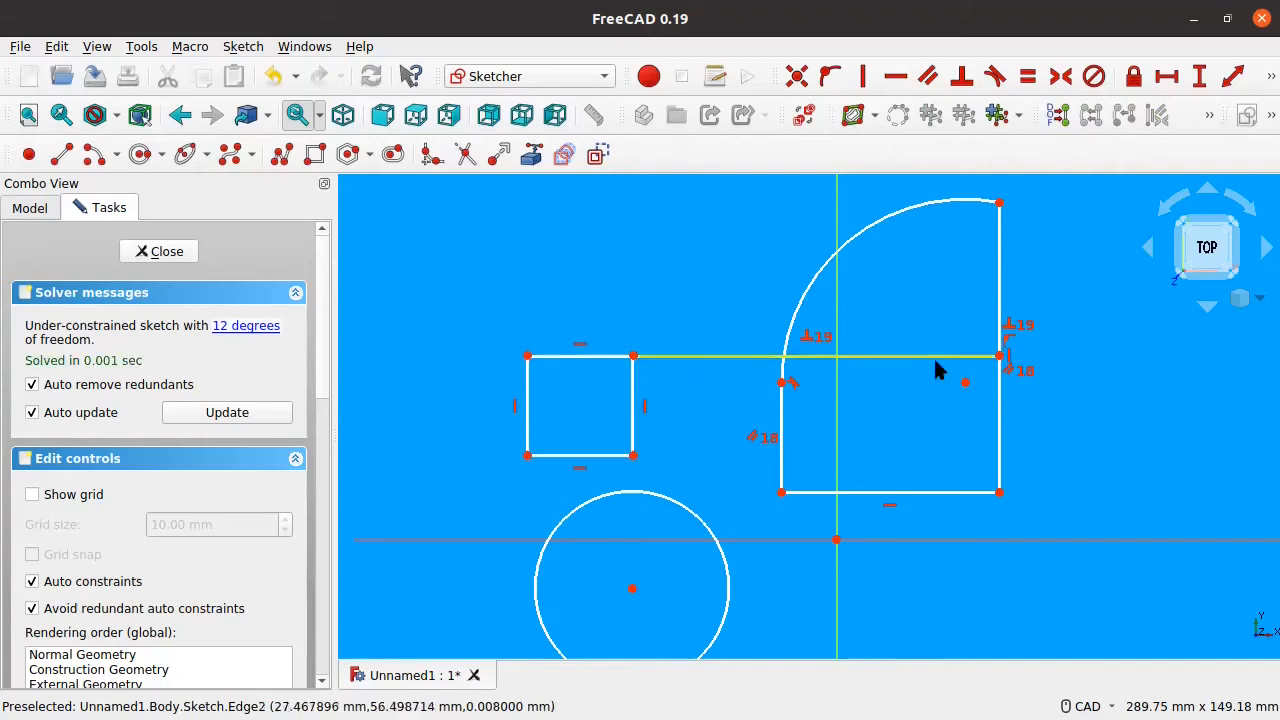
Step: Move the long horizontal line up and down to resize both rectangles, and reshape the arc corner
middle_click_drag(934, 366, 826, 381)
left_click_drag(833, 366, 842, 432)
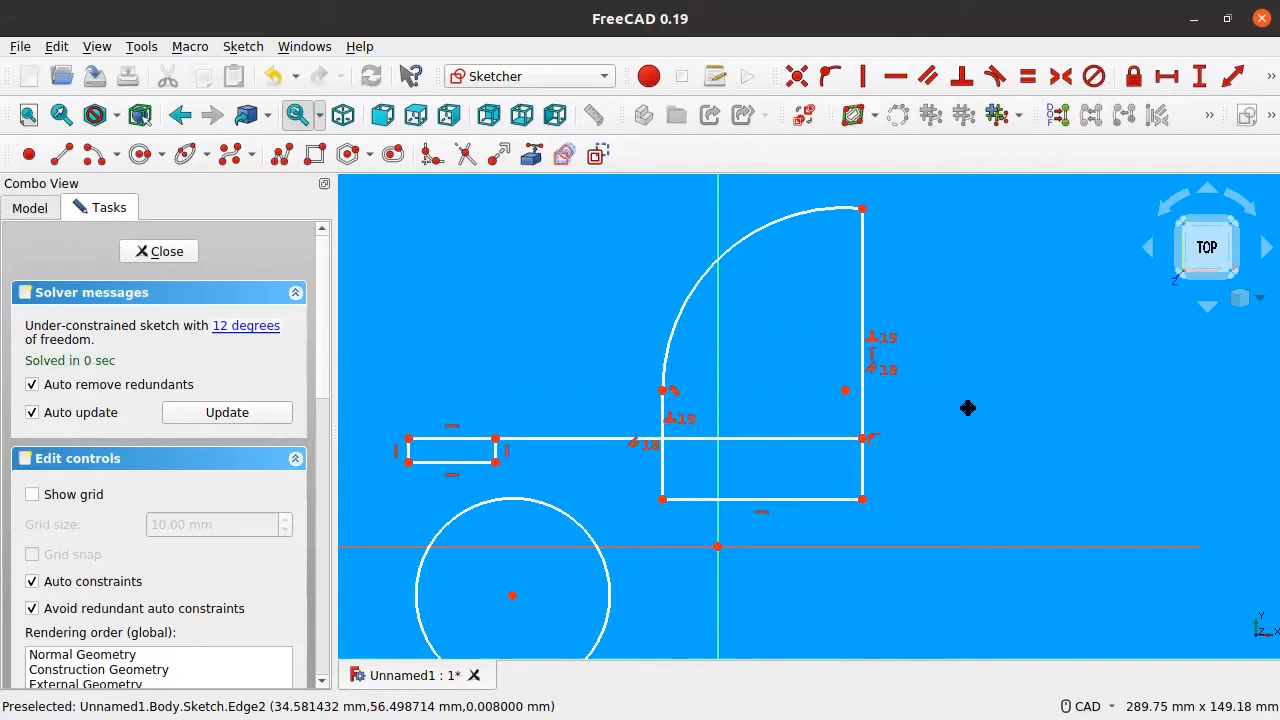
middle_click_drag(968, 408, 1060, 371)
left_click_drag(569, 406, 574, 377)
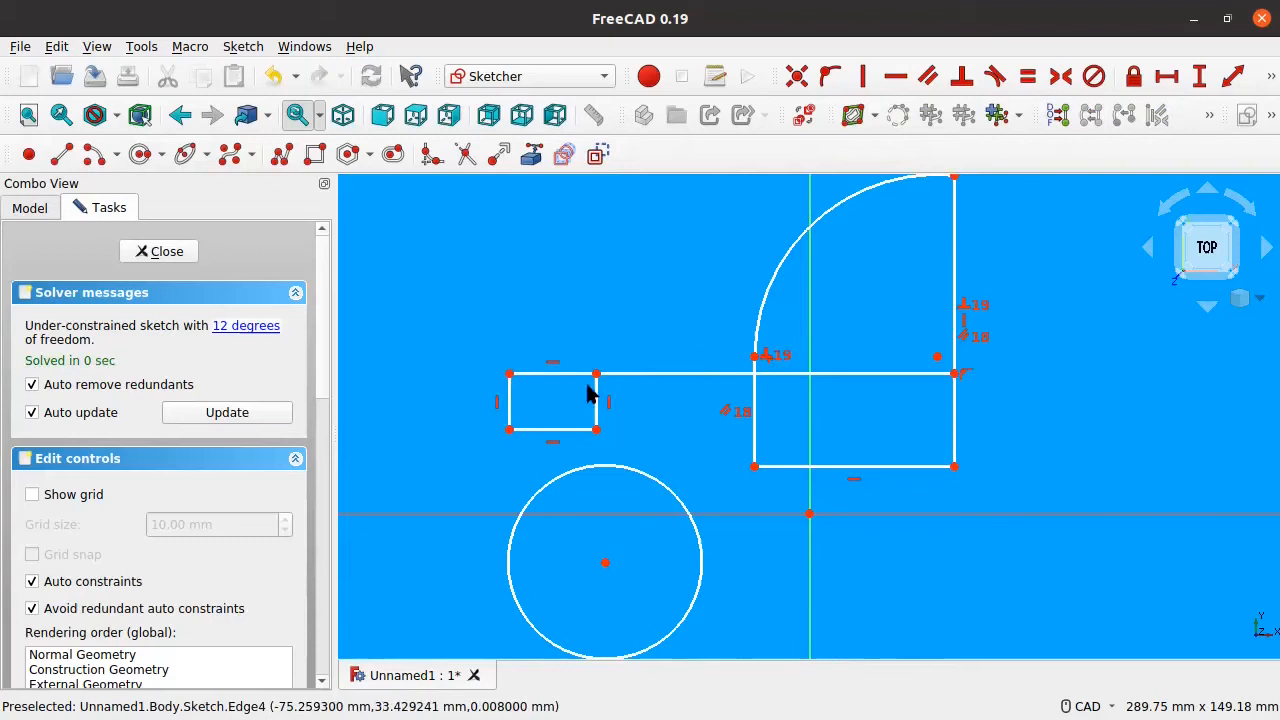
left_click_drag(614, 377, 629, 312)
left_click_drag(899, 271, 899, 285)
middle_click_drag(835, 371, 742, 401)
left_click_drag(815, 318, 838, 293)
left_click_drag(885, 207, 910, 250)
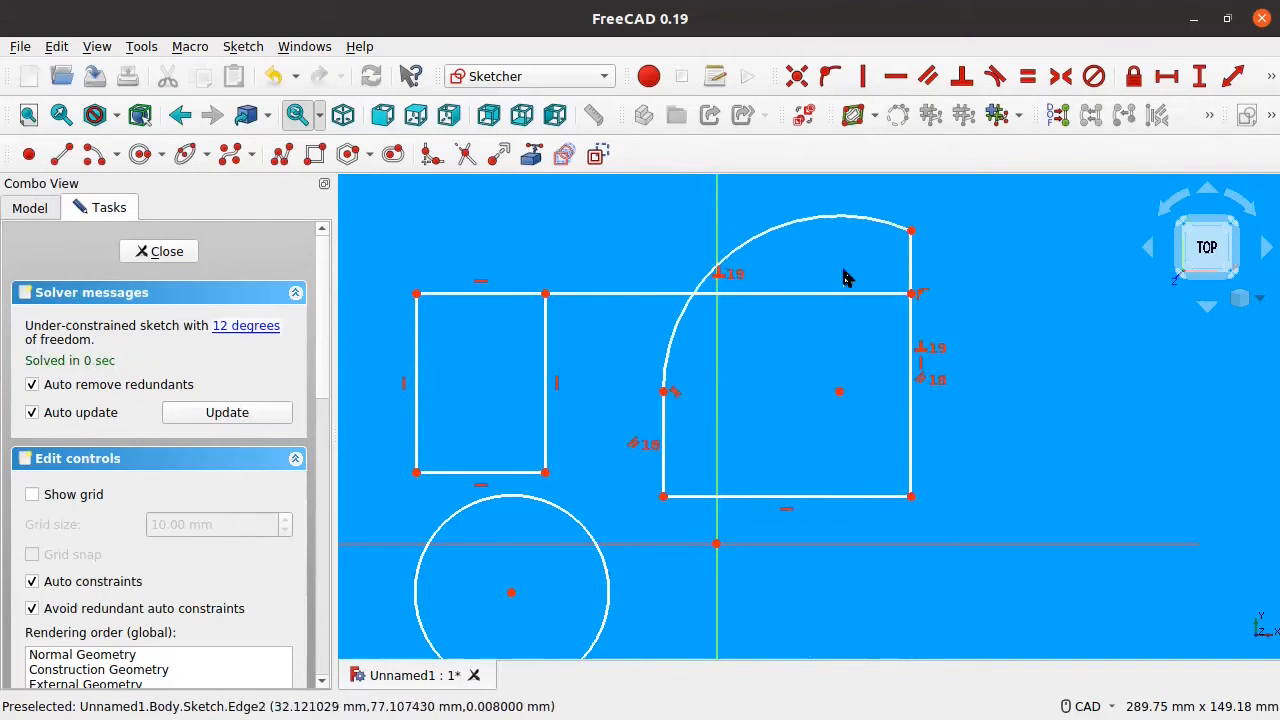
Step: Inspect the long line, right edge and arc centre, then nudge the line, arc and centre
left_click(815, 293)
left_click(757, 291)
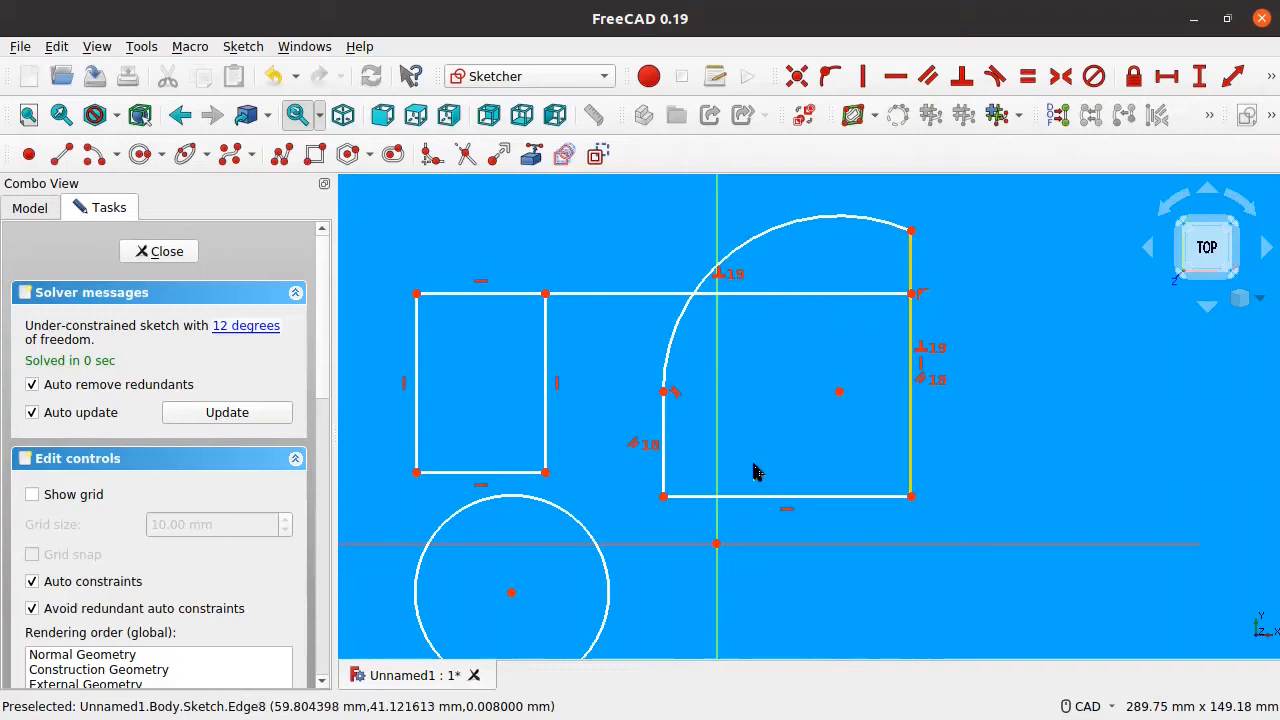
left_click(862, 294)
left_click(909, 330)
left_click(857, 314)
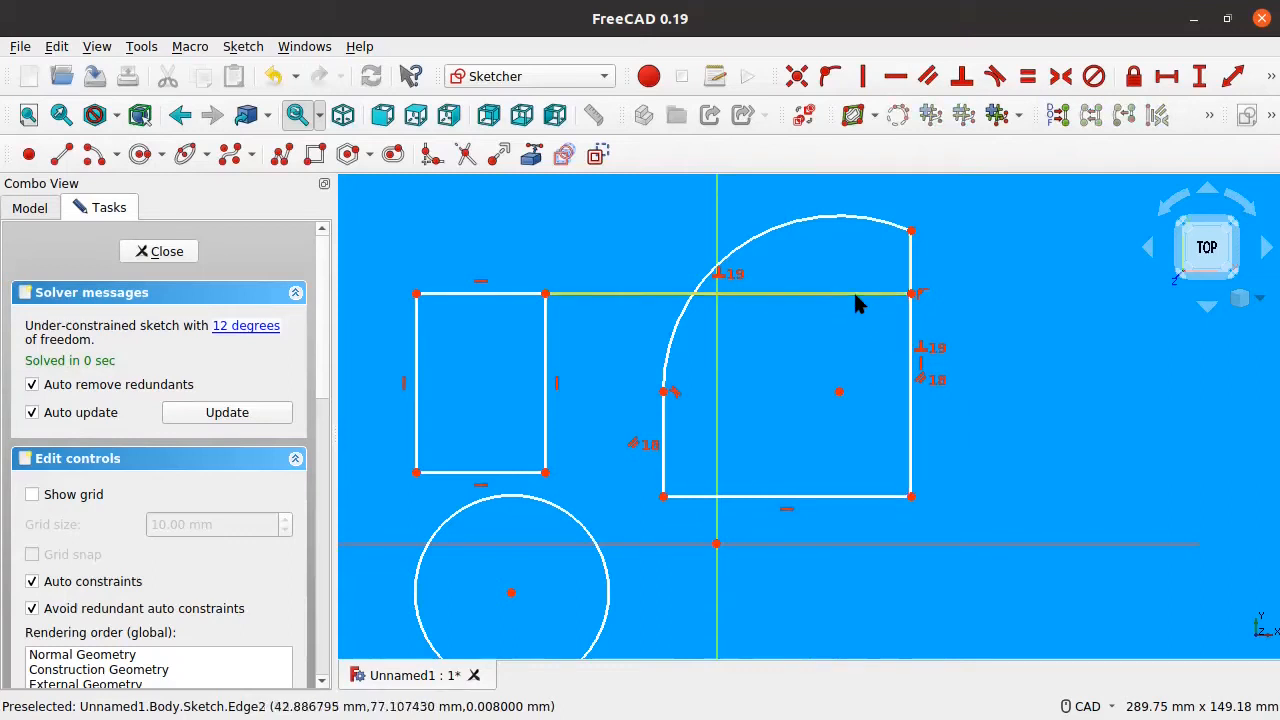
left_click(839, 394)
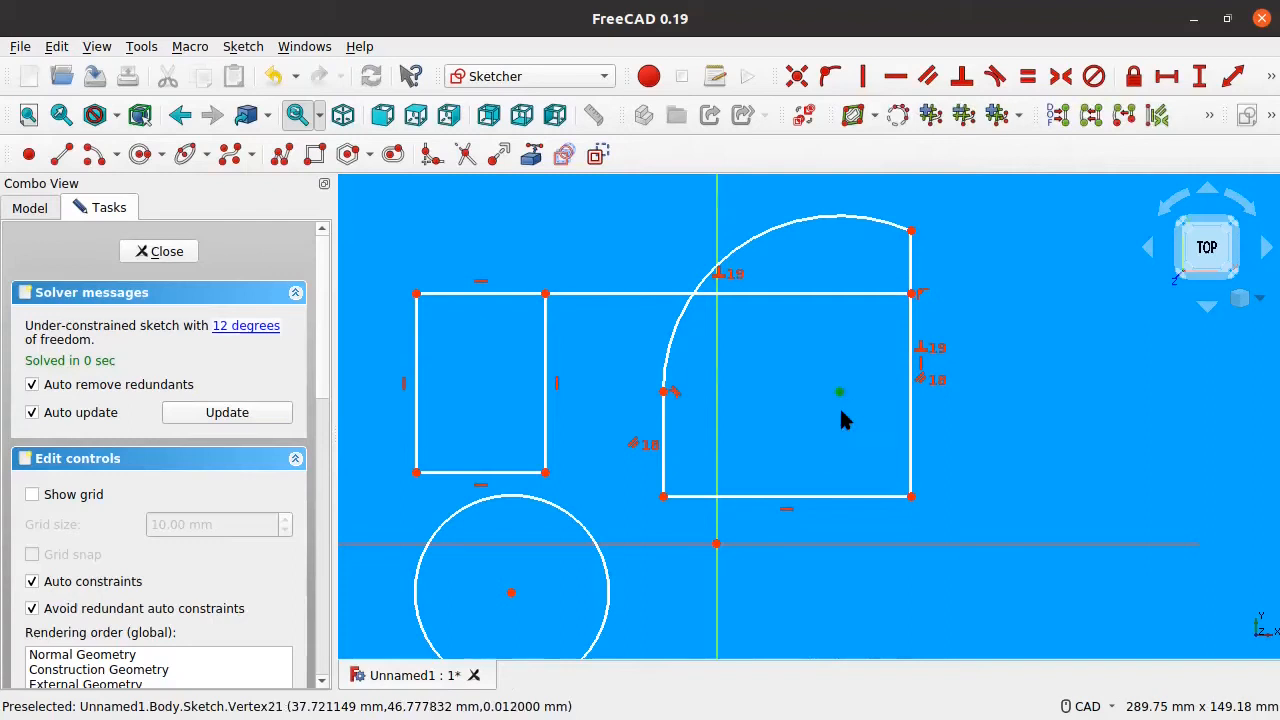
left_click(841, 411)
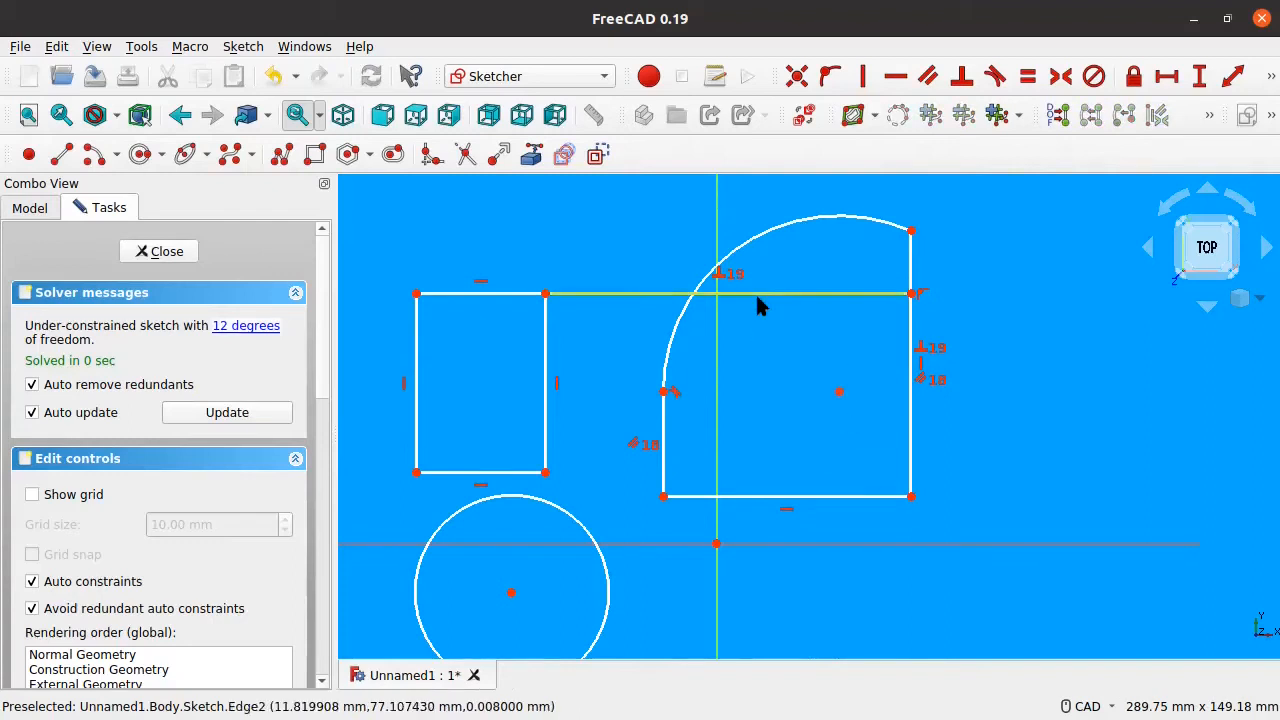
left_click_drag(784, 295, 782, 310)
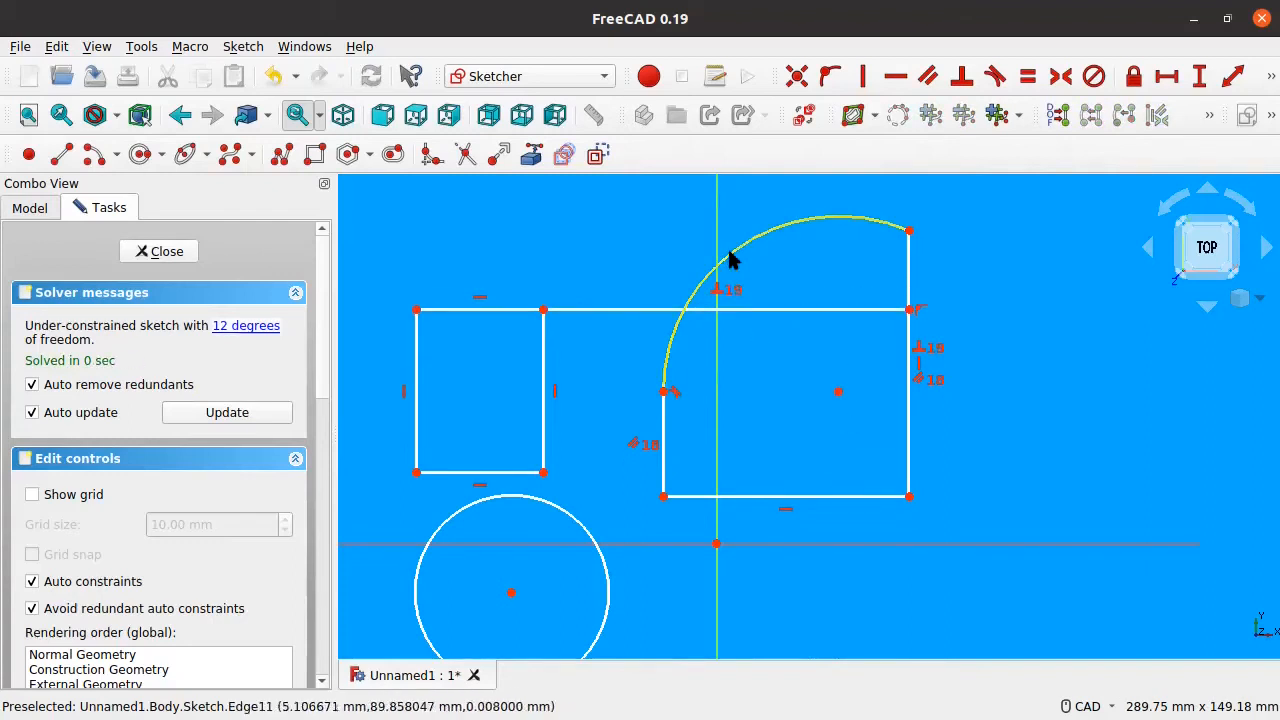
left_click_drag(726, 254, 757, 249)
left_click_drag(838, 393, 813, 378)
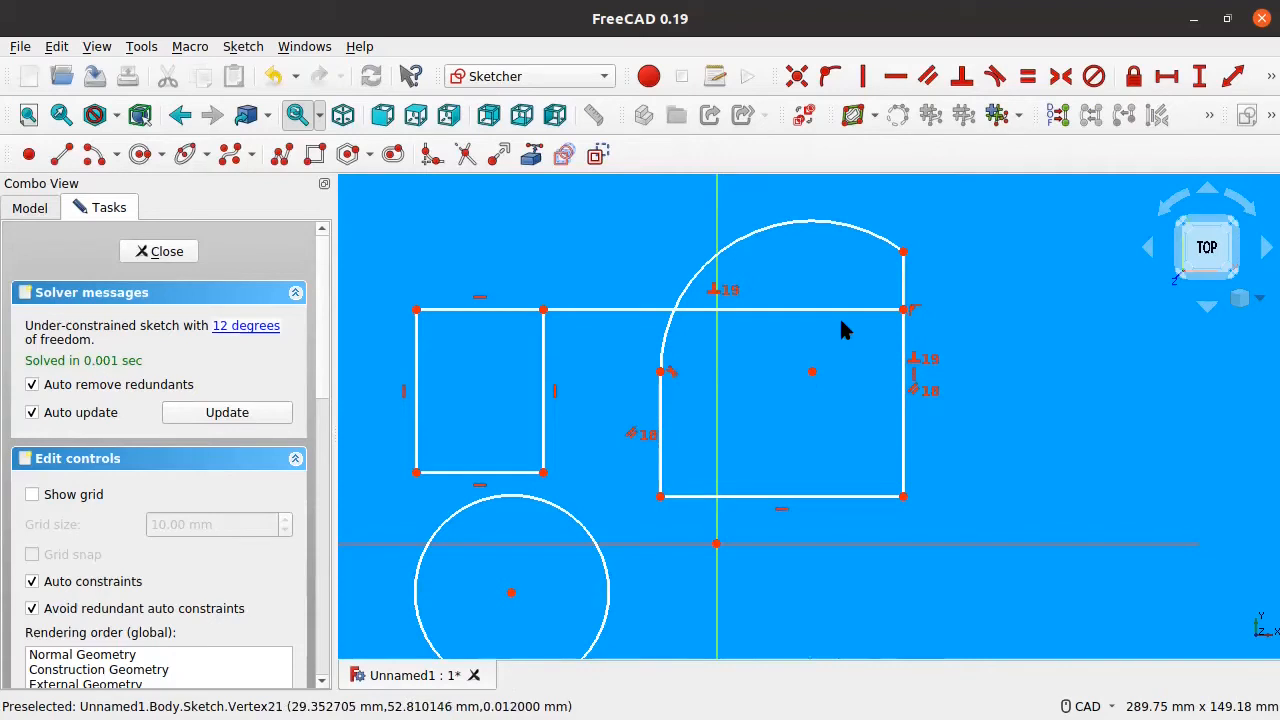
Step: Make the circle tangent to the small rectangle's bottom edge and widen the rectangle to test it
left_click(994, 78)
left_click(513, 494)
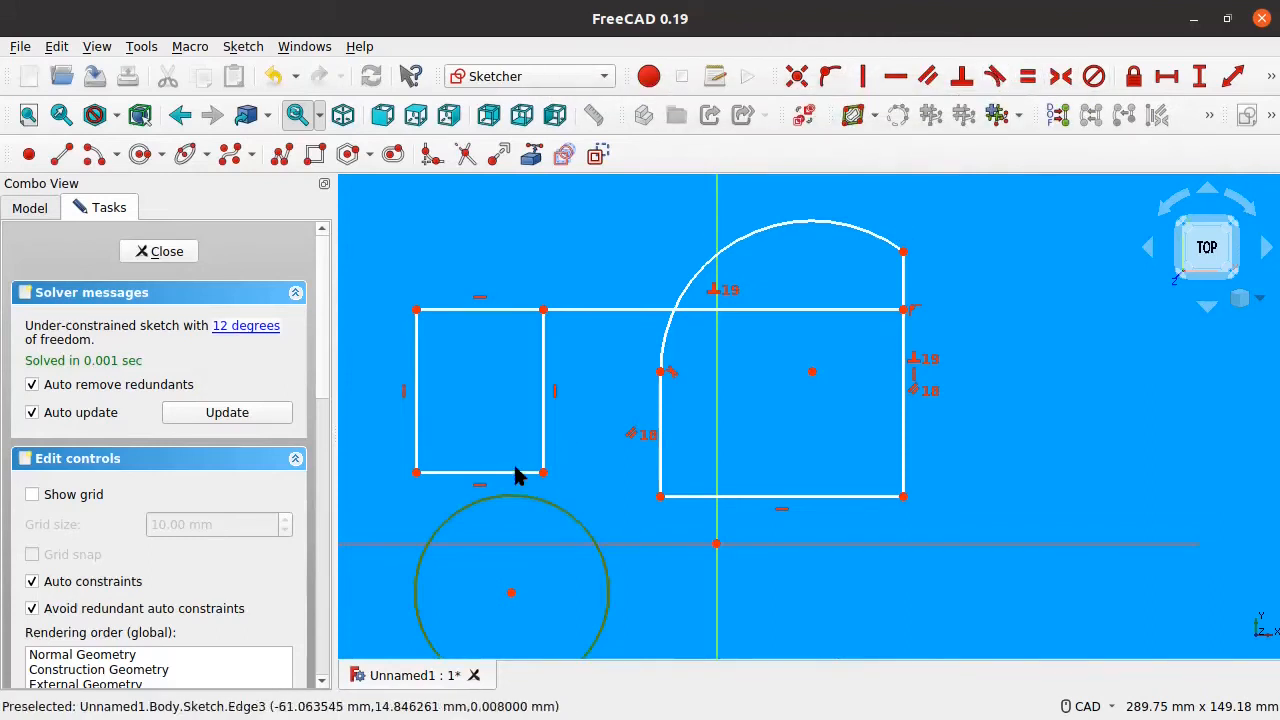
left_click(520, 472)
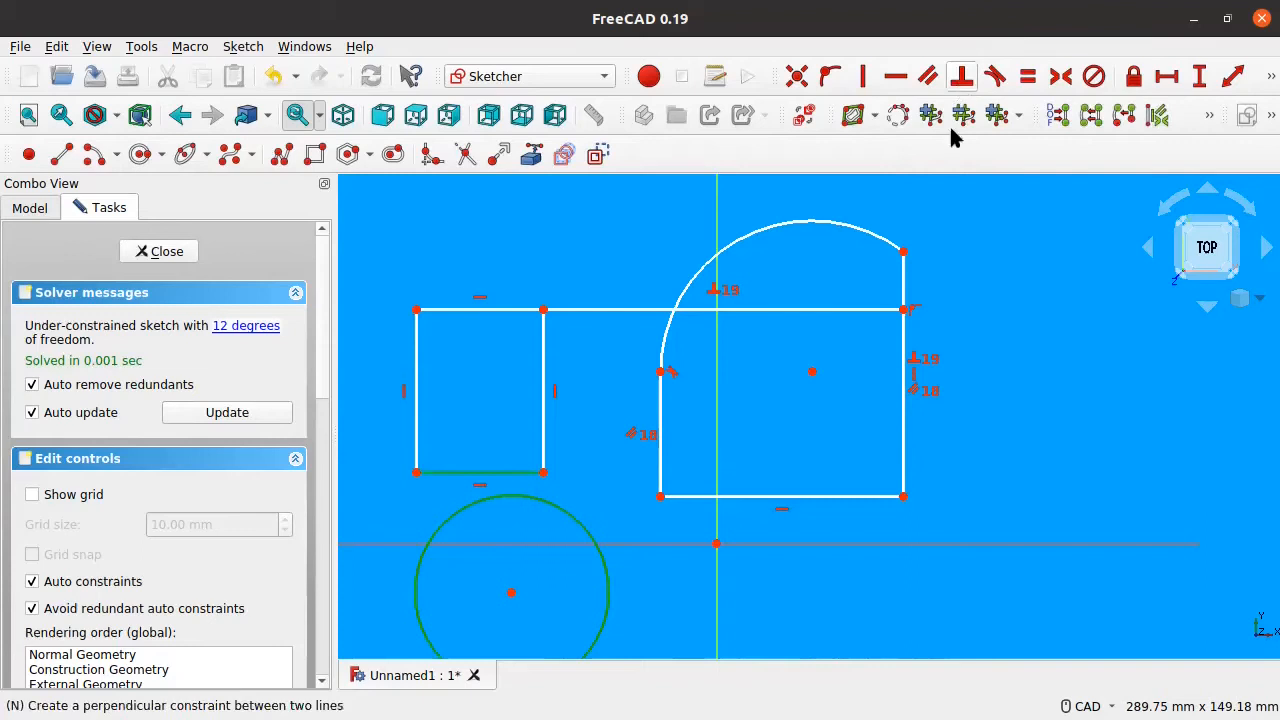
key("t")
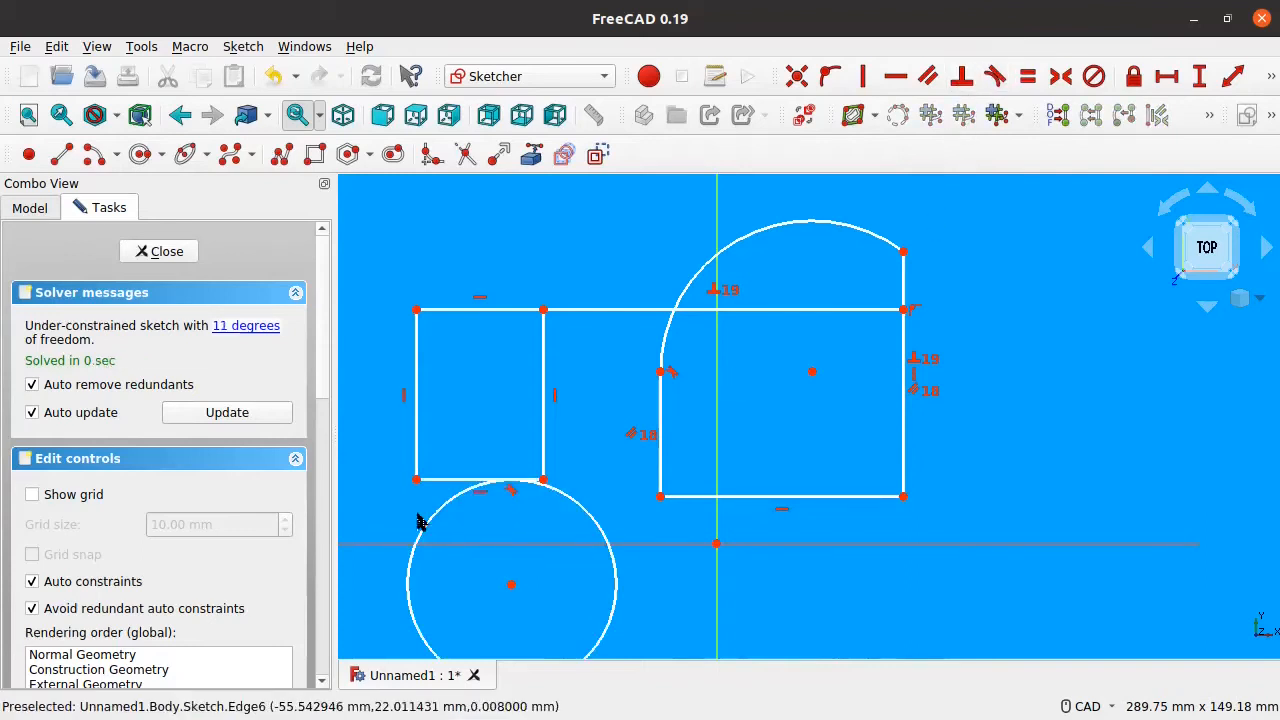
left_click_drag(543, 481, 593, 462)
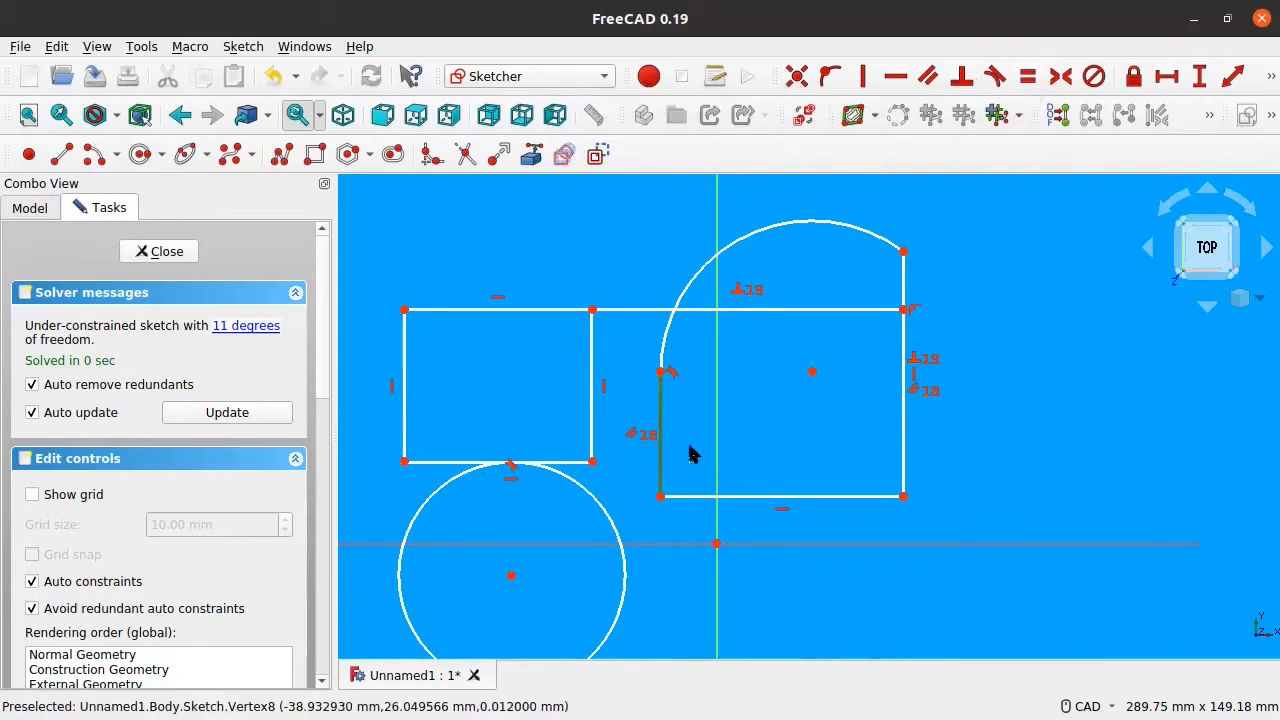
Step: Constrain the rounded-top shape's bottom and left edges to equal length and enlarge it
left_click(763, 496)
left_click(659, 406)
left_click(1024, 80)
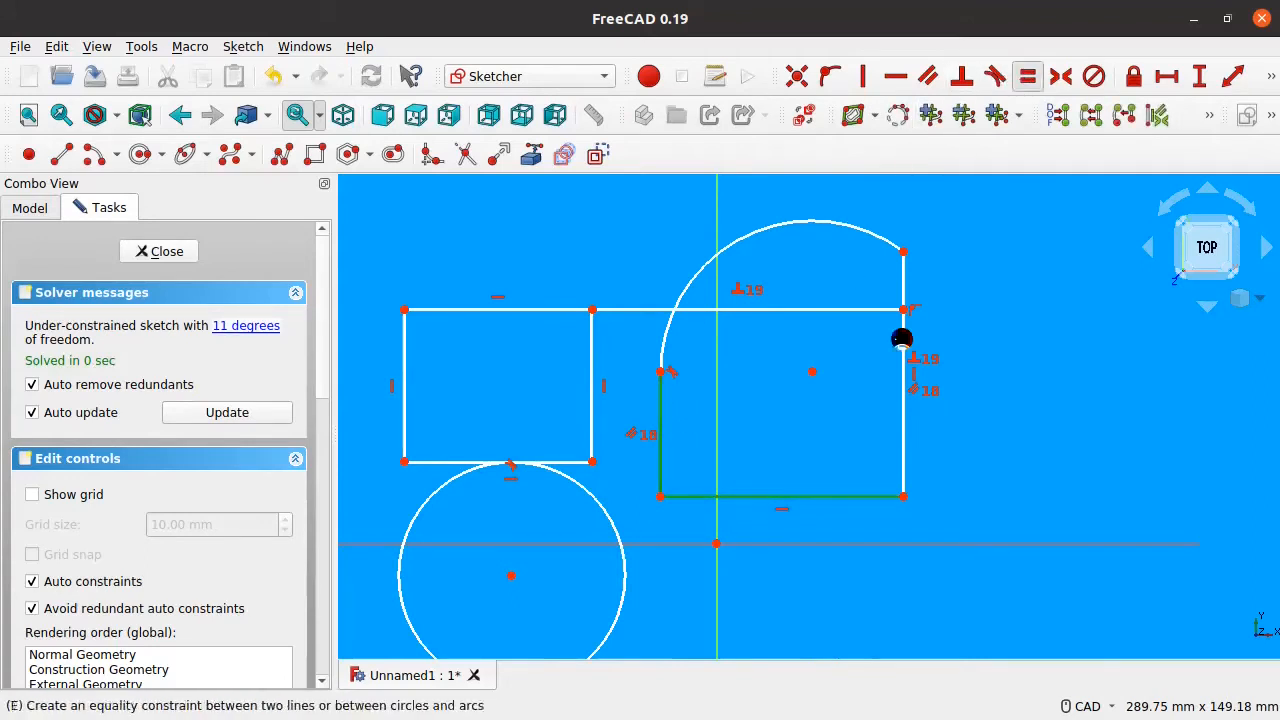
mouse_move(822, 512)
left_mouse_down()
mouse_move(749, 503)
mouse_move(687, 584)
left_mouse_up()
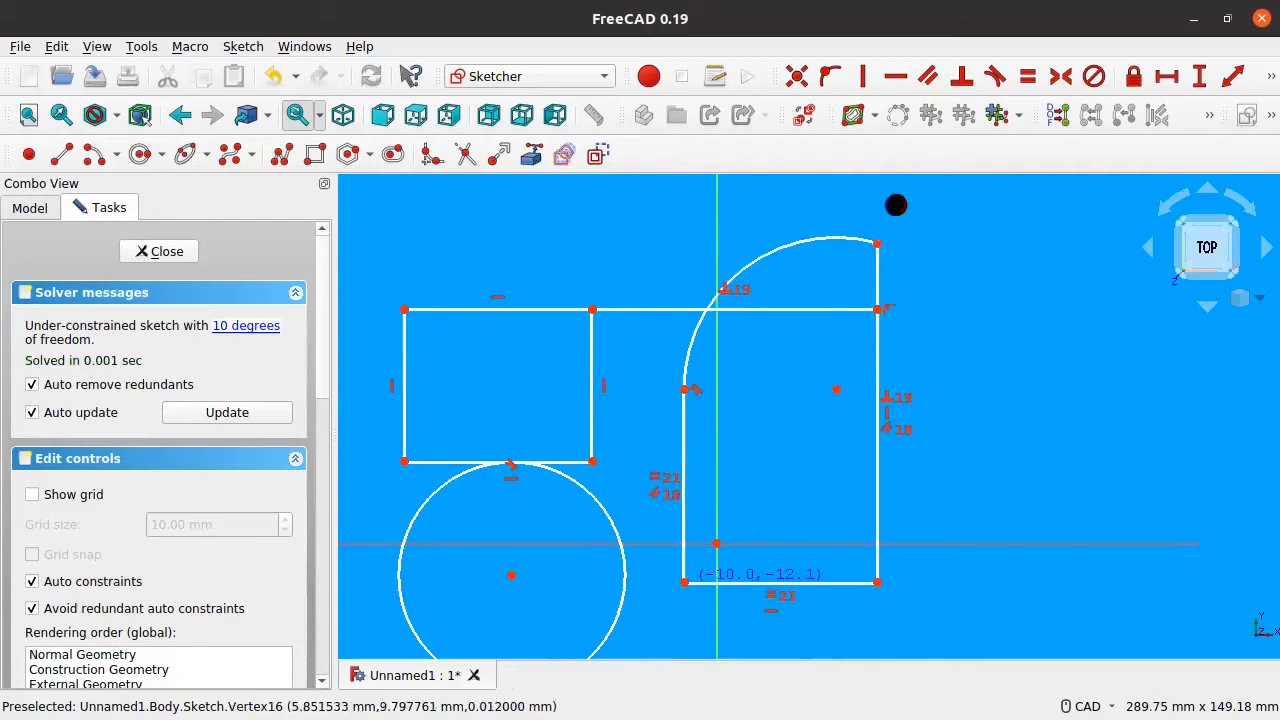
Step: Stretch the arc, right edge and arc-line junction to widen the rounded-top profile
left_click_drag(874, 248, 927, 238)
left_click_drag(790, 237, 768, 258)
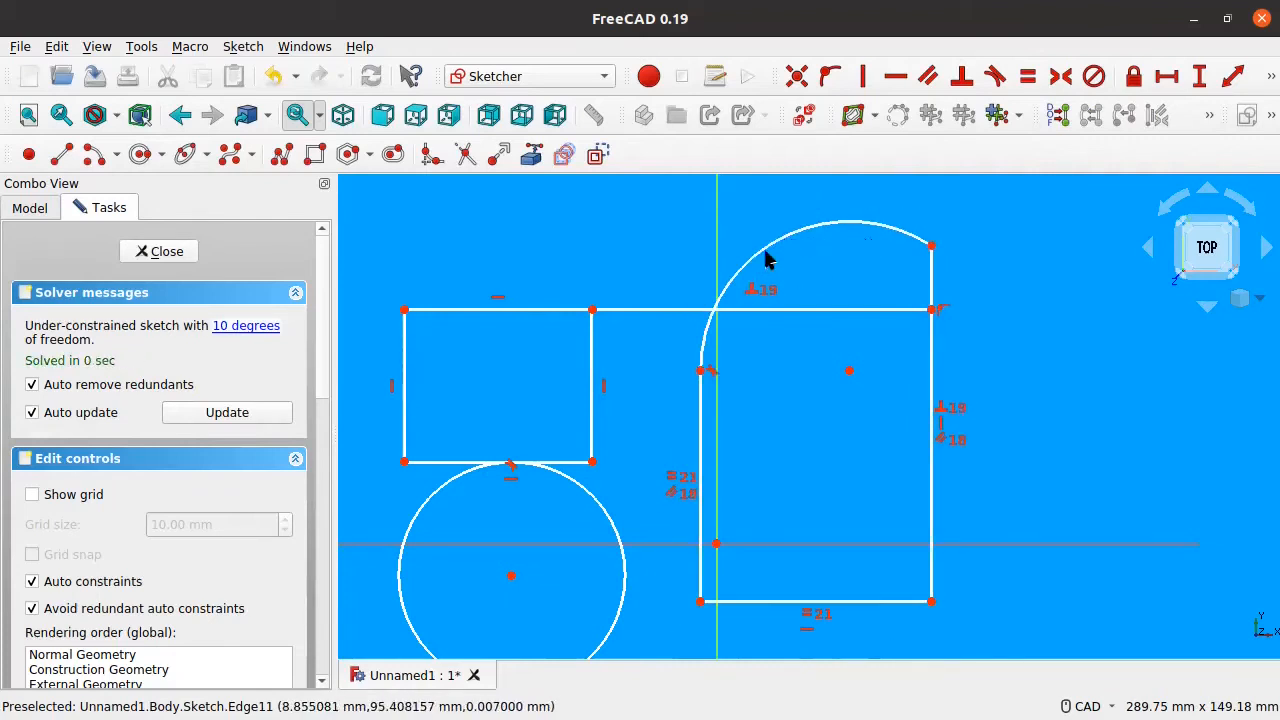
left_click_drag(770, 250, 757, 286)
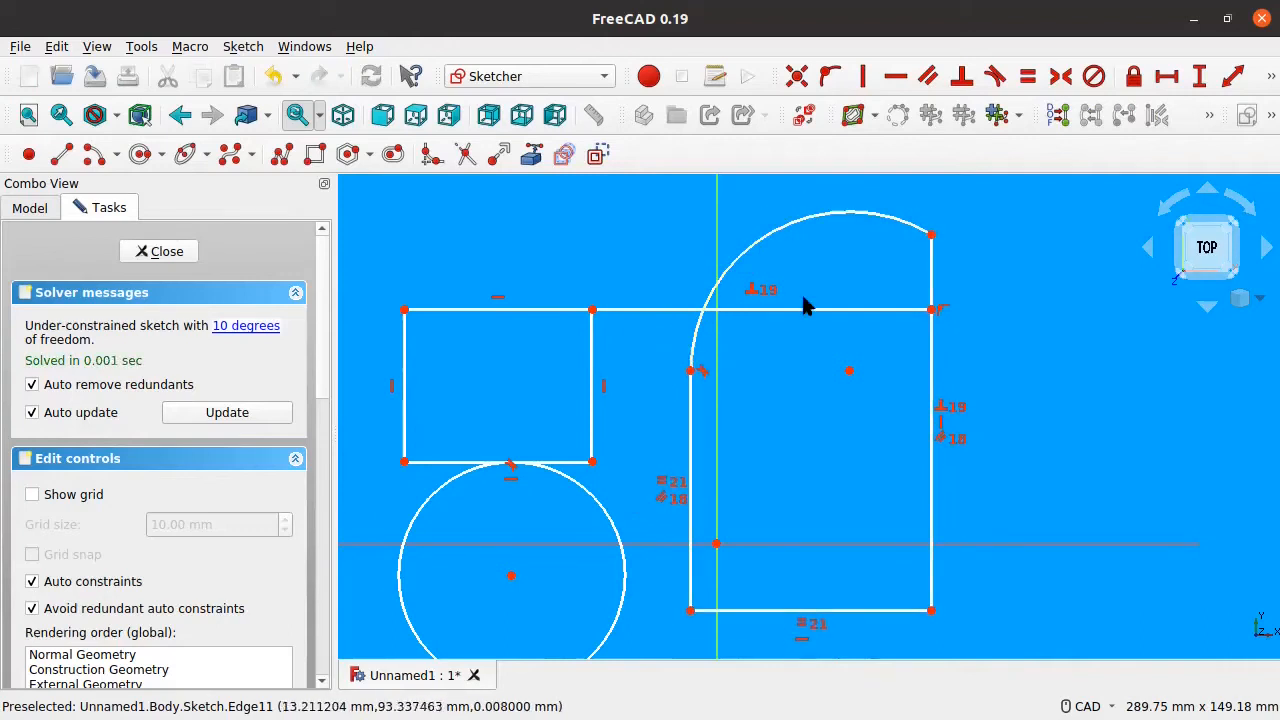
left_click_drag(931, 271, 952, 279)
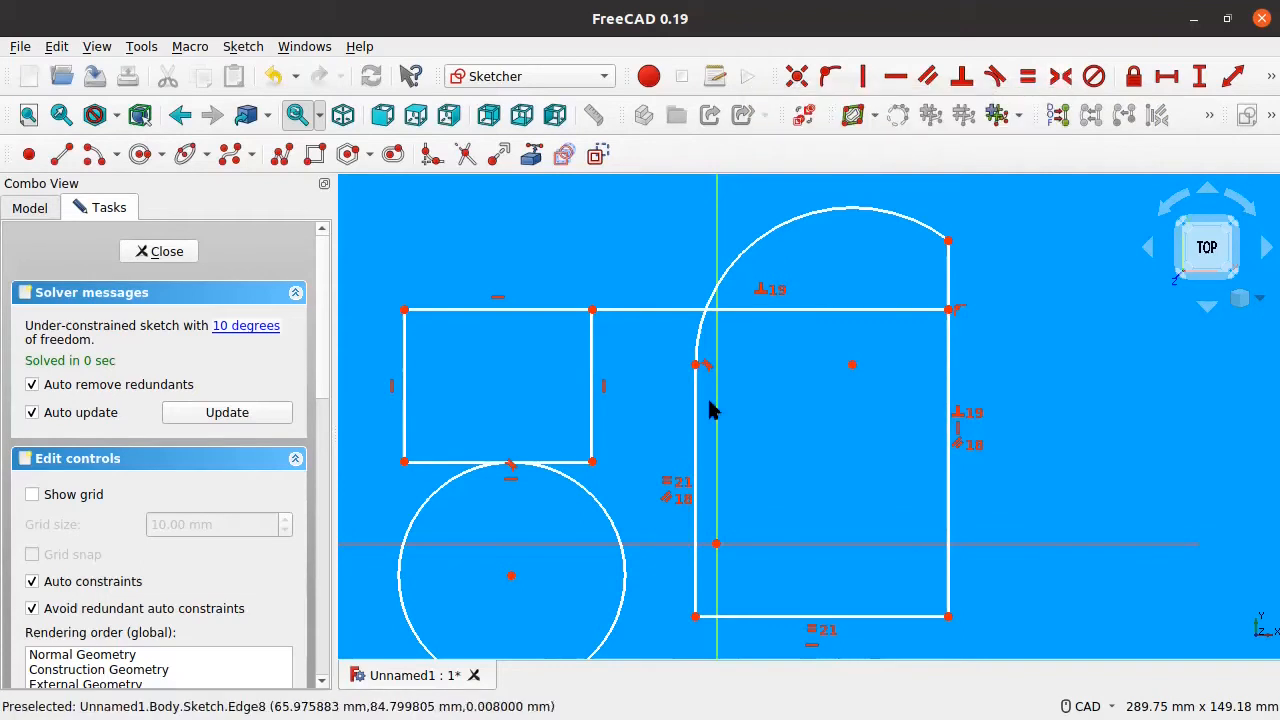
mouse_move(694, 368)
left_mouse_down()
mouse_move(667, 391)
mouse_move(652, 359)
left_mouse_up()
mouse_move(827, 499)
middle_mouse_down()
mouse_move(769, 312)
mouse_move(760, 500)
middle_mouse_up()
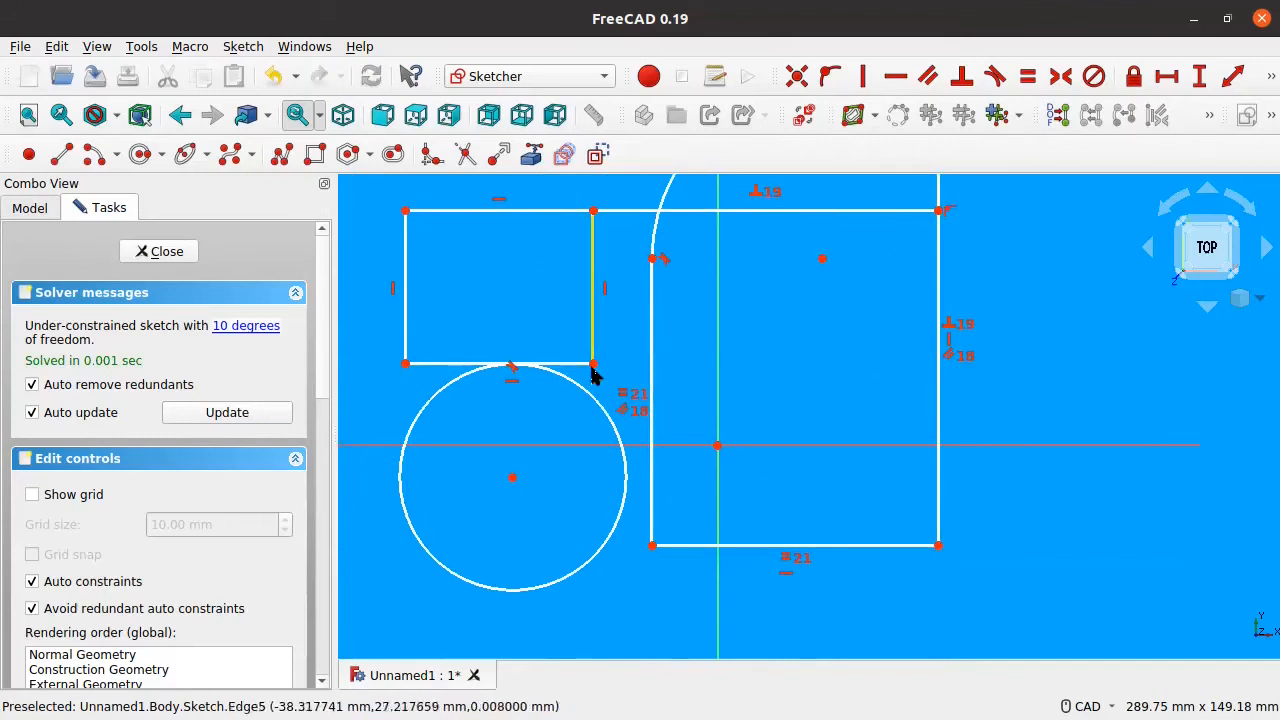
Step: Reshape and widen the small rectangle, the tangent circle following it
left_click_drag(594, 362, 541, 300)
scroll(620, 348, "down", 2)
middle_click_drag(814, 443, 789, 316)
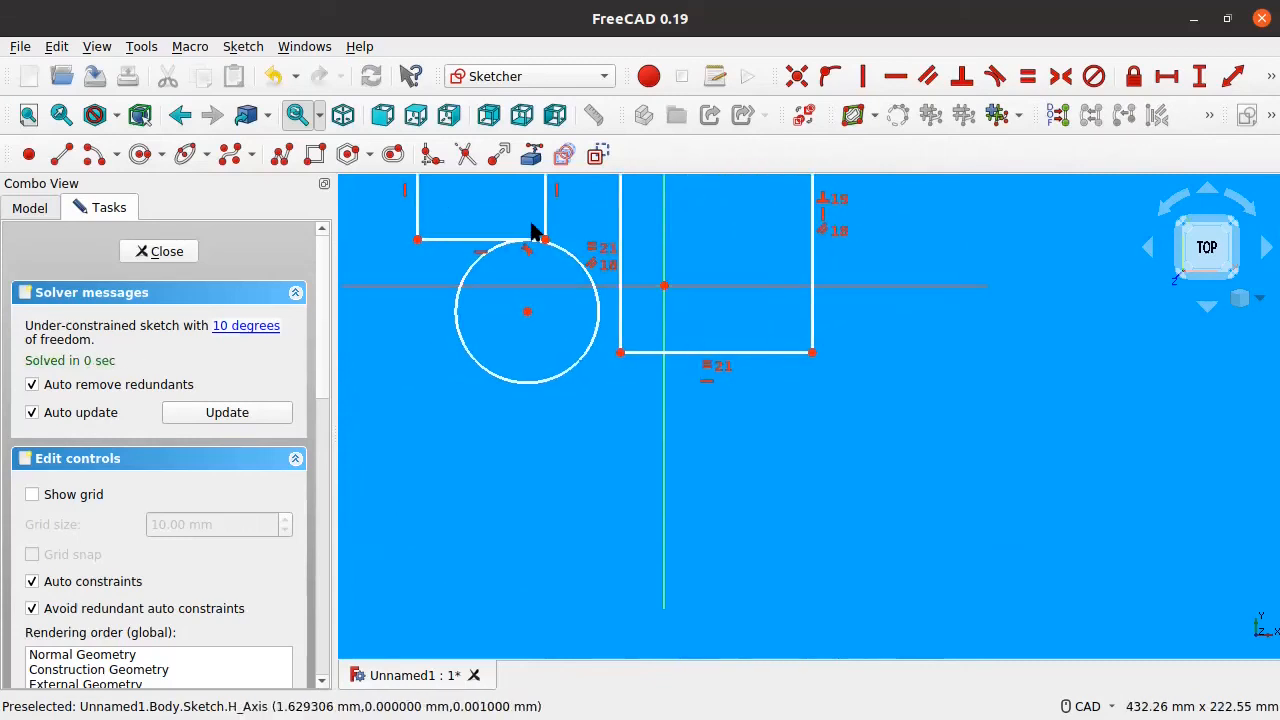
mouse_move(546, 223)
left_mouse_down()
mouse_move(554, 251)
mouse_move(650, 328)
mouse_move(786, 371)
mouse_move(640, 312)
mouse_move(588, 275)
mouse_move(668, 204)
left_mouse_up()
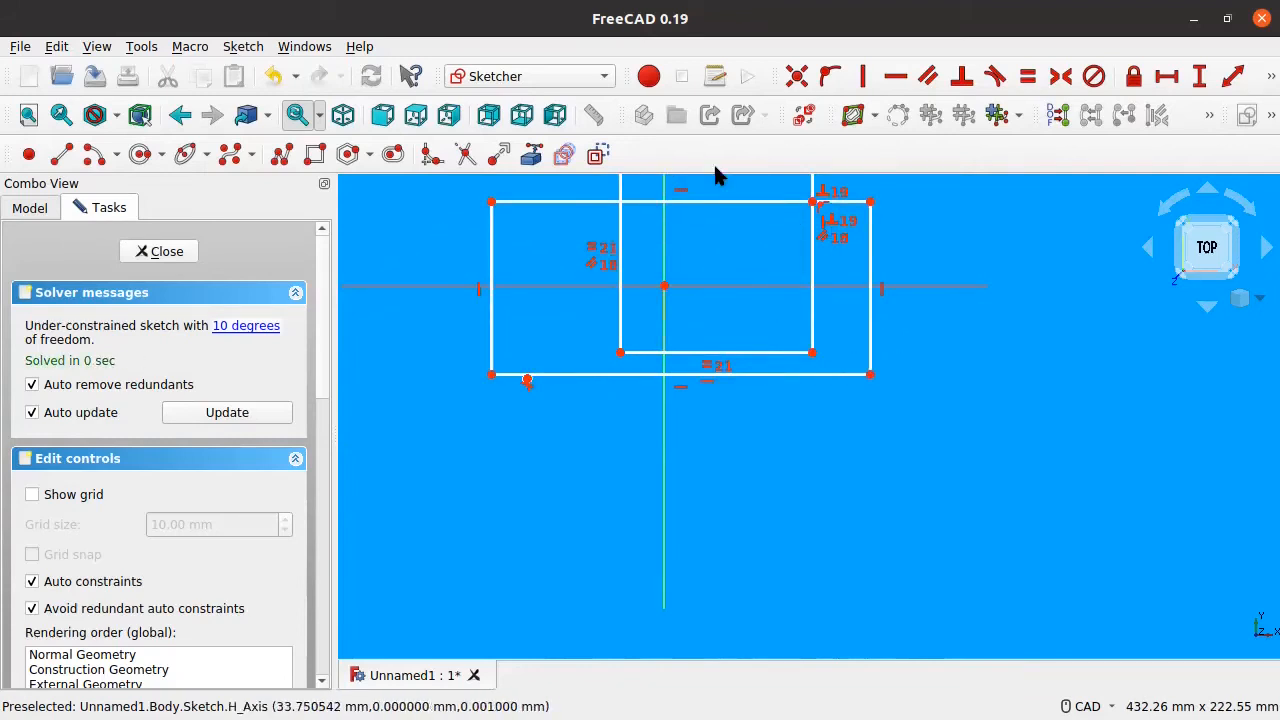
Step: Make the wide rectangle's top-left and bottom-right corners symmetric about the origin, then resize it
left_click(491, 203)
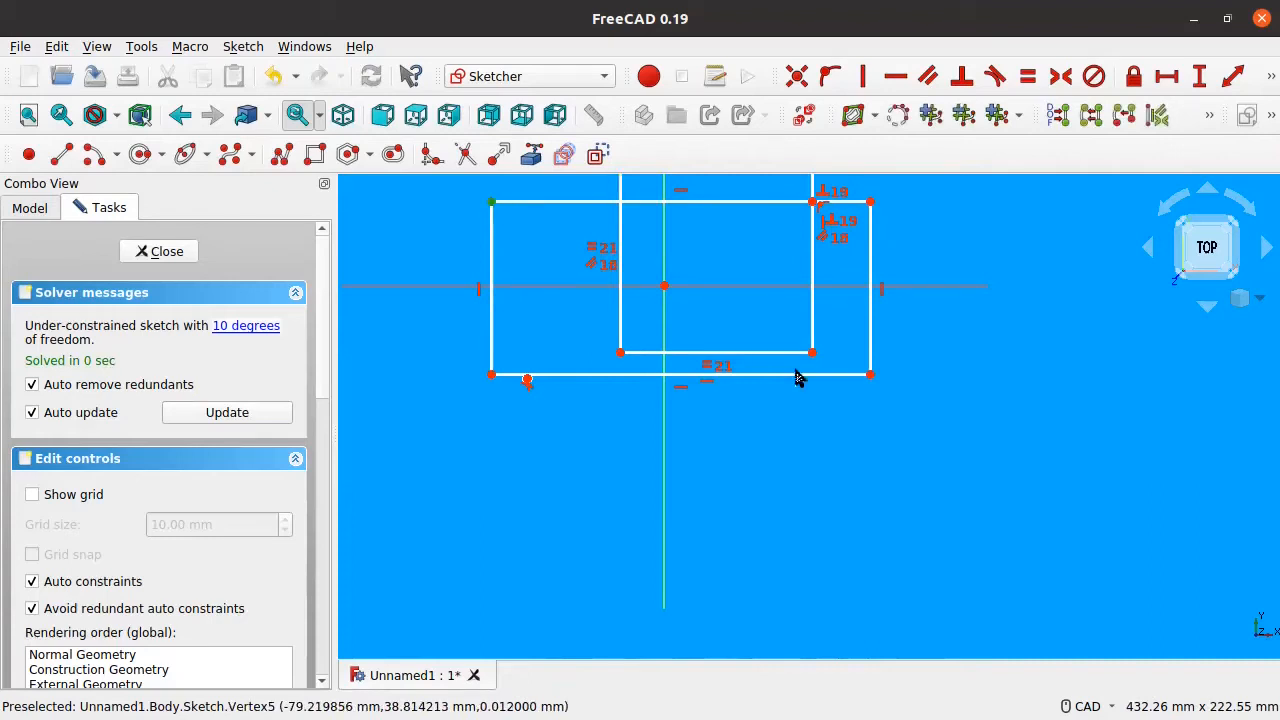
left_click(869, 374)
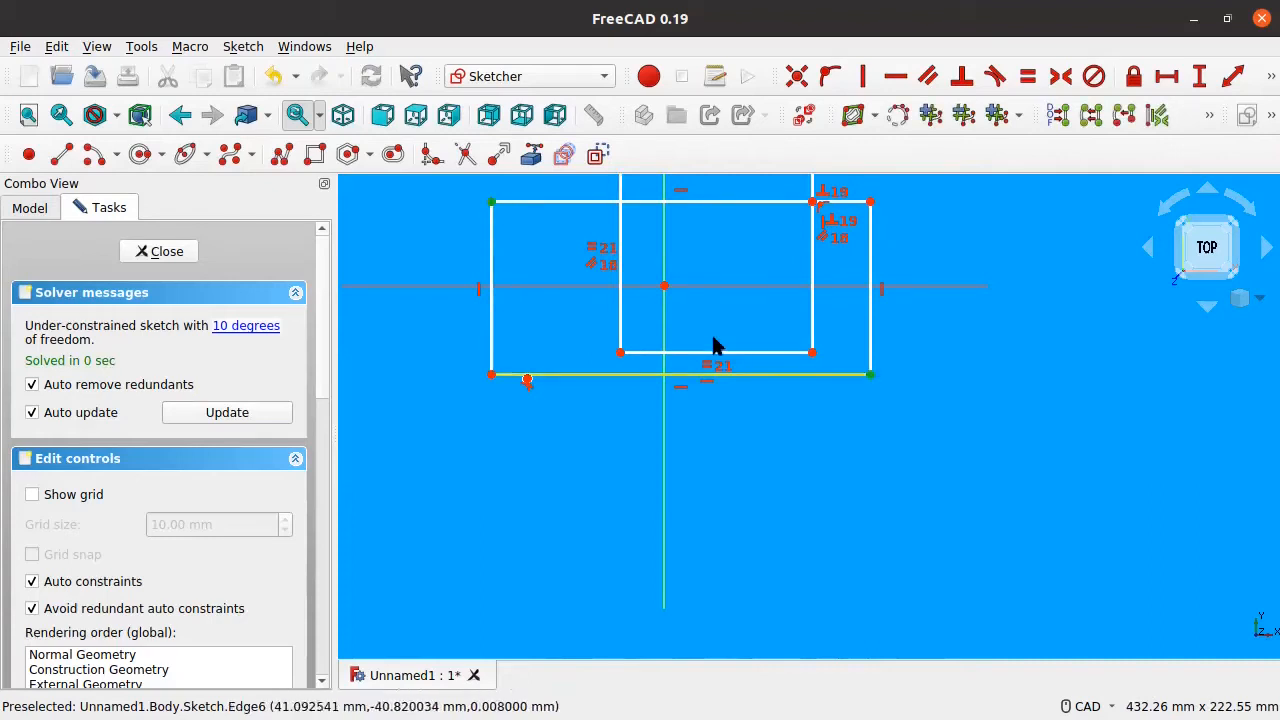
left_click(663, 288)
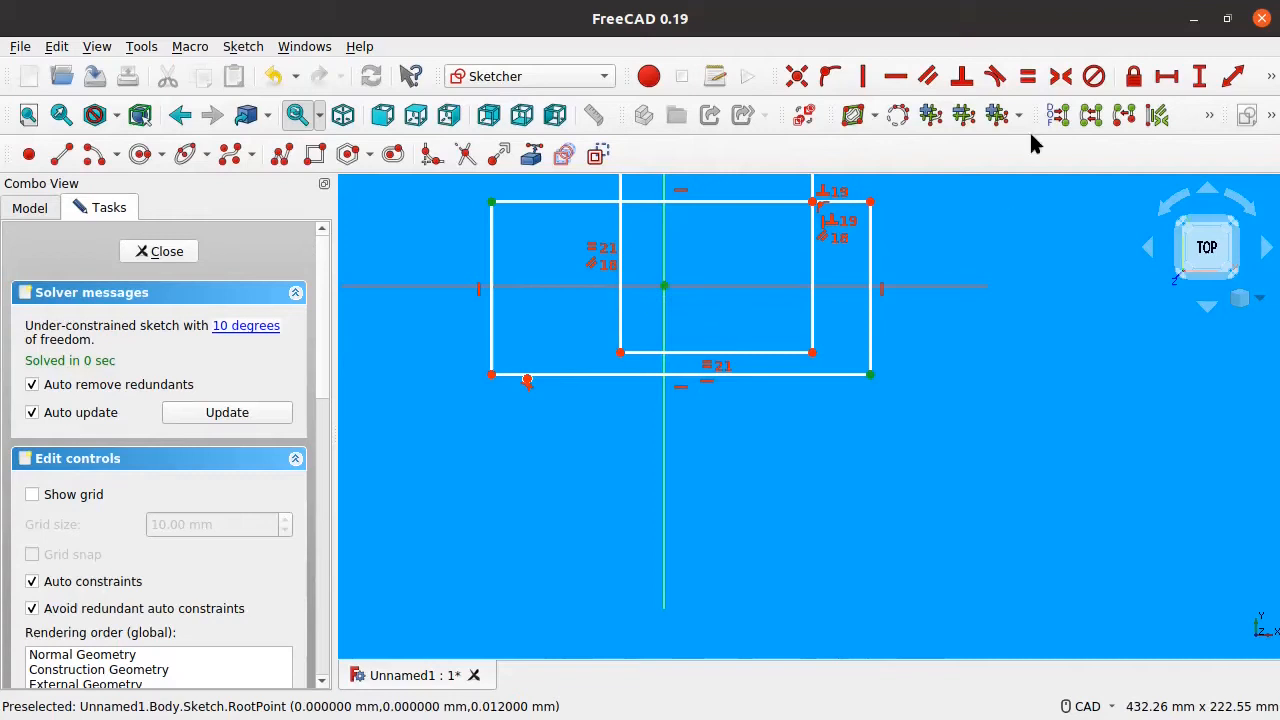
left_click(1062, 78)
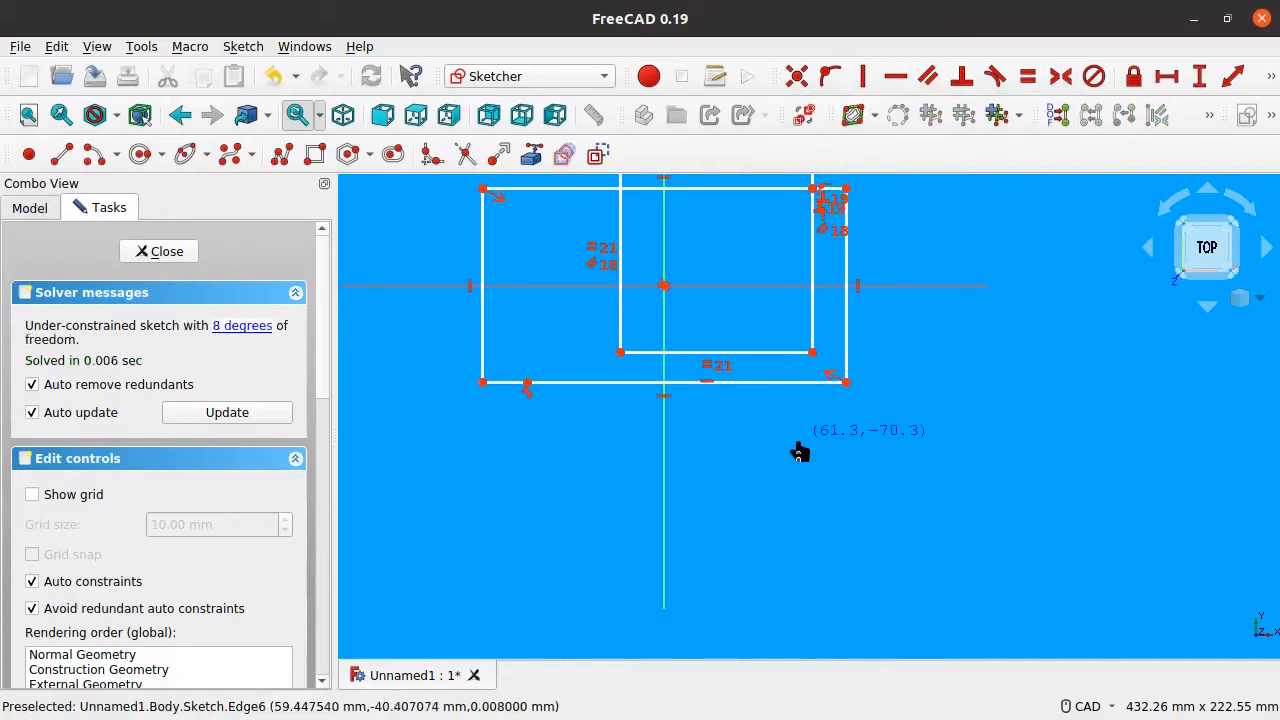
left_click_drag(755, 383, 781, 346)
middle_click_drag(875, 326, 809, 459)
scroll(811, 448, "up", 1)
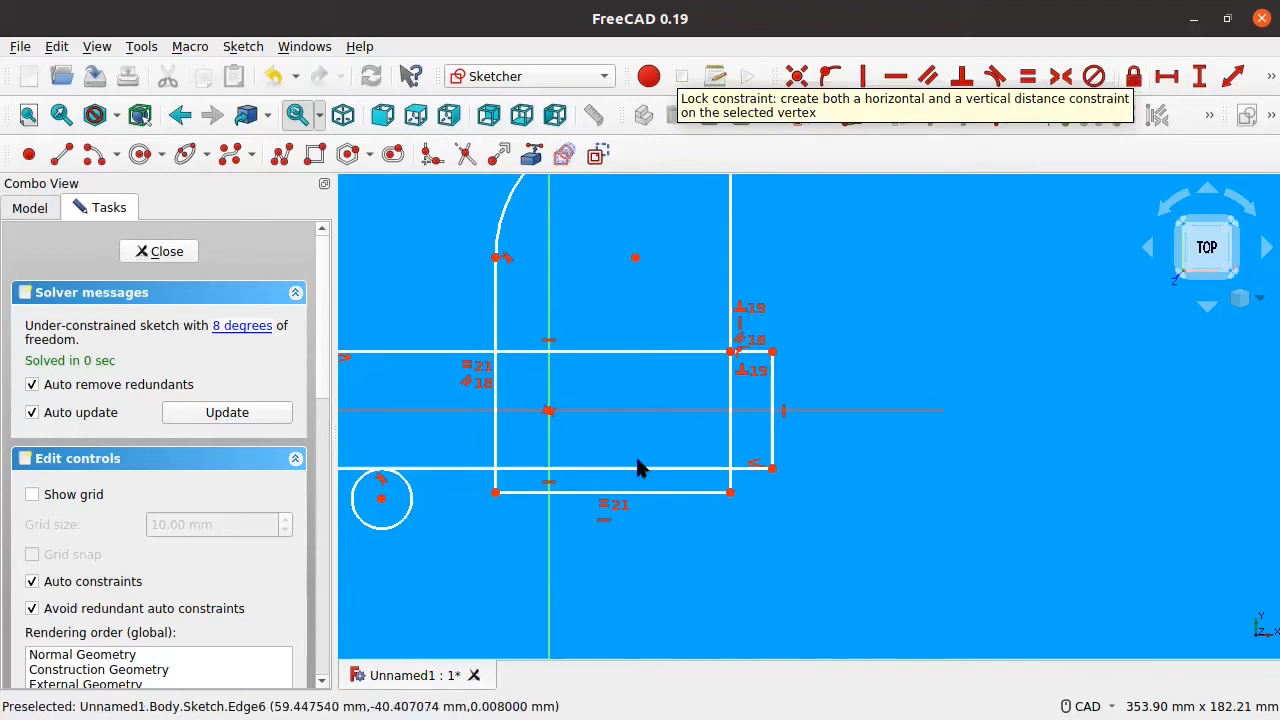
mouse_move(818, 440)
left_mouse_down()
mouse_move(789, 434)
mouse_move(791, 457)
mouse_move(831, 457)
mouse_move(803, 455)
mouse_move(816, 463)
left_mouse_up()
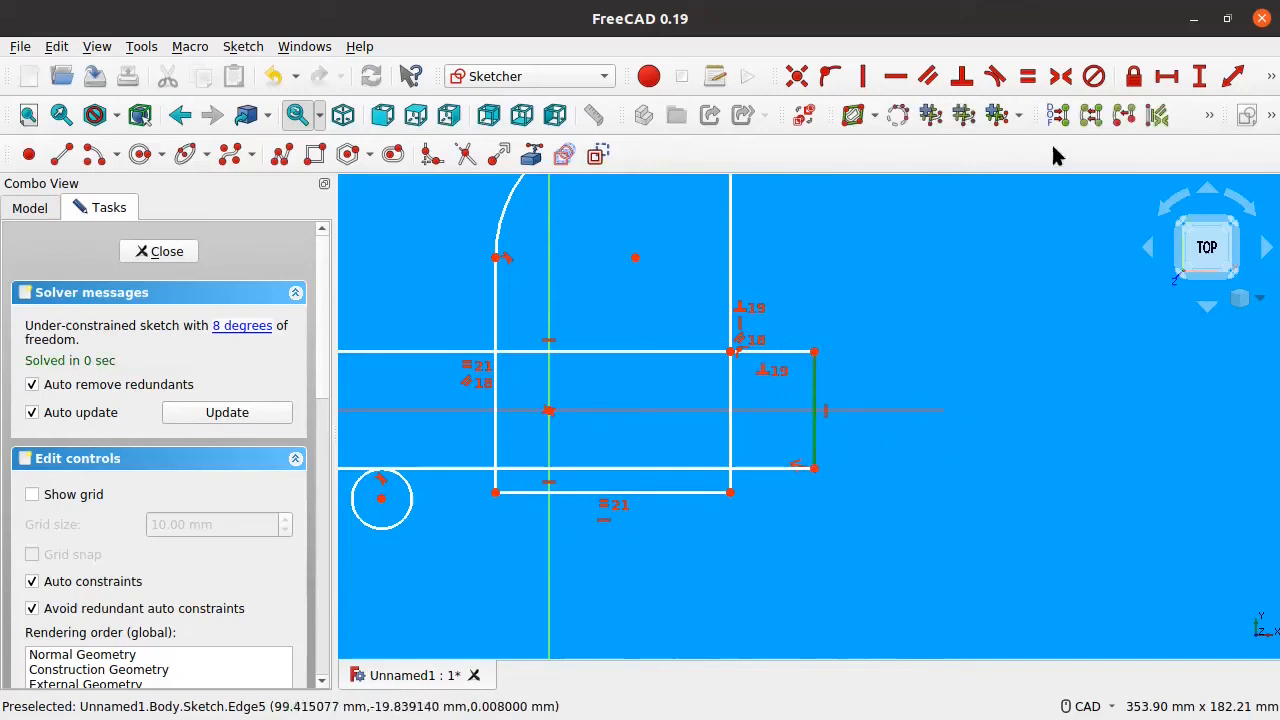
left_click(1132, 77)
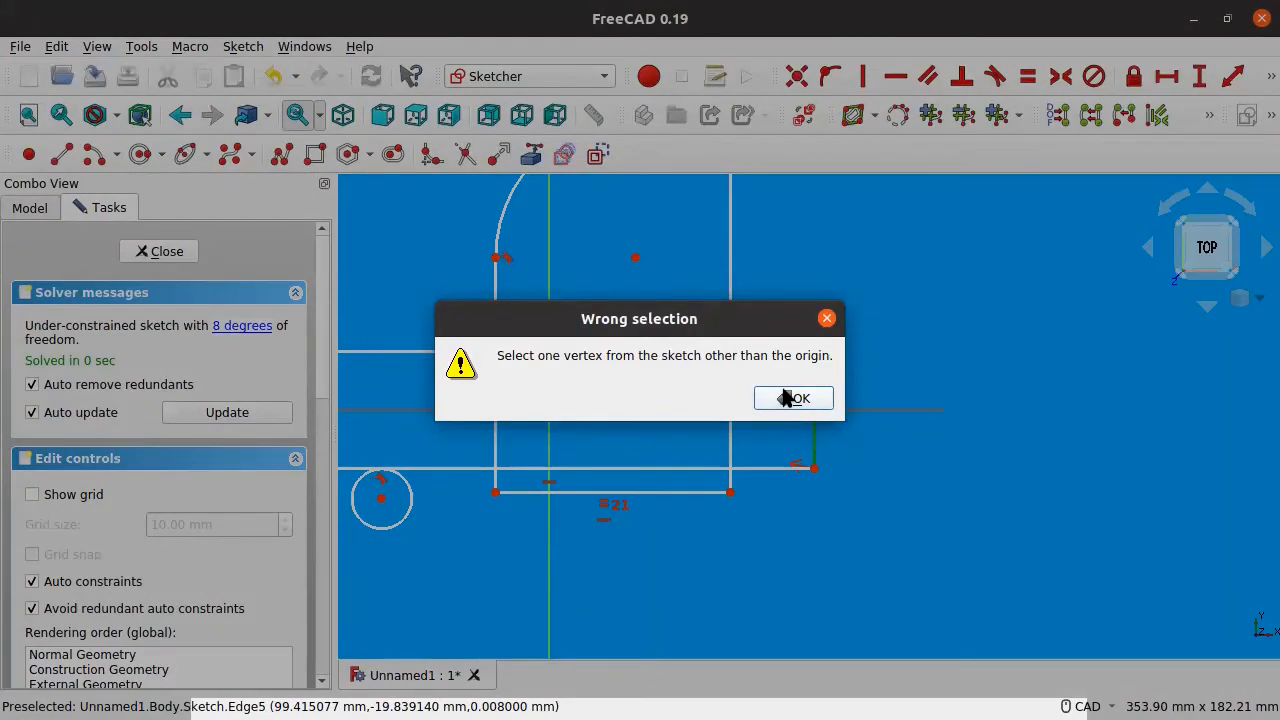
Step: Dismiss the warning, lock then undo-lock the top-right corner, and drag it inward
left_click(796, 399)
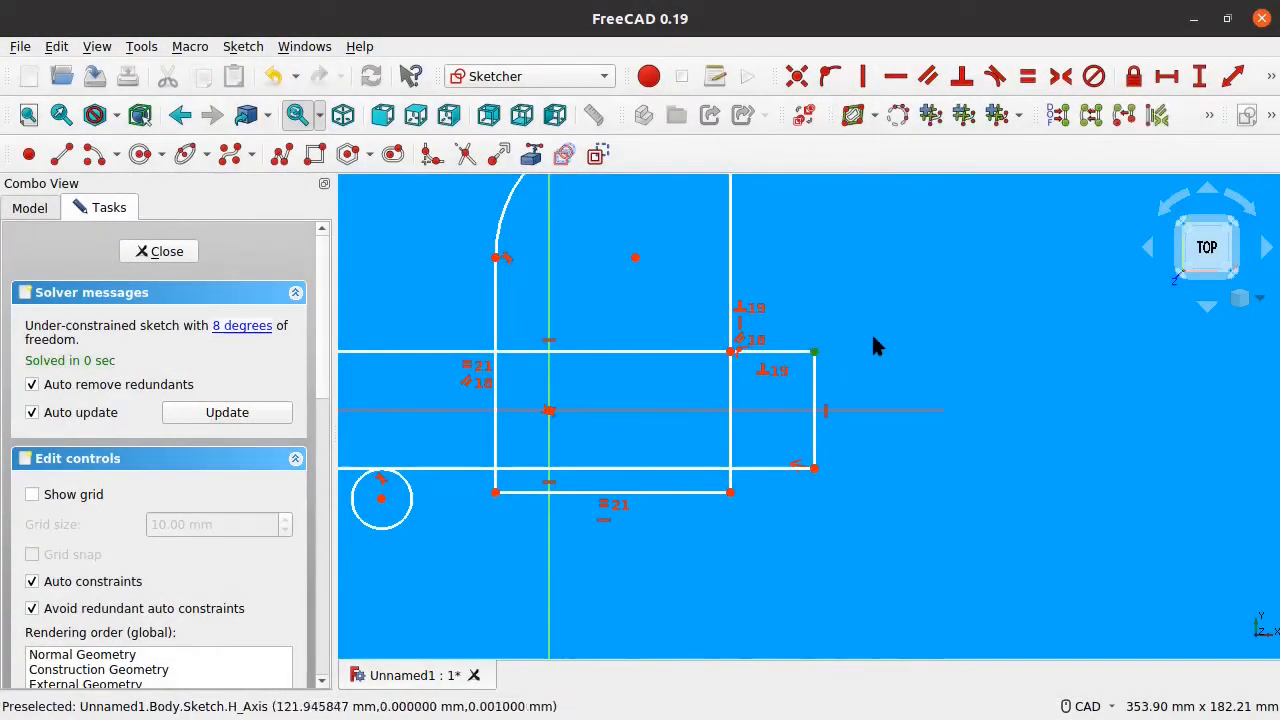
left_click(1134, 77)
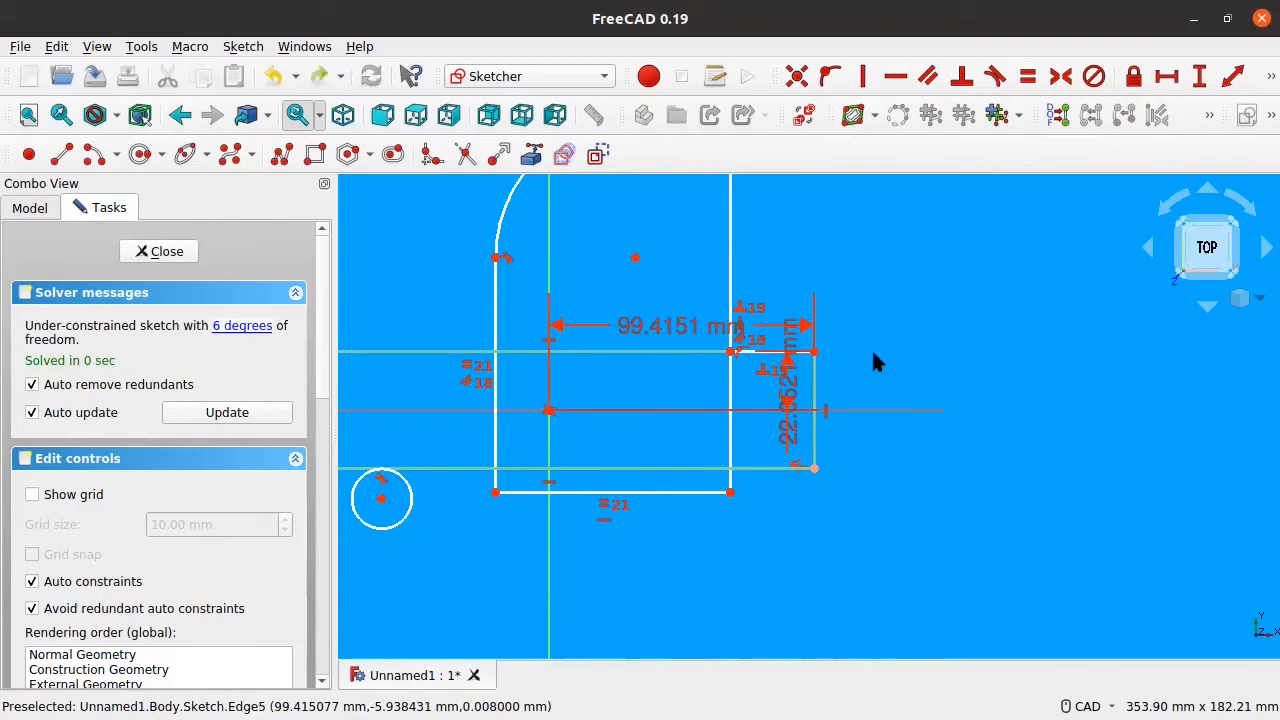
key("ctrl+z")
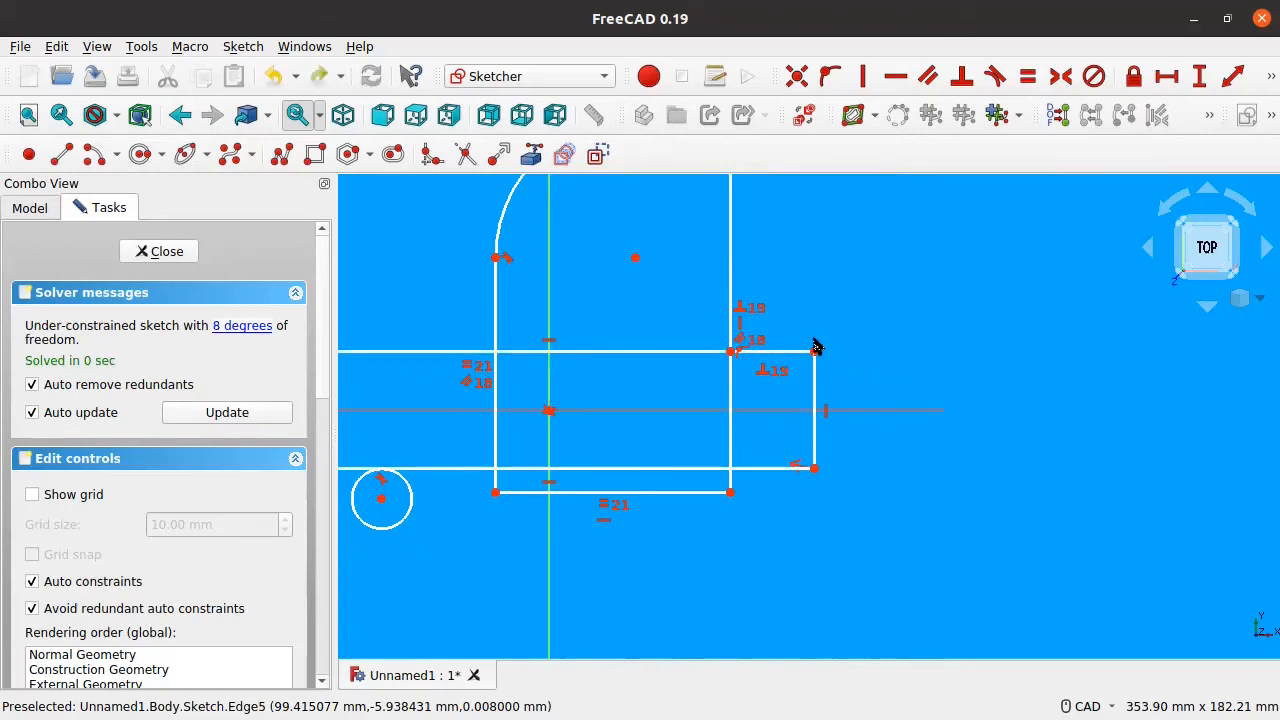
mouse_move(814, 352)
left_mouse_down()
mouse_move(784, 352)
mouse_move(792, 372)
left_mouse_up()
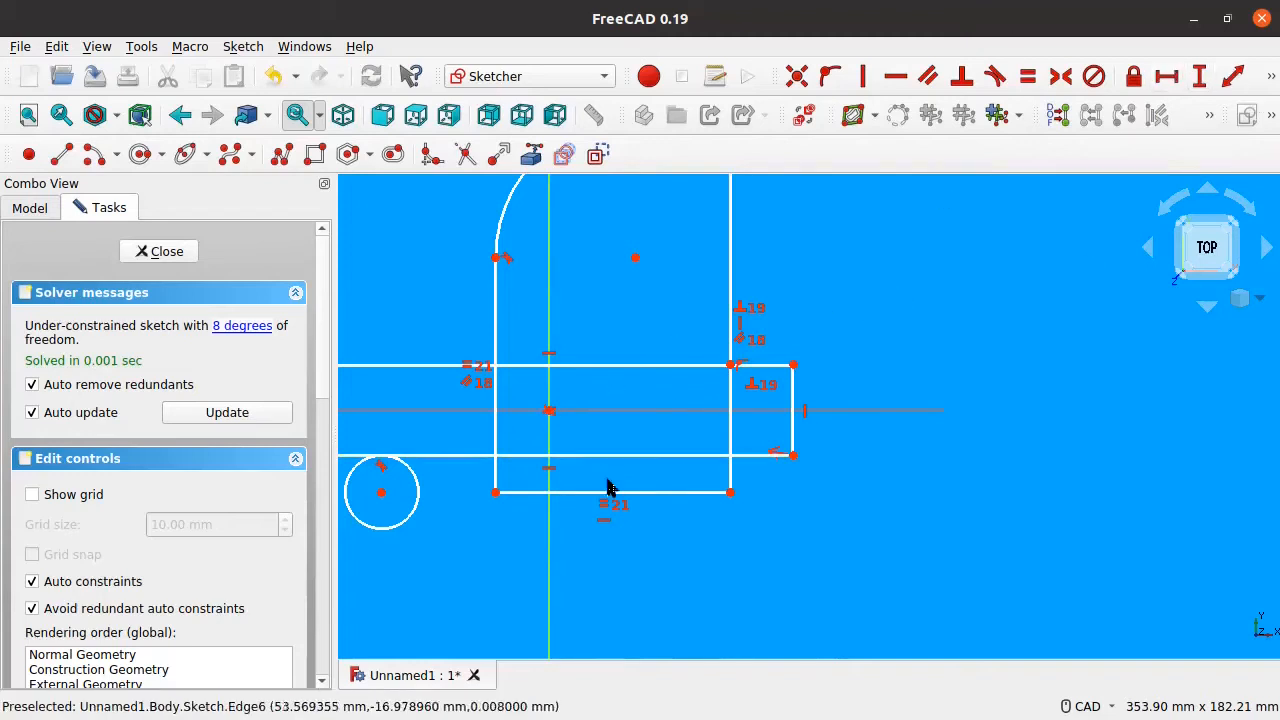
Step: Try an 80 mm horizontal distance on the bottom edge, then dismiss the invalid-constraint error
left_click(643, 492)
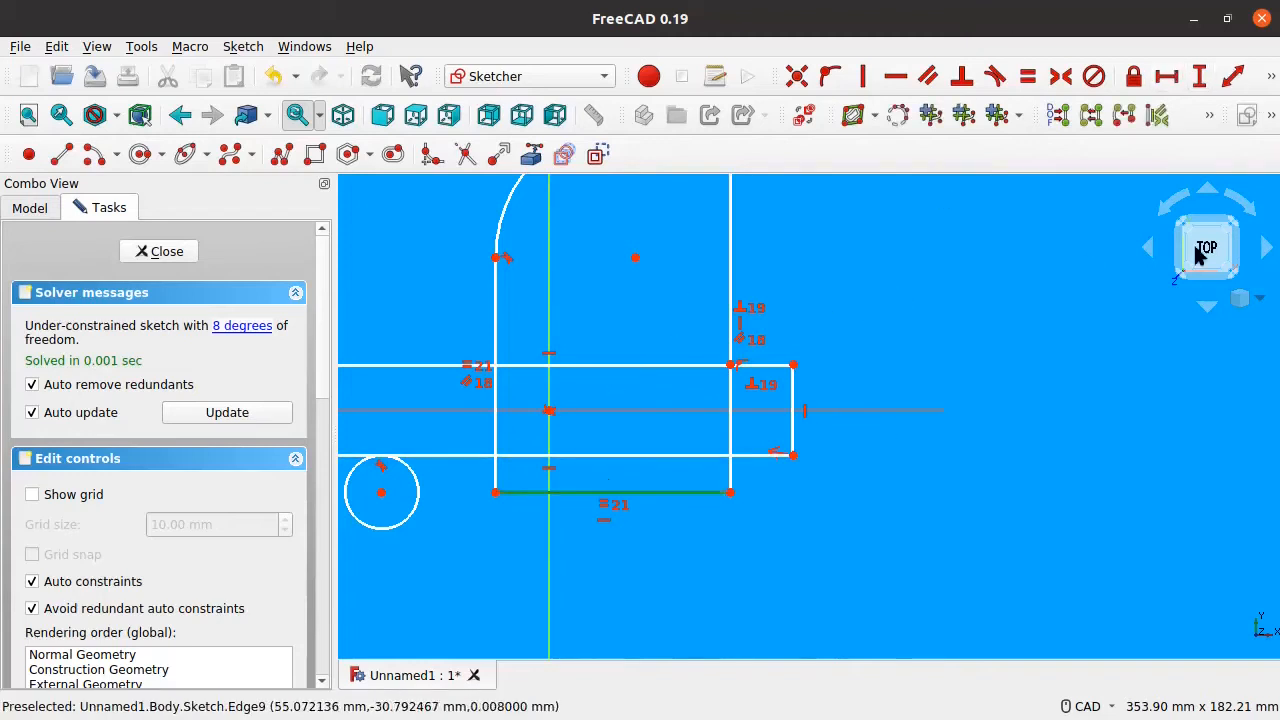
left_click(1168, 80)
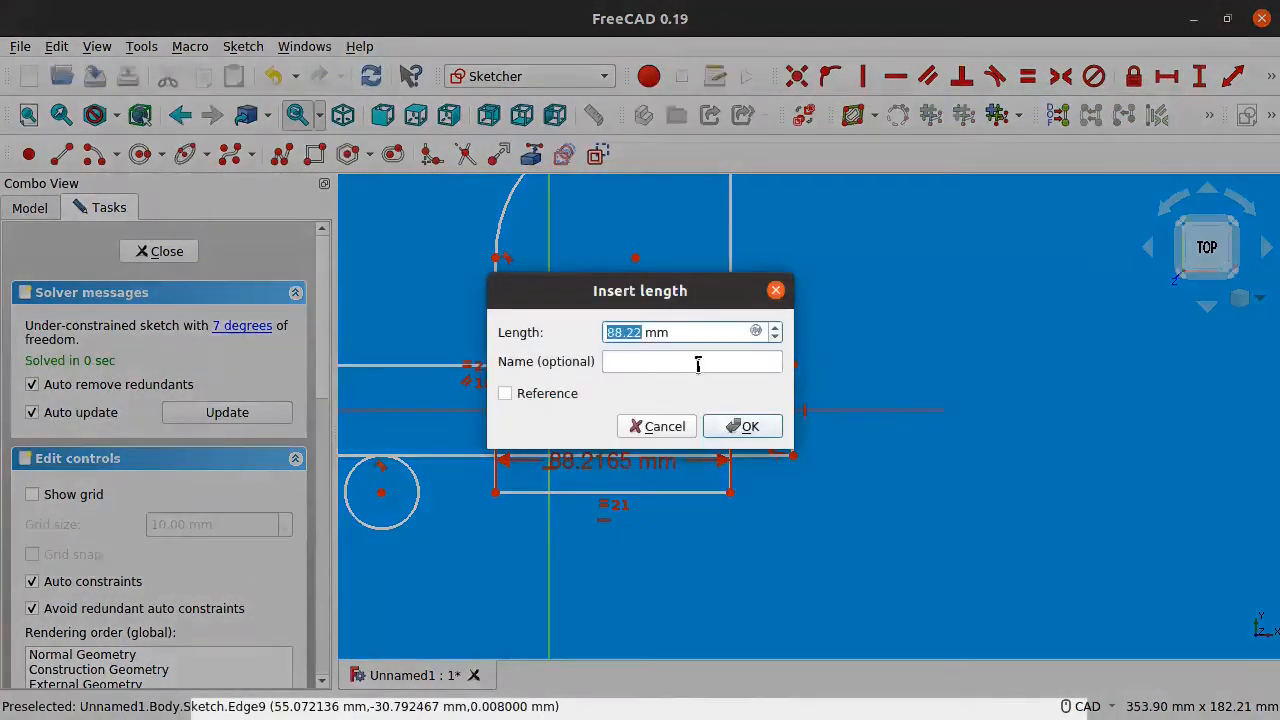
type(".90")
key("BackSpace")
key("BackSpace")
key("BackSpace")
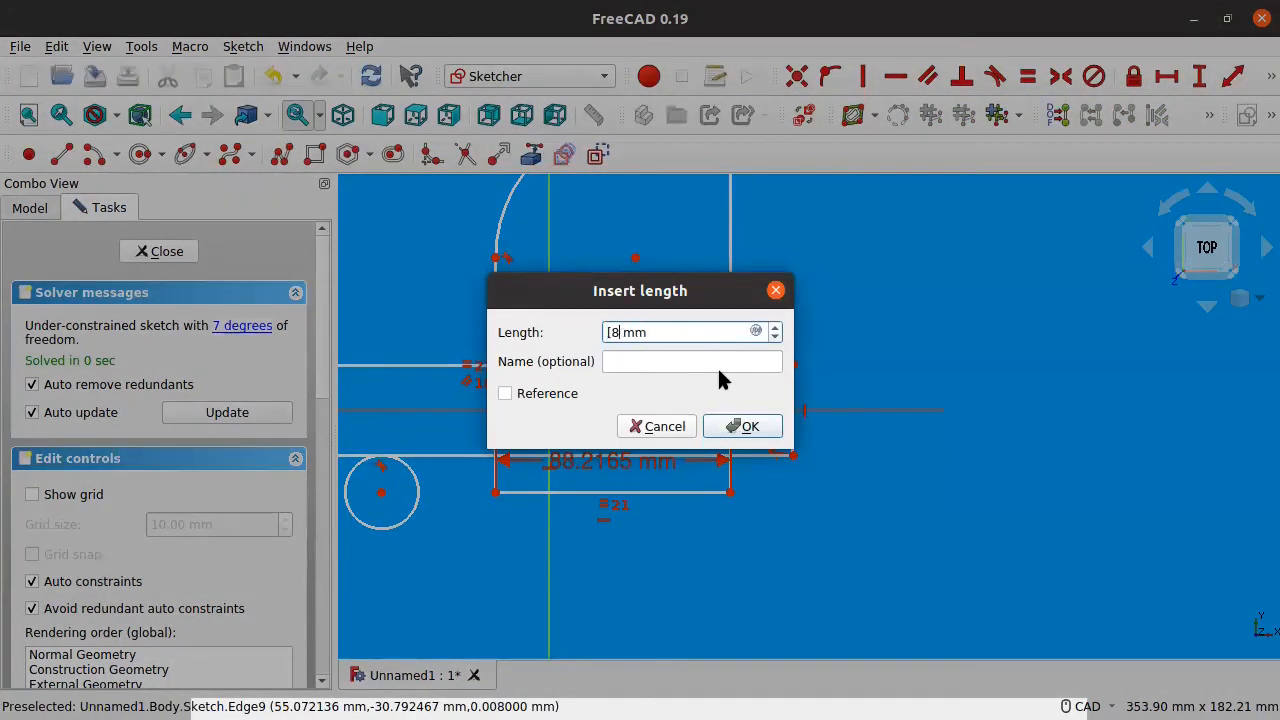
type("80")
left_click(738, 426)
left_click(705, 340)
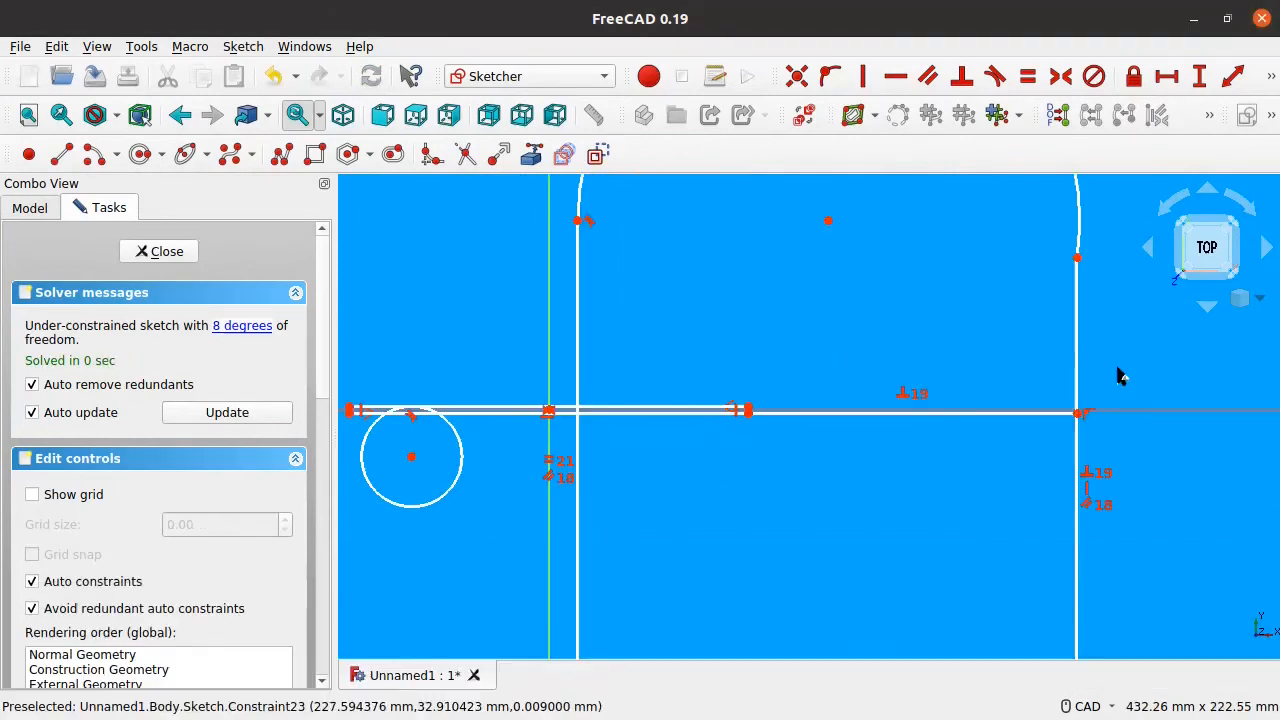
Step: Zoom and pan to bring the whole rounded-top shape into view
scroll(766, 463, "down", 4)
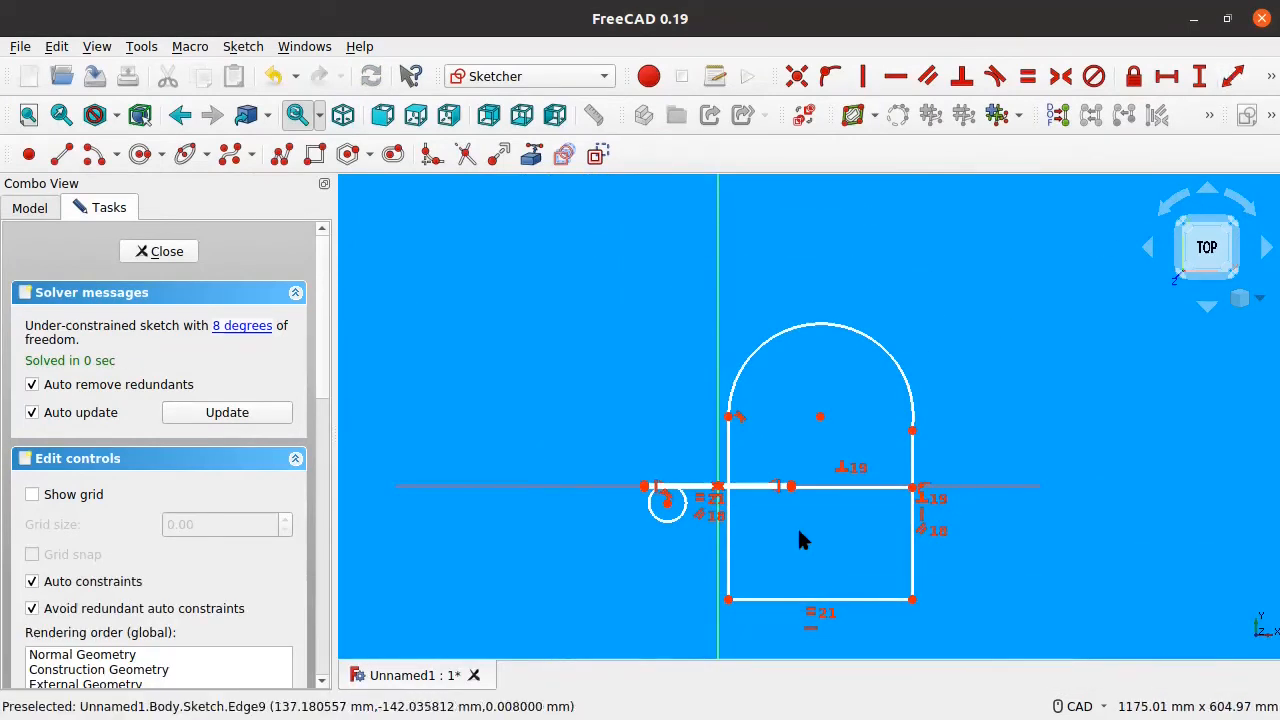
scroll(803, 520, "up", 5)
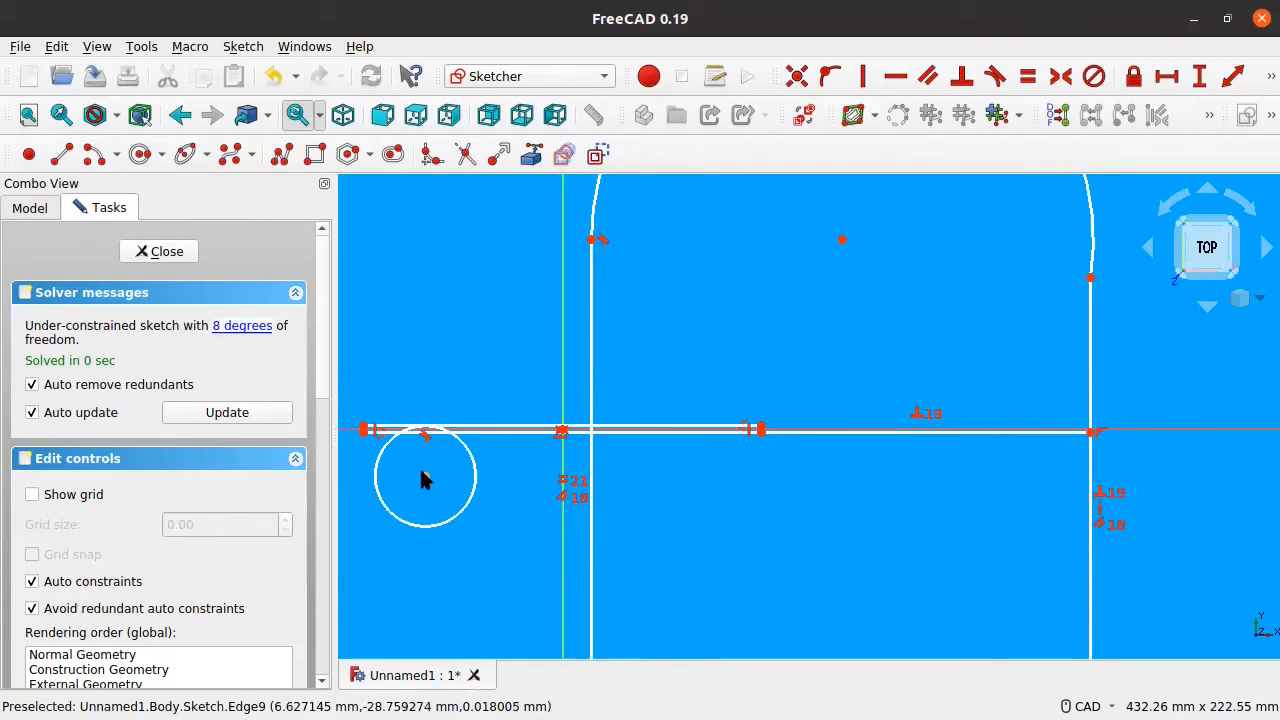
middle_click_drag(591, 450, 805, 436)
scroll(805, 436, "down", 2)
middle_click_drag(929, 512, 601, 450)
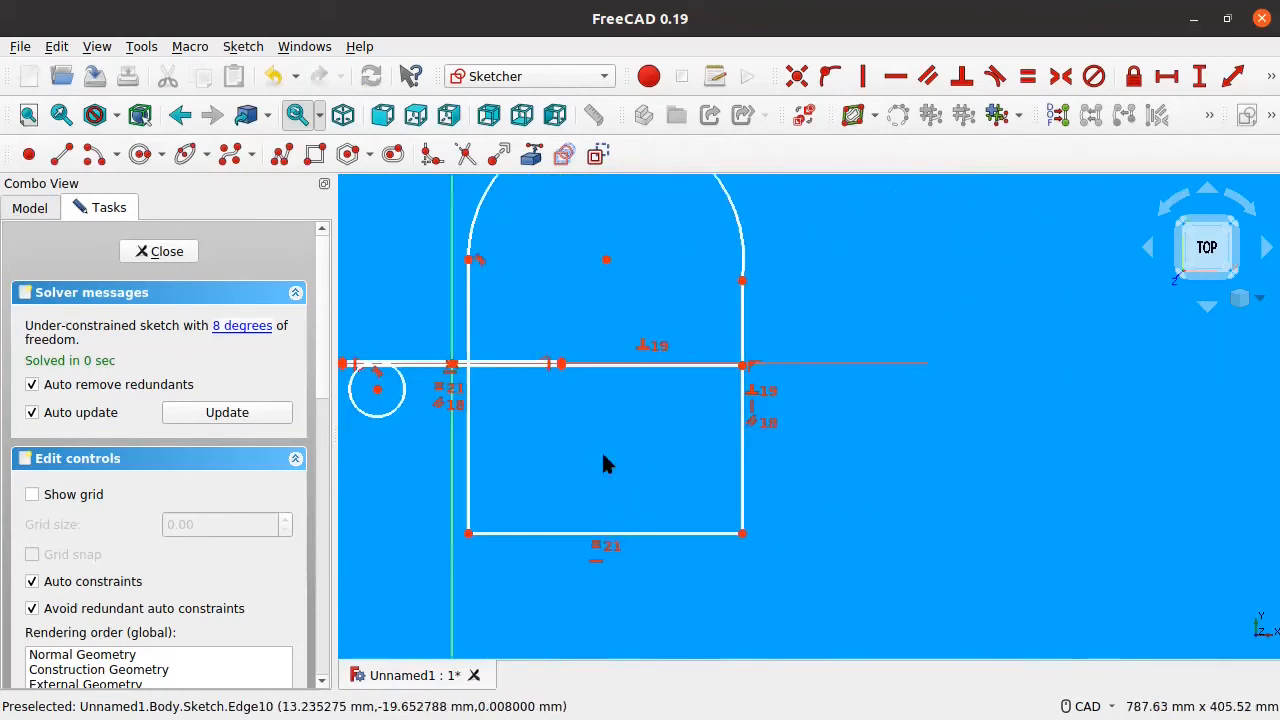
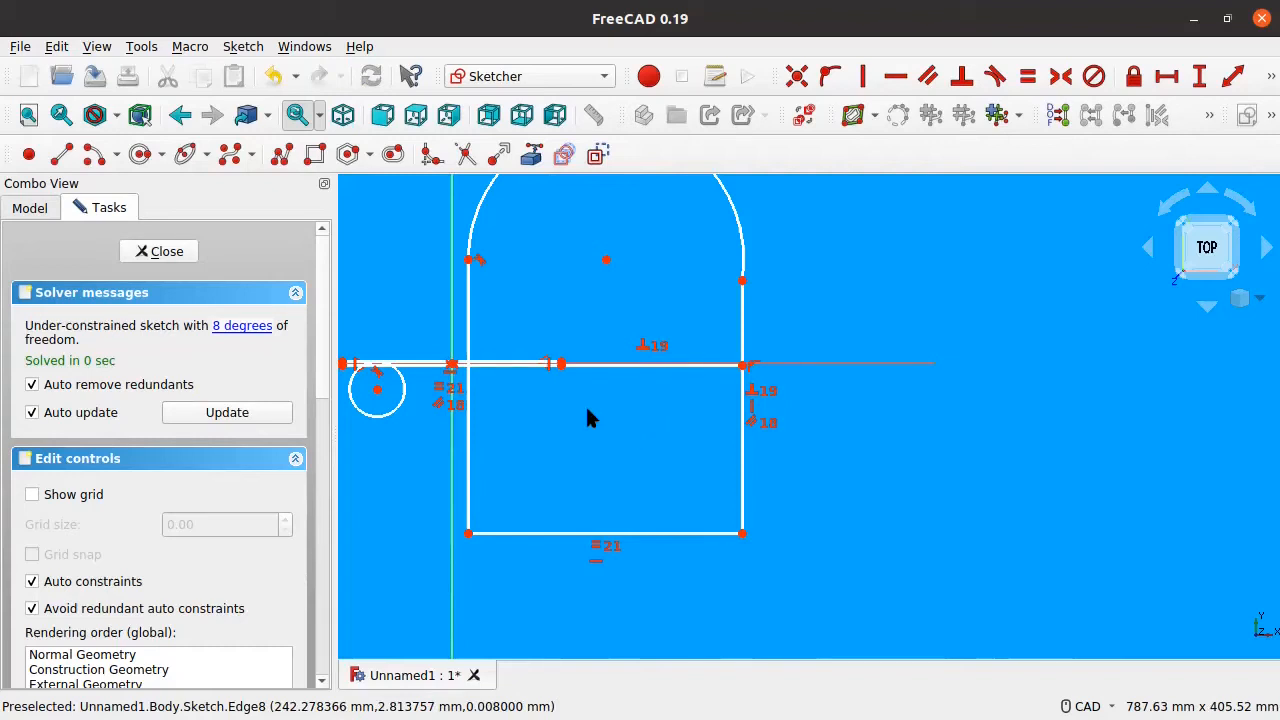
Step: Drag the arc centre and arc endpoint upward so the rounded top becomes taller
left_click_drag(604, 261, 601, 226)
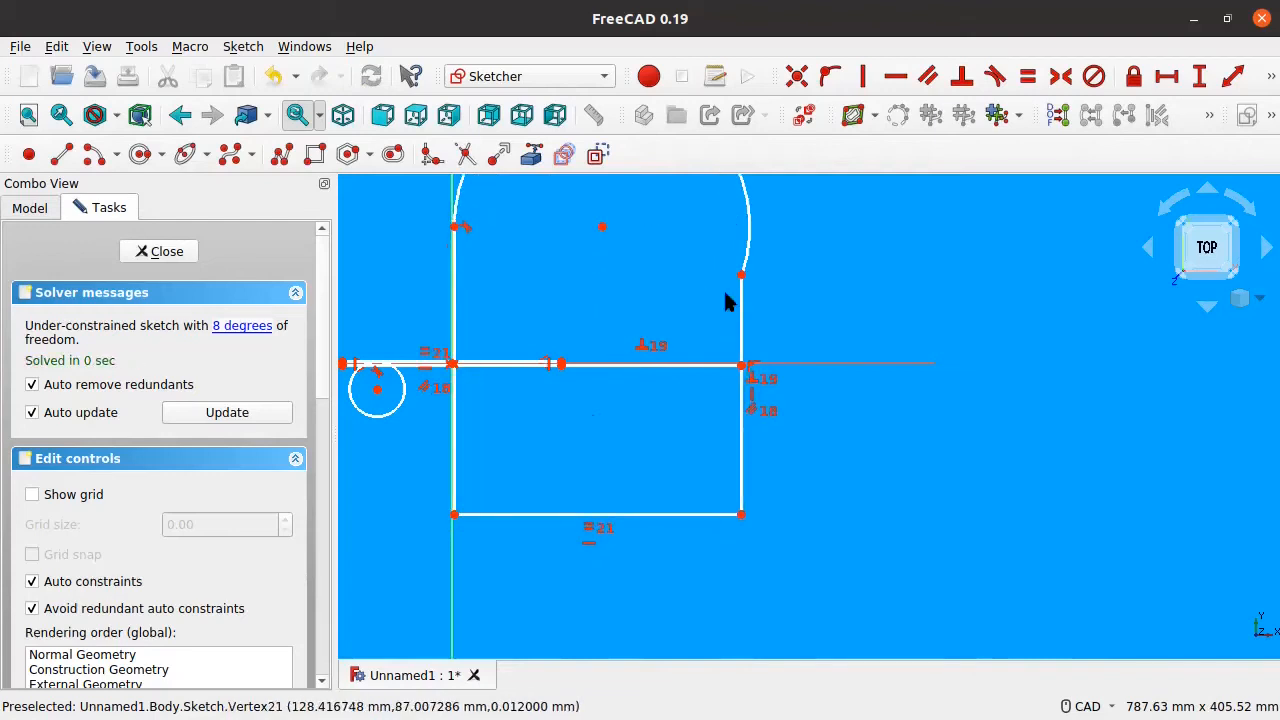
mouse_move(741, 274)
left_mouse_down()
mouse_move(614, 214)
mouse_move(497, 220)
mouse_move(510, 228)
left_mouse_up()
middle_click_drag(434, 286, 551, 326)
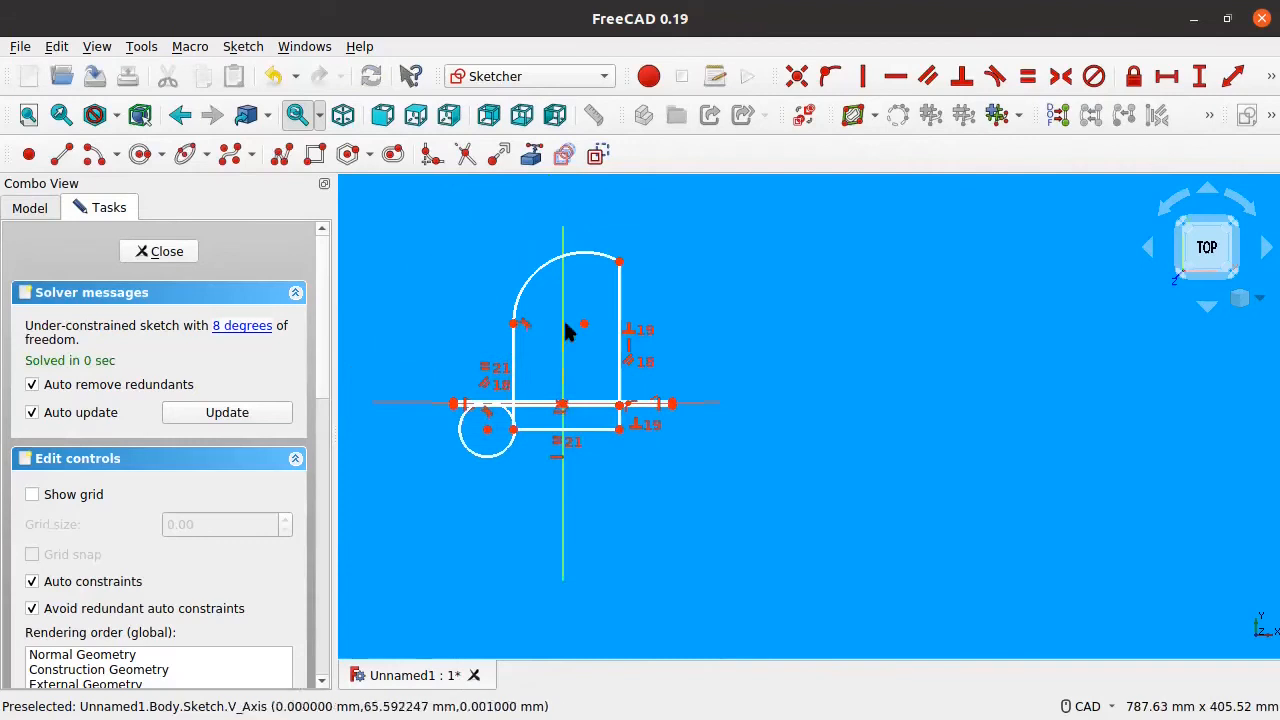
scroll(581, 282, "up", 4)
scroll(581, 282, "down", 3)
middle_click_drag(572, 308, 670, 342)
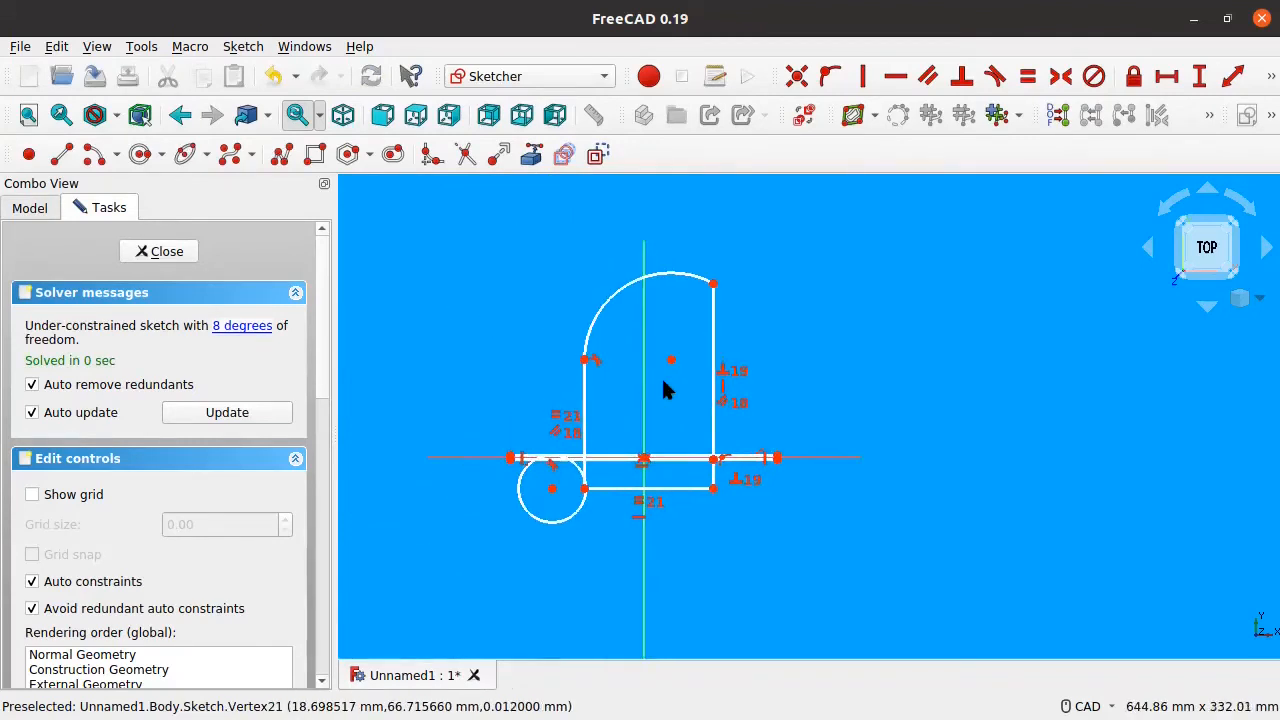
scroll(631, 368, "up", 2)
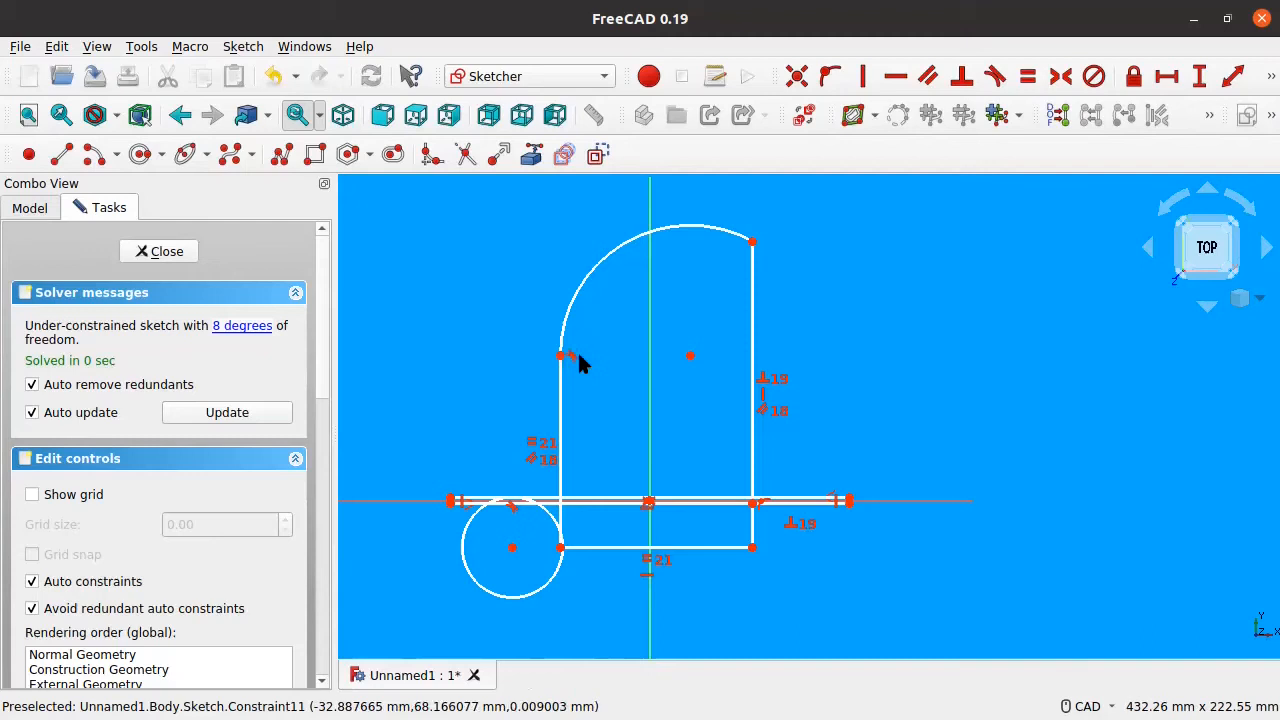
scroll(642, 374, "up", 1)
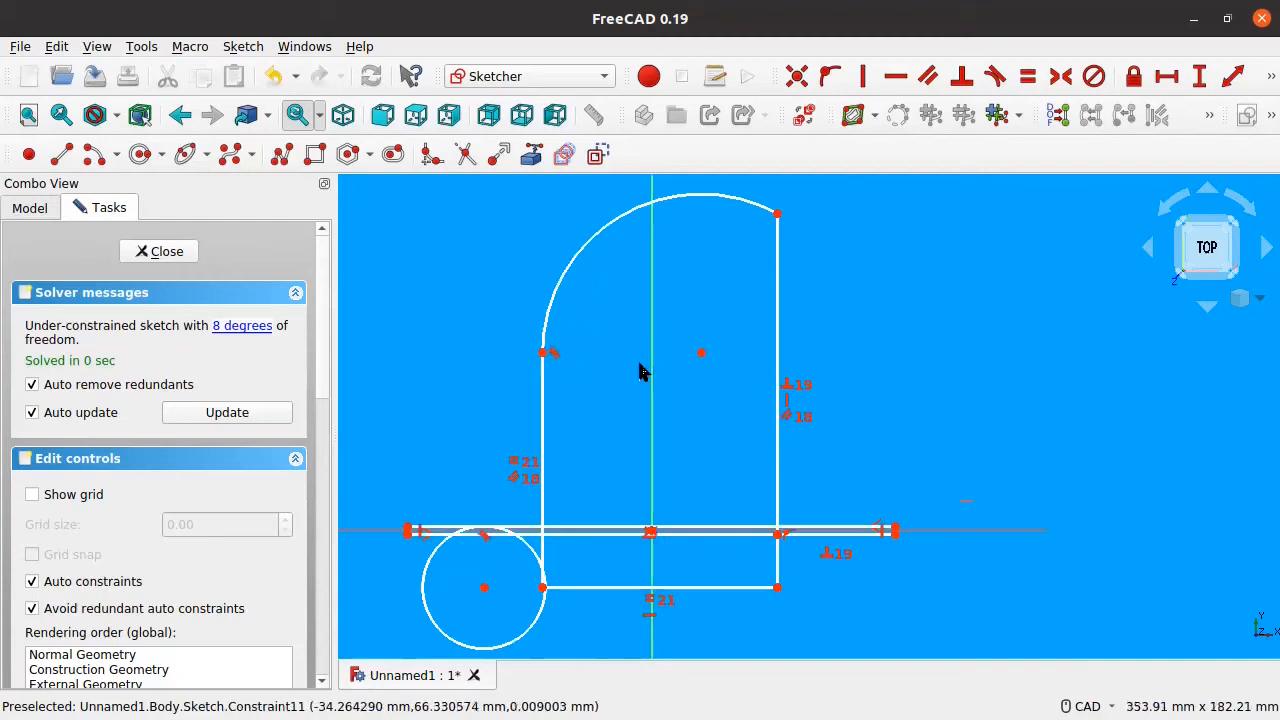
scroll(643, 371, "down", 1)
middle_click_drag(623, 360, 627, 413)
scroll(627, 413, "up", 1)
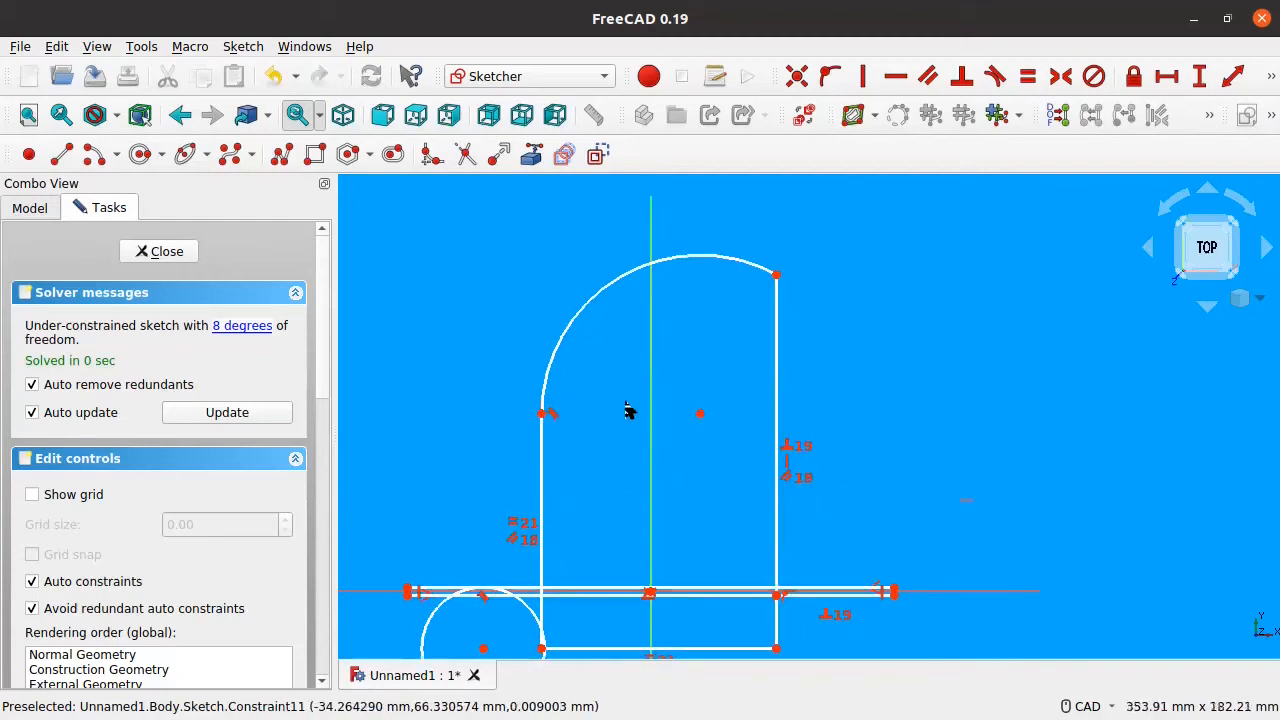
middle_click_drag(621, 459, 629, 379)
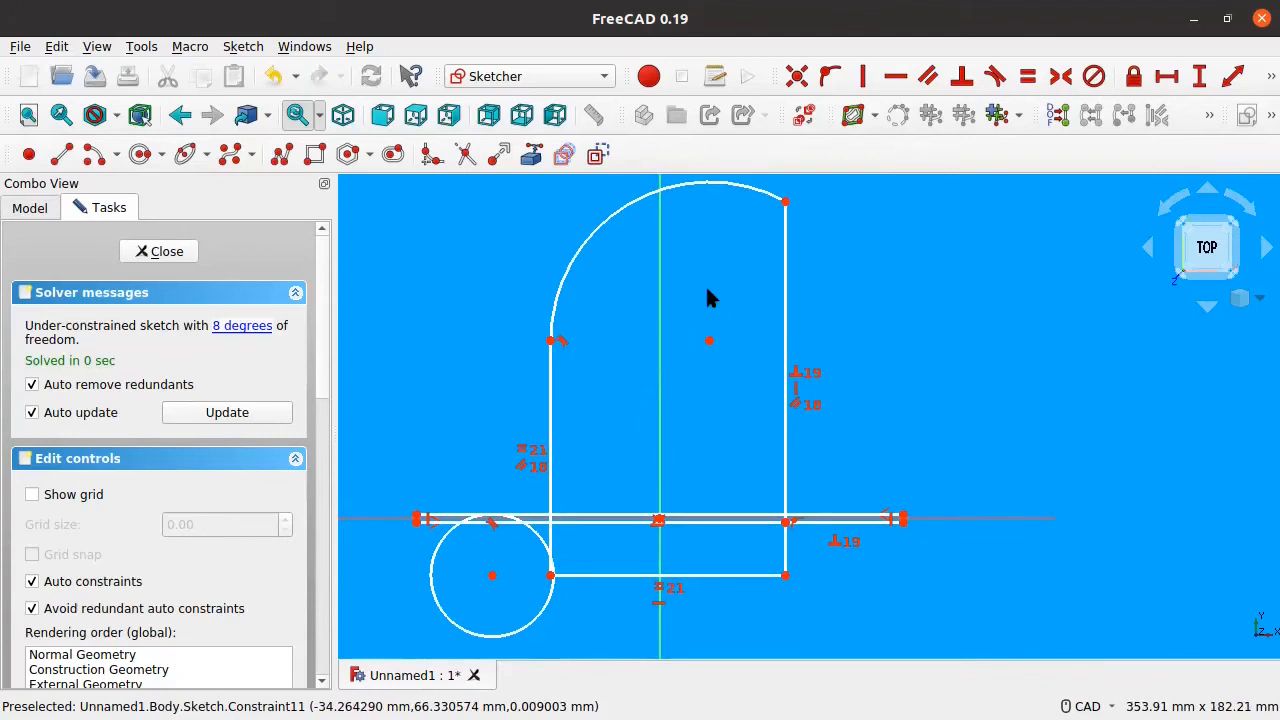
middle_click_drag(706, 290, 702, 308)
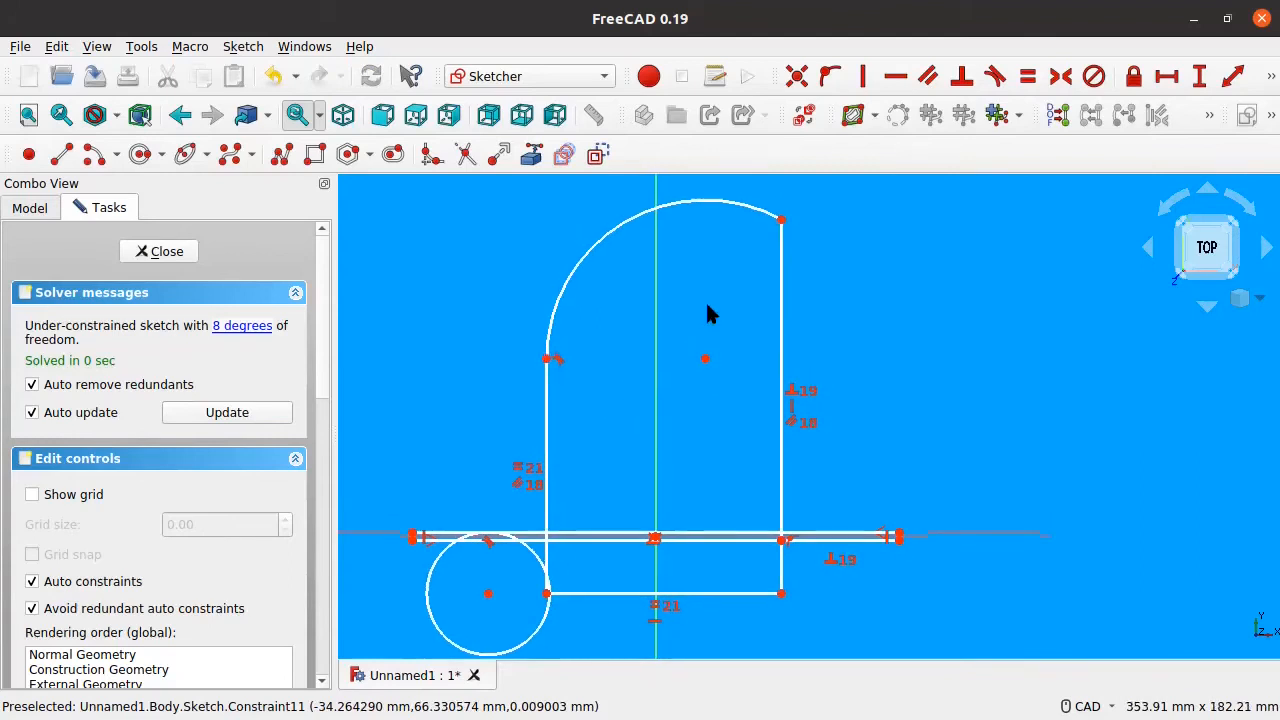
Step: Close the finished sketch and return to Part Design
left_click(1270, 76)
middle_click_drag(804, 298, 829, 333)
middle_click_drag(536, 273, 518, 263)
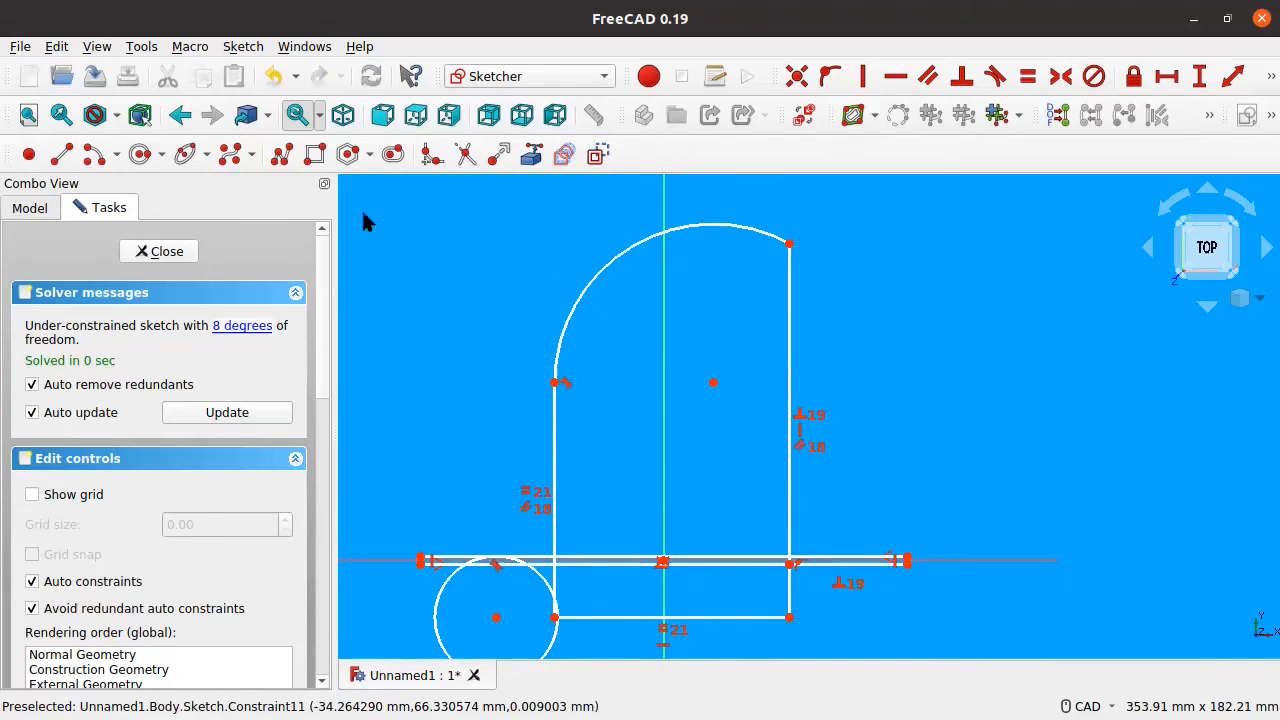
left_click(162, 253)
scroll(668, 353, "down", 5)
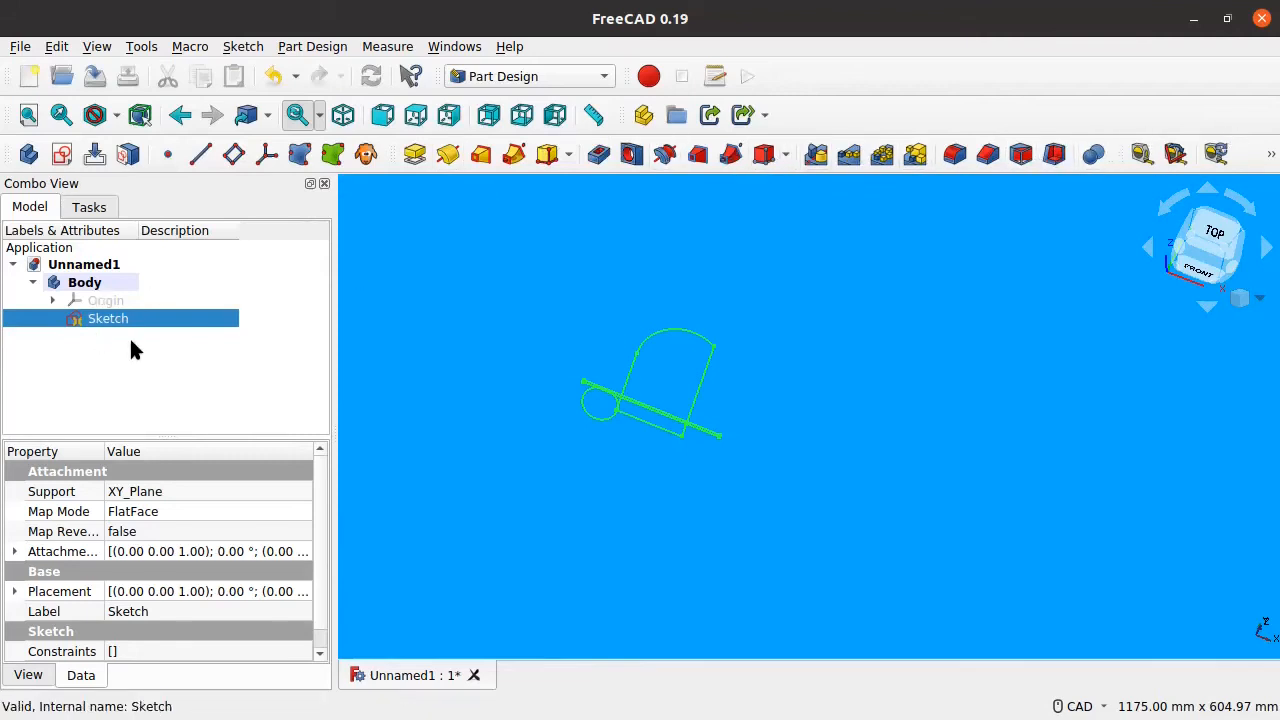
Step: Delete the sketch from the Body and clear the selection
key("Delete")
left_click(118, 308)
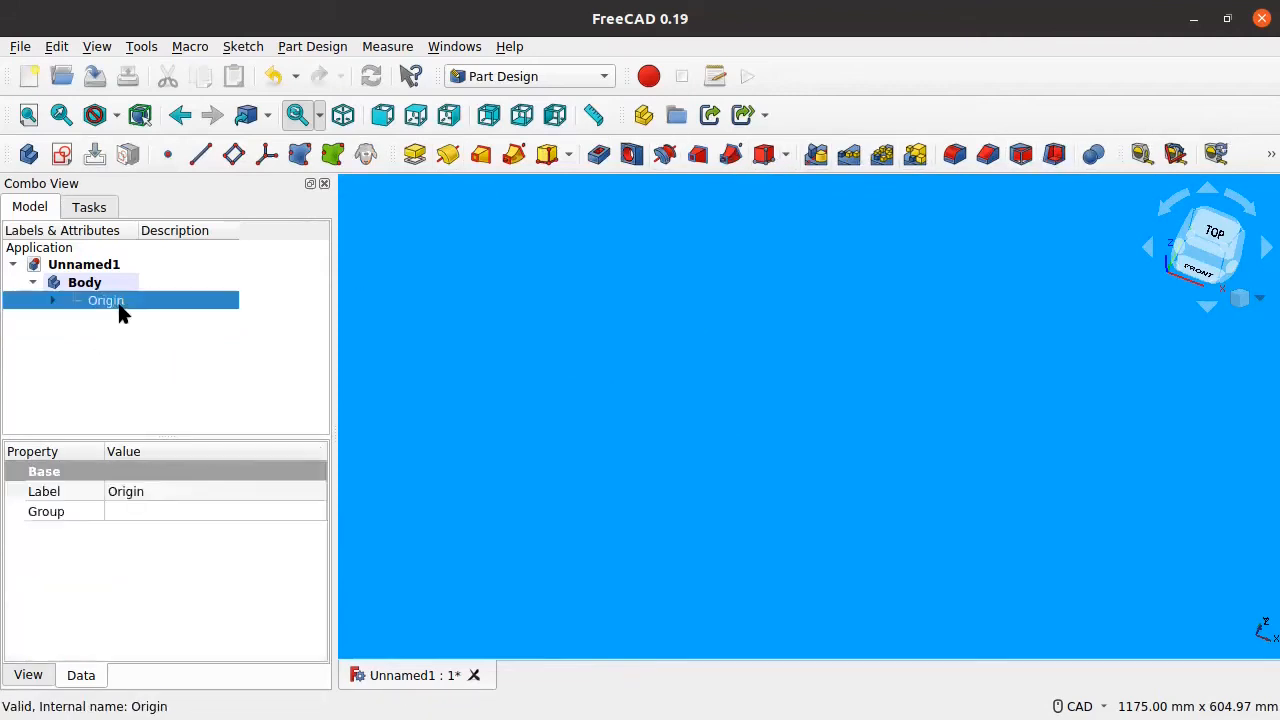
left_click(182, 349)
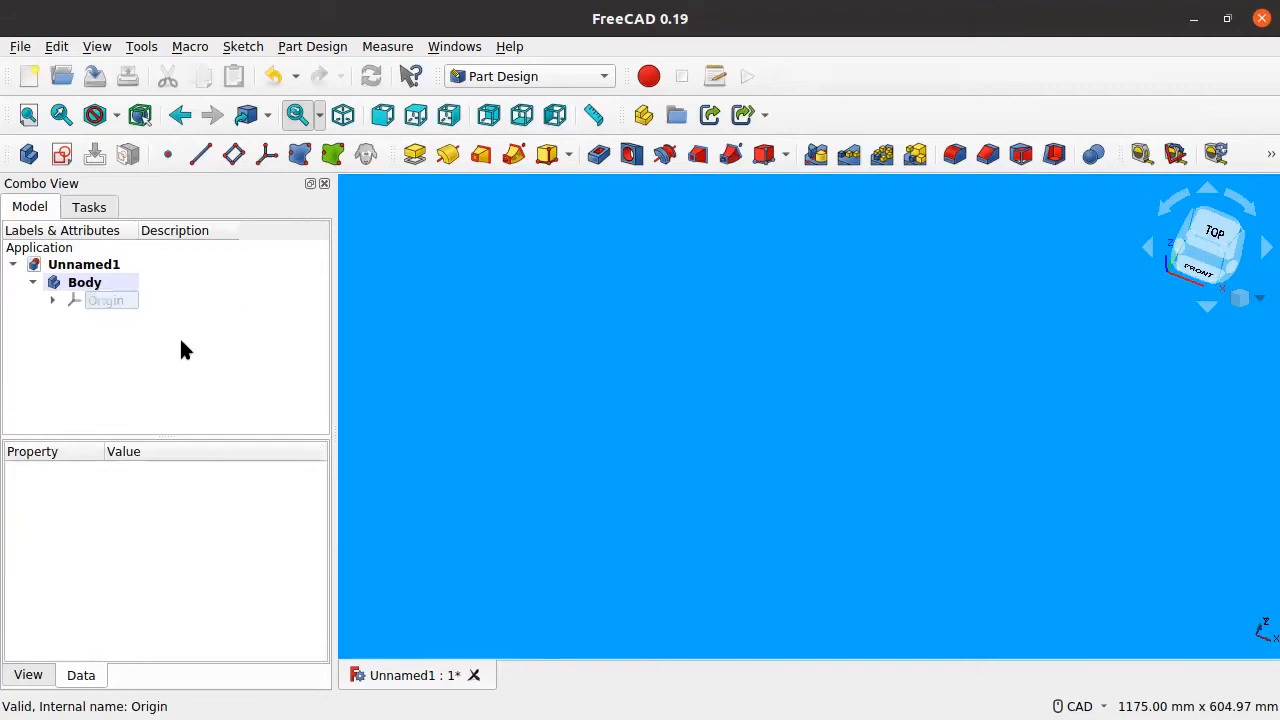
Step: Import the pcb.step board model into the document
left_click(20, 46)
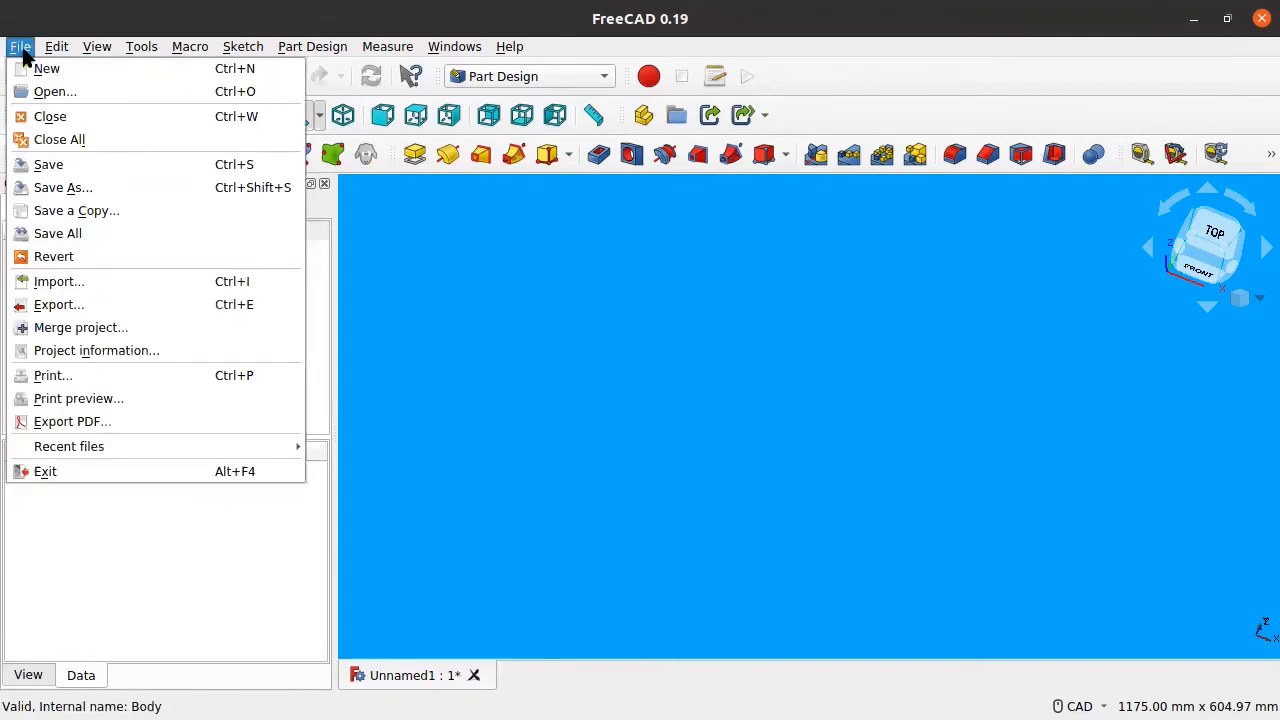
left_click(87, 287)
left_click(587, 229)
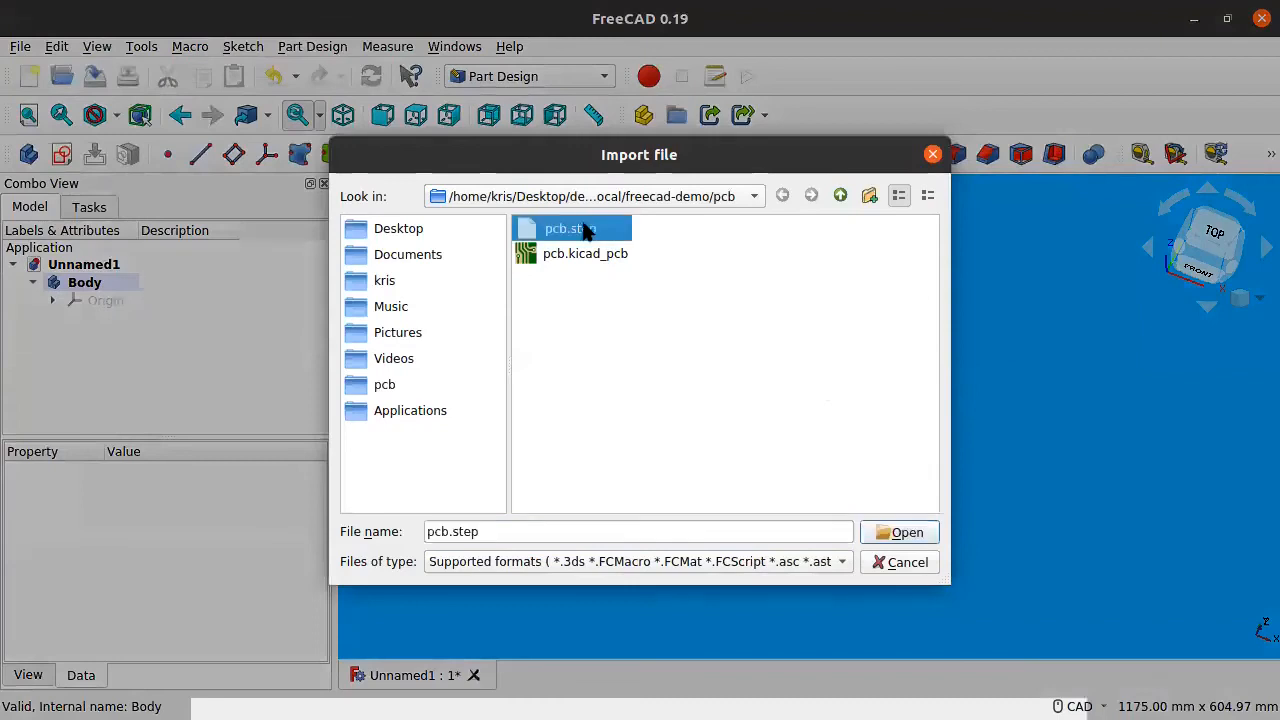
left_click(906, 532)
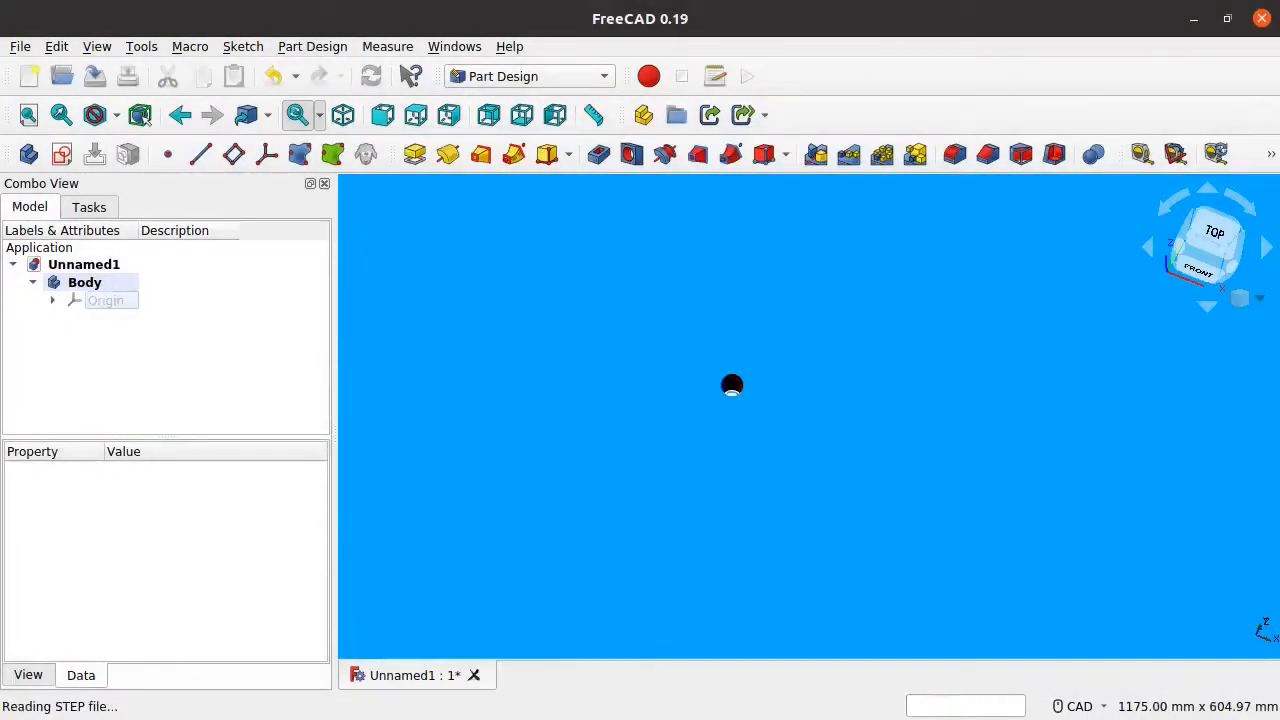
scroll(760, 415, "down", 5)
scroll(785, 452, "up", 2)
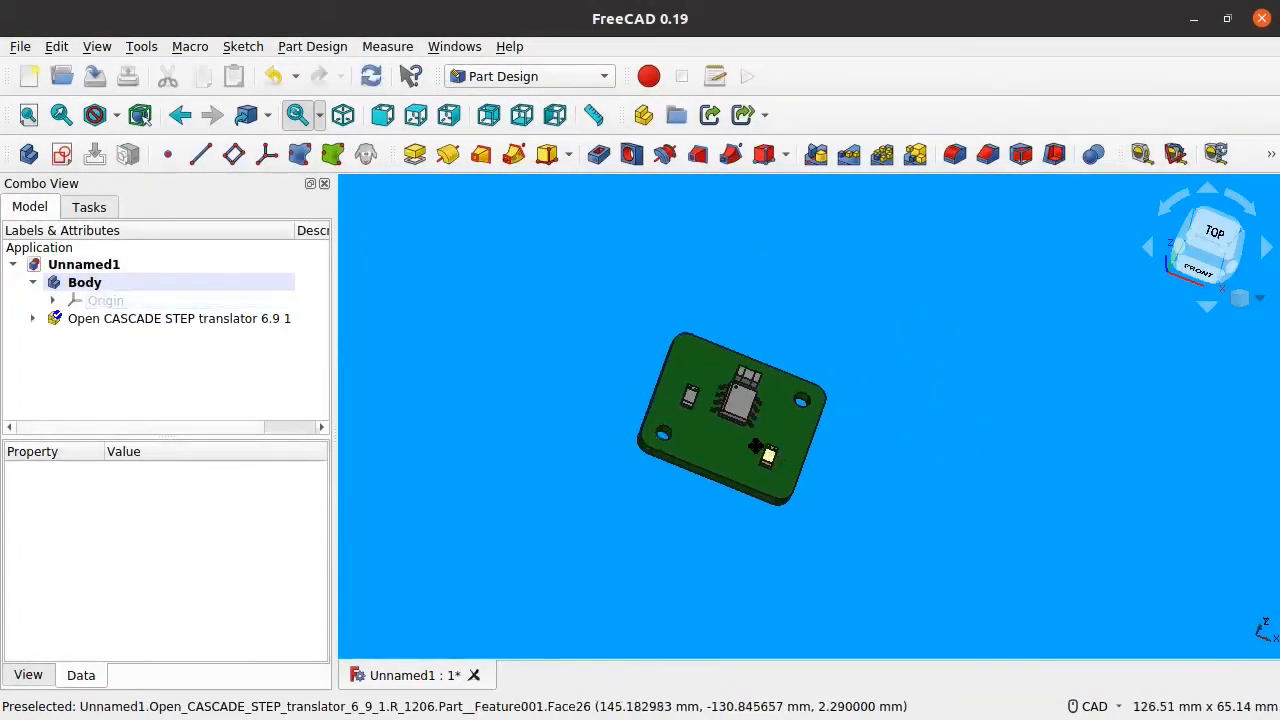
Step: Orbit around the imported board to inspect its top, underside and edges
middle_click_drag(784, 441, 724, 432)
scroll(750, 414, "up", 1)
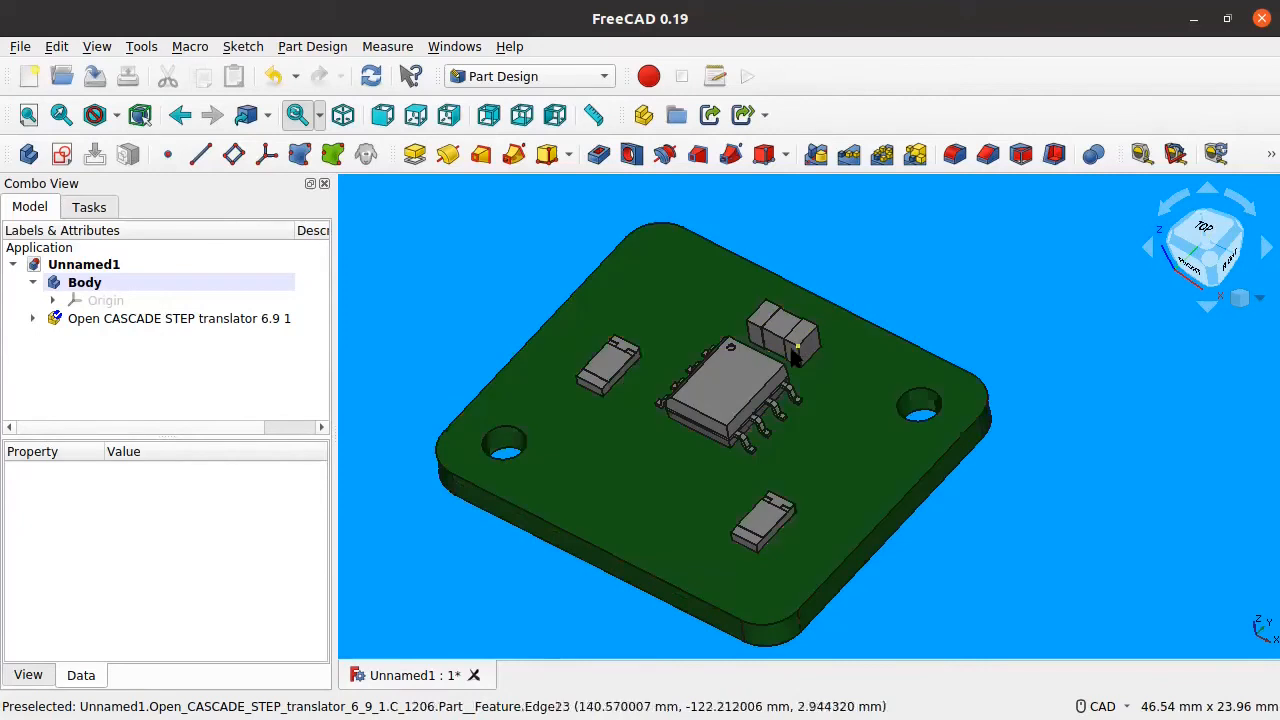
scroll(826, 400, "down", 2)
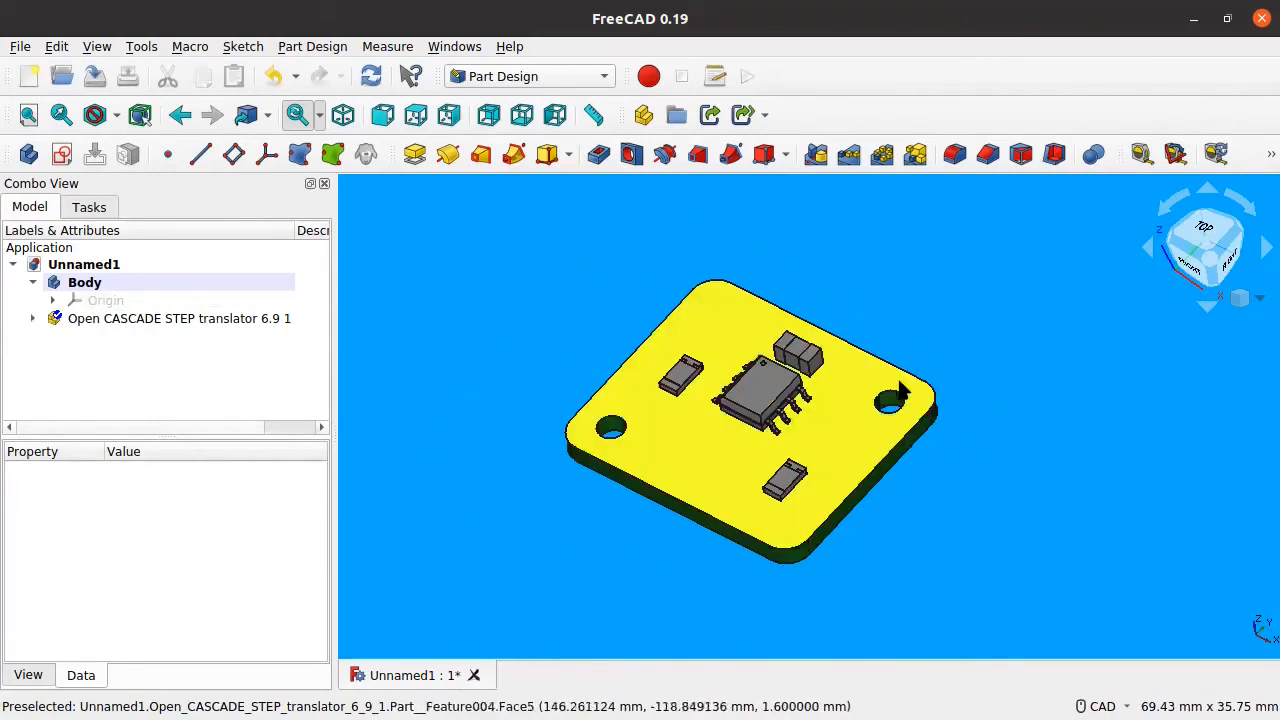
middle_click_drag(913, 444, 854, 466)
middle_click_drag(695, 398, 707, 410)
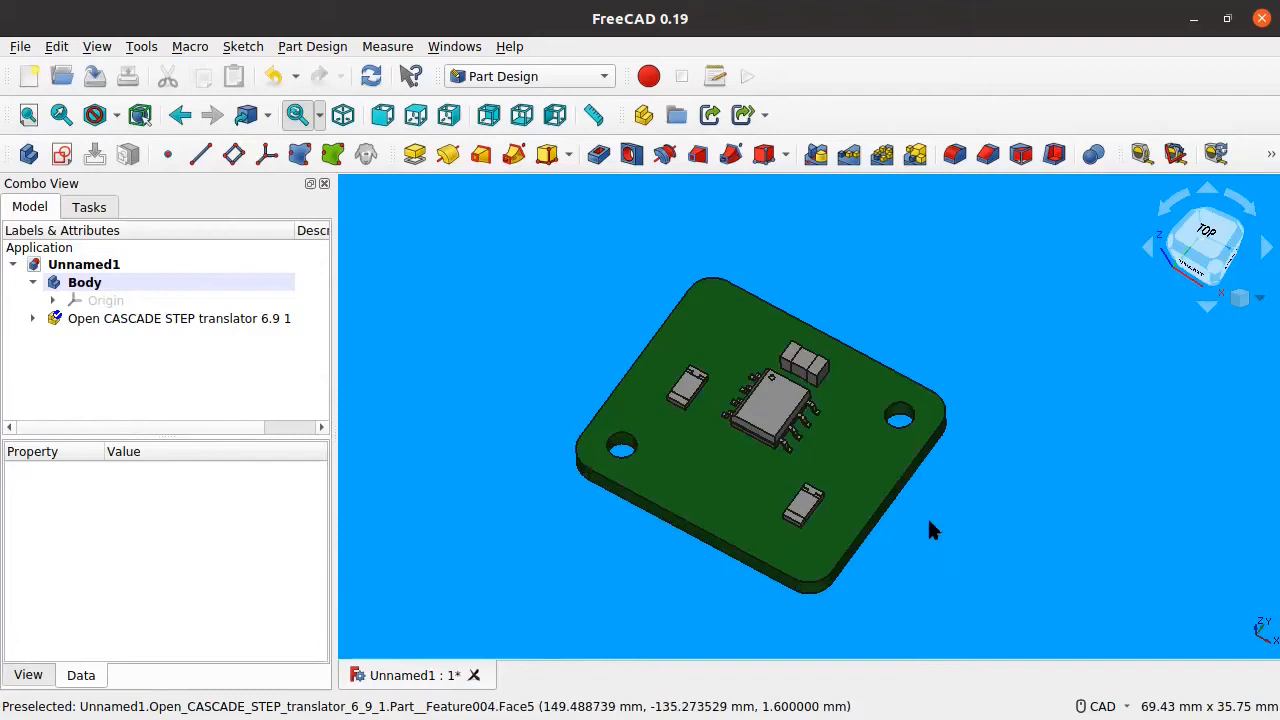
middle_click_drag(951, 591, 921, 470)
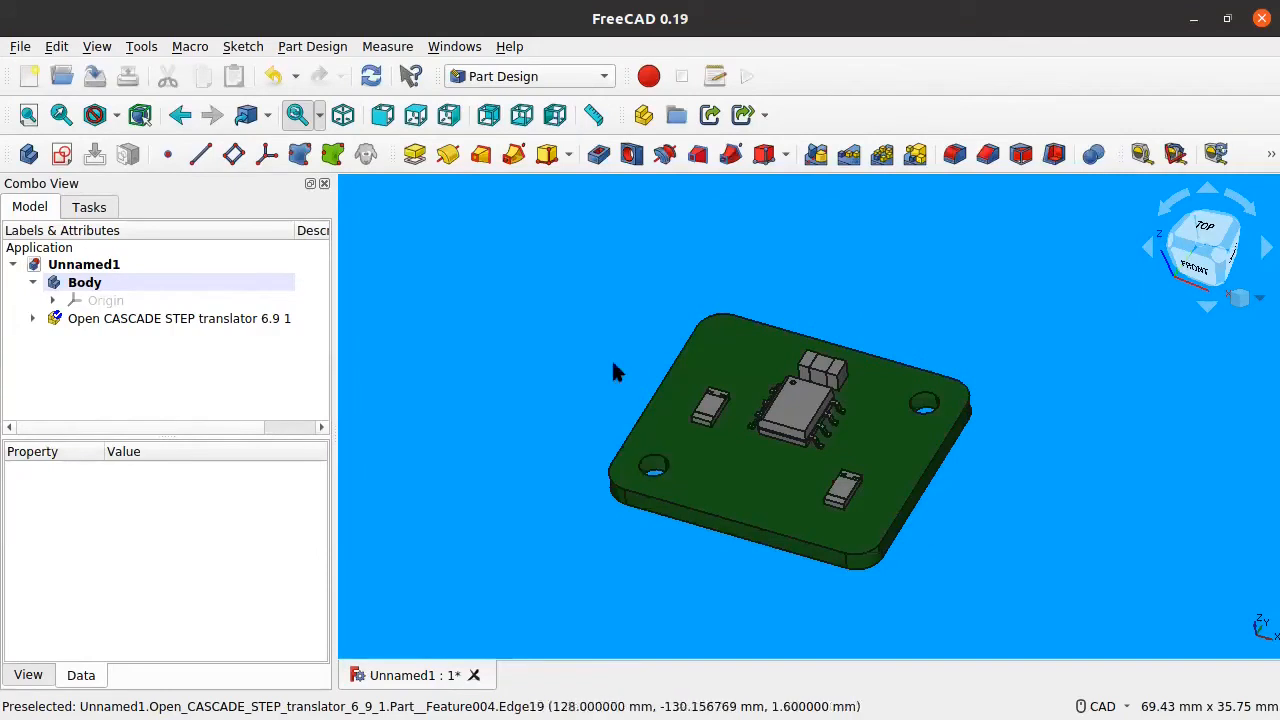
middle_click_drag(1011, 503, 1043, 497)
scroll(786, 491, "up", 3)
scroll(780, 491, "down", 5)
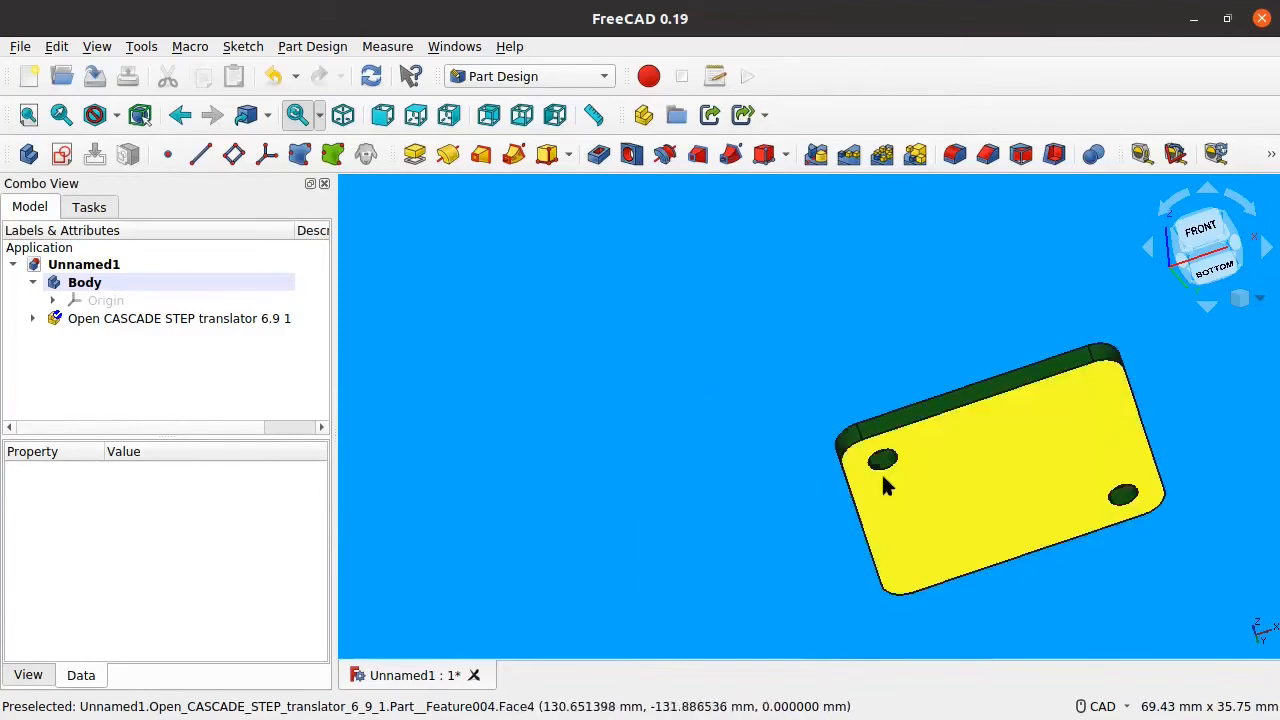
middle_click_drag(1025, 381, 776, 425)
middle_click_drag(956, 368, 752, 375)
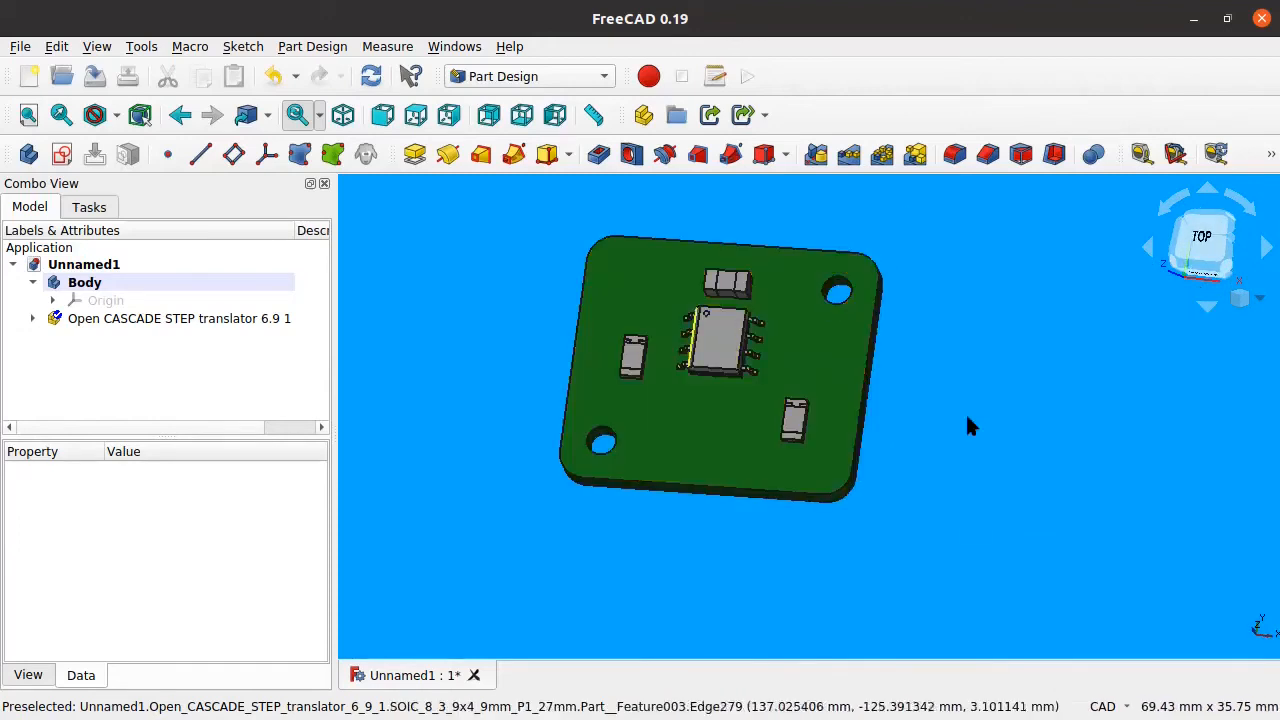
middle_click_drag(896, 398, 805, 420)
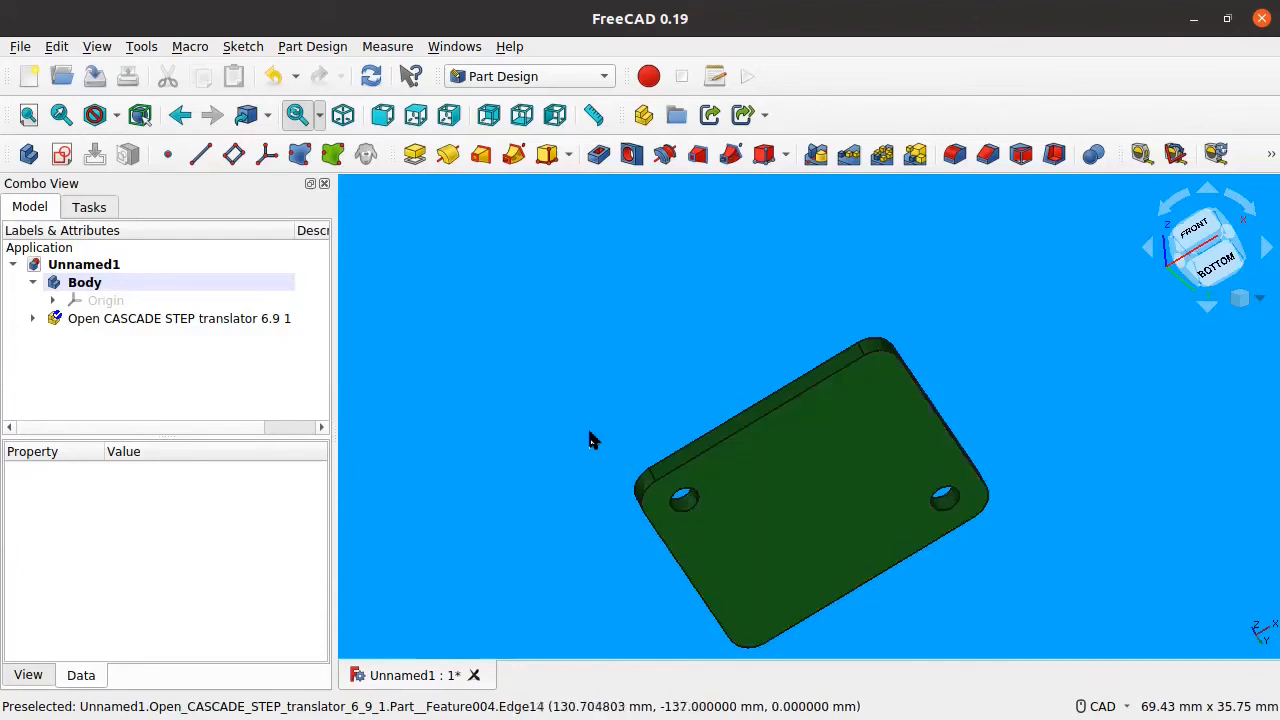
middle_click_drag(553, 380, 220, 340)
Step: Toggle the STEP board's visibility and delete the empty Body with its Origin
left_click(177, 323)
key("space")
key("space")
left_click(85, 283)
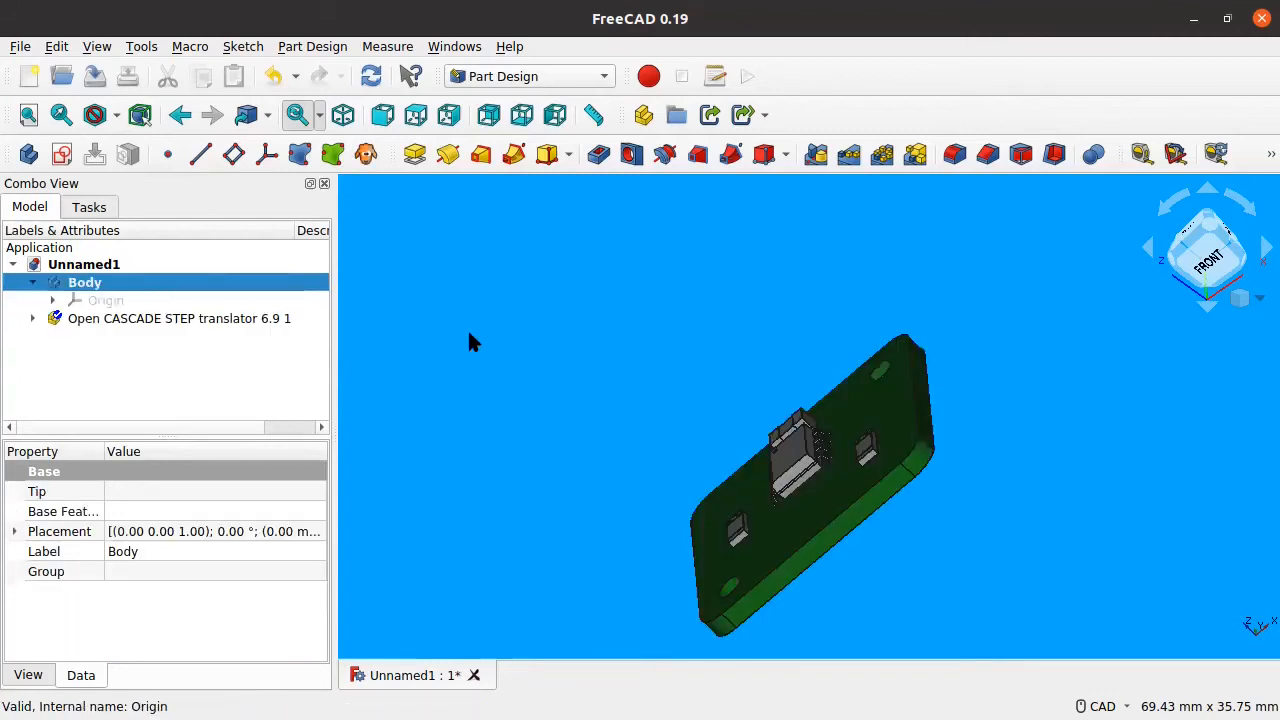
key("Delete")
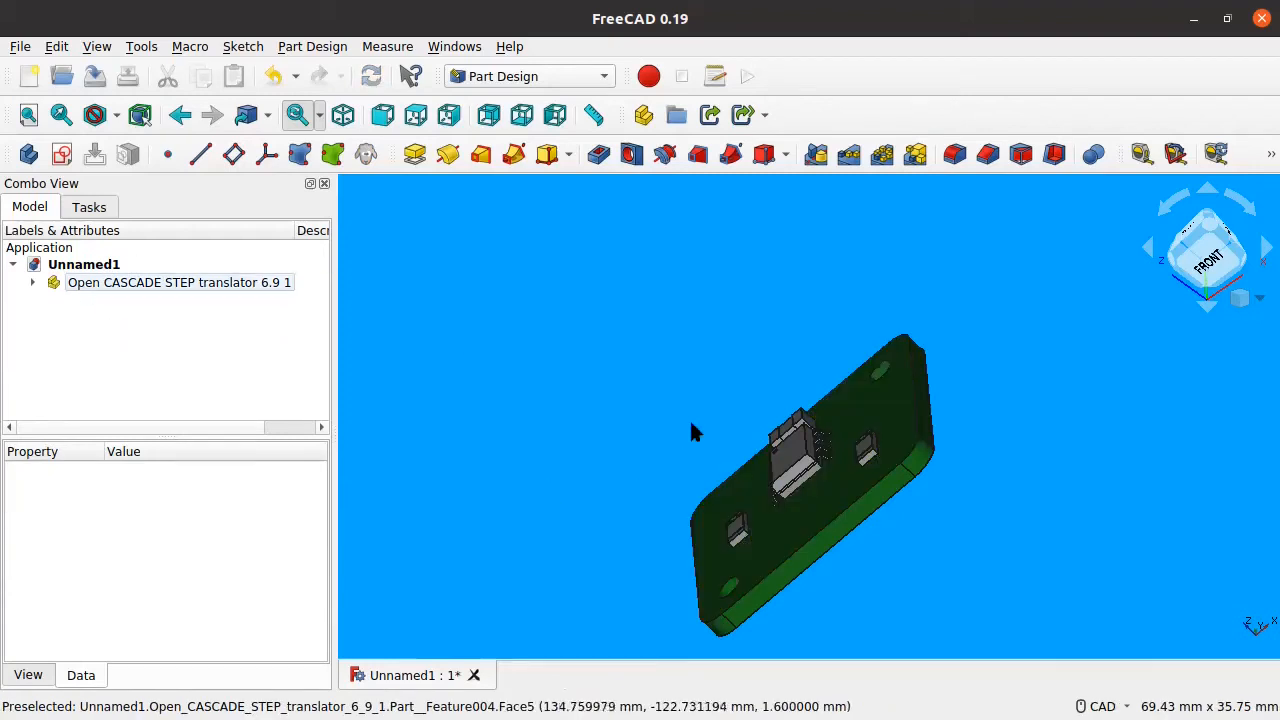
middle_click_drag(689, 418, 599, 368)
Step: Save the document as 'demo' inside a newly created demo folder in freecad-demo
key("ctrl+shift+s")
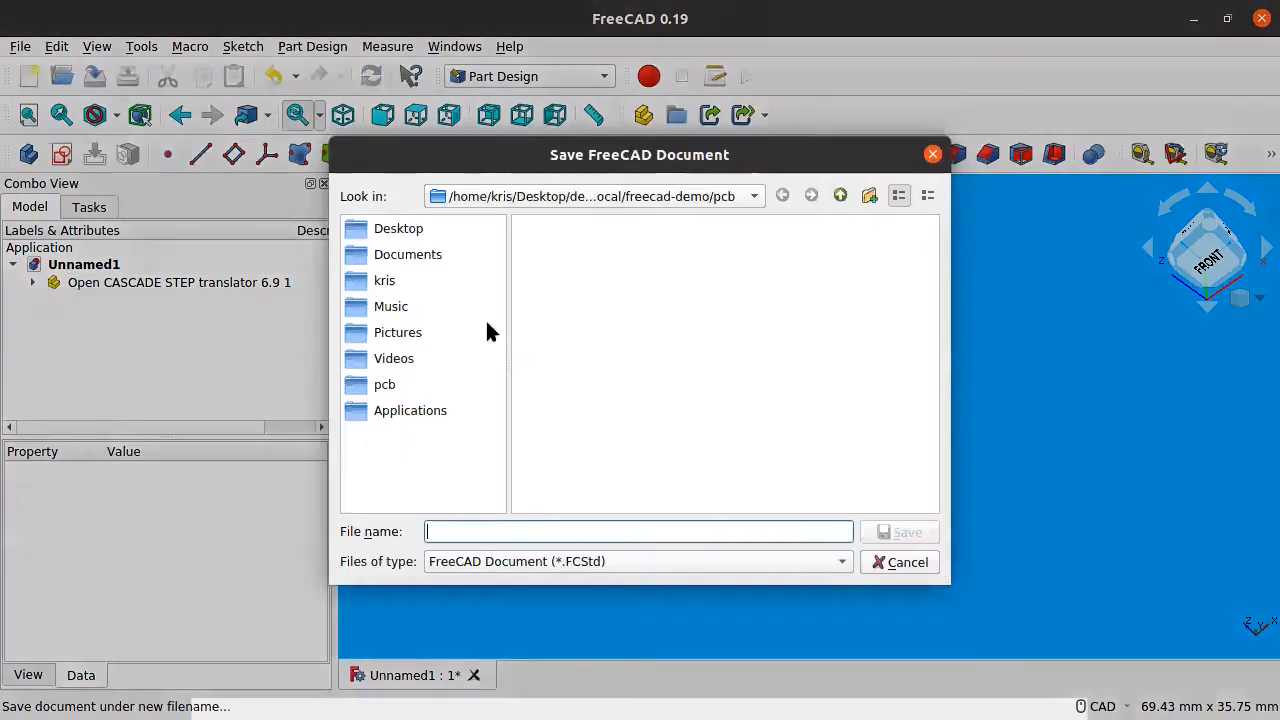
left_click(841, 196)
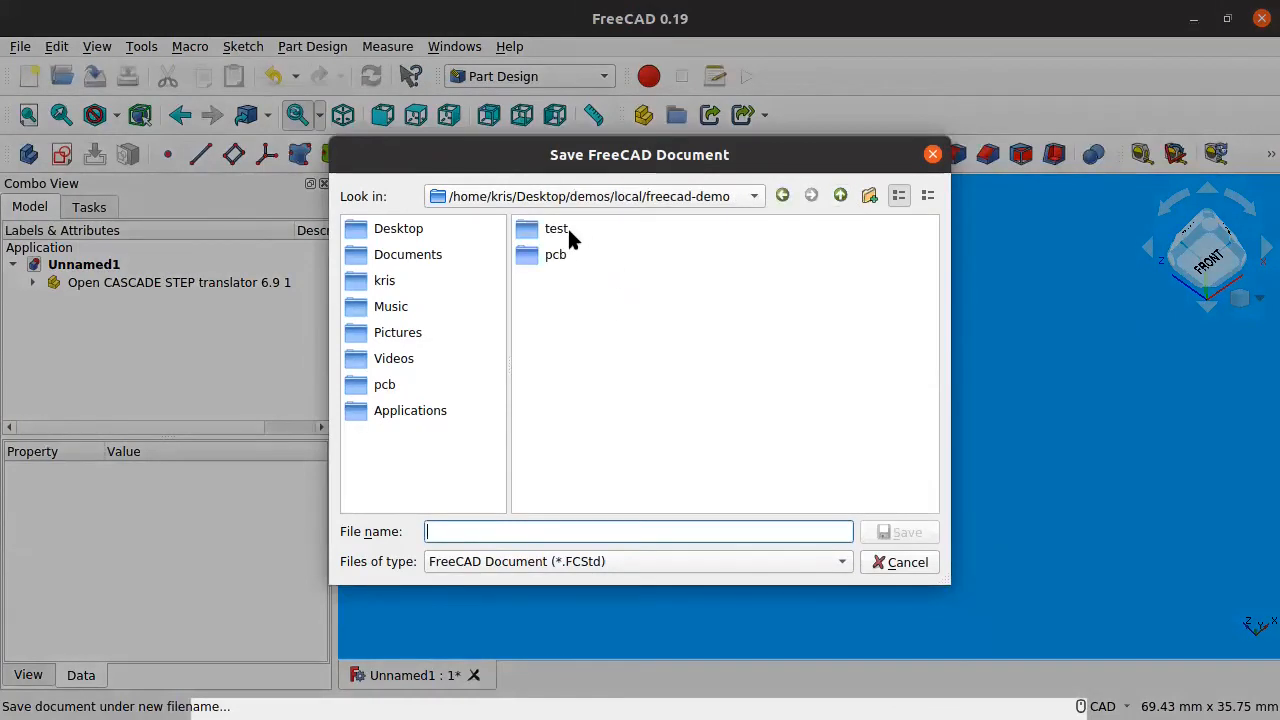
left_click(869, 196)
type("demo")
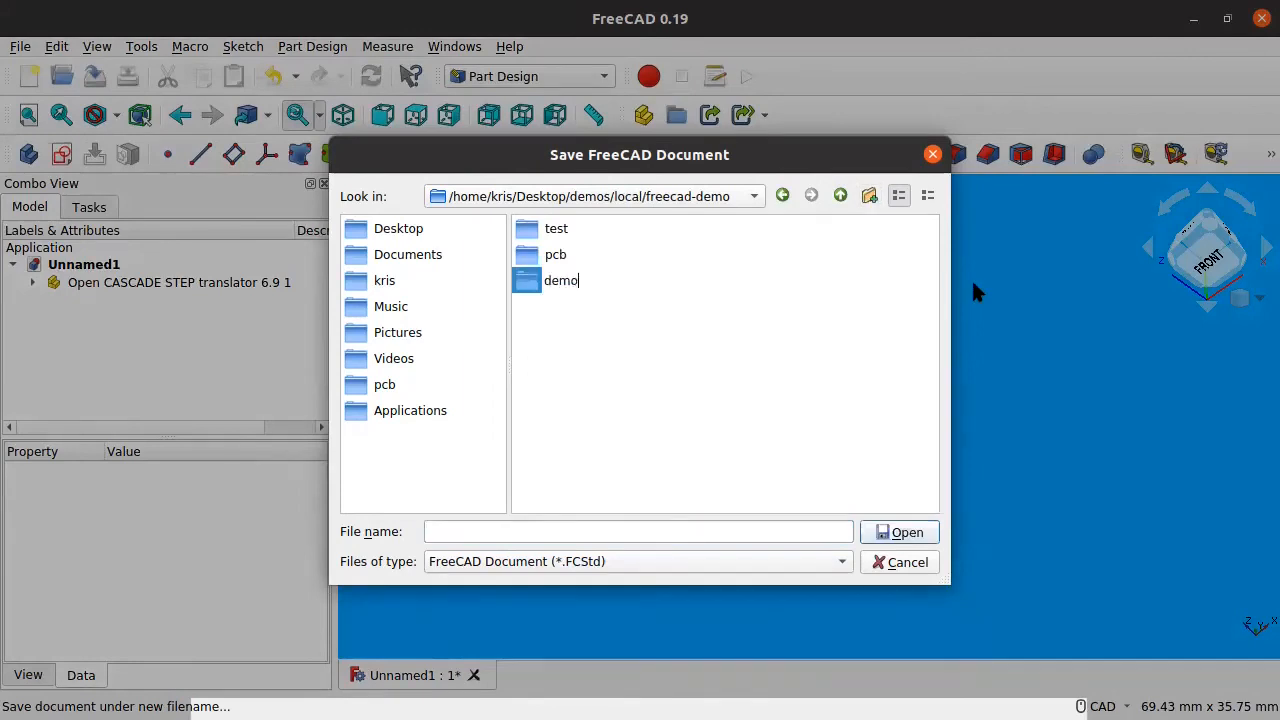
key("Return")
type("demo")
key("Return")
middle_click_drag(670, 405, 917, 278)
middle_click_drag(894, 422, 866, 372)
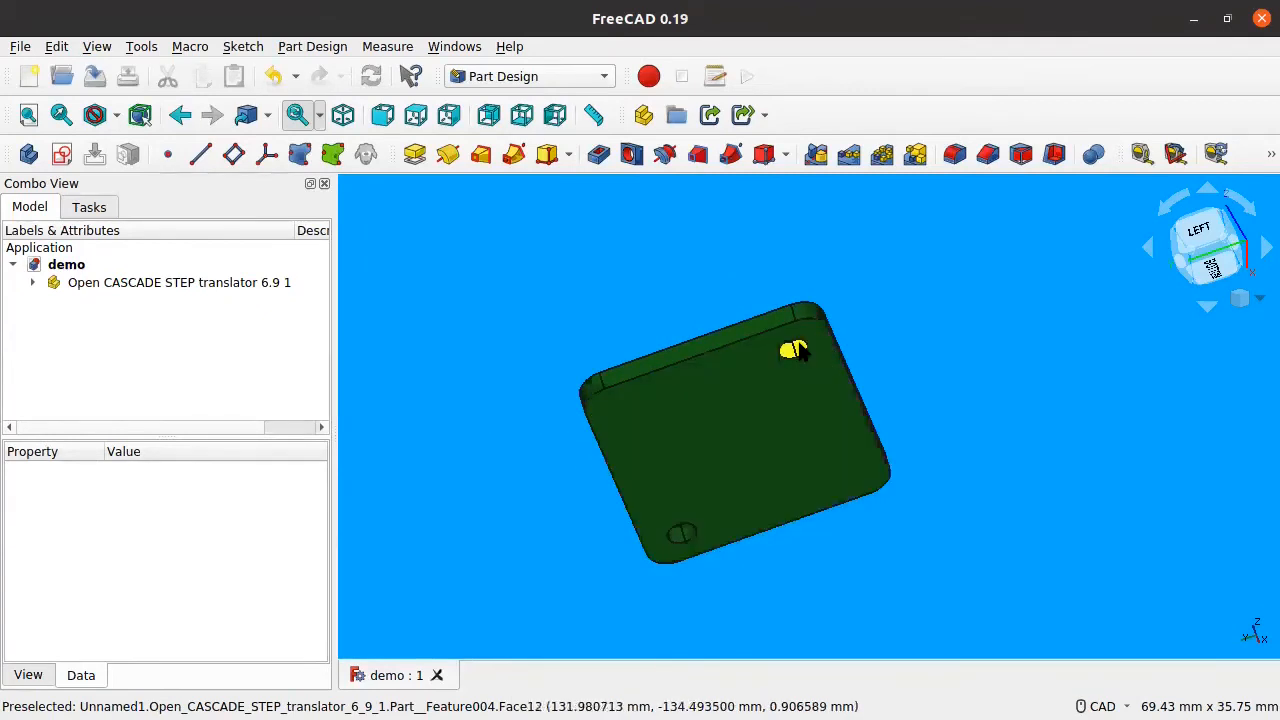
Step: Create a new active Body in Part Design next to the imported board
scroll(803, 355, "up", 3)
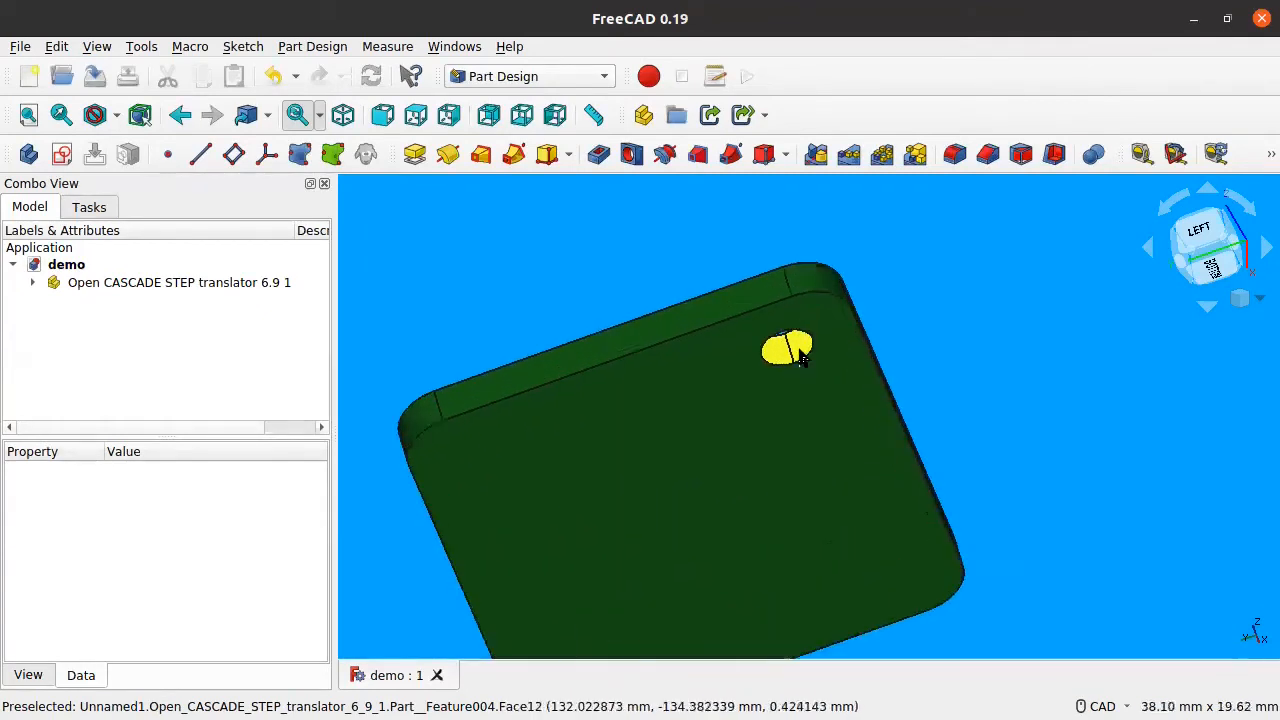
scroll(803, 355, "down", 3)
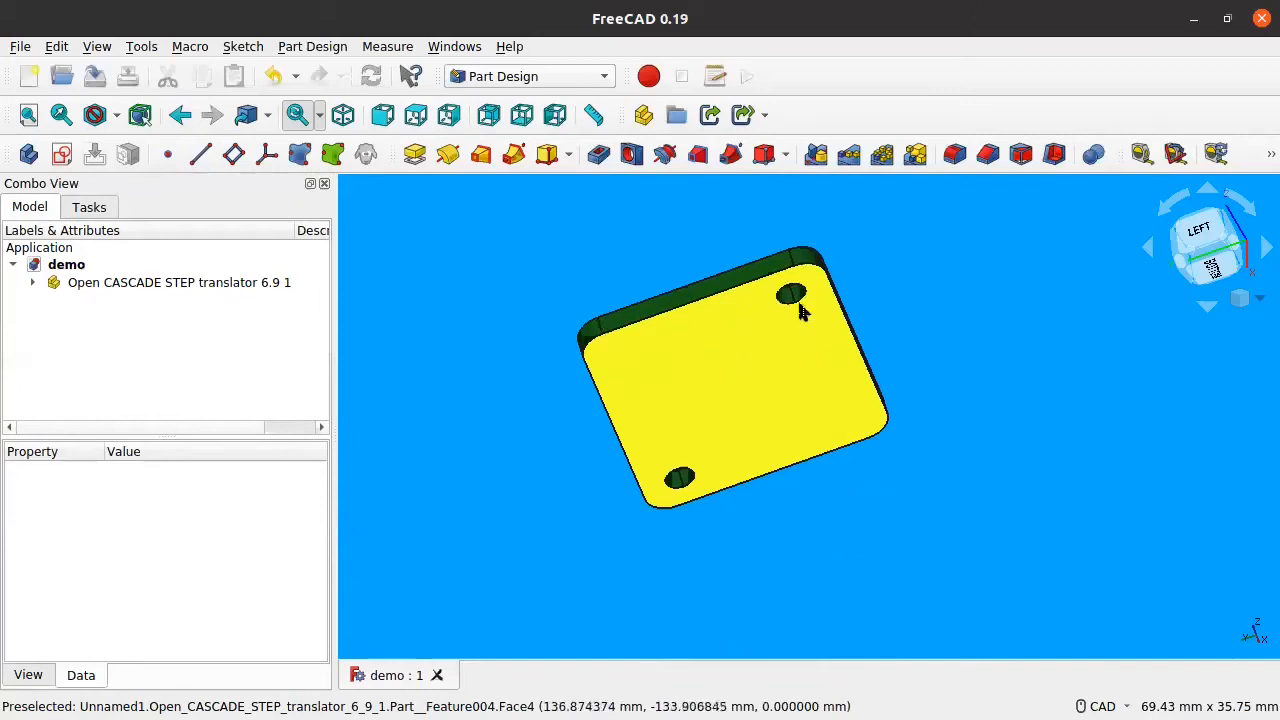
scroll(795, 292, "up", 4)
scroll(790, 290, "down", 2)
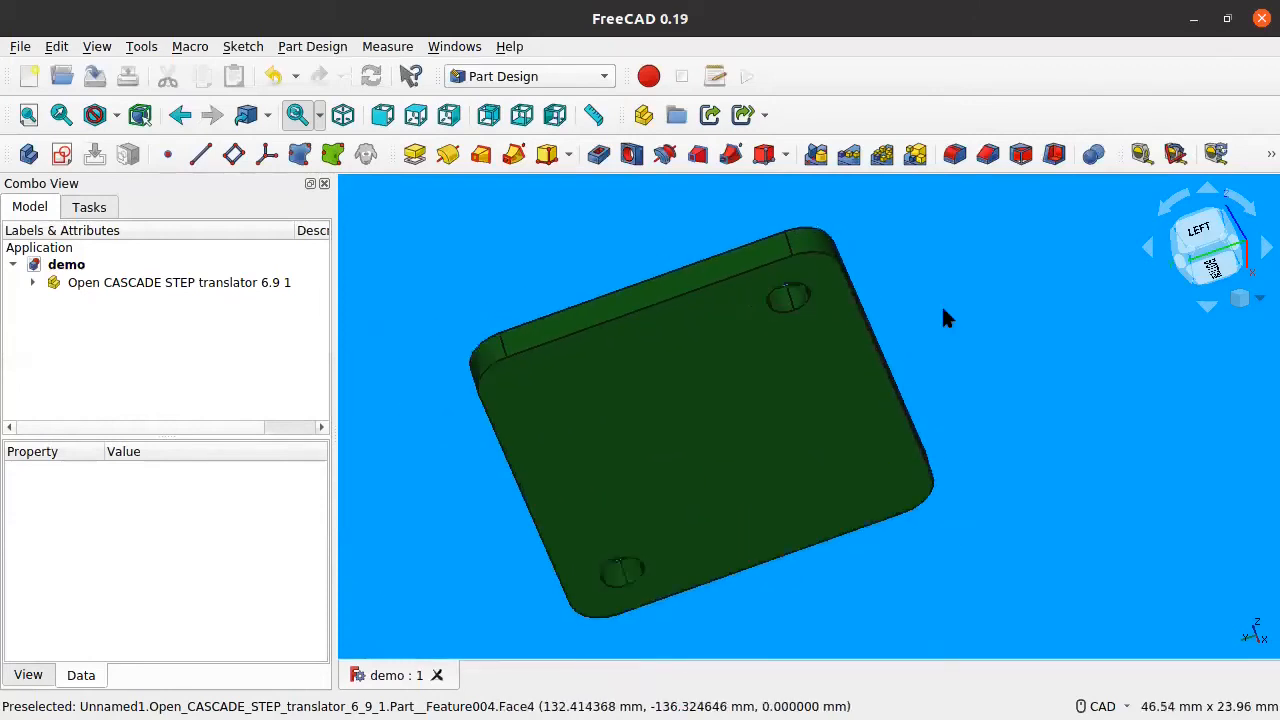
middle_click_drag(823, 298, 734, 294)
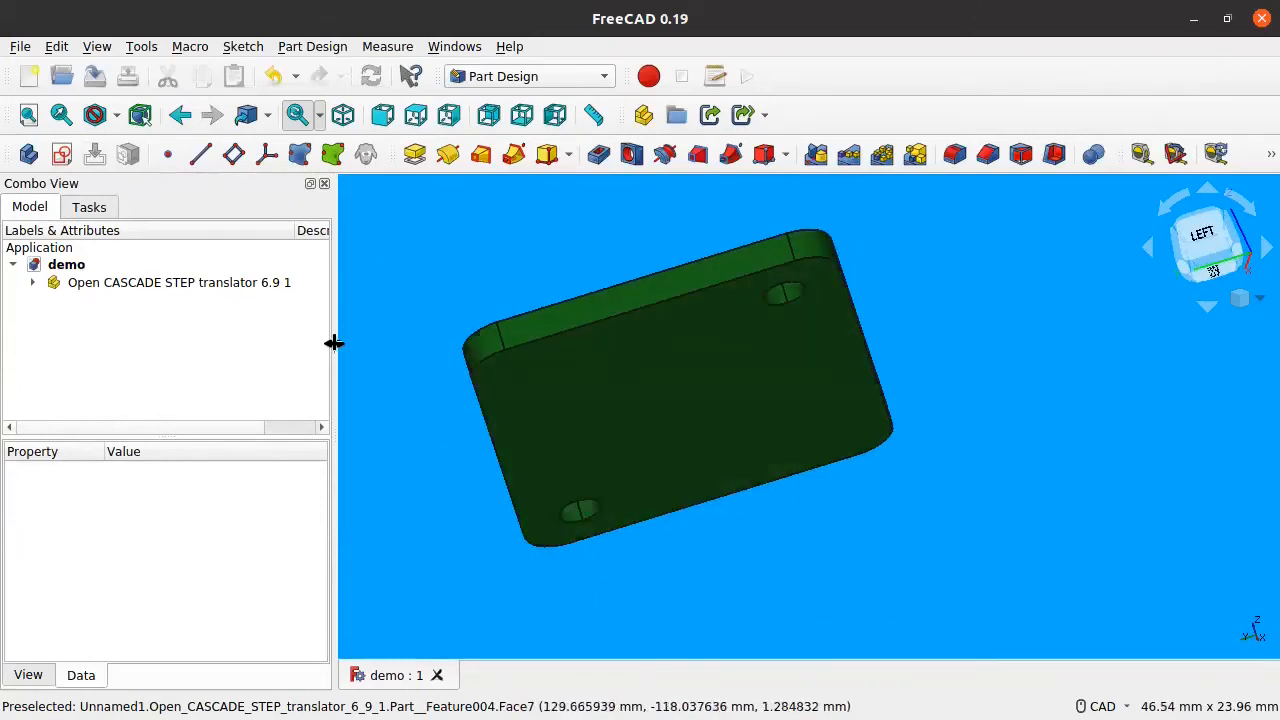
left_click(18, 148)
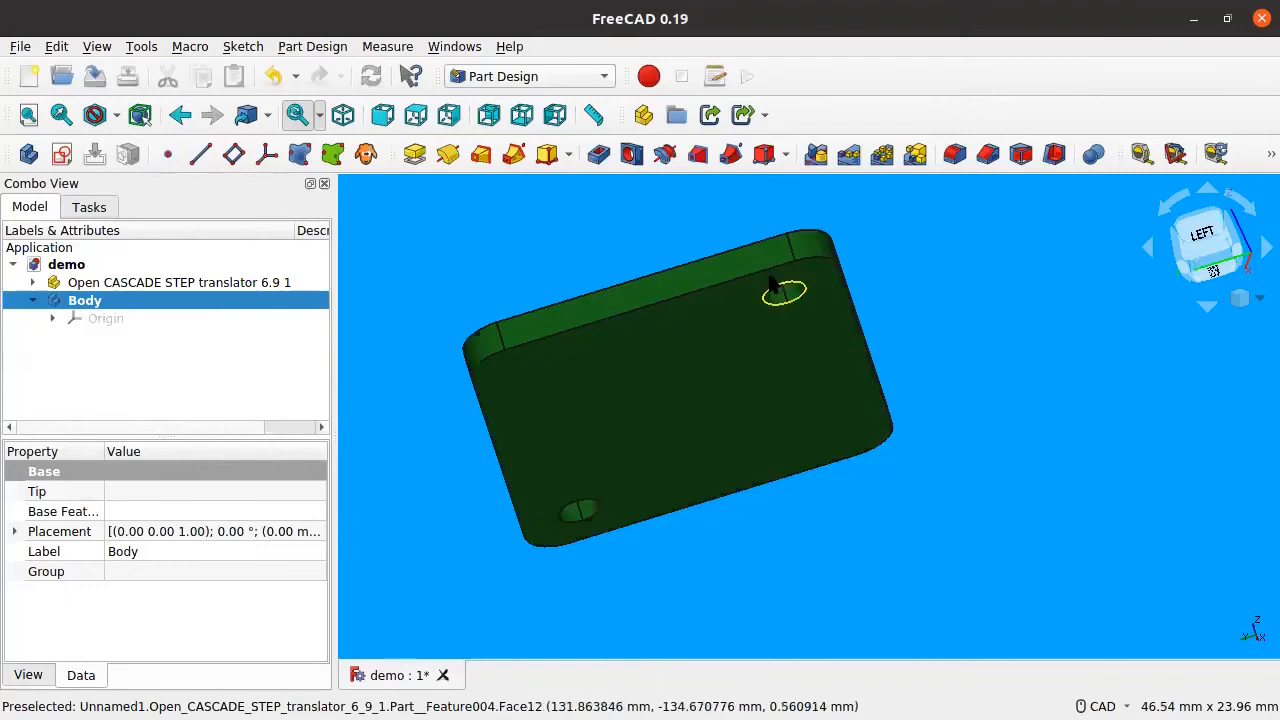
middle_click_drag(963, 374, 963, 326)
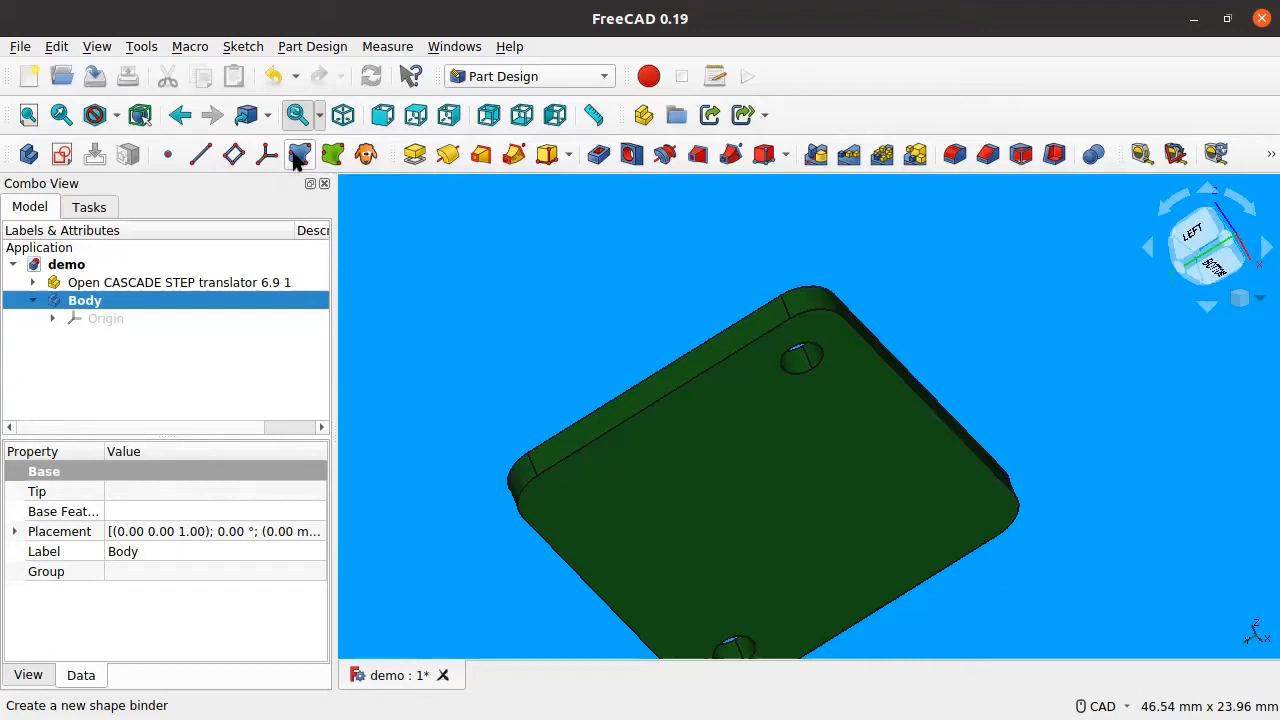
Step: Bind the upper mounting hole's edge (Edge17) into the Body as a ShapeBinder
left_click(299, 155)
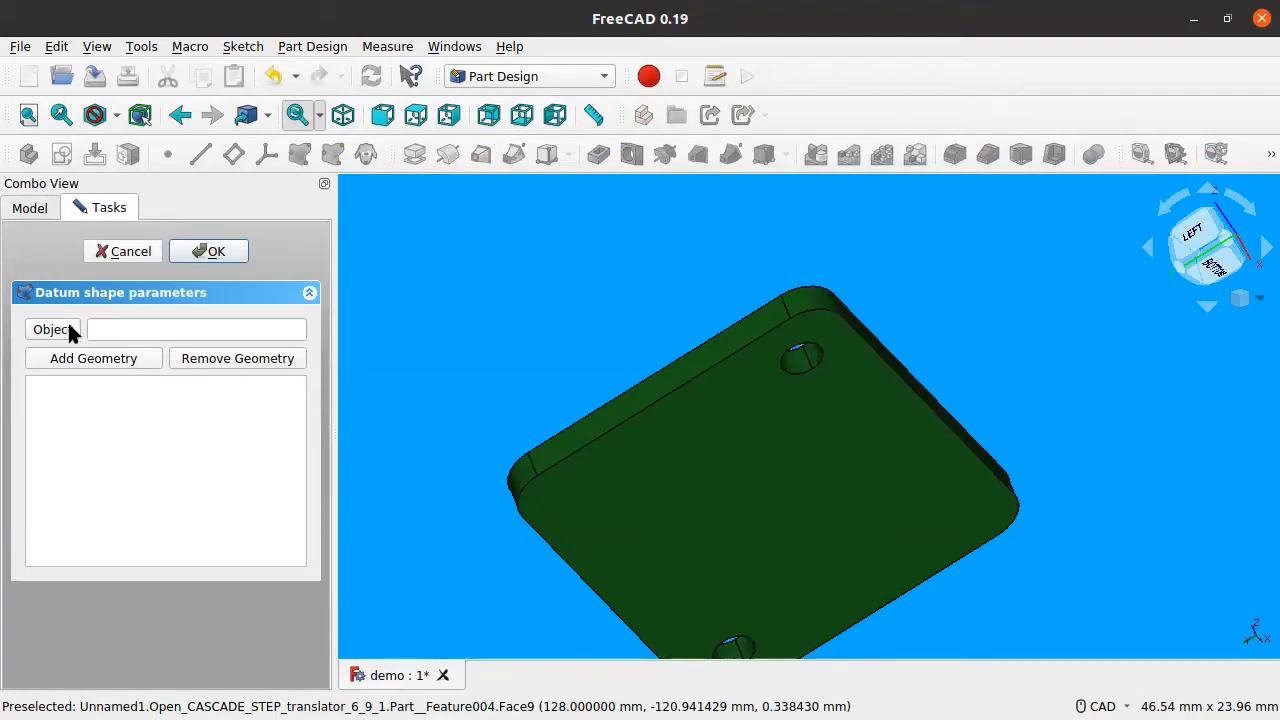
left_click(109, 362)
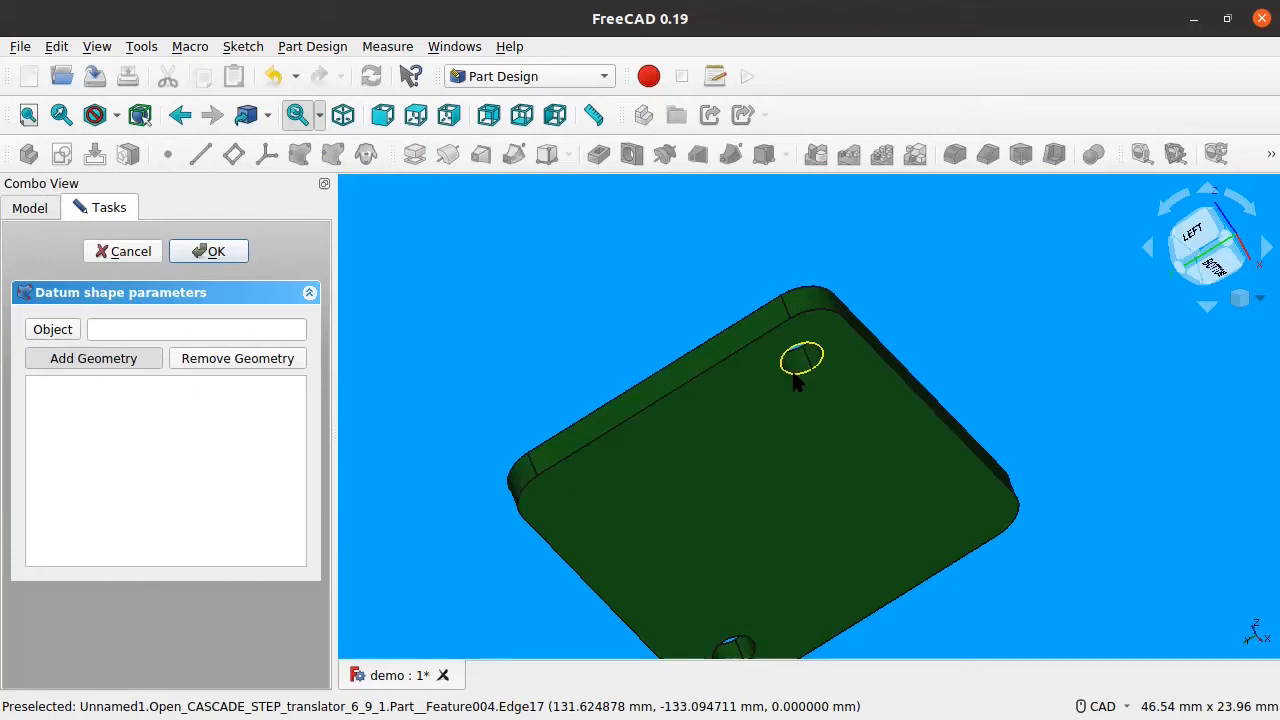
left_click(796, 383)
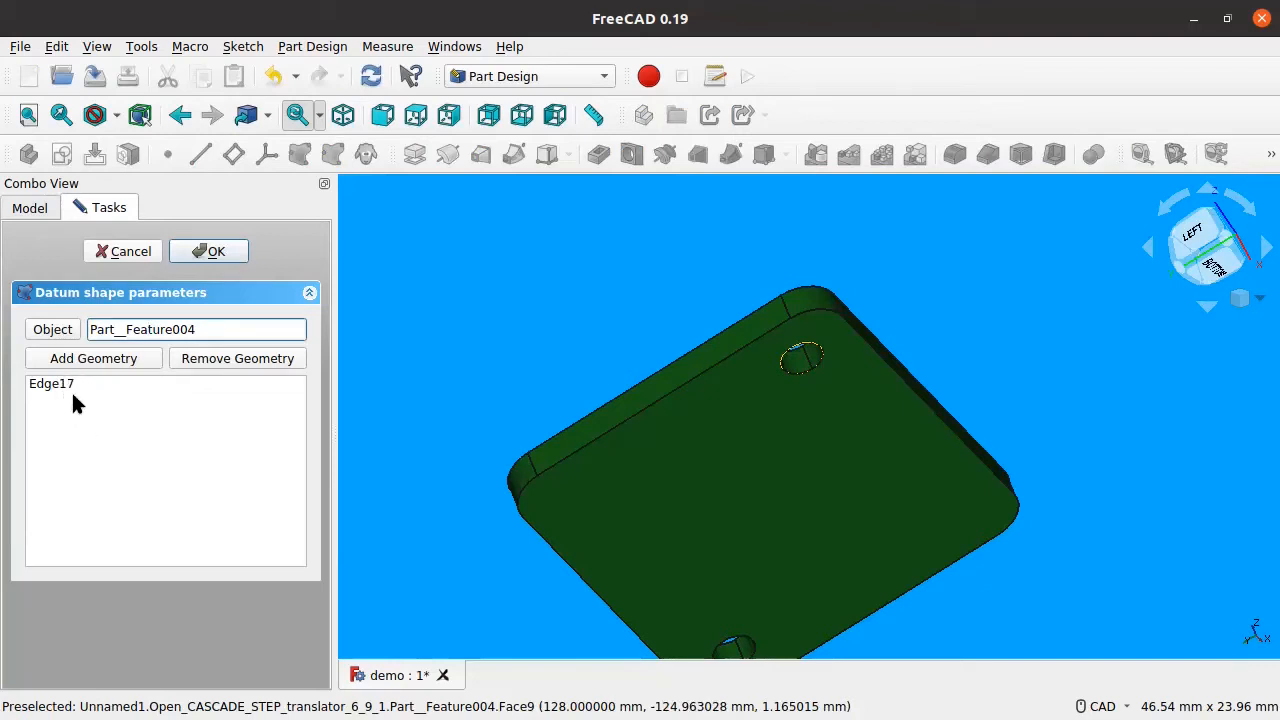
left_click(204, 259)
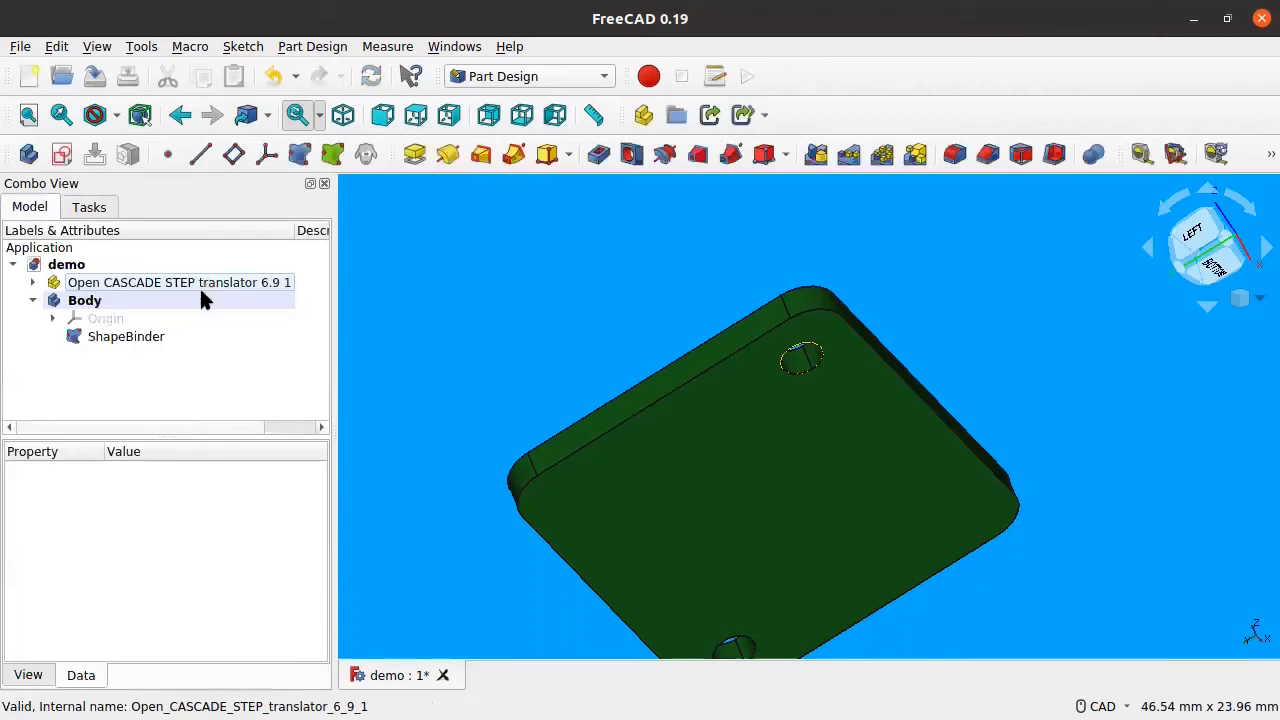
Step: Hide the STEP board with Space, leaving only the ShapeBinder's hole outline visible
left_click(97, 337)
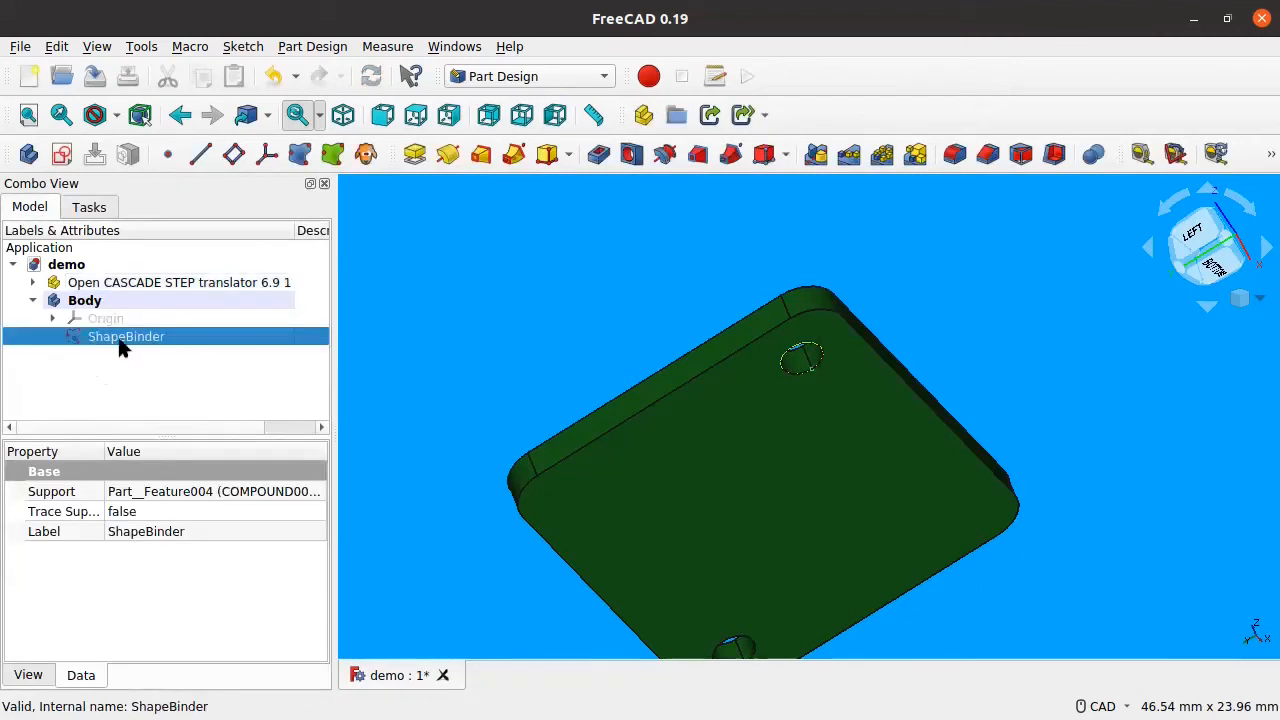
left_click(126, 282)
key("space")
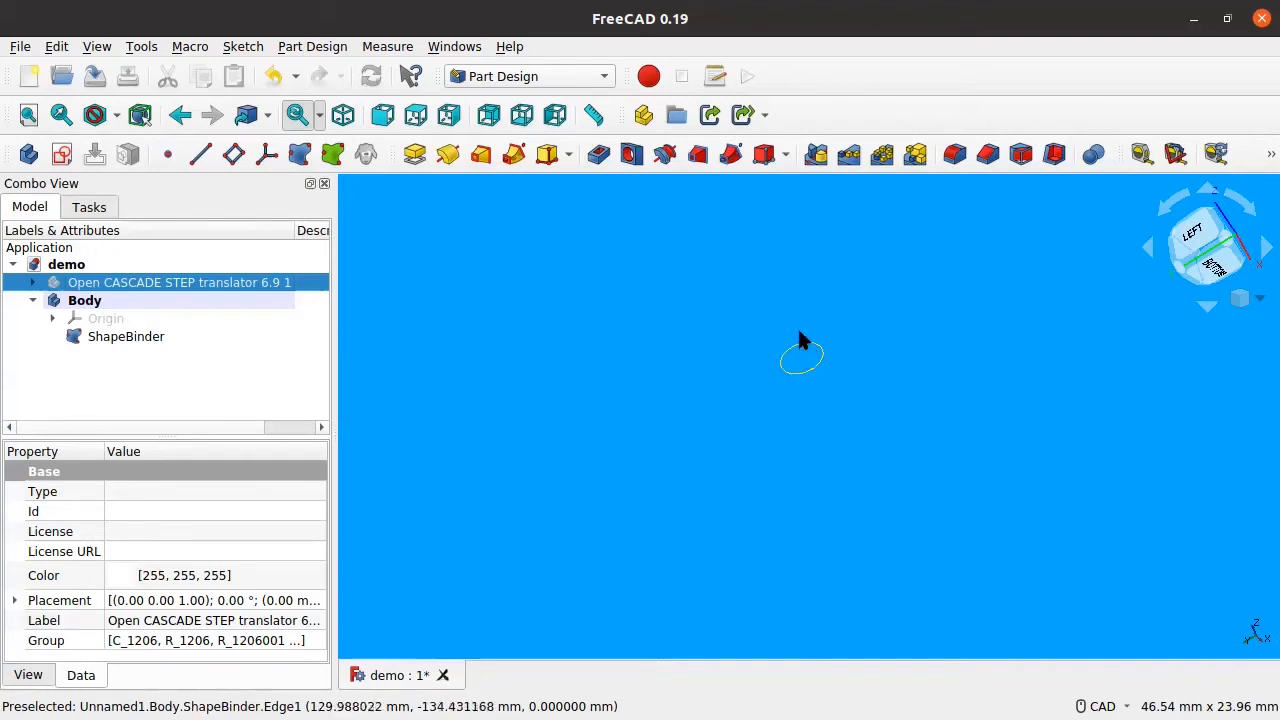
key("space")
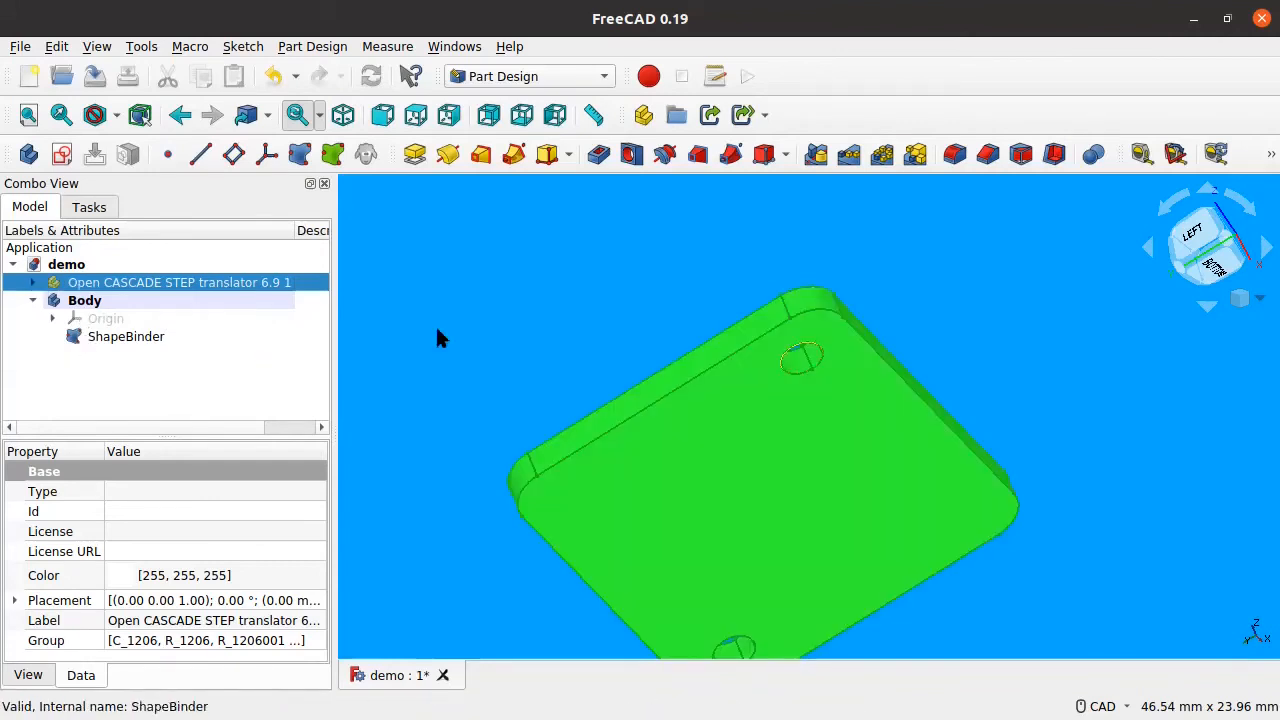
key("space")
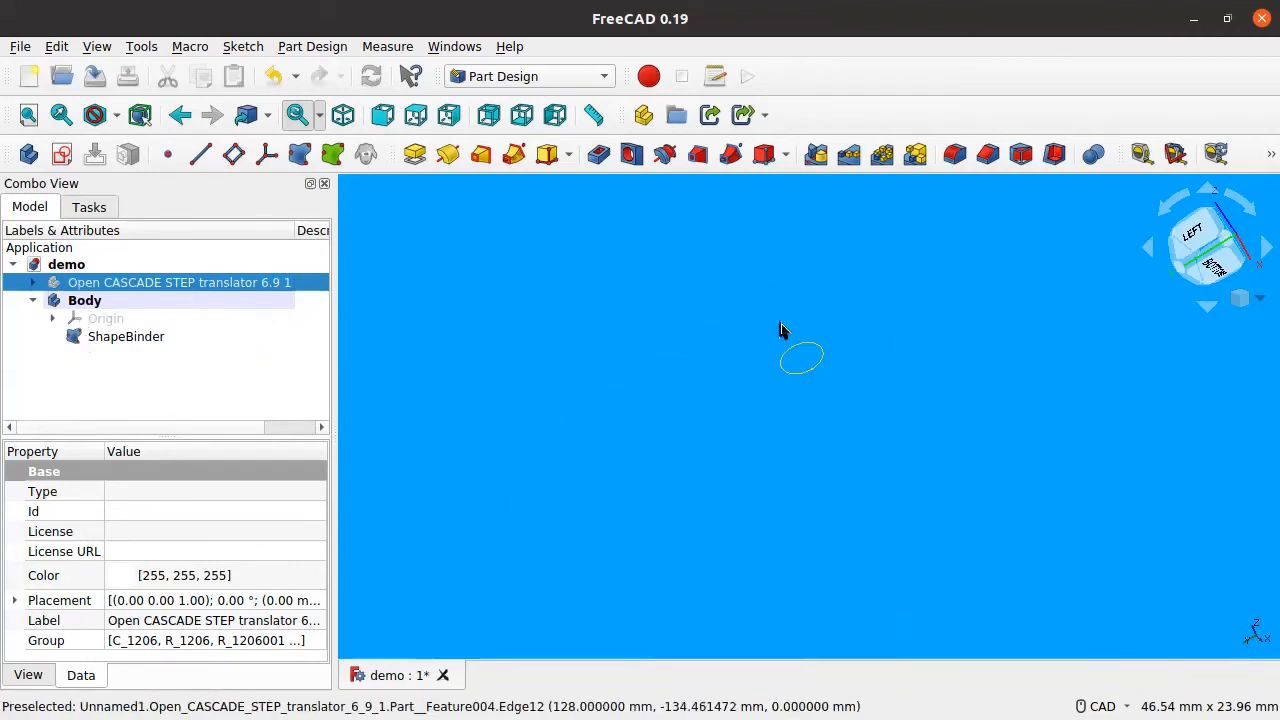
left_click(100, 345)
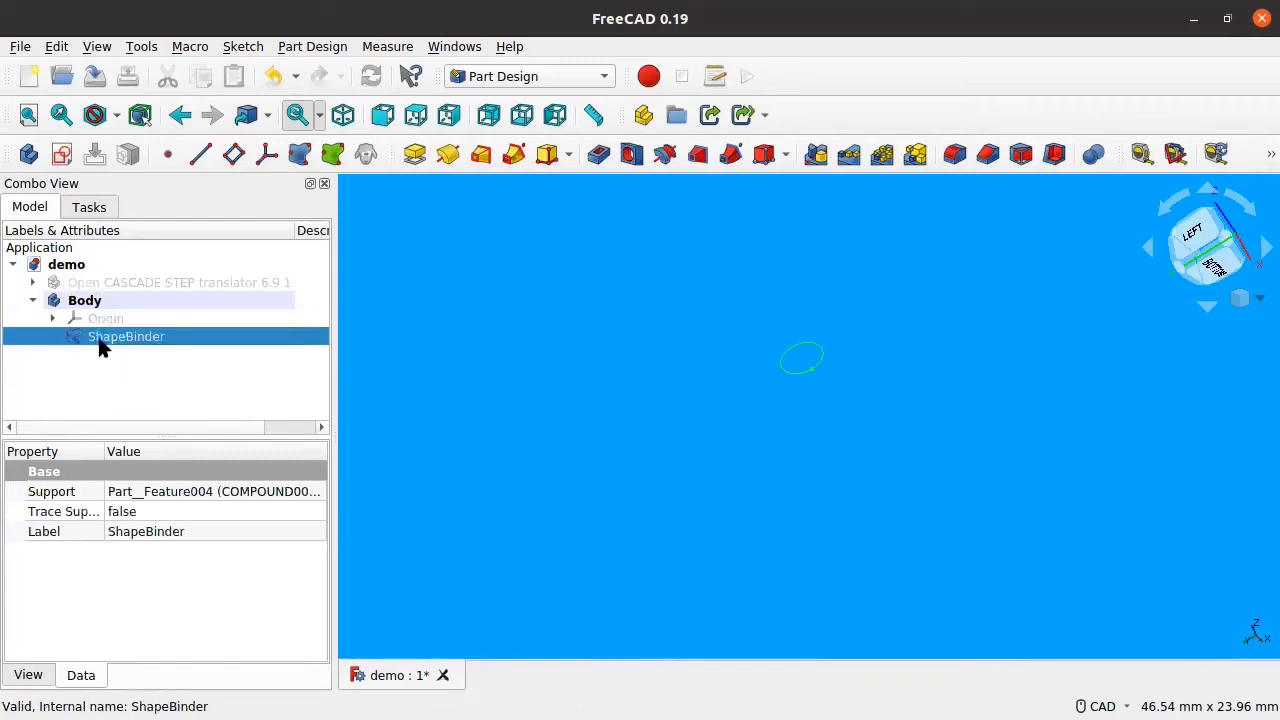
Step: Try starting a sketch on the ShapeBinder twice, cancelling each attempt
left_click(60, 156)
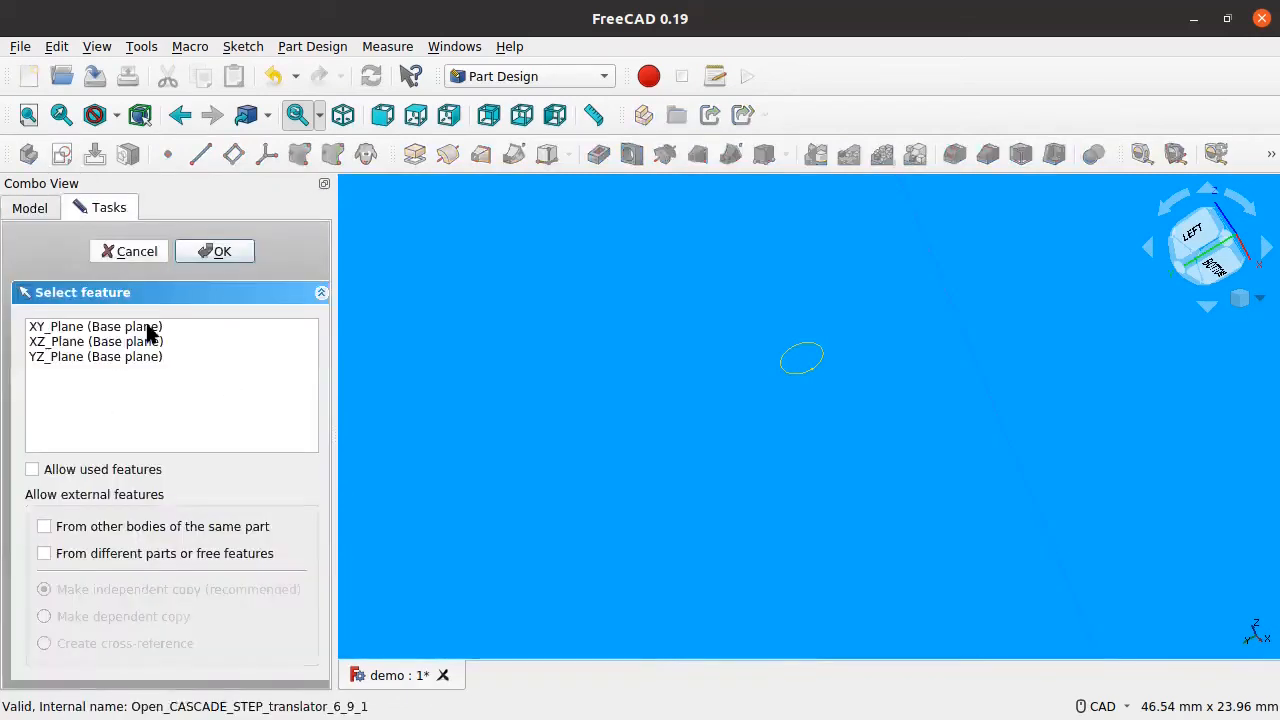
left_click(128, 253)
left_click(126, 337)
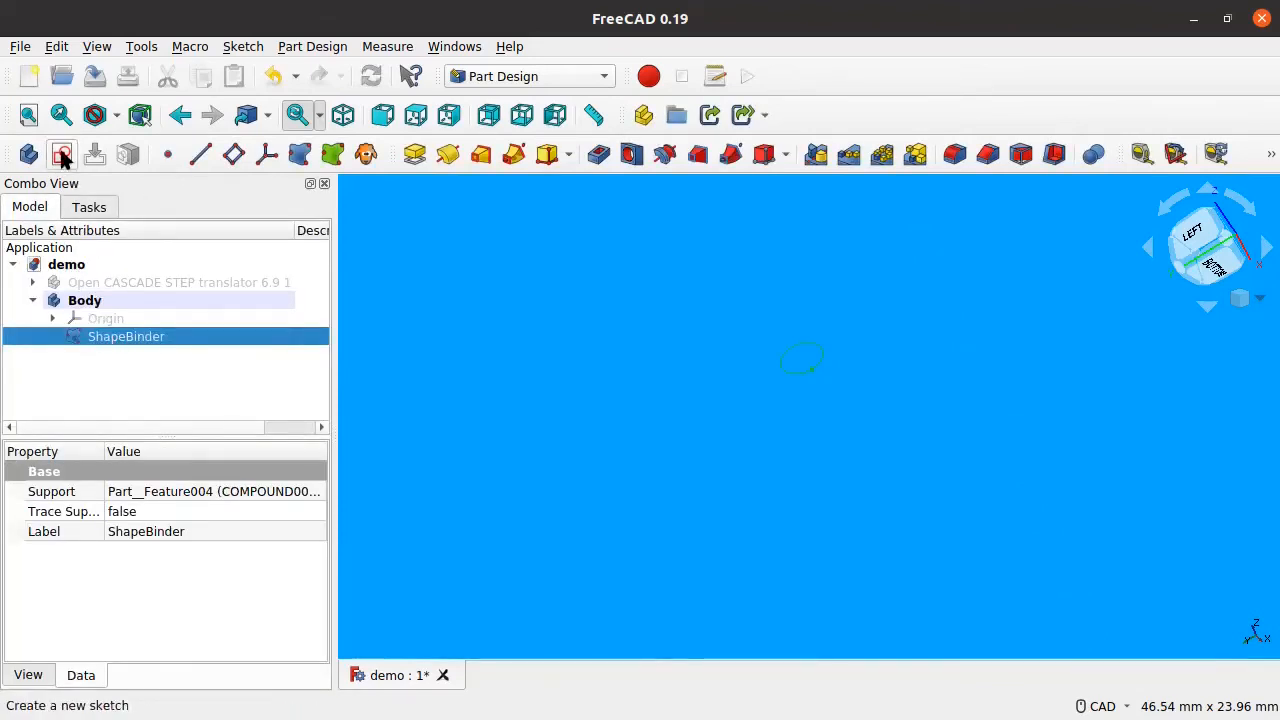
left_click(62, 156)
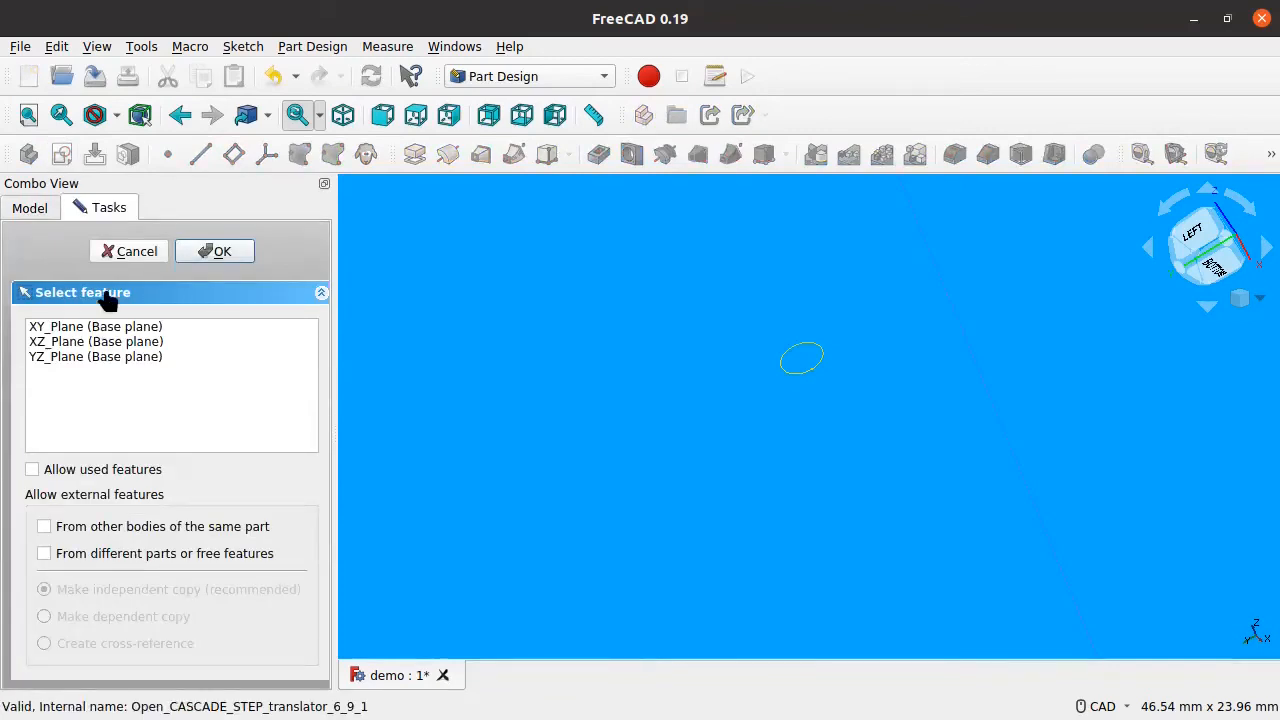
left_click(128, 251)
Step: Try the sketch once more, cancel it, then select the board solid in the view
left_click(88, 283)
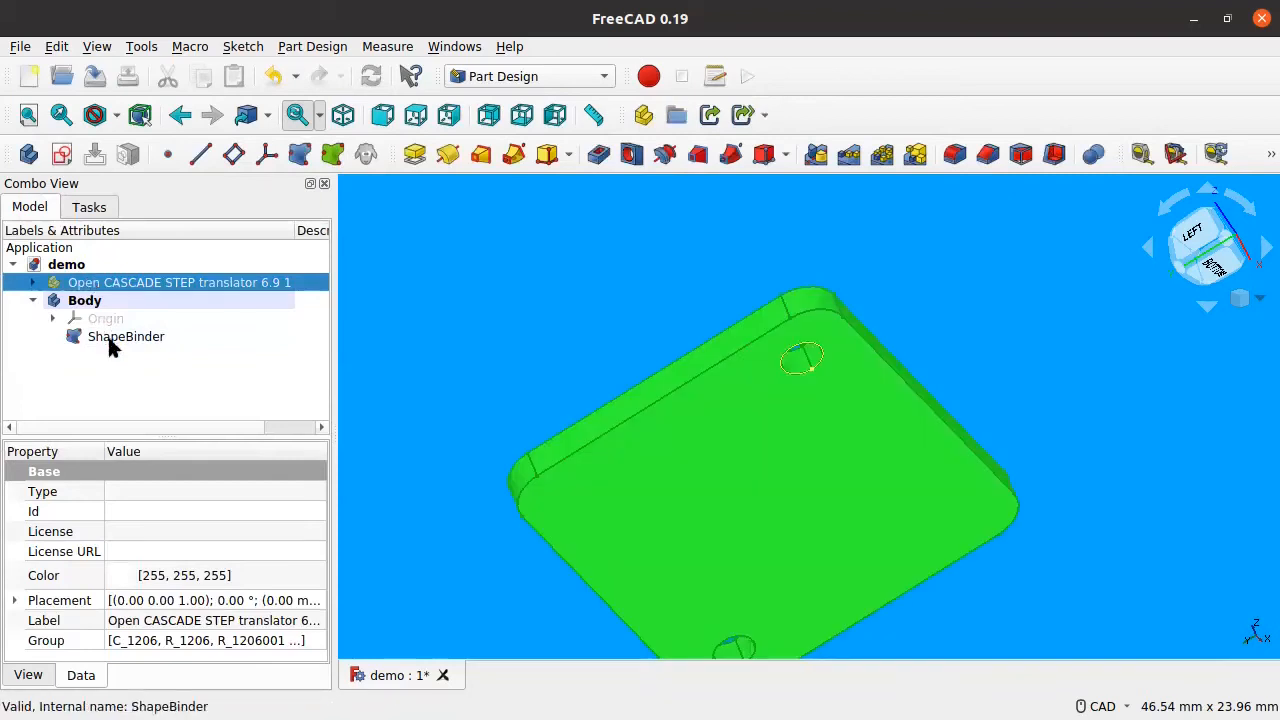
left_click(110, 337)
left_click(61, 155)
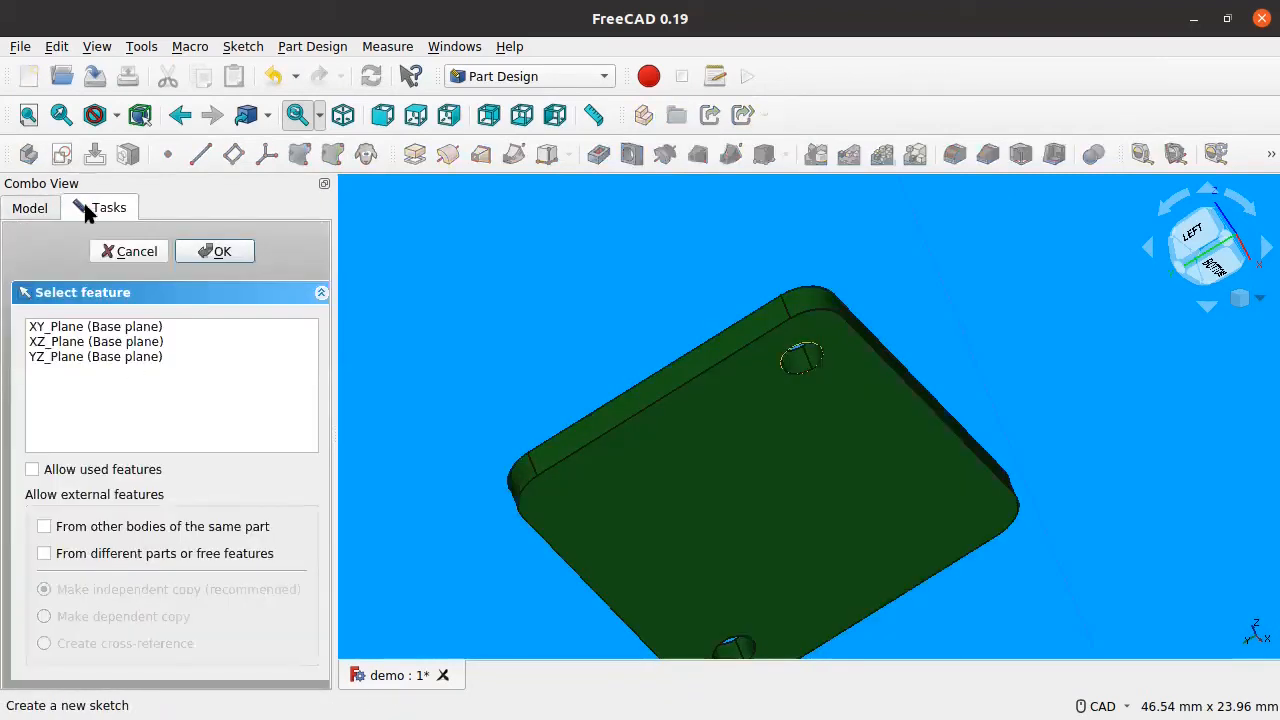
left_click(110, 251)
left_click(98, 336)
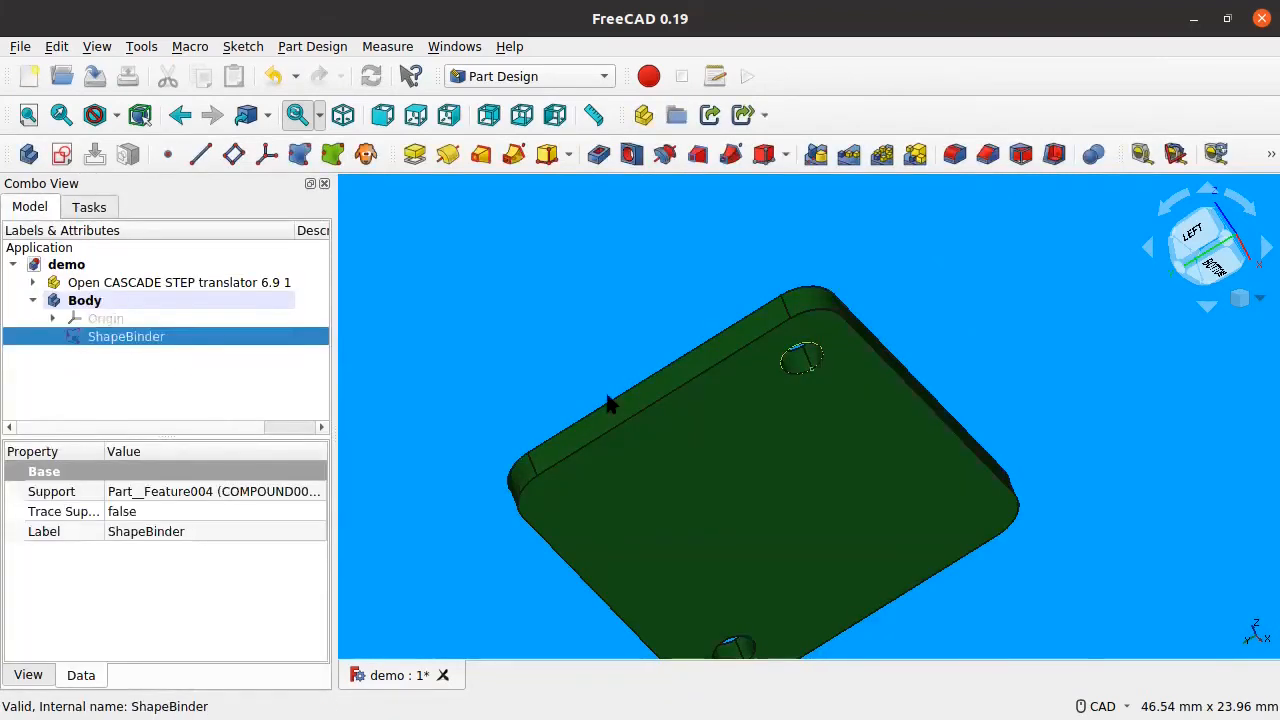
left_click(607, 398)
left_click(745, 466)
Step: Bind the board's large flat face (Face4) into the Body as a ShapeBinder
left_click(551, 307)
left_click(691, 504)
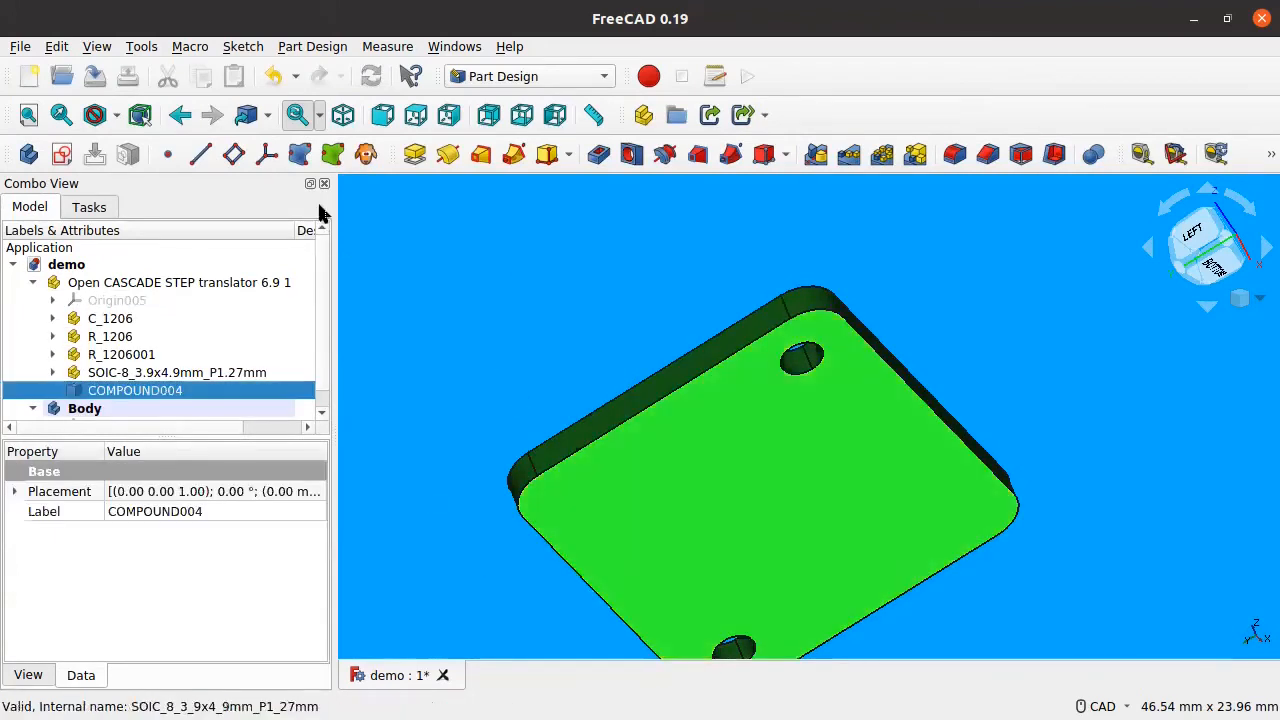
left_click(299, 153)
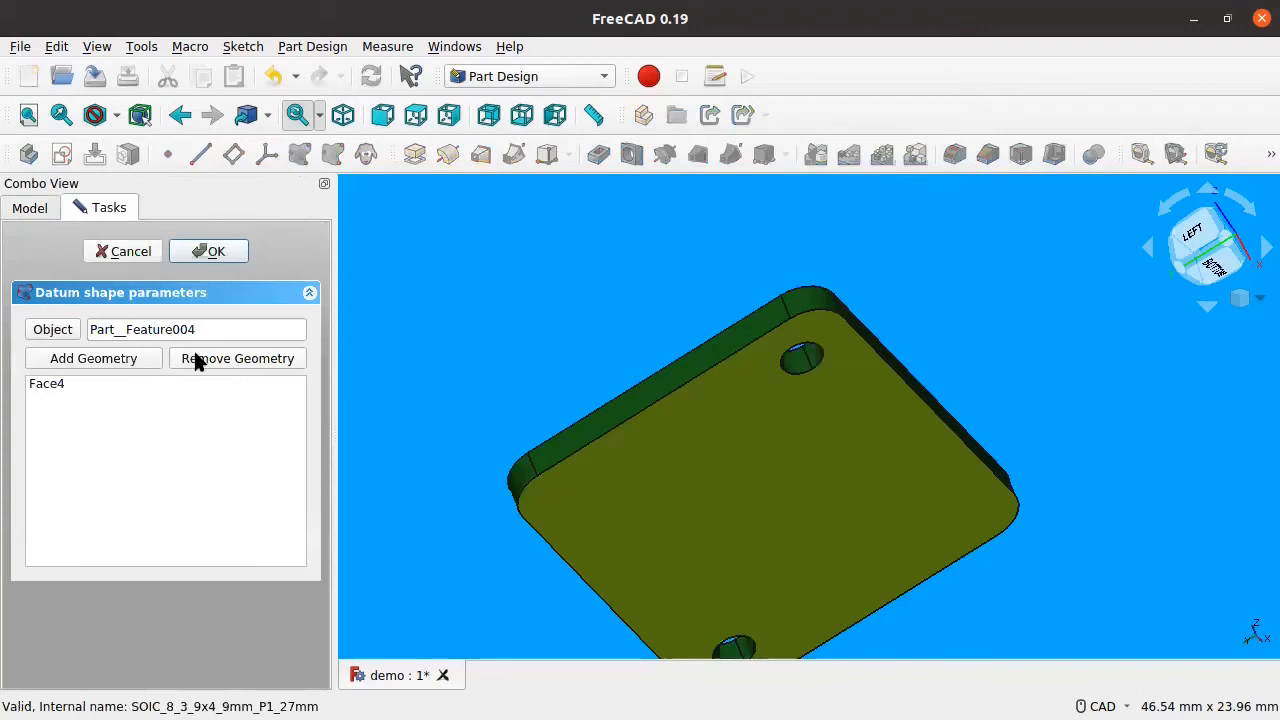
left_click(200, 254)
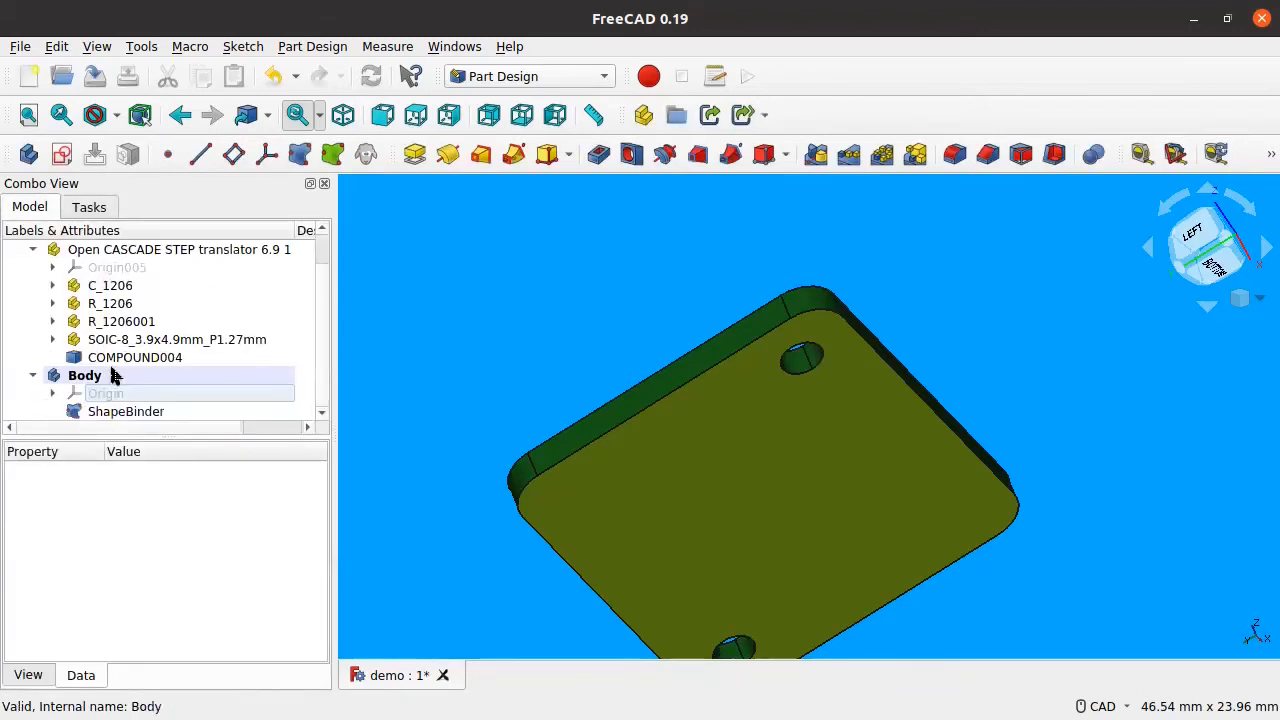
Step: Hide the STEP board, collapse its tree branch and select the ShapeBinder
left_click(112, 251)
key("space")
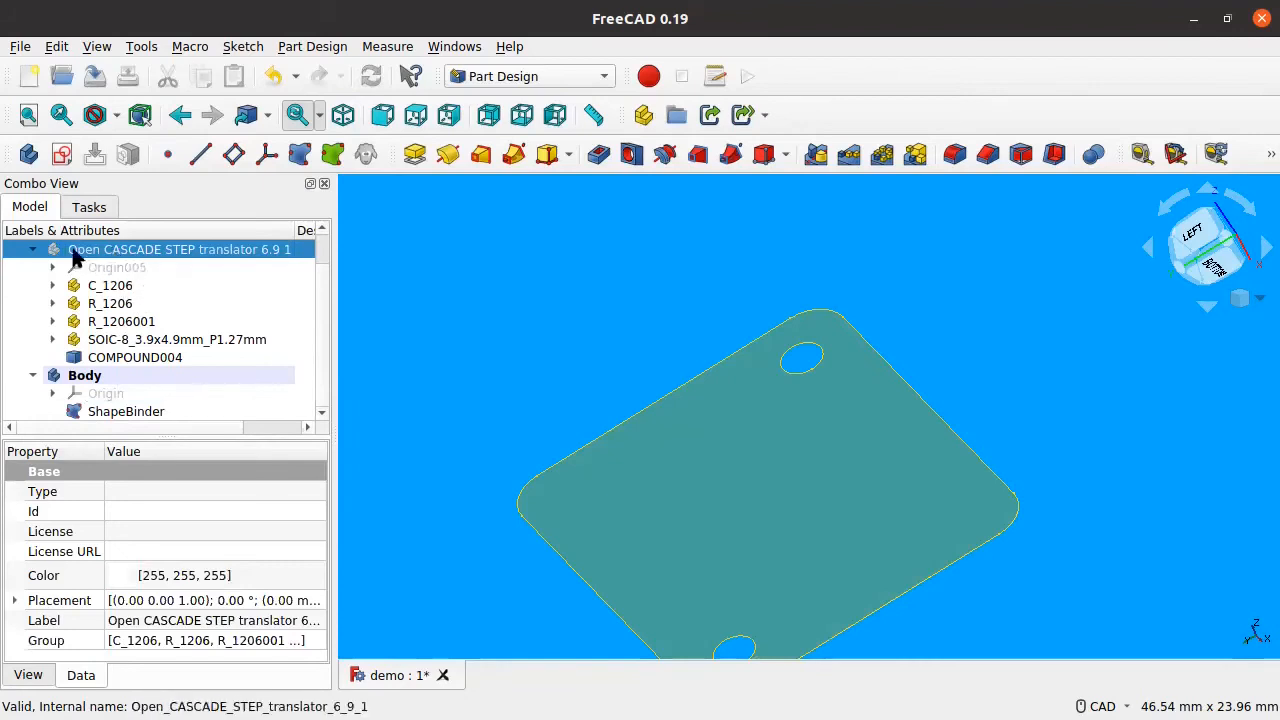
left_click(33, 250)
left_click(100, 337)
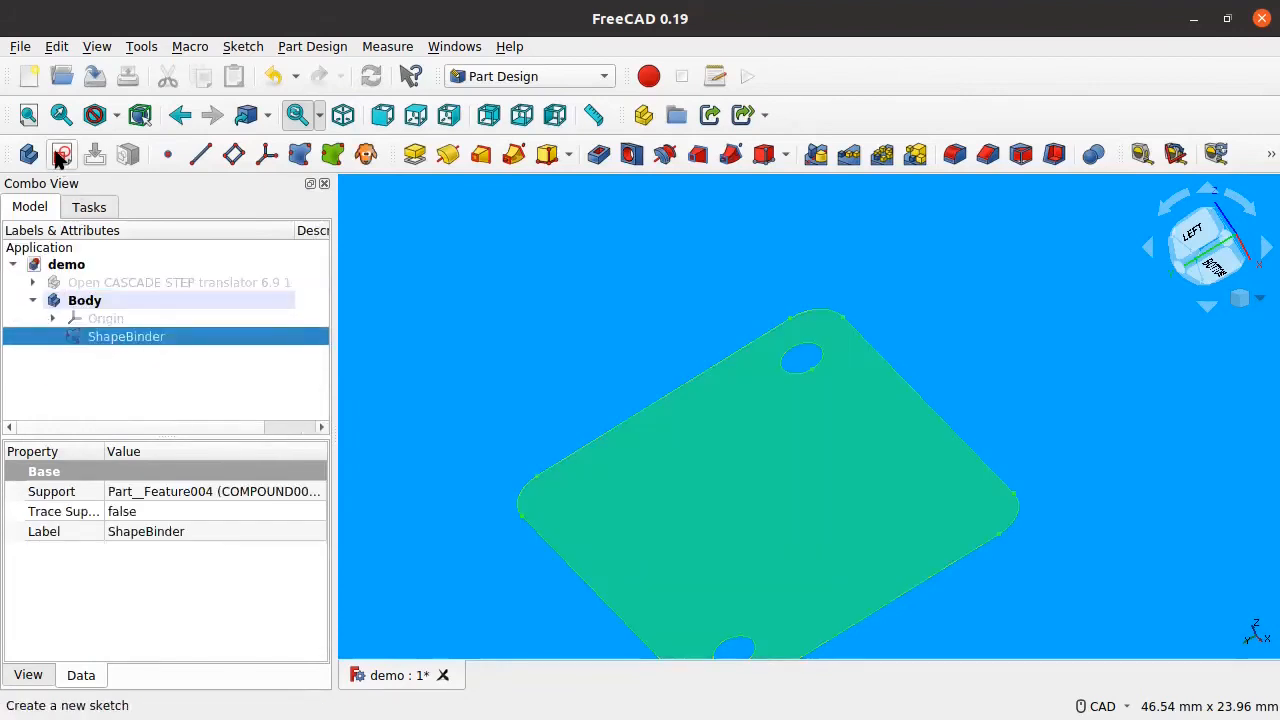
Step: Create a sketch attached to the ShapeBinder (Valid) face and centre the board outline
left_click(61, 154)
left_click(105, 372)
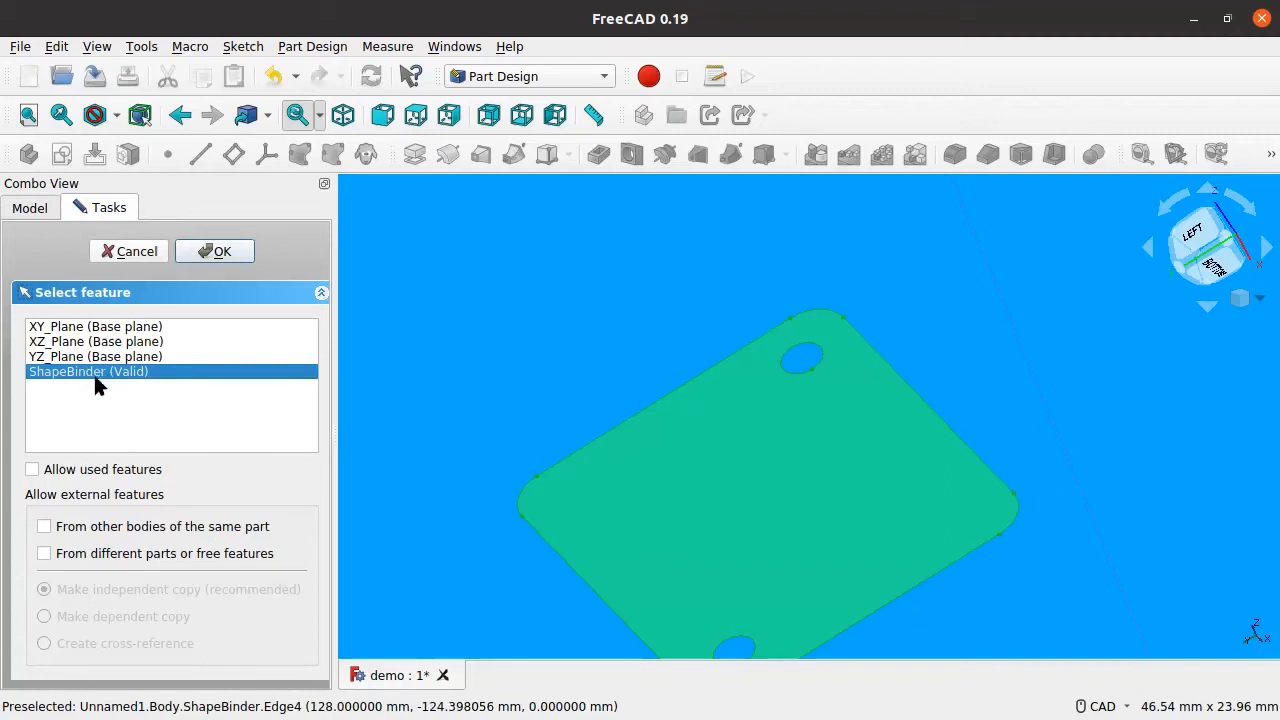
left_click(213, 250)
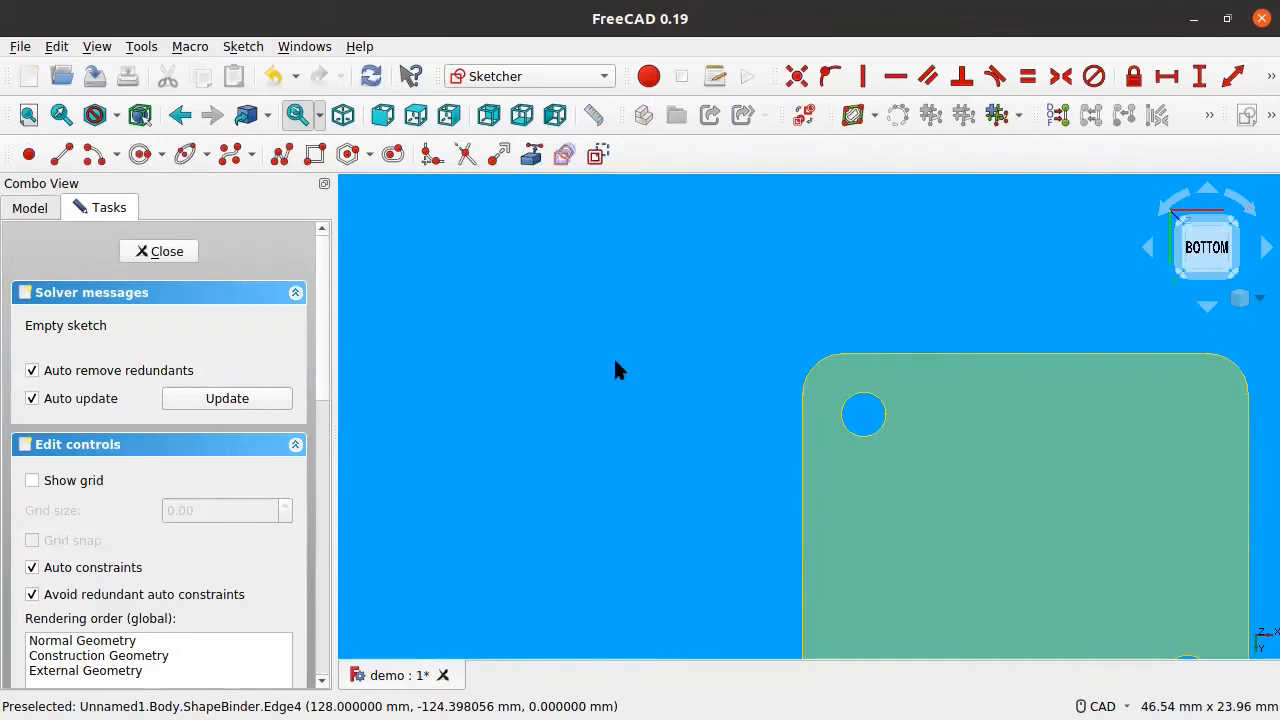
mouse_move(837, 420)
middle_mouse_down()
mouse_move(620, 294)
mouse_move(633, 280)
middle_mouse_up()
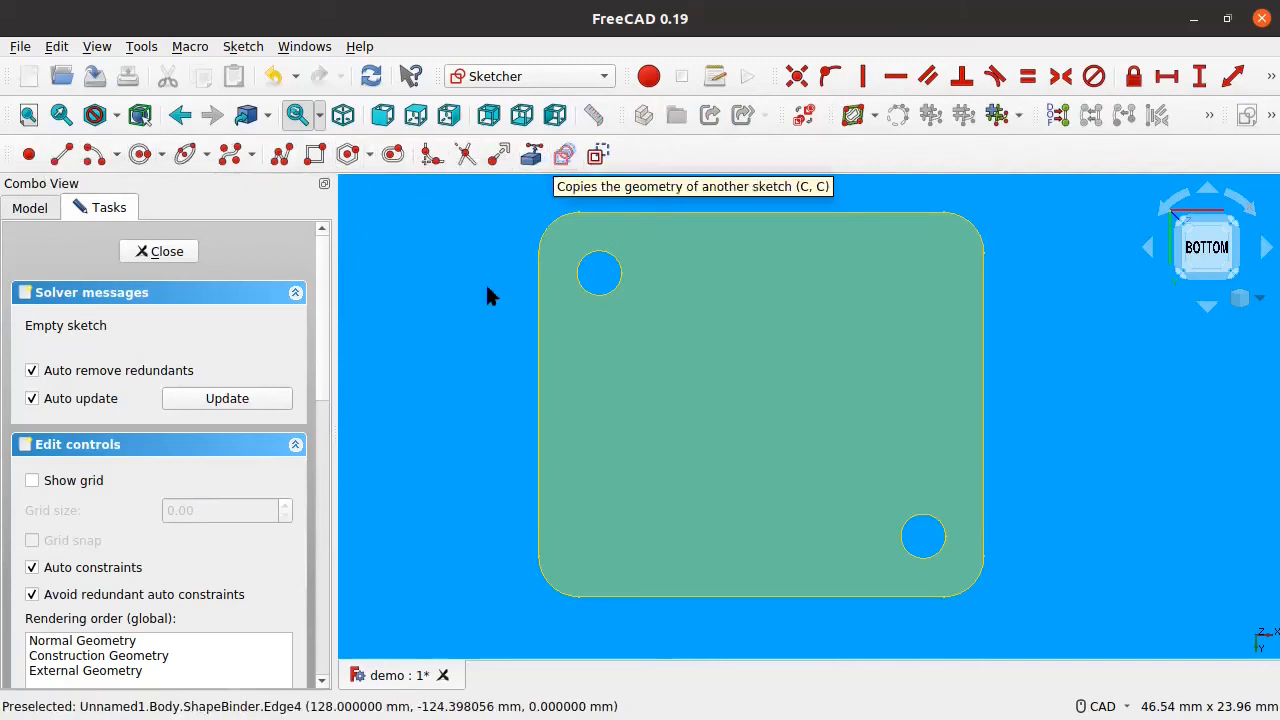
Step: Link the top-left mounting hole's edge into the sketch as external geometry
middle_click_drag(471, 290, 485, 313)
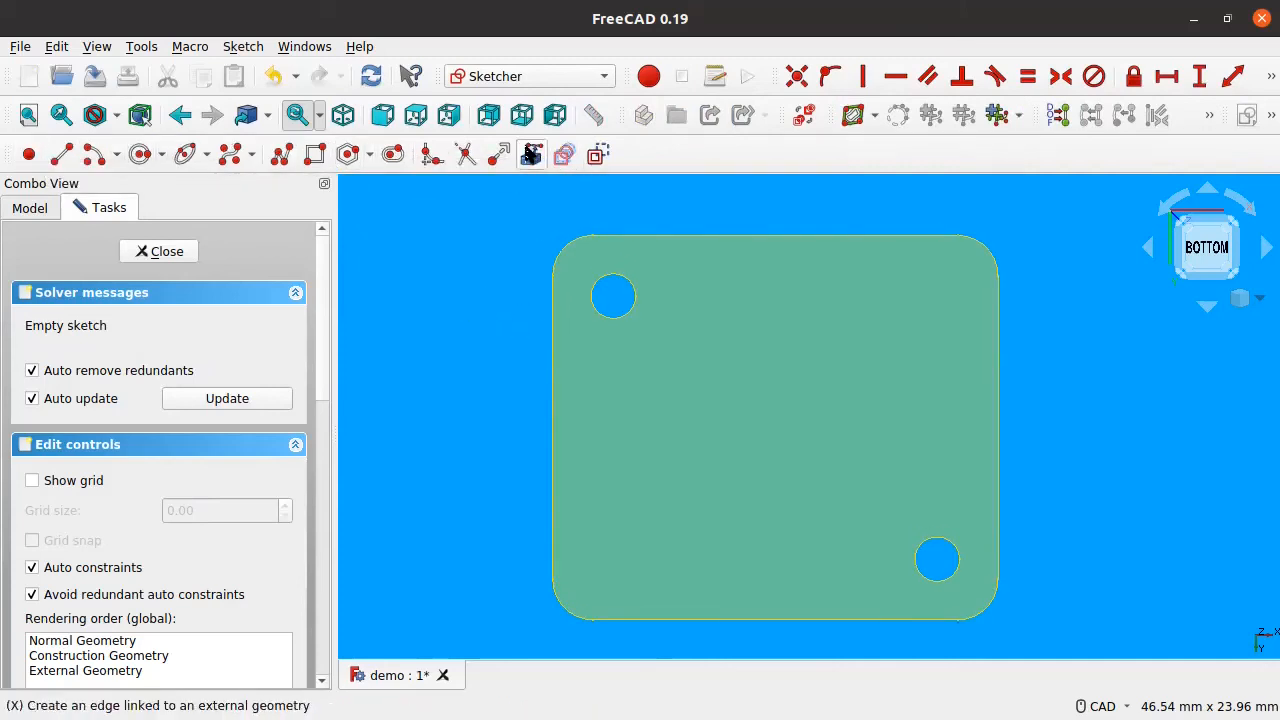
left_click(530, 153)
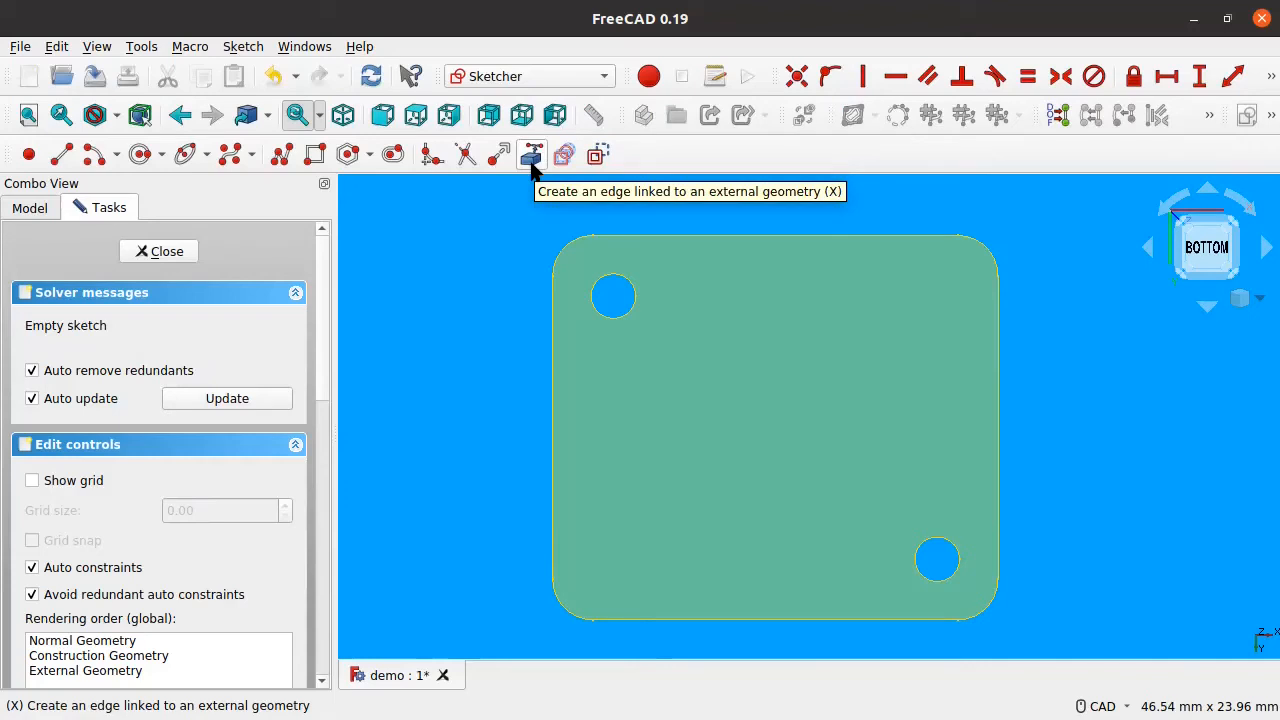
left_click(607, 276)
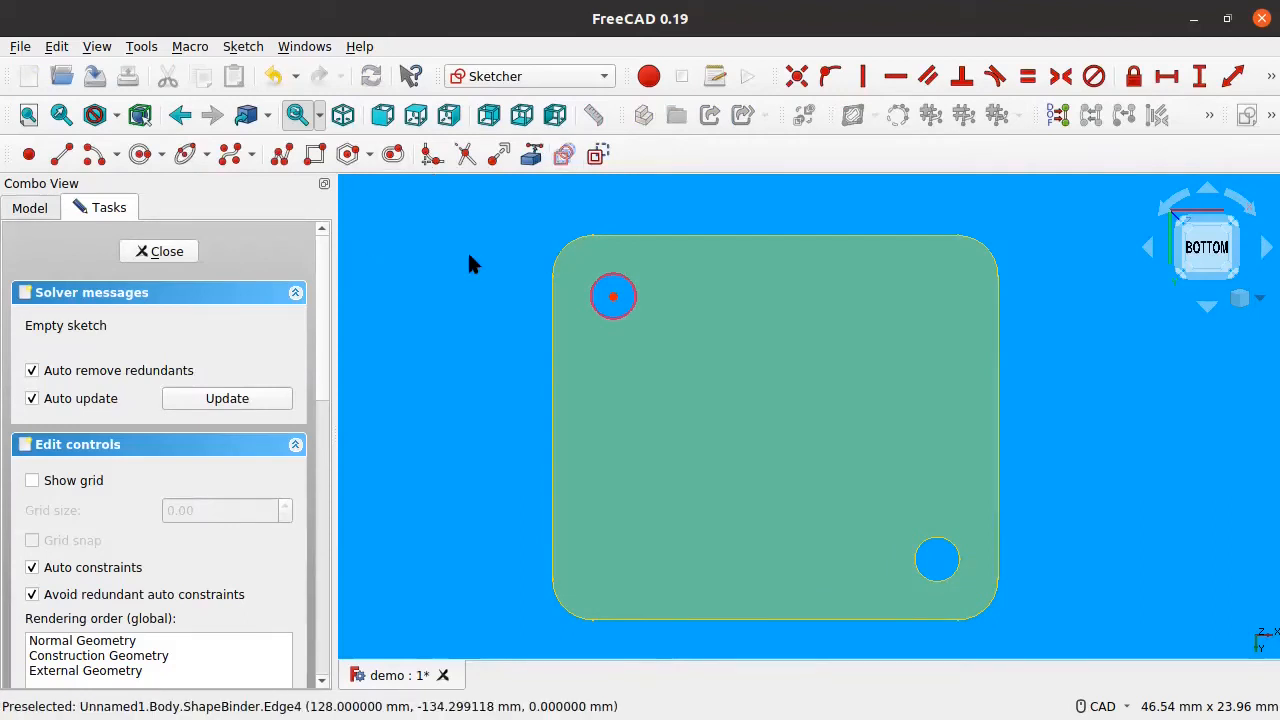
middle_click_drag(743, 323, 706, 317)
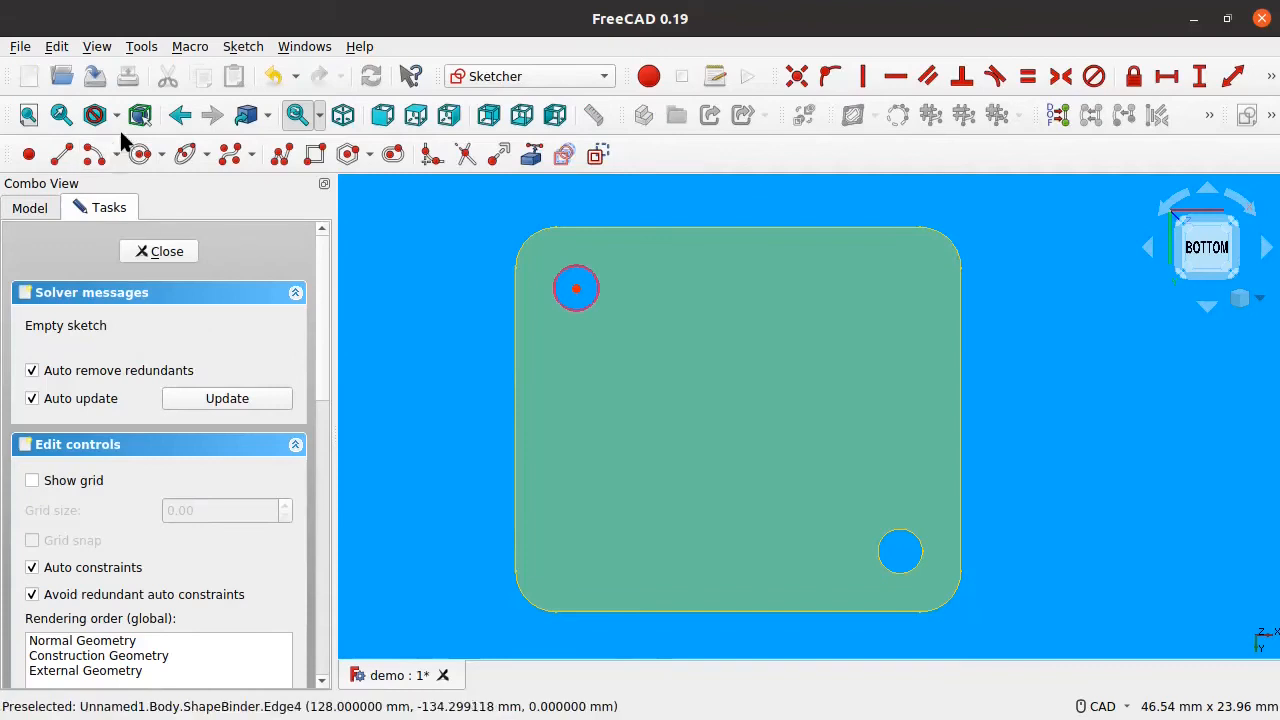
Step: Draw a circle centred on the top-left hole and adjust its size around the hole
left_click(139, 154)
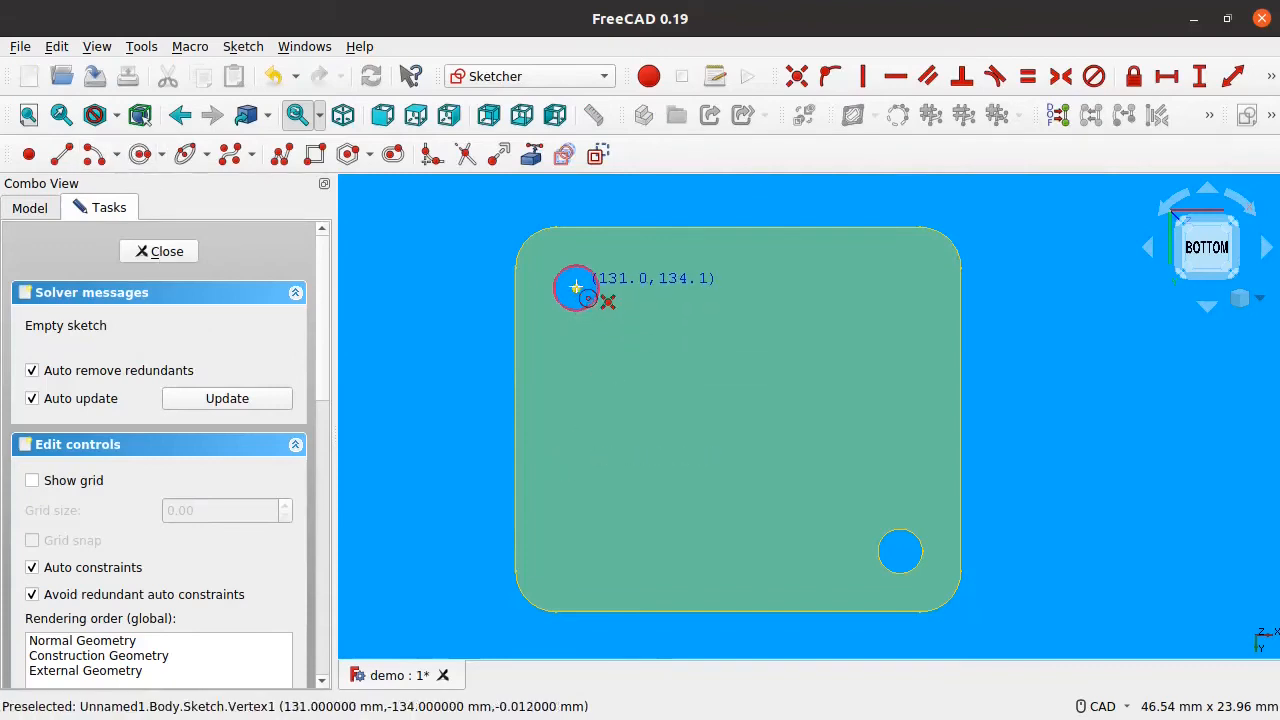
scroll(575, 288, "up", 5)
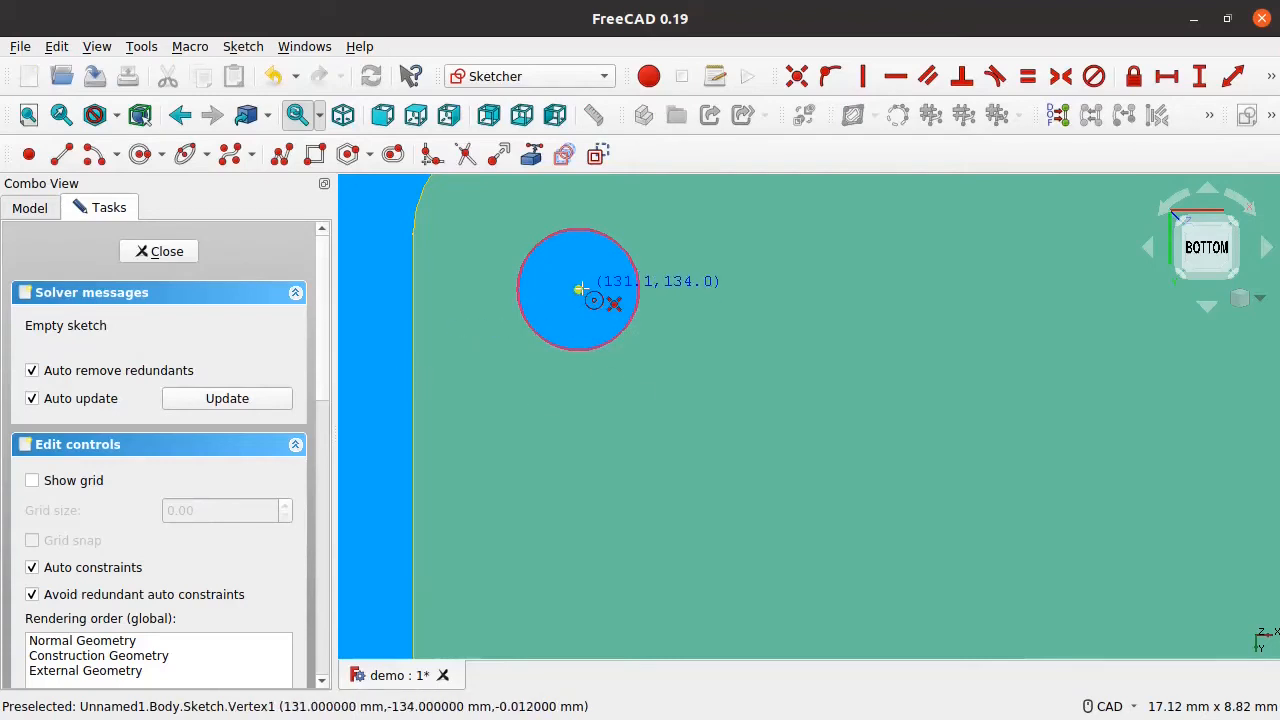
left_click(577, 289)
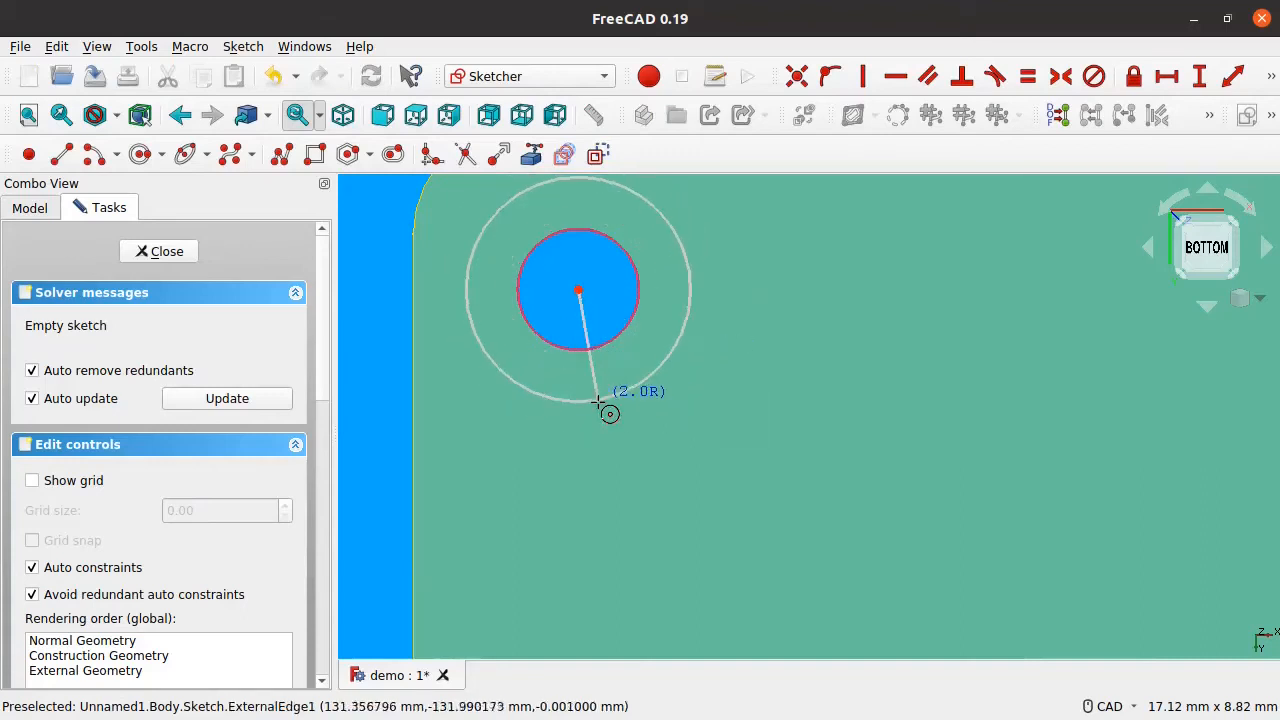
left_click(647, 358)
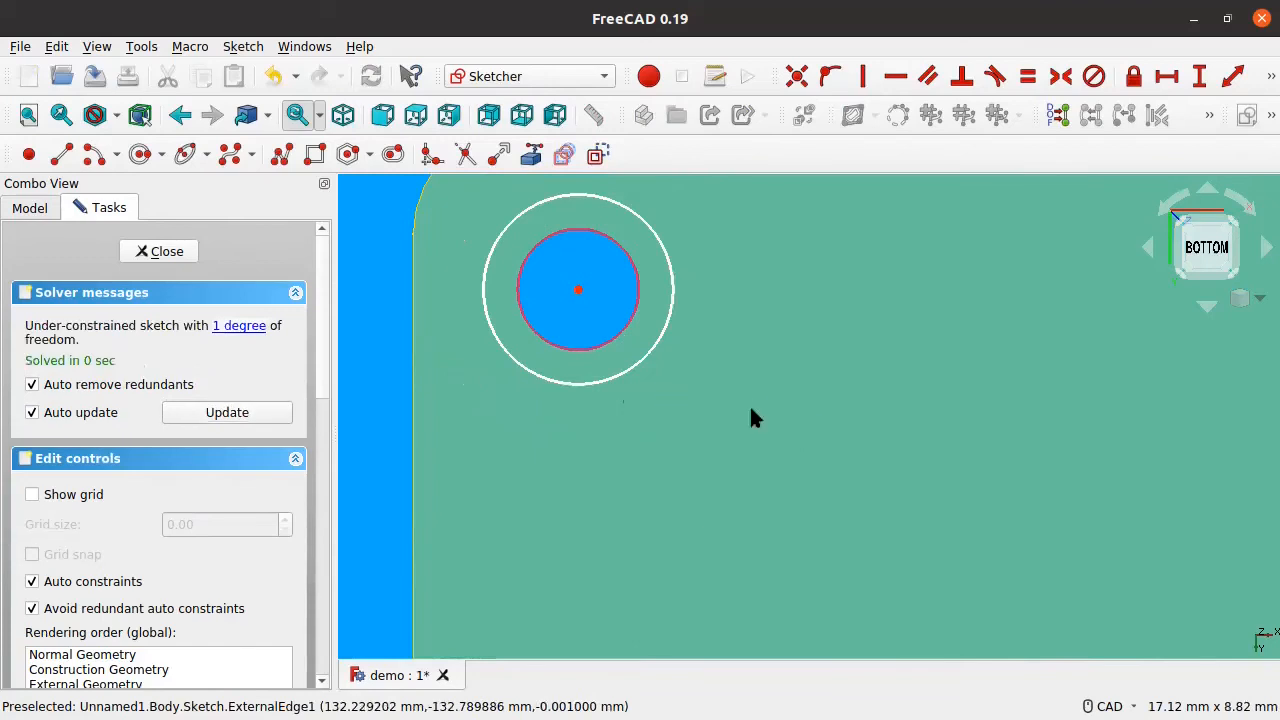
left_click_drag(649, 352, 669, 367)
mouse_move(578, 290)
left_mouse_down()
mouse_move(531, 300)
mouse_move(585, 289)
mouse_move(580, 314)
left_mouse_up()
left_click_drag(669, 366, 634, 371)
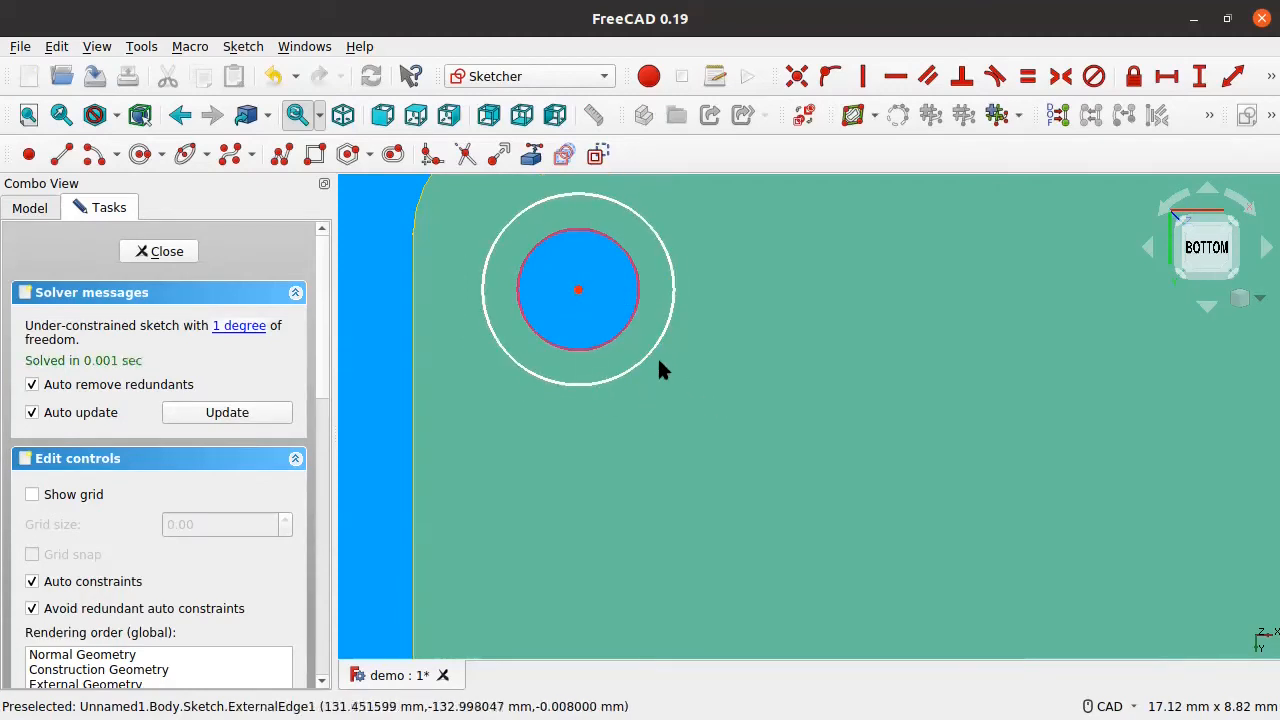
Step: Constrain the circle's radius to 2 and save the document
left_click(649, 352)
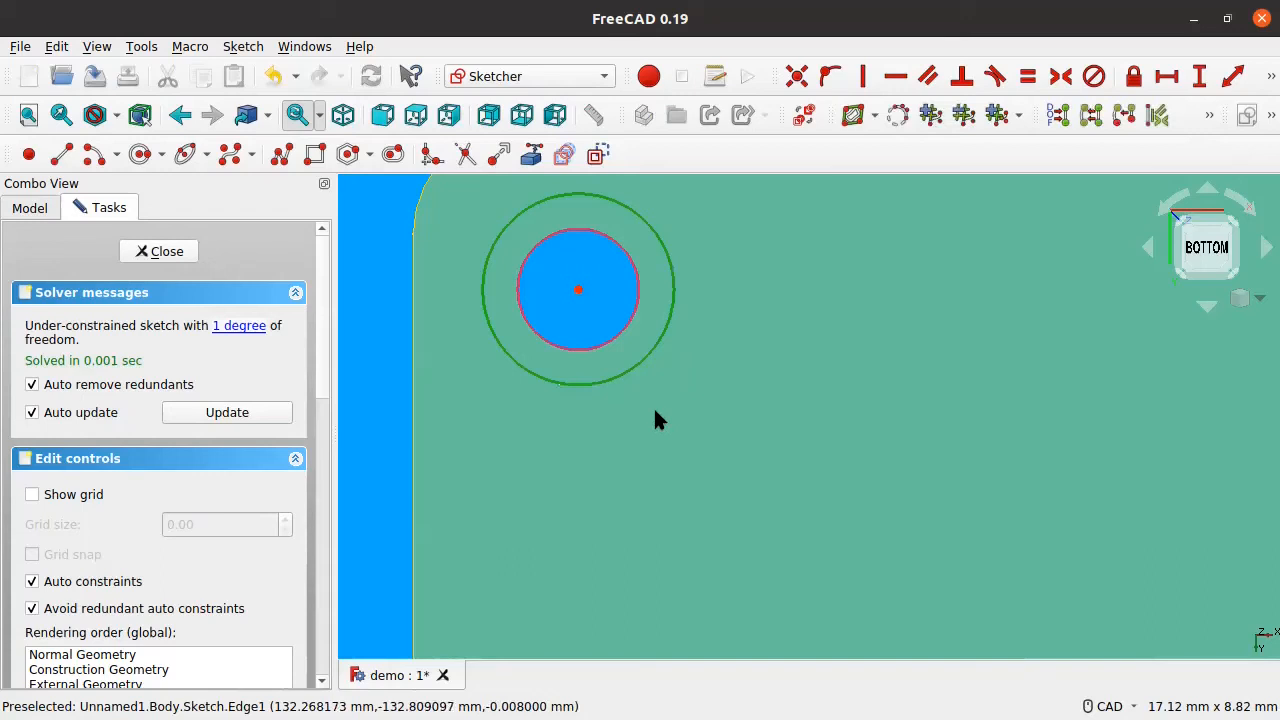
left_click(1270, 77)
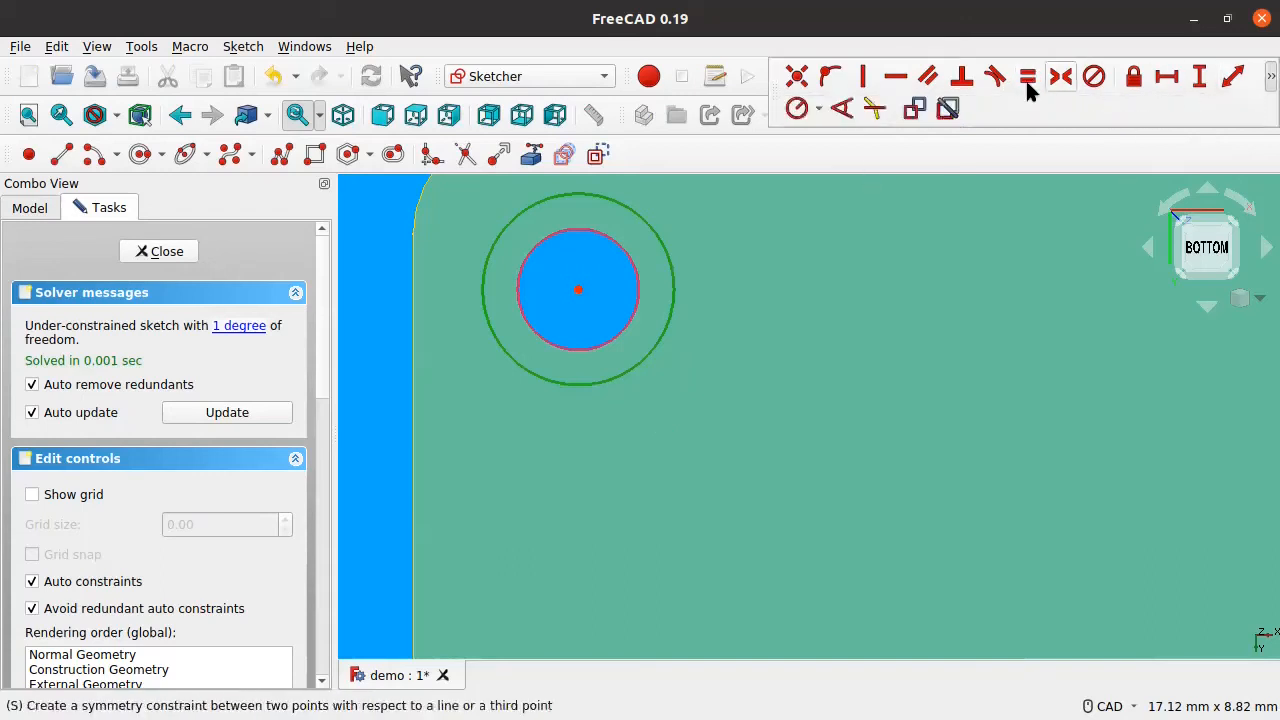
left_click(799, 110)
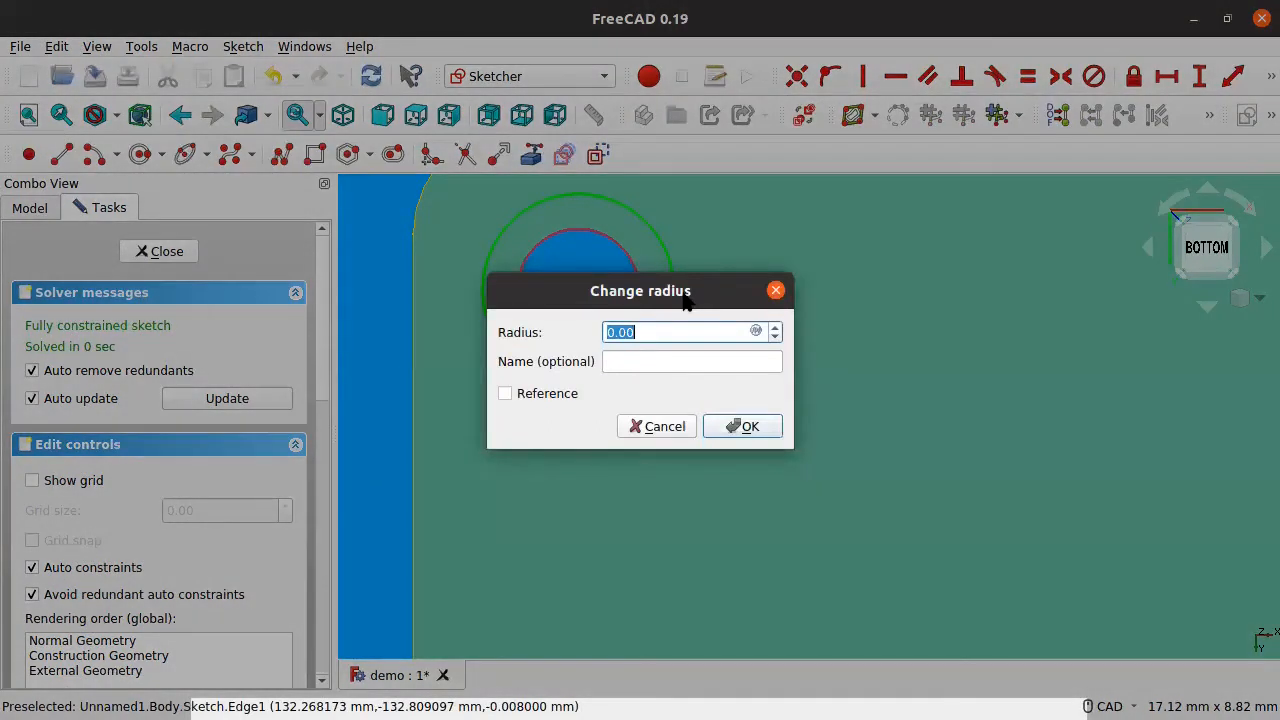
type("2")
left_click(741, 427)
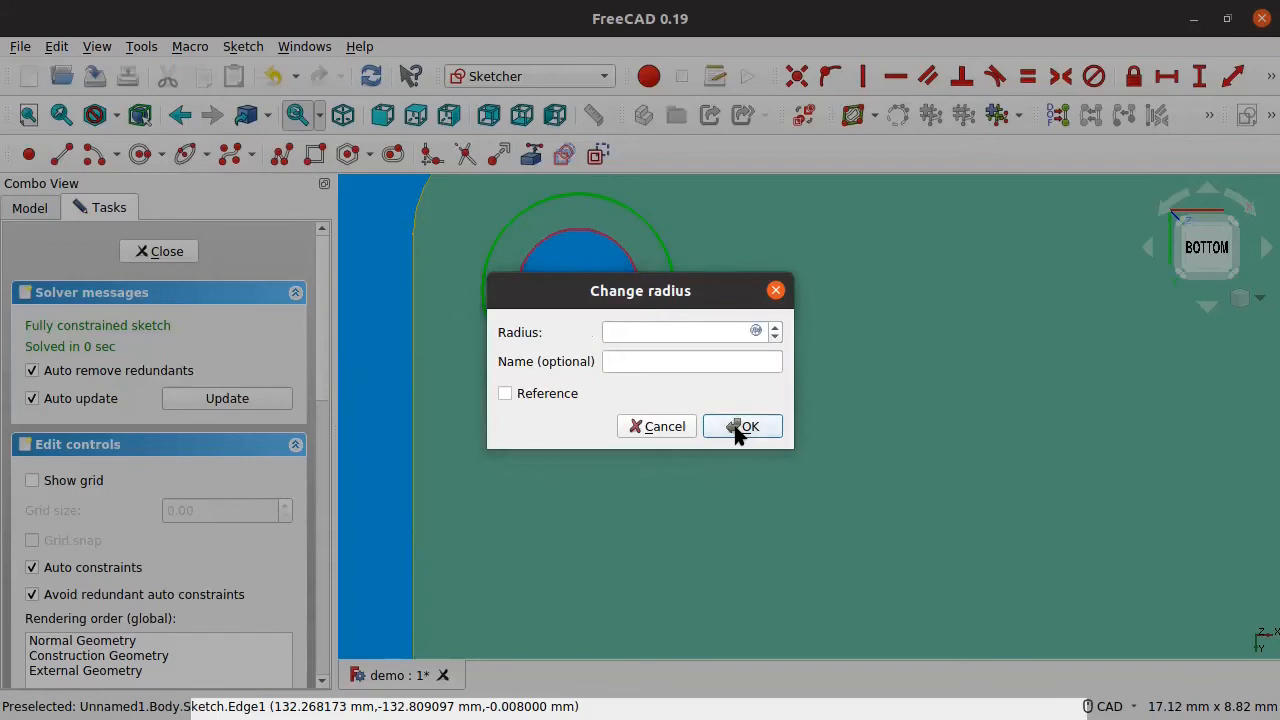
scroll(641, 340, "up", 5)
key("ctrl+s")
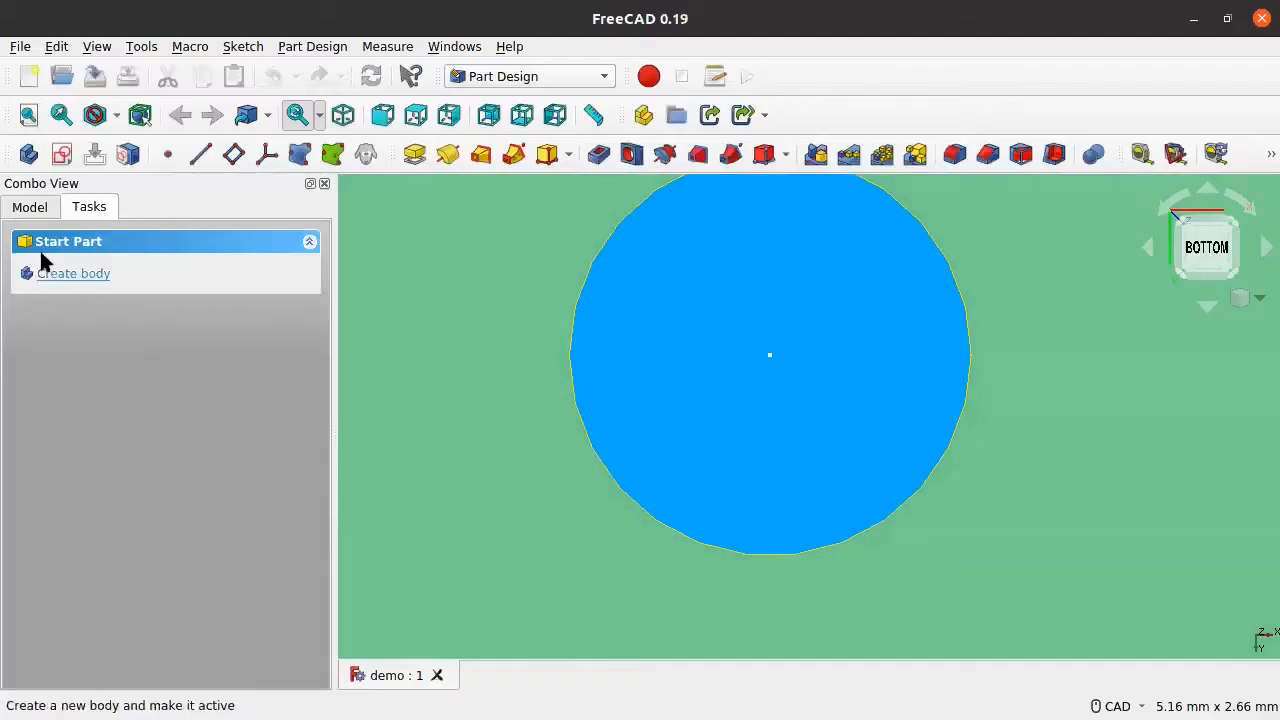
Step: Reopen the Sketch and delete the collapsed zero-radius circle at the hole
left_click(28, 206)
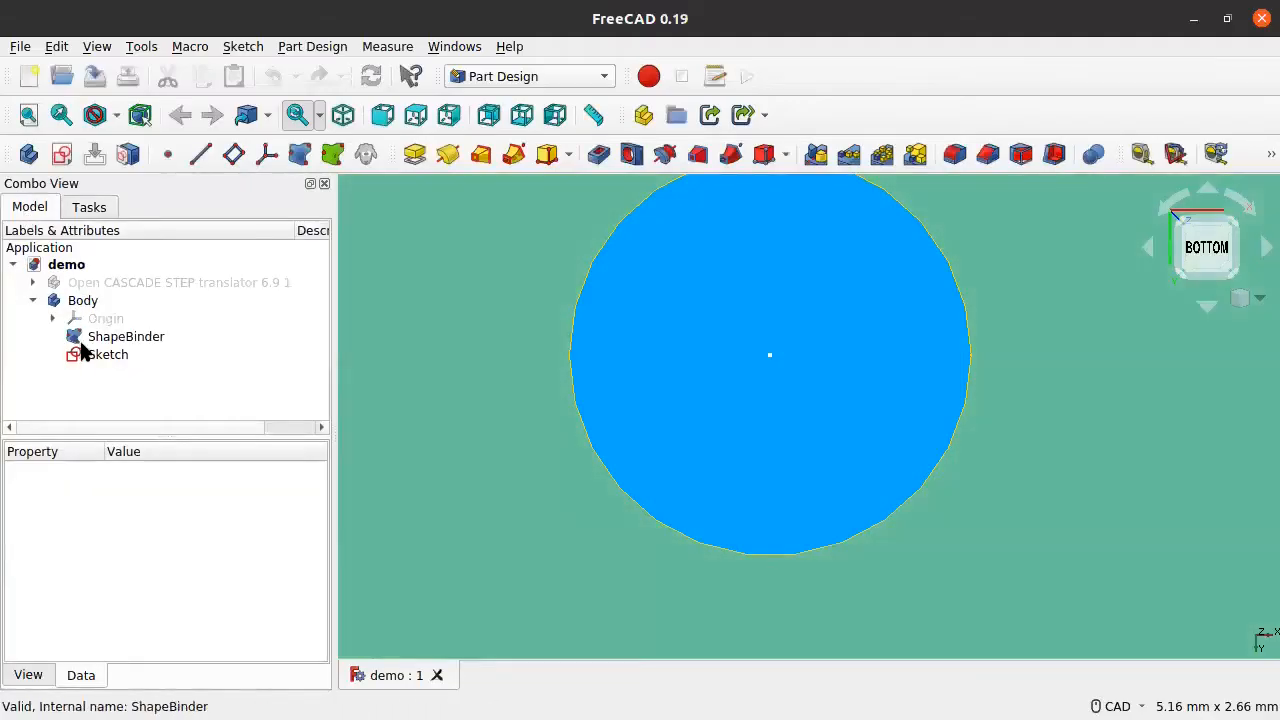
double_click(88, 354)
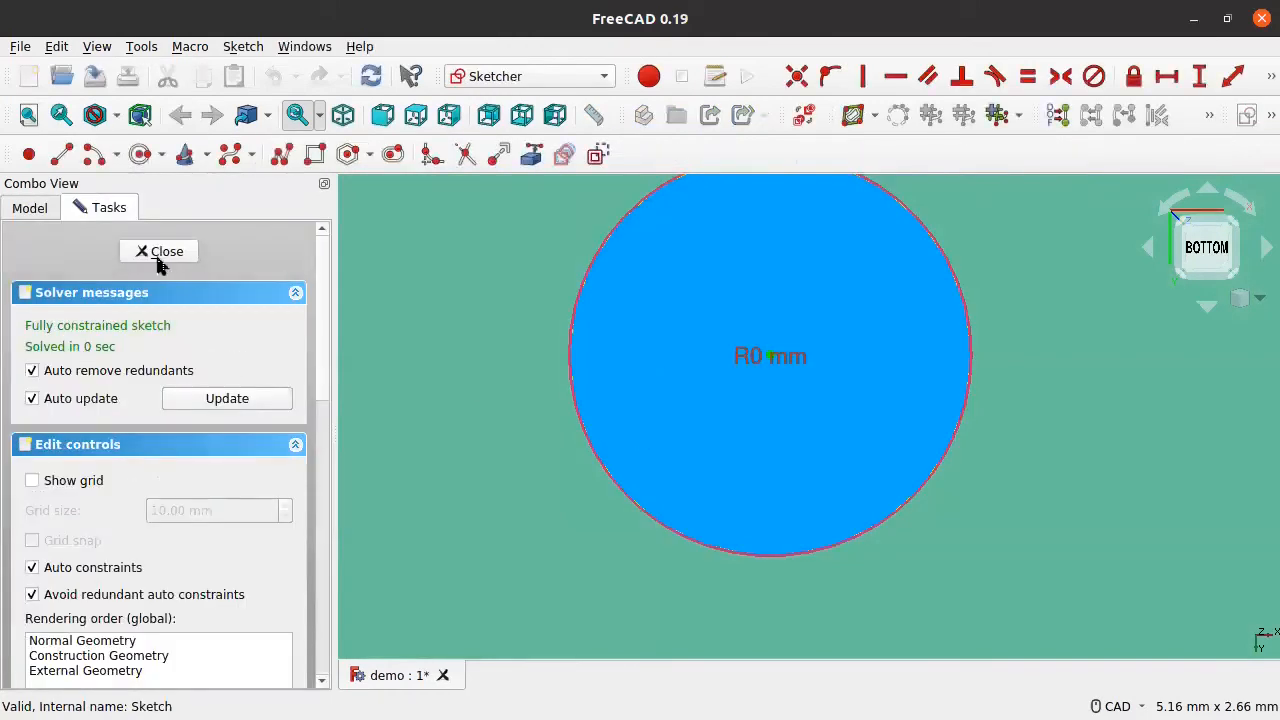
scroll(709, 382, "down", 4)
middle_click_drag(849, 346, 781, 369)
scroll(686, 399, "up", 4)
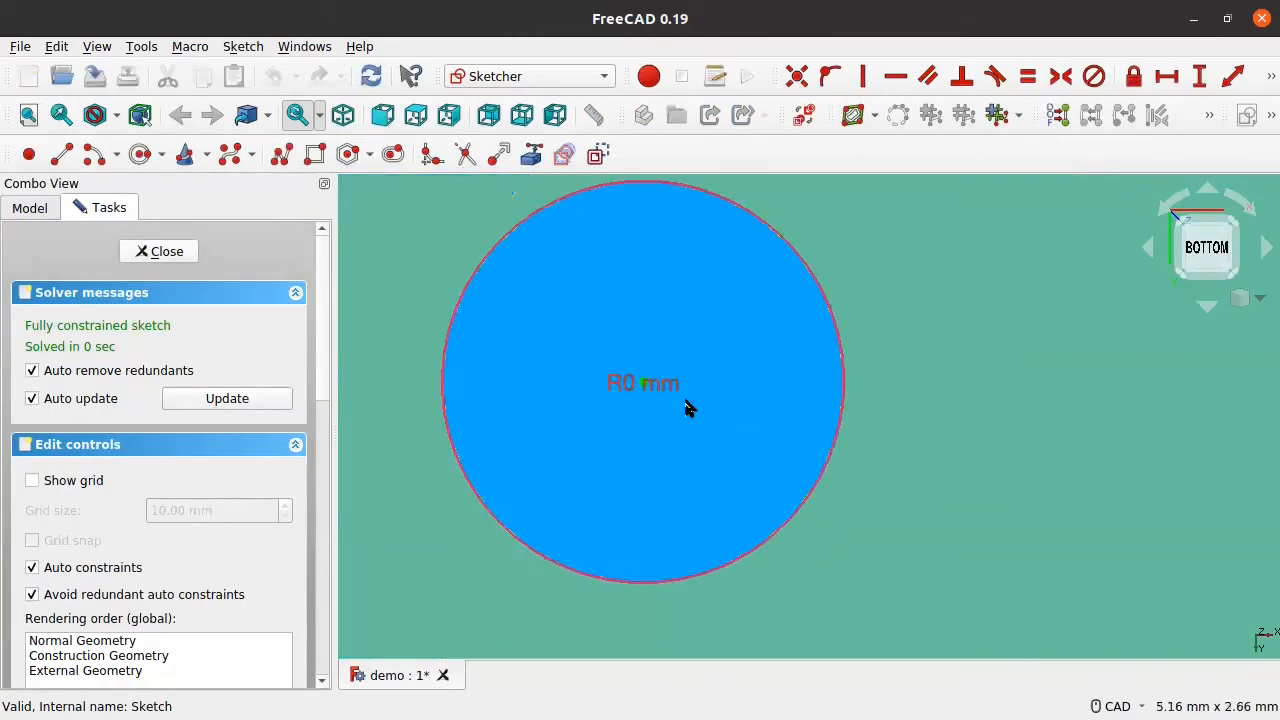
scroll(686, 405, "up", 2)
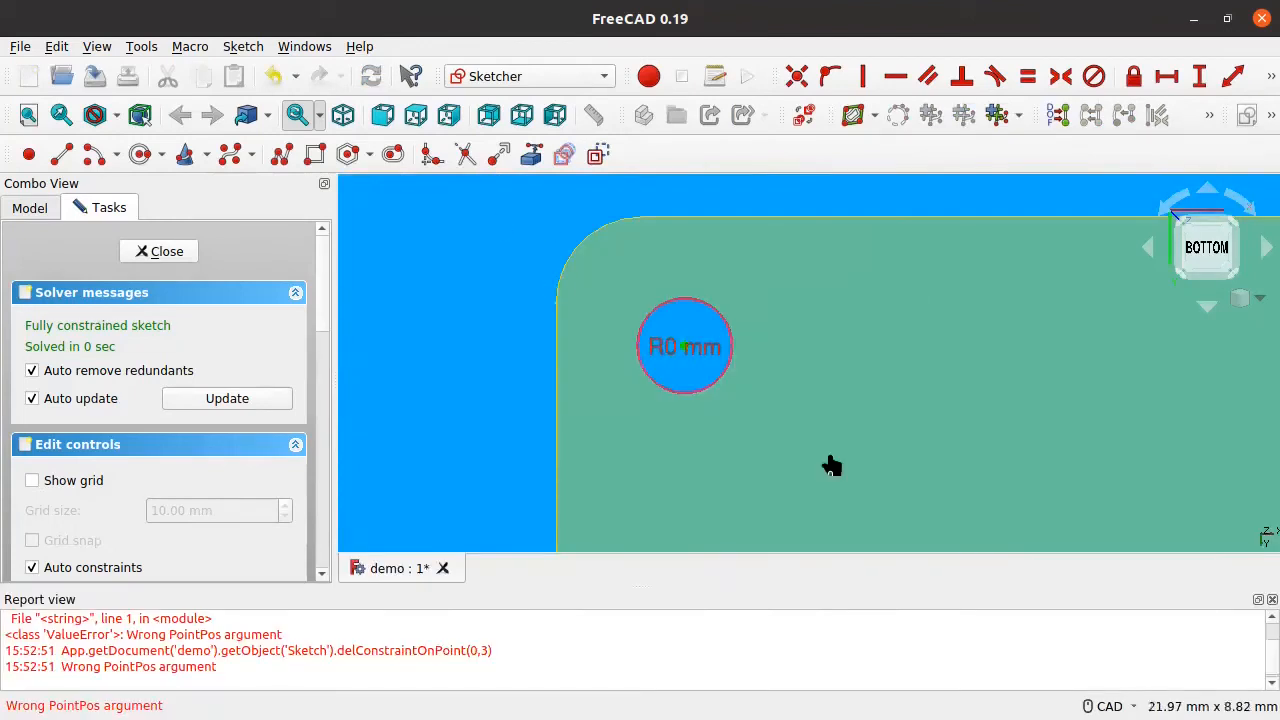
left_click_drag(832, 466, 838, 466)
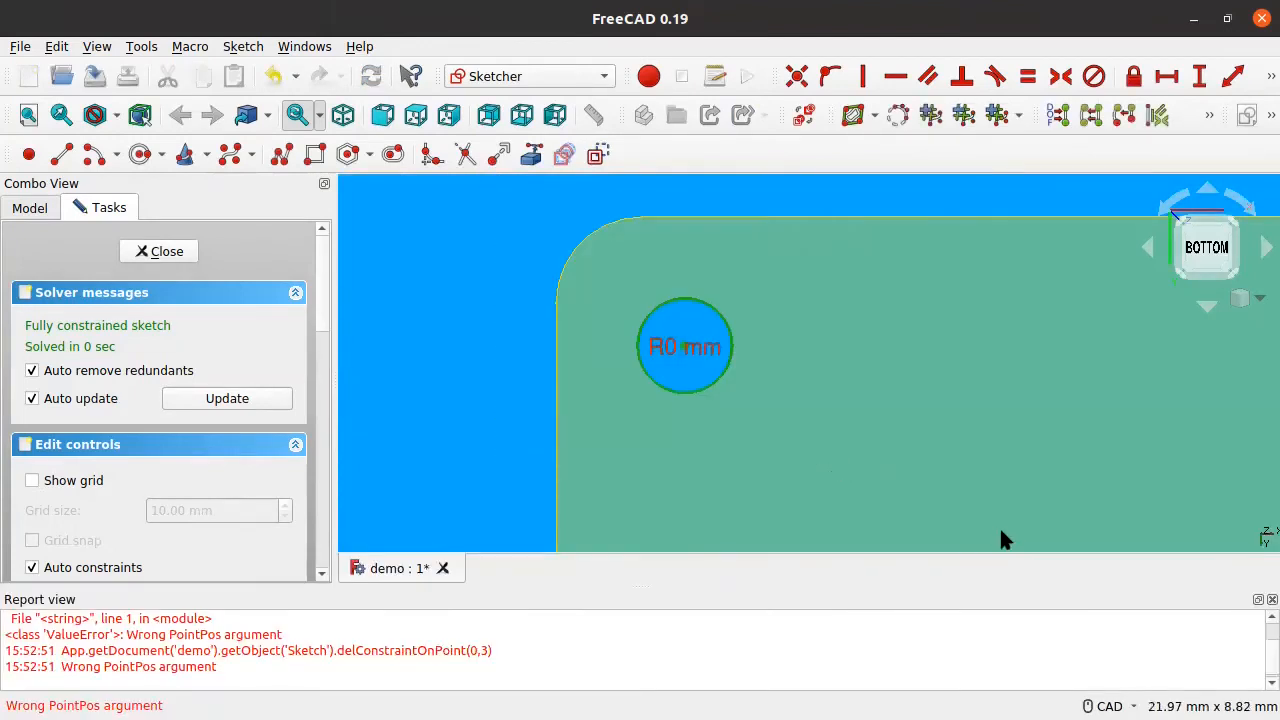
key("Delete")
Step: Re-reference the hole's edge as external geometry and close the sketch
left_click(531, 154)
left_click(668, 302)
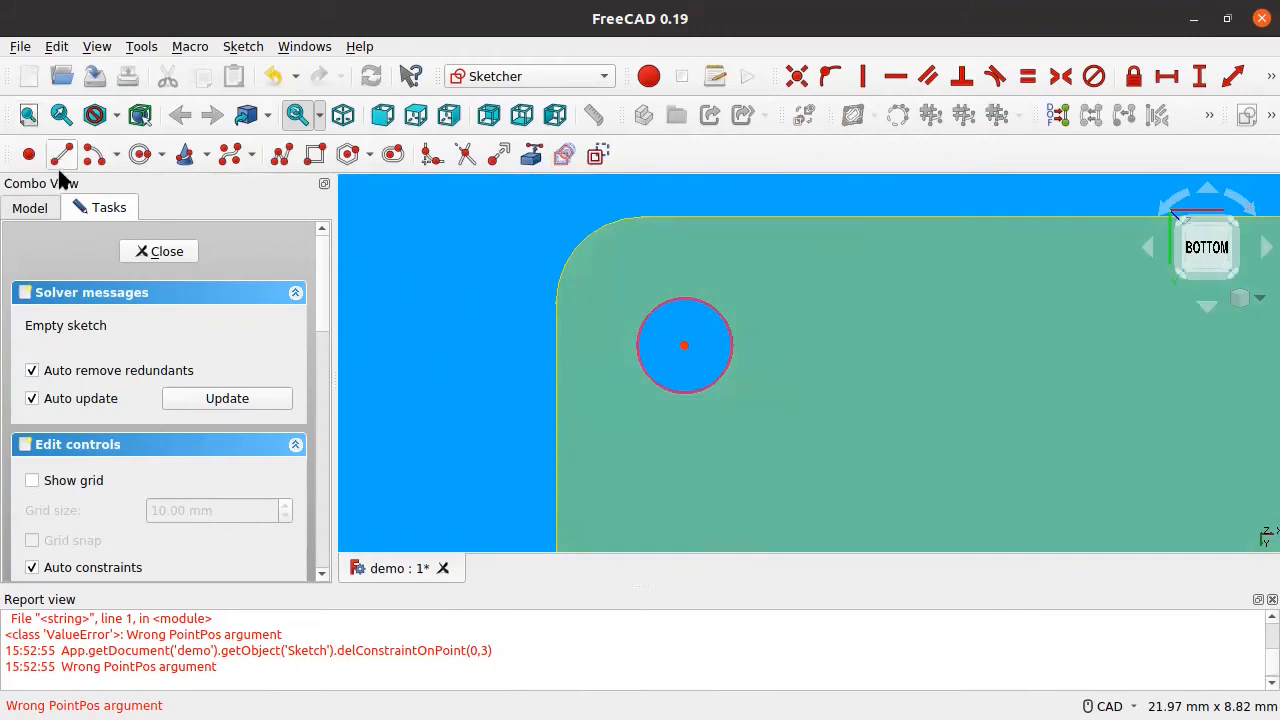
left_click(152, 251)
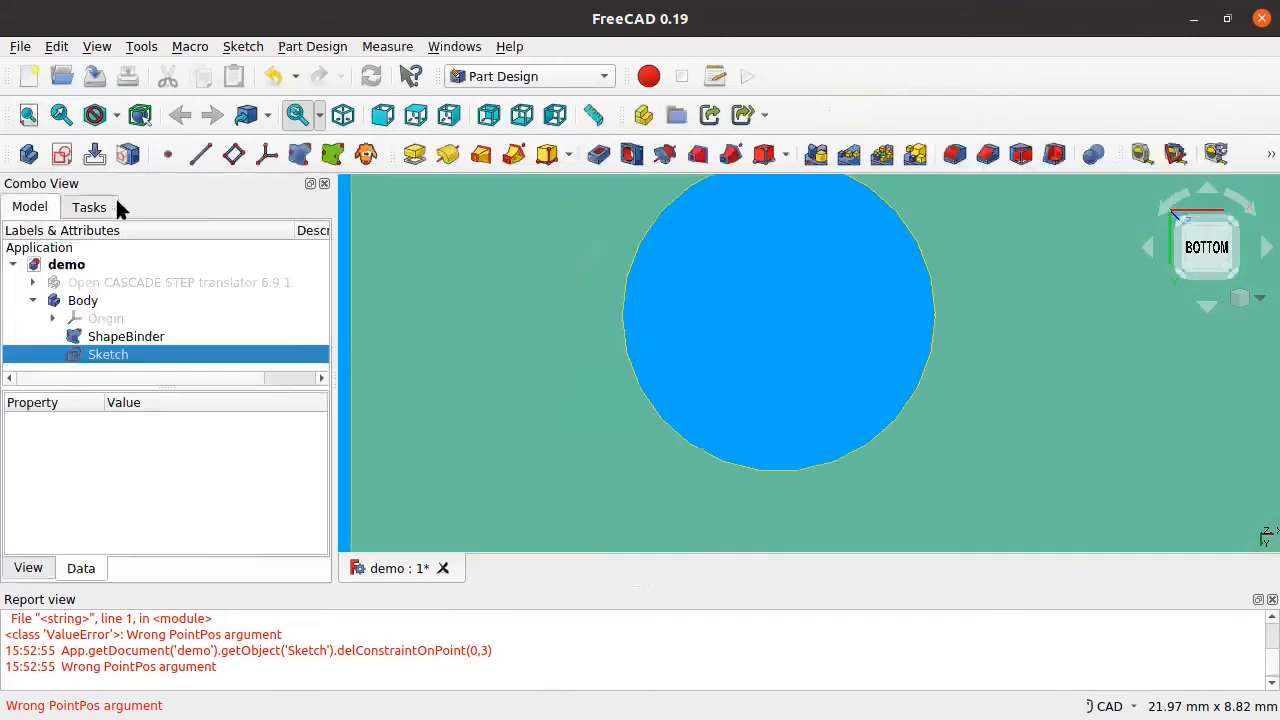
Step: Reopen the Sketch, dismiss the error report, and draw a circle concentric with the hole
double_click(88, 355)
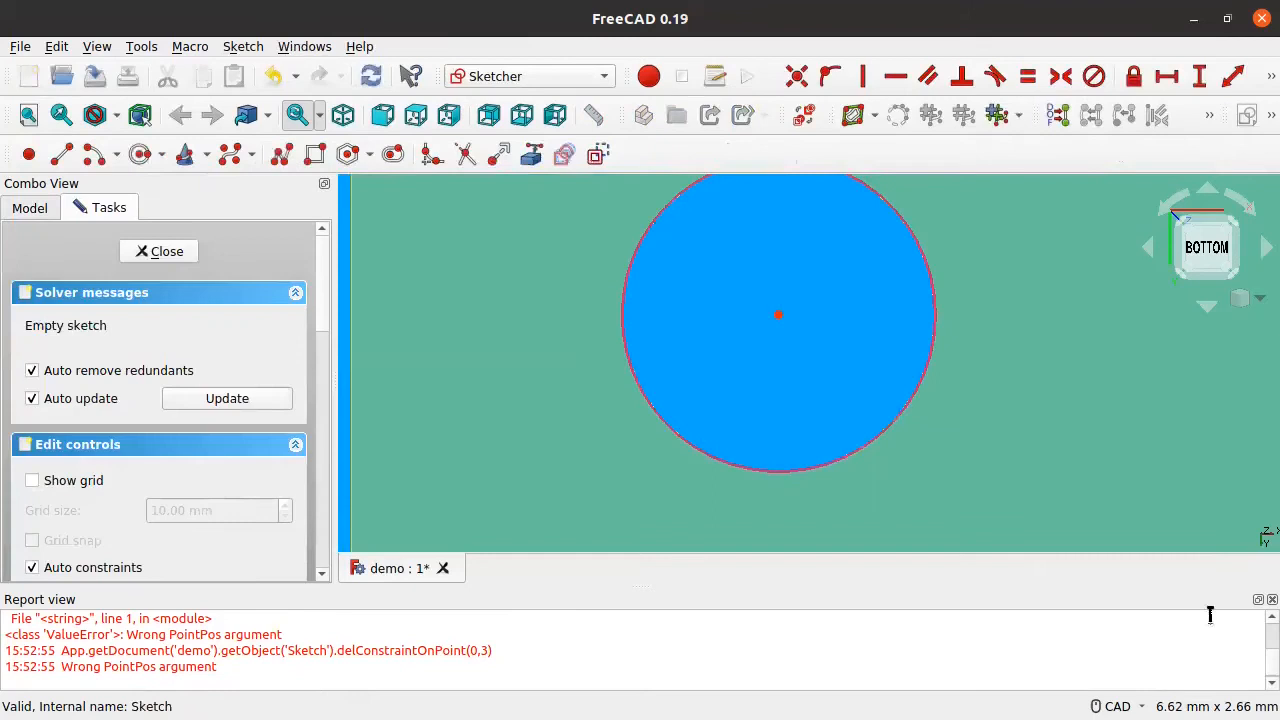
left_click(1271, 599)
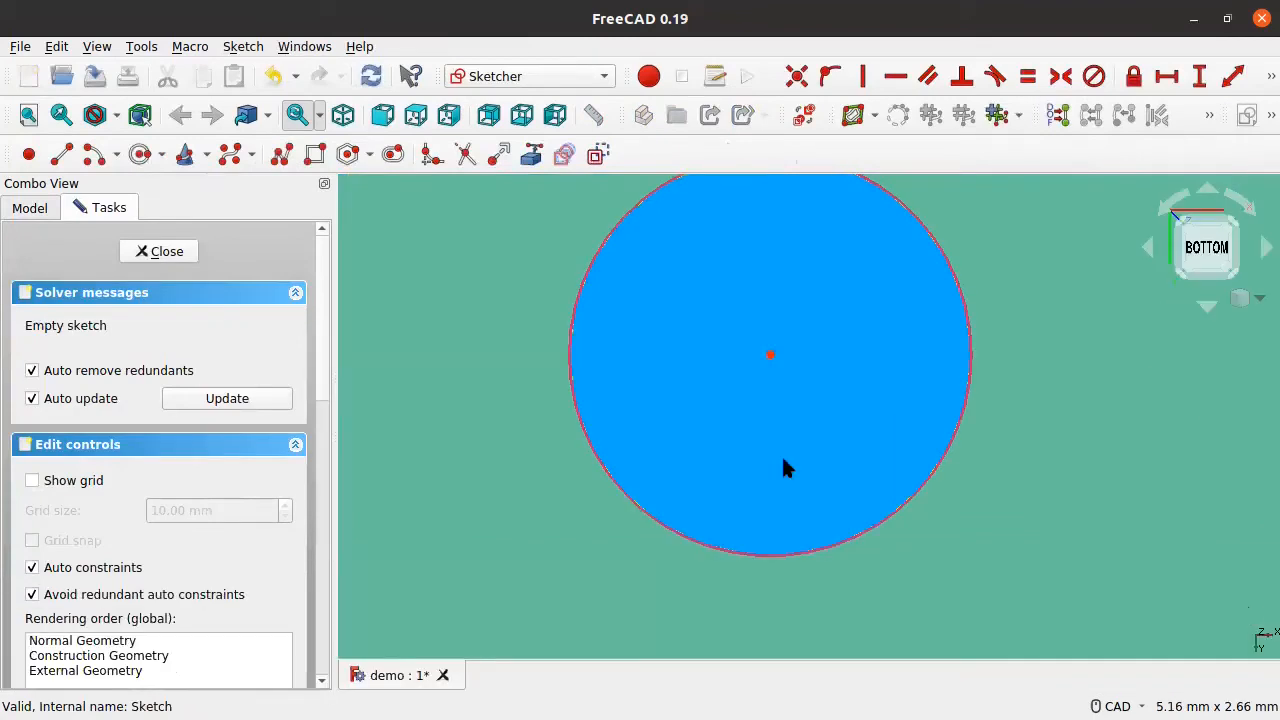
left_click(140, 154)
left_click(726, 408)
left_click(978, 521)
scroll(790, 412, "down", 2)
middle_click_drag(789, 412, 667, 419)
key("Escape")
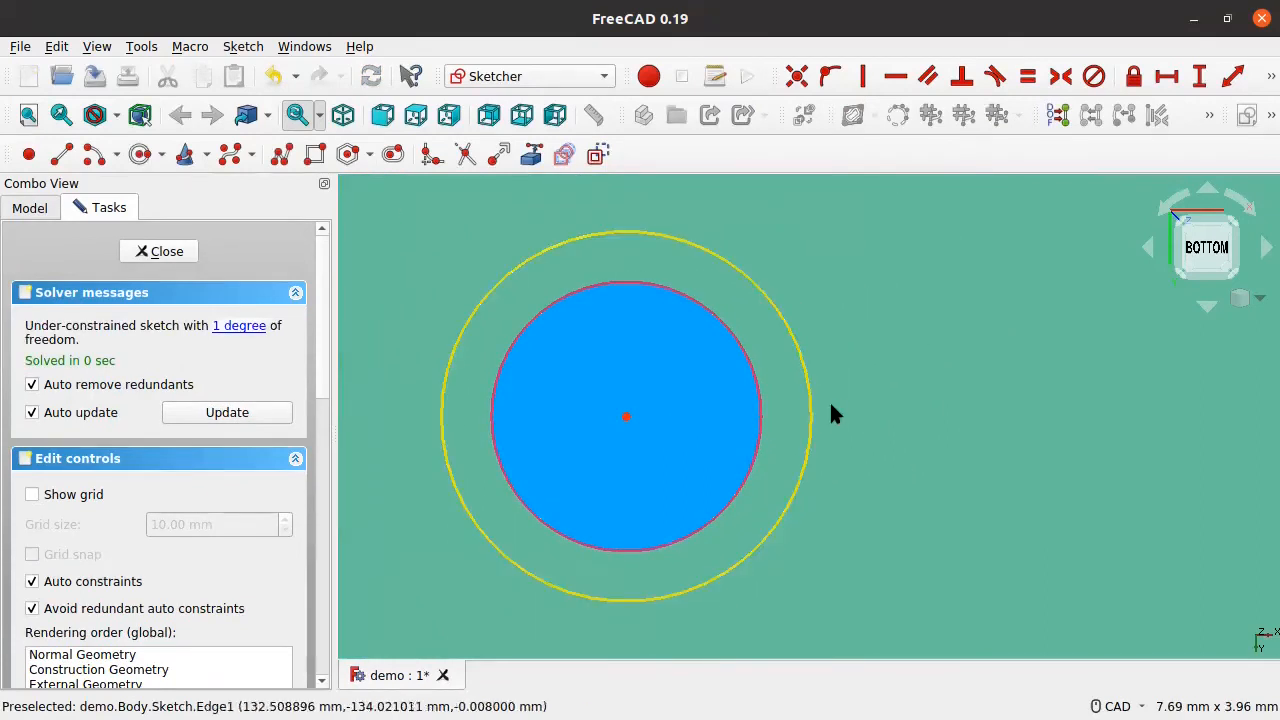
Step: Give the new circle a 2 mm radius constraint and move the R2 label aside
left_click(811, 408)
left_click(1271, 76)
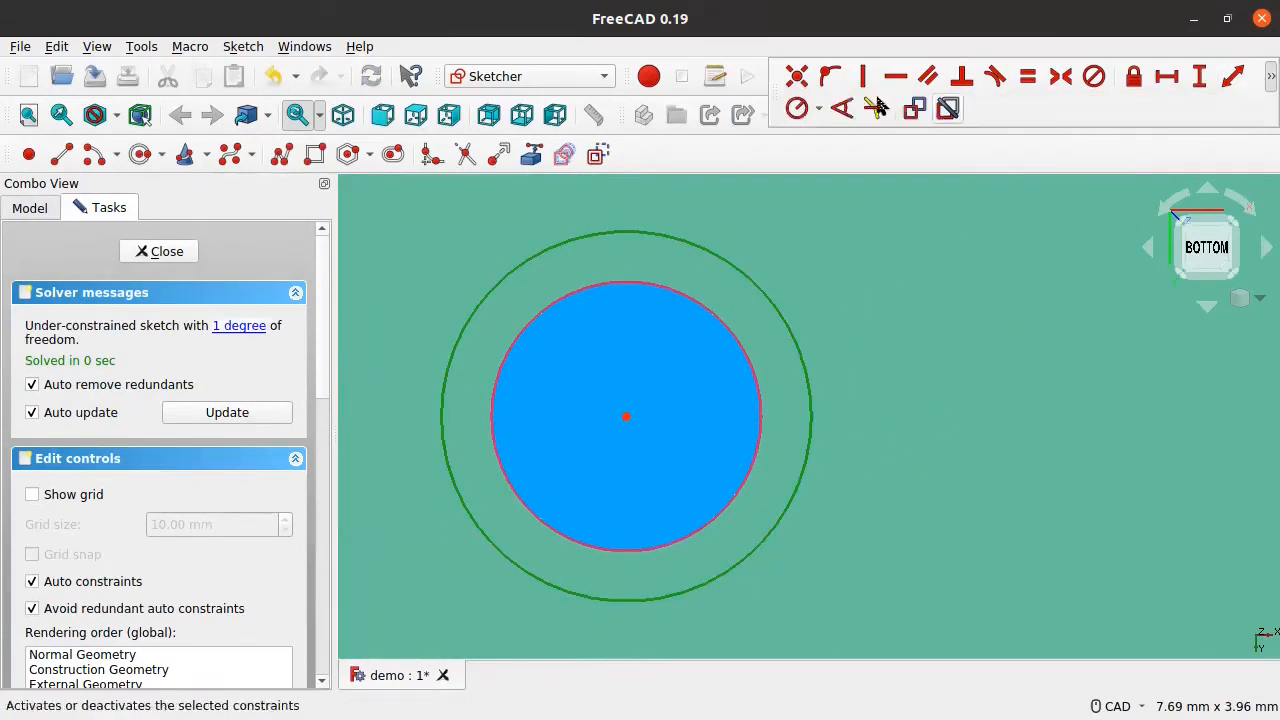
left_click(794, 114)
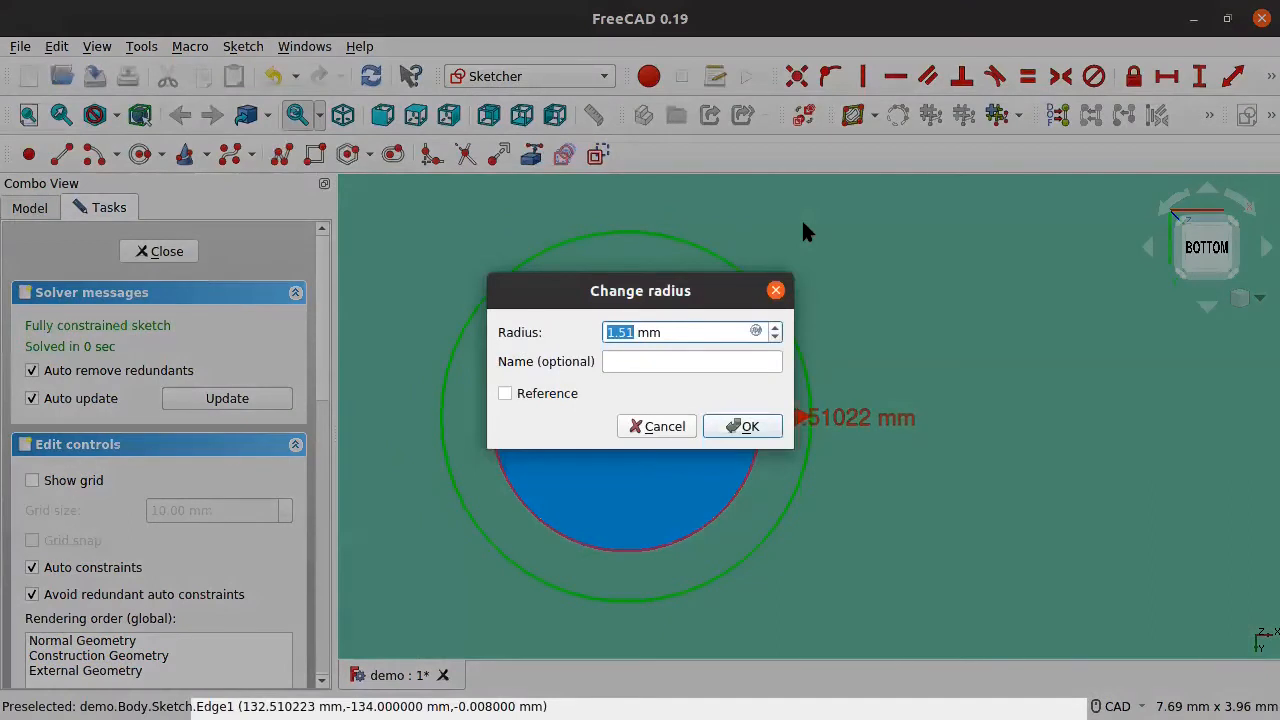
type("2")
key("Return")
scroll(597, 467, "down", 3)
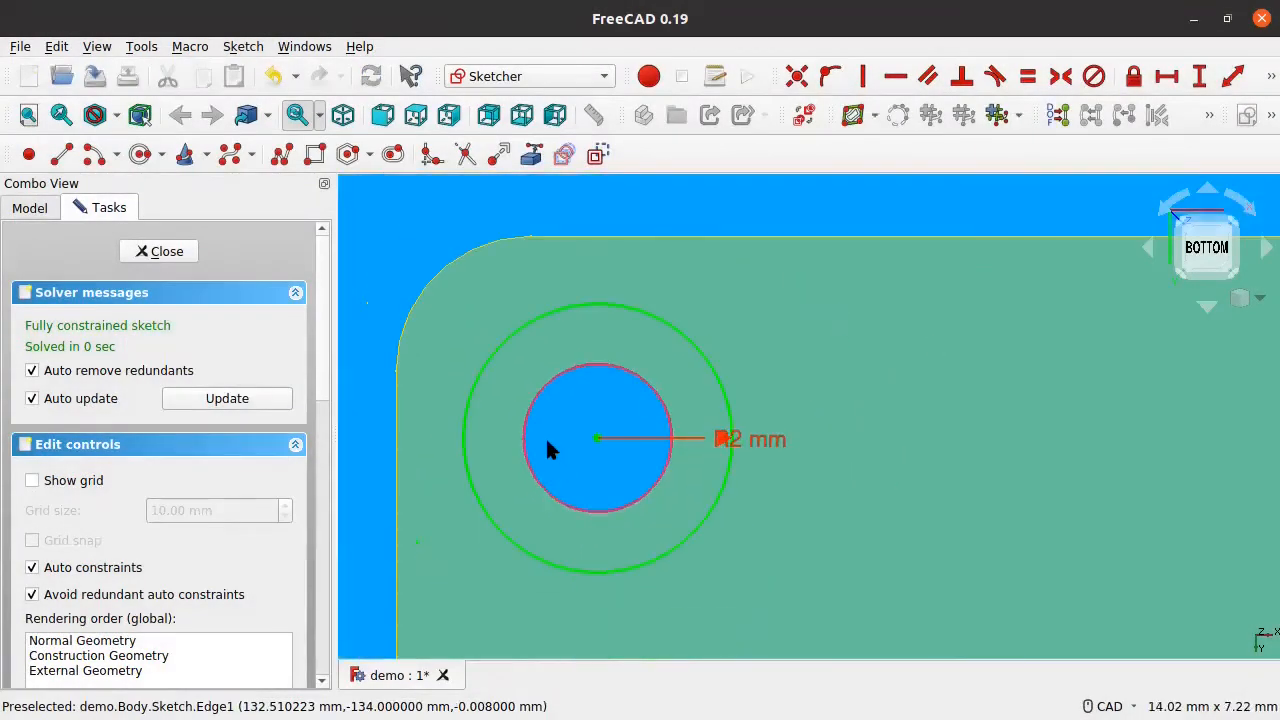
left_click(717, 520)
left_click_drag(746, 446, 845, 502)
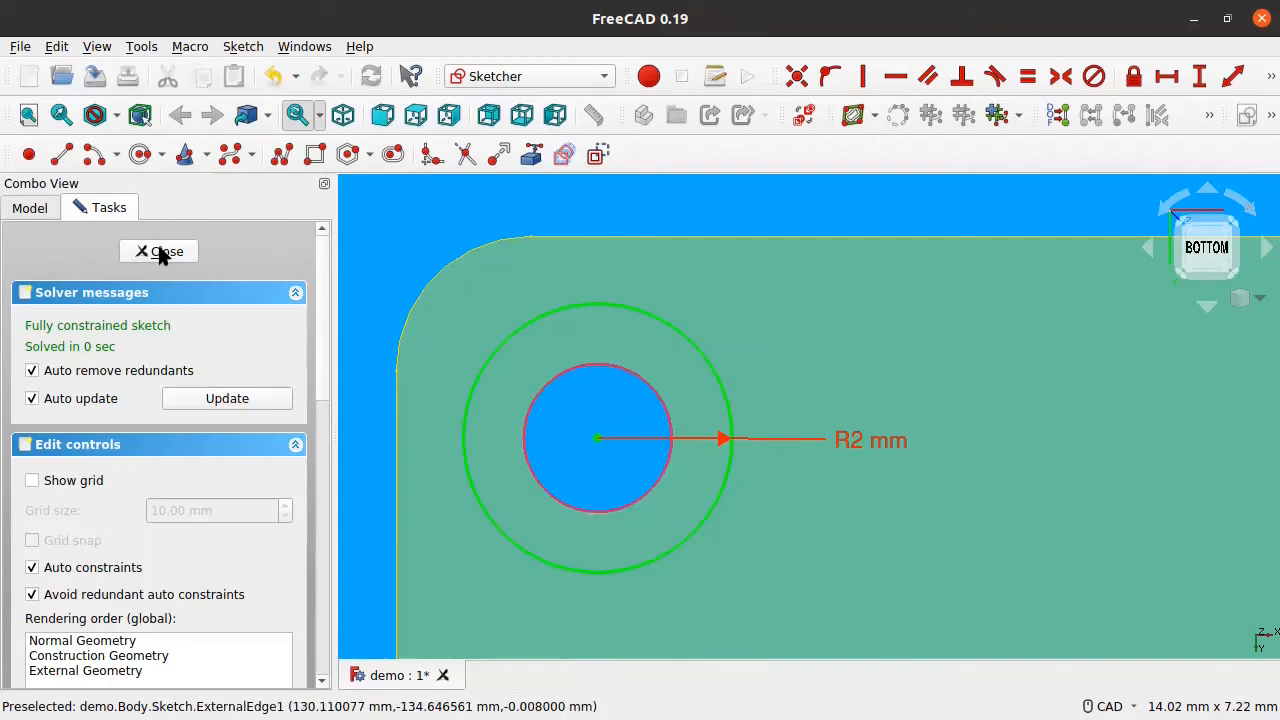
Step: Tilt the view, then close the sketch back to Part Design
middle_click_drag(670, 503, 668, 416)
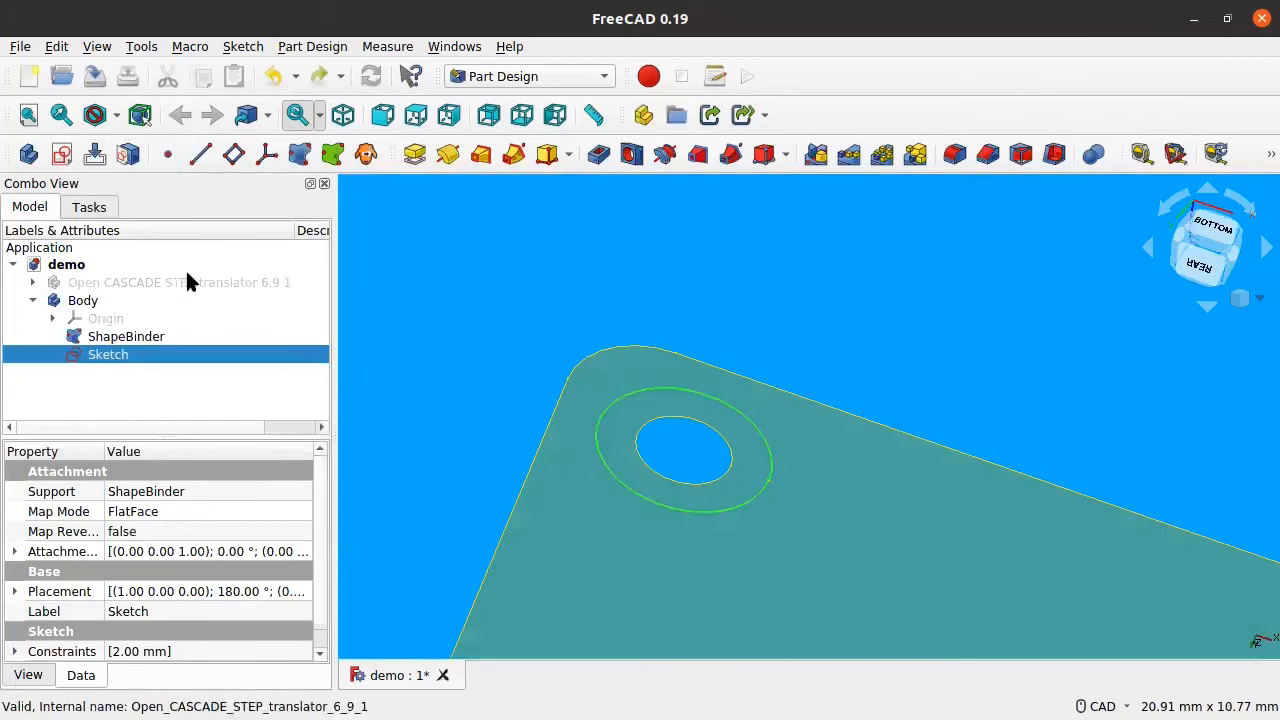
double_click(80, 357)
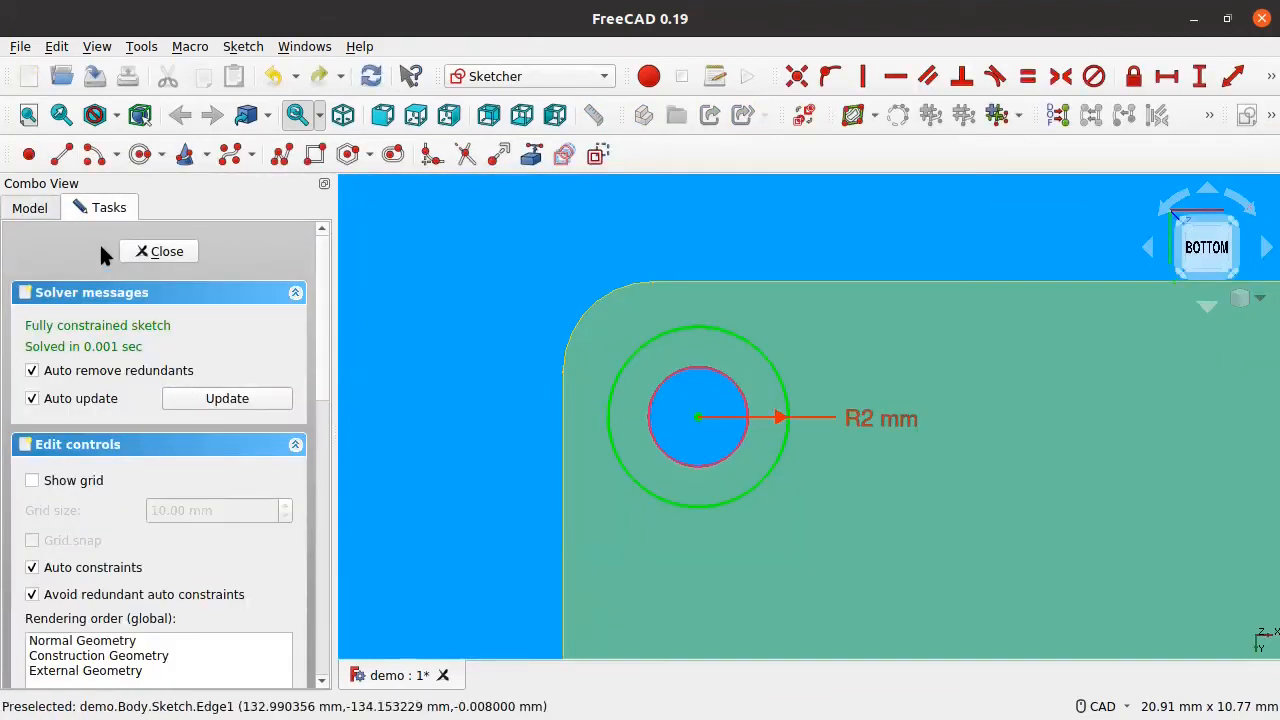
scroll(325, 372, "down", 1)
scroll(325, 372, "up", 1)
left_click(173, 251)
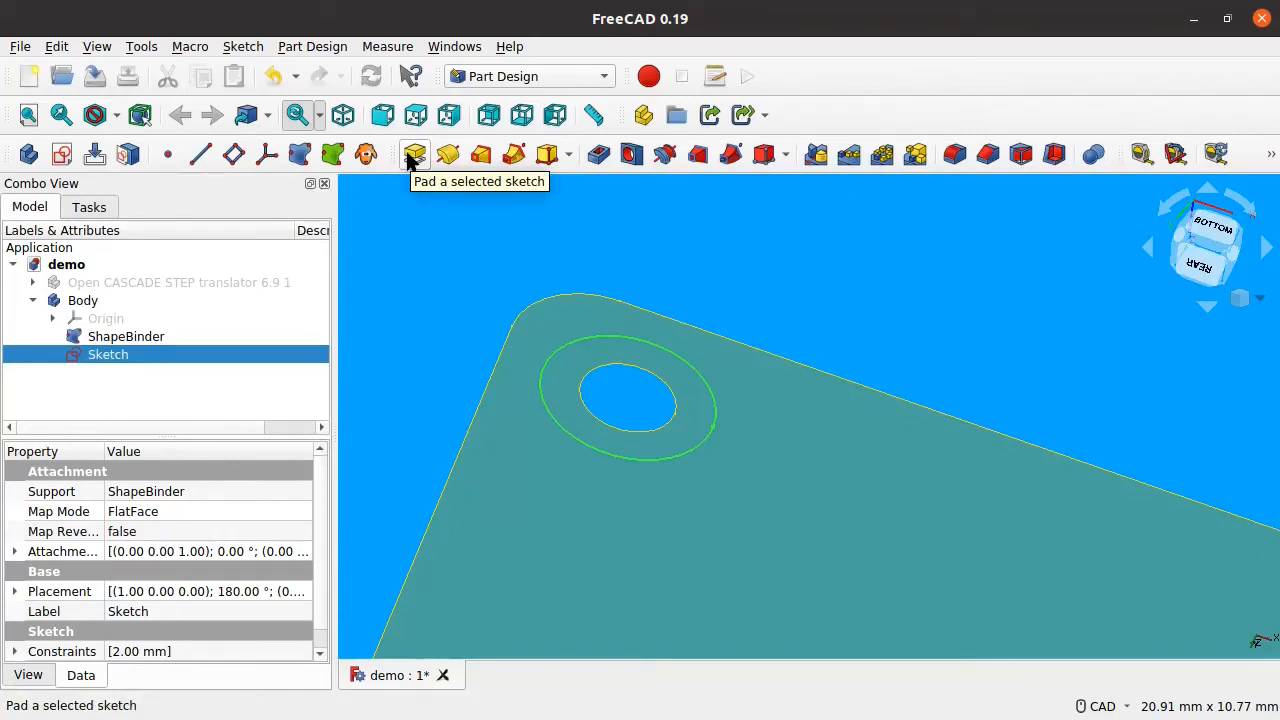
Step: Pad the ring sketch as a one-directional Dimension-type pad of 1 mm length
left_click(414, 155)
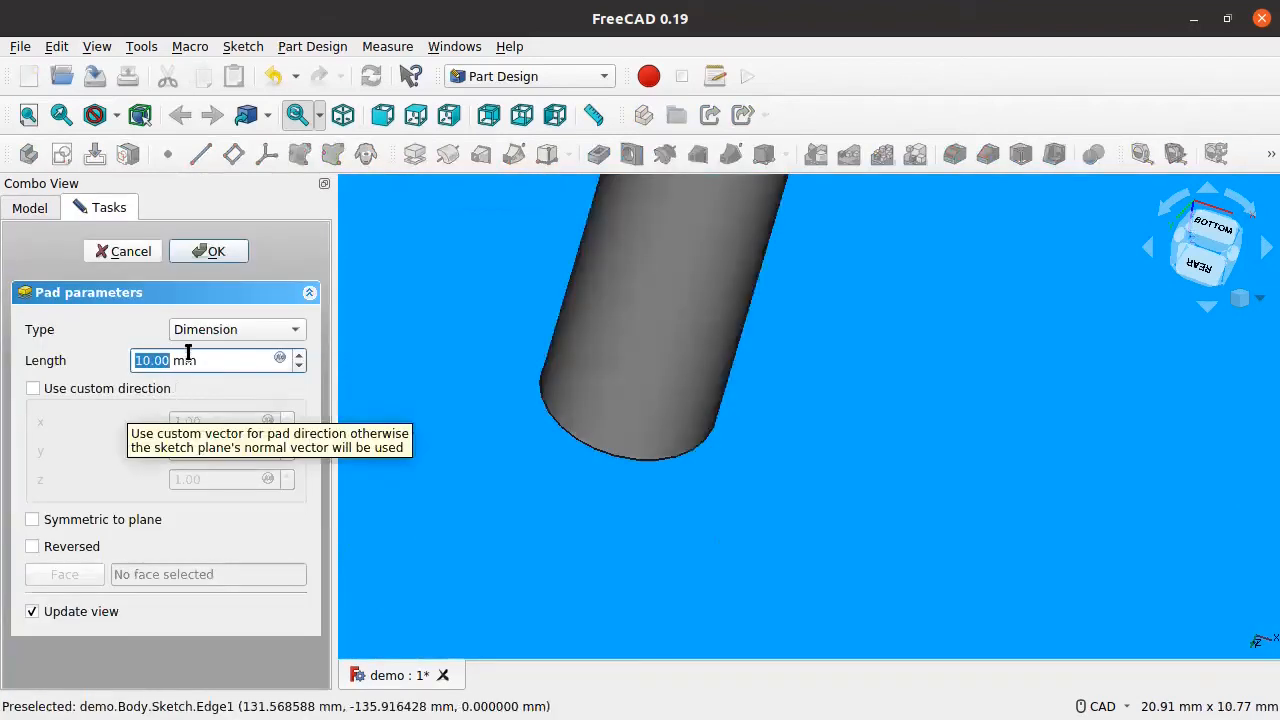
type("2")
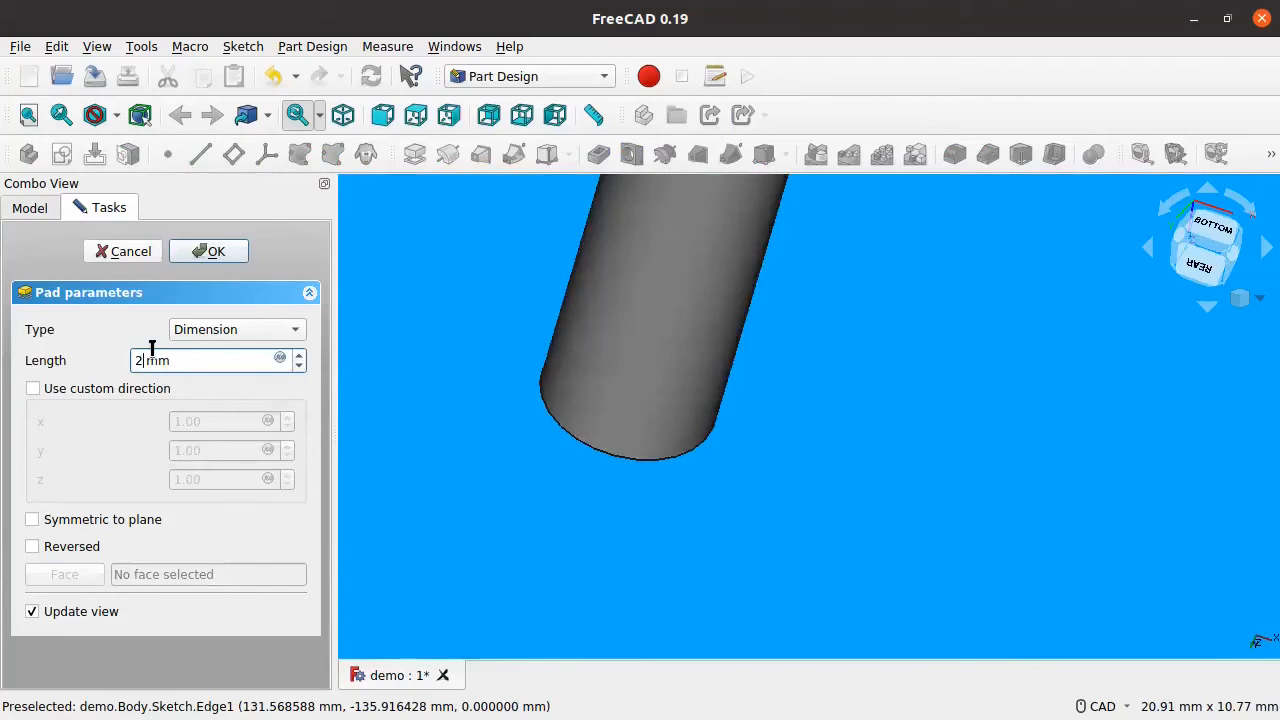
left_click(208, 337)
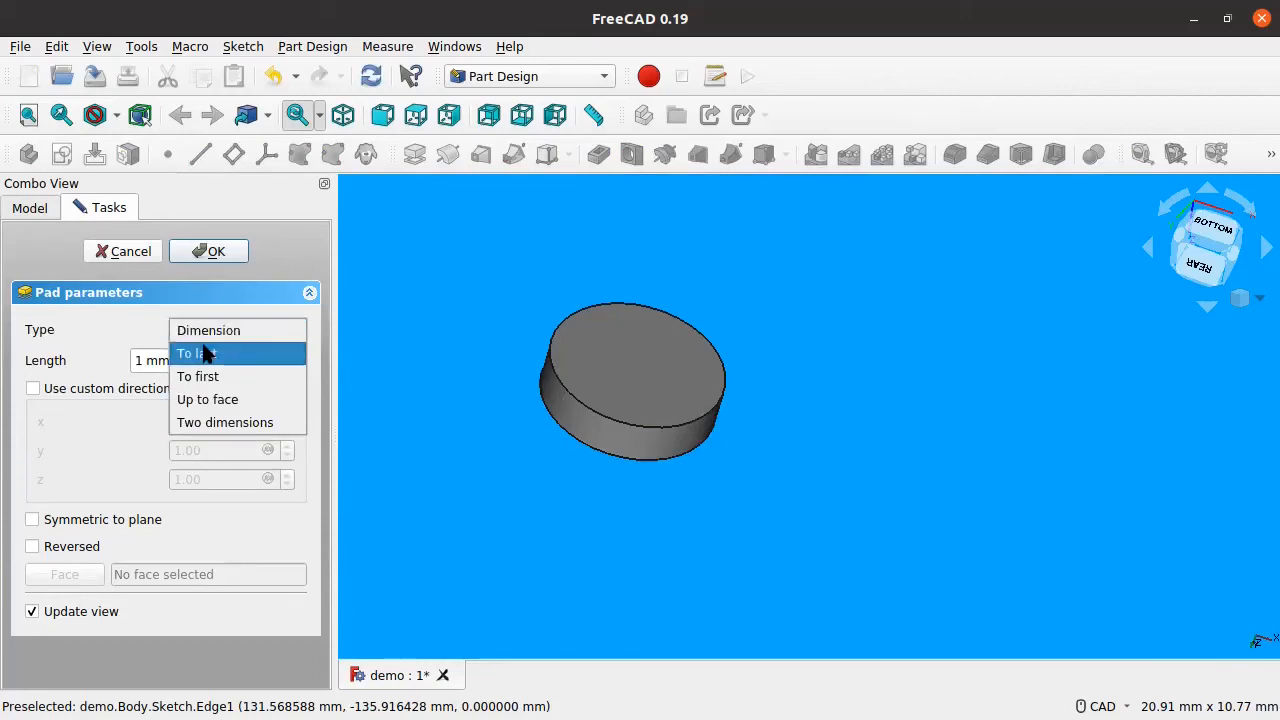
left_click(247, 422)
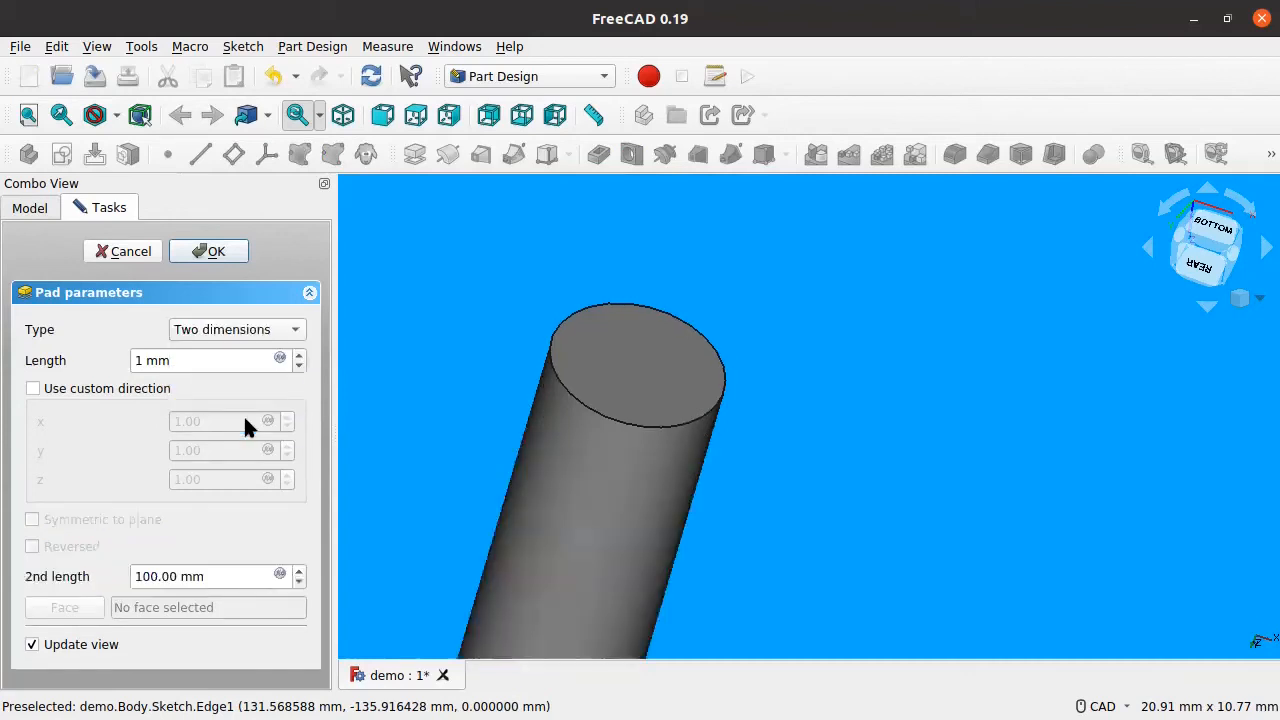
left_click(245, 330)
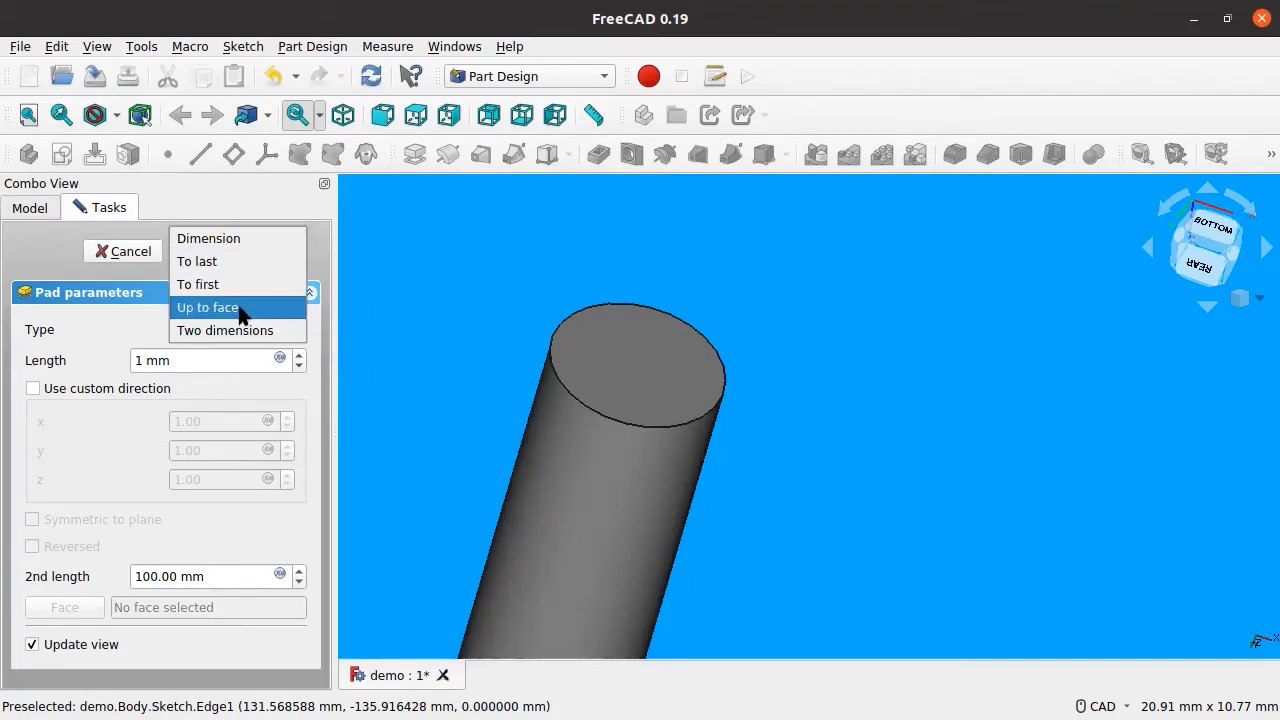
left_click(212, 240)
left_click(144, 361)
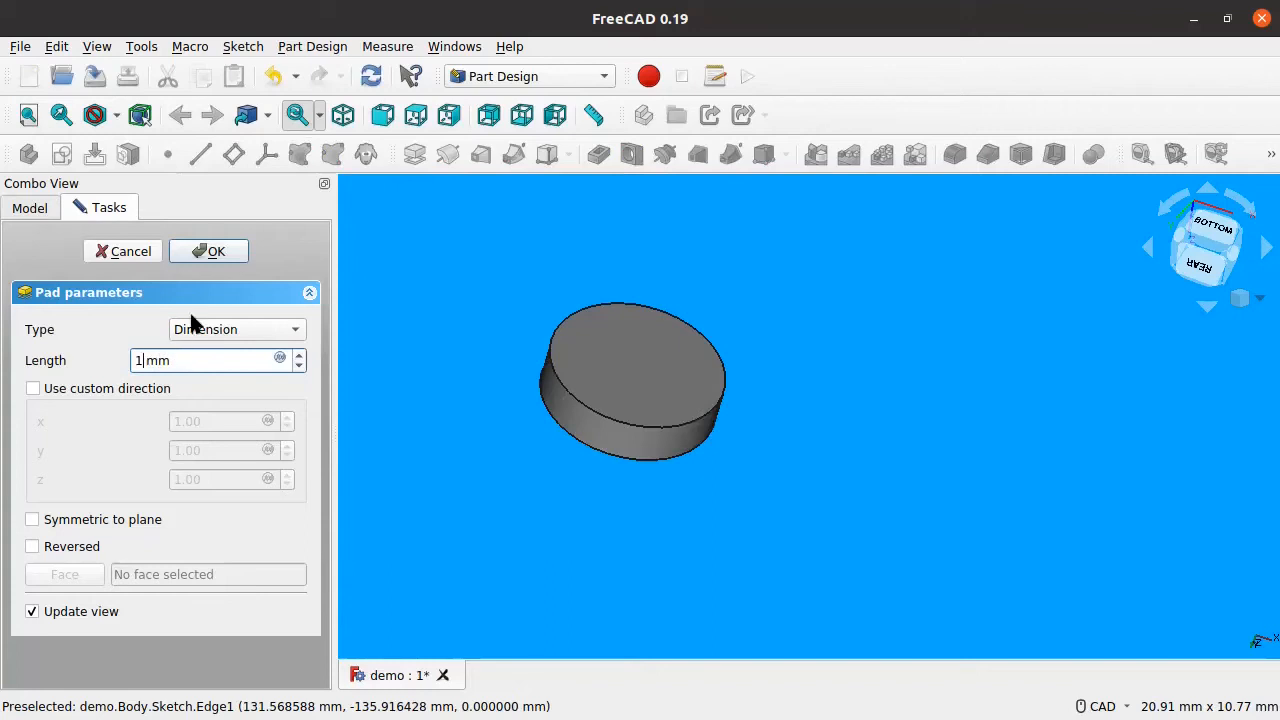
left_click(213, 252)
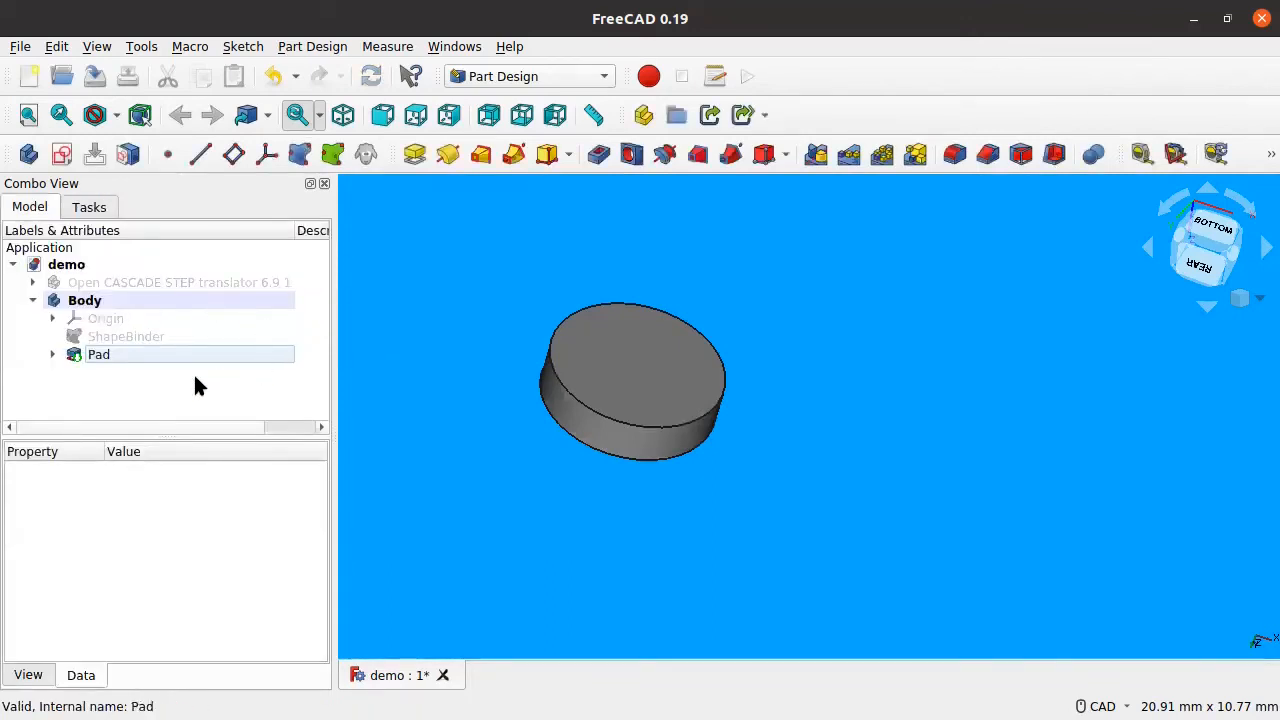
scroll(660, 420, "down", 4)
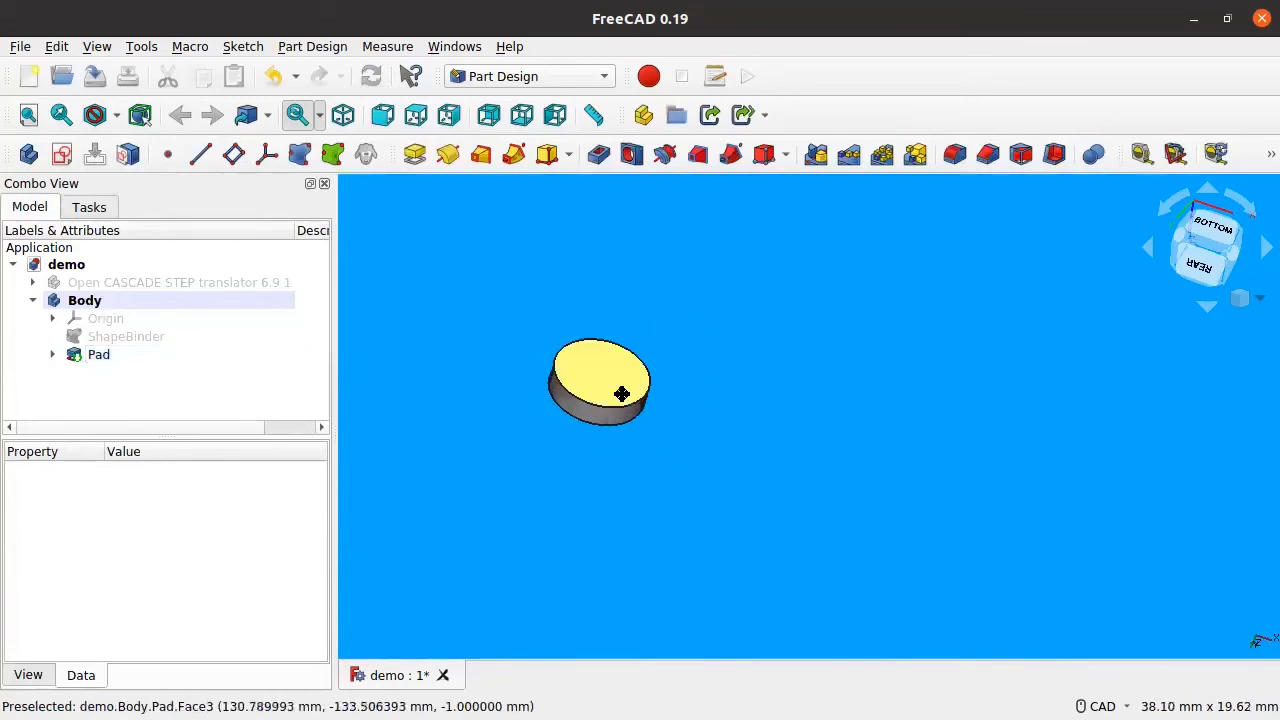
scroll(677, 410, "up", 4)
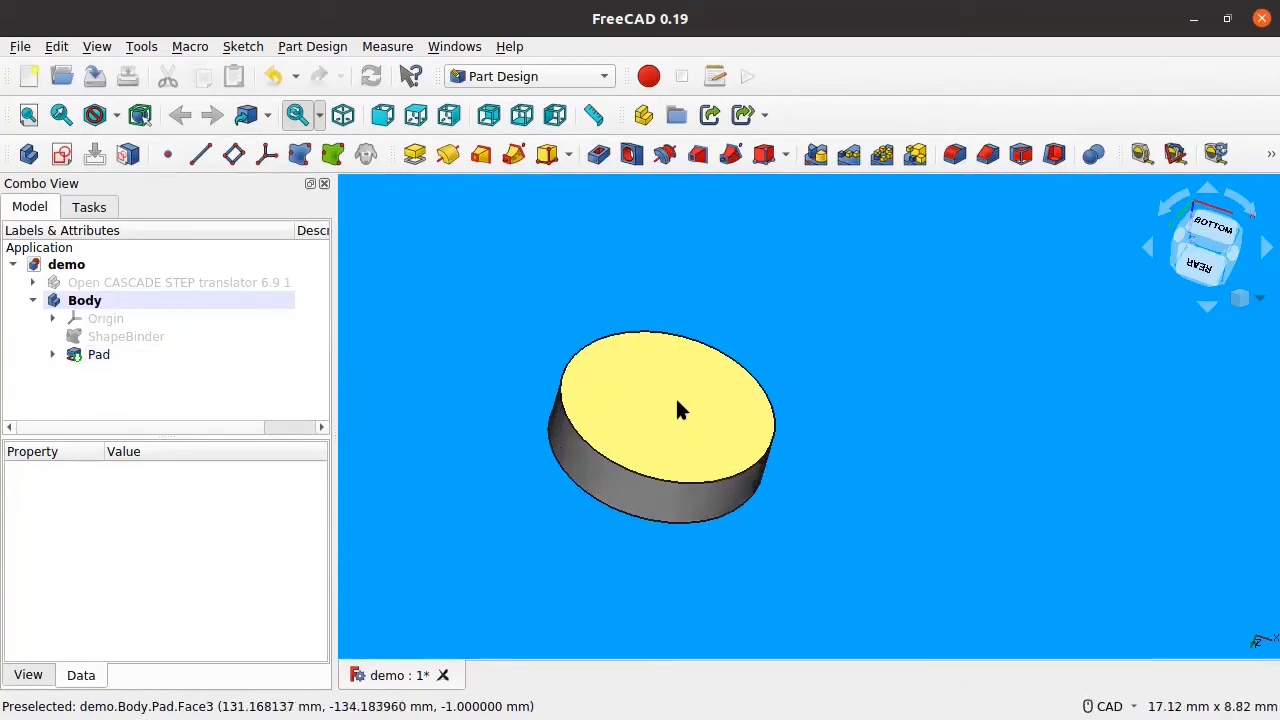
scroll(677, 410, "down", 2)
middle_click_drag(675, 403, 737, 382)
scroll(745, 381, "up", 1)
scroll(745, 381, "up", 3)
scroll(745, 381, "down", 3)
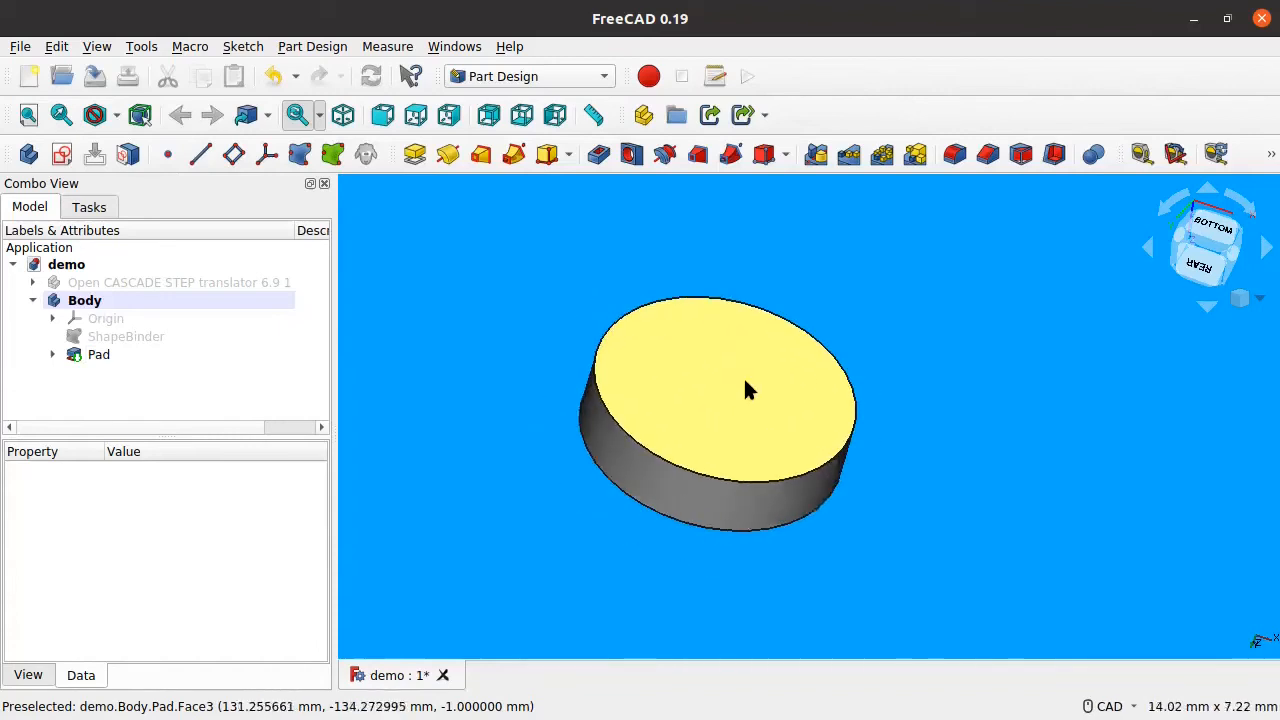
middle_click_drag(745, 380, 731, 390)
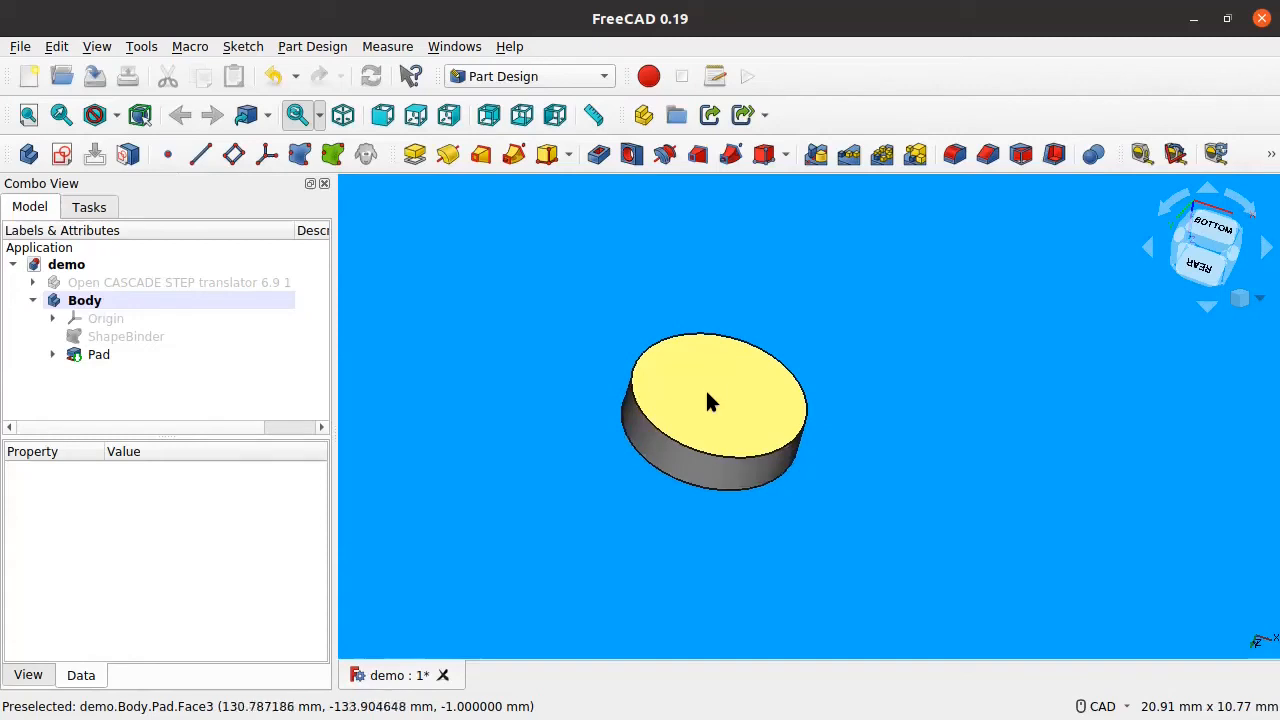
middle_click_drag(713, 405, 735, 412)
scroll(735, 412, "up", 3)
scroll(735, 405, "down", 3)
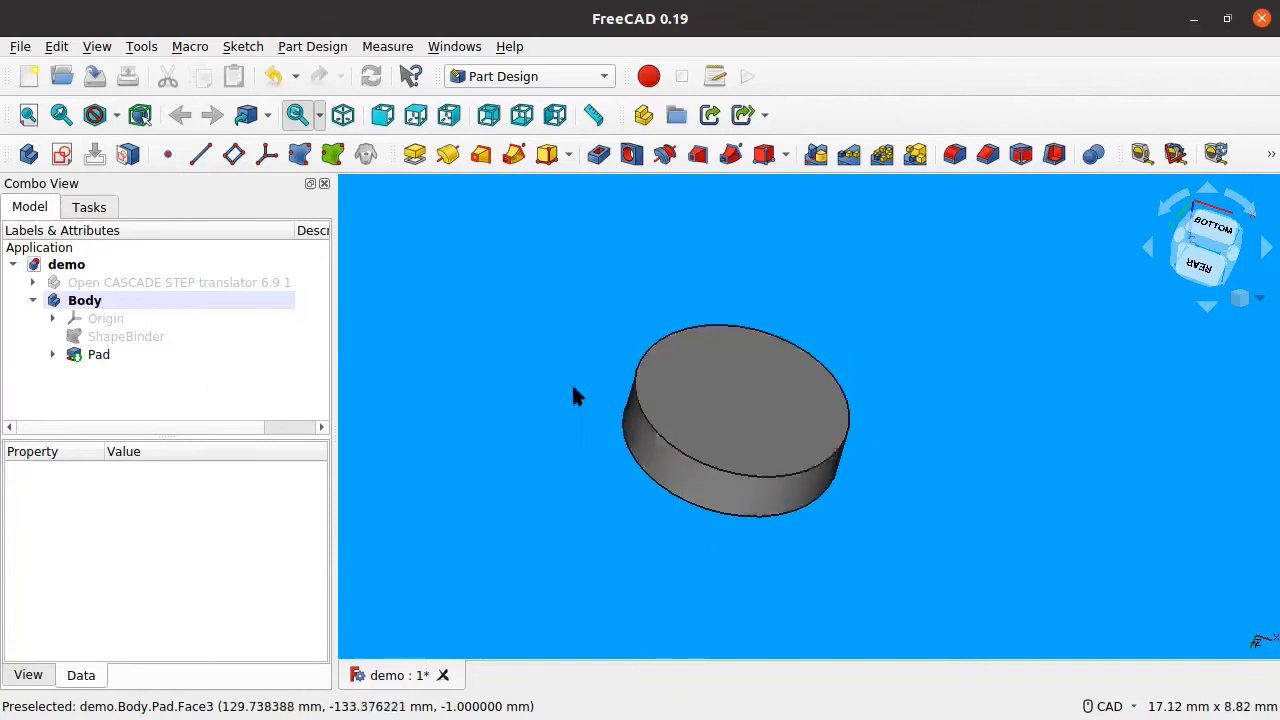
scroll(691, 394, "down", 1)
scroll(691, 394, "up", 1)
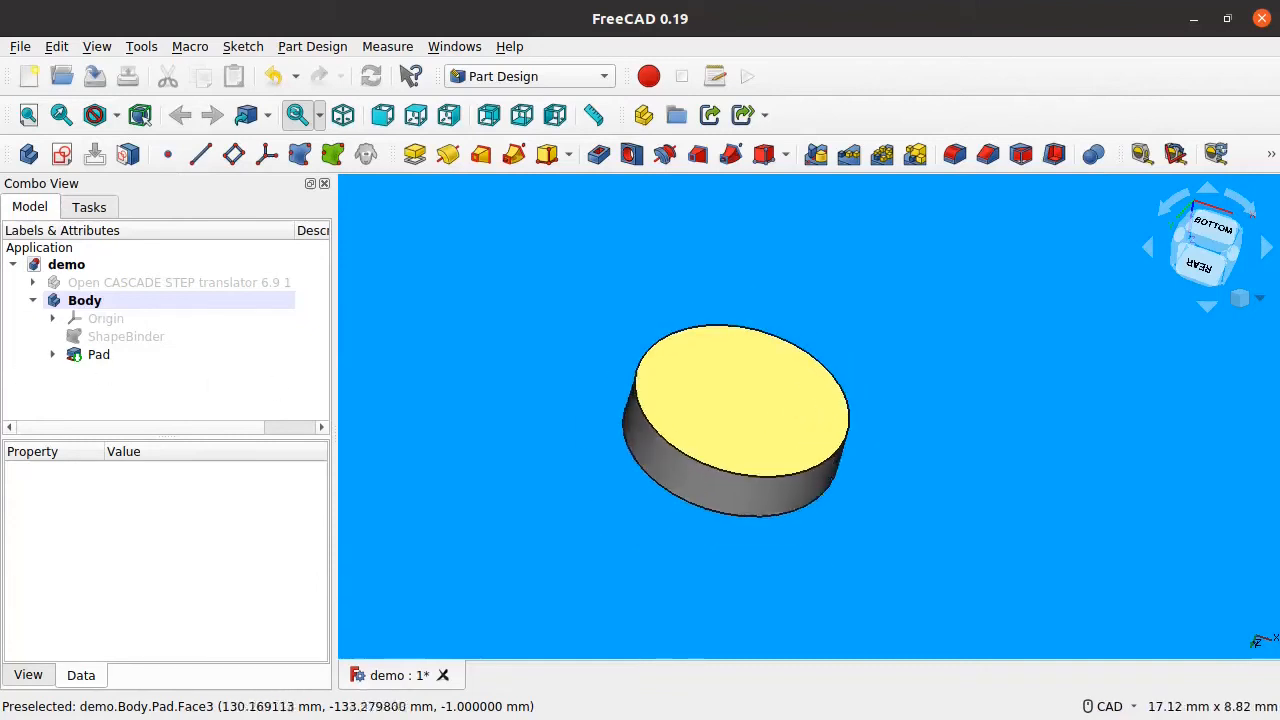
left_click(80, 300)
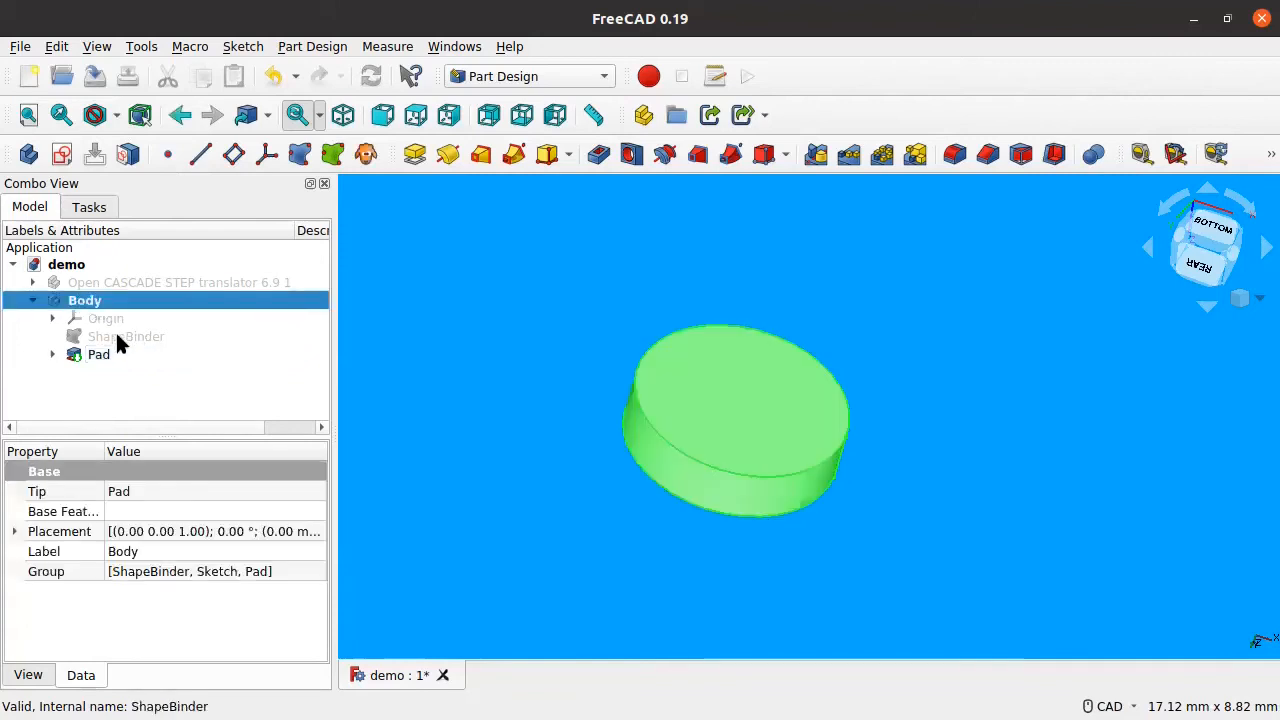
Step: Switch to the Spreadsheet workbench and create a new spreadsheet
left_click(510, 76)
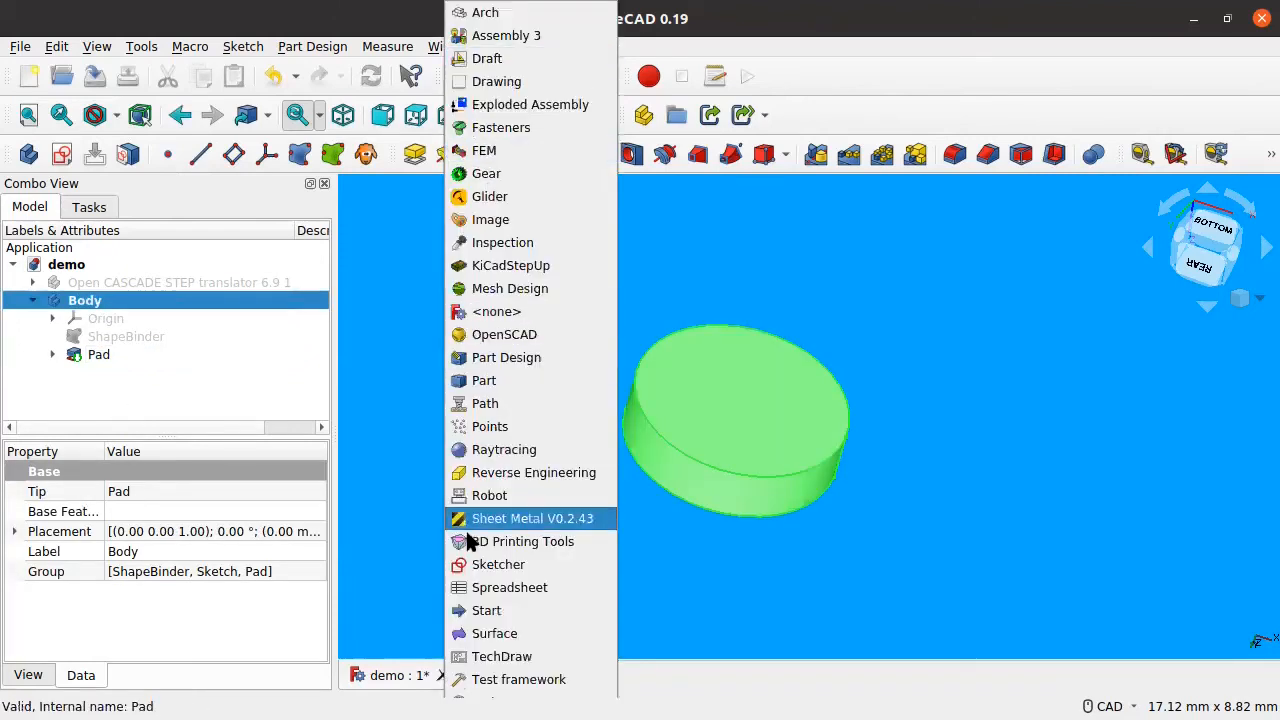
left_click(521, 590)
left_click(28, 153)
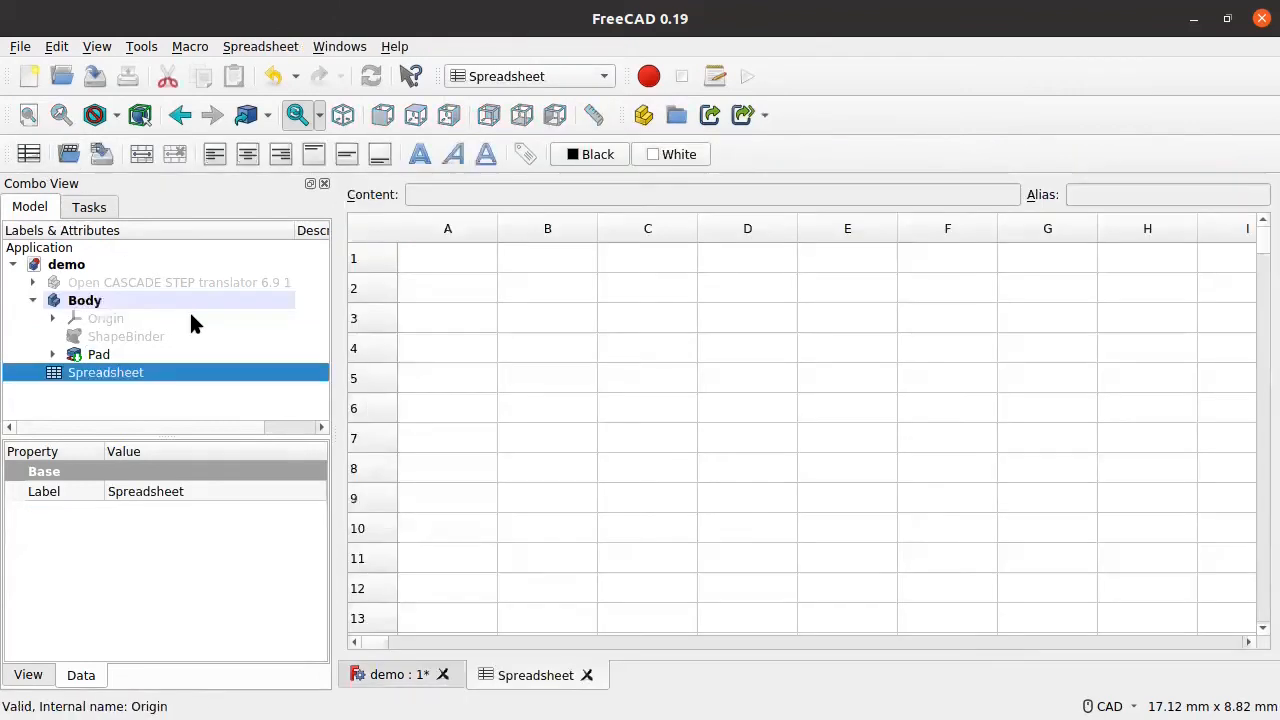
Step: Label cell A1 'Pad Diameter' and widen column A to fit it
left_click(430, 262)
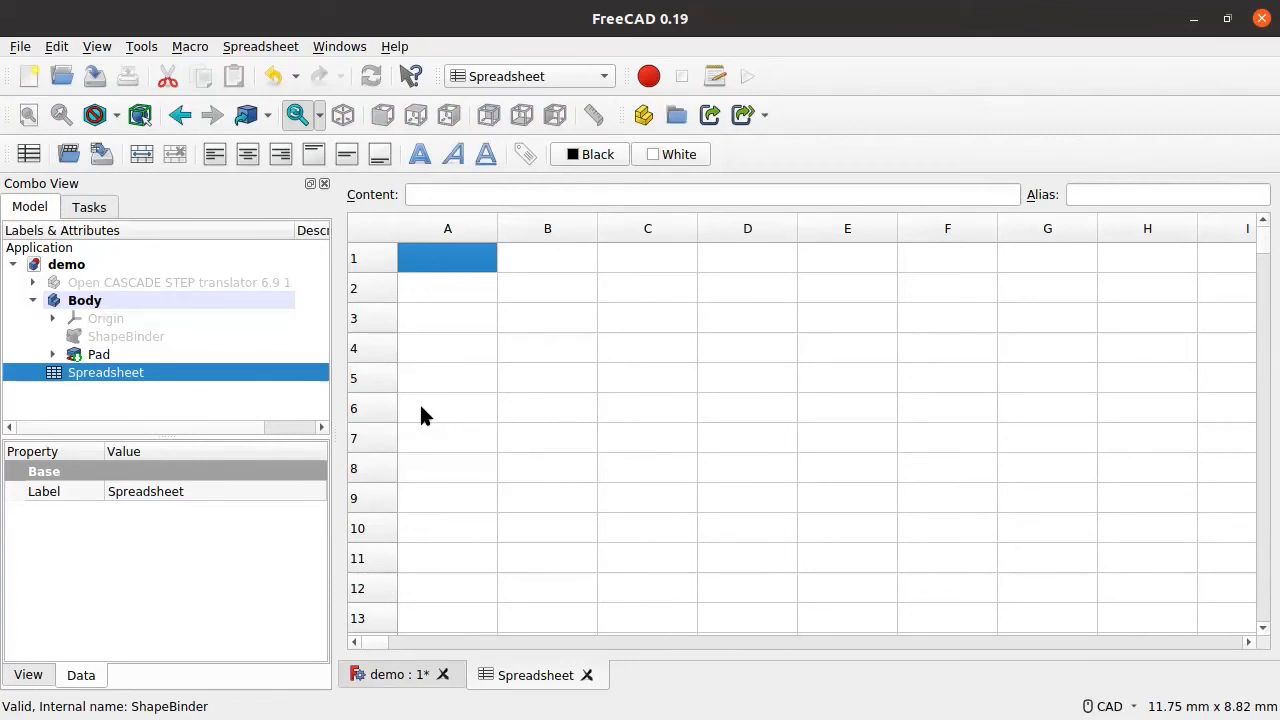
double_click(457, 262)
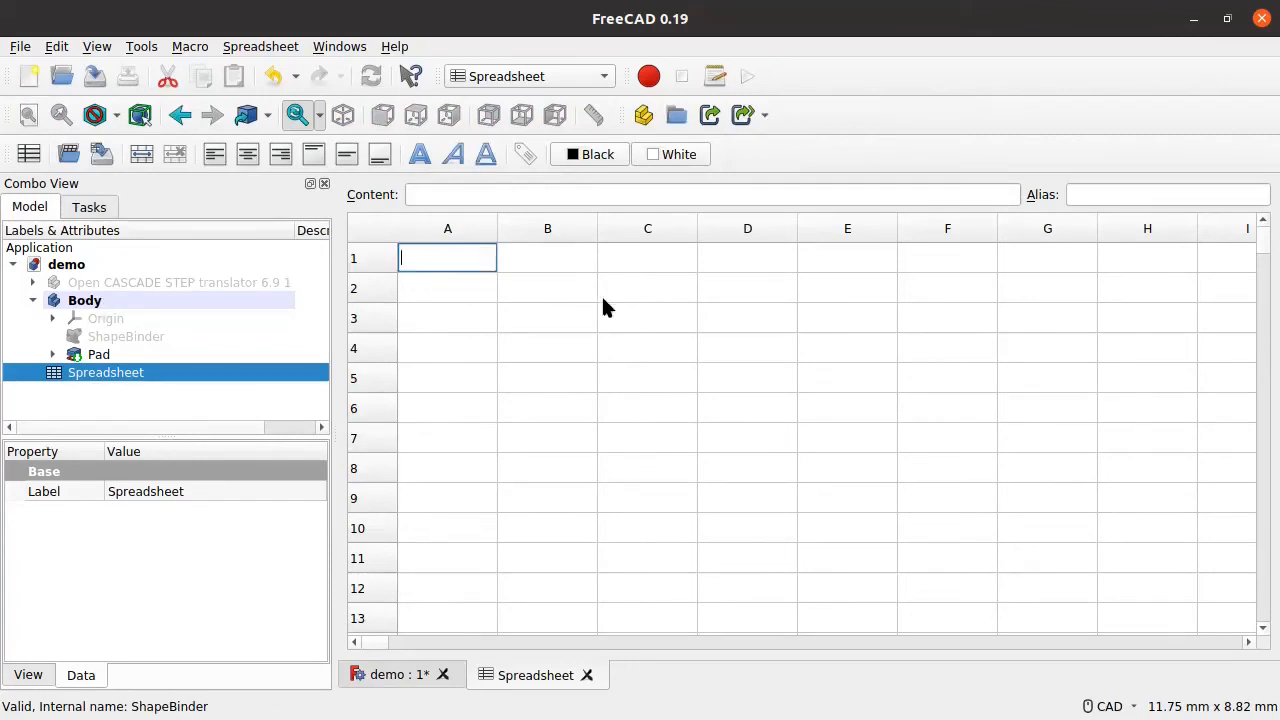
type("Pad ")
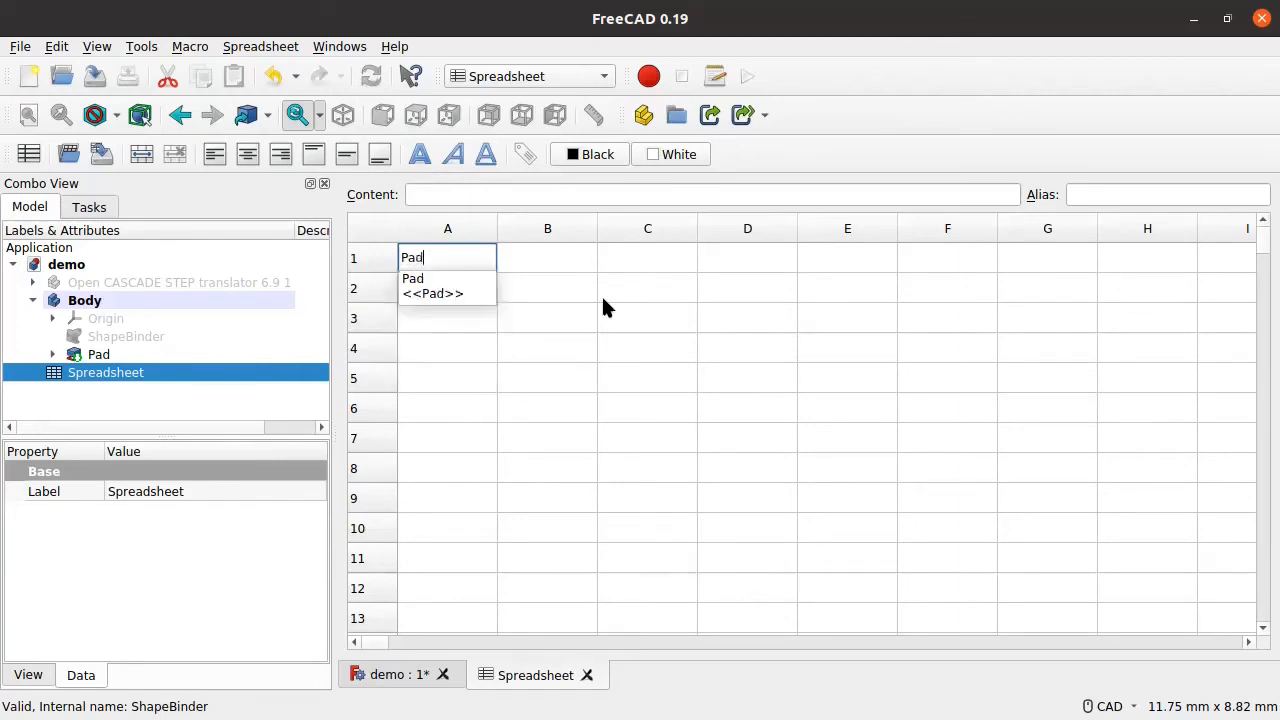
type("Diameter")
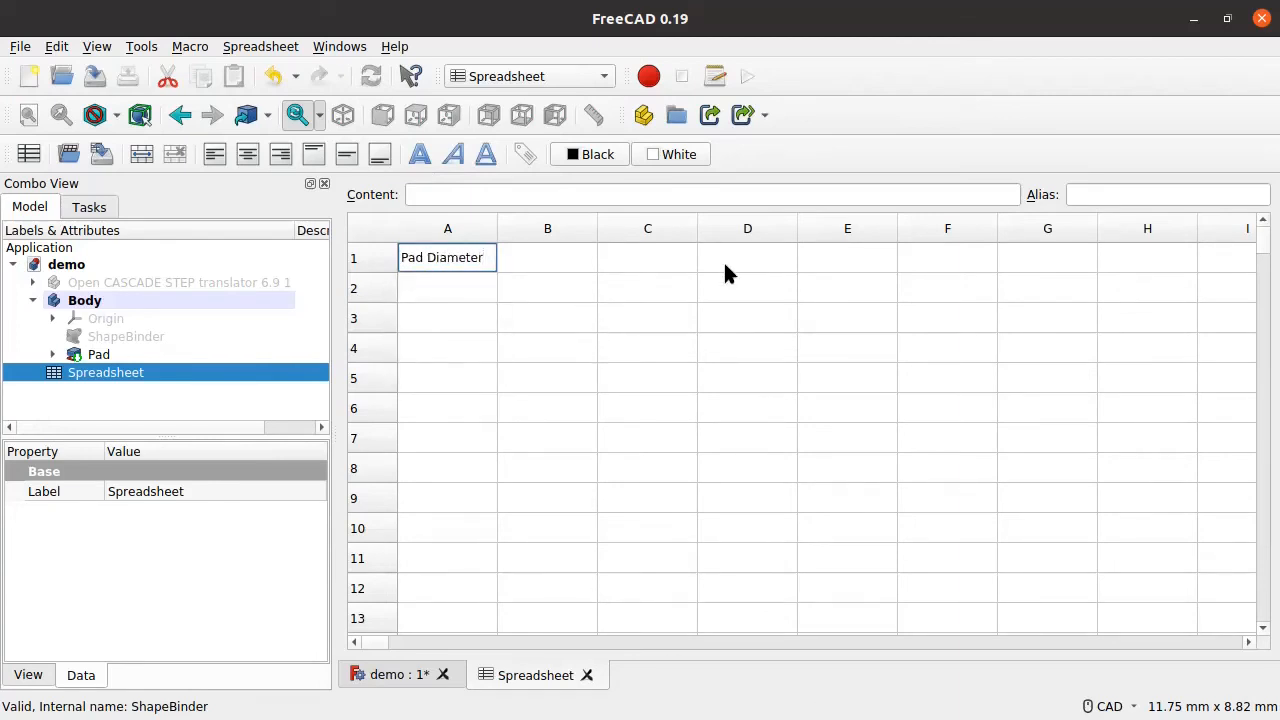
left_click(650, 265)
left_click(583, 285)
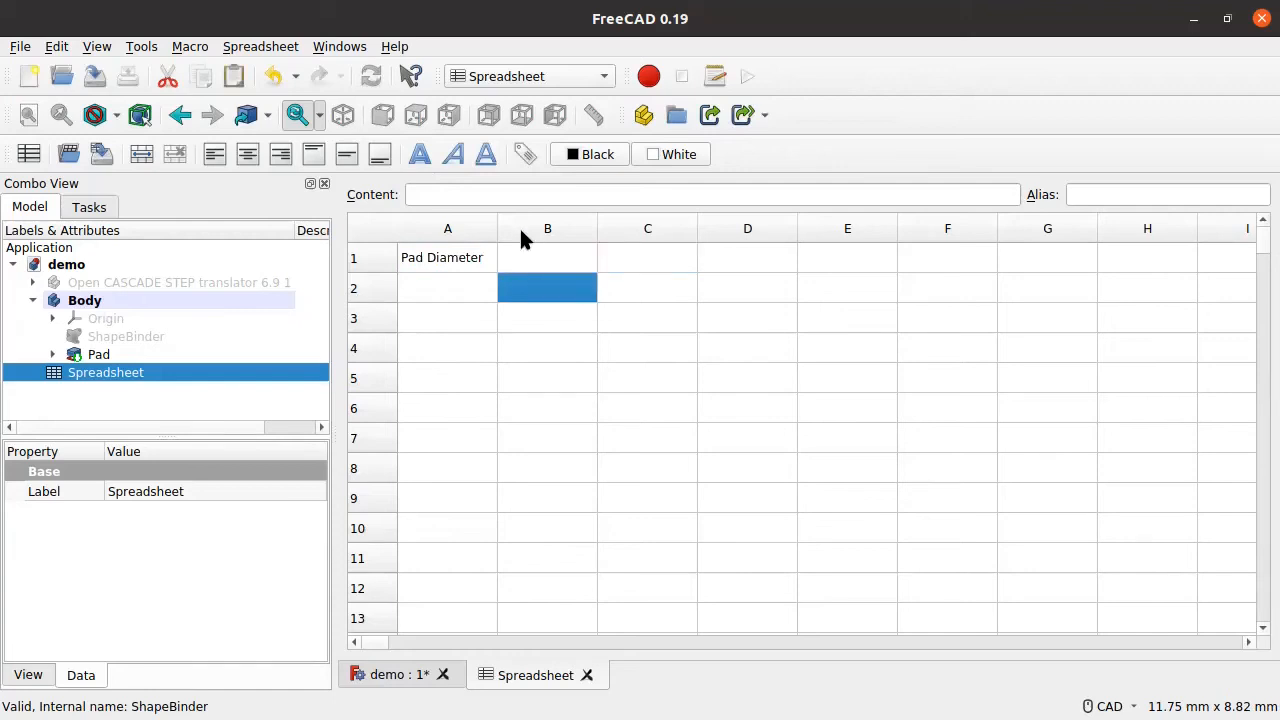
left_click_drag(496, 228, 603, 229)
left_click(567, 262)
left_click(645, 266)
left_click(646, 285)
left_click(645, 261)
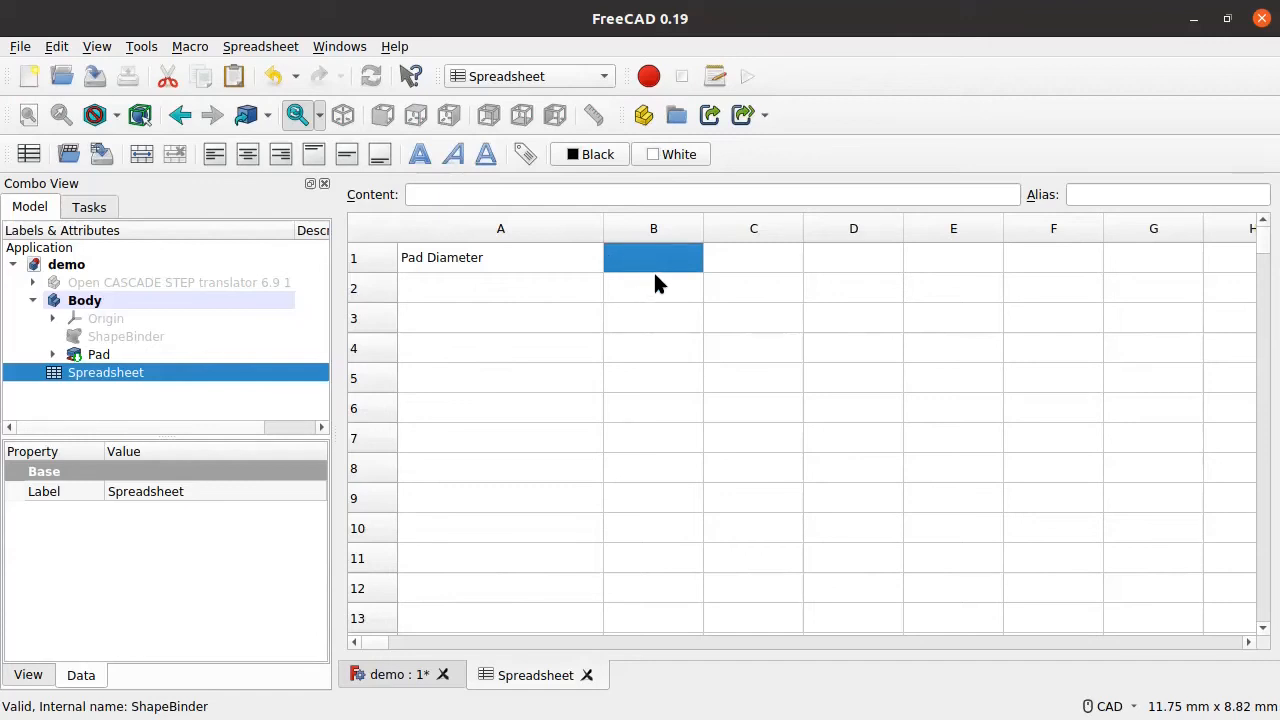
left_click(515, 289)
Step: Enter the value 2.4 in cell B1
left_click(526, 352)
left_click(508, 290)
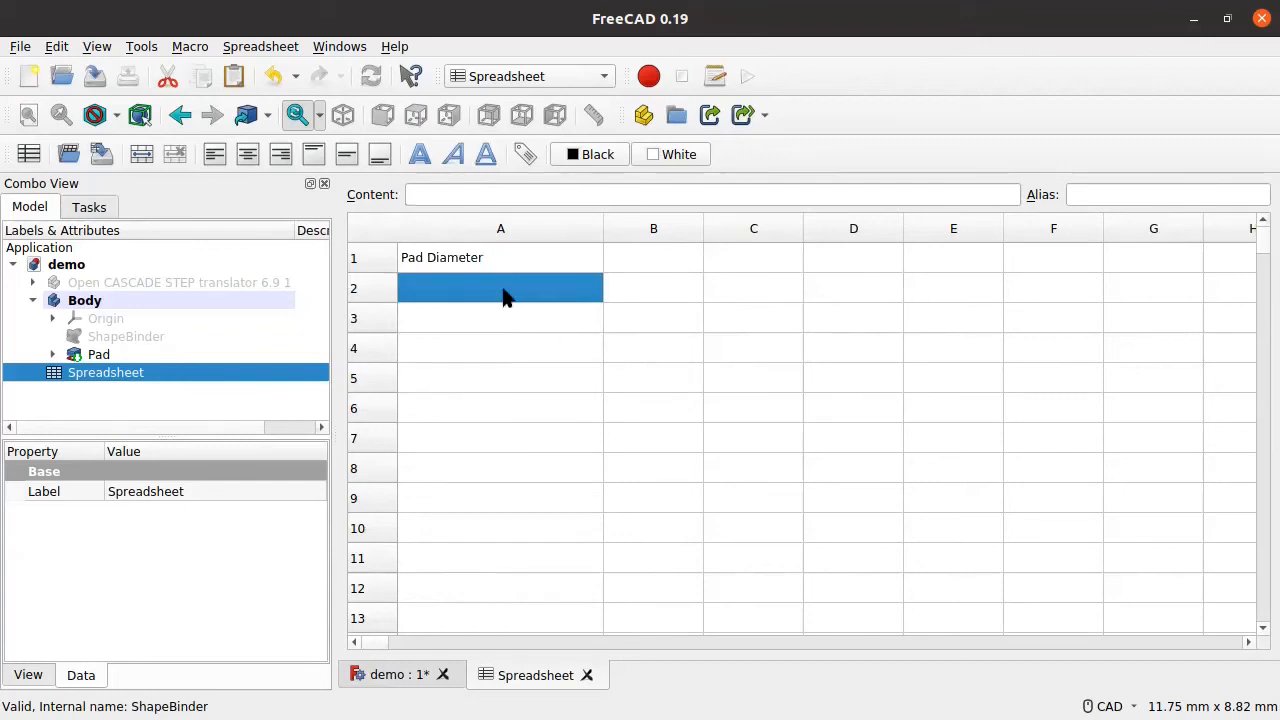
left_click(632, 266)
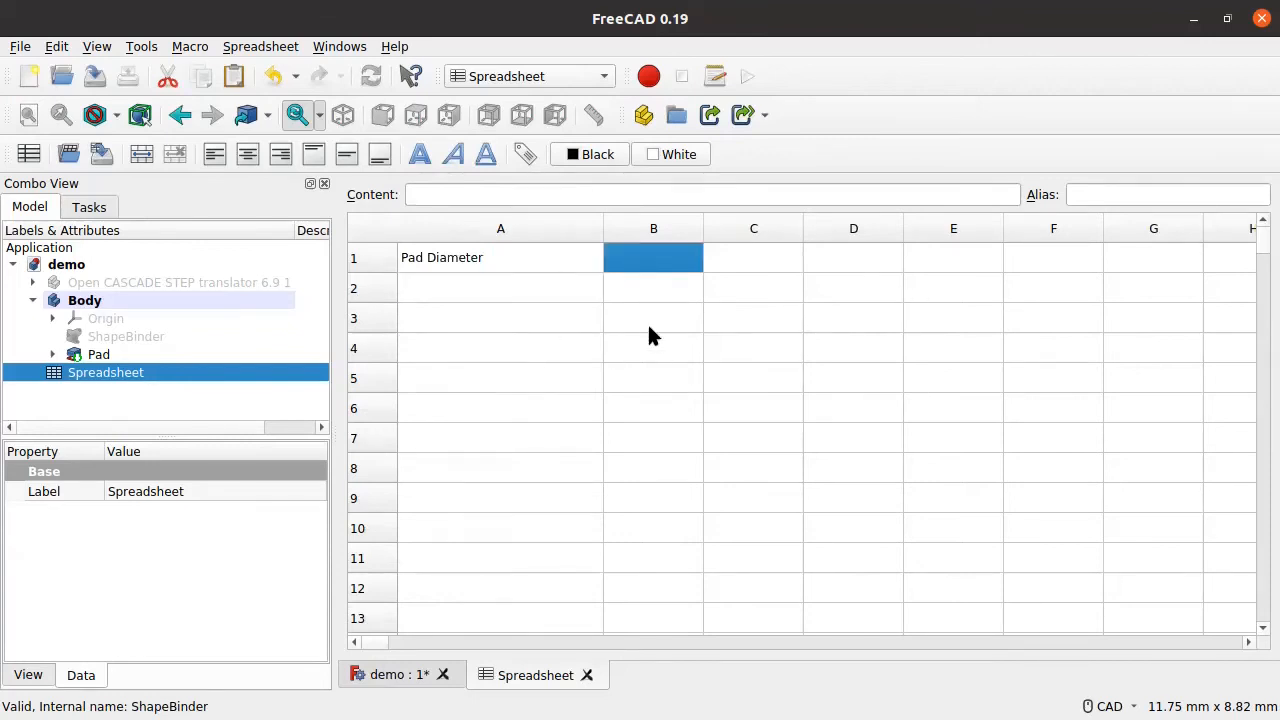
type("2.4")
left_click(549, 257)
Step: Make the 'Pad Diameter' label in A1 bold via its cell properties
left_click(517, 309)
left_click(509, 264)
right_click(509, 266)
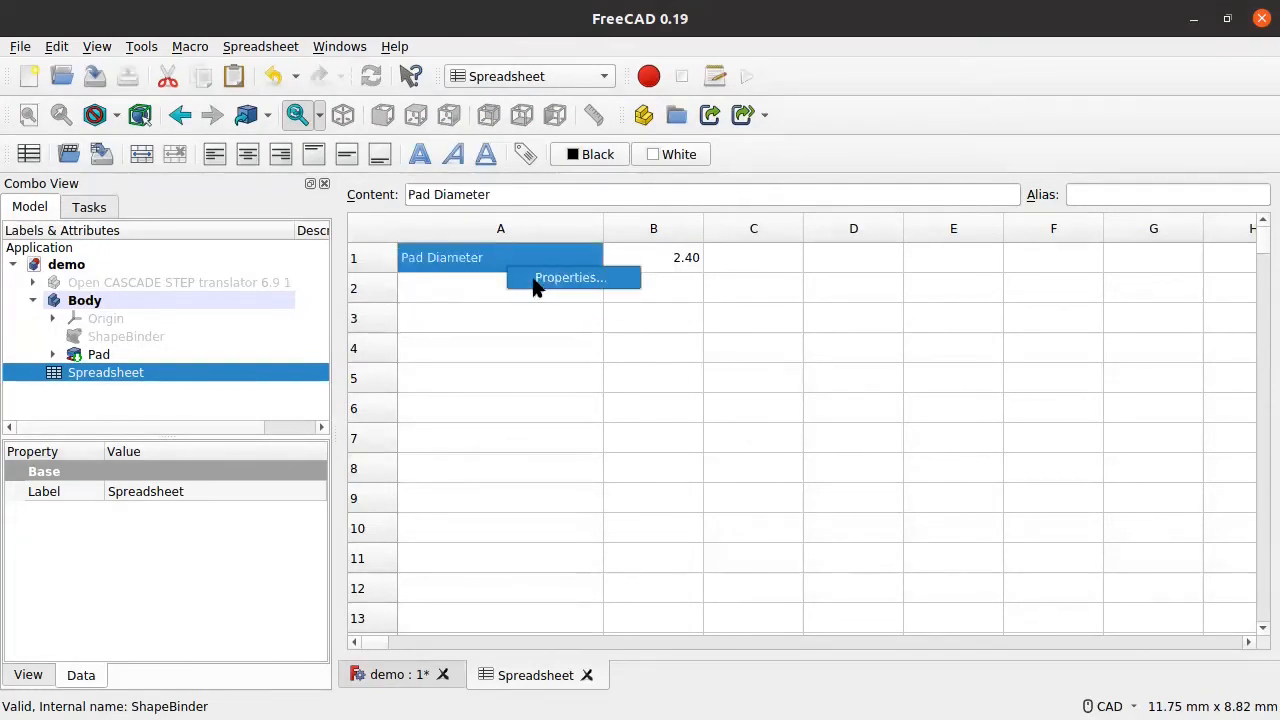
left_click(540, 279)
left_click(531, 280)
left_click(606, 280)
left_click(498, 314)
left_click(783, 476)
Step: Inspect cell B1's alias settings in its Properties dialog without changes
left_click(560, 315)
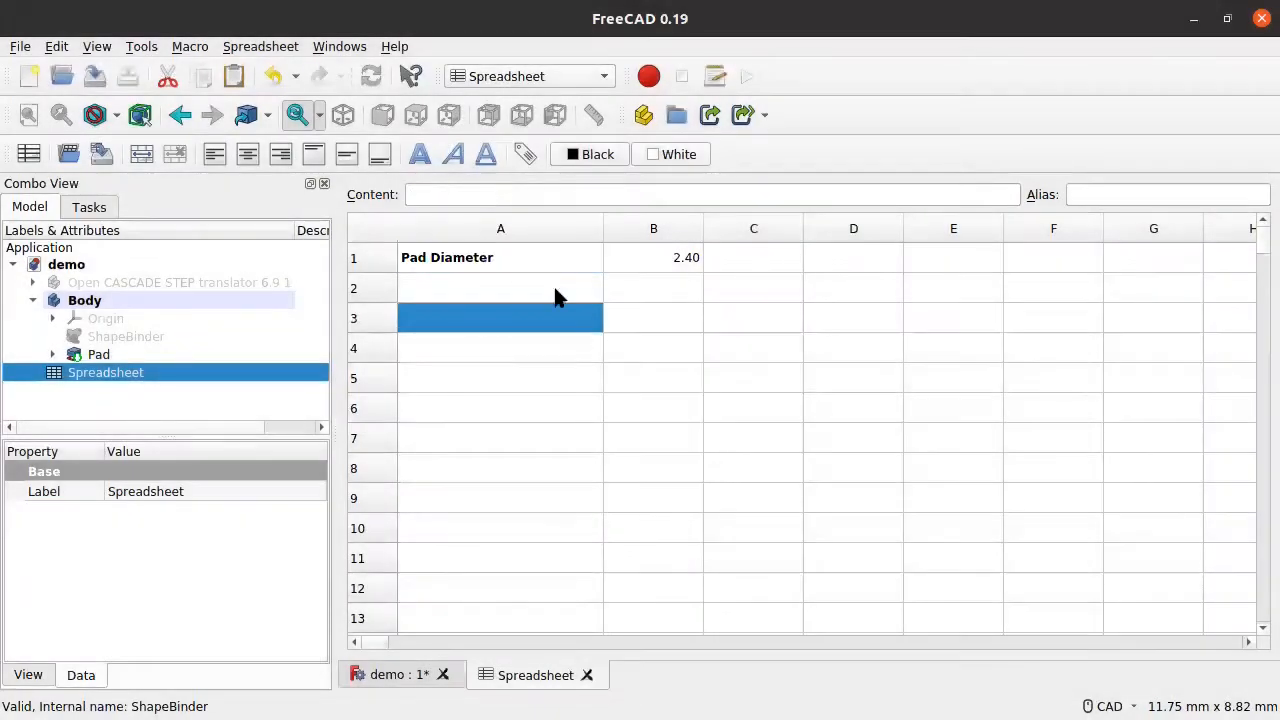
left_click(625, 290)
left_click(644, 261)
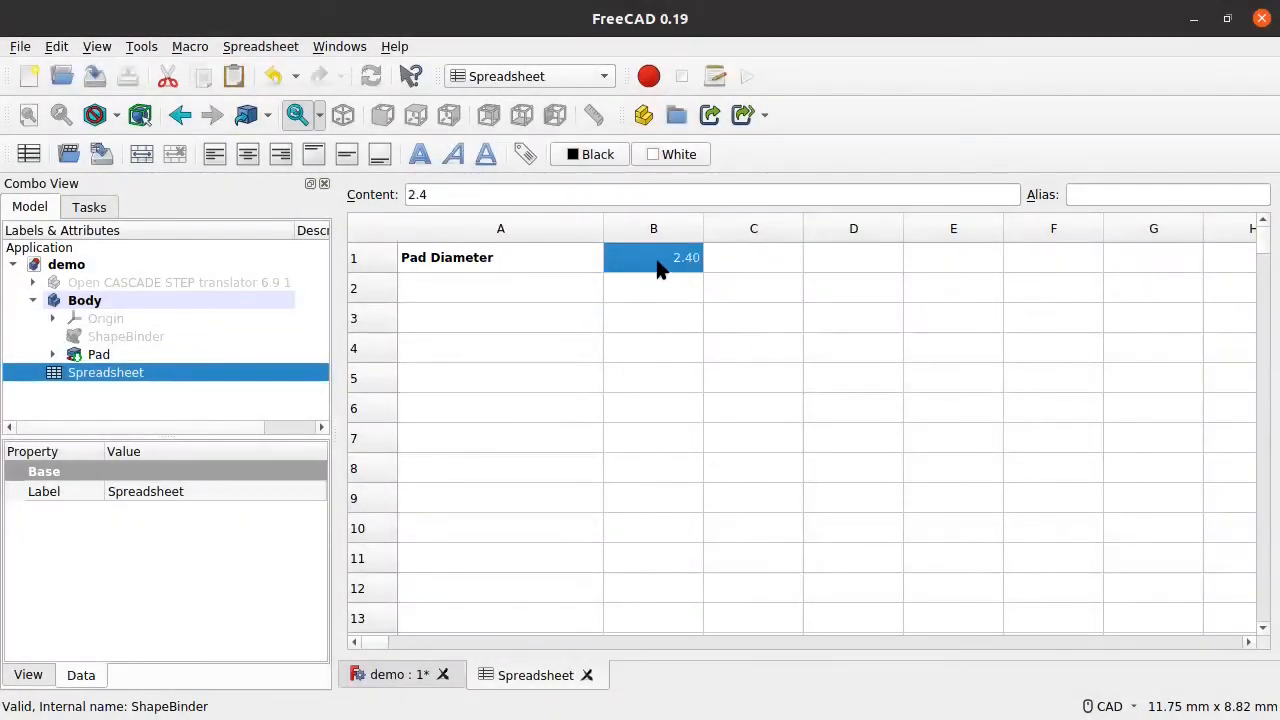
key("Return")
left_click(674, 255)
right_click(663, 263)
left_click(710, 272)
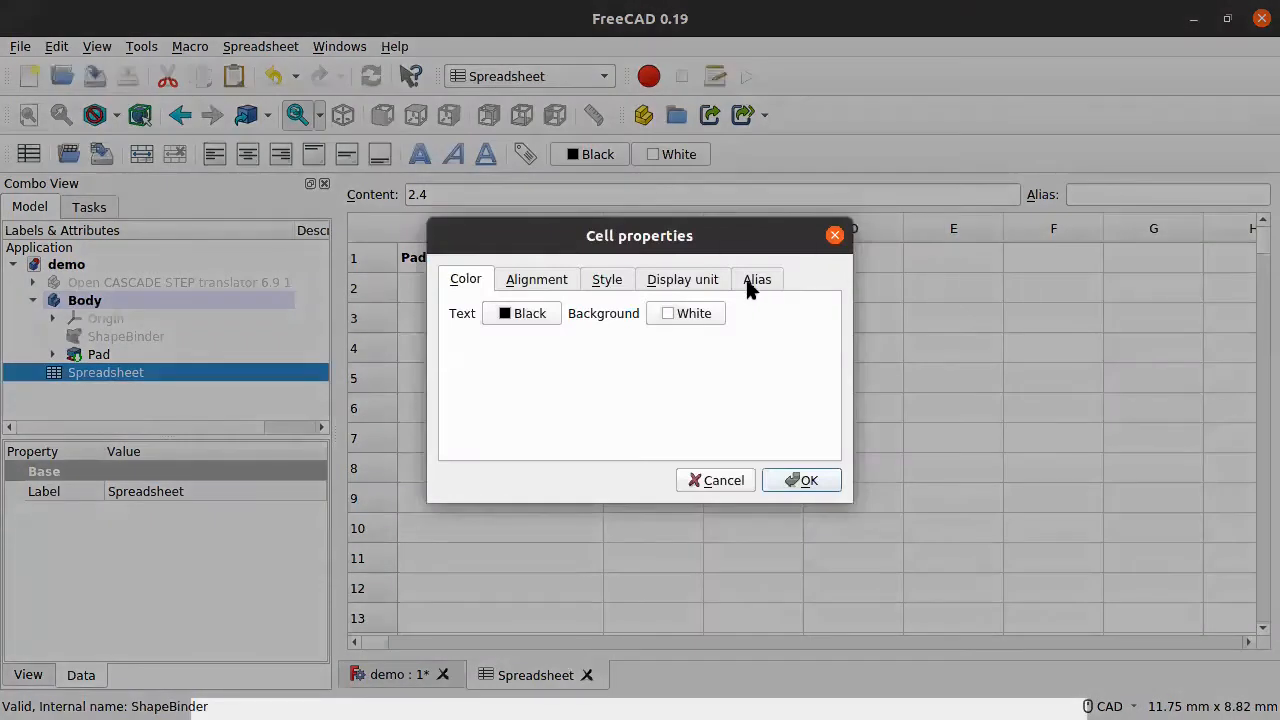
left_click(755, 281)
left_click(835, 235)
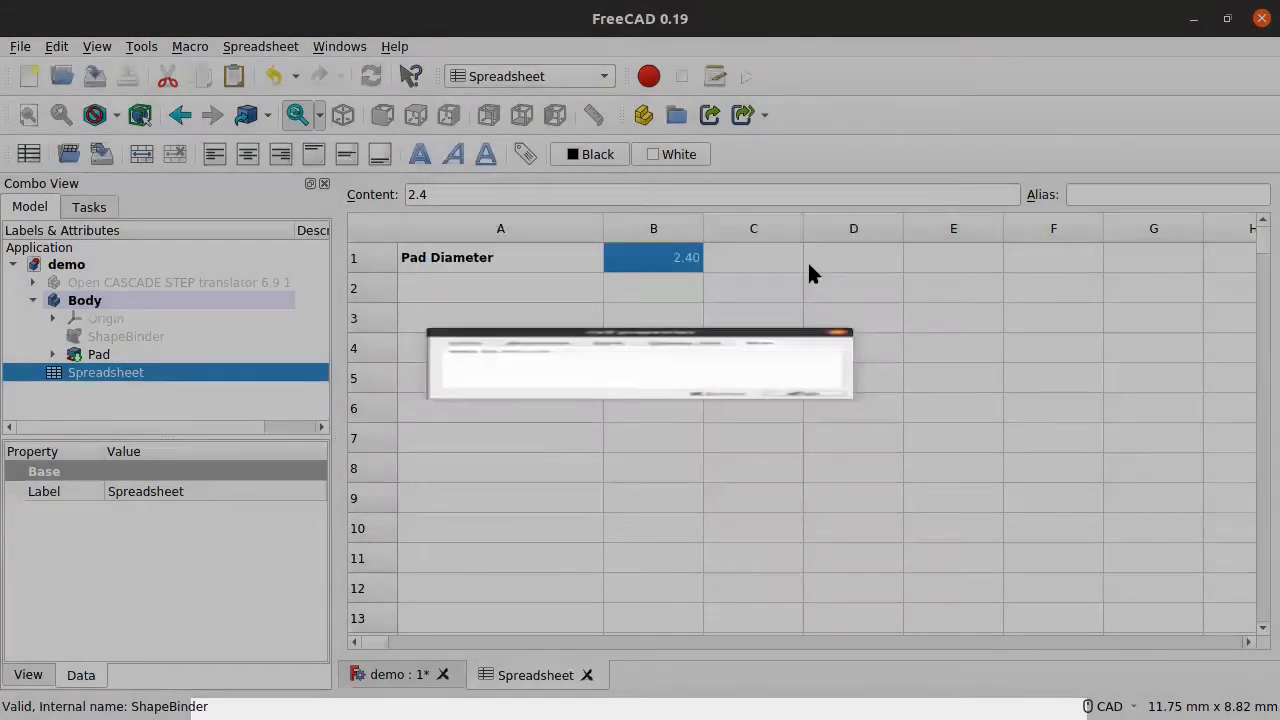
Step: Set the alias of cell B1 to PadRadius
right_click(674, 270)
left_click(710, 280)
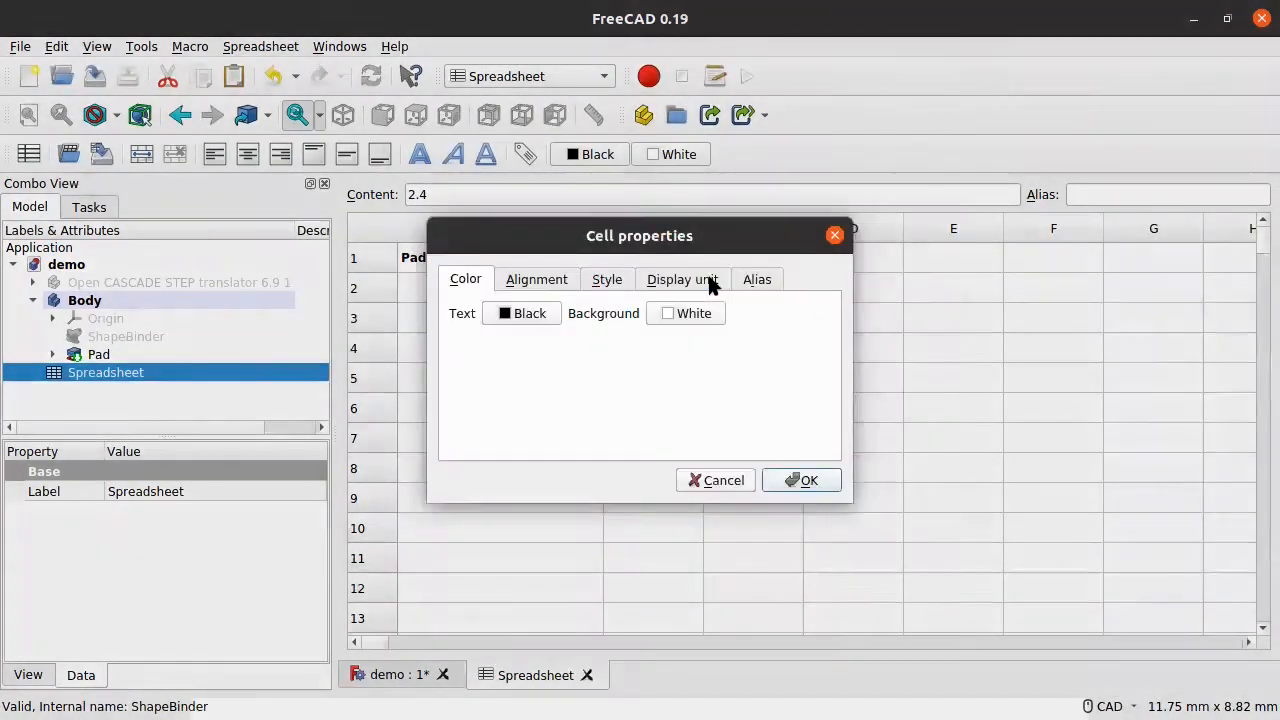
left_click(762, 279)
left_click(730, 312)
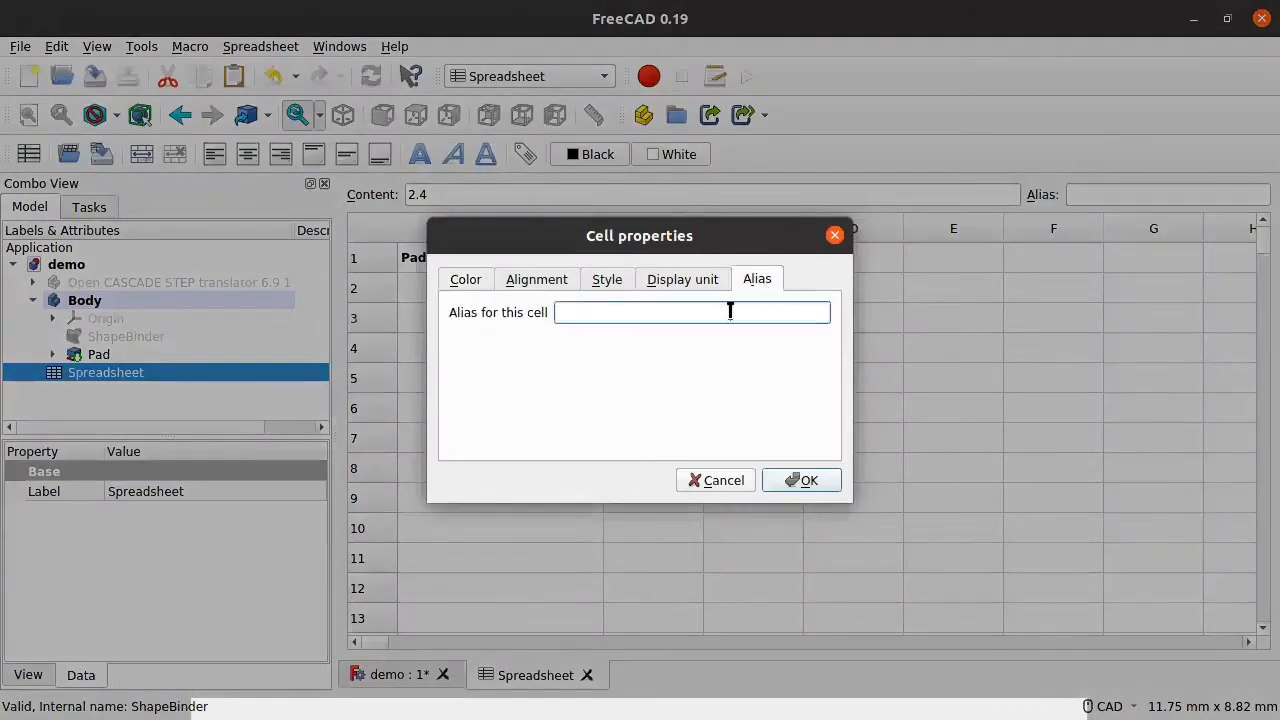
type("PadRadius")
left_click(579, 314)
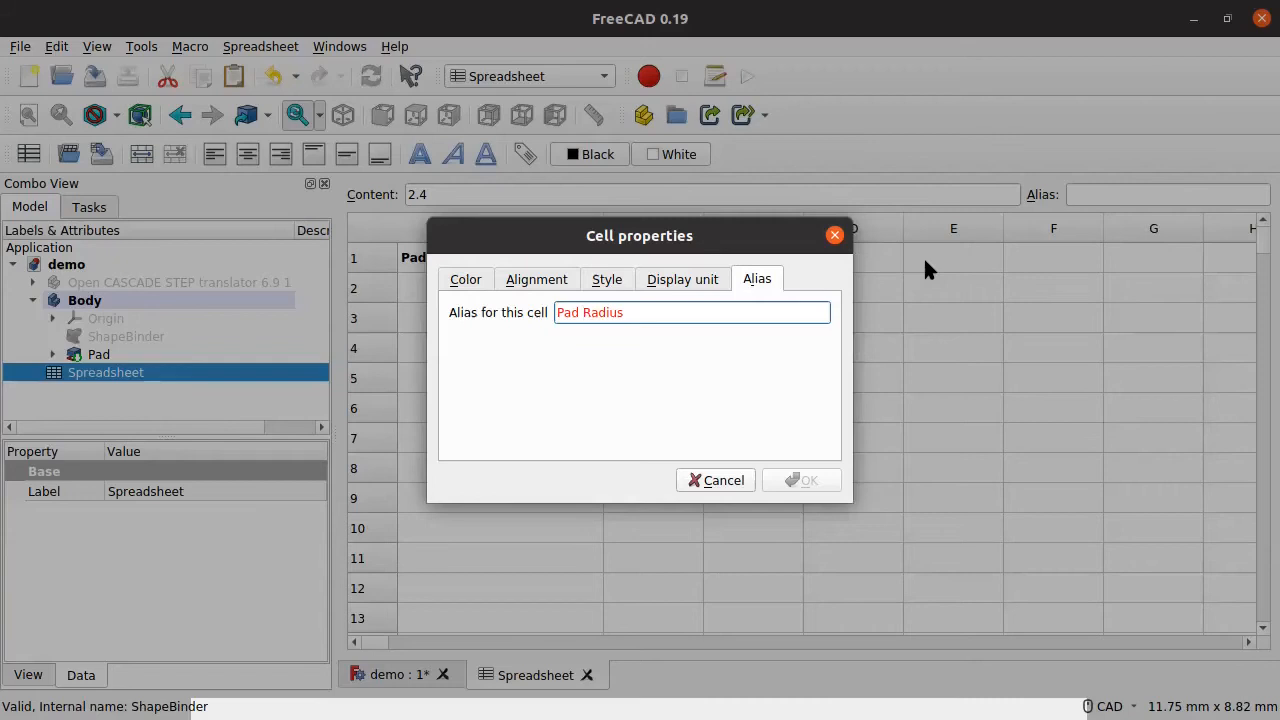
key("BackSpace")
type("_")
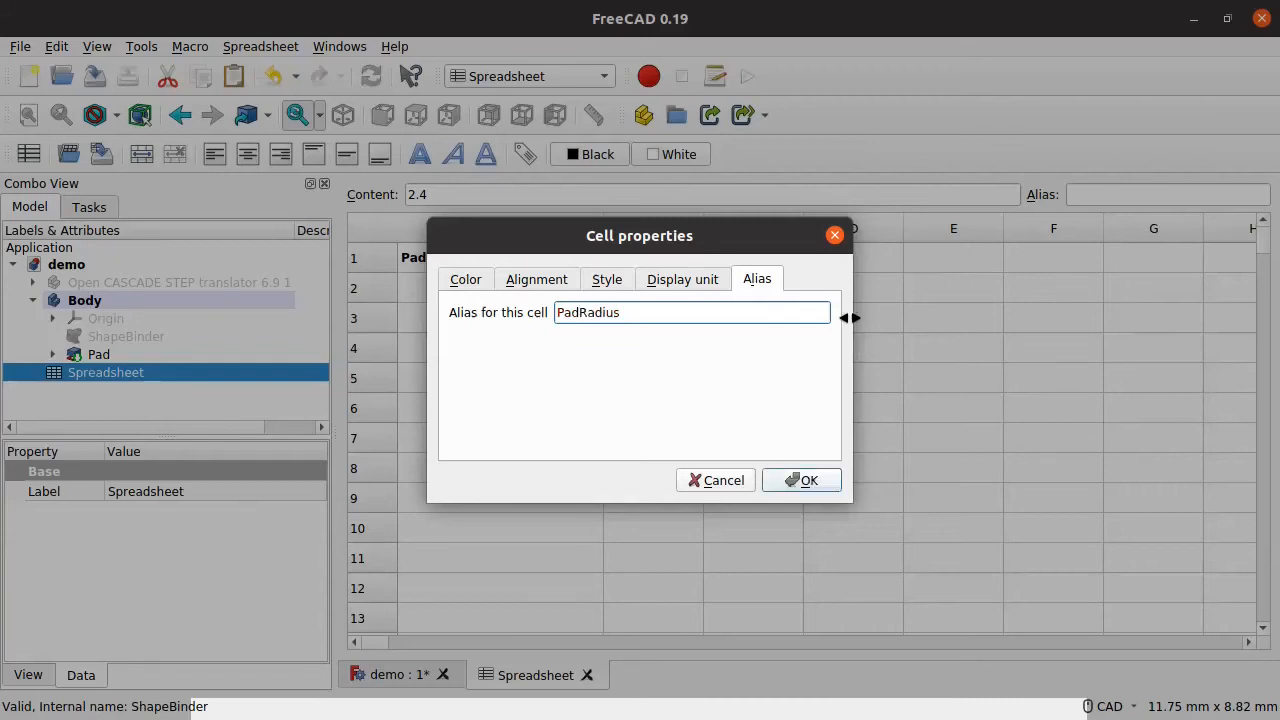
key("BackSpace")
type("-")
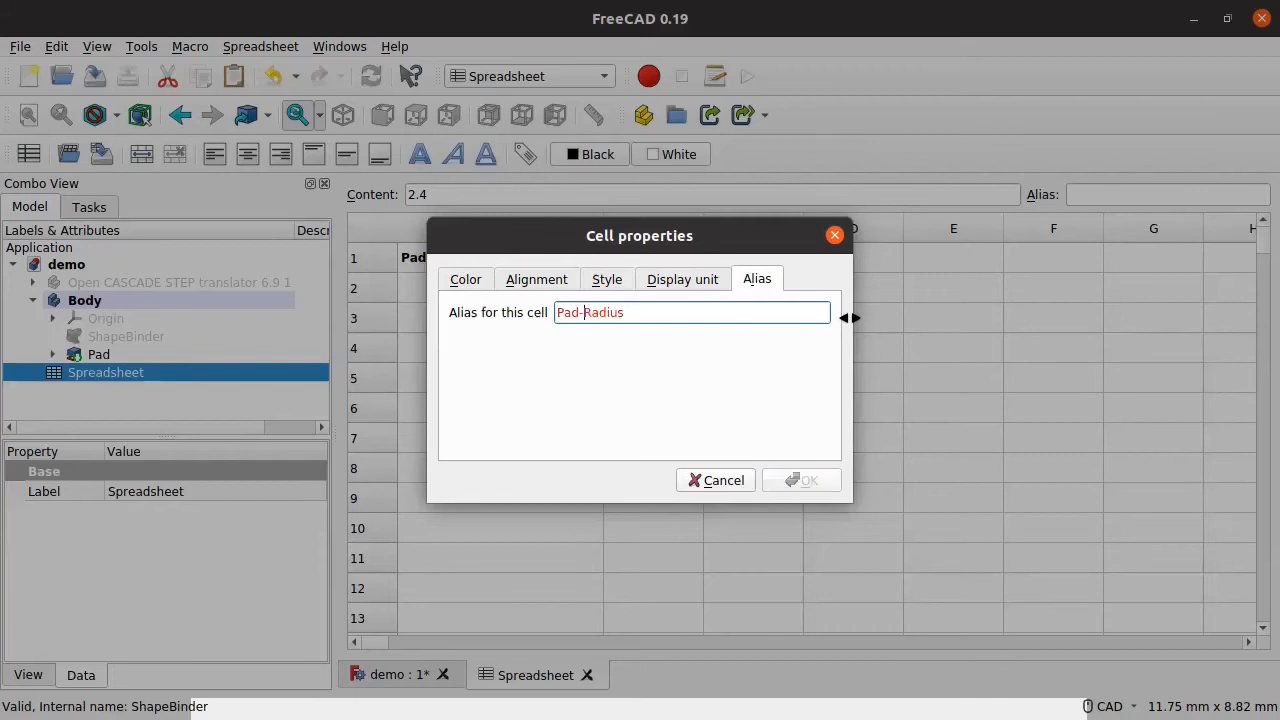
key("BackSpace")
type("_")
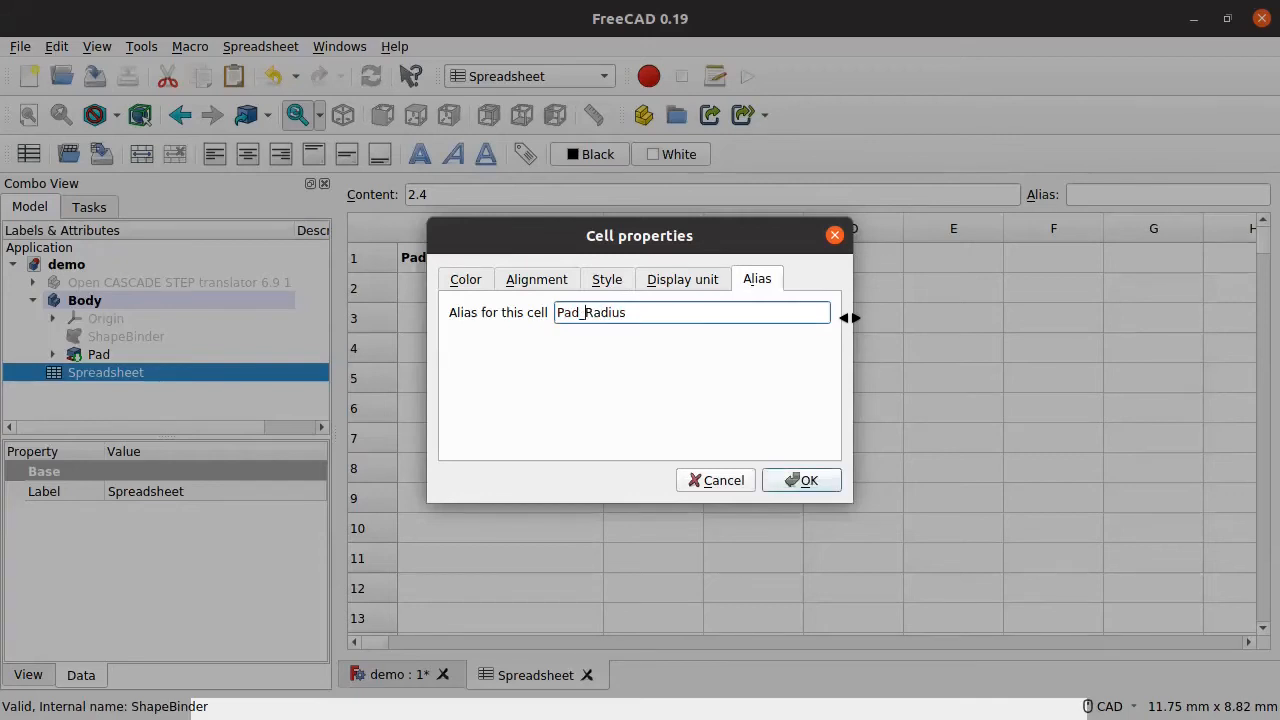
key("Right")
key("BackSpace")
left_click_drag(564, 313, 555, 313)
left_click(784, 476)
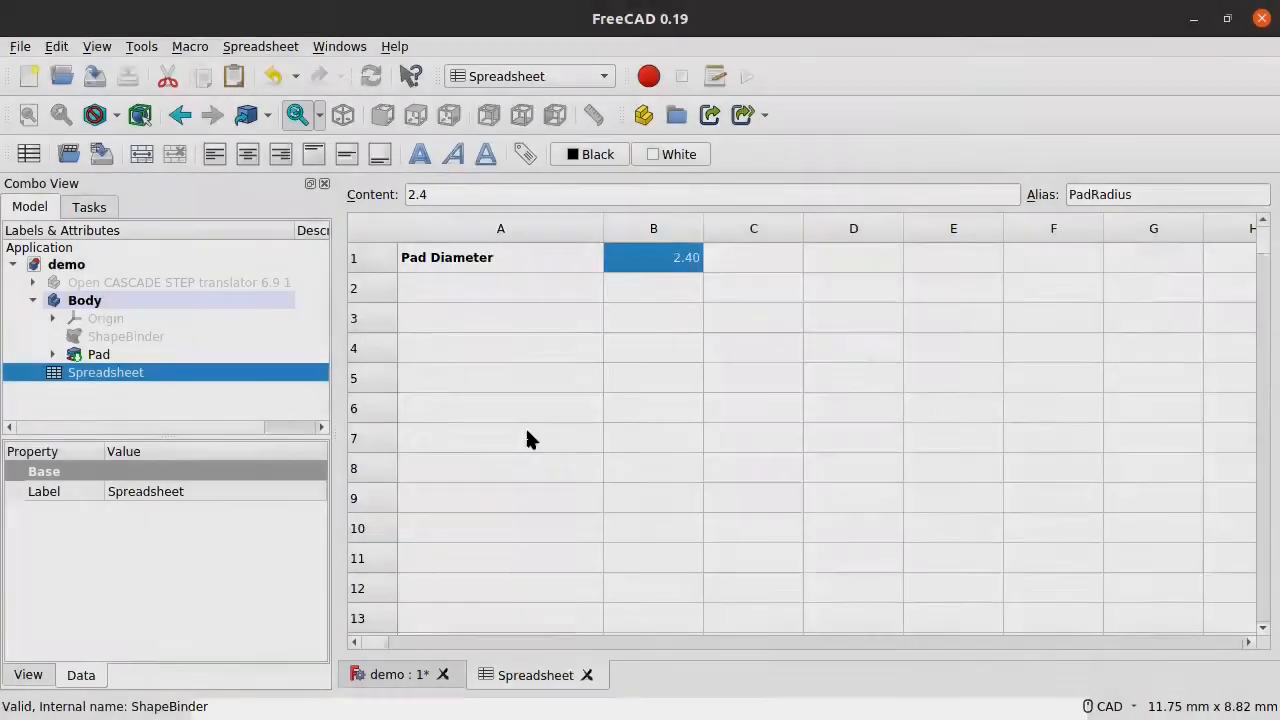
left_click(530, 304)
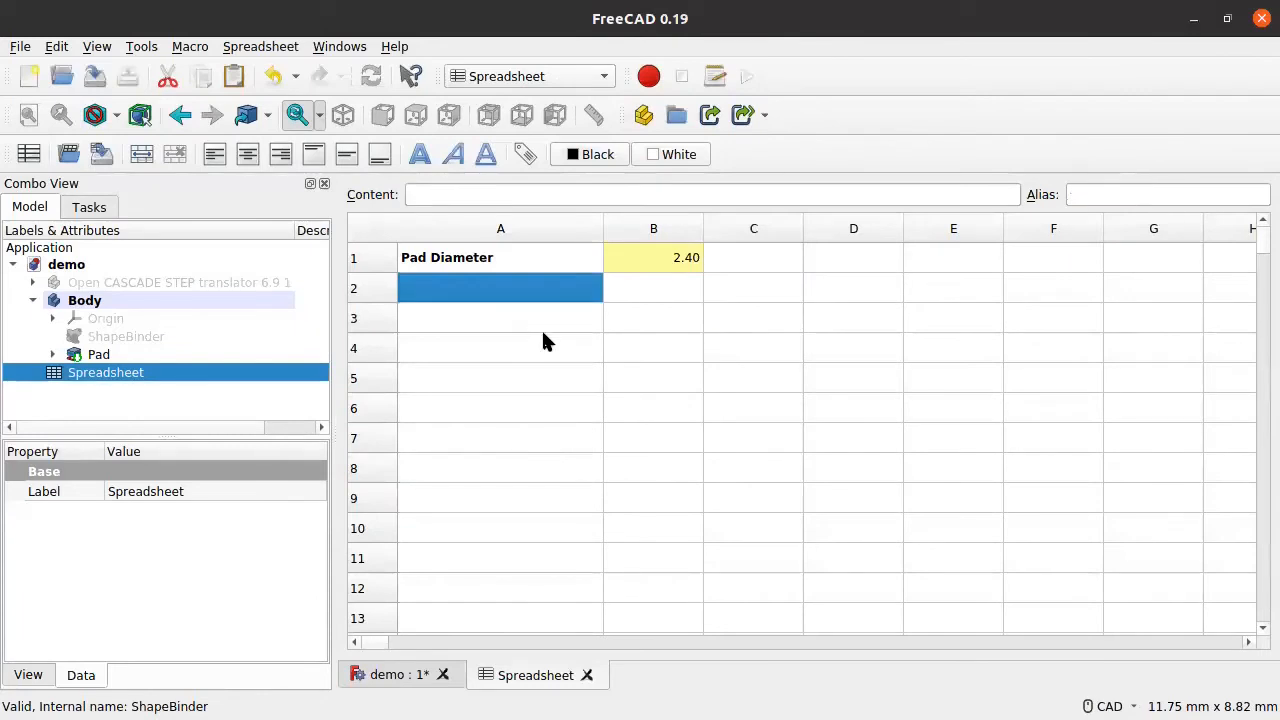
Step: Label cell A2 'Pad Height'
type("Pad Height")
key("Return")
left_click(466, 286)
left_click(491, 326)
left_click(490, 296)
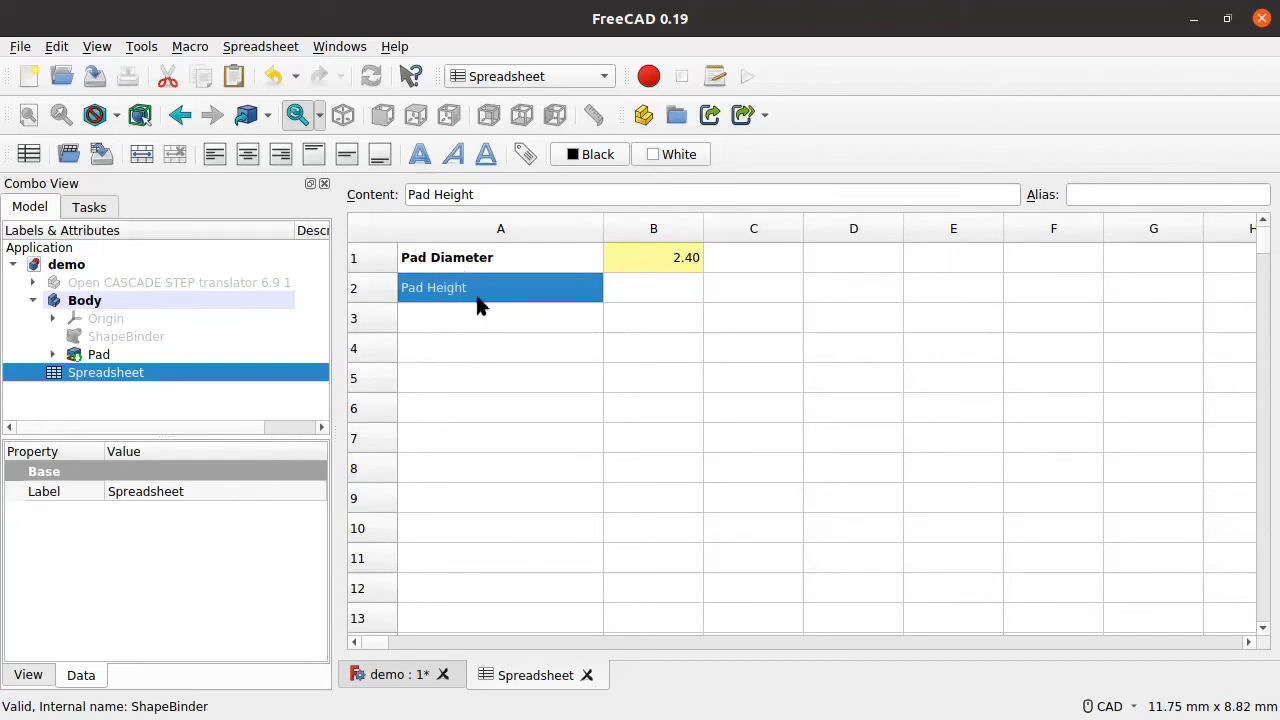
left_click(474, 261)
left_click(482, 300)
Step: Enter 1.1 in cell B2 and give it the alias PadHeight
left_click(635, 295)
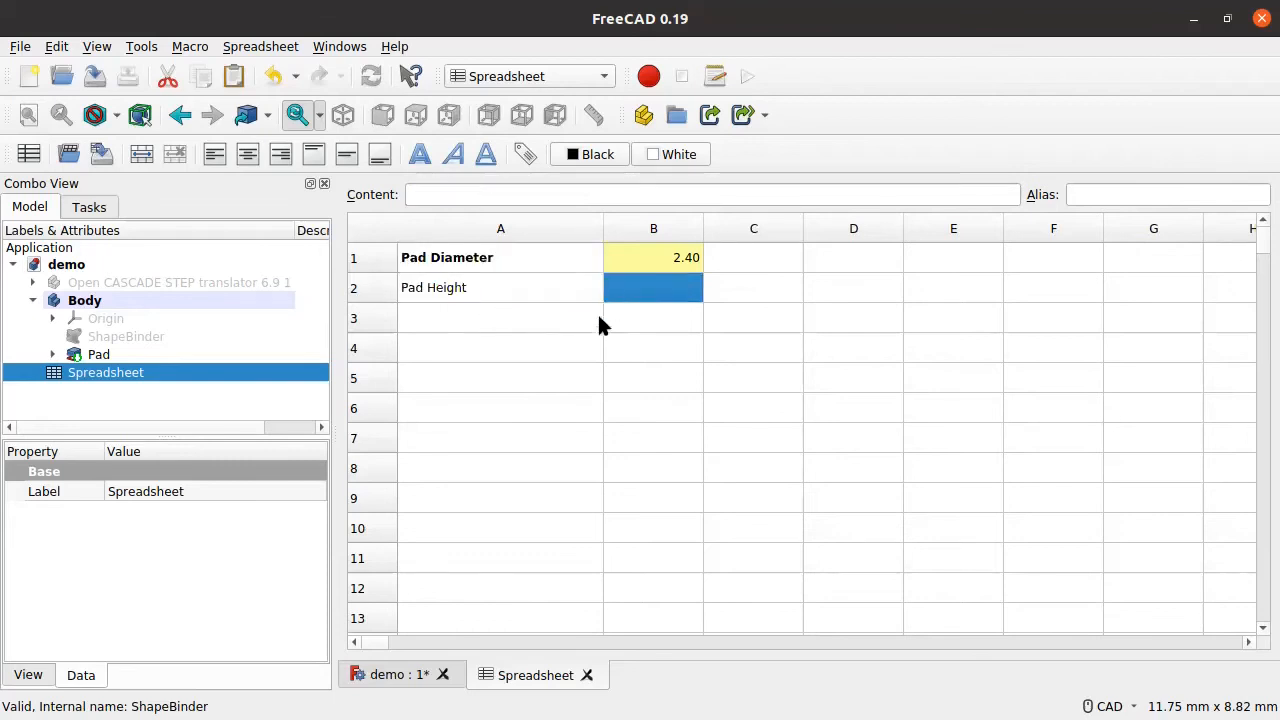
type("1.1")
key("Return")
left_click(677, 286)
right_click(677, 288)
left_click(709, 292)
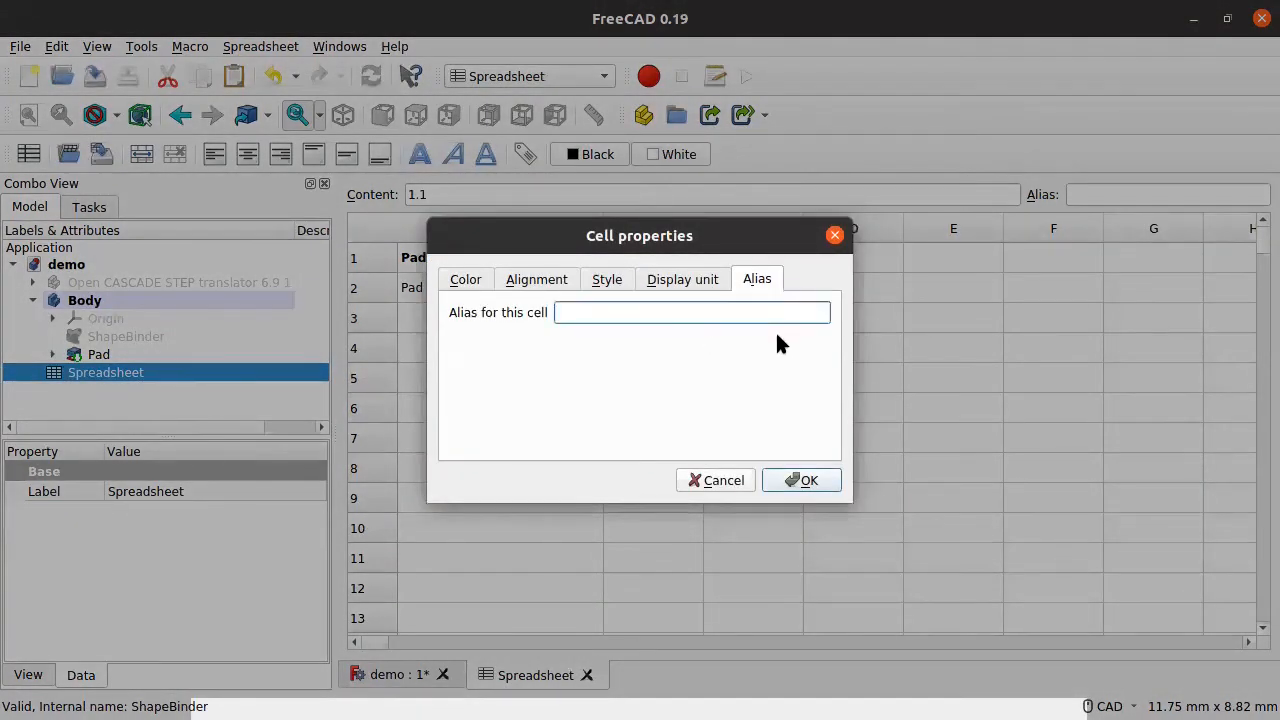
type("PadHeight")
left_click(803, 484)
Step: Save the demo document
left_click(622, 378)
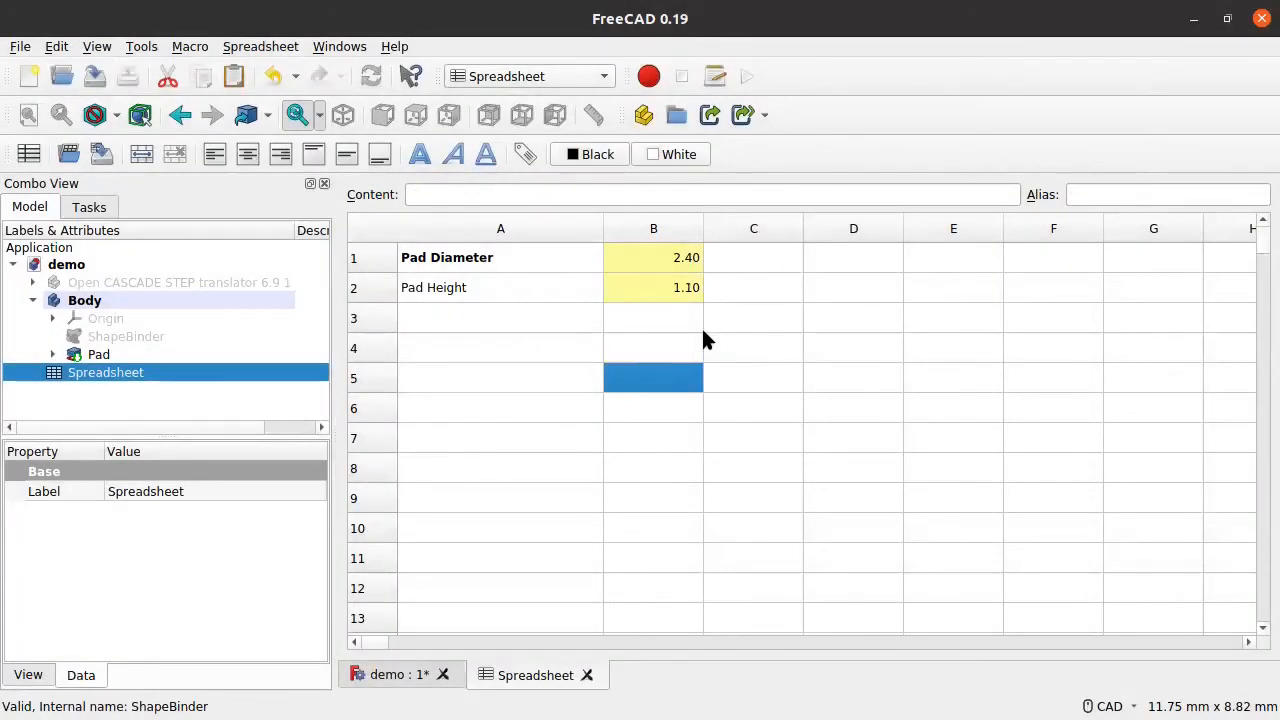
key("ctrl+s")
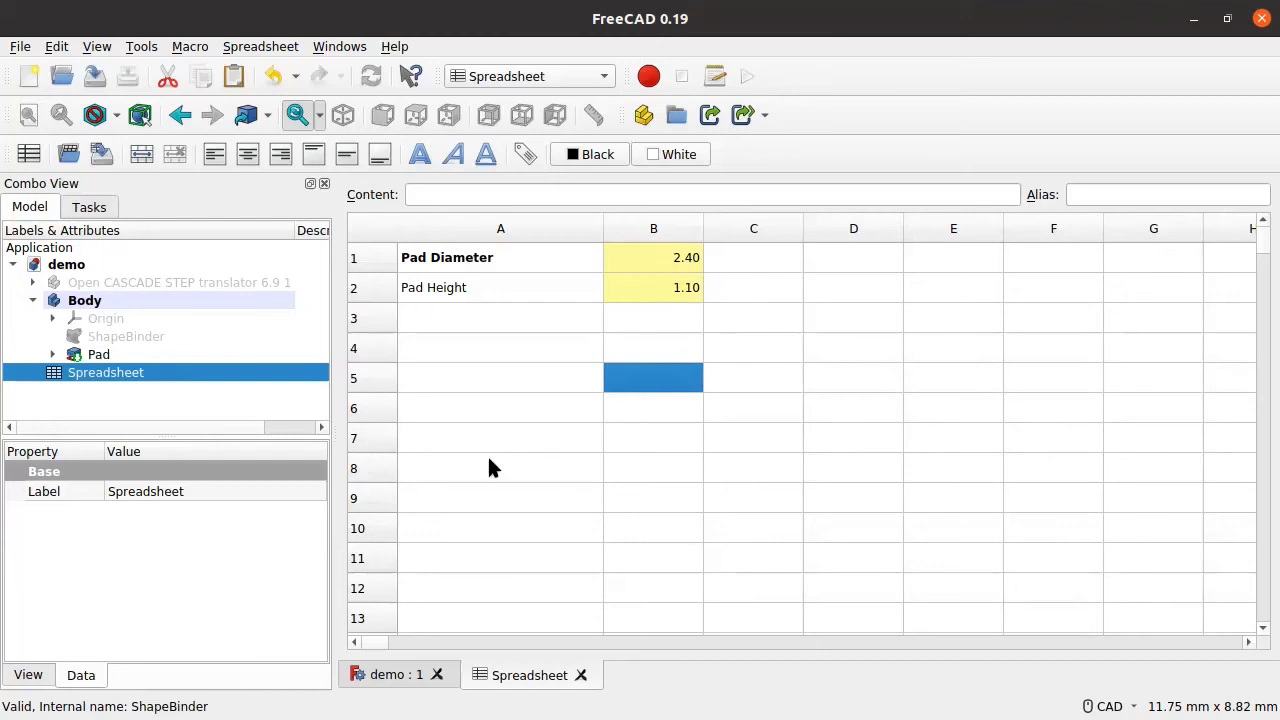
left_click(394, 677)
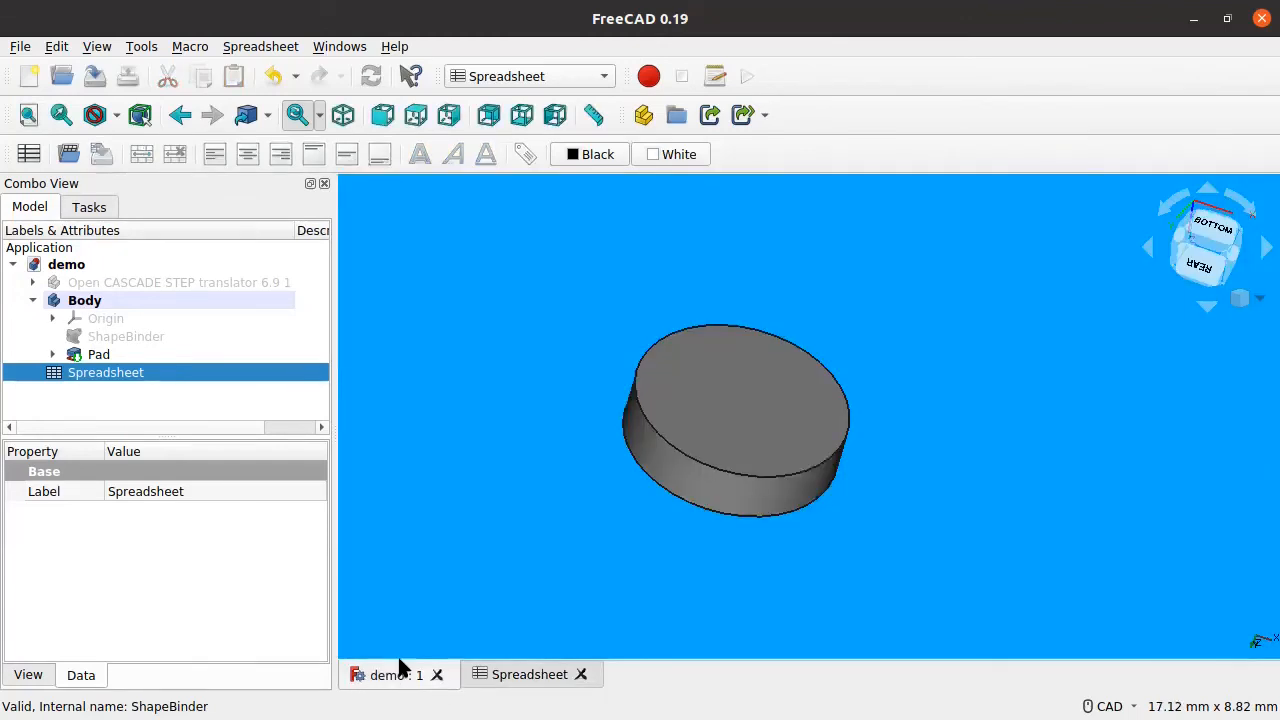
Step: Expand the Pad in the tree, show its Sketch and open it for editing
middle_click_drag(665, 456, 615, 478)
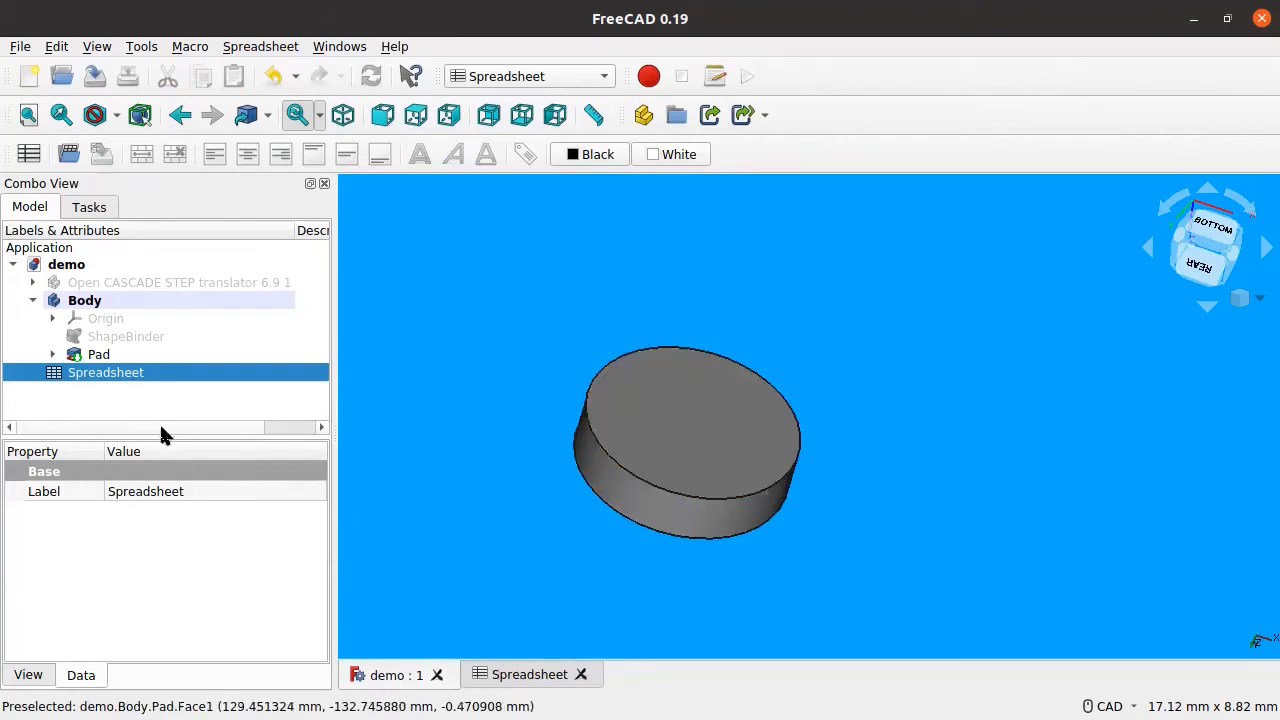
left_click(52, 354)
left_click(52, 354)
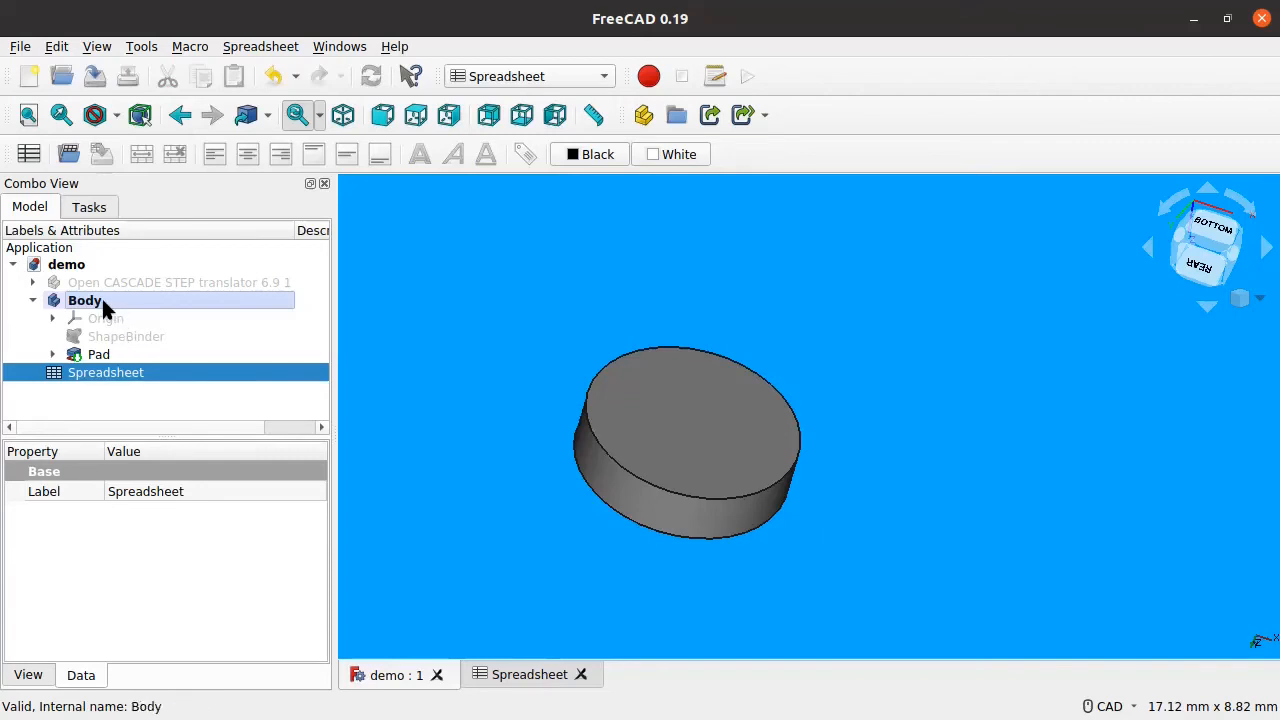
left_click(98, 354)
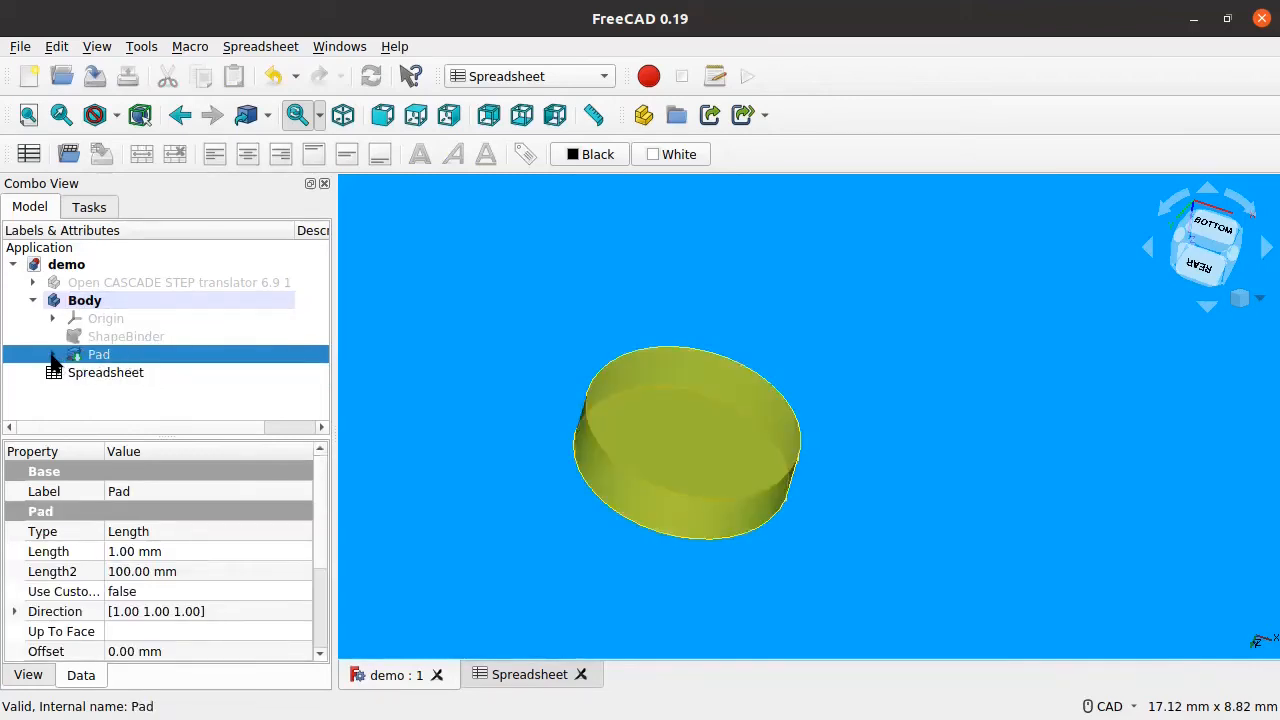
left_click(52, 355)
left_click(121, 372)
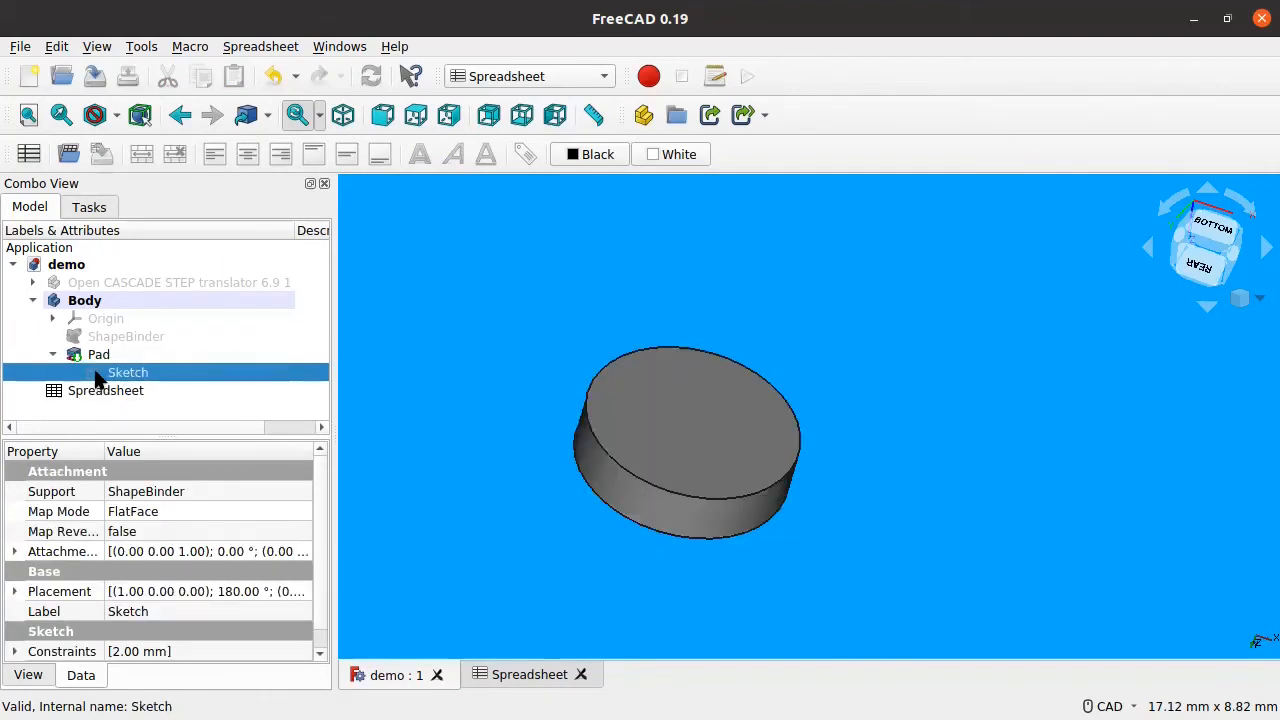
key("space")
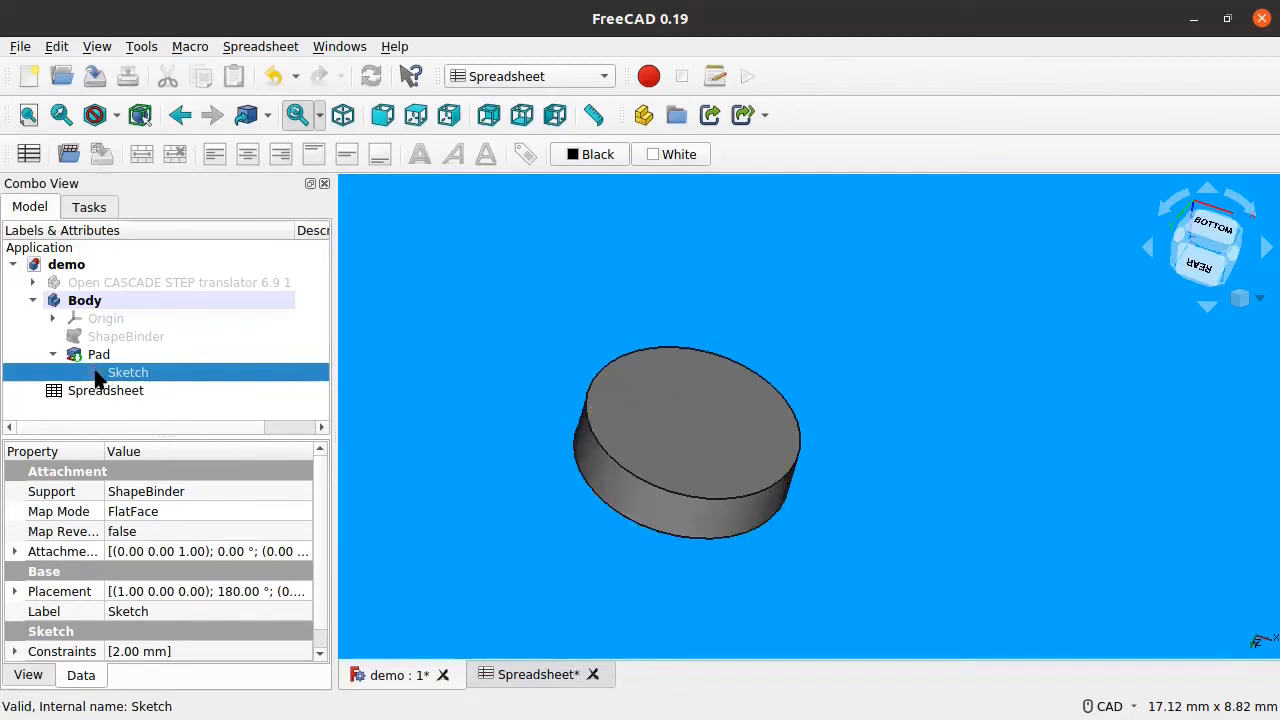
double_click(91, 373)
Step: Open the R2 mm radius dimension and try a '* 3' formula in its expression editor
left_click(816, 452)
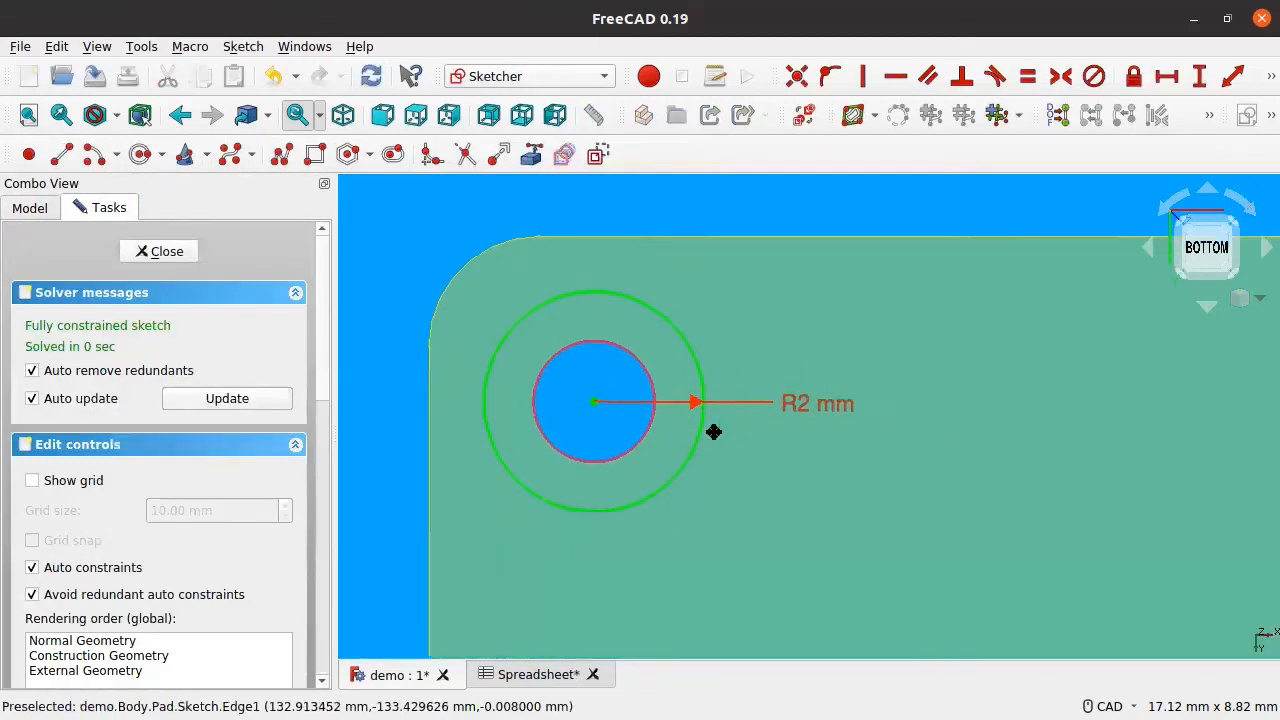
double_click(783, 400)
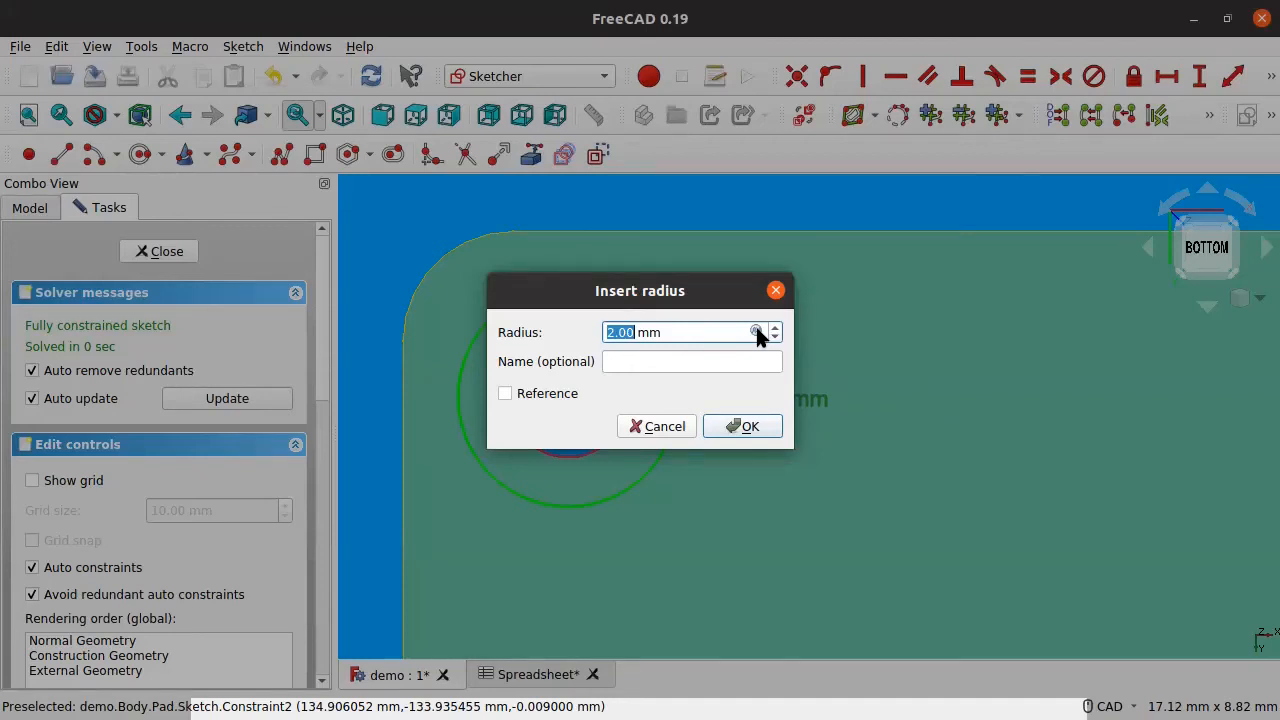
left_click(756, 332)
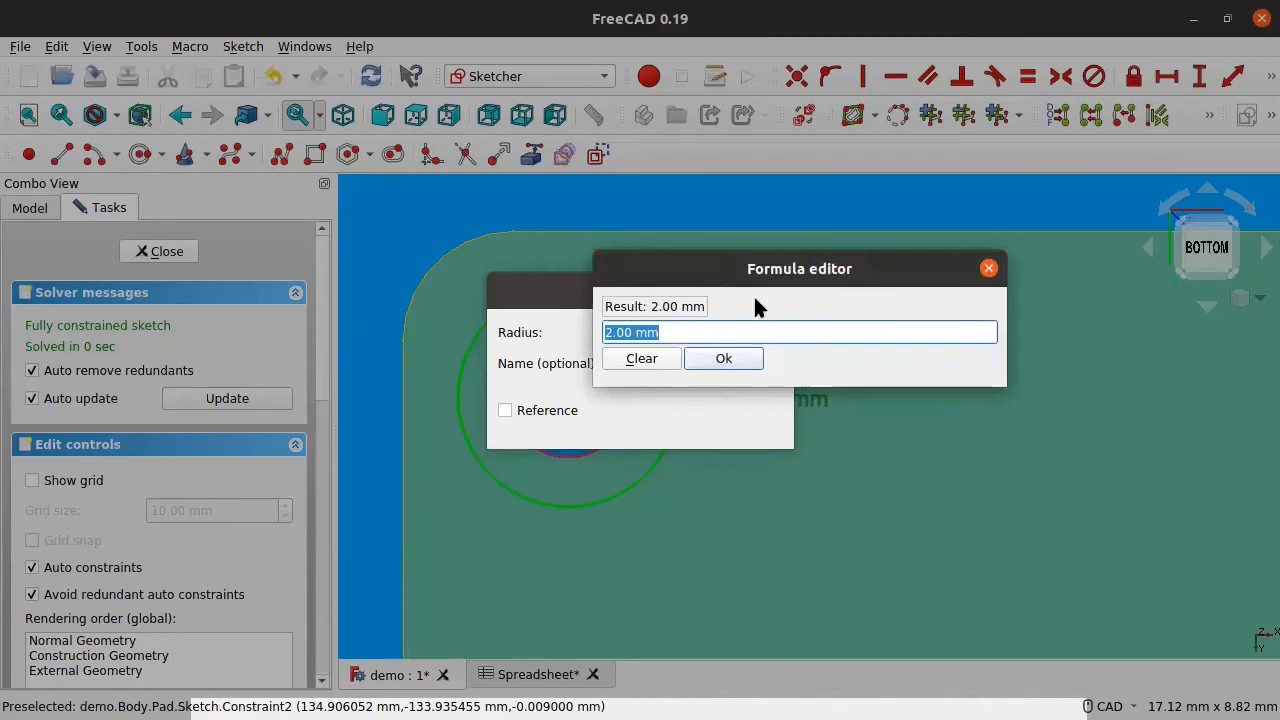
left_click_drag(751, 263, 771, 348)
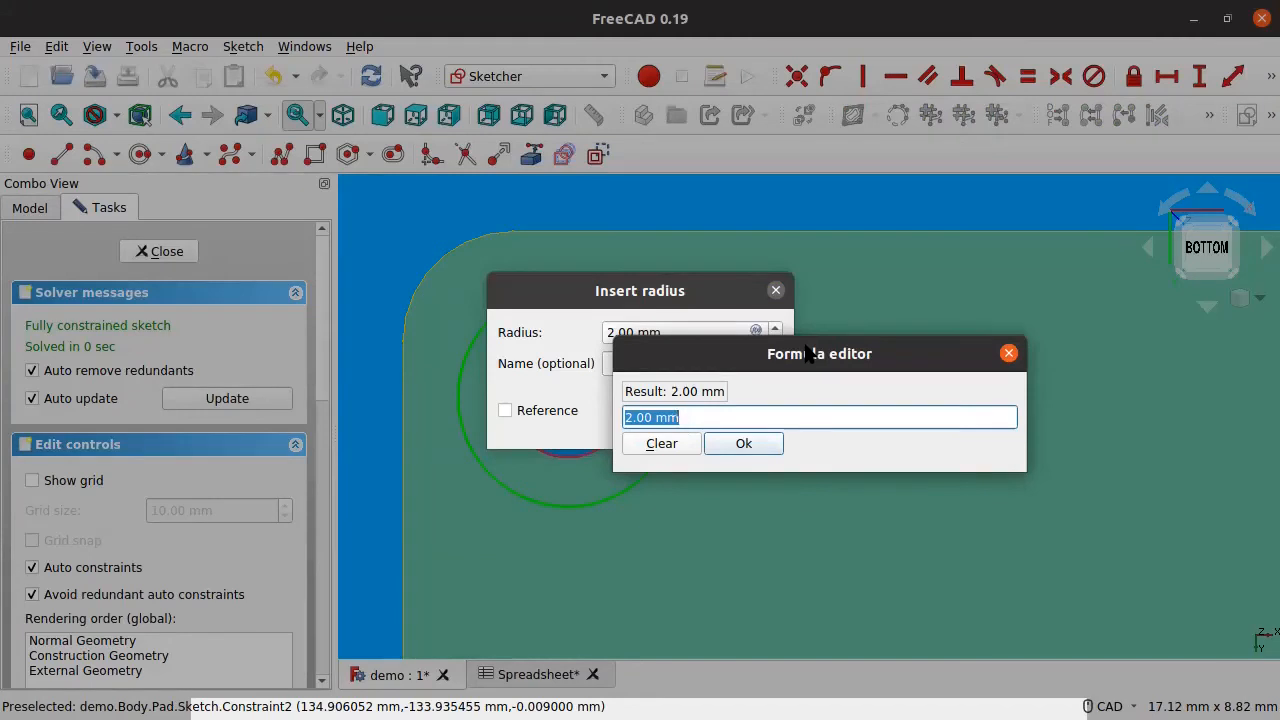
key("End")
key("BackSpace")
key("BackSpace")
key("BackSpace")
type("* 3")
key("Return")
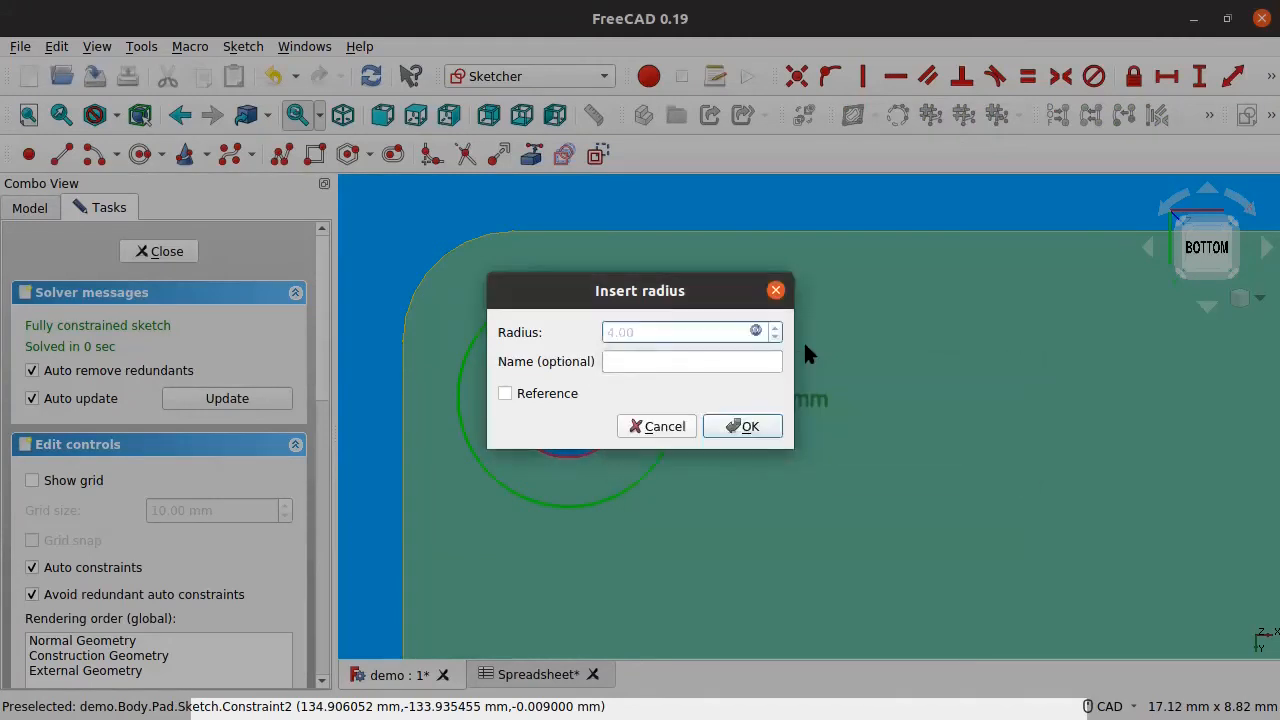
Step: Replace the radius formula with Spreadsheet.PadRadius, giving the circle a 2.4 mm radius
left_click(754, 331)
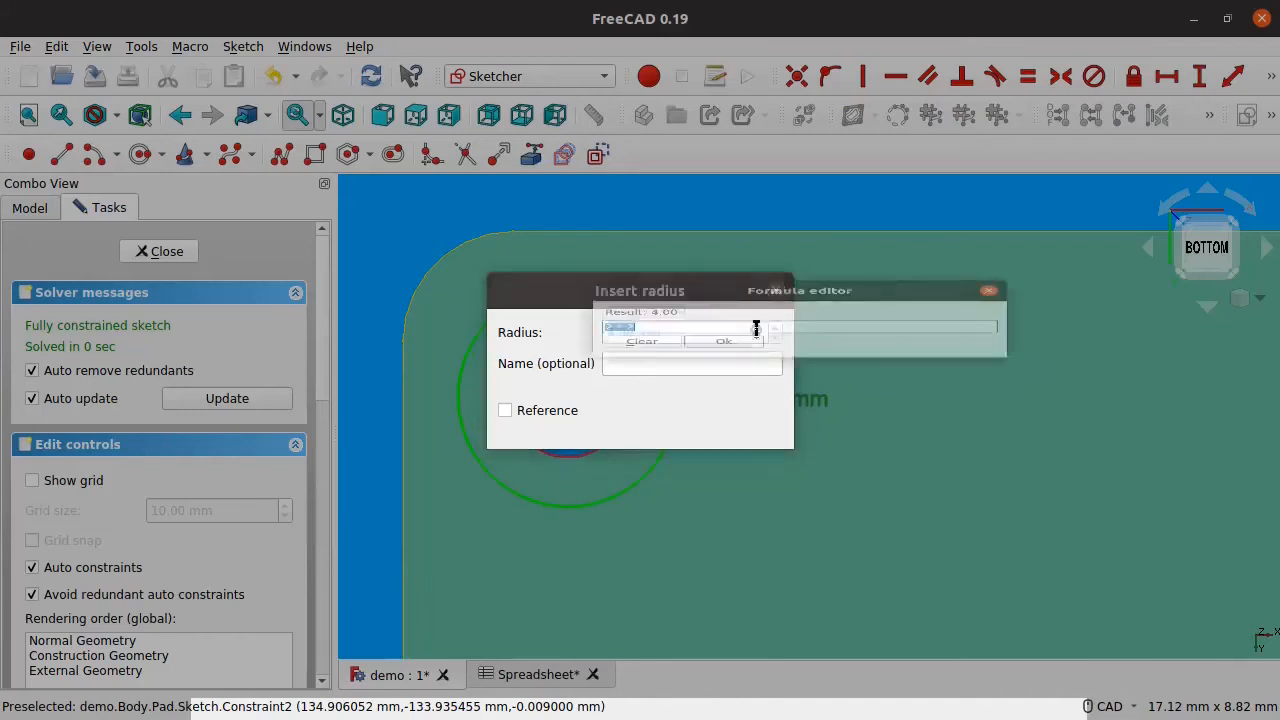
left_click(729, 330)
key("BackSpace")
key("BackSpace")
key("BackSpace")
key("BackSpace")
key("BackSpace")
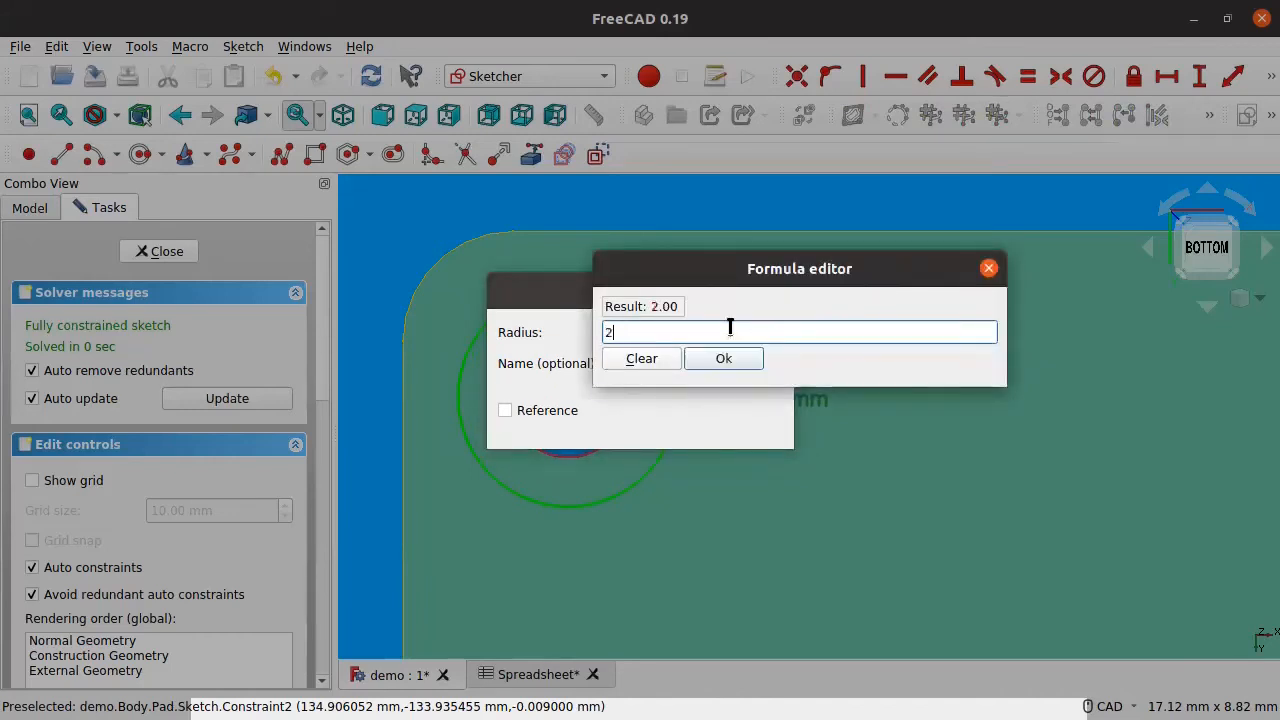
type("Spre")
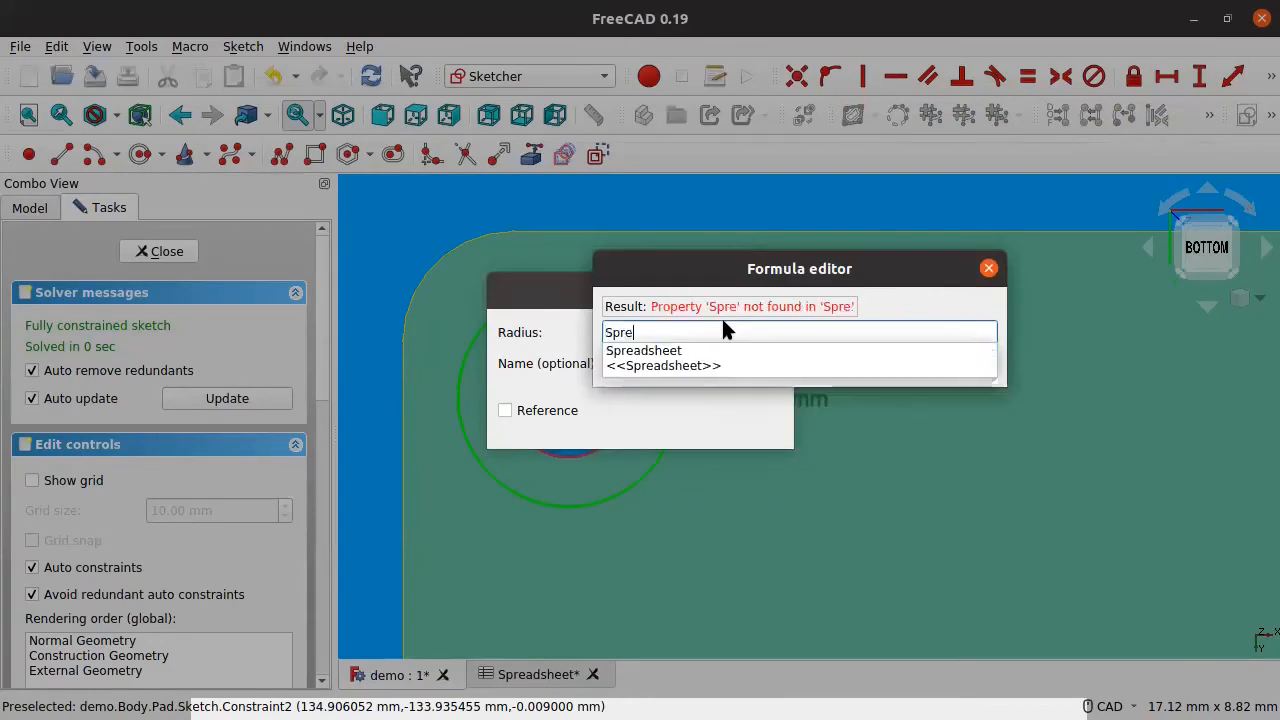
key("Down")
type(".")
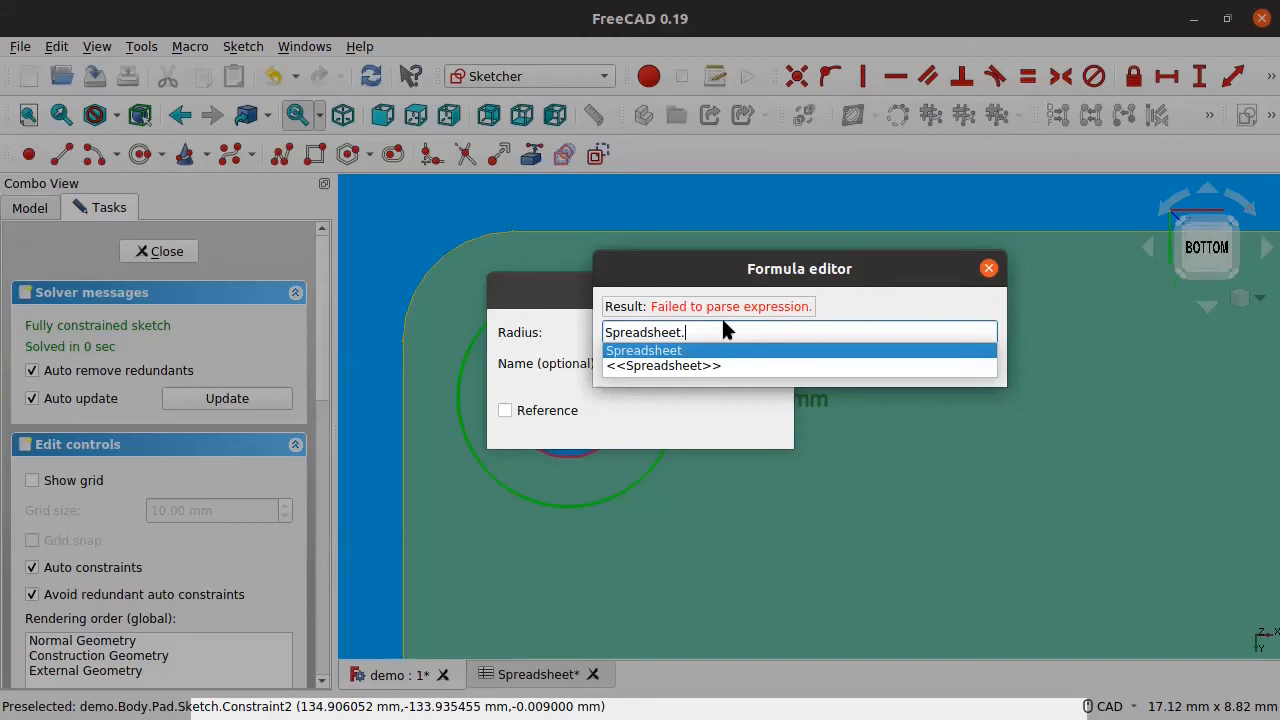
type("P")
key("Down")
key("Up")
key("Down")
key("Down")
key("Down")
key("Up")
key("Up")
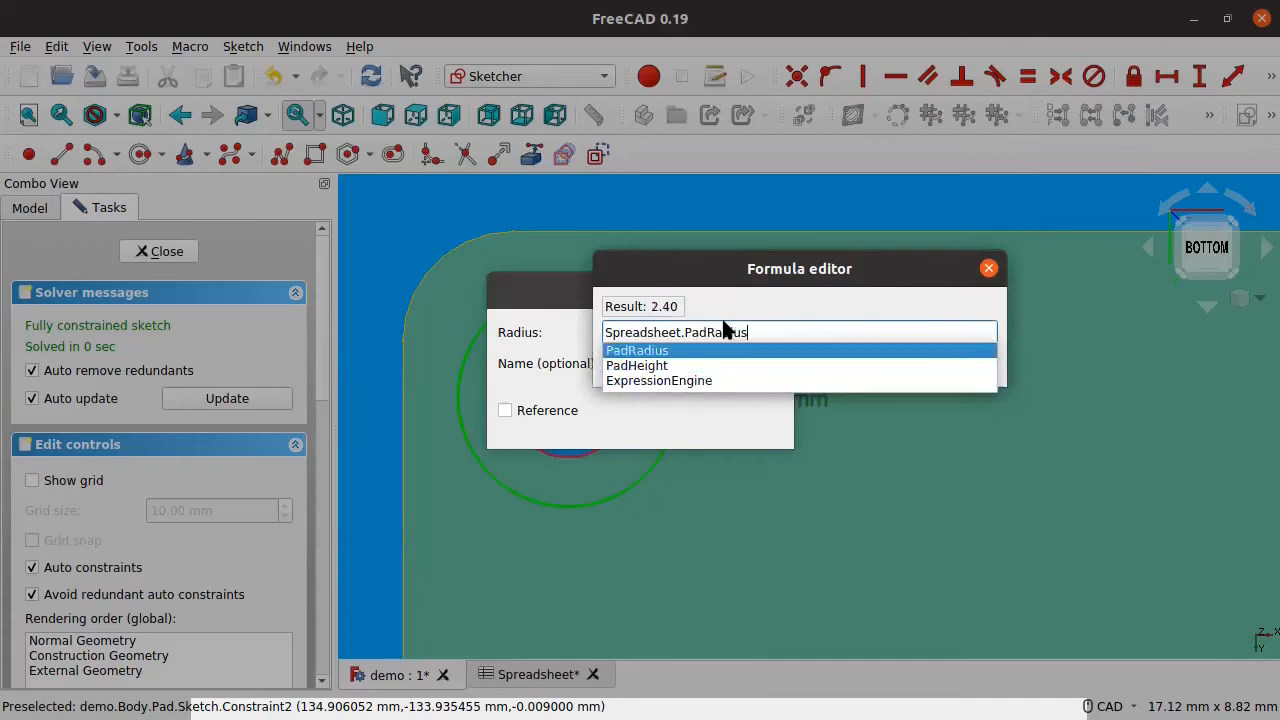
key("Down")
key("Up")
key("Return")
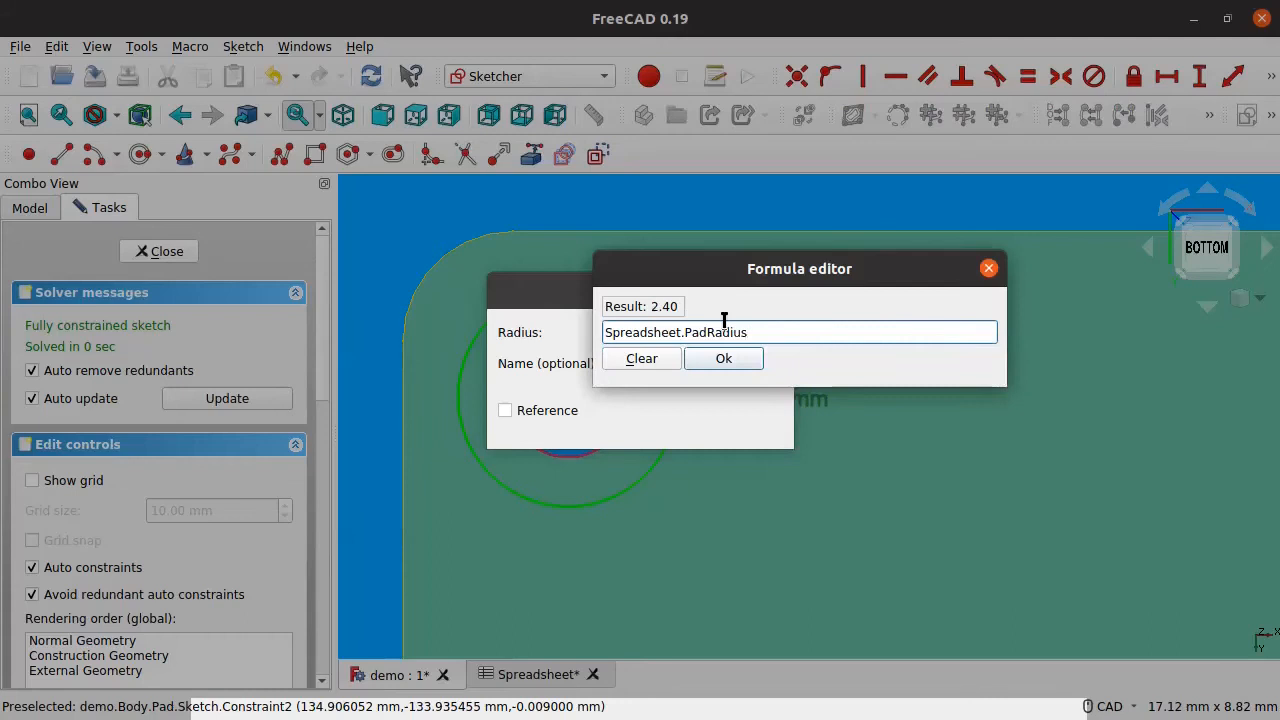
key("Return")
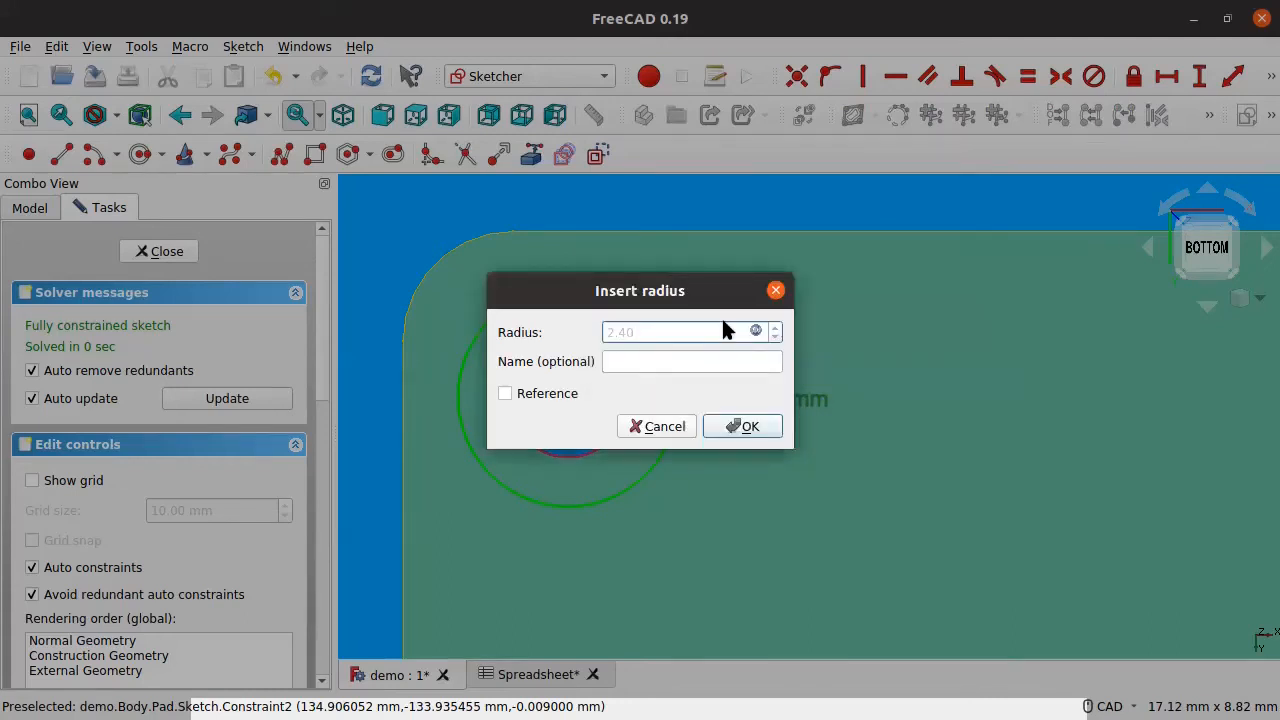
key("Return")
Step: Move the R2.4 mm label aside and change the spreadsheet's PadRadius value in B1 to 2.2
mouse_move(800, 402)
left_mouse_down()
mouse_move(789, 329)
mouse_move(754, 417)
mouse_move(760, 397)
mouse_move(787, 397)
left_mouse_up()
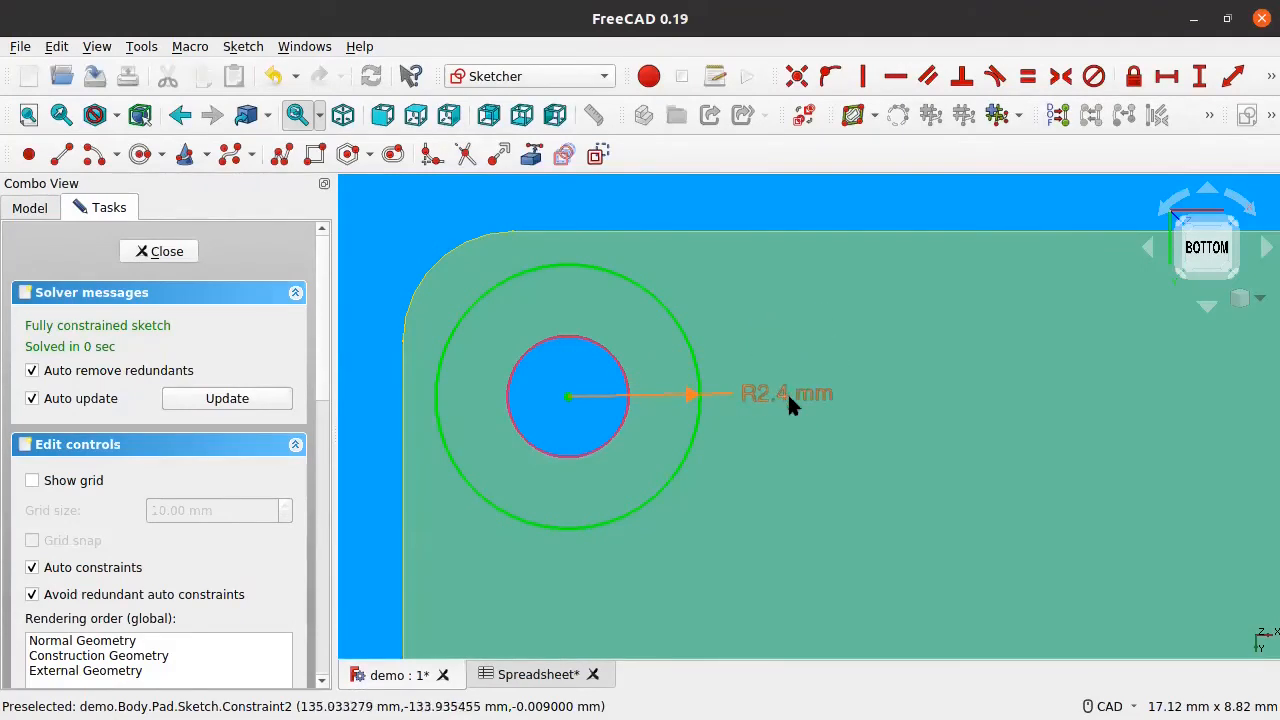
left_click(540, 674)
left_click(663, 262)
double_click(663, 262)
type("2.2")
key("Return")
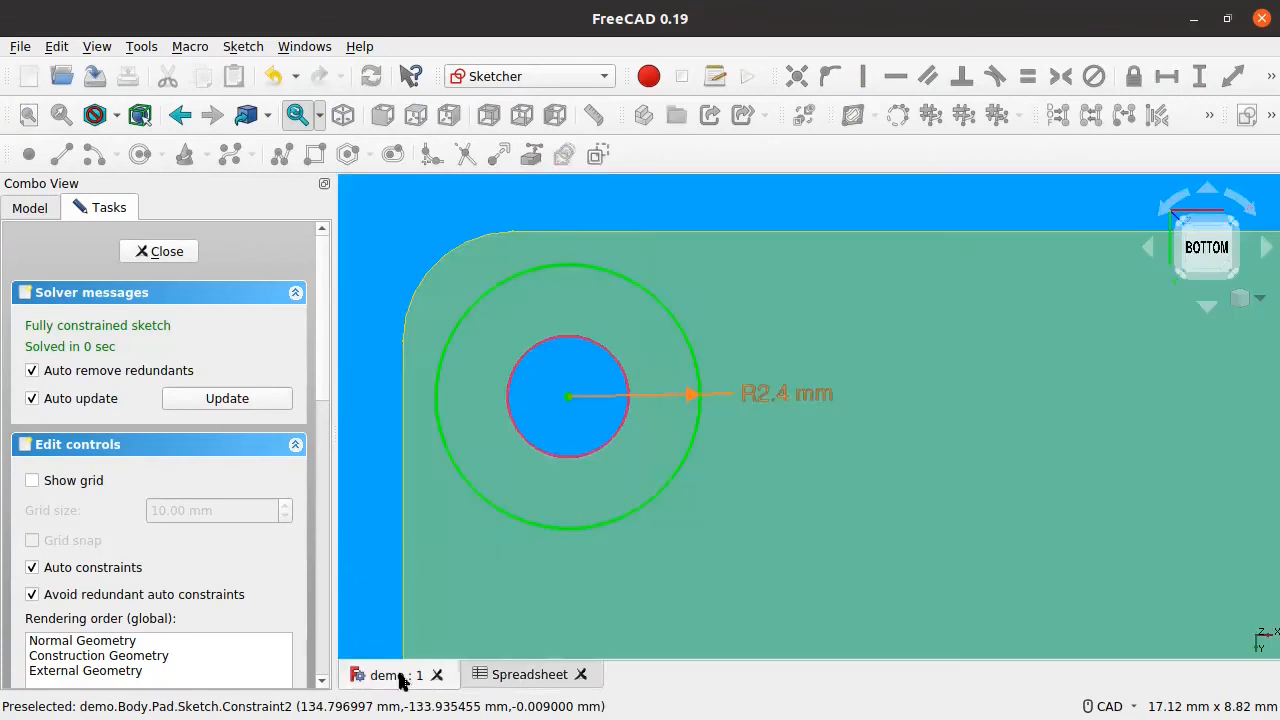
Step: Refresh the sketch's radius dimension so it reads R2.2 mm
left_click(400, 677)
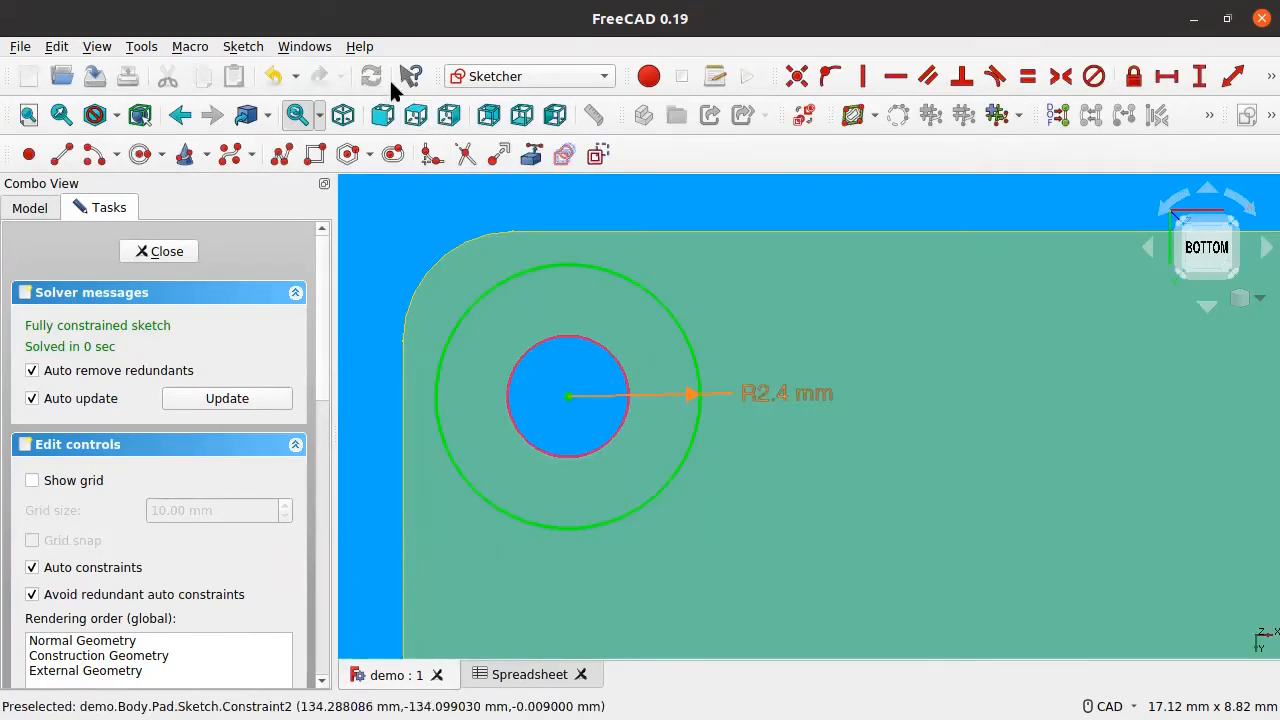
double_click(766, 398)
left_click(745, 426)
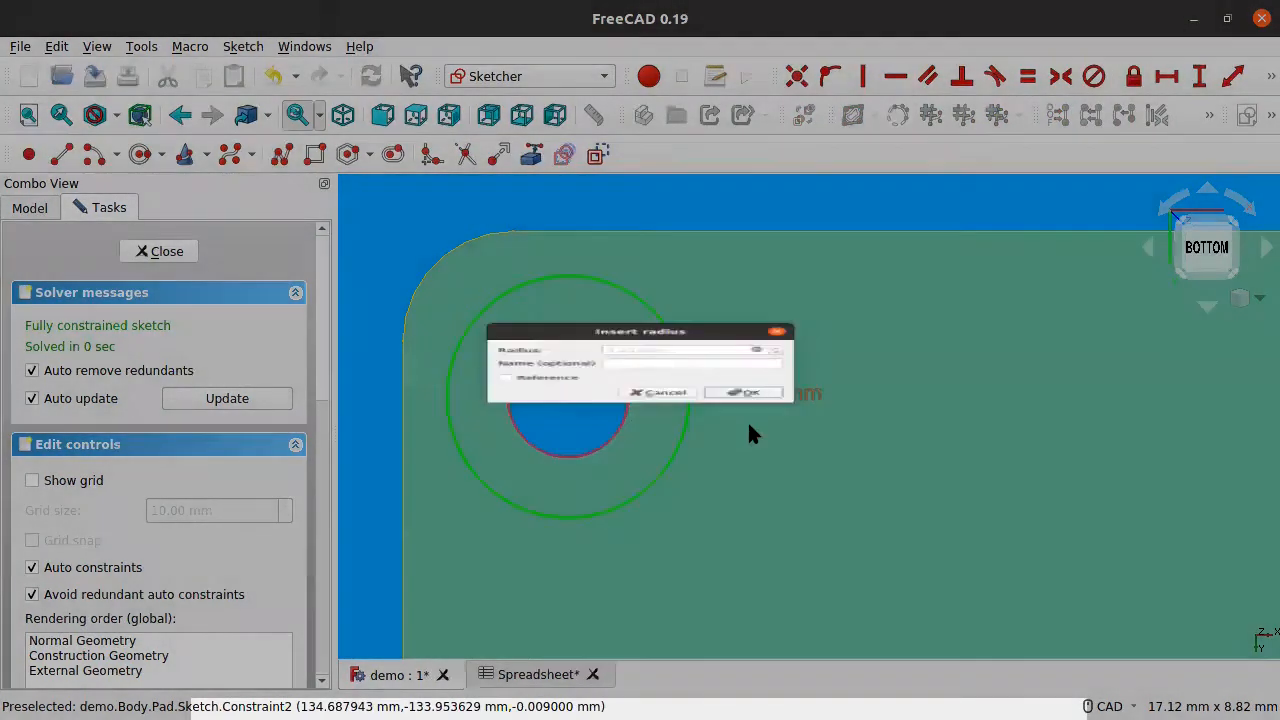
left_click(766, 396)
double_click(766, 400)
left_click(737, 425)
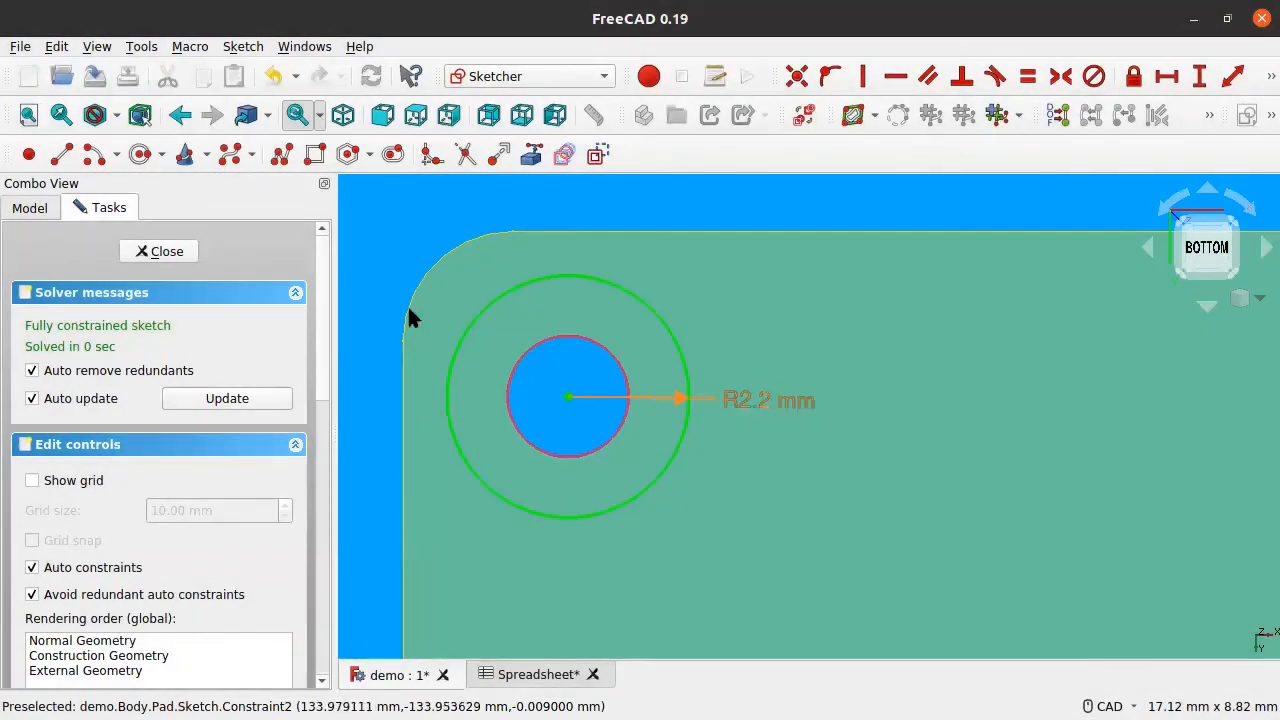
Step: Nudge the R2.2 mm label aside and close the sketch
left_click(777, 396)
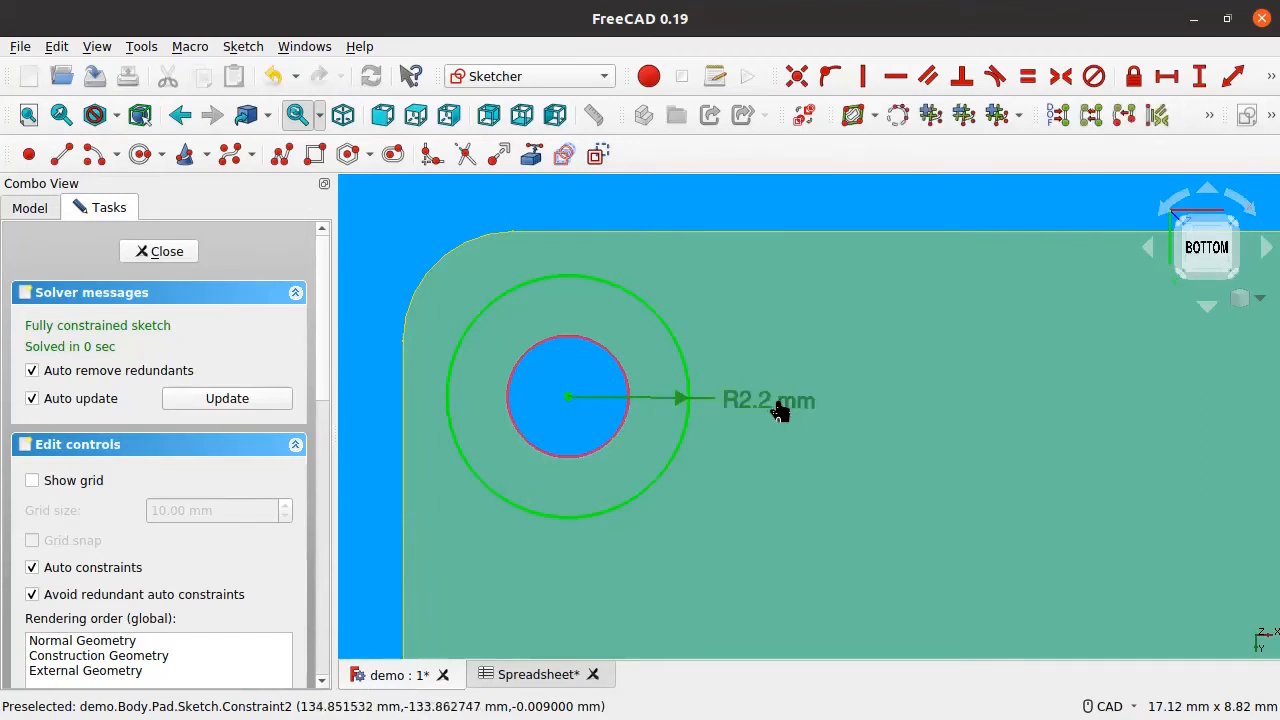
left_click_drag(779, 405, 780, 396)
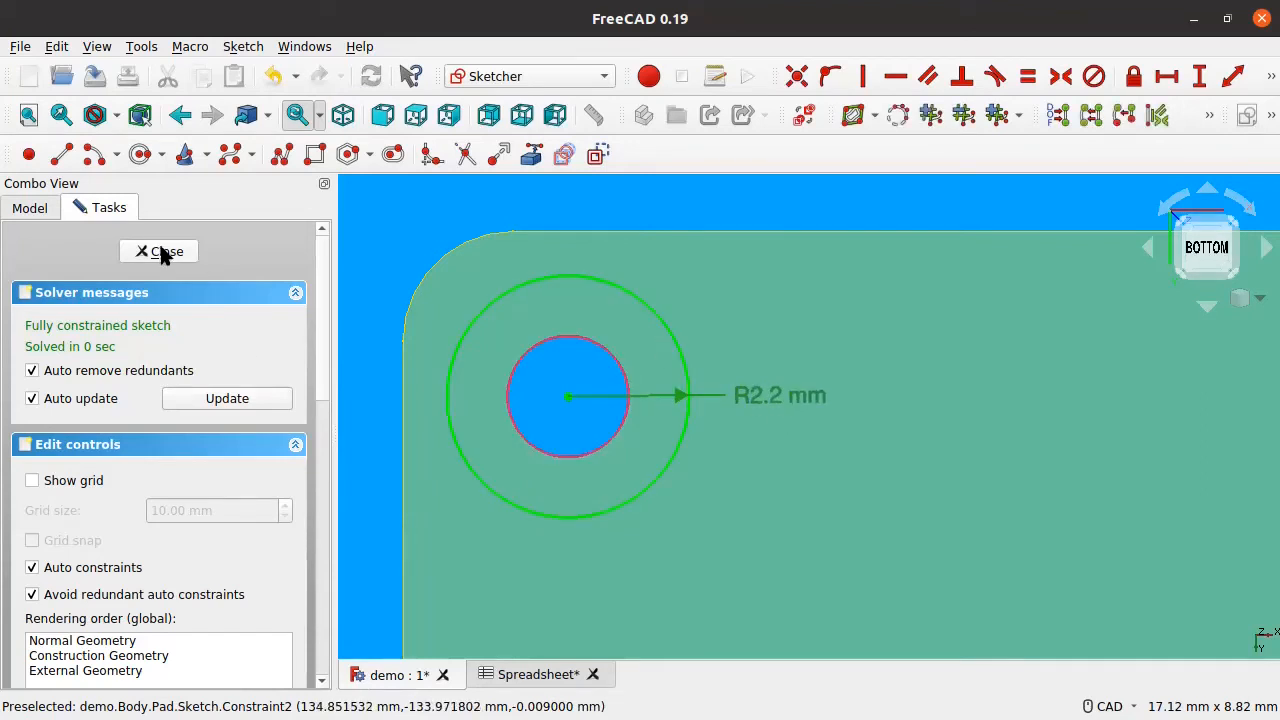
left_click(160, 250)
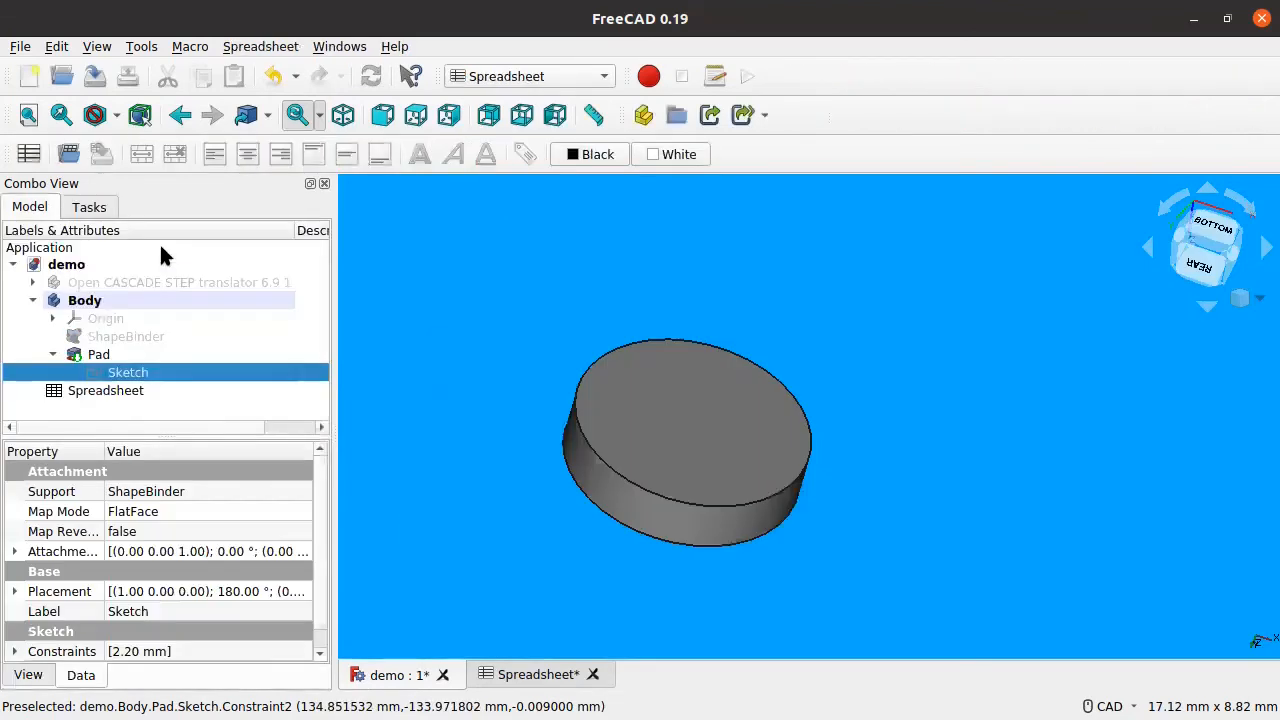
Step: Bind the Pad's length to Spreadsheet.PadHeight, making the disc 1.10 mm thick
left_click(99, 354)
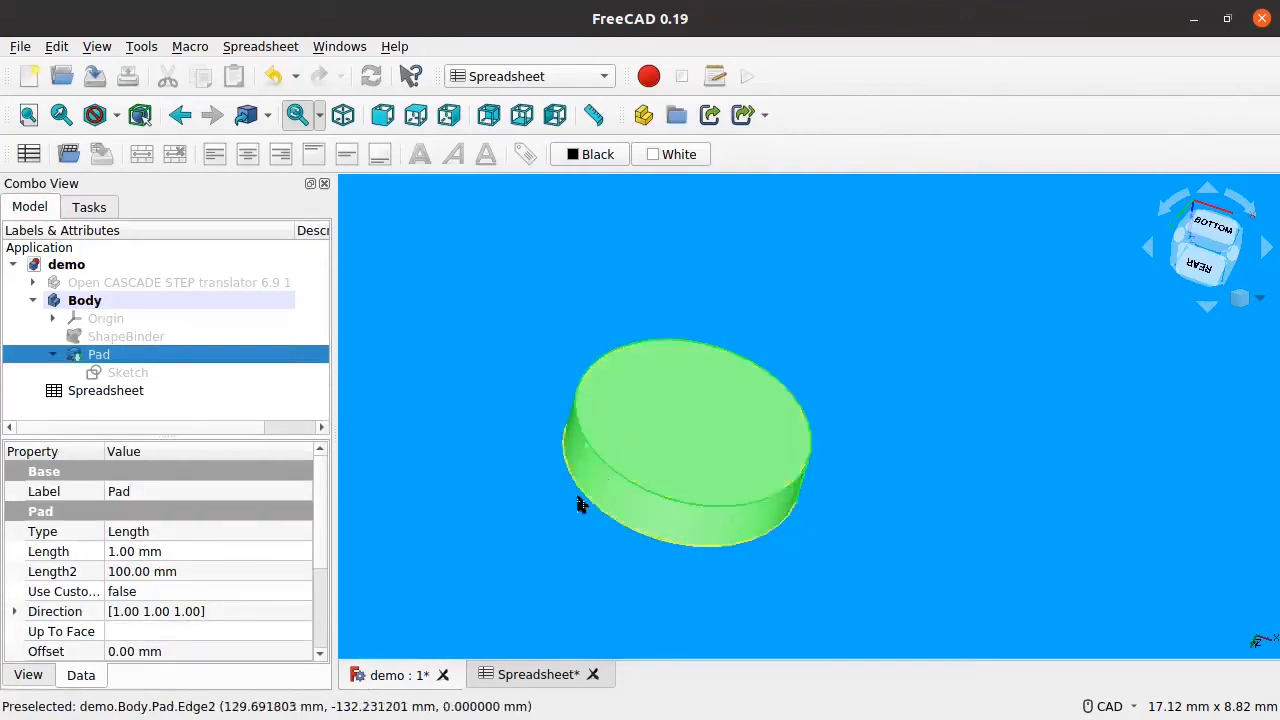
double_click(85, 355)
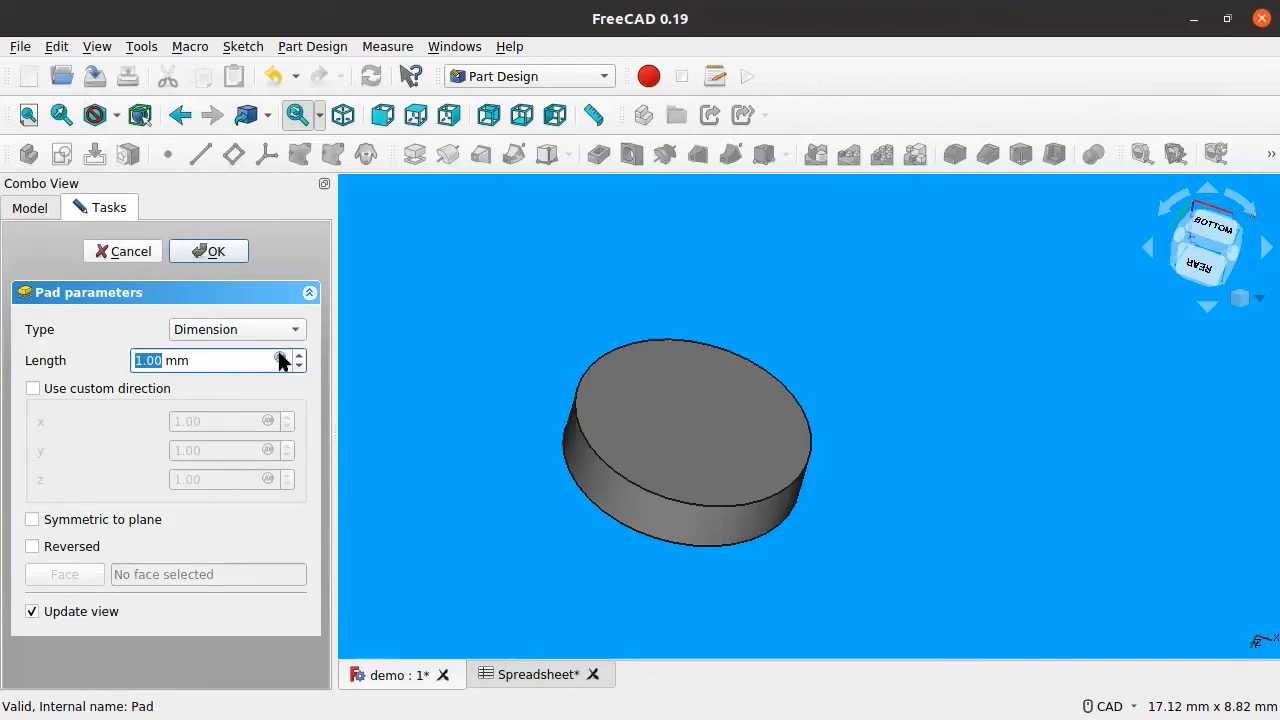
left_click(281, 360)
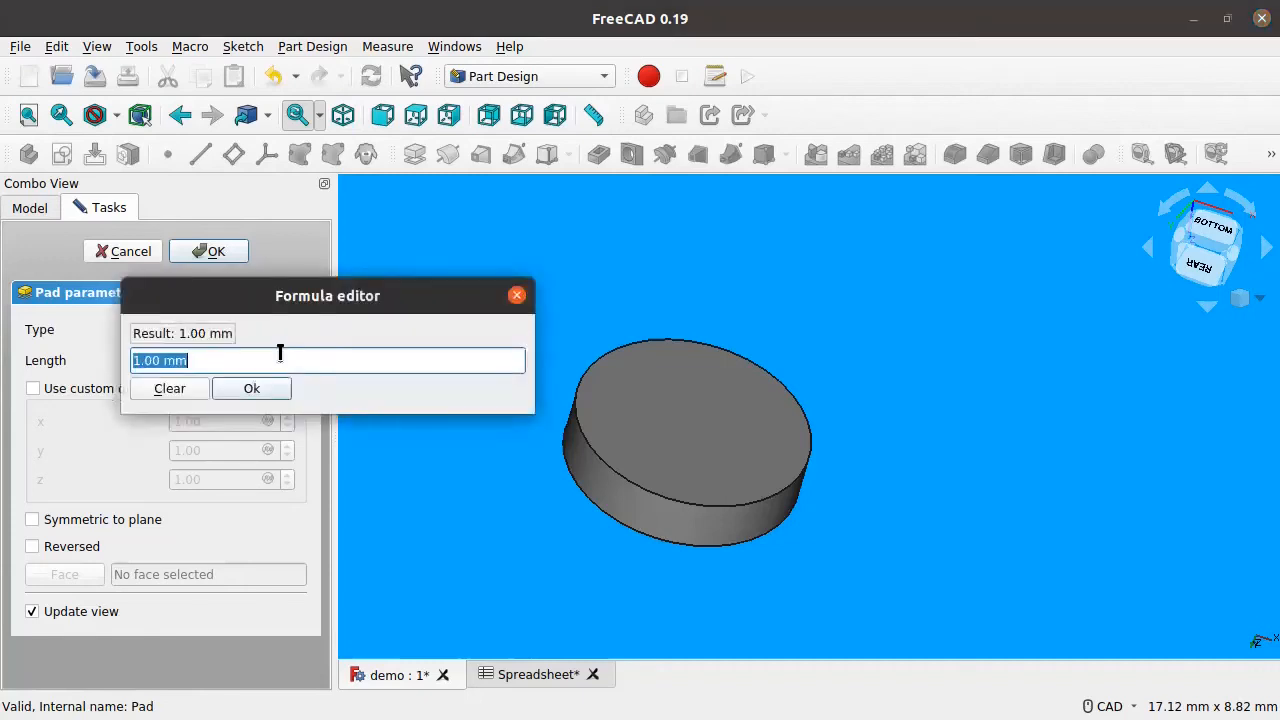
type("Spreadsheet.")
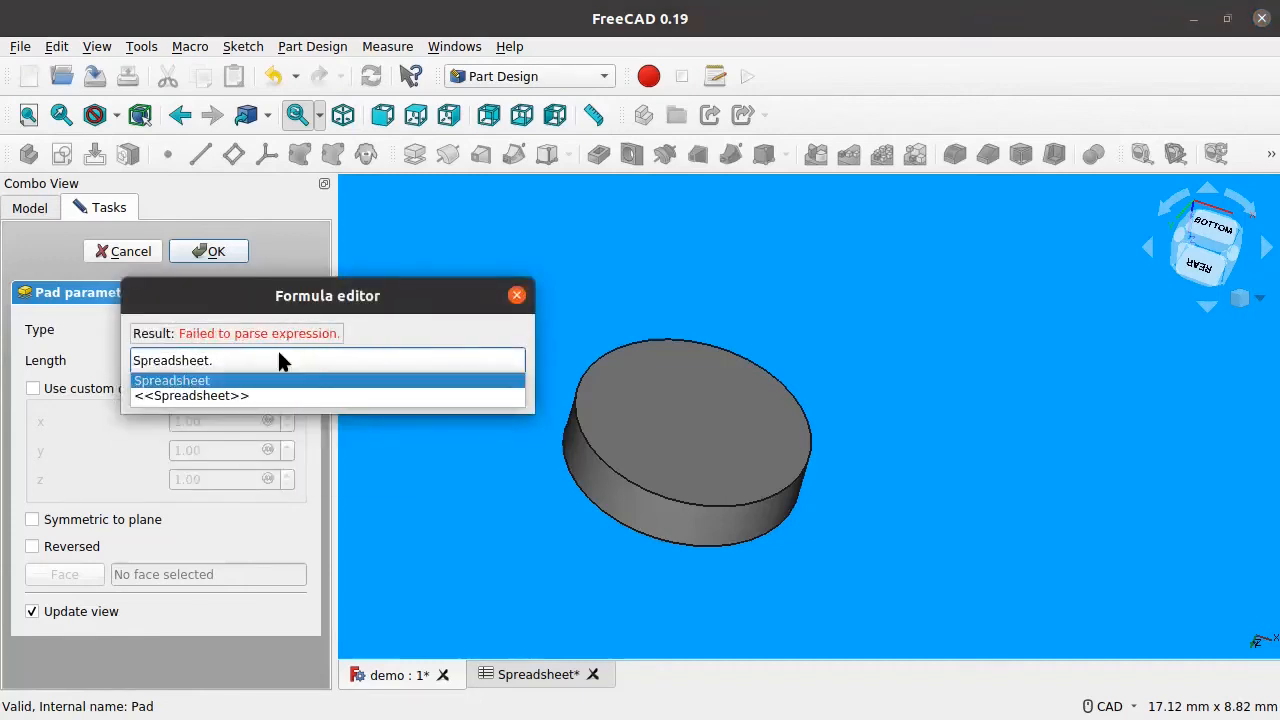
type("PadHeight")
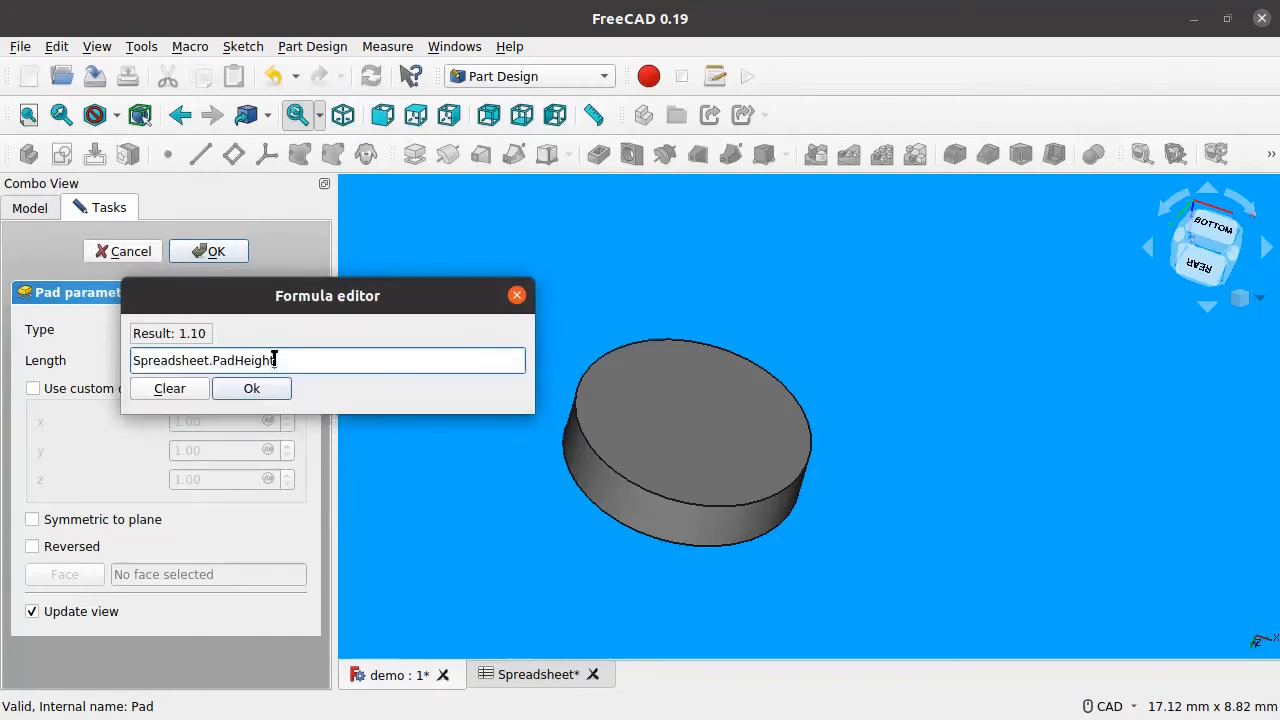
left_click(262, 388)
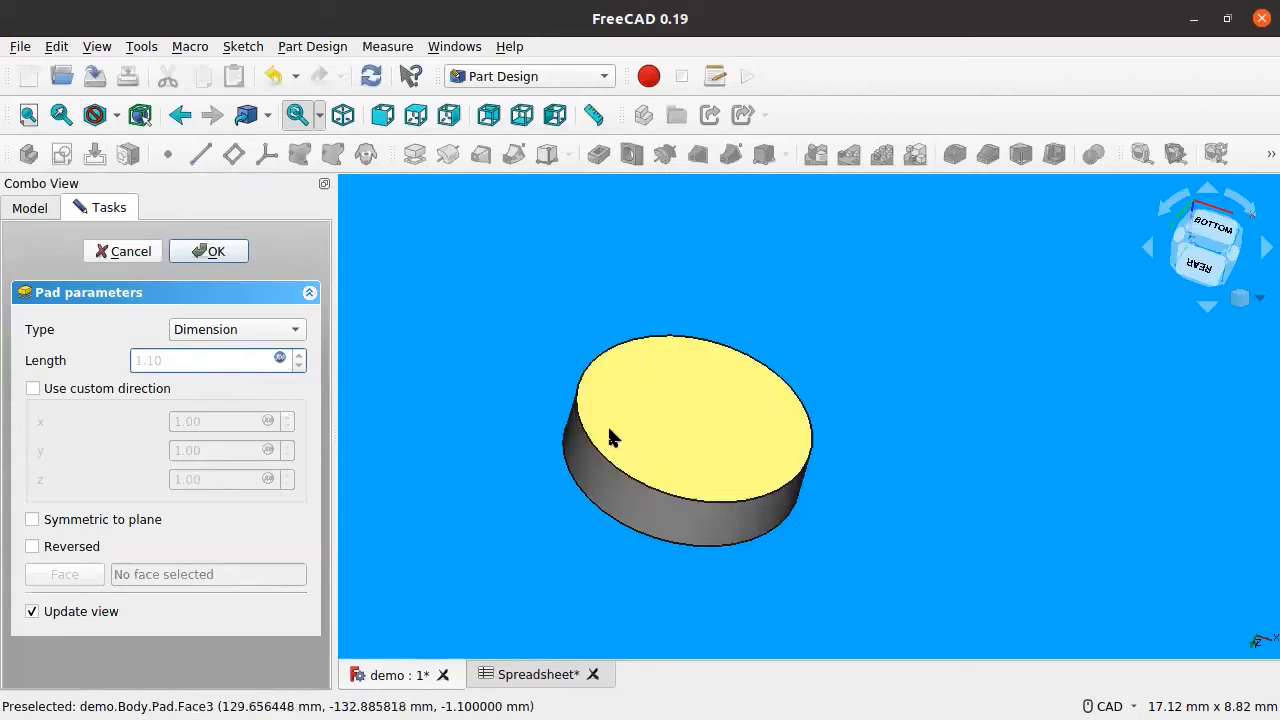
left_click(213, 253)
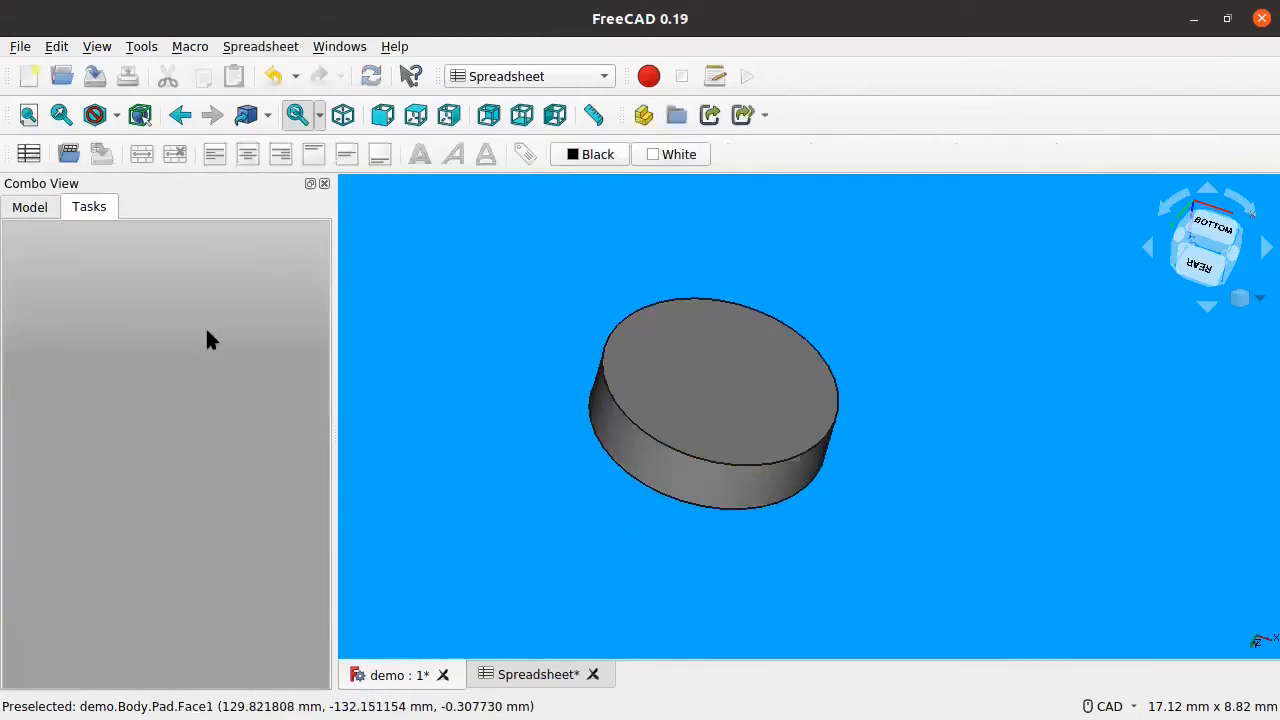
Step: Select the imported STEP board in the model tree and make it visible again
left_click(30, 207)
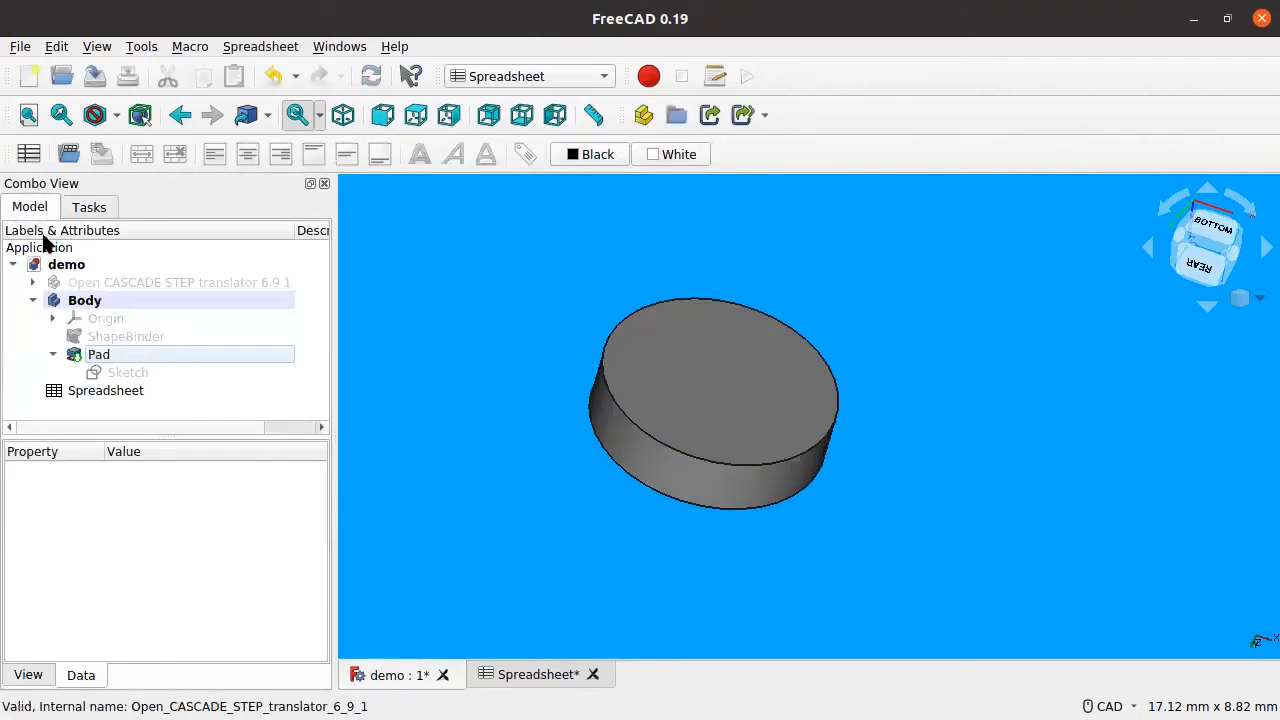
left_click(100, 355)
scroll(695, 396, "down", 5)
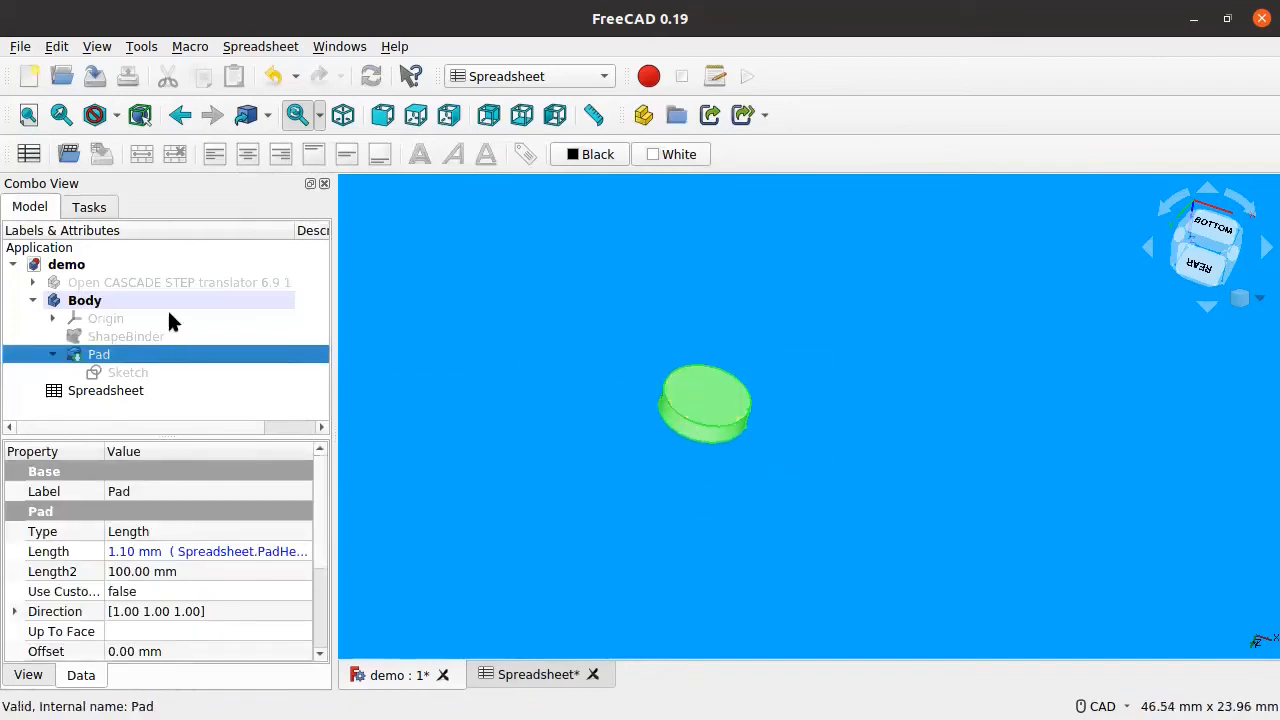
left_click(118, 283)
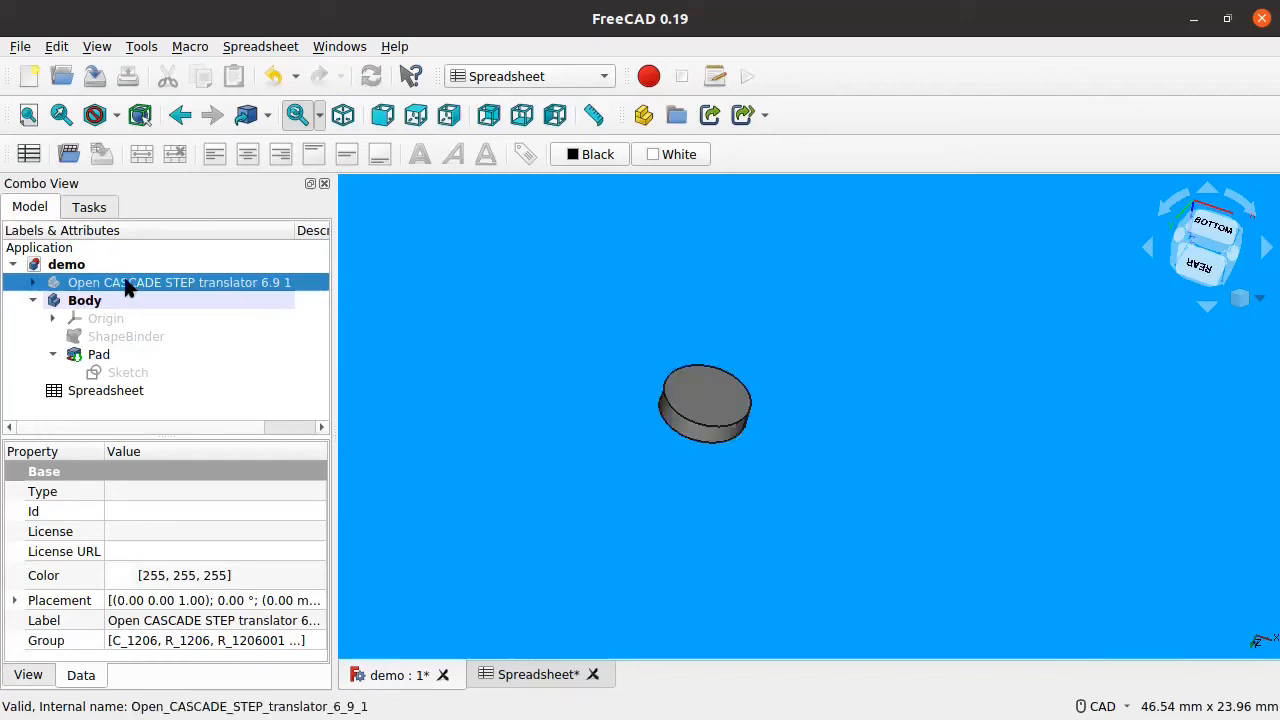
scroll(705, 397, "down", 1)
key("space")
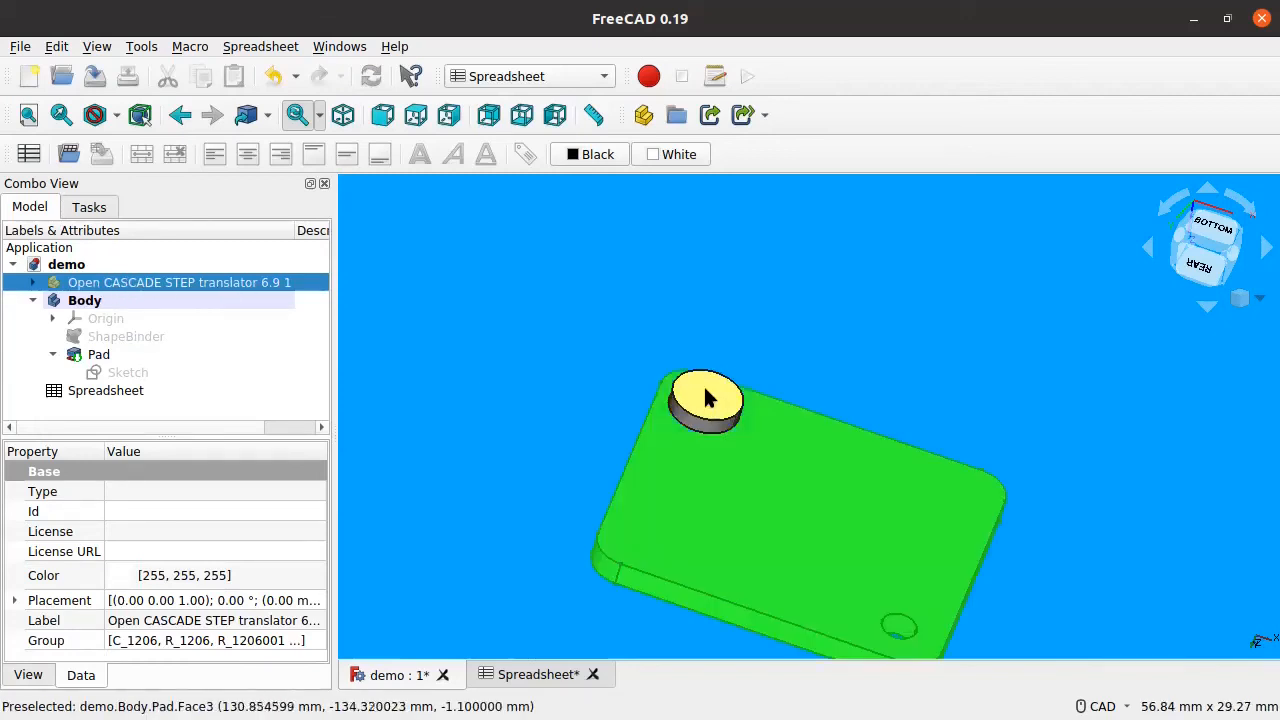
Step: Switch to the bottom view, orbit to inspect the pad against the board, and select the Pad
key("5")
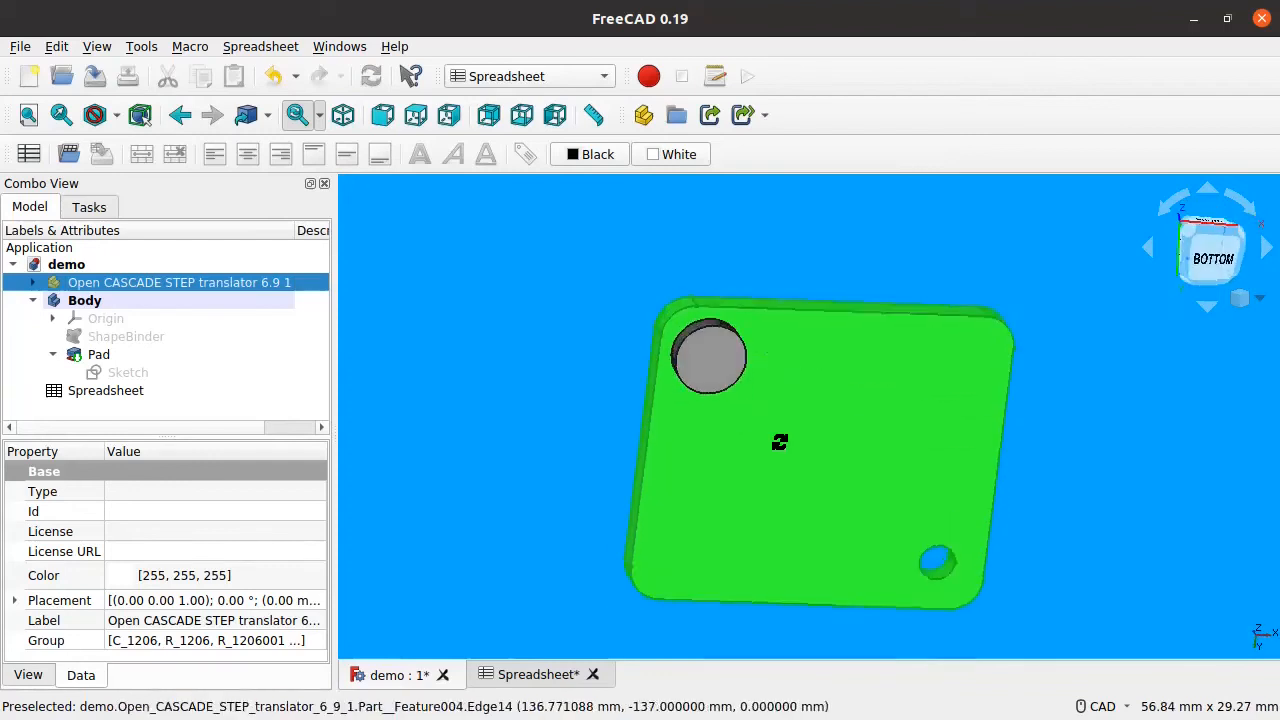
middle_click_drag(797, 281, 629, 426)
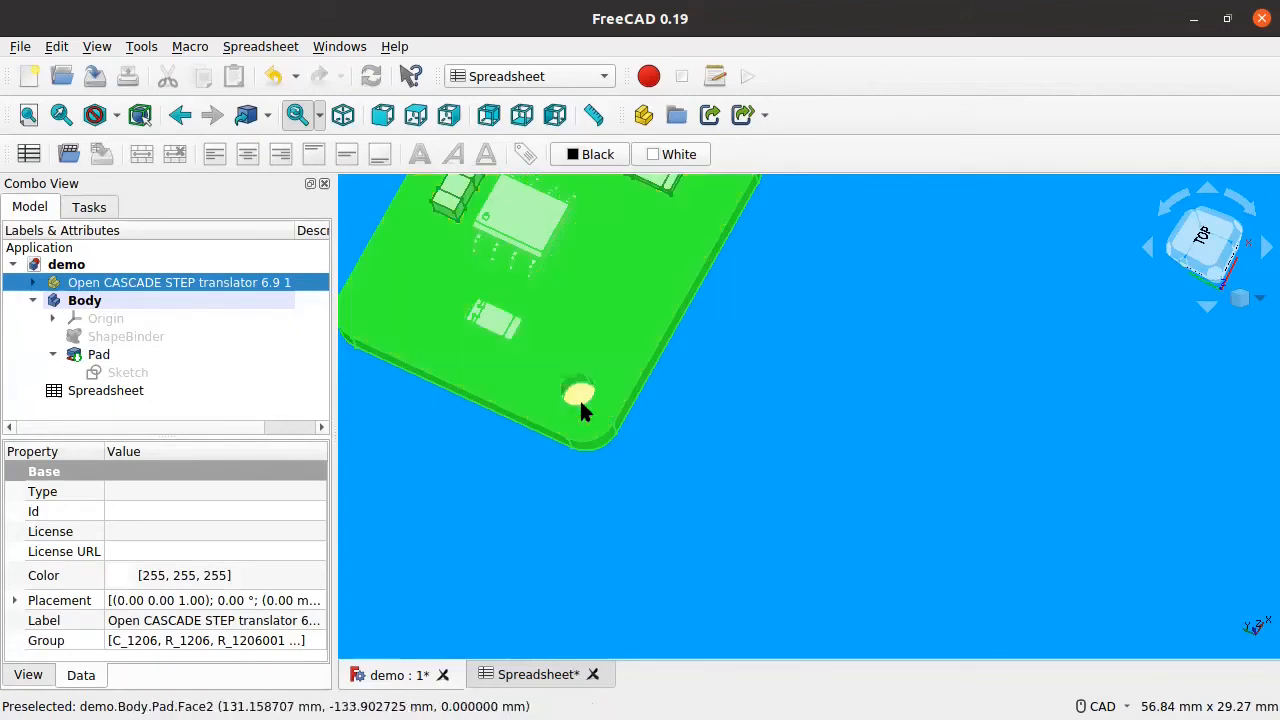
middle_click_drag(588, 447, 640, 480)
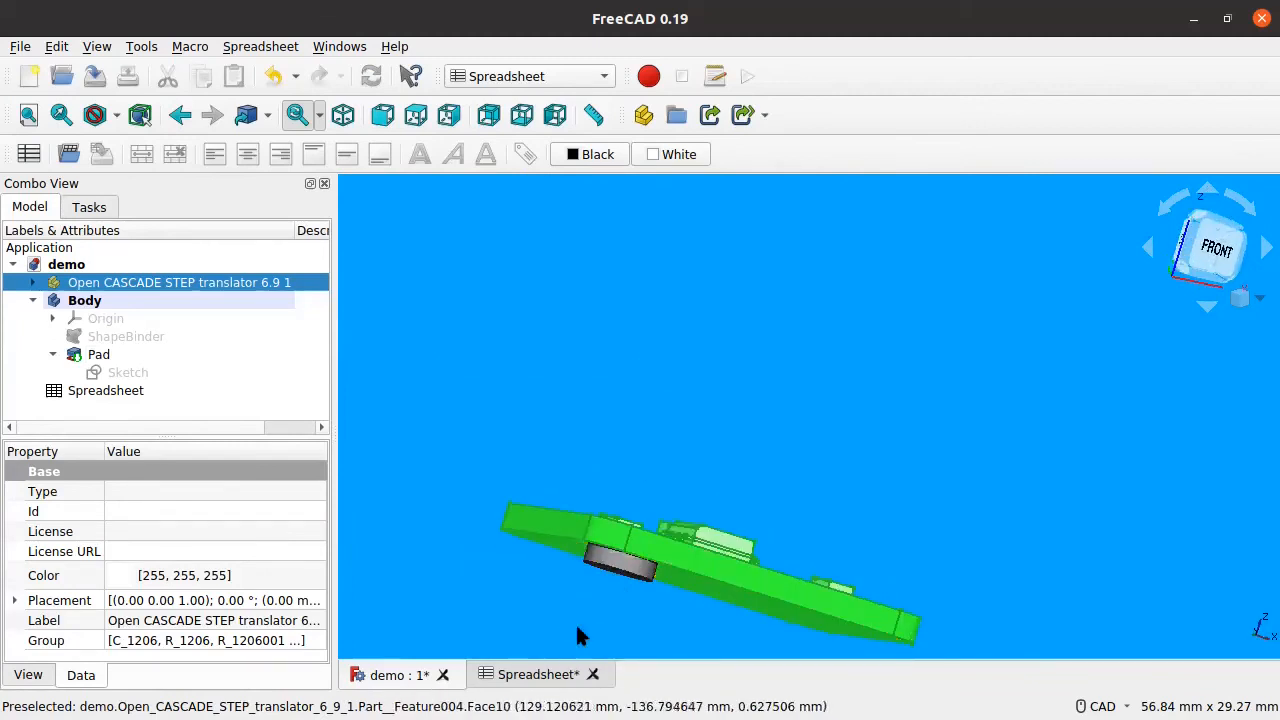
middle_click_drag(665, 572, 691, 494)
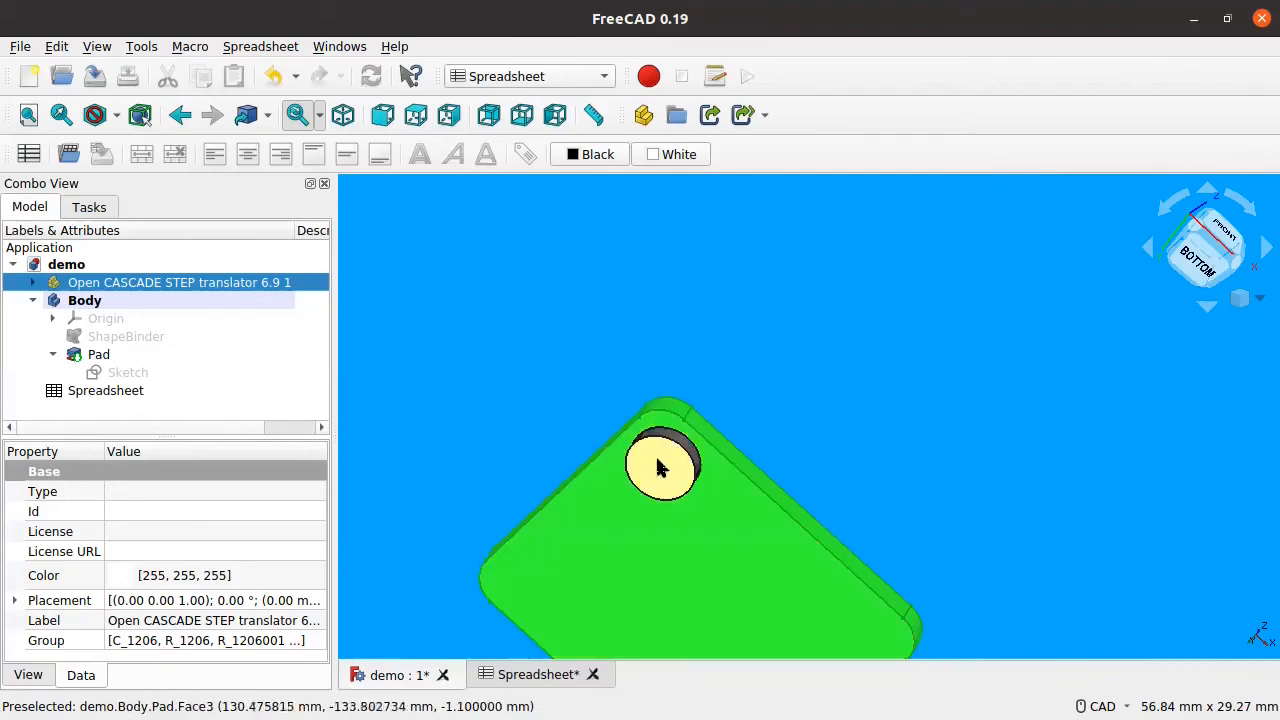
scroll(661, 466, "up", 3)
scroll(661, 466, "down", 2)
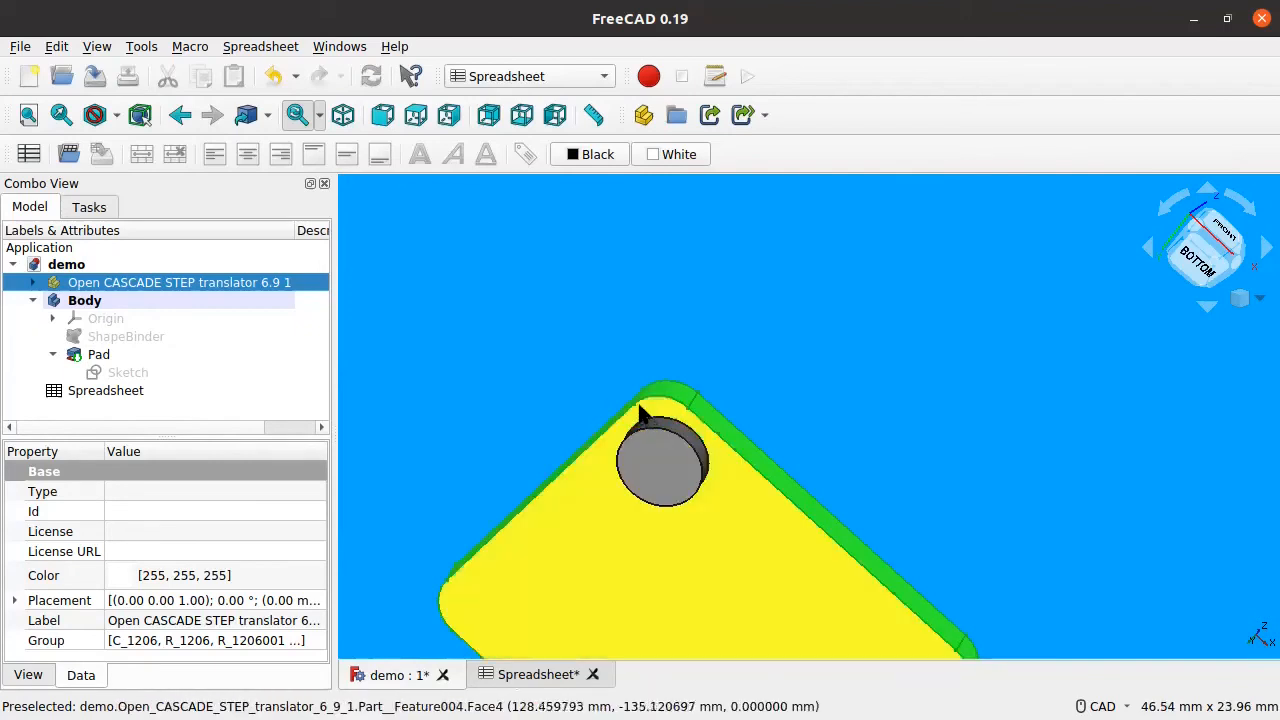
left_click(669, 504)
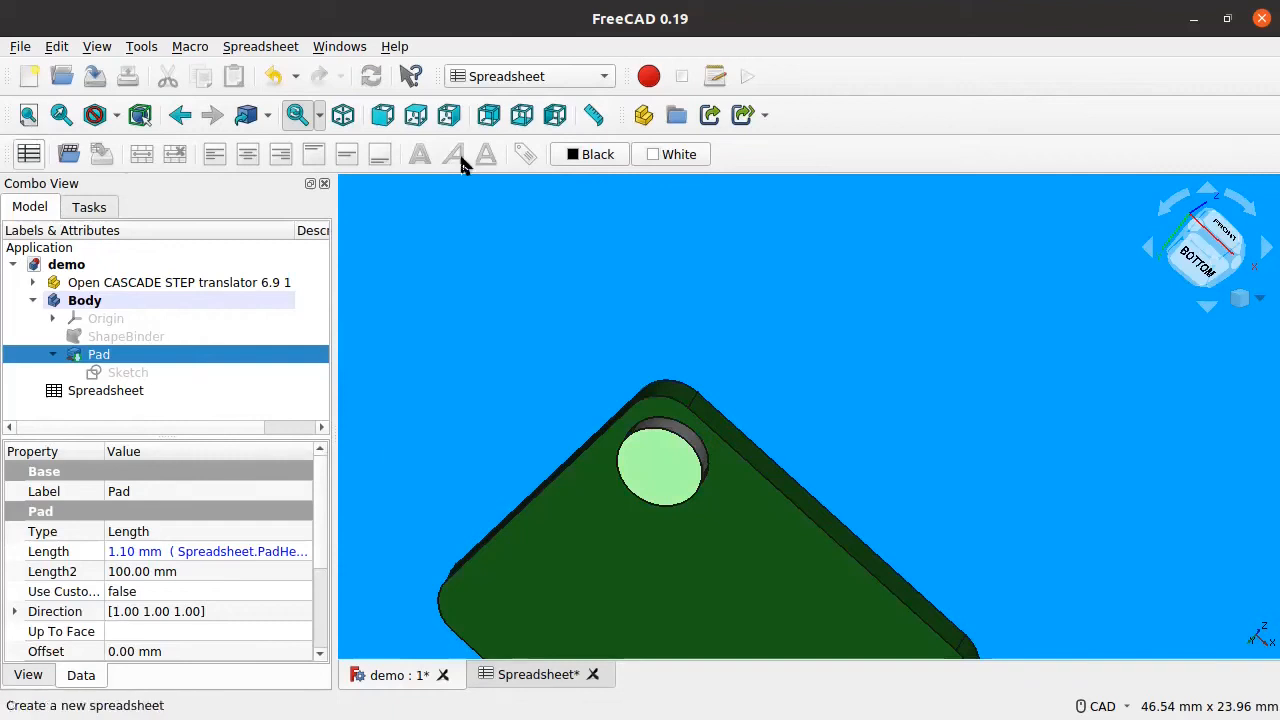
Step: Choose Part Design from the workbench dropdown
left_click(488, 83)
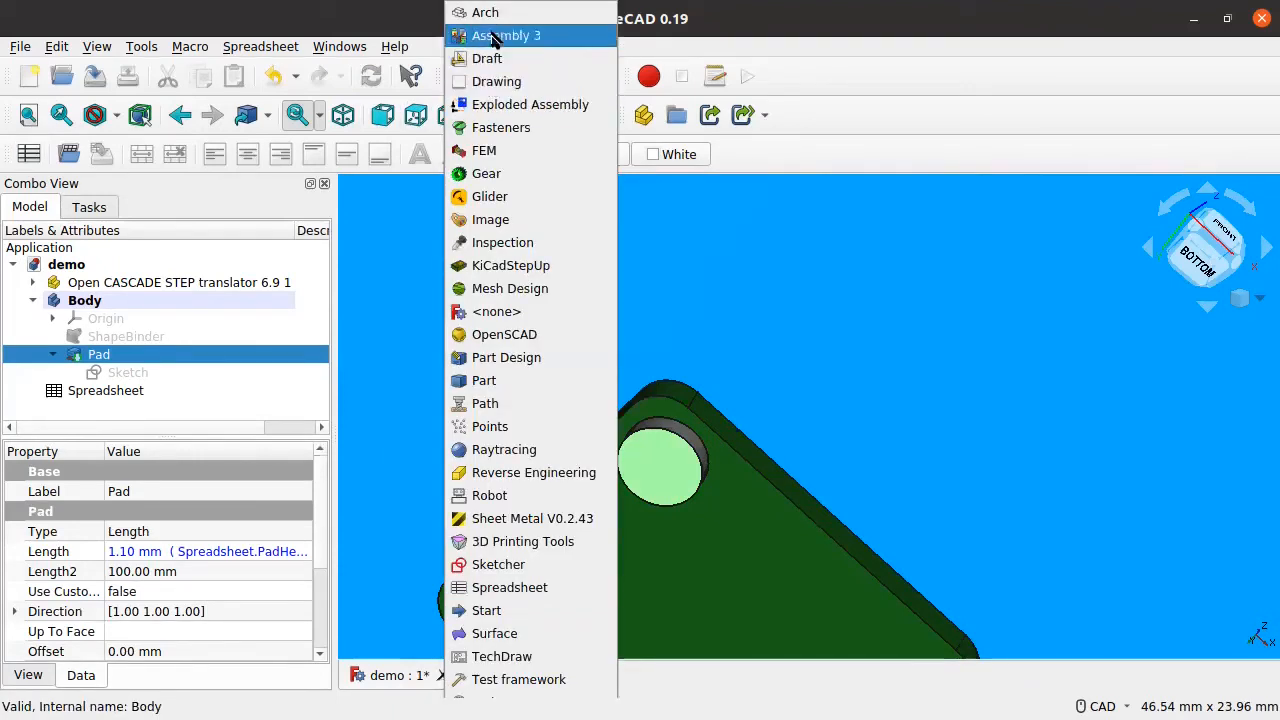
left_click(512, 357)
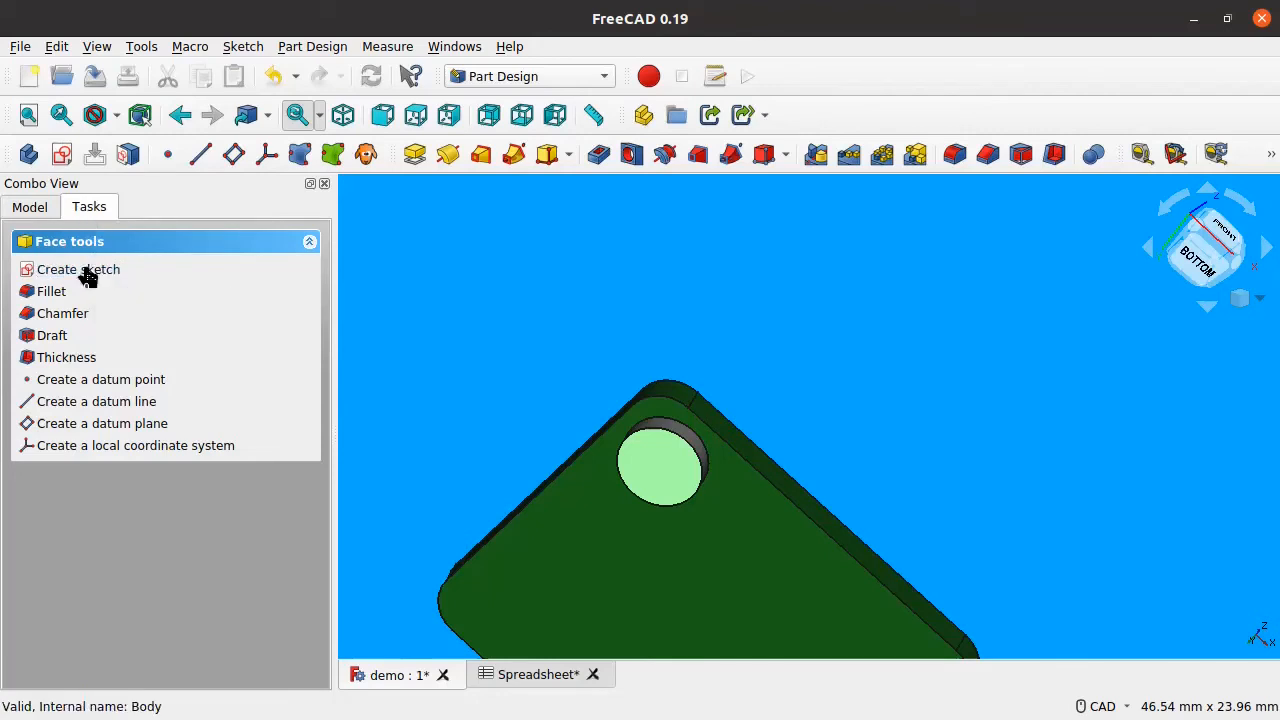
Step: Create a new sketch on the pad disc and zoom and pan to centre it
left_click(52, 208)
left_click(60, 158)
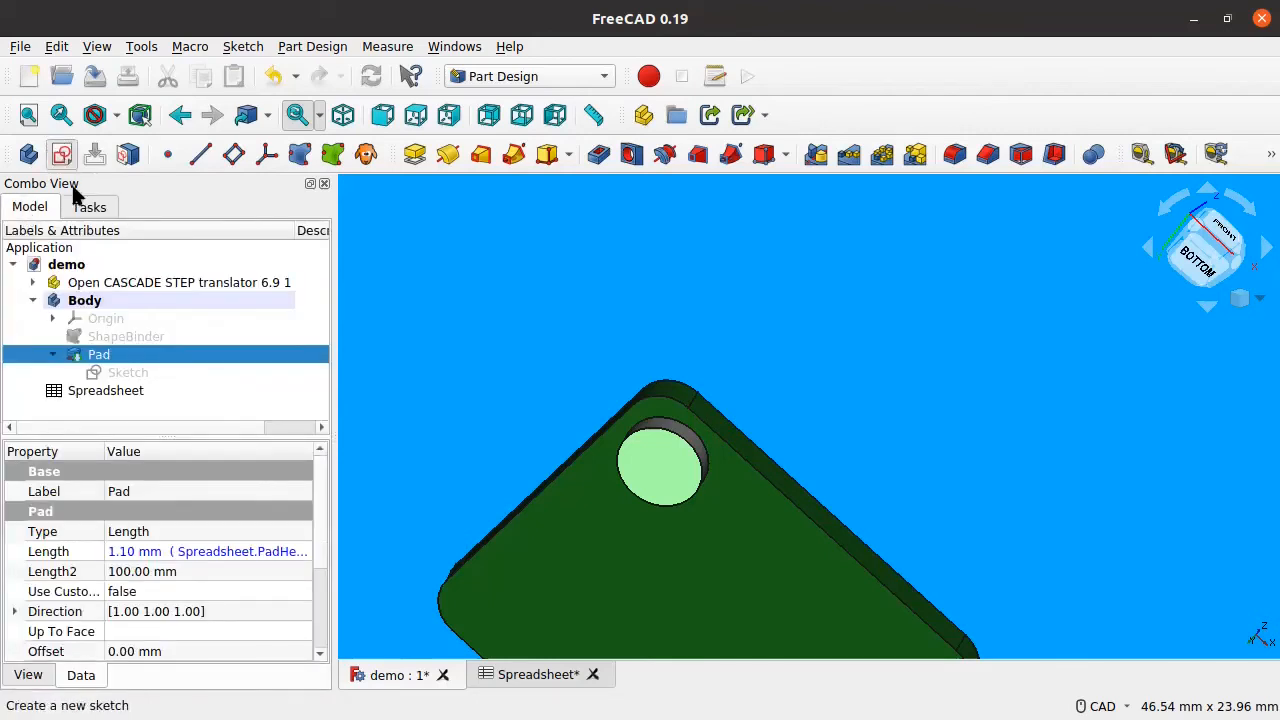
scroll(728, 526, "up", 5)
middle_click_drag(769, 444, 662, 462)
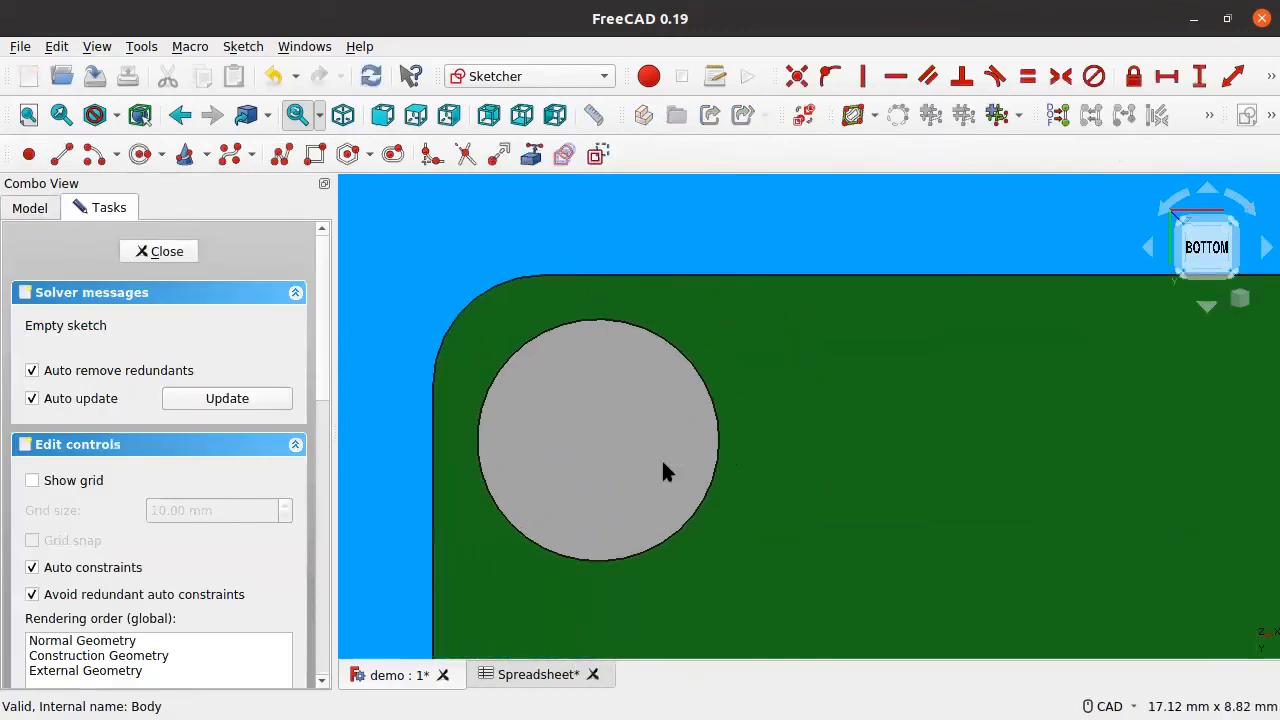
Step: Link the pad's circular edge into the sketch as external geometry and view the sketch face-on
left_click(528, 158)
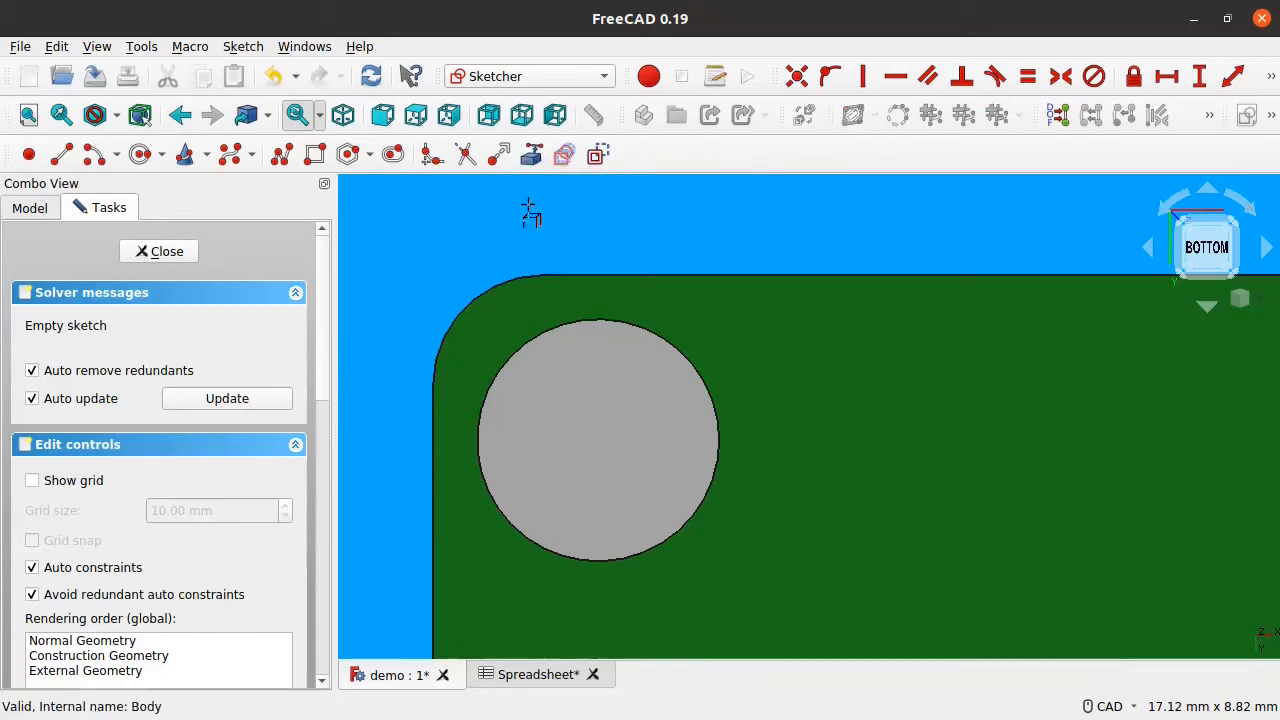
left_click(568, 325)
middle_click_drag(434, 366, 573, 394)
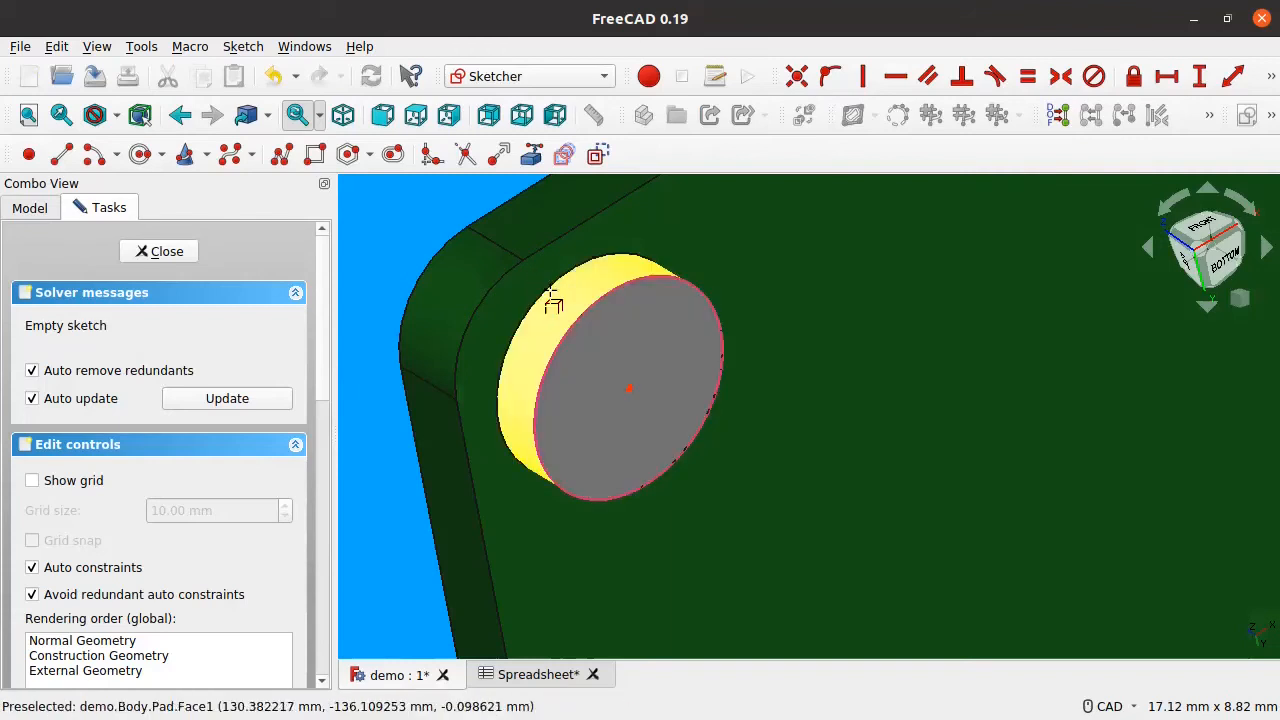
middle_click_drag(671, 404, 608, 361)
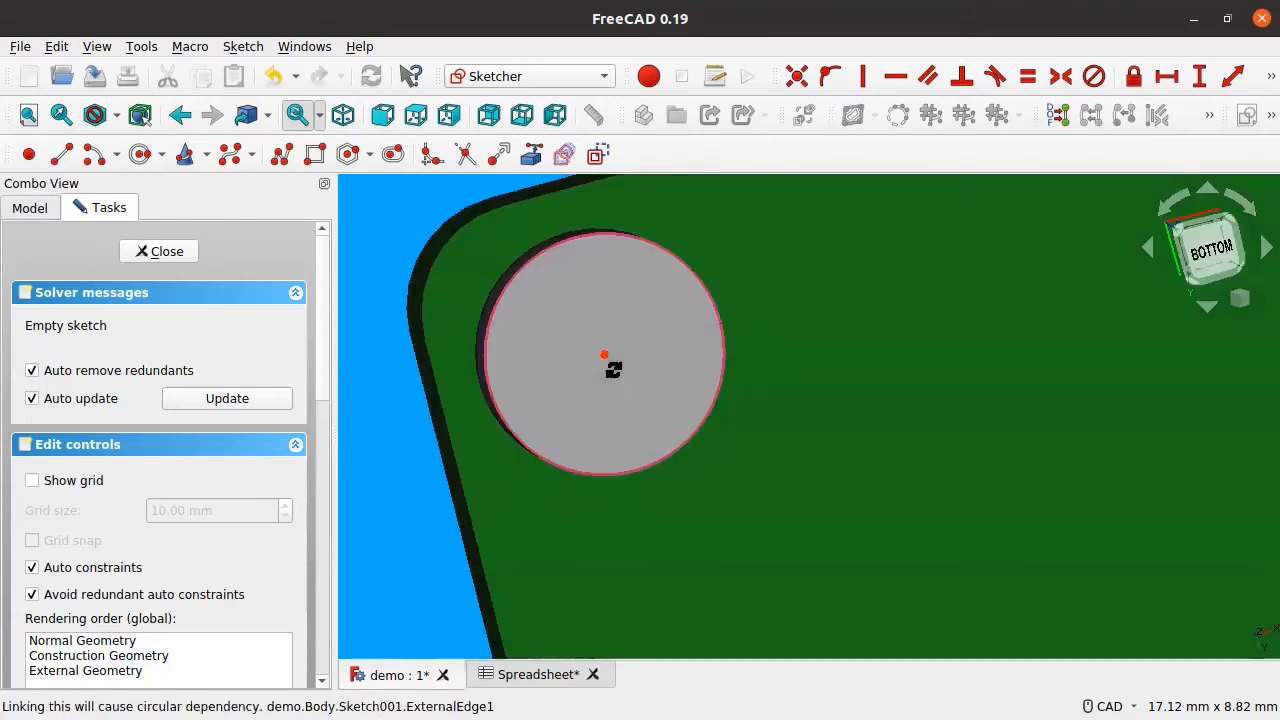
left_click(1213, 262)
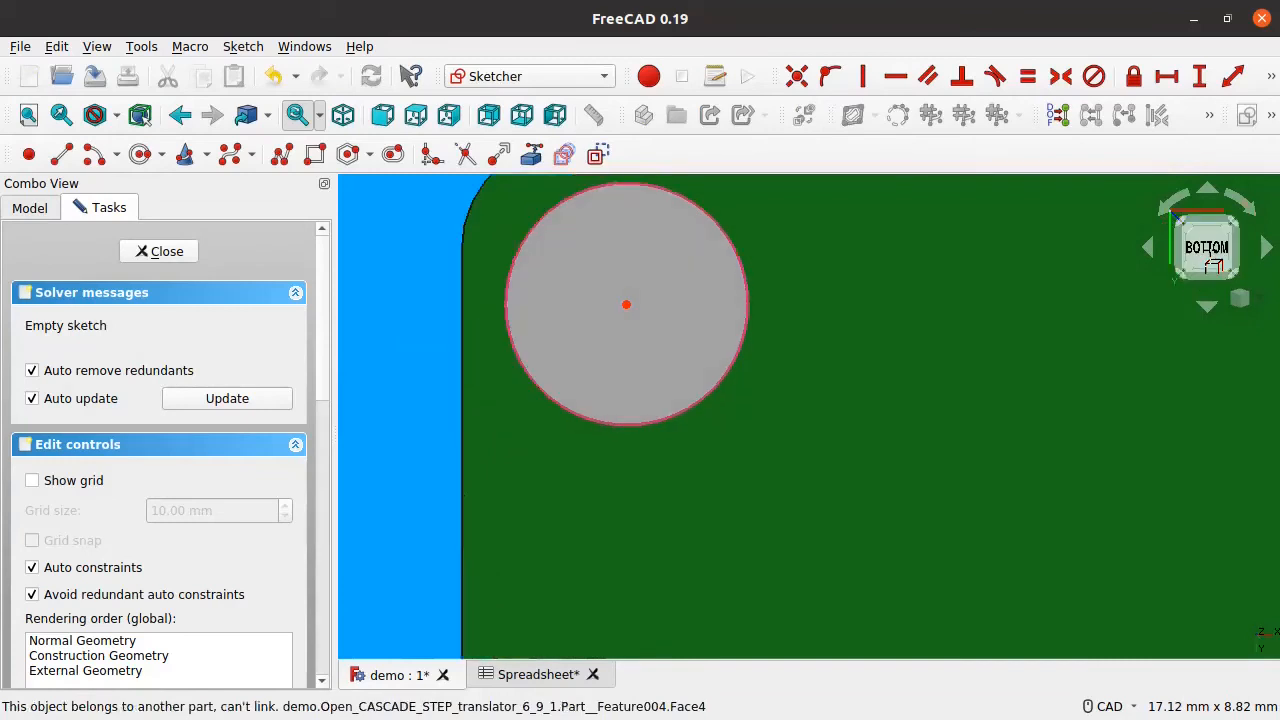
middle_click_drag(583, 334, 677, 411)
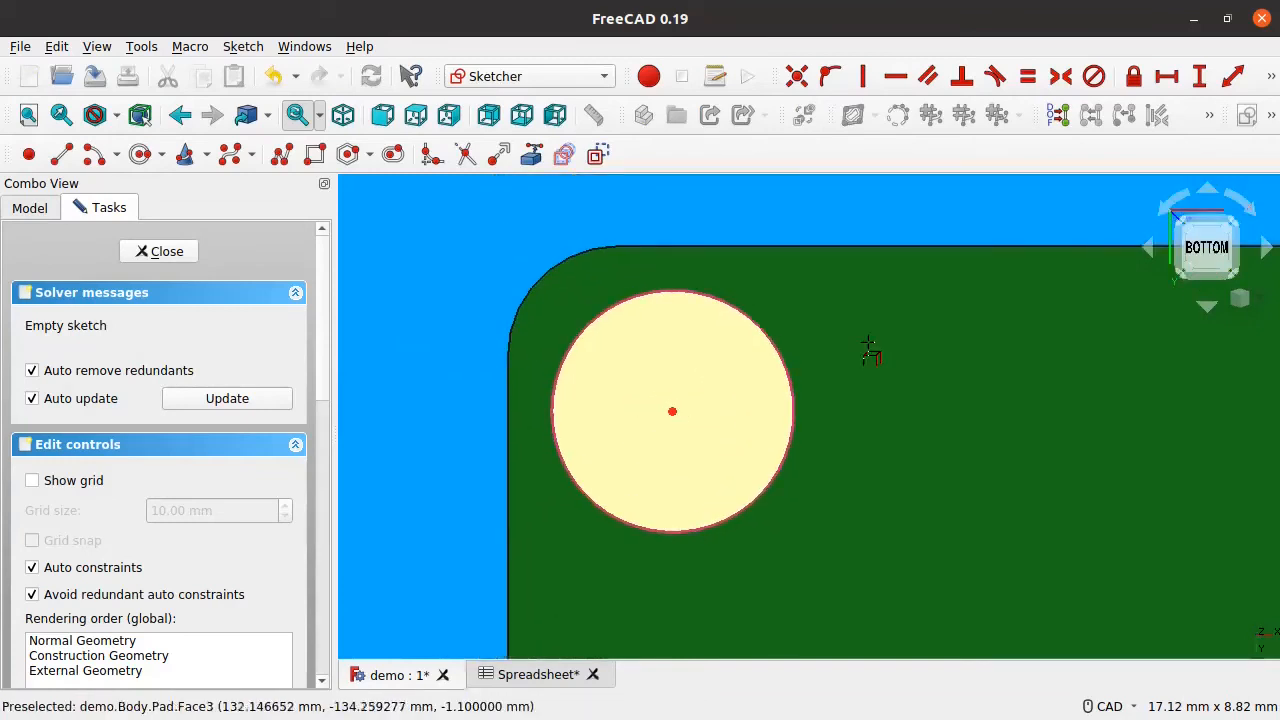
middle_click_drag(583, 334, 691, 352)
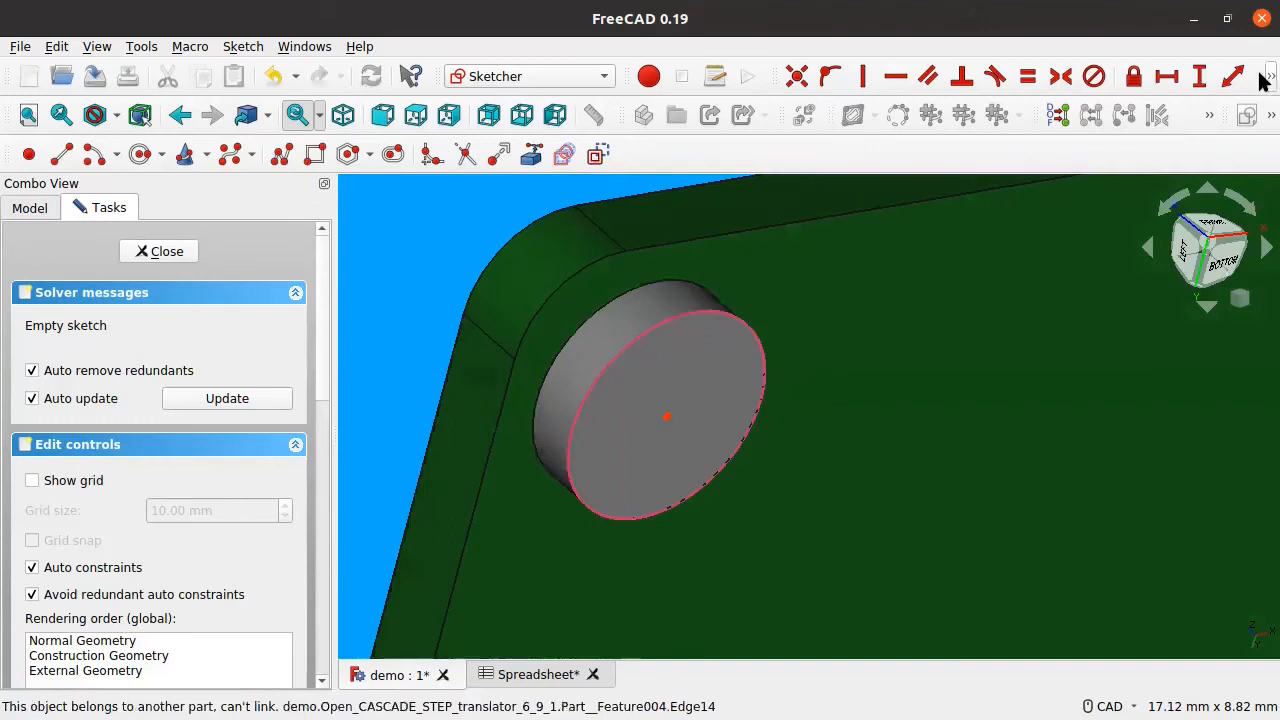
left_click(1270, 115)
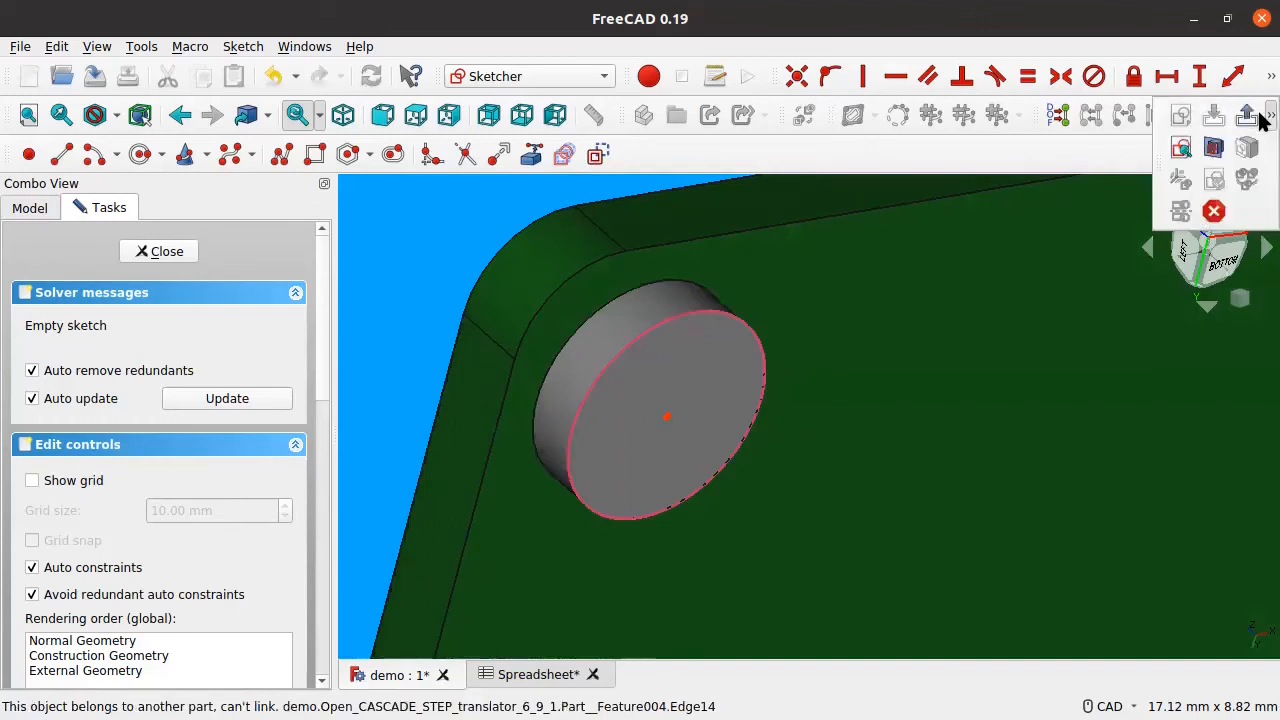
left_click(1181, 148)
middle_click_drag(883, 437, 848, 363)
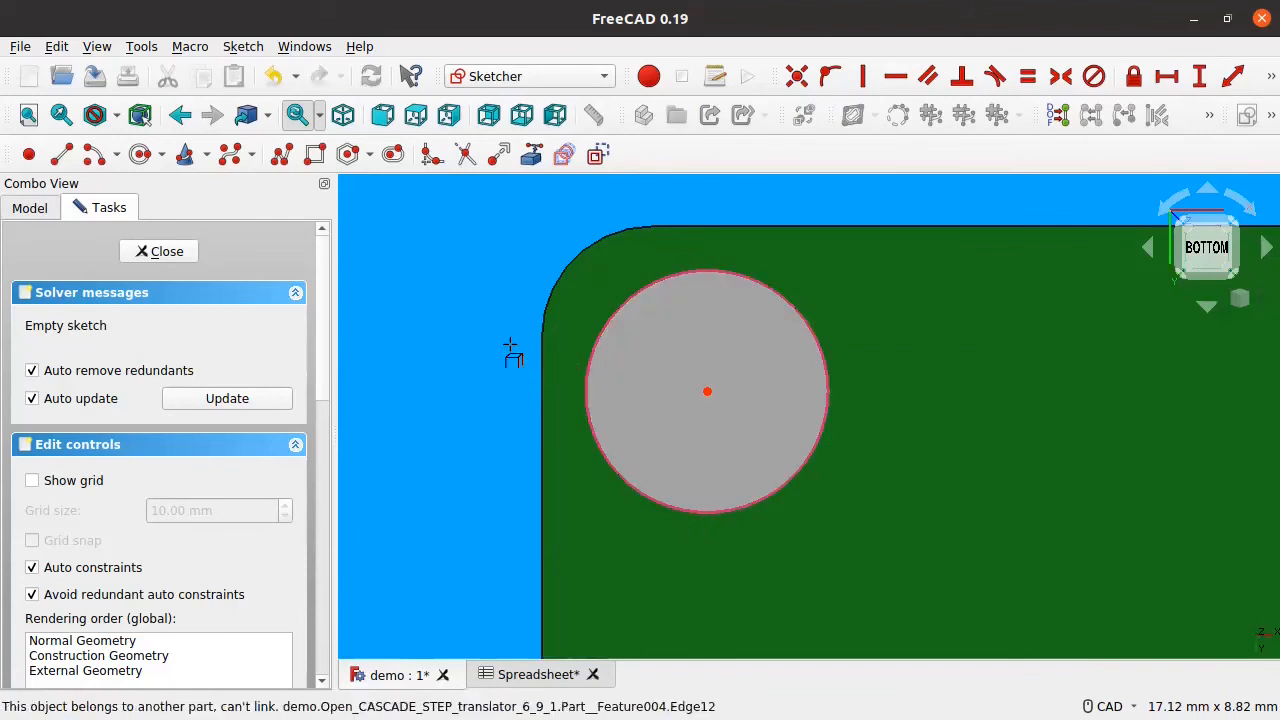
Step: Draw a concentric inner circle on the existing centre, enlarge it, and close the sketch
left_click(141, 155)
left_click(707, 391)
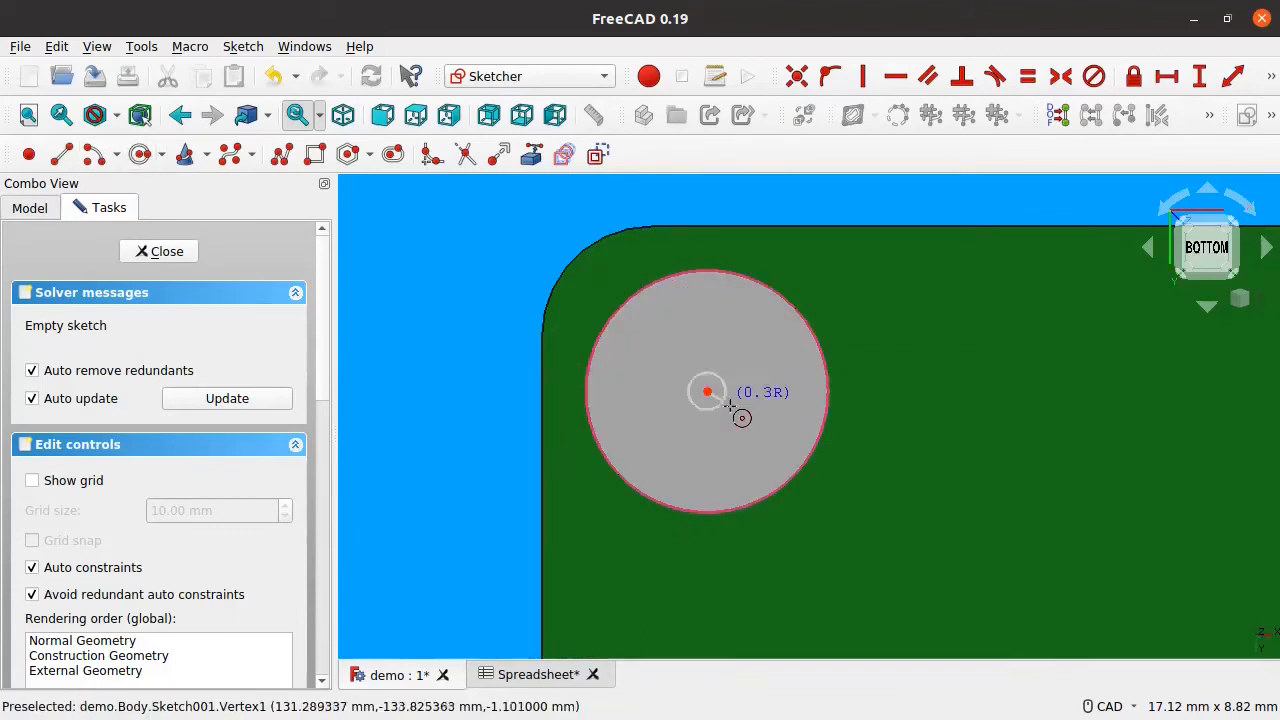
left_click(745, 425)
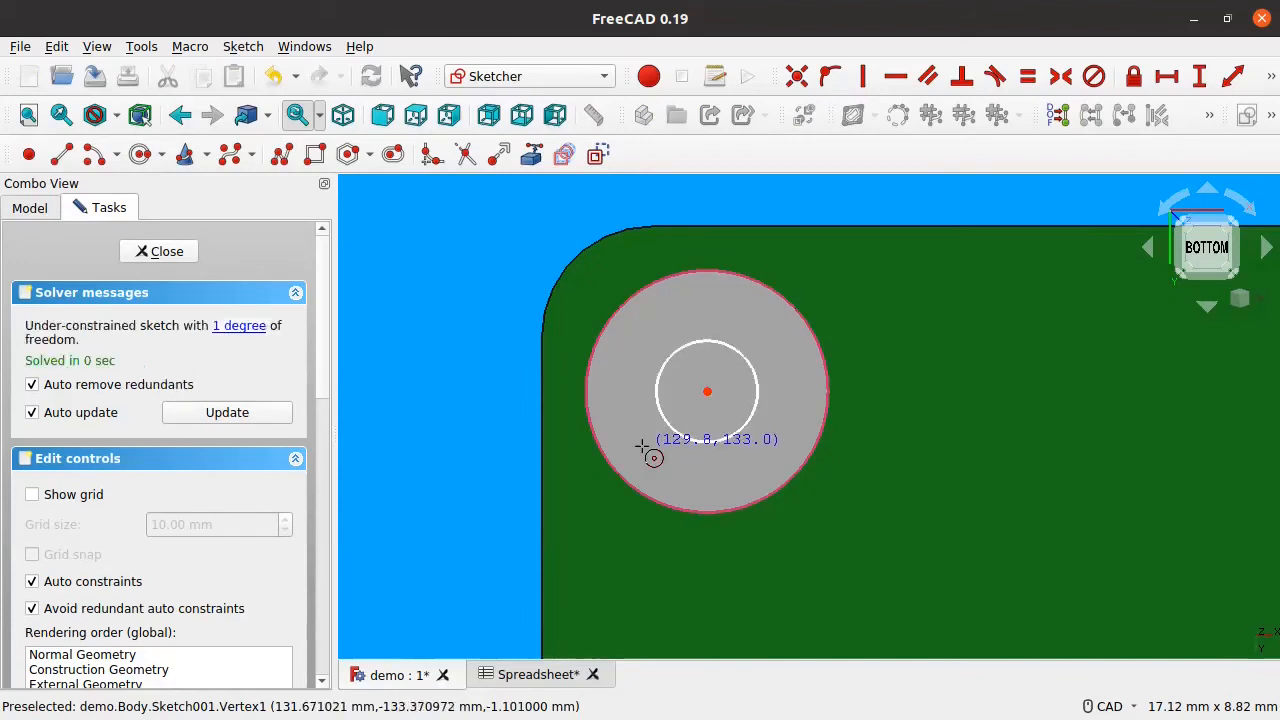
right_click(642, 446)
left_click_drag(665, 405, 646, 434)
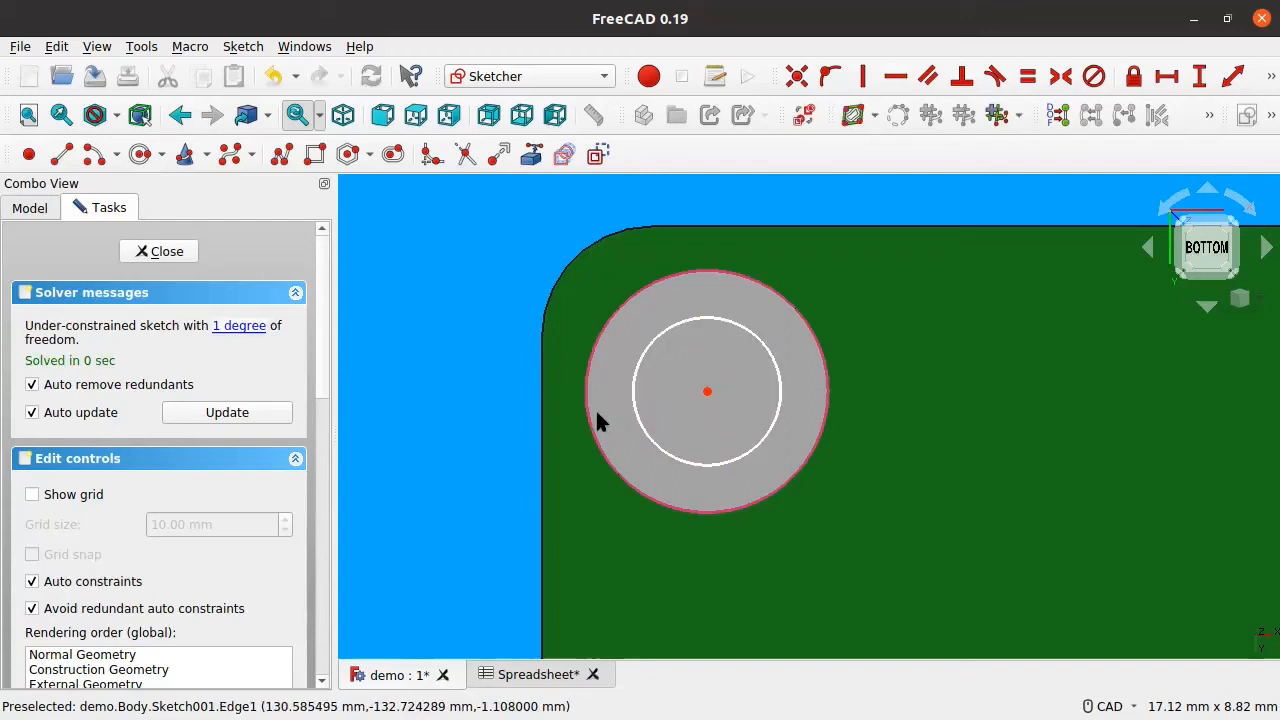
mouse_move(657, 337)
middle_mouse_down()
mouse_move(734, 404)
mouse_move(780, 415)
middle_mouse_up()
mouse_move(503, 335)
middle_mouse_down()
mouse_move(706, 436)
mouse_move(460, 332)
middle_mouse_up()
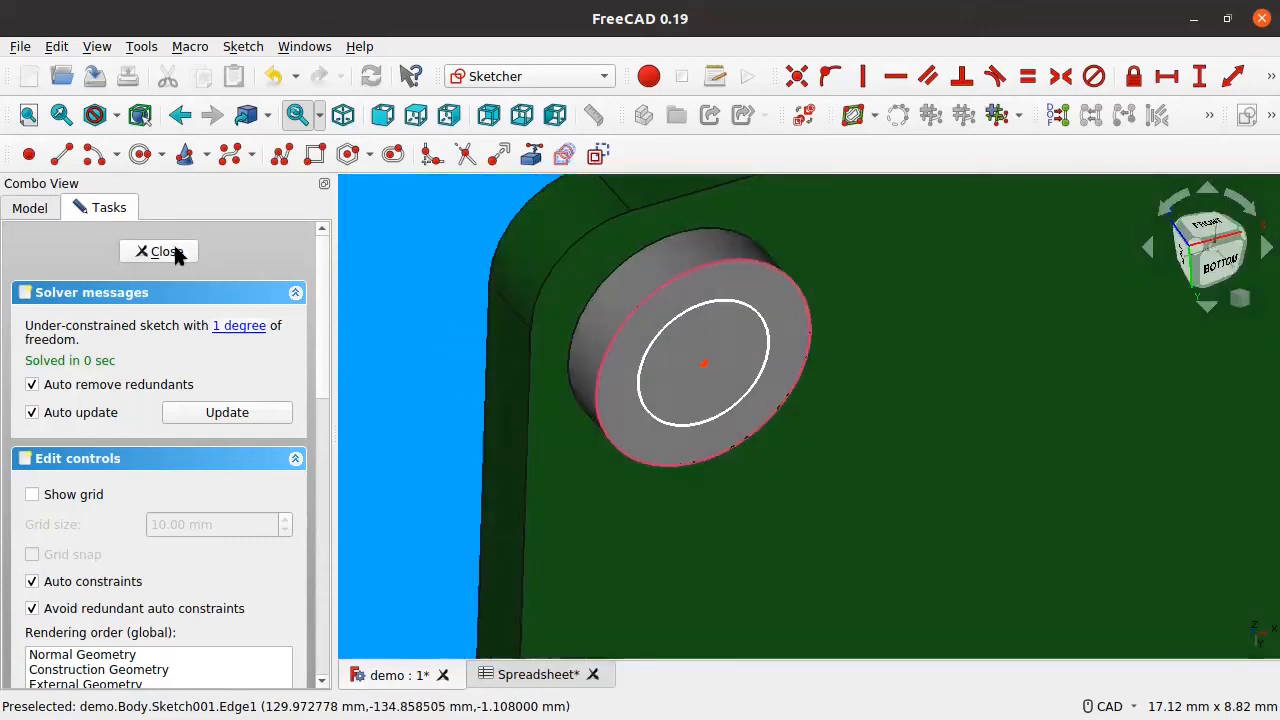
left_click(177, 256)
left_click(165, 283)
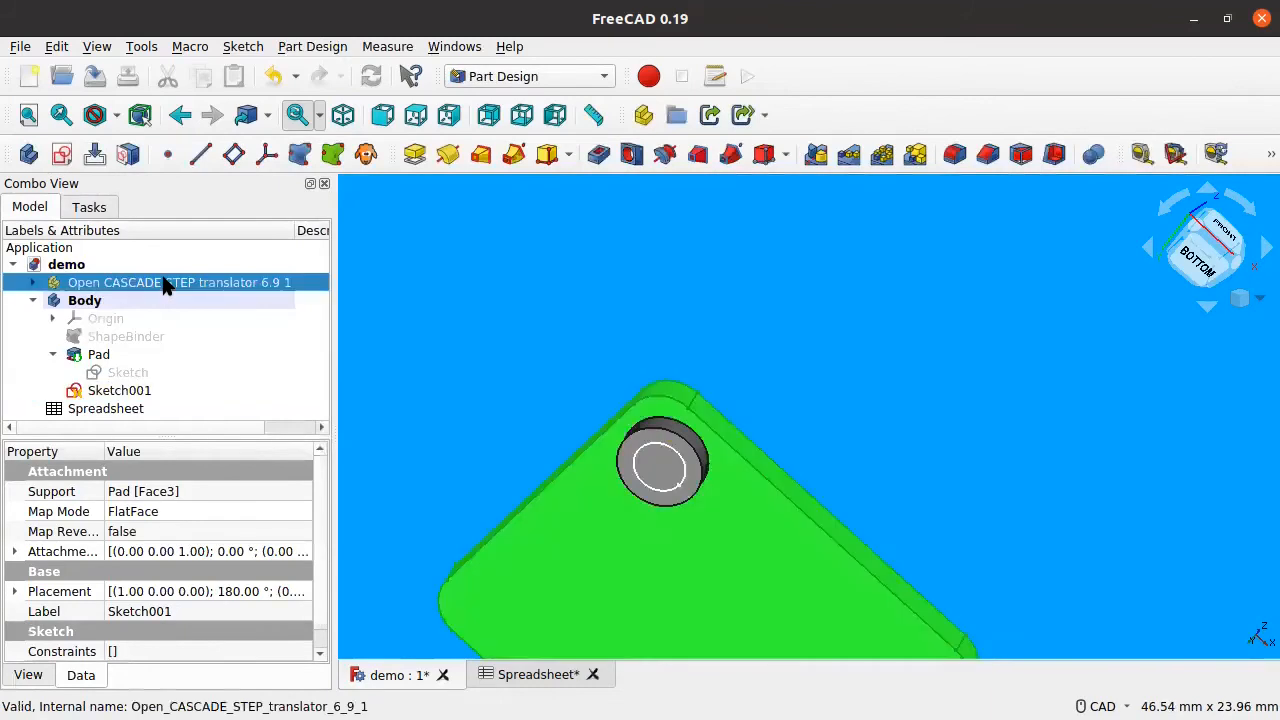
Step: Hide the STEP board, show the ShapeBinder plate, and reopen Sketch001
key("space")
mouse_move(594, 400)
middle_mouse_down()
mouse_move(834, 423)
mouse_move(769, 552)
mouse_move(809, 478)
mouse_move(794, 486)
middle_mouse_up()
left_click(143, 336)
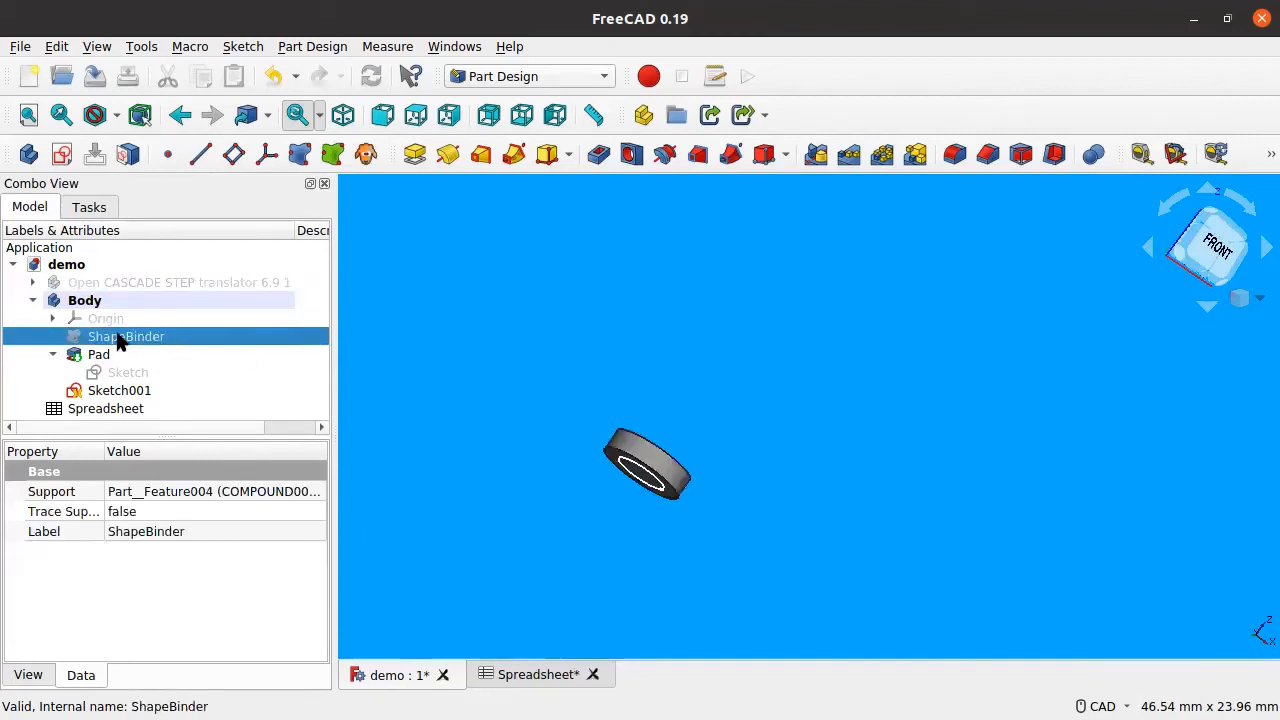
key("space")
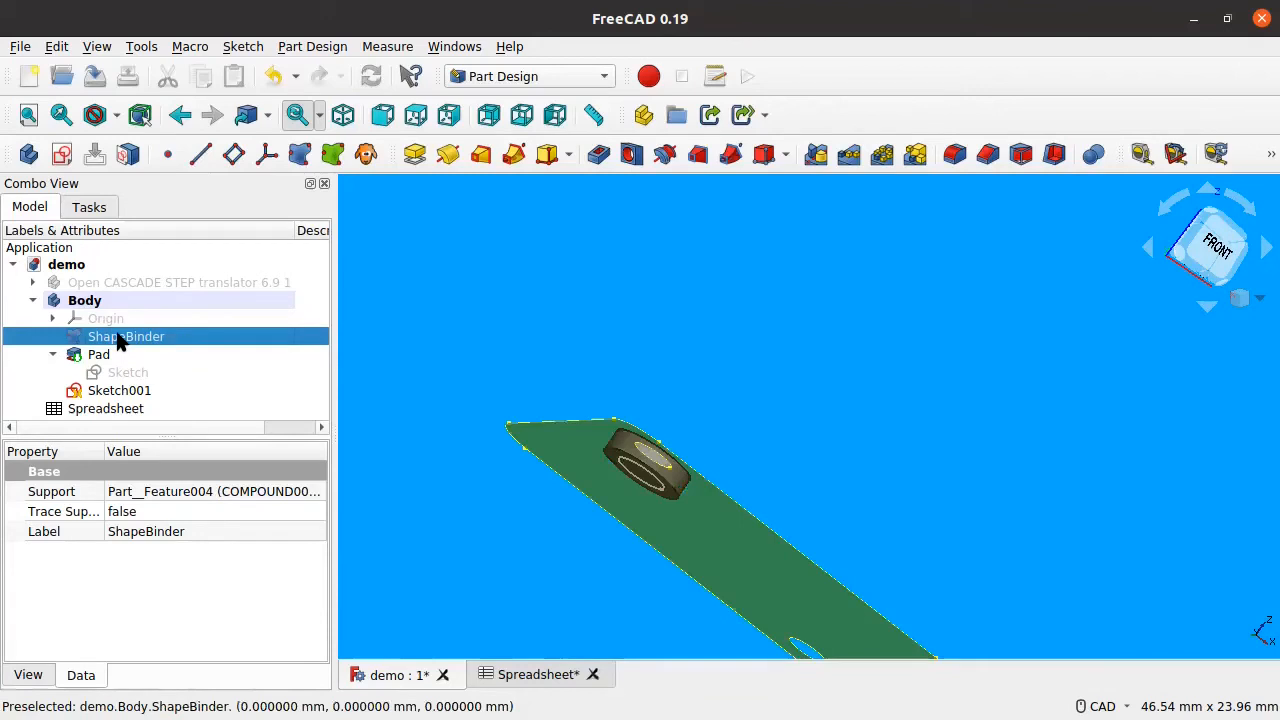
middle_click_drag(851, 457, 734, 511)
scroll(687, 322, "up", 5)
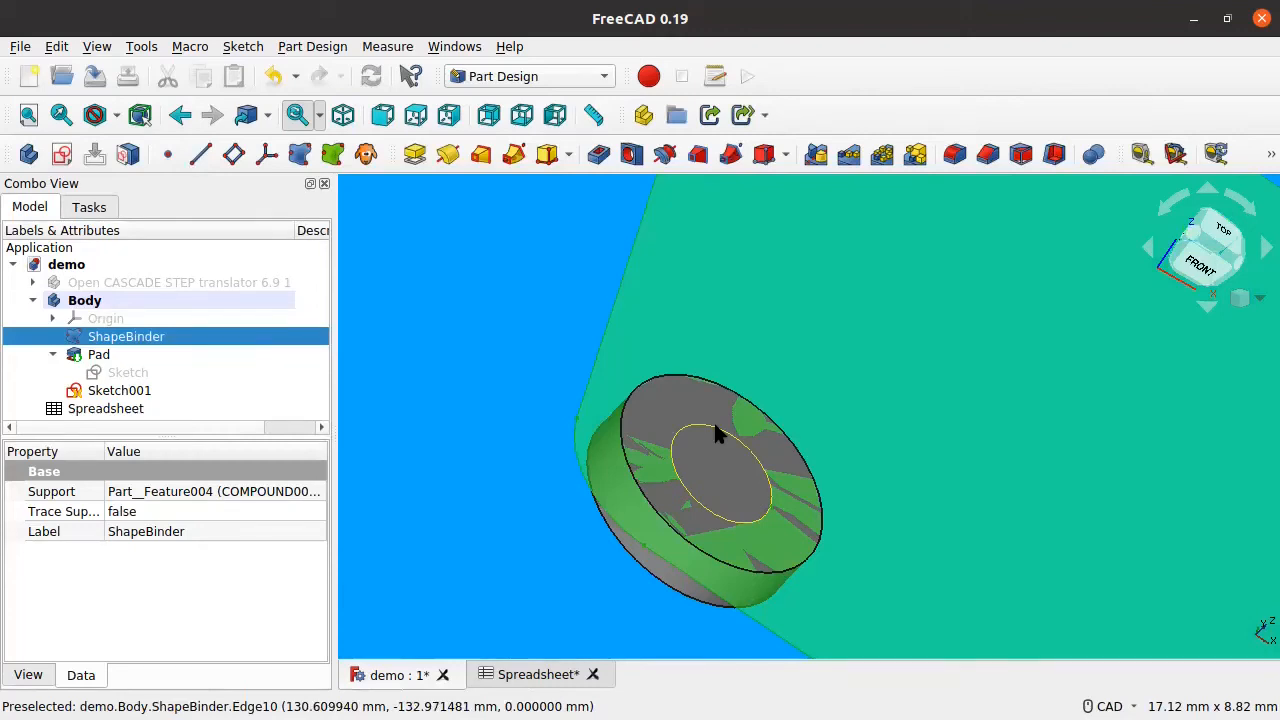
double_click(120, 391)
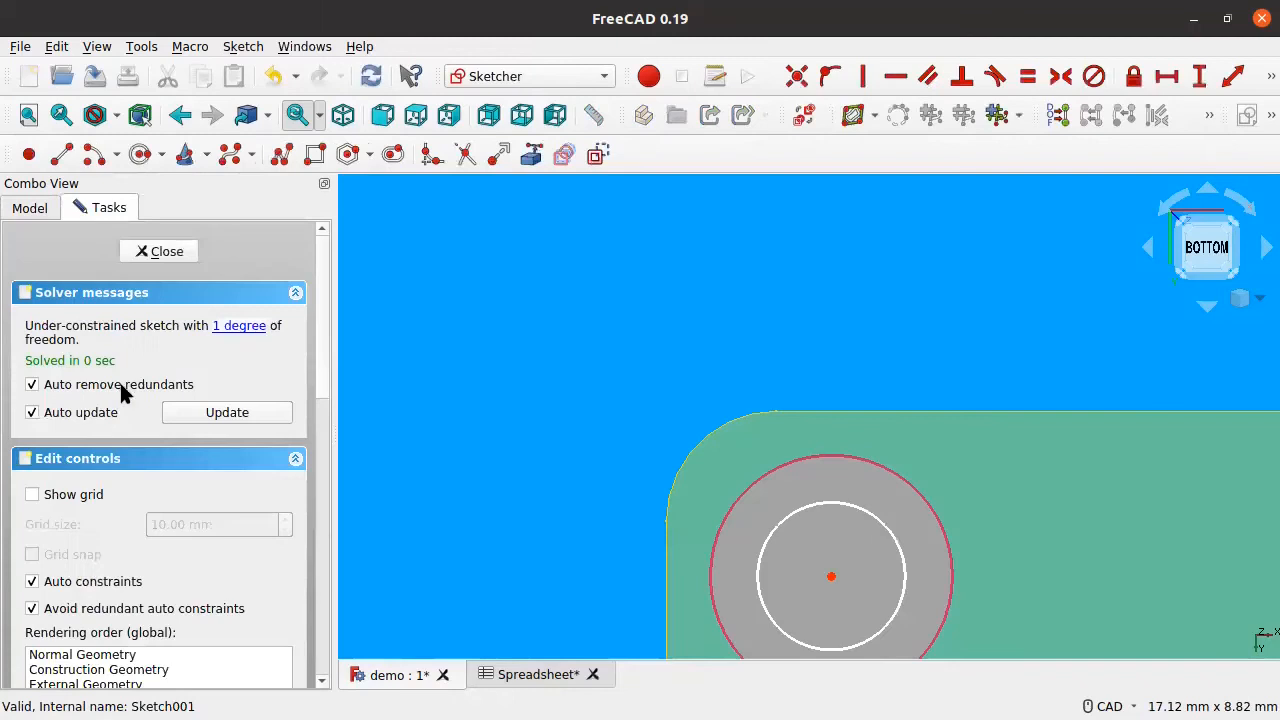
Step: Try referencing the boss's top face and edge as external geometry in Sketch001
scroll(901, 452, "down", 4)
middle_click_drag(894, 397, 857, 573)
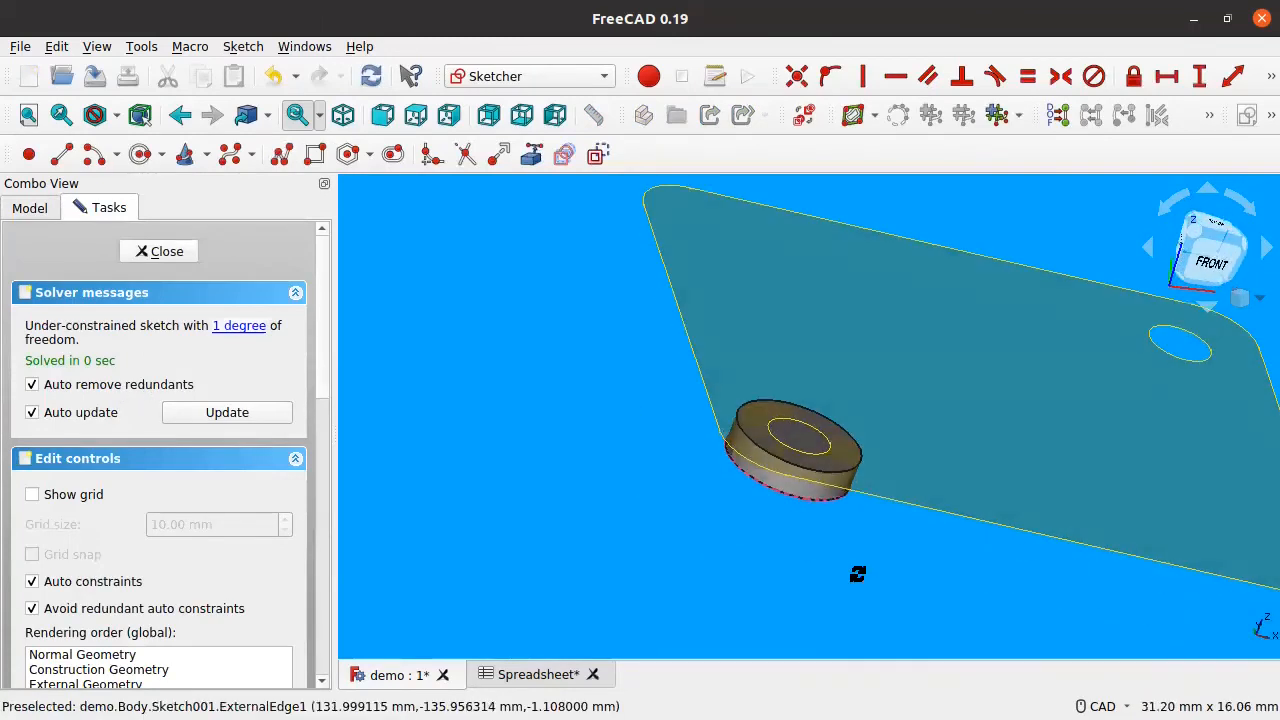
left_click(531, 154)
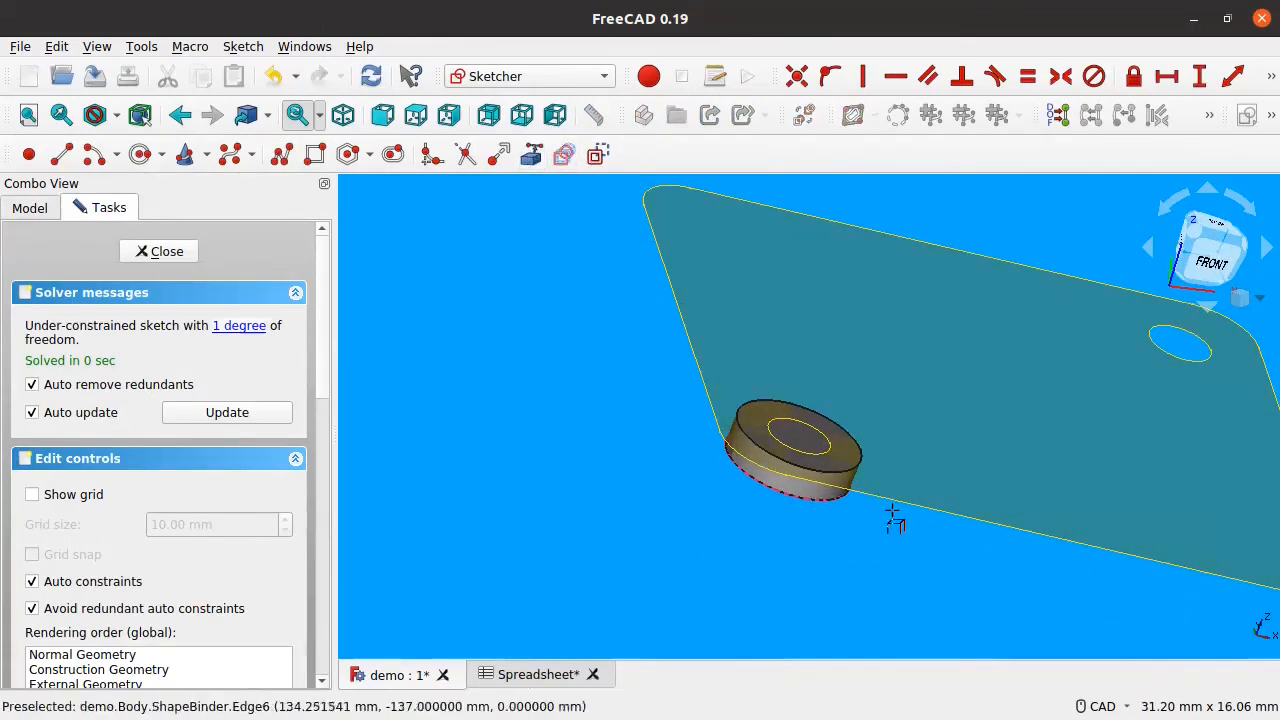
left_click(818, 438)
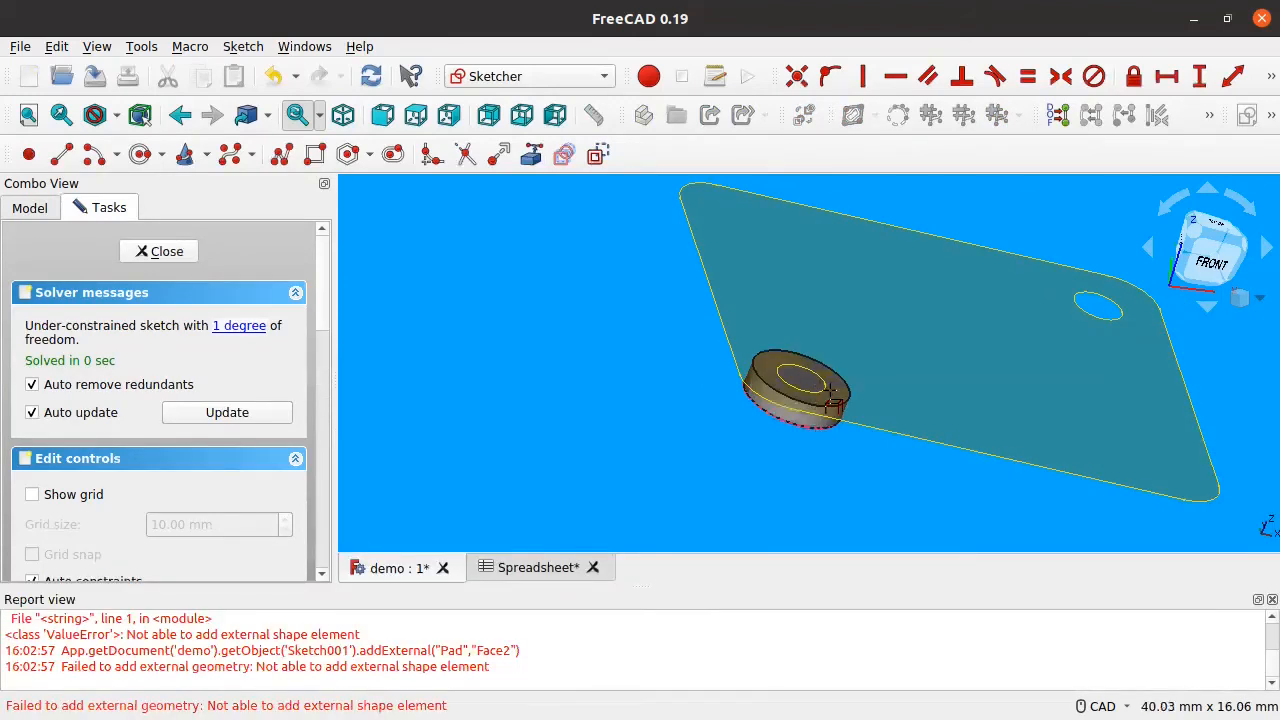
left_click(827, 394)
left_click(820, 397)
Step: Close the sketch, hide the Pad, and select Sketch001 in the tree
middle_click_drag(692, 427, 745, 360)
left_click(160, 252)
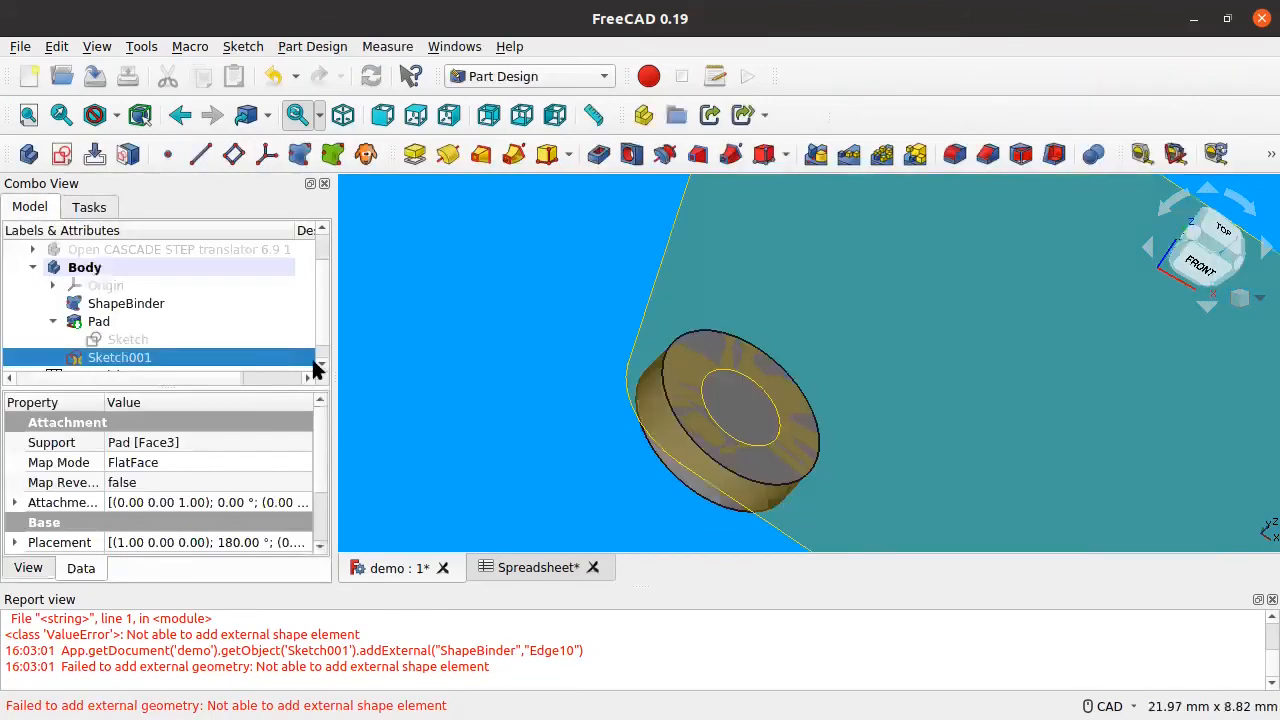
left_click(84, 322)
key("space")
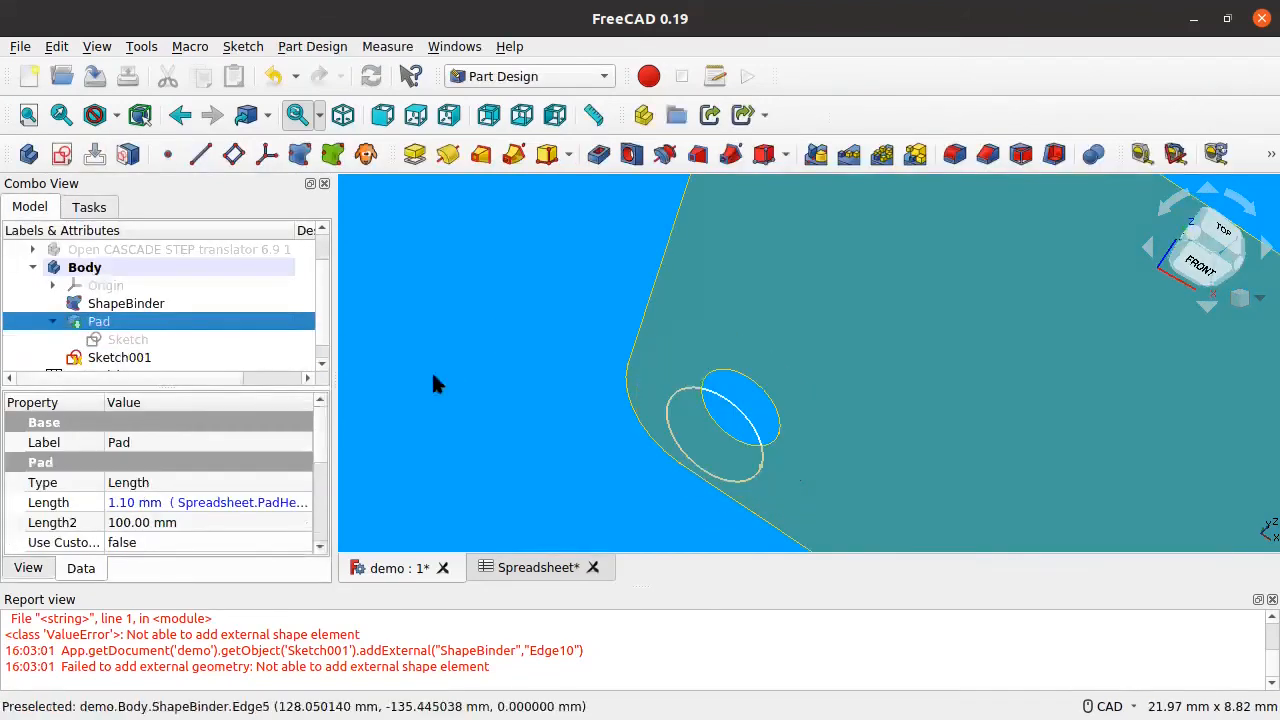
left_click(115, 362)
Step: Reopen Sketch001 and constrain the two hole circles to be equal
double_click(115, 360)
middle_click_drag(988, 413, 688, 246)
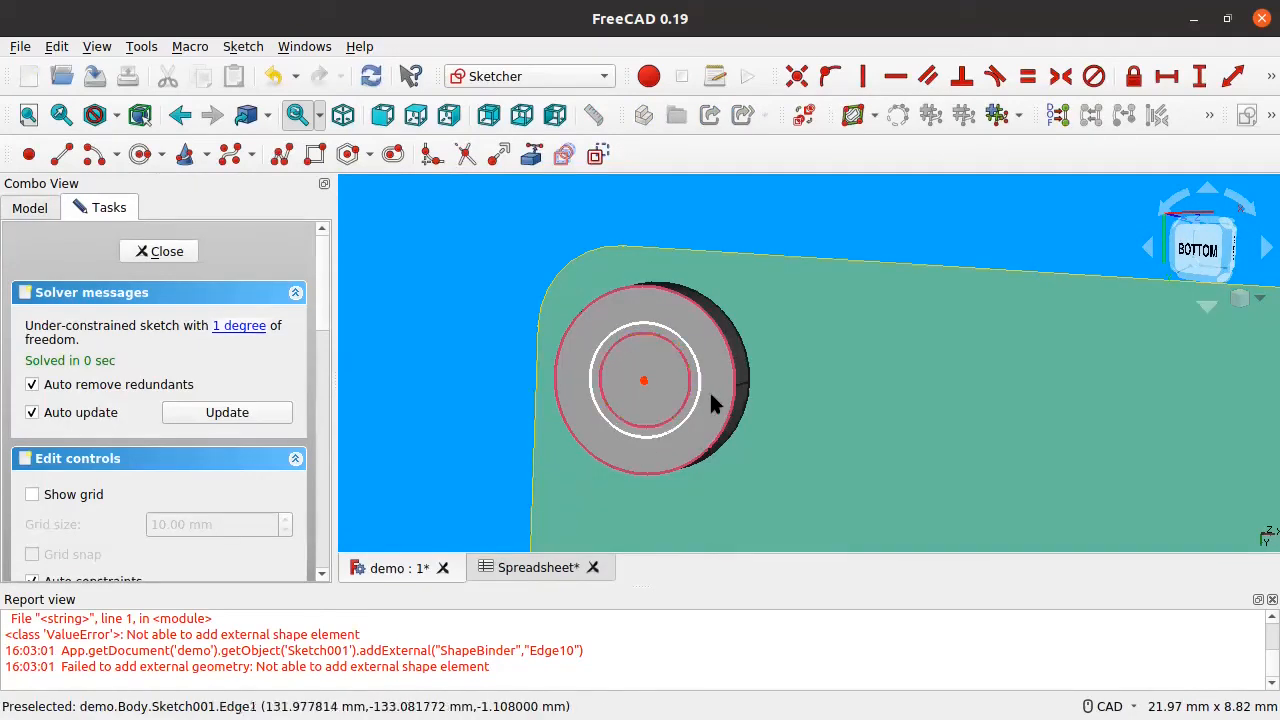
scroll(710, 360, "up", 4)
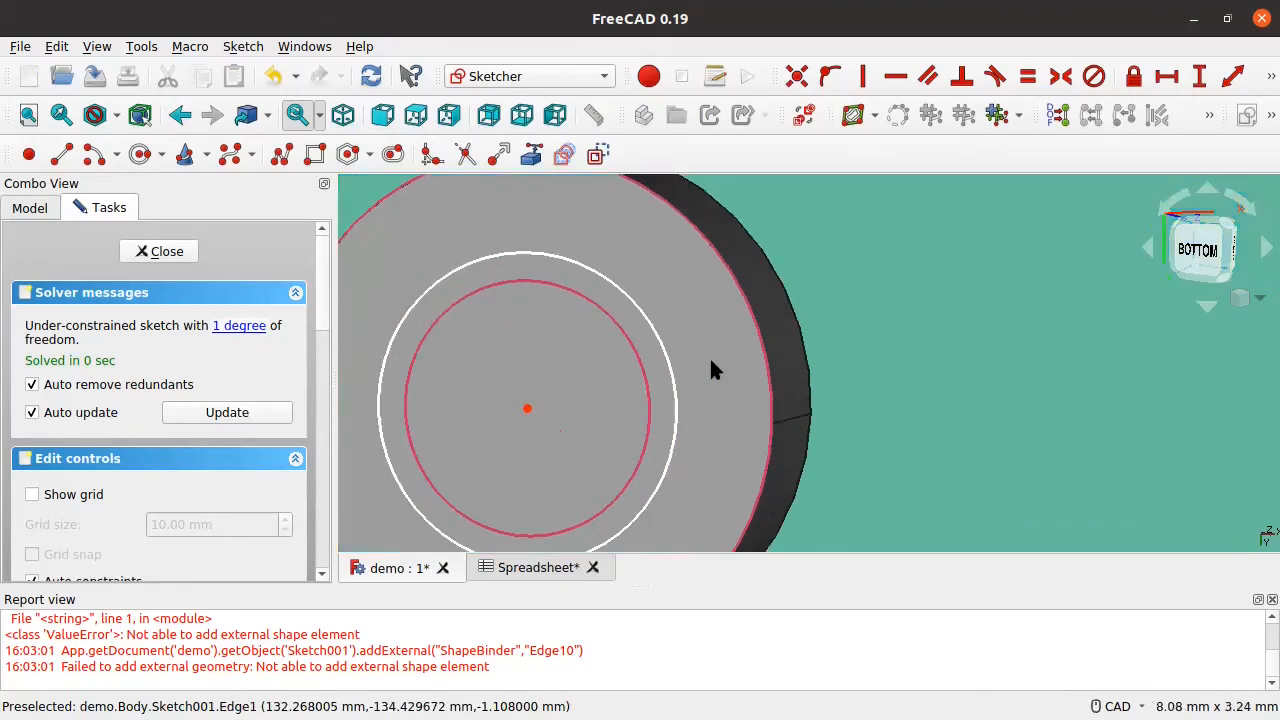
left_click(671, 370)
left_click(645, 378)
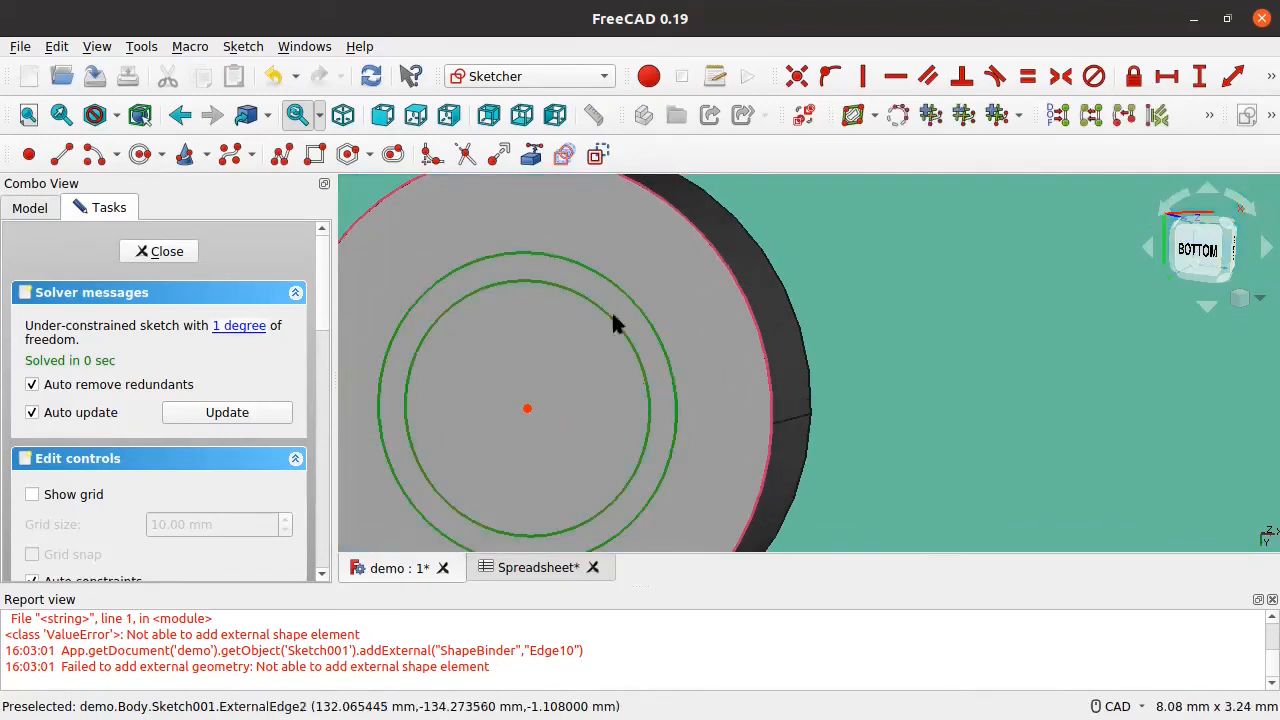
left_click(1027, 76)
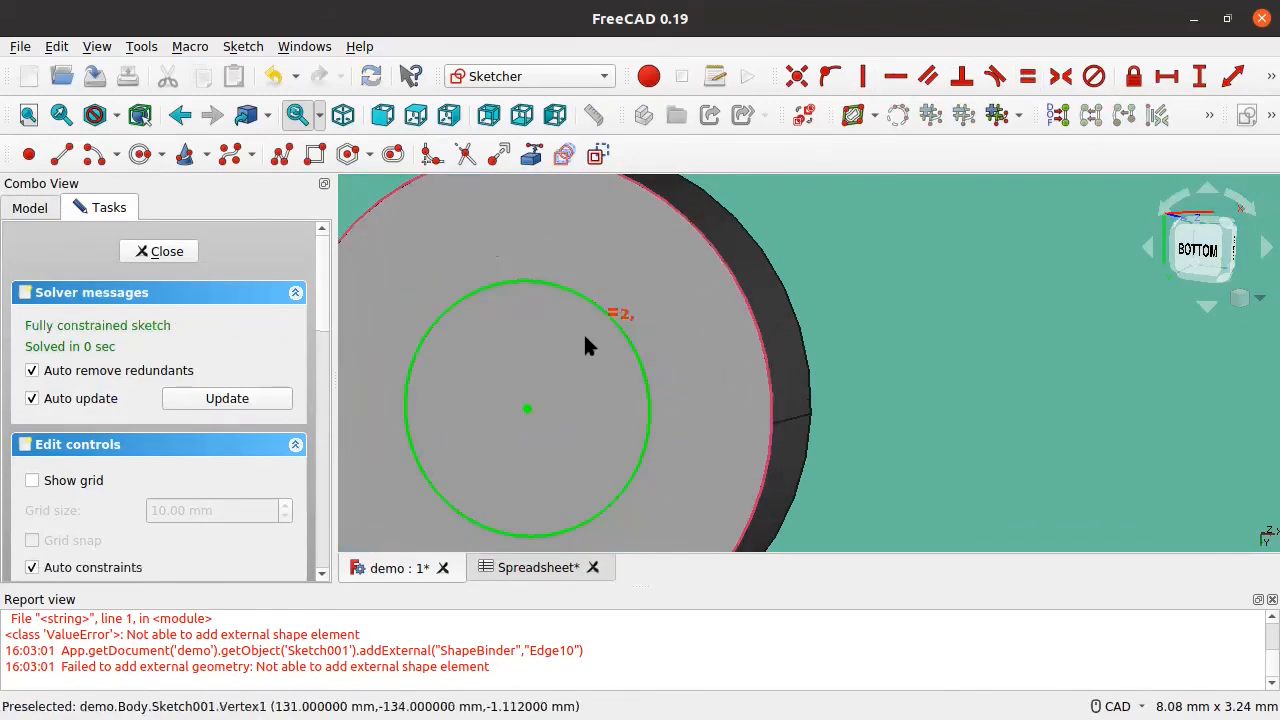
Step: Dismiss the error report, centre the circles in view, and close the sketch
scroll(570, 335, "down", 5)
scroll(587, 330, "up", 3)
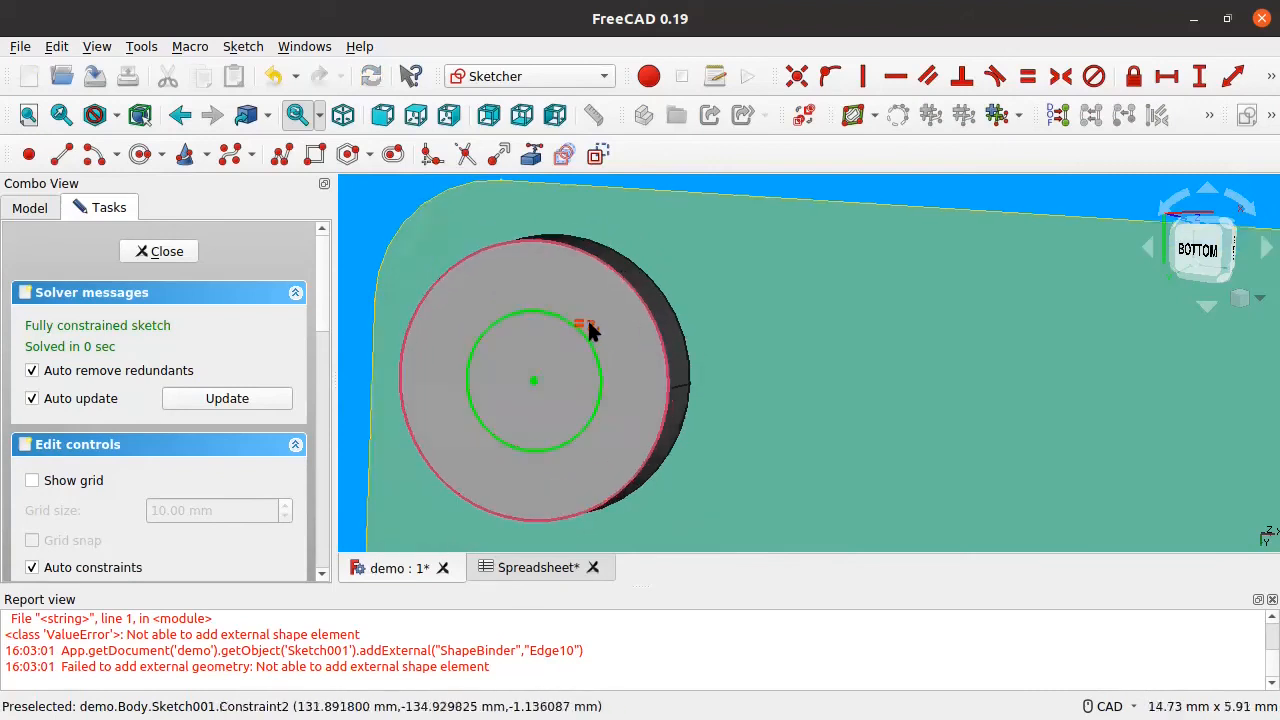
scroll(589, 331, "down", 2)
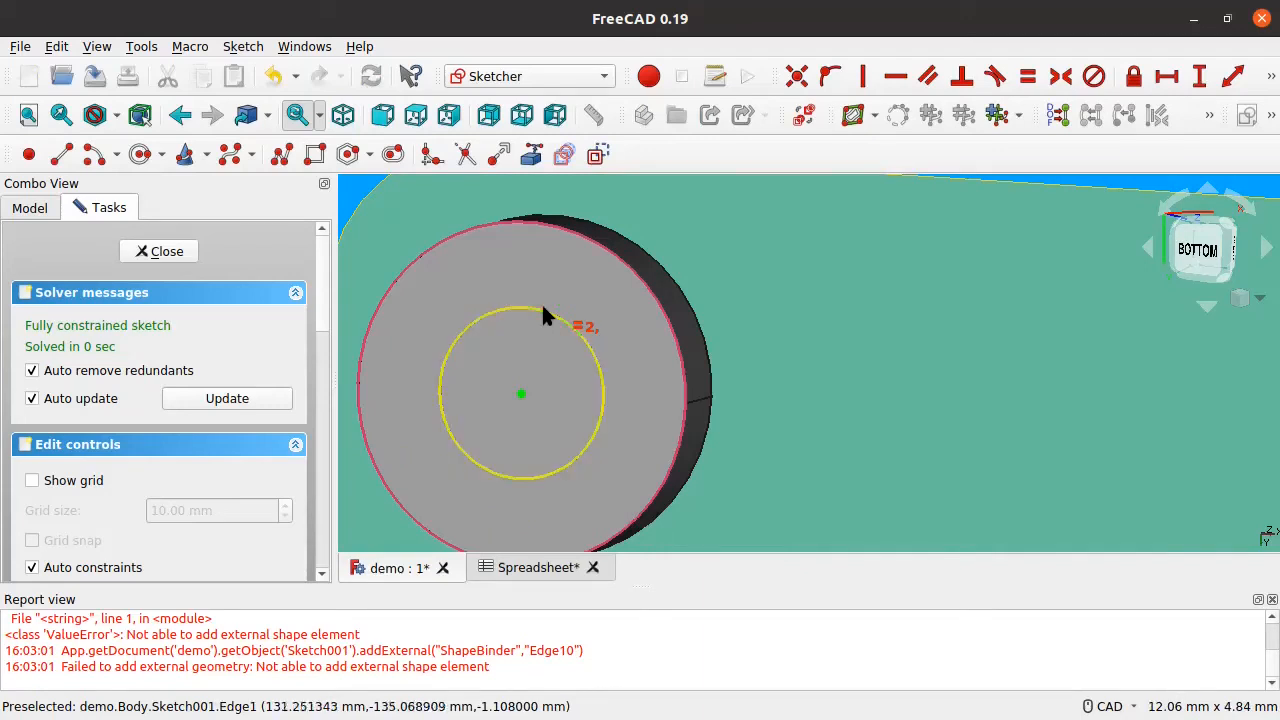
mouse_move(555, 425)
middle_mouse_down()
mouse_move(614, 446)
mouse_move(627, 420)
middle_mouse_up()
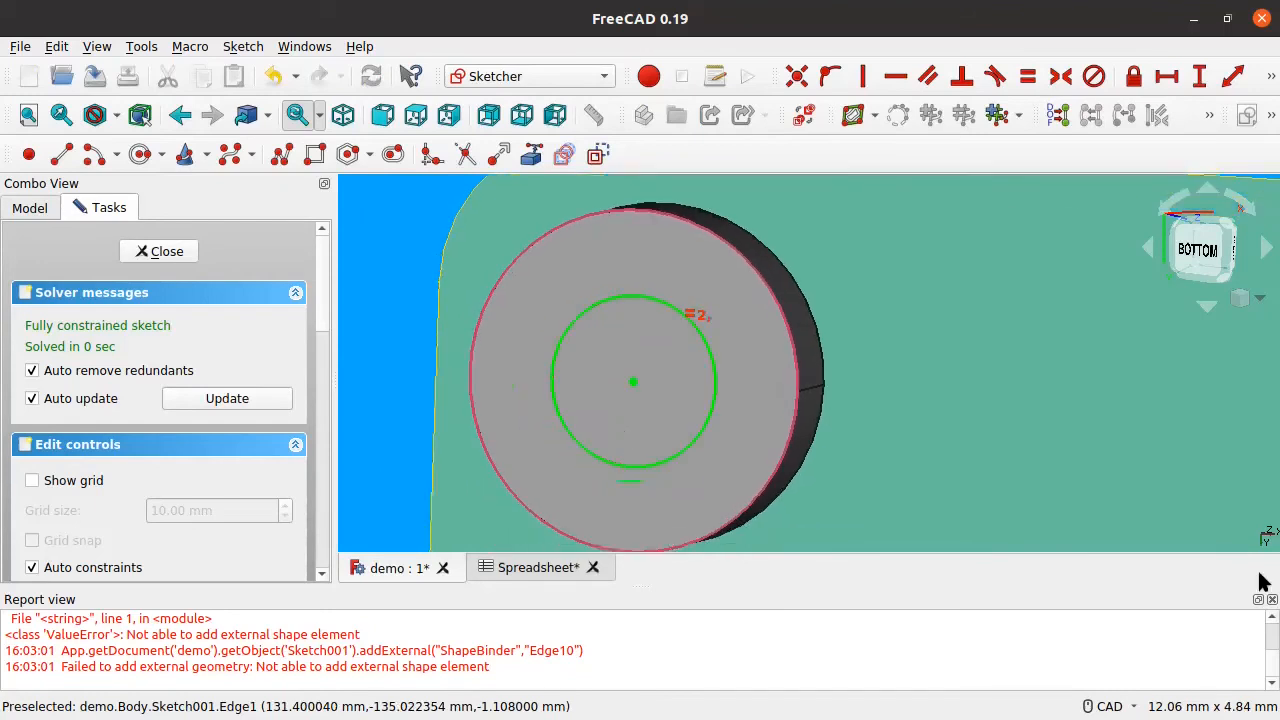
left_click(1271, 600)
mouse_move(514, 423)
middle_mouse_down()
mouse_move(634, 403)
mouse_move(621, 397)
middle_mouse_up()
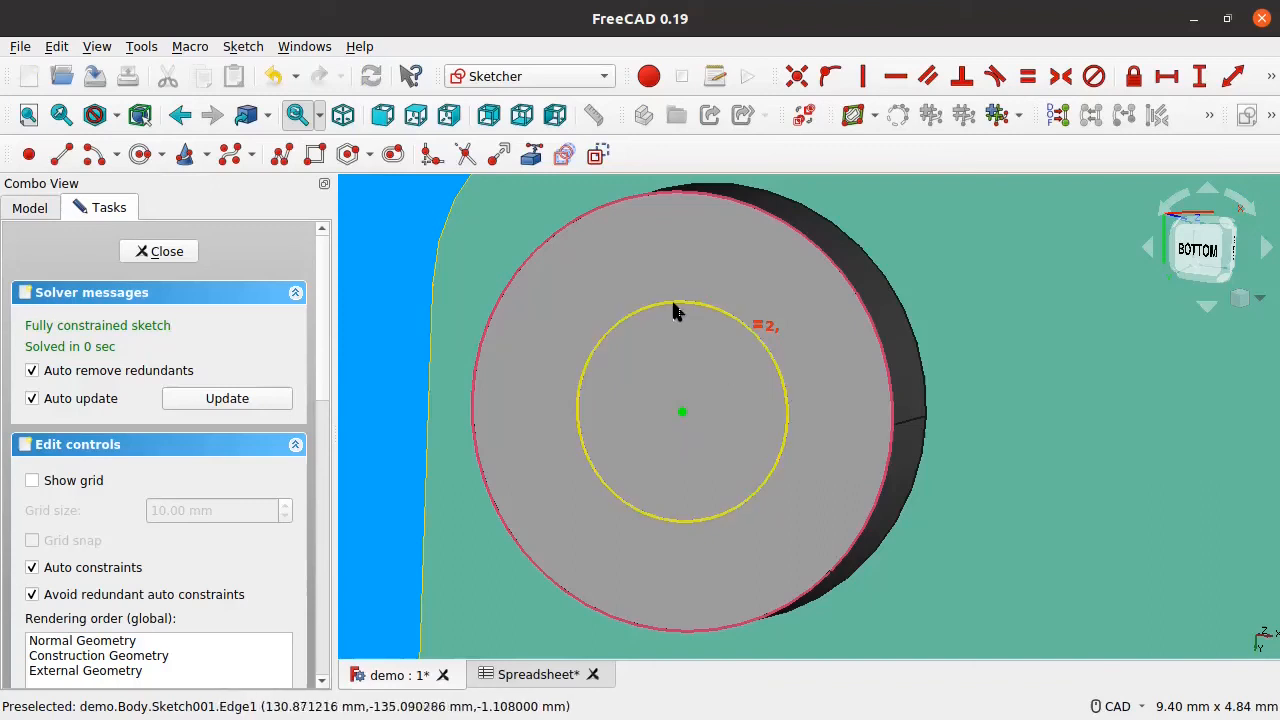
middle_click_drag(721, 392, 663, 358)
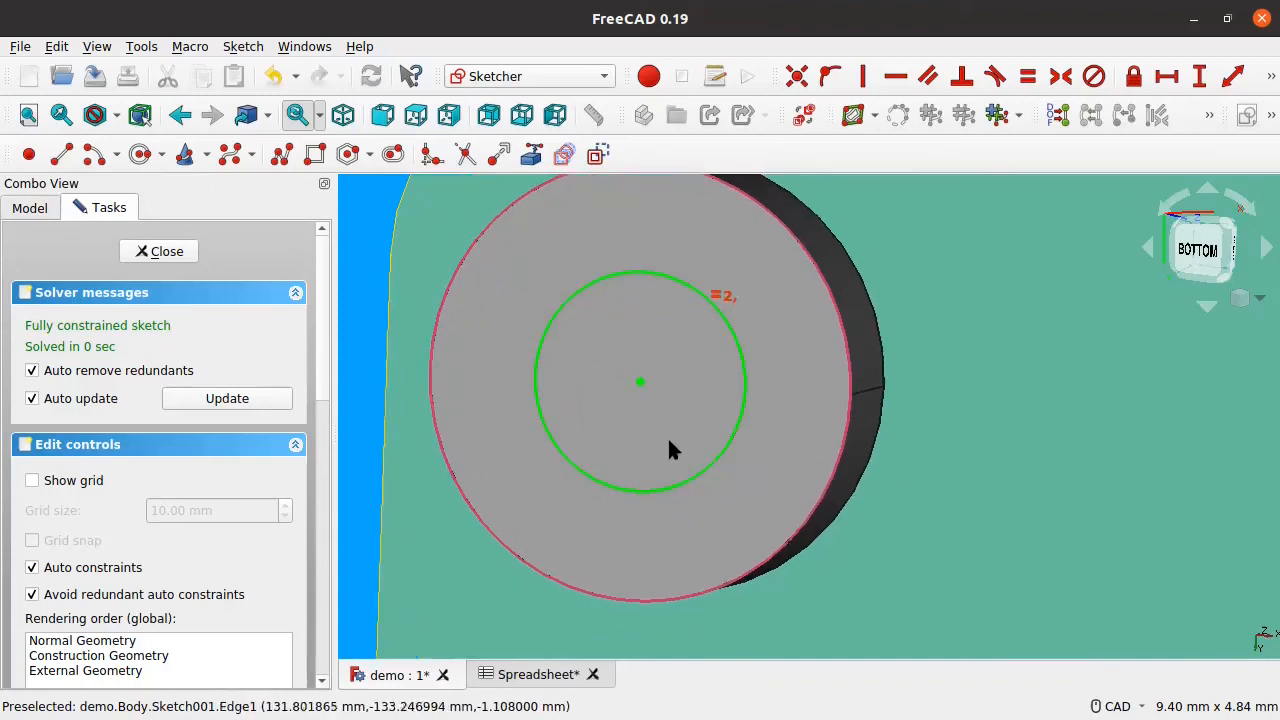
left_click(162, 252)
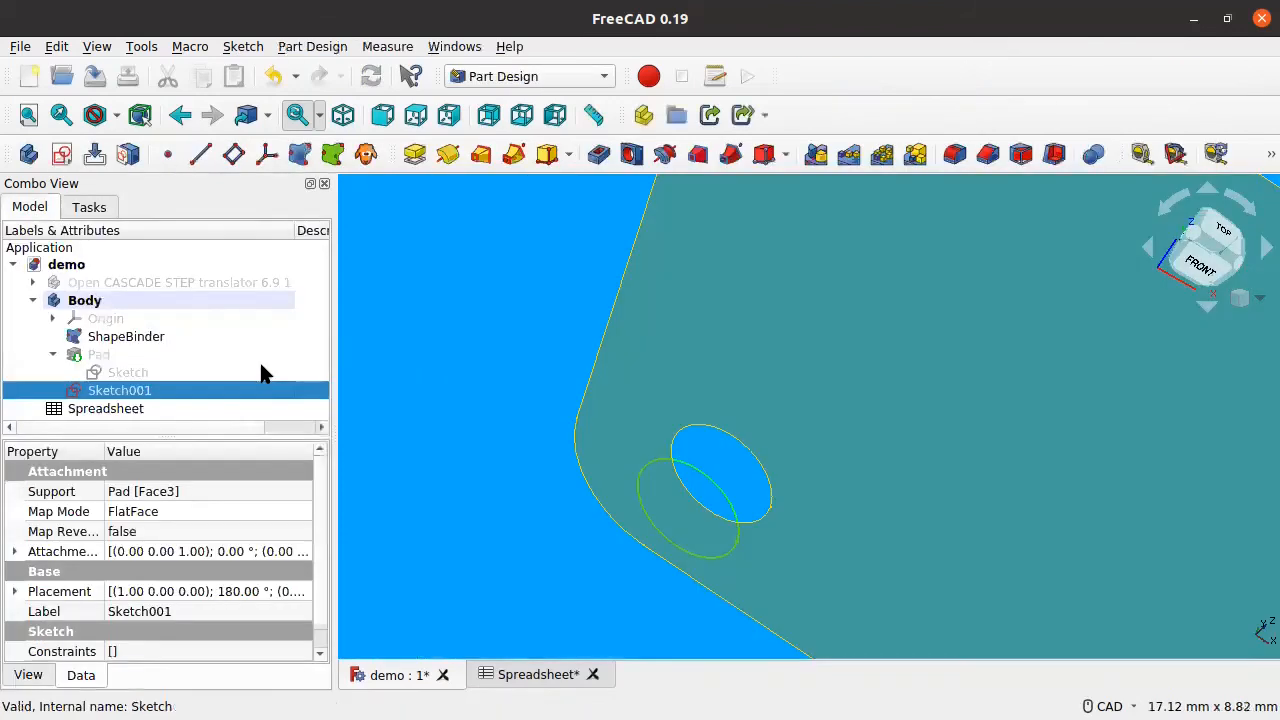
Step: Make the Pad visible again and hide the ShapeBinder plate
left_click(120, 355)
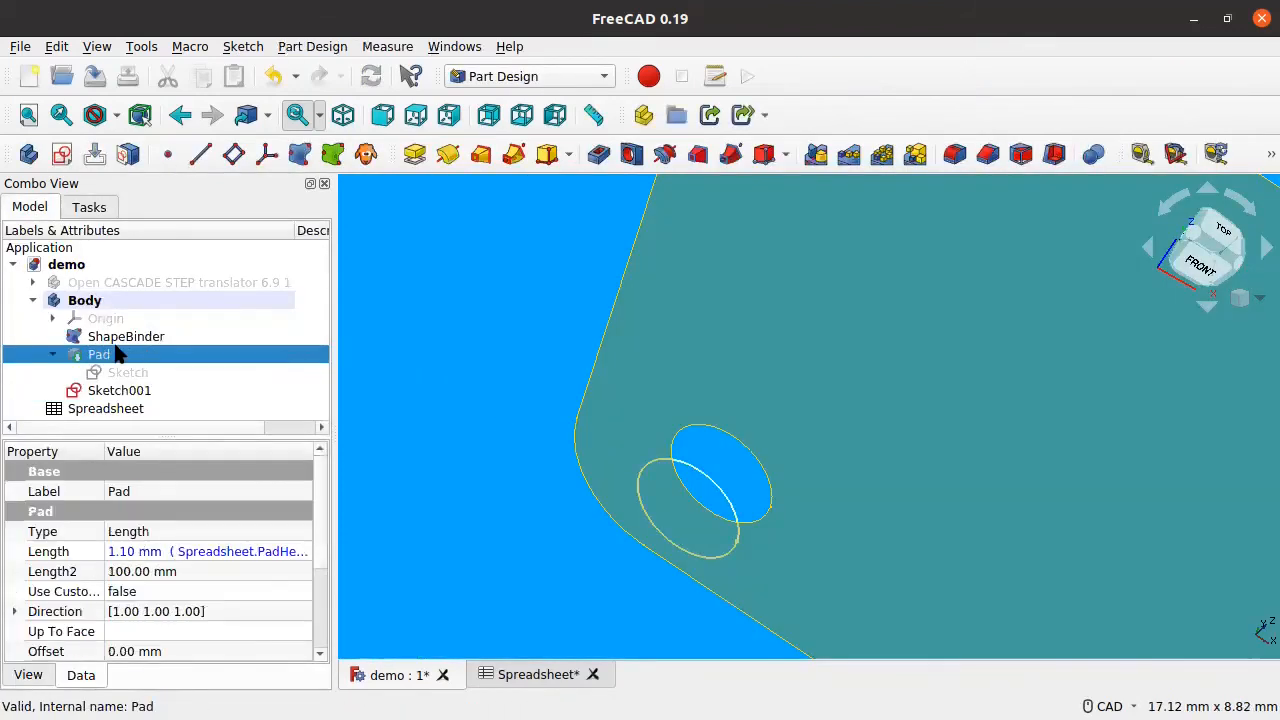
key("space")
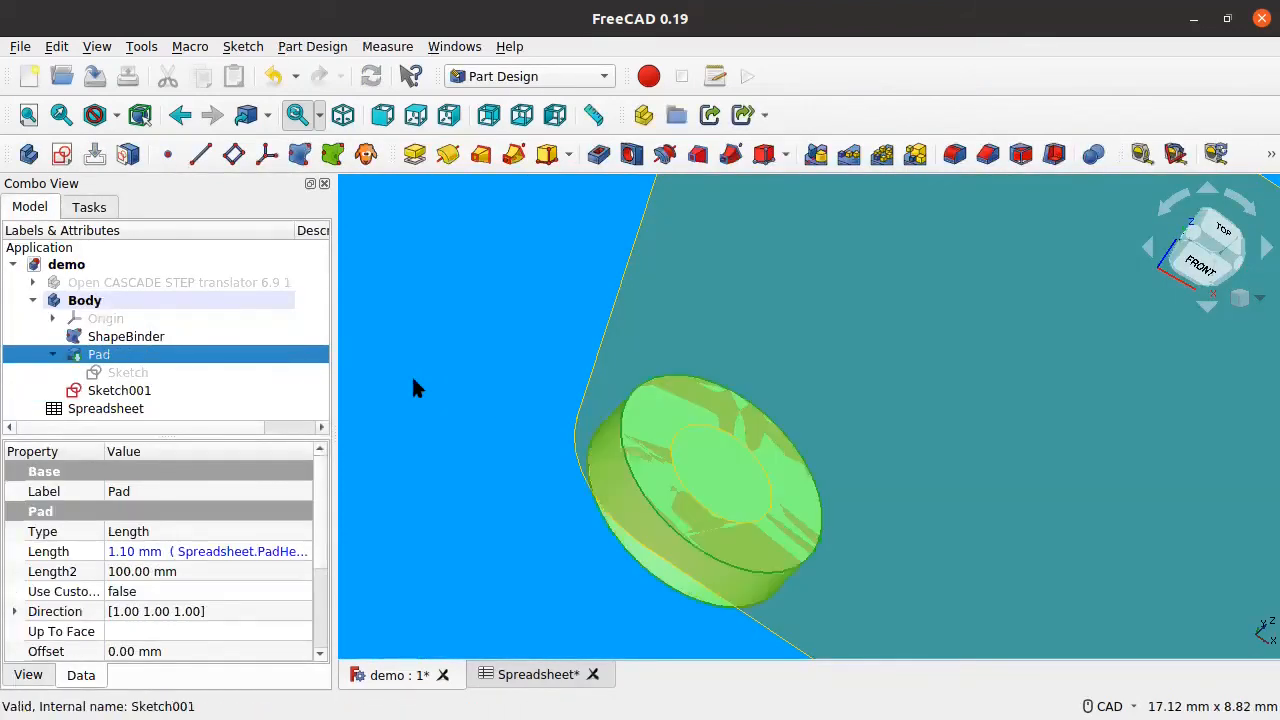
left_click(150, 340)
key("space")
Step: Turn the cylinder to its other face and start a Pocket from Sketch001, previewing 5.00 mm
middle_click_drag(697, 464, 889, 374)
left_click(115, 375)
left_click(171, 391)
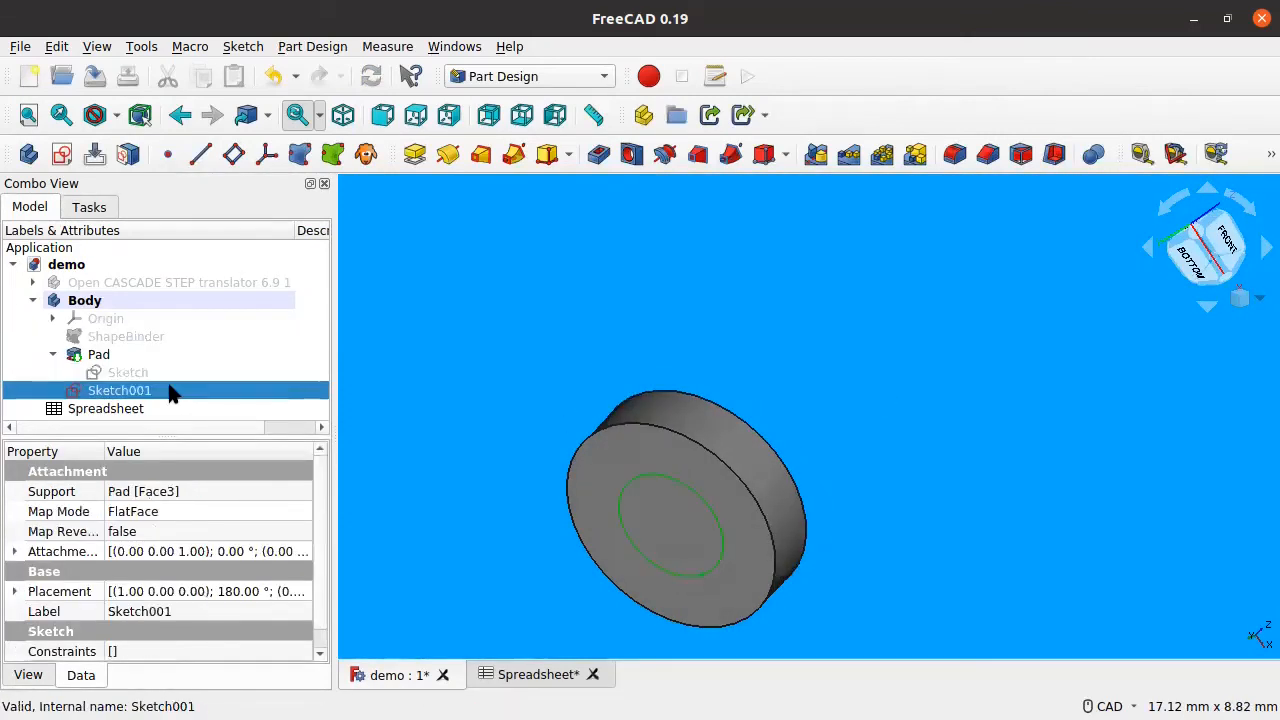
left_click(600, 158)
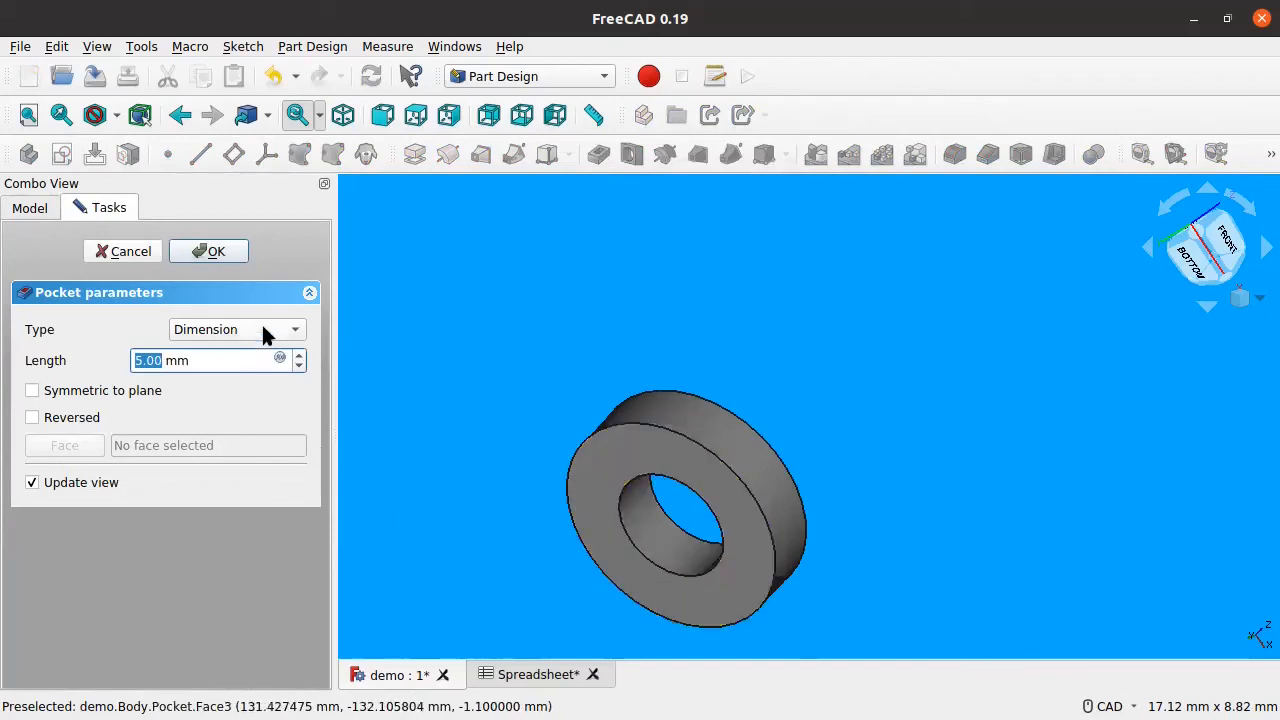
Step: Change the Sketch001 pocket length from 5.00 mm to 1 mm
type("1")
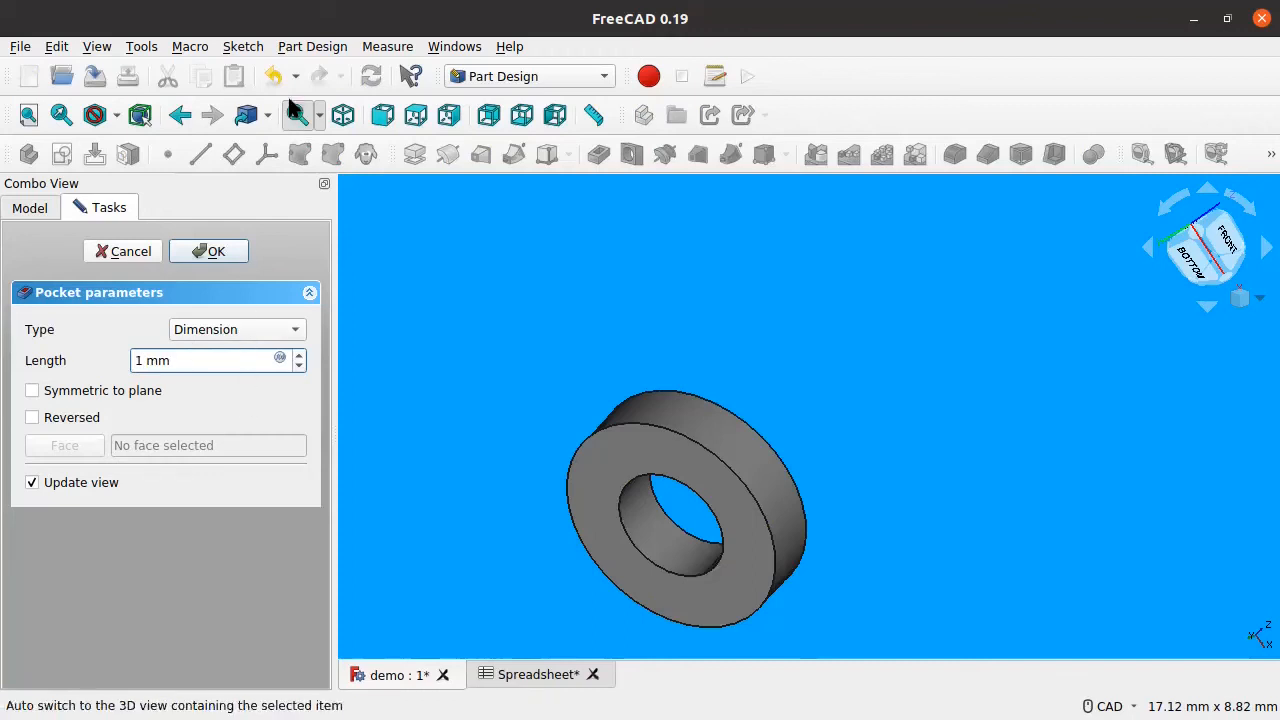
key("Return")
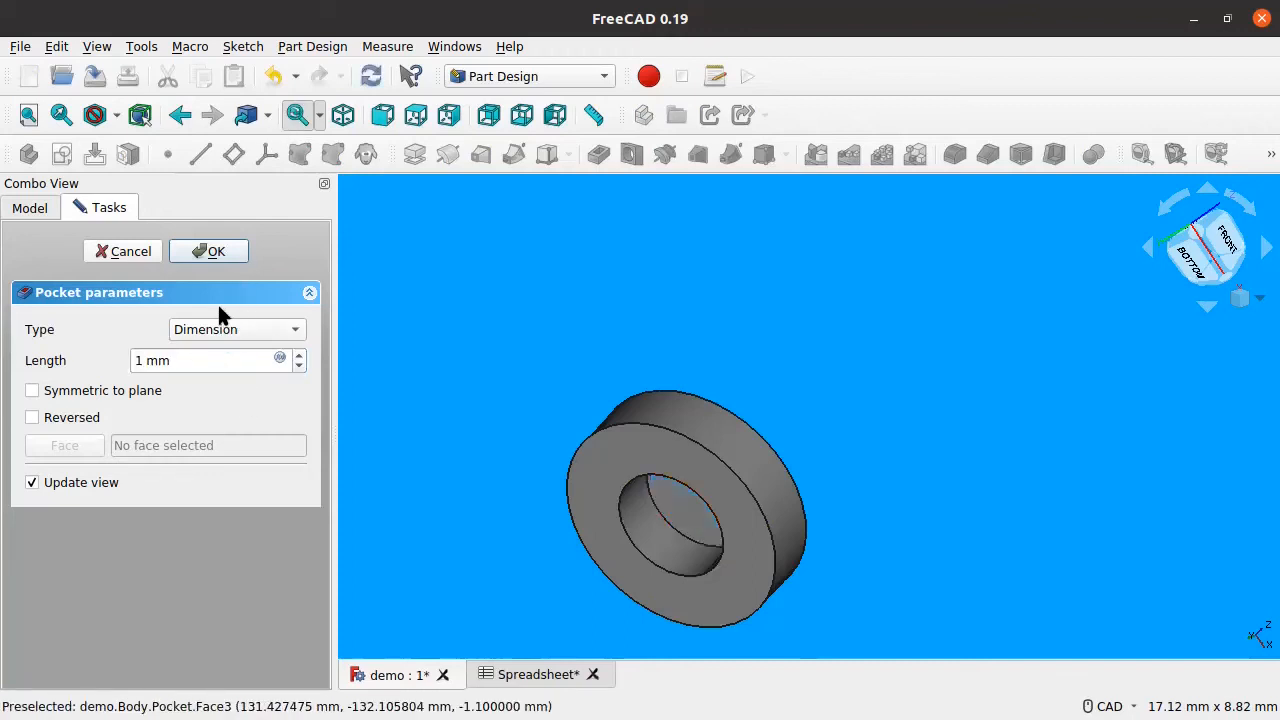
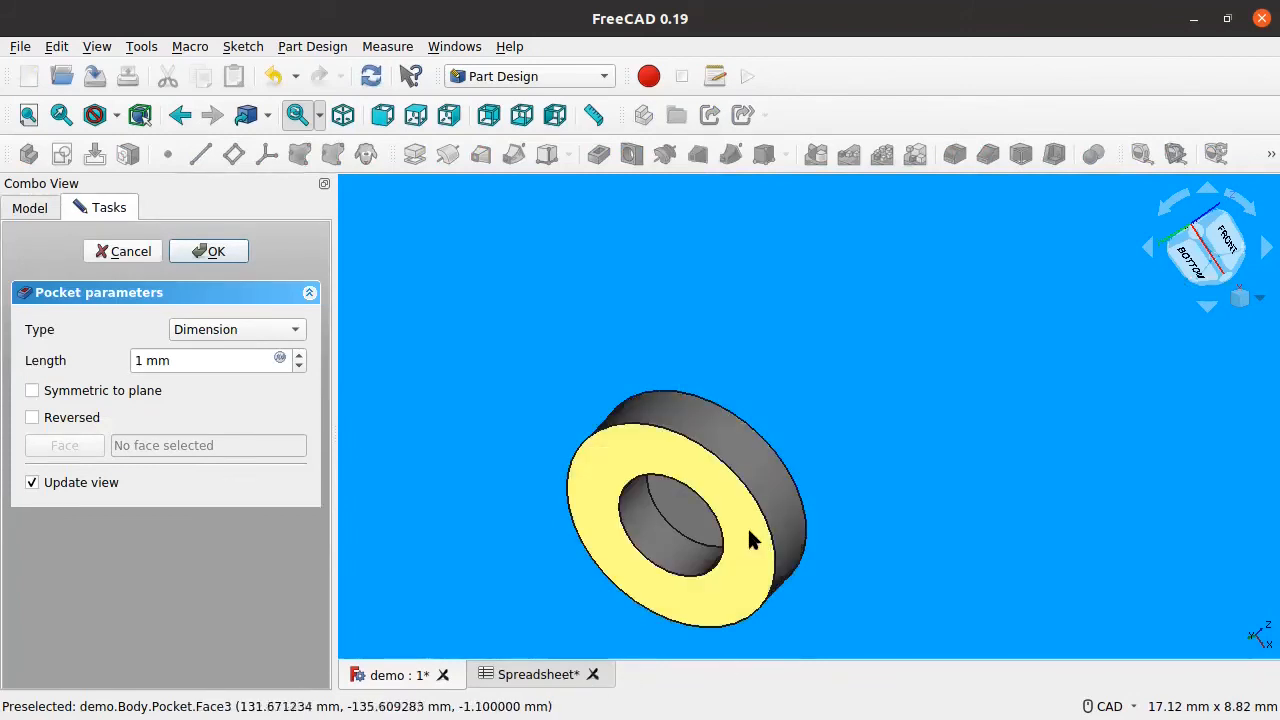
Step: Switch the Sketch001 pocket type to Through all and accept the pocket
left_click(184, 356)
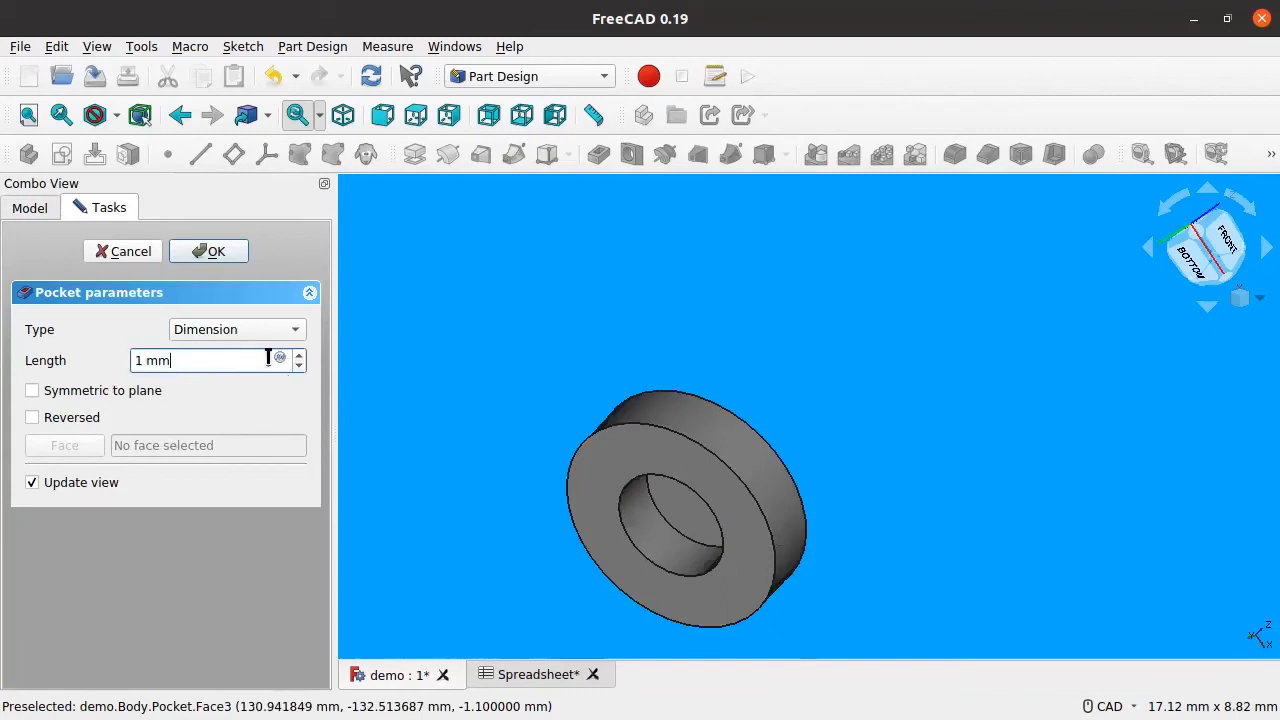
left_click(214, 329)
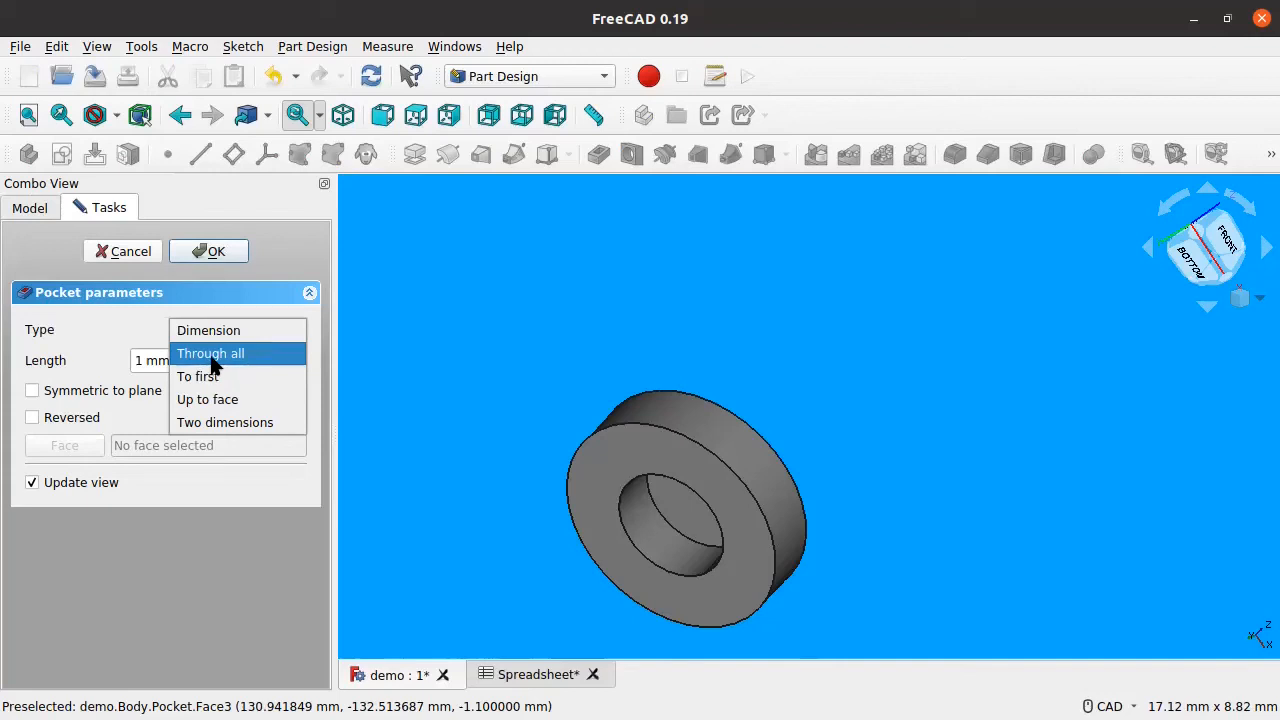
left_click(210, 354)
middle_click_drag(707, 536, 719, 499)
left_click(211, 252)
Step: Orbit to check the hole through the ring, then select the imported PCB board
middle_click_drag(783, 452, 808, 454)
scroll(799, 448, "down", 1)
scroll(803, 455, "down", 4)
scroll(743, 452, "up", 2)
left_click(155, 283)
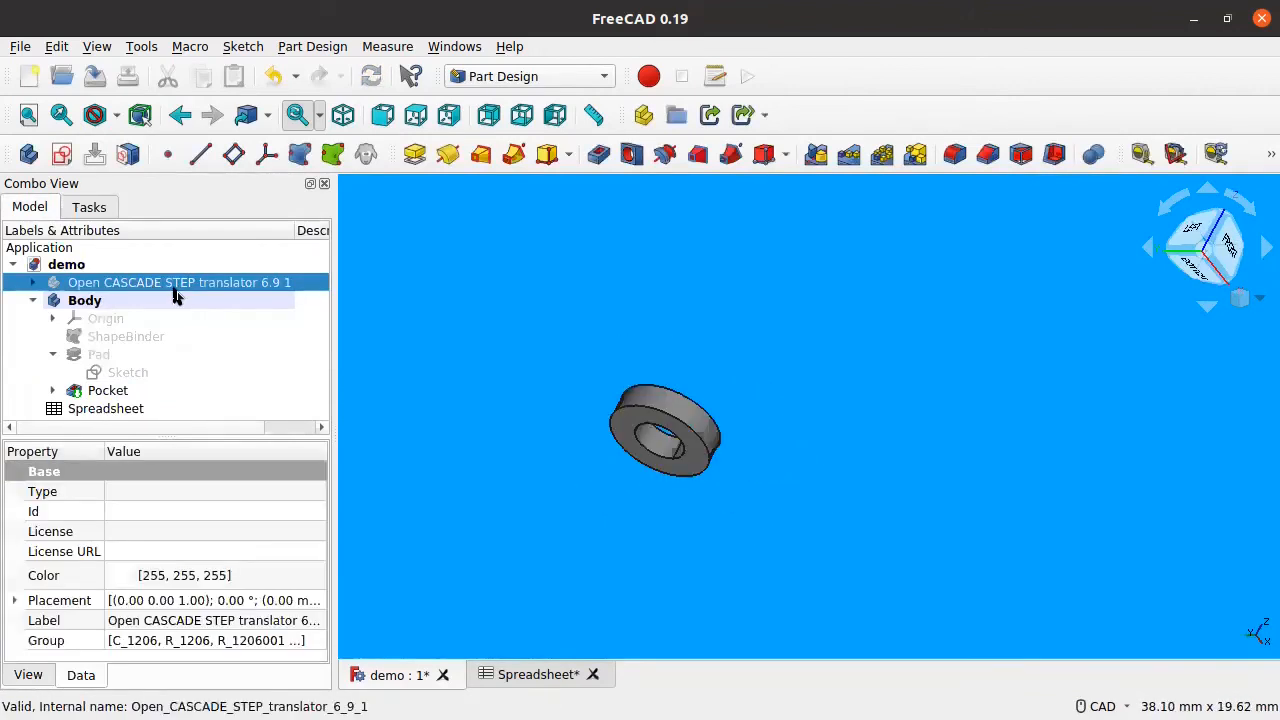
Step: Show the imported PCB board again and orbit around it
key("space")
scroll(834, 388, "down", 2)
middle_click_drag(857, 462, 925, 239)
left_click(645, 458)
Step: Rename the first body to 'Pad 1' and collapse its feature list
left_click(77, 300)
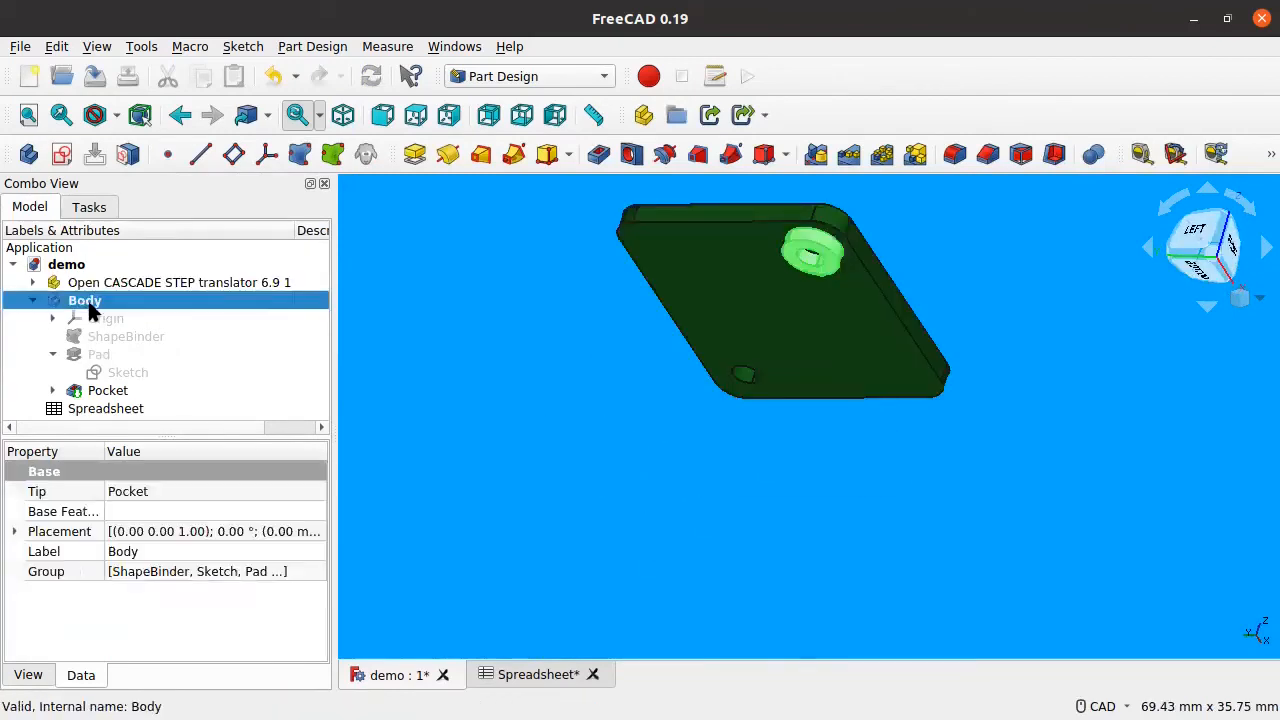
right_click(89, 300)
left_click(145, 637)
type("Pa")
key("Return")
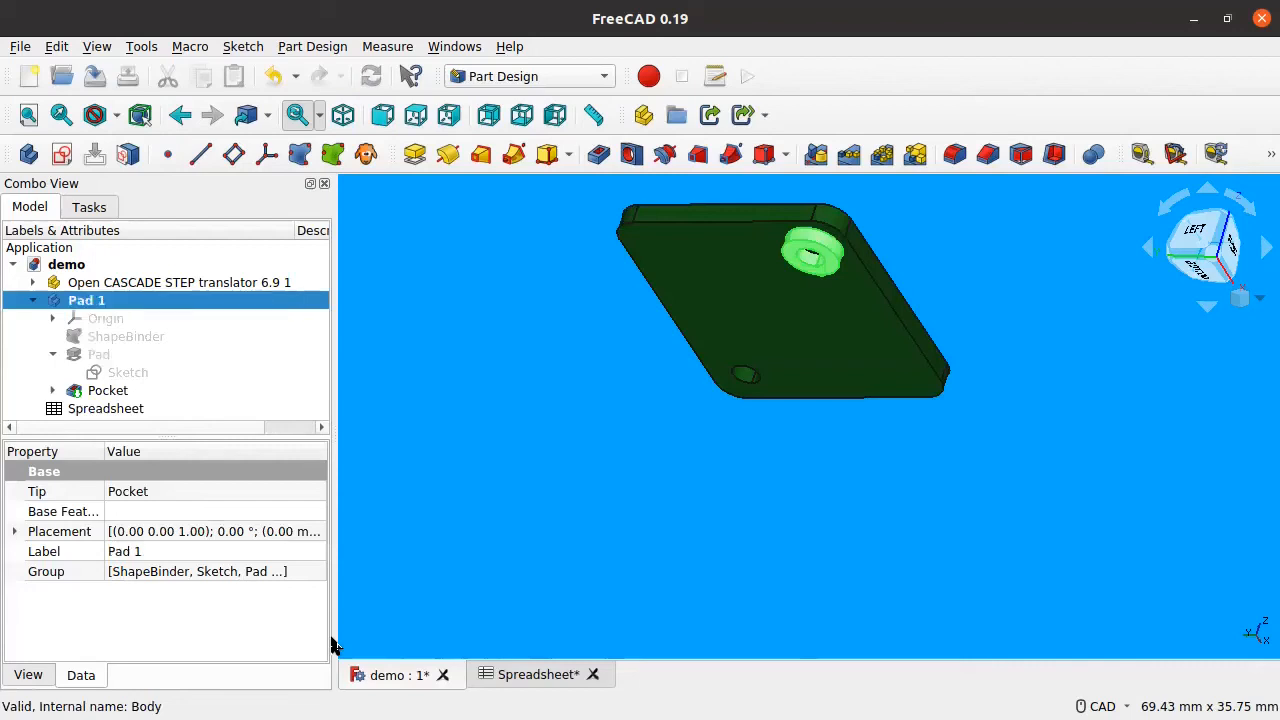
left_click(32, 300)
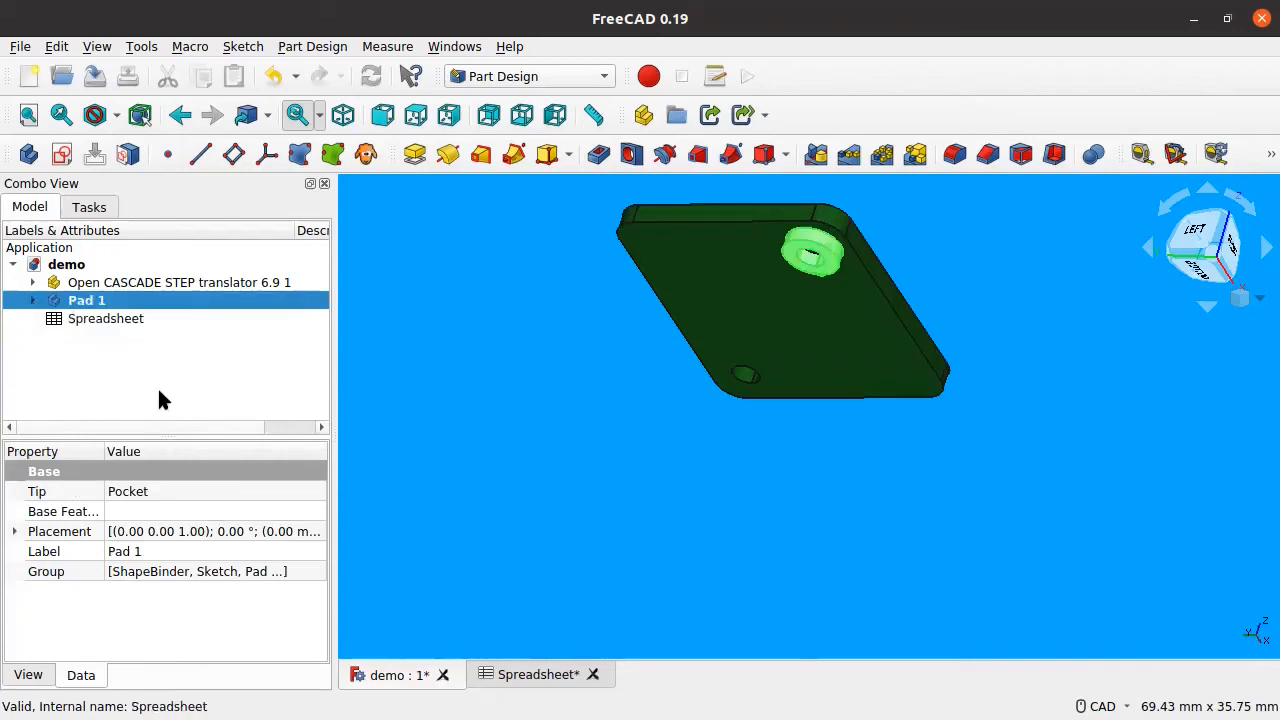
middle_click_drag(766, 452, 832, 398)
middle_click_drag(708, 497, 764, 454)
left_click(193, 372)
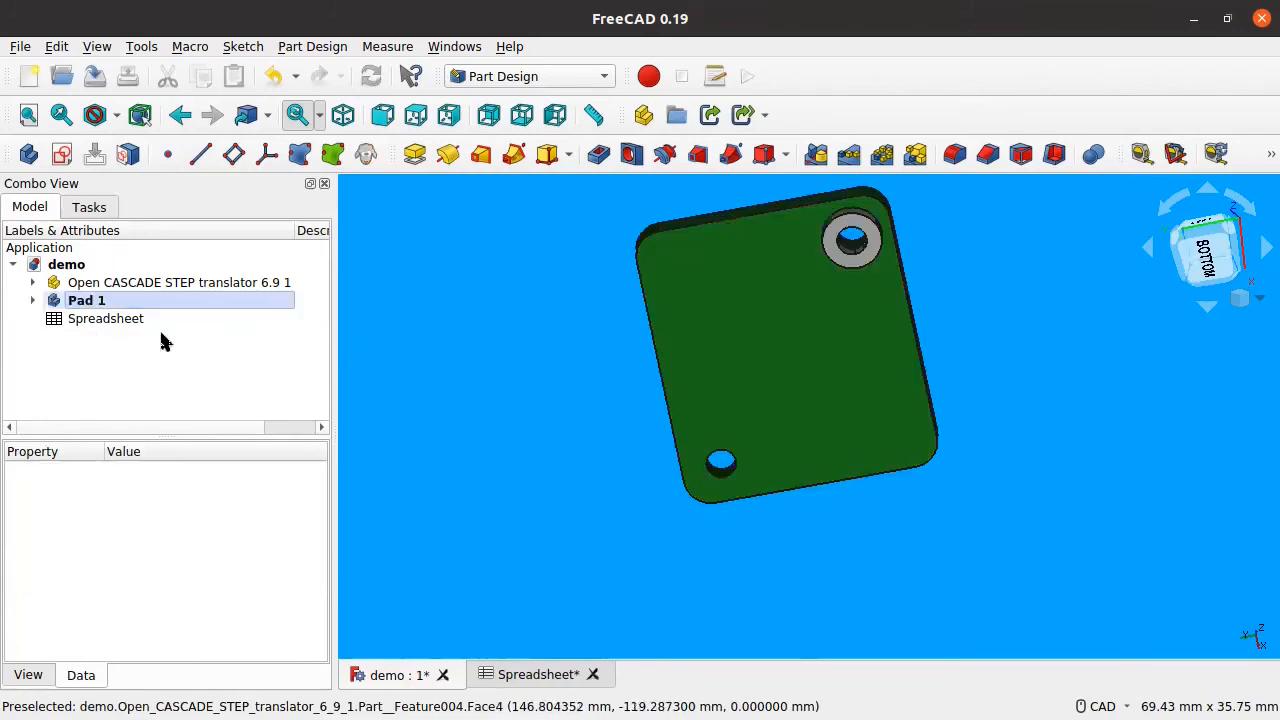
Step: Create a new body and add a shape binder of the lower hole's edge
left_click(29, 160)
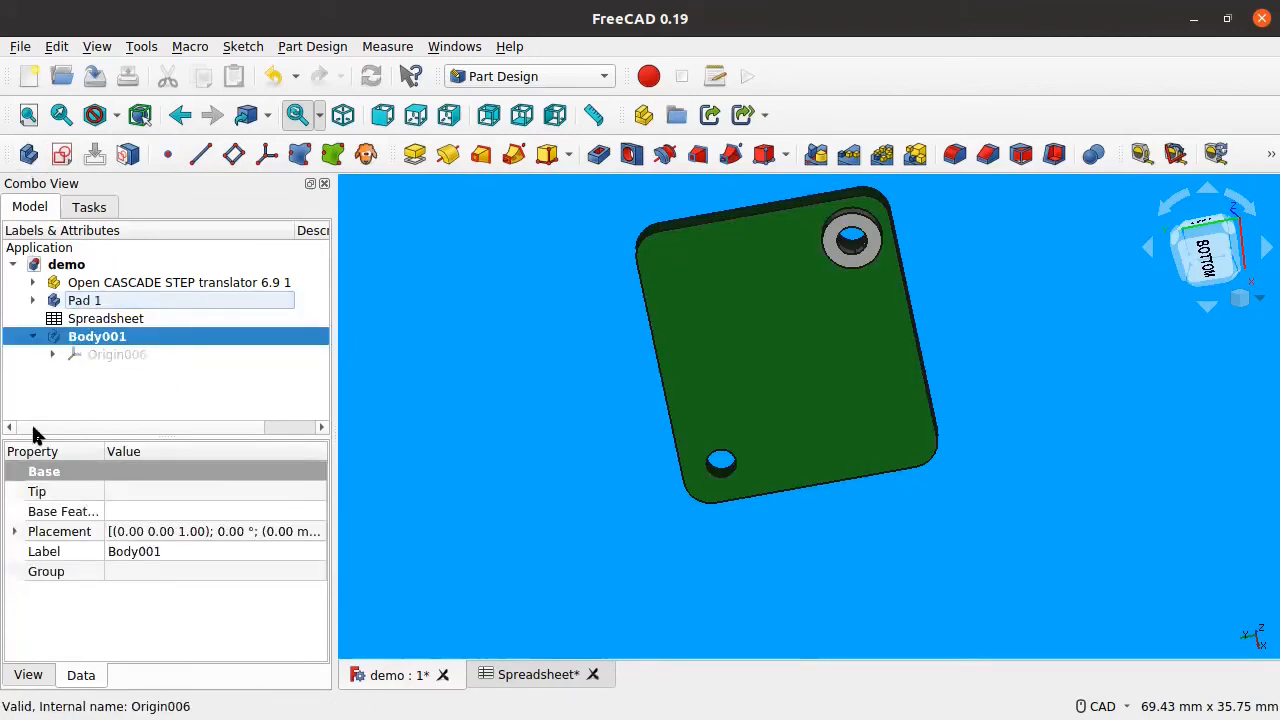
left_click(299, 153)
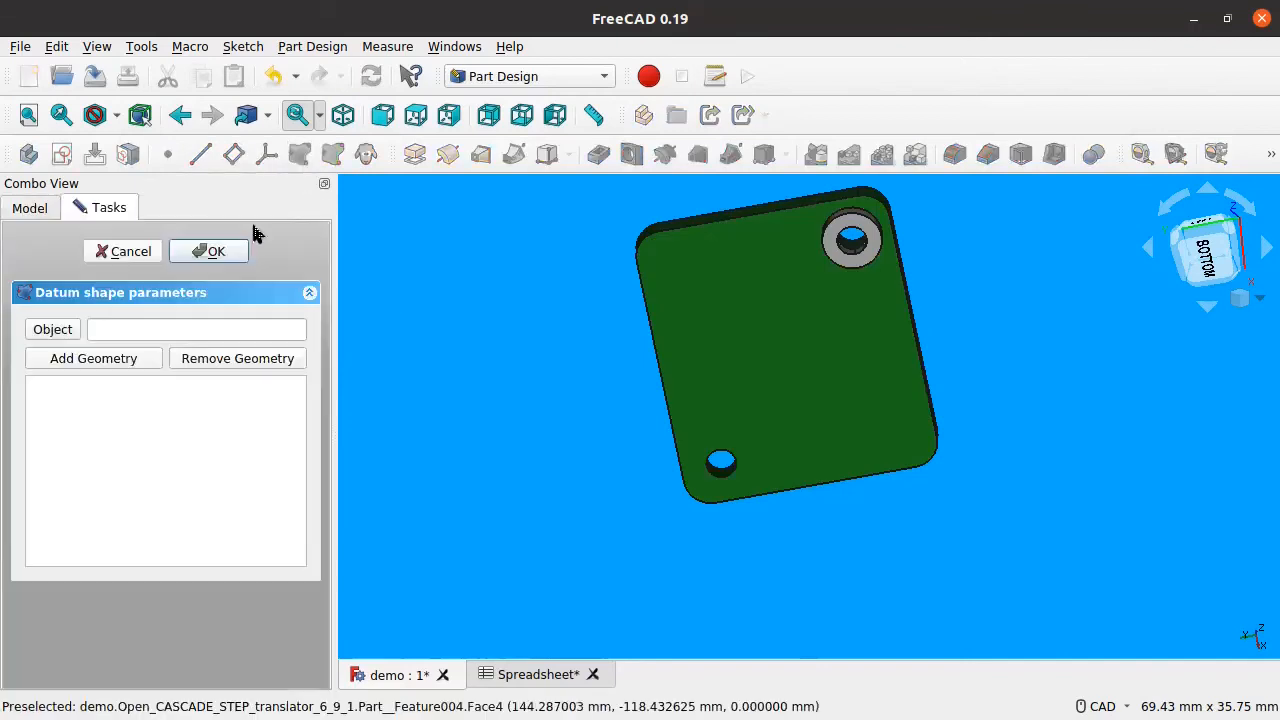
left_click(93, 358)
scroll(789, 500, "up", 5)
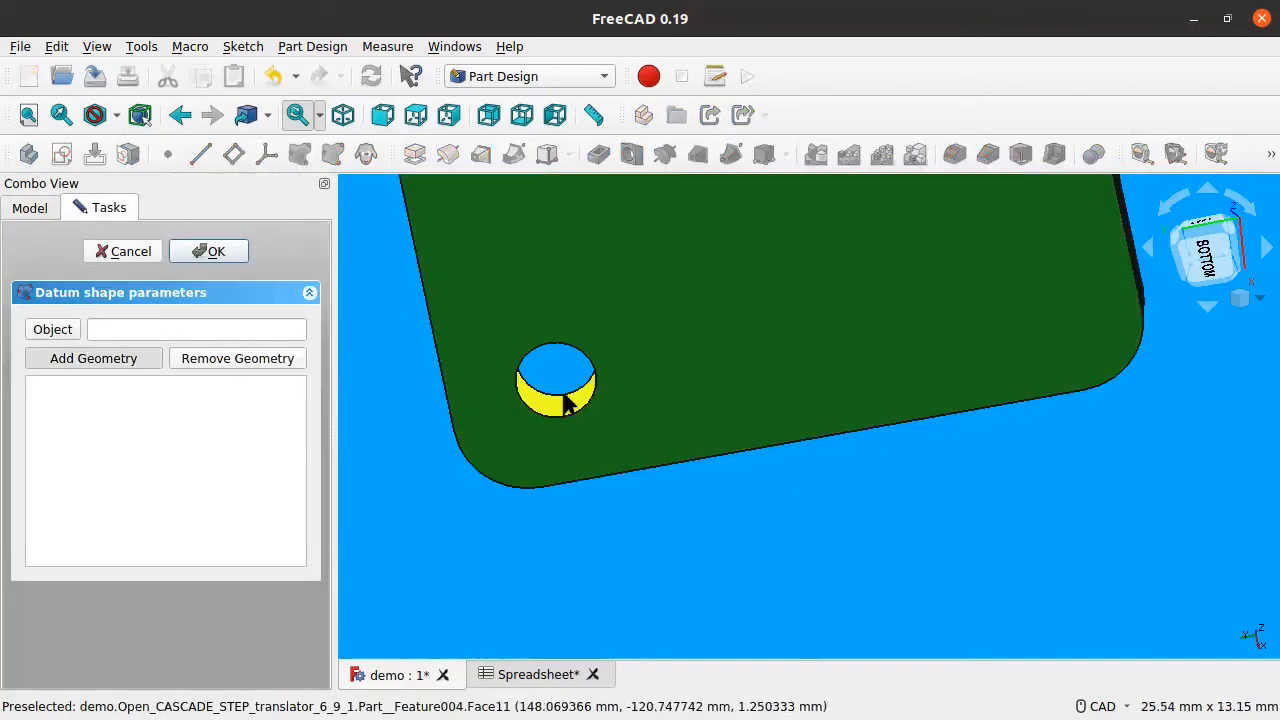
left_click(583, 416)
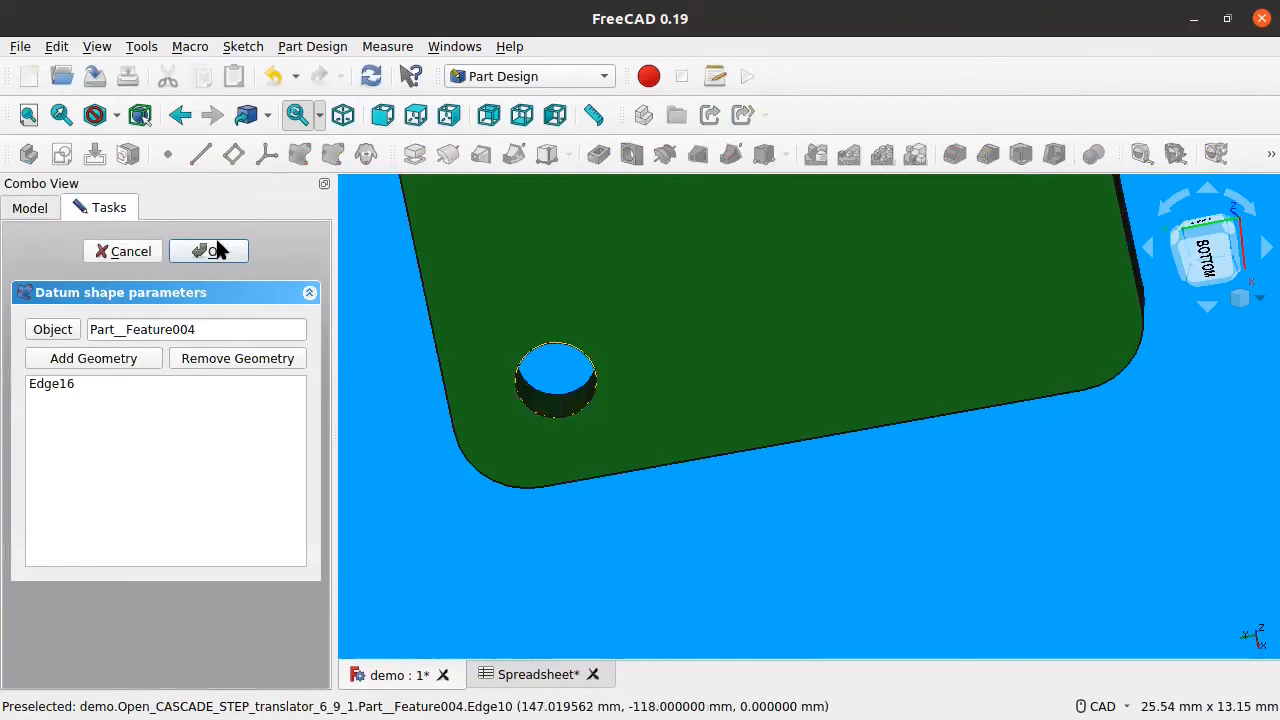
left_click(212, 251)
Step: Hide the PCB board, abandon a new sketch, and delete the edge shape binder
left_click(138, 284)
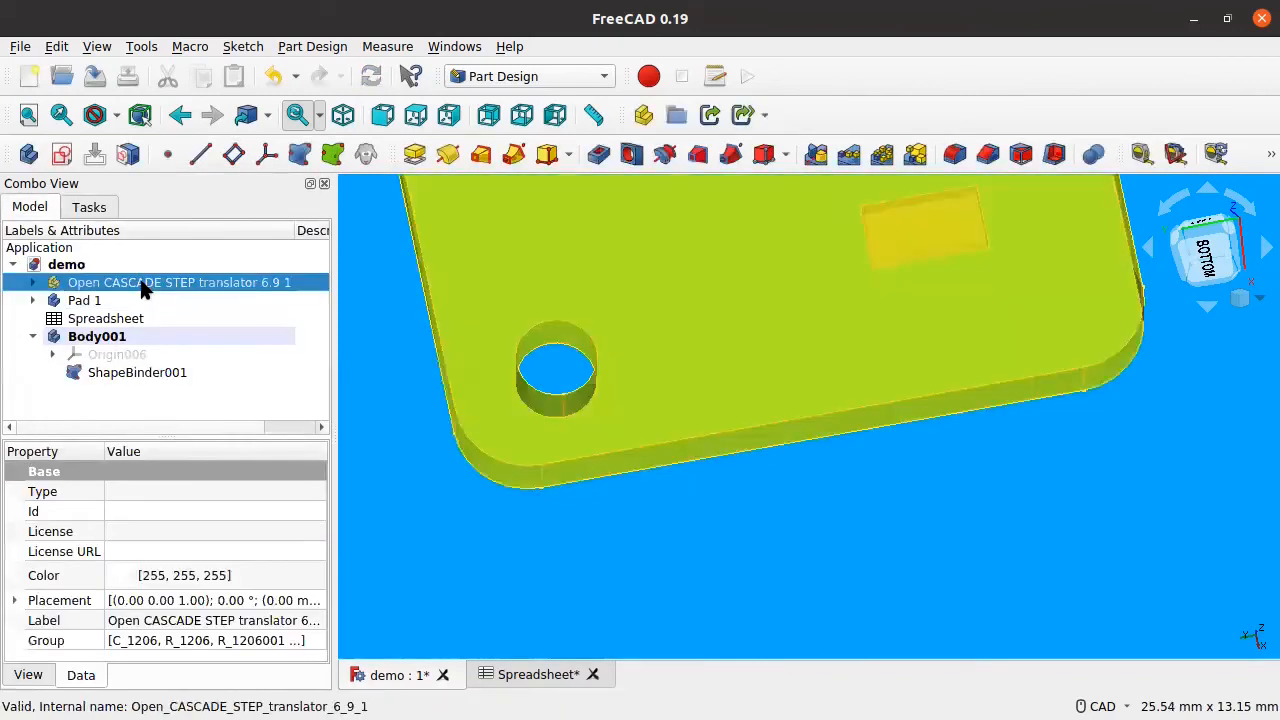
scroll(609, 323, "down", 5)
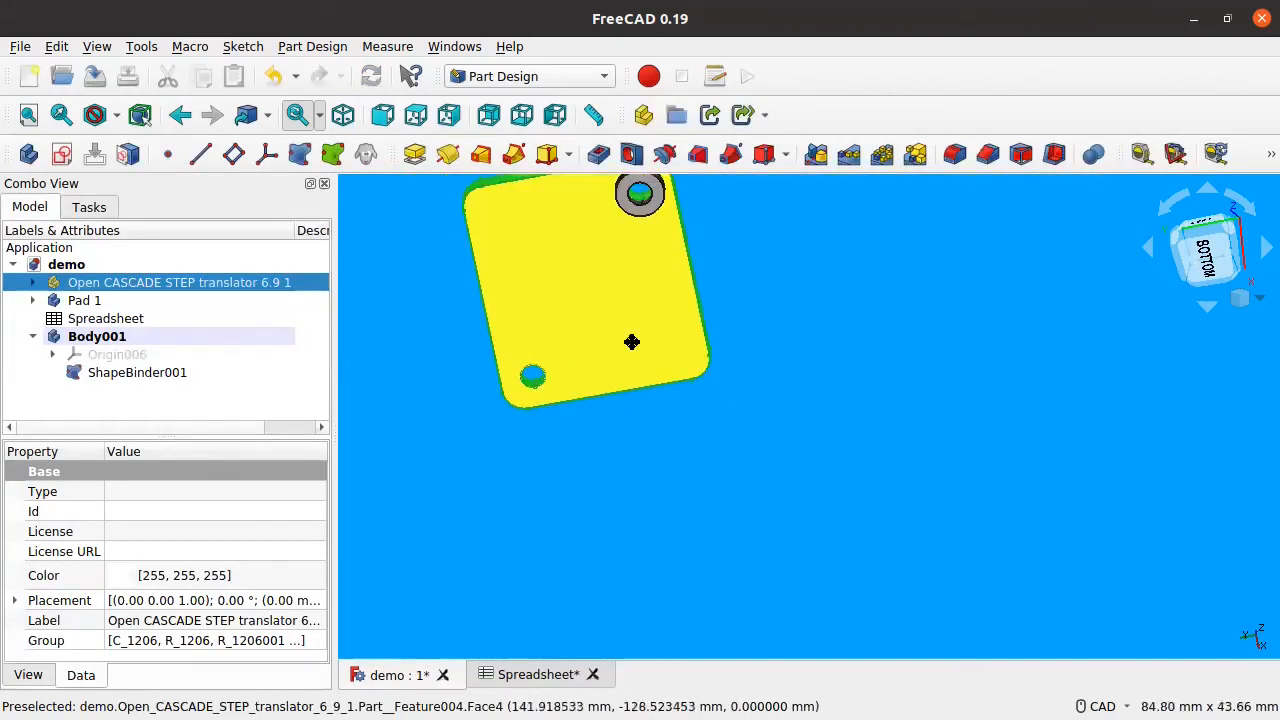
key("space")
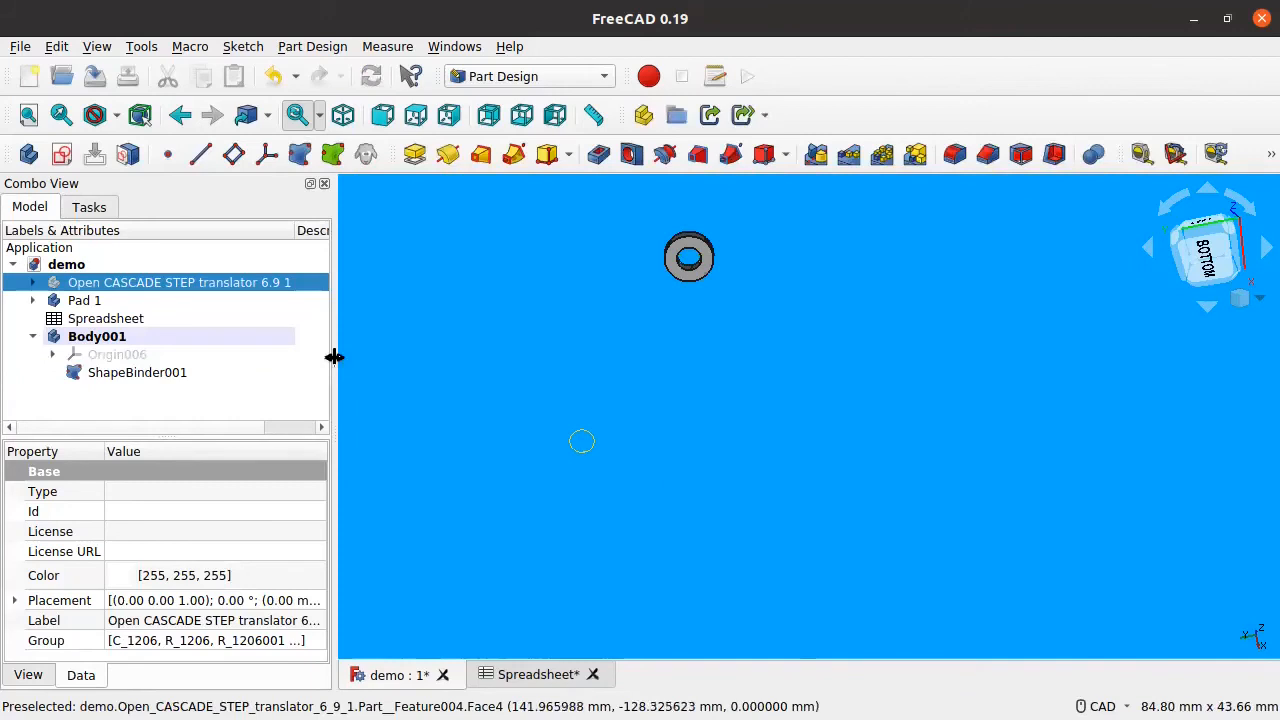
left_click(95, 372)
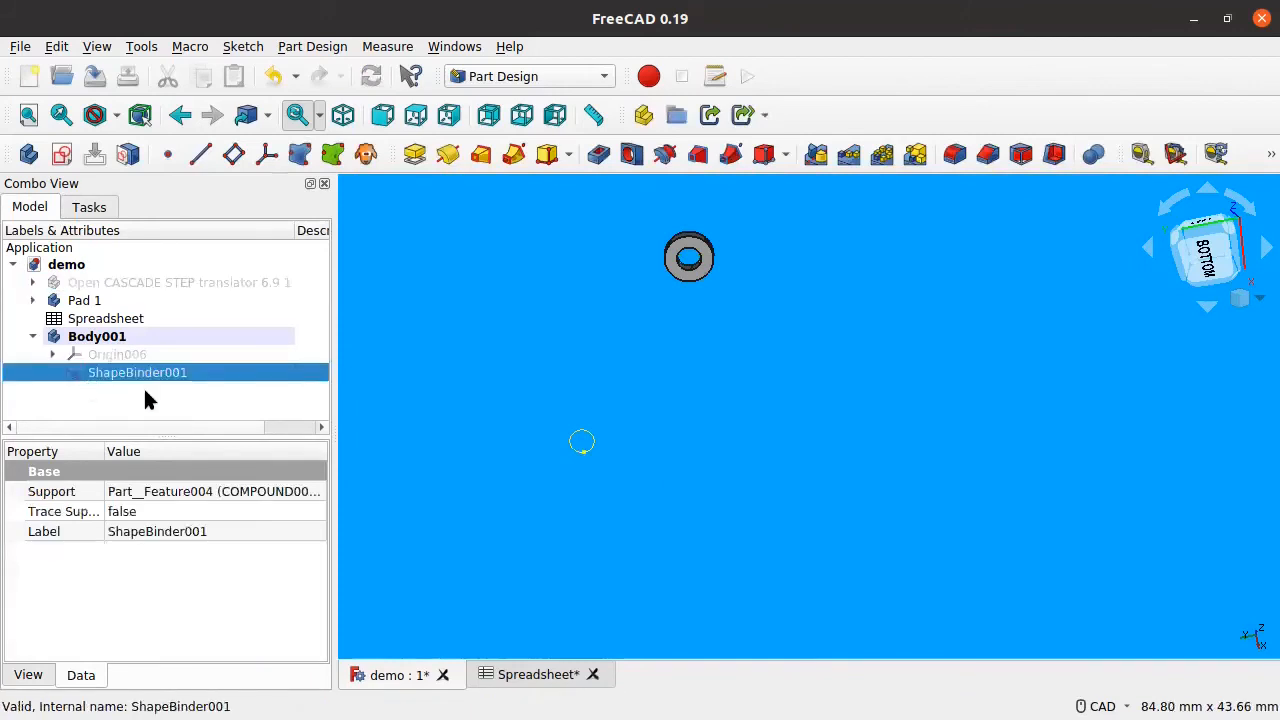
left_click(62, 160)
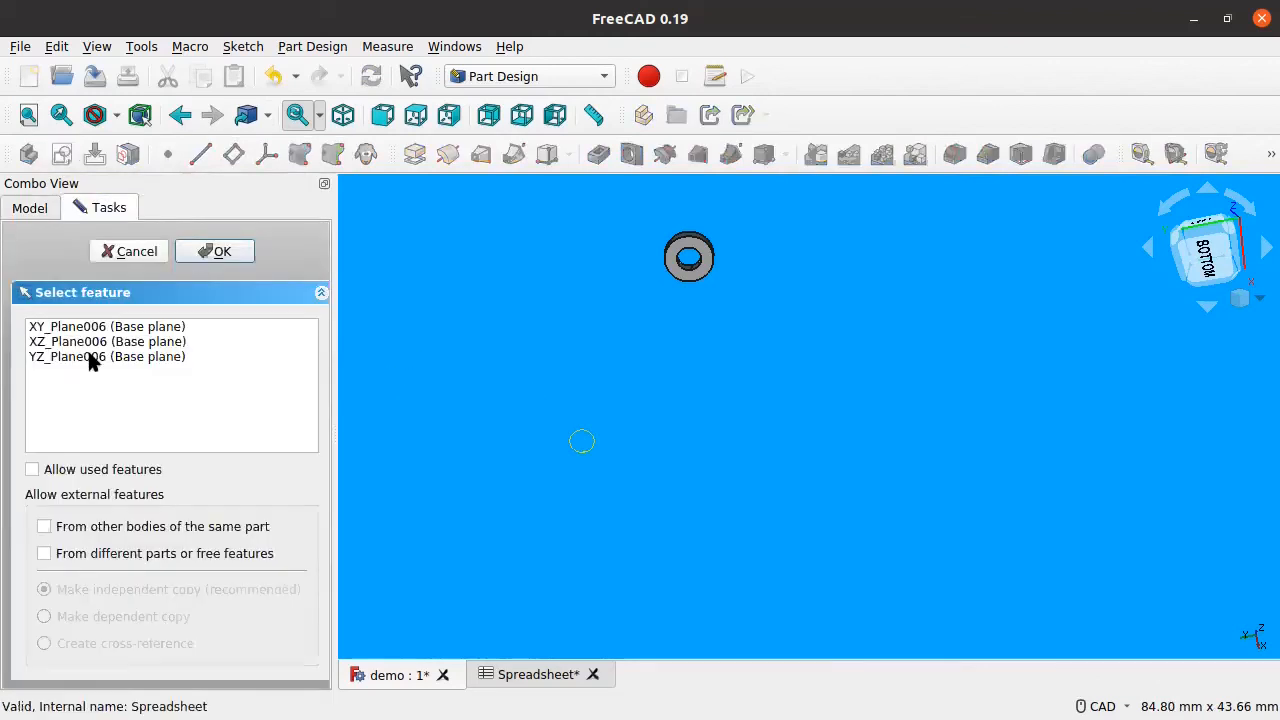
left_click(105, 258)
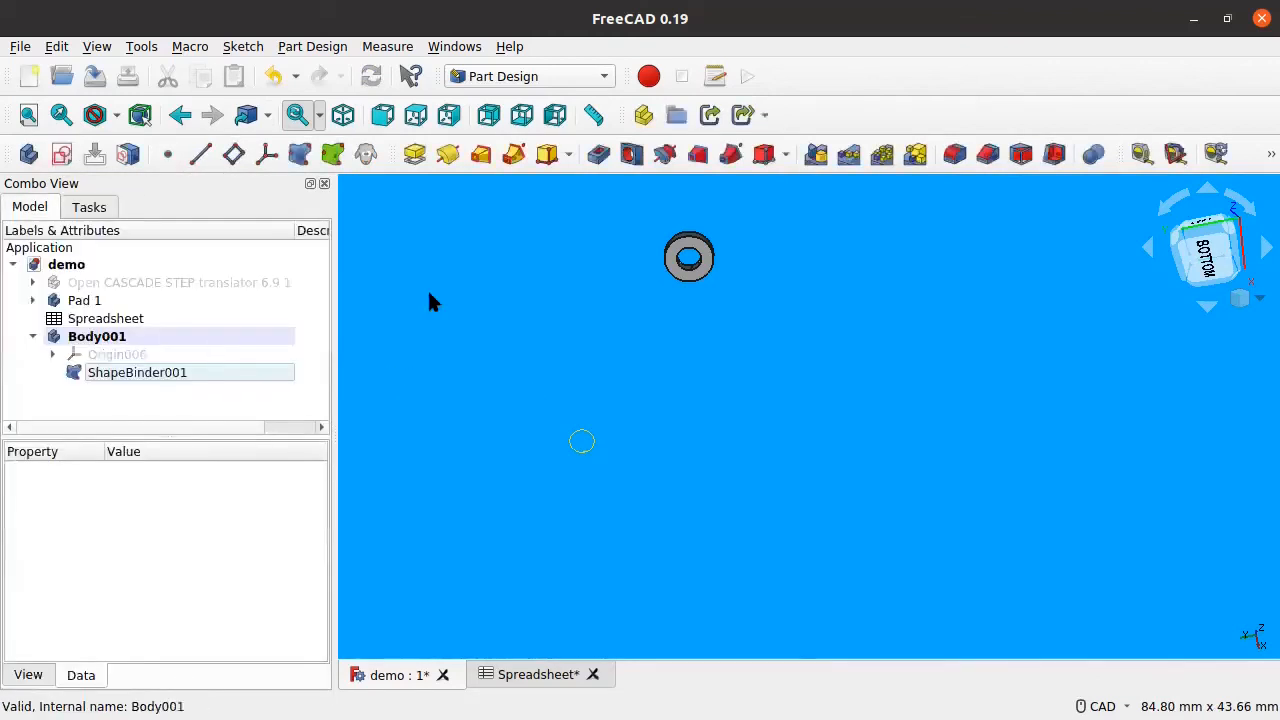
left_click(122, 375)
key("Delete")
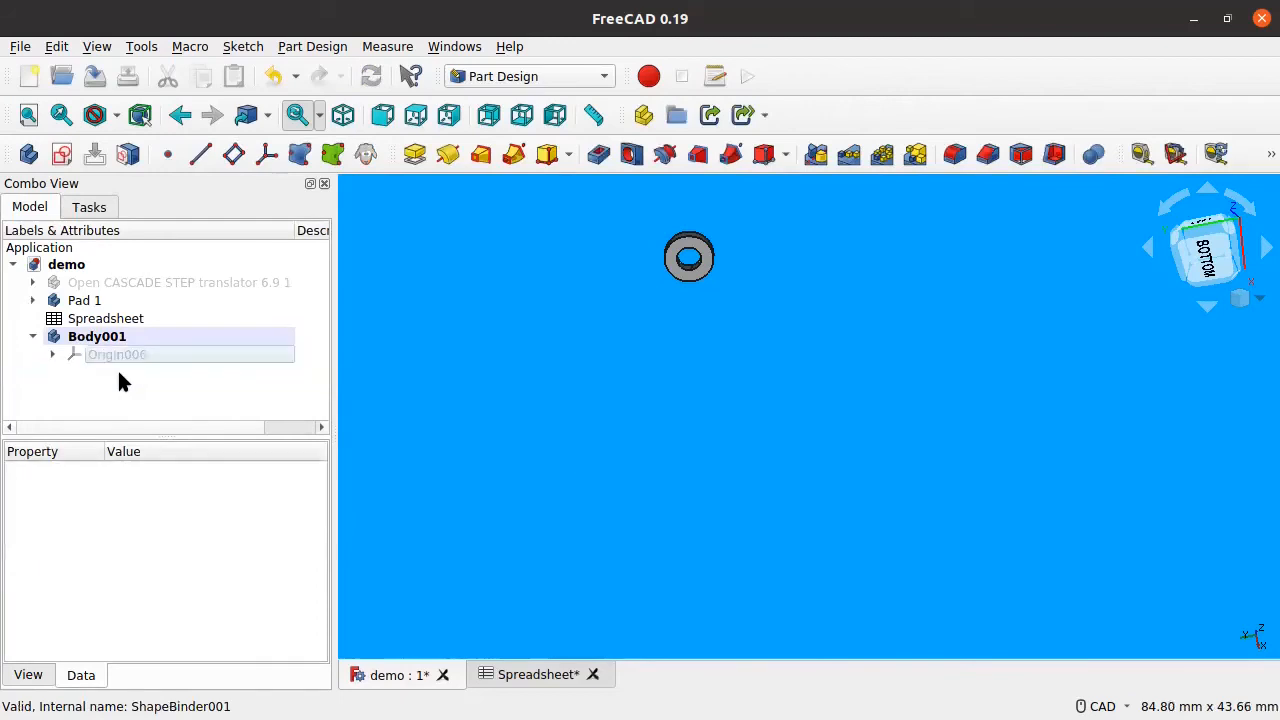
Step: Show the board again and bind its flat face (Face4) into Body001
left_click(117, 284)
key("space")
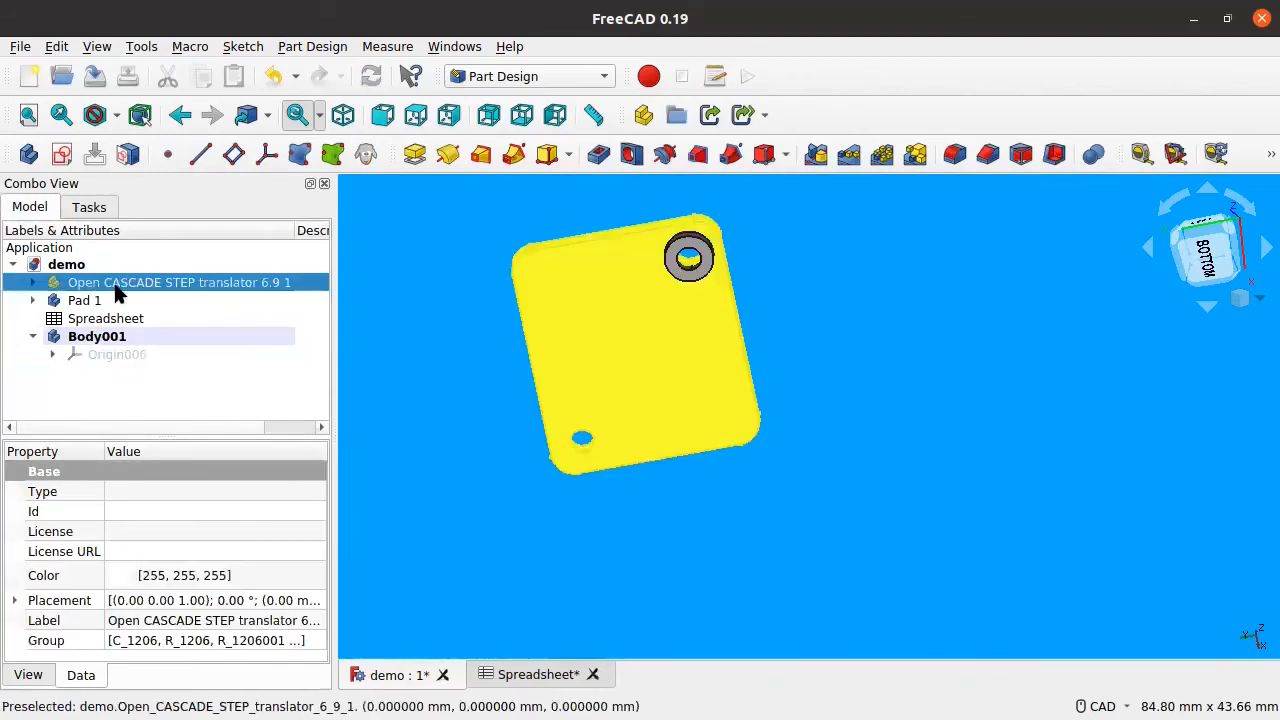
left_click(529, 557)
left_click(586, 391)
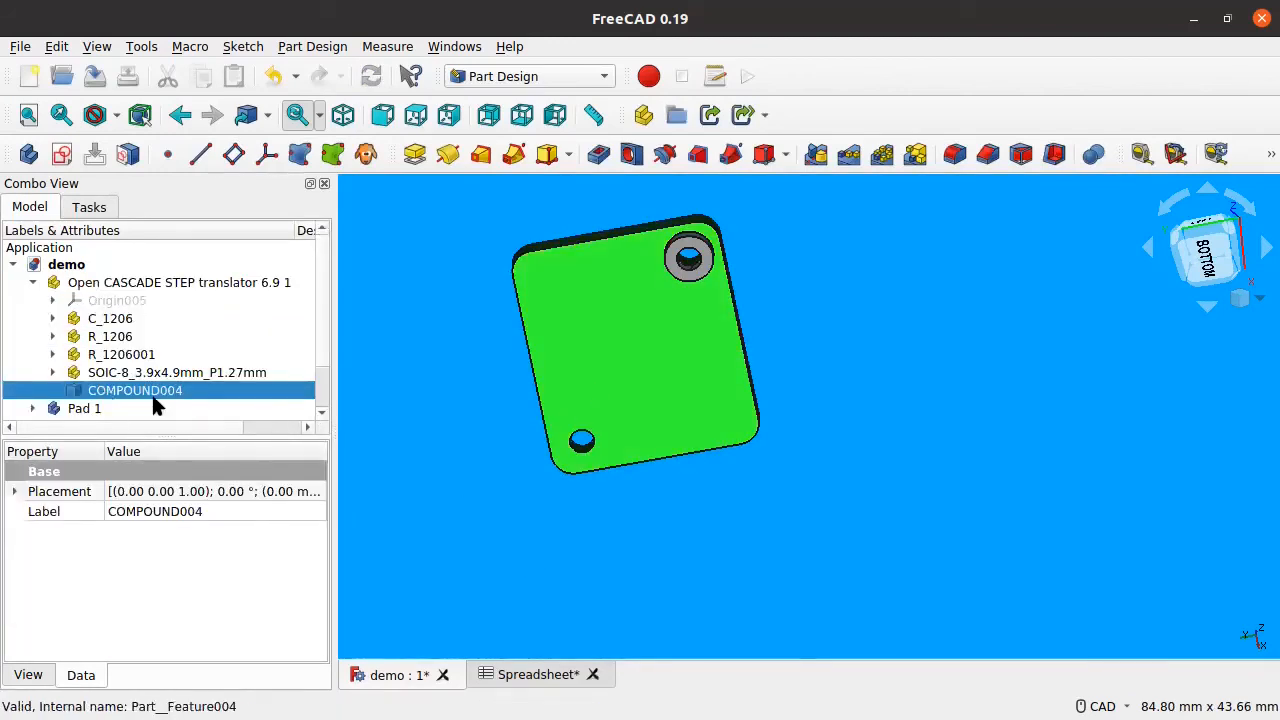
scroll(151, 392, "down", 1)
left_click(119, 394)
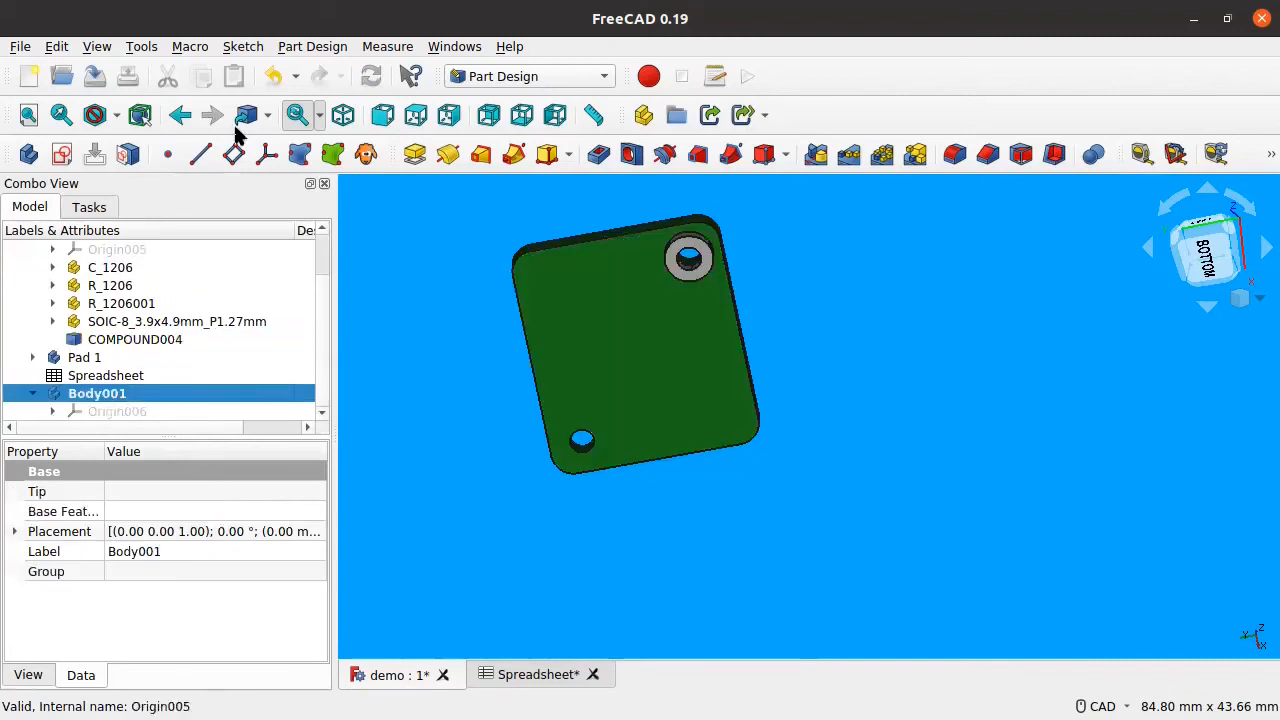
left_click(299, 153)
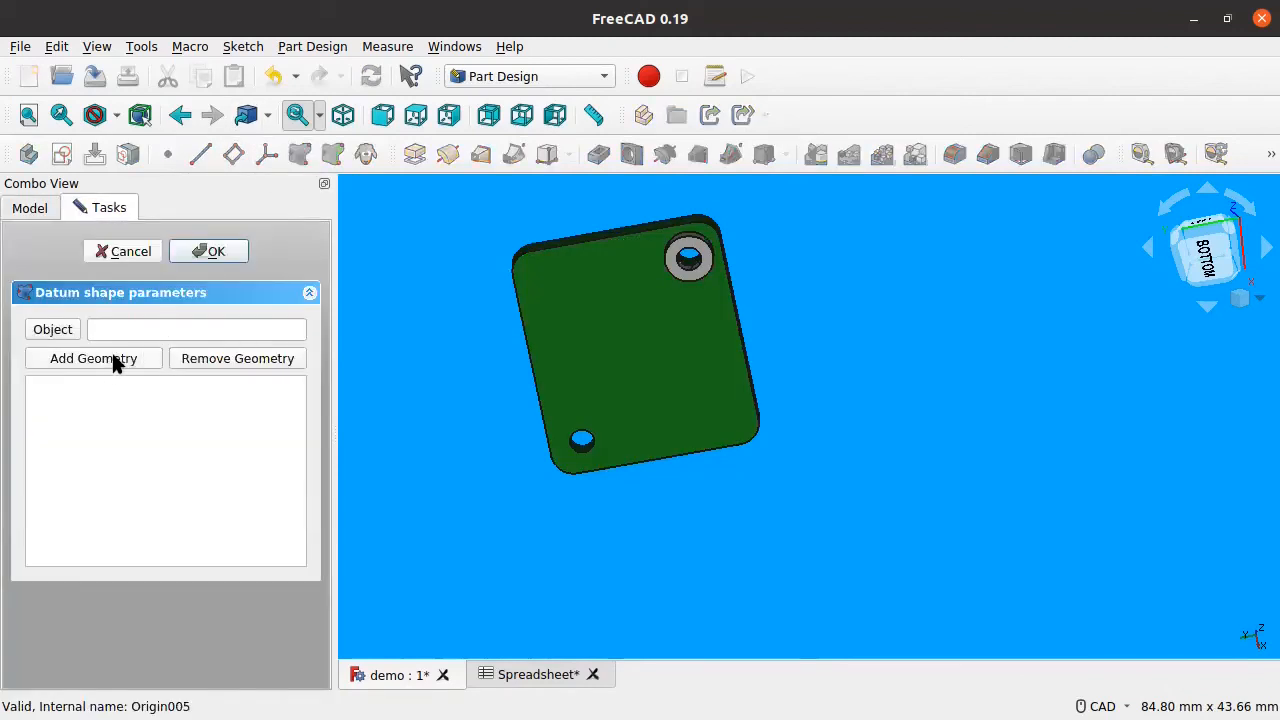
left_click(115, 363)
left_click(628, 365)
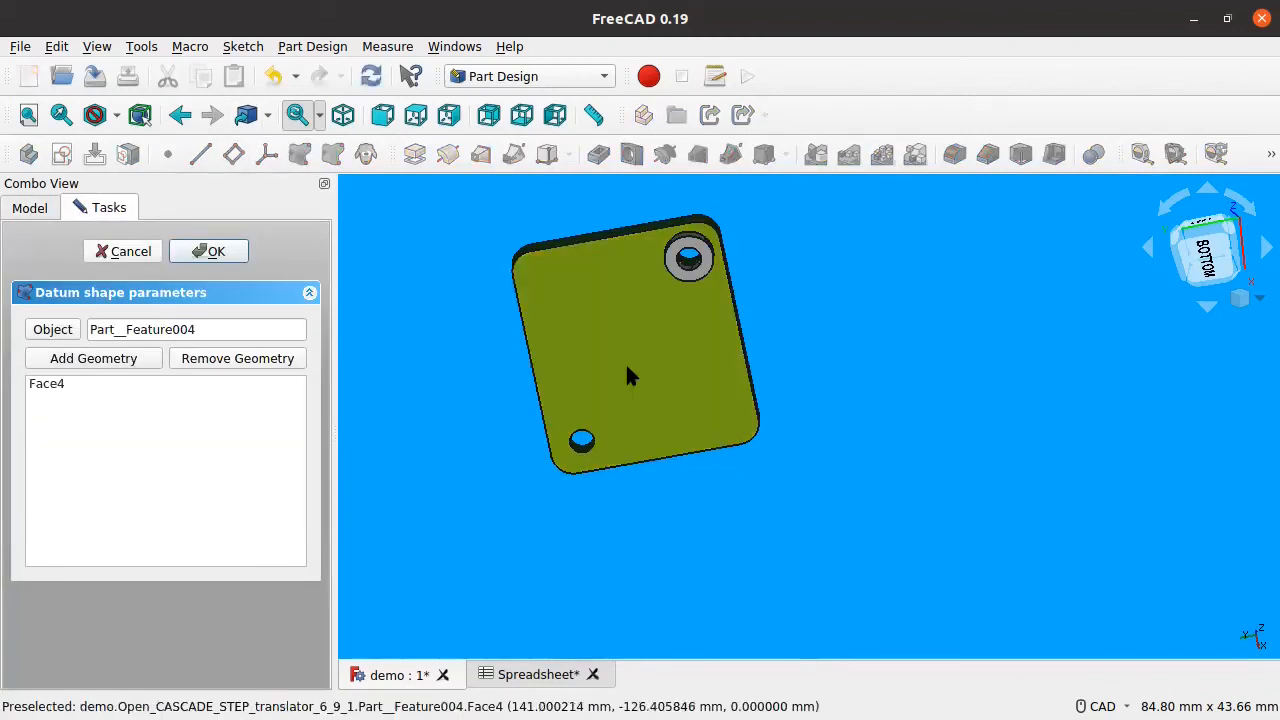
left_click(228, 253)
Step: Collapse and hide the imported board, then select the face shape binder
scroll(181, 290, "up", 1)
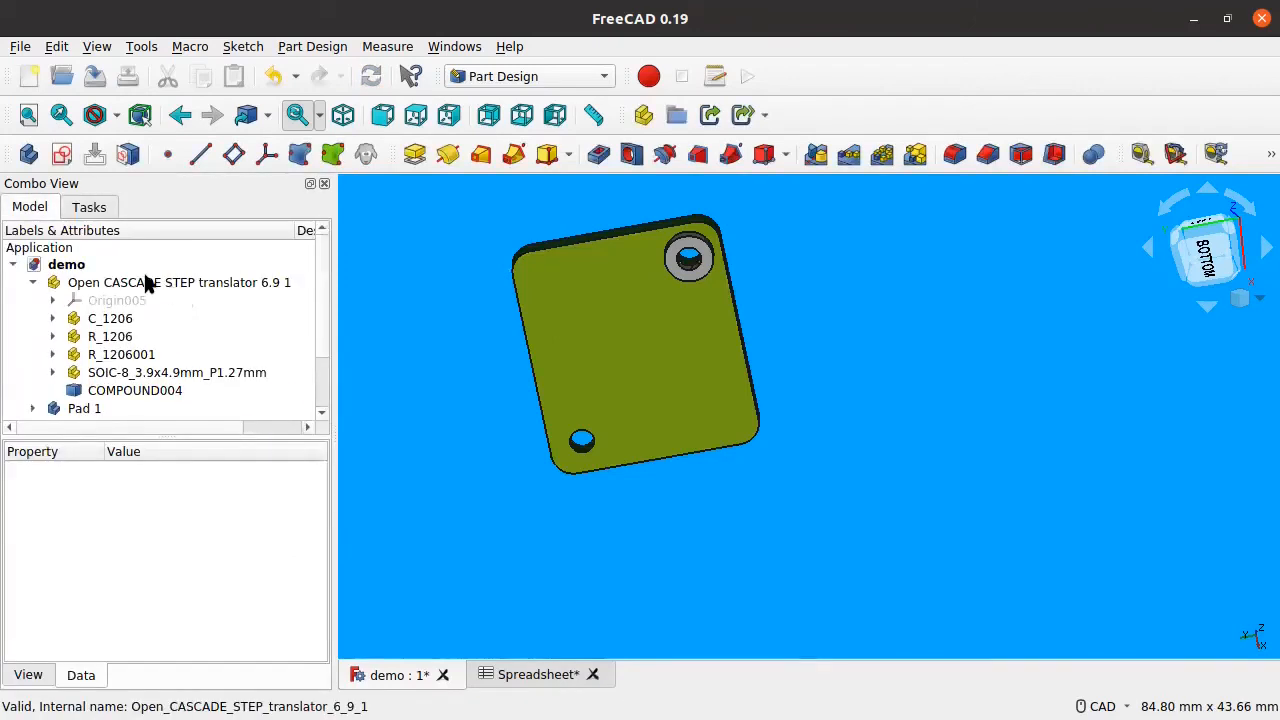
left_click(31, 284)
left_click(87, 279)
key("space")
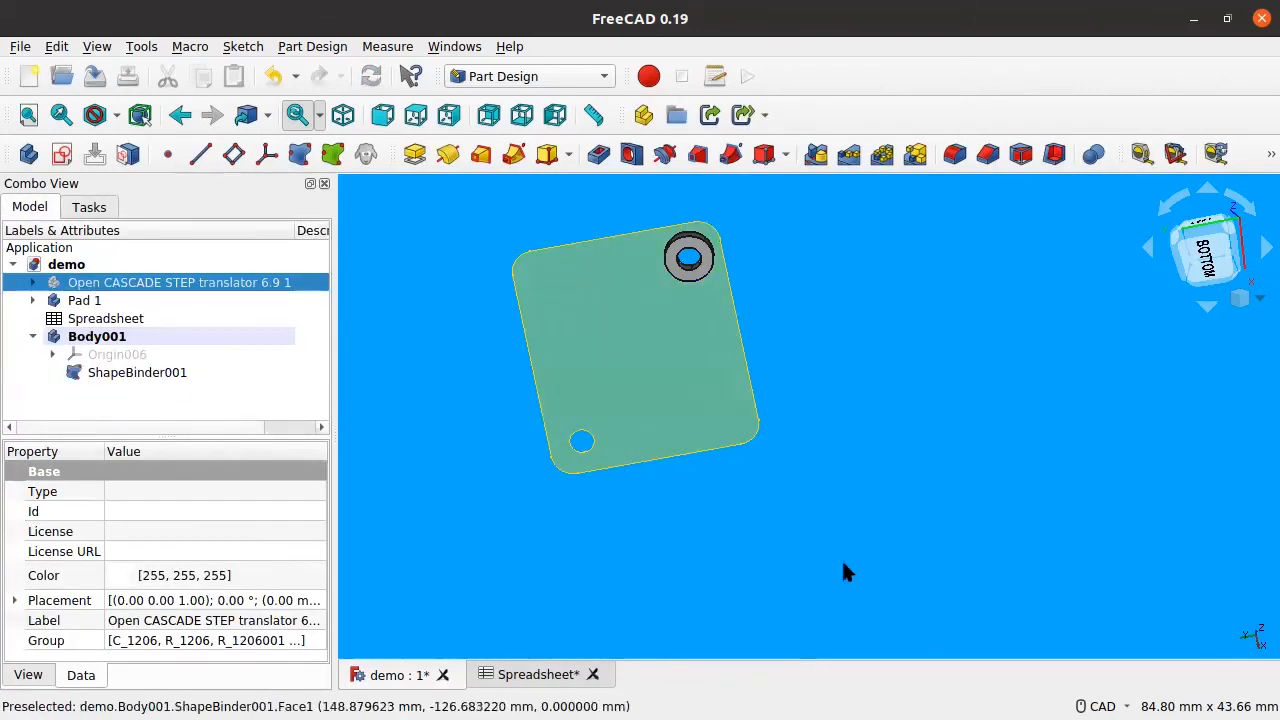
middle_click_drag(885, 523, 791, 510)
scroll(586, 405, "up", 3)
left_click(162, 380)
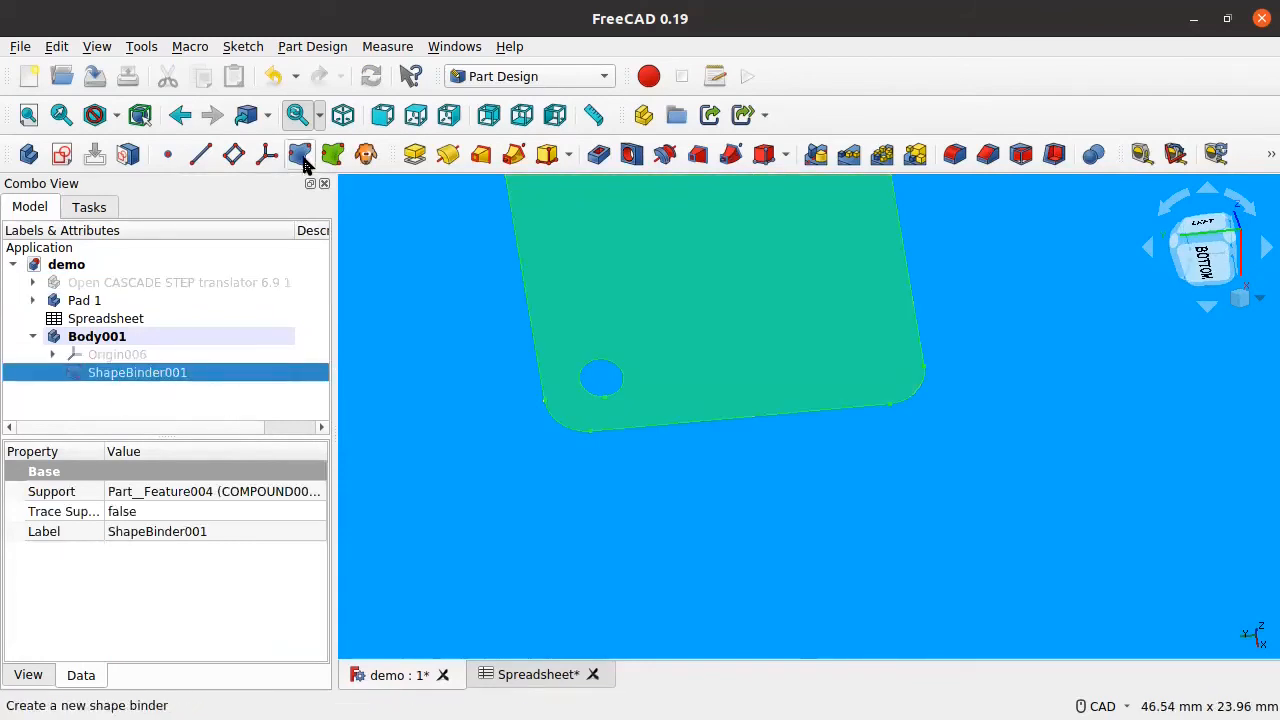
Step: Start a sketch on ShapeBinder001 and link the hole's circular edge as external geometry
left_click(62, 155)
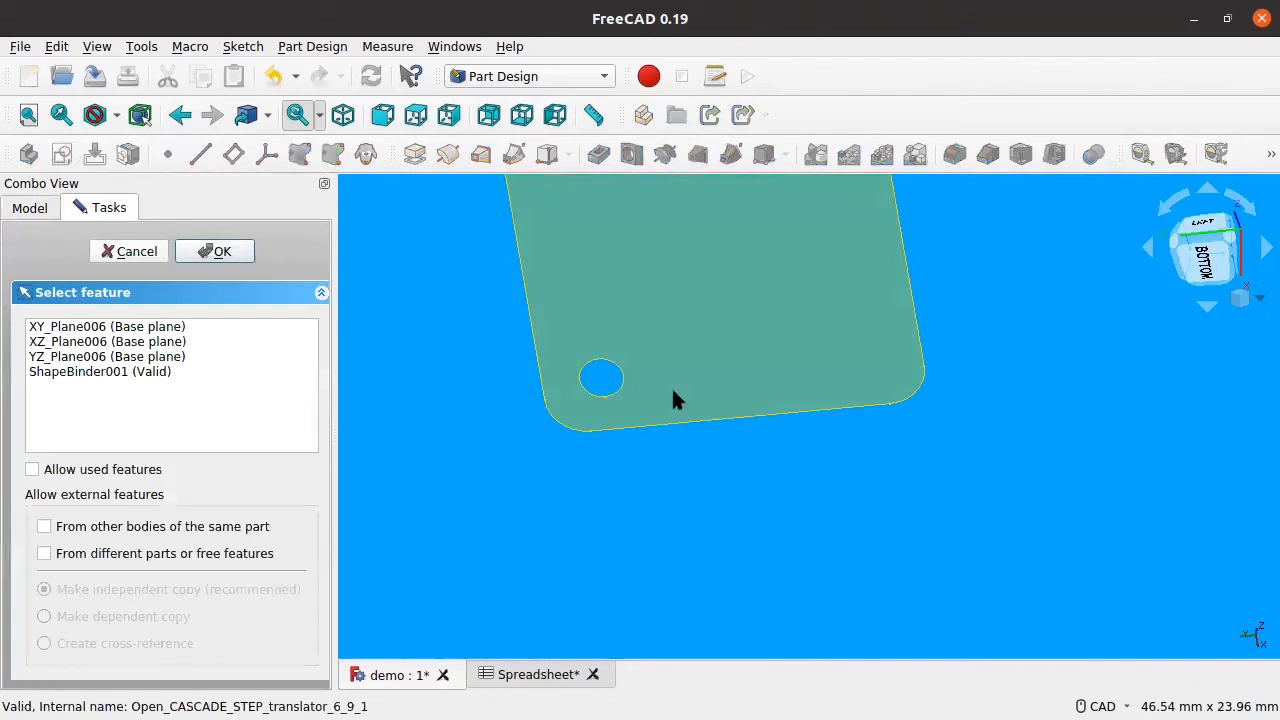
left_click(170, 372)
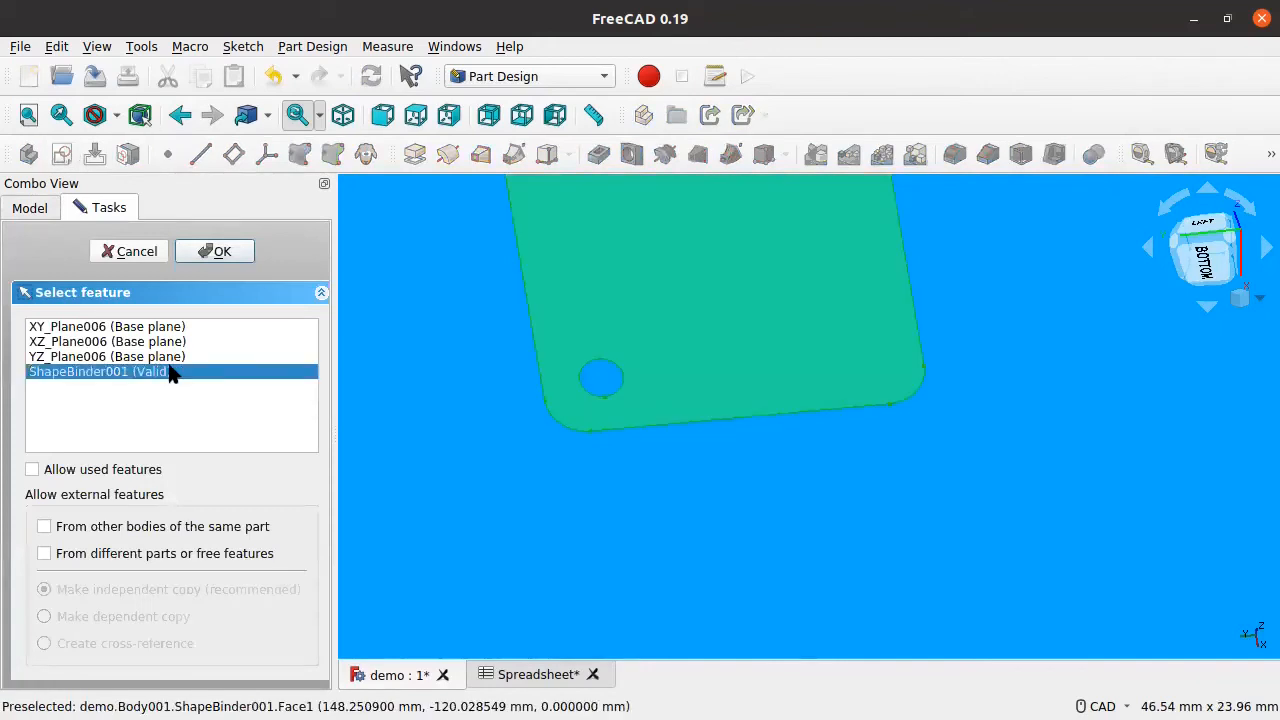
left_click(220, 253)
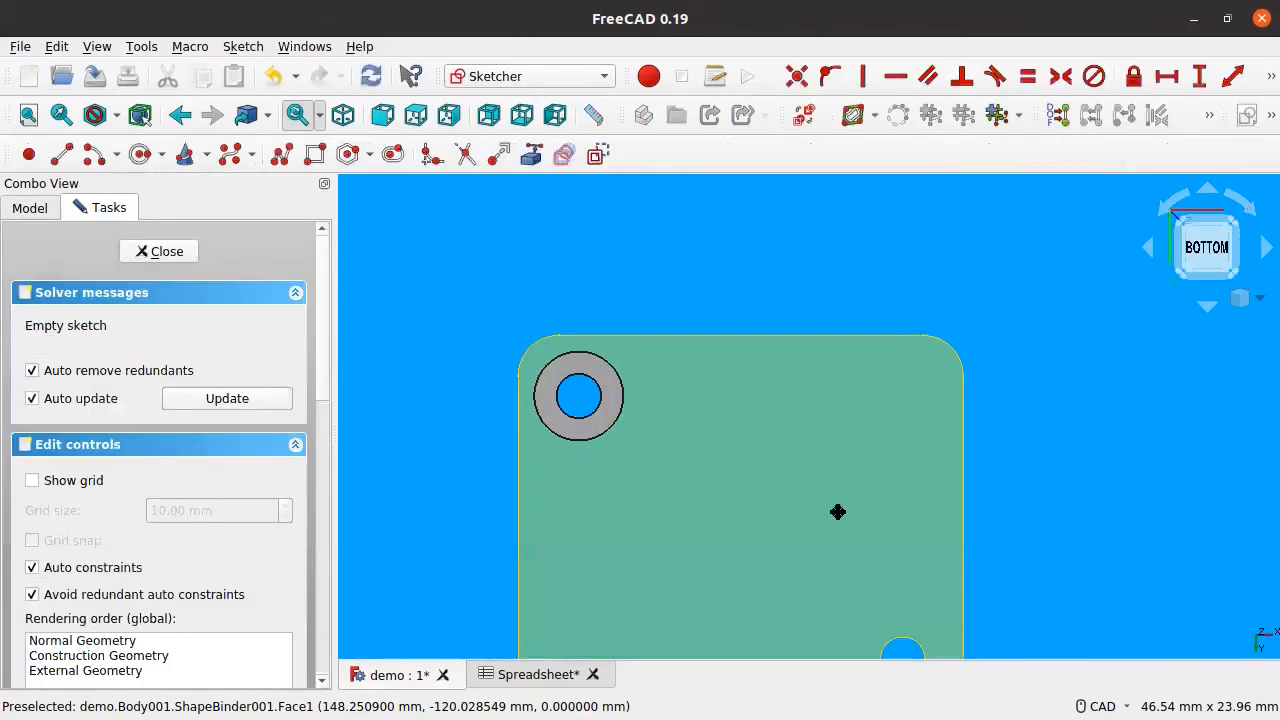
scroll(701, 450, "up", 3)
left_click(531, 154)
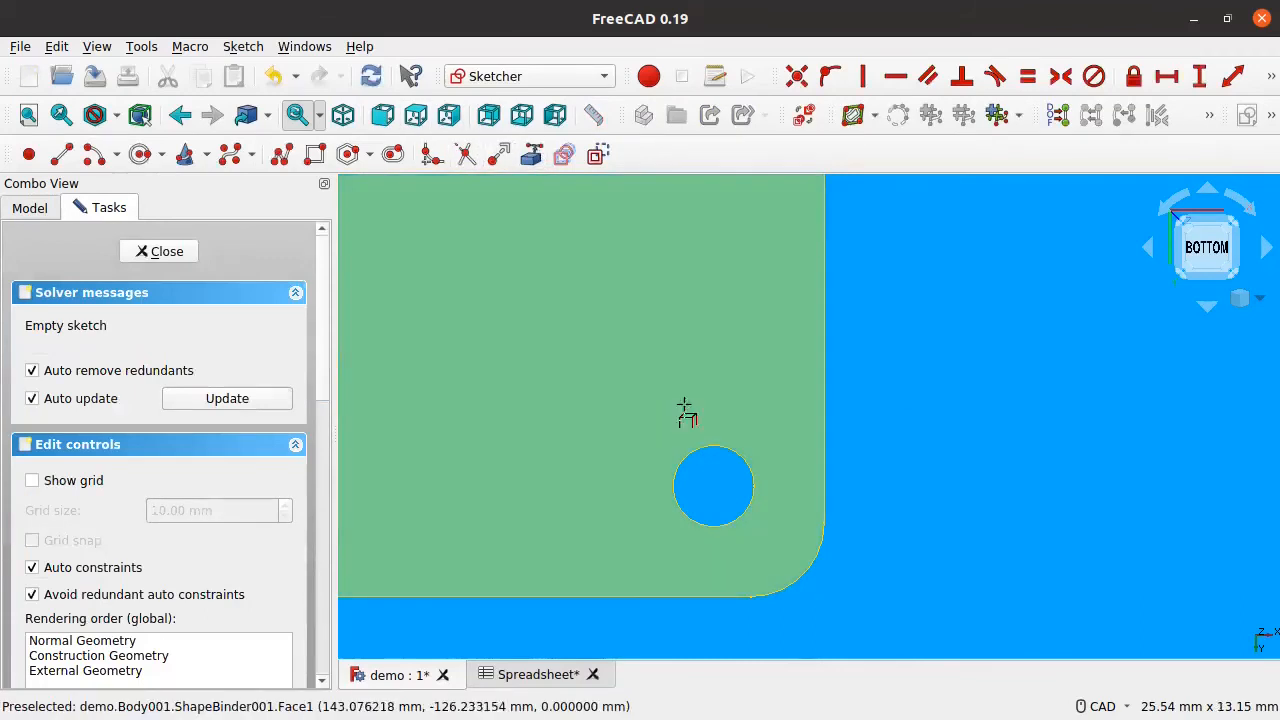
left_click(714, 447)
key("Escape")
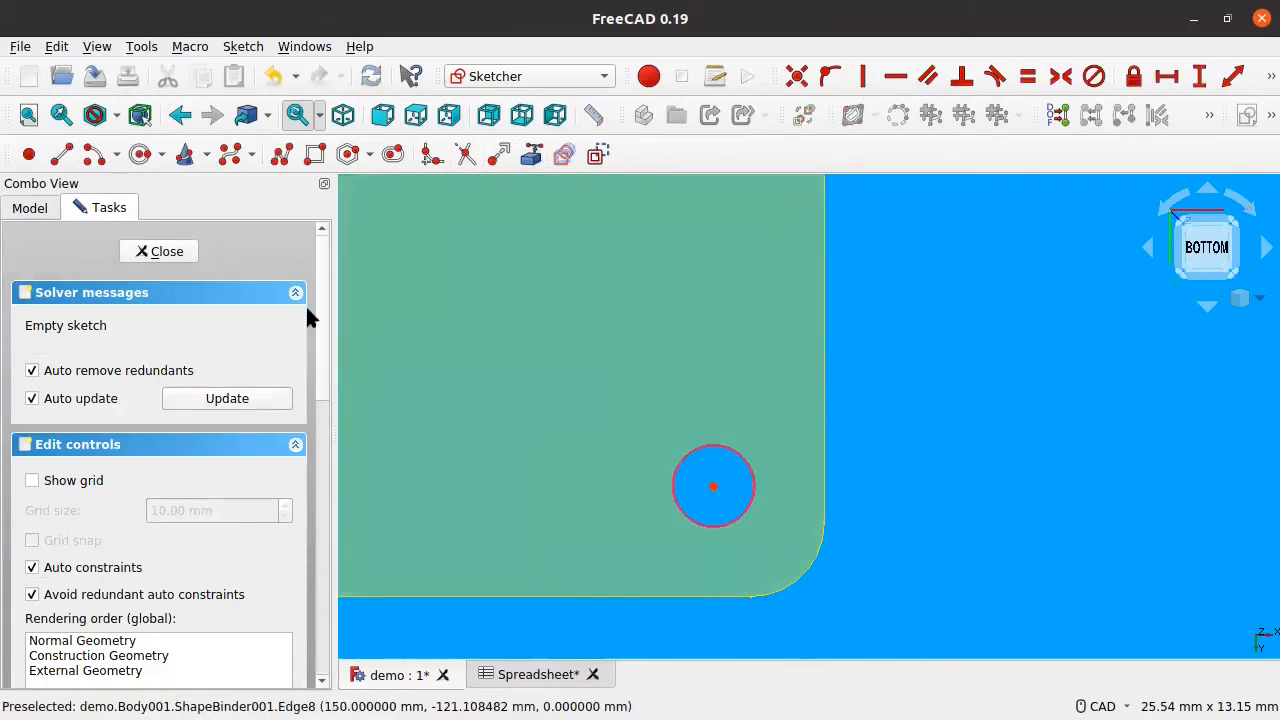
Step: Draw two concentric circles on the hole centre and make the inner one equal to the hole
left_click(140, 157)
left_click(713, 487)
left_click(772, 547)
left_click(713, 487)
left_click(744, 530)
right_click(811, 509)
left_click(761, 504)
left_click(743, 514)
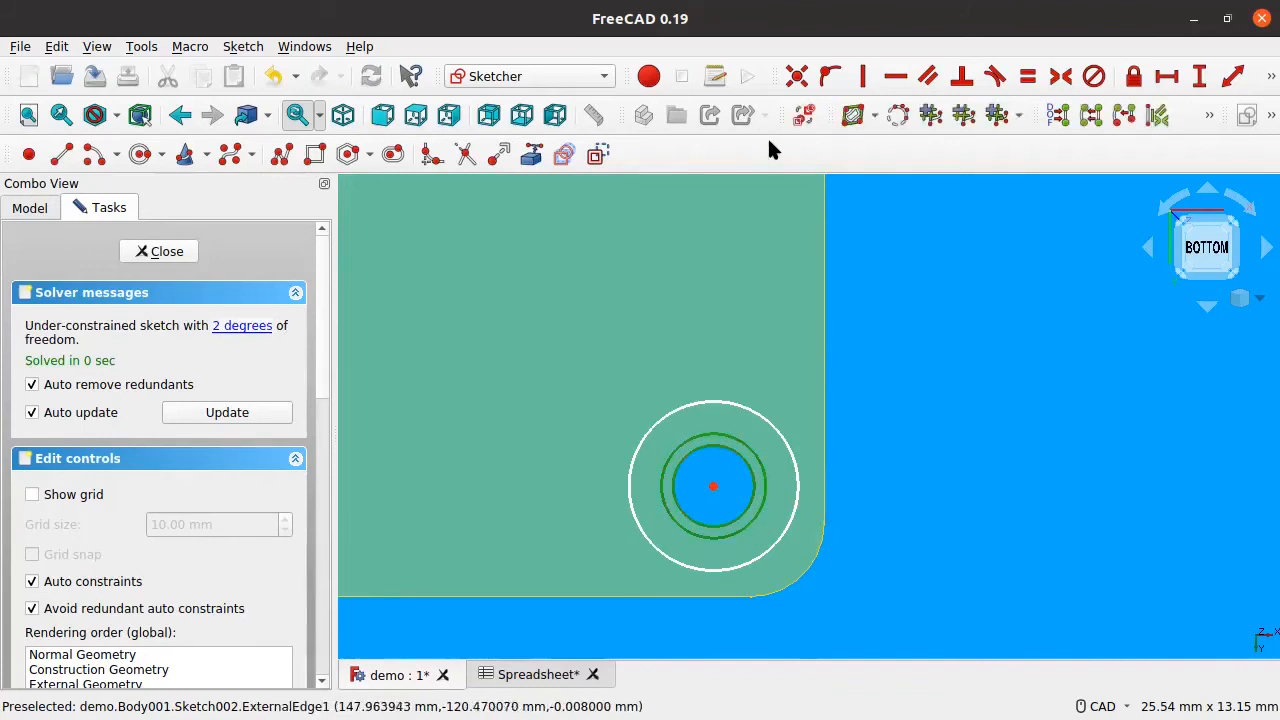
left_click(1027, 76)
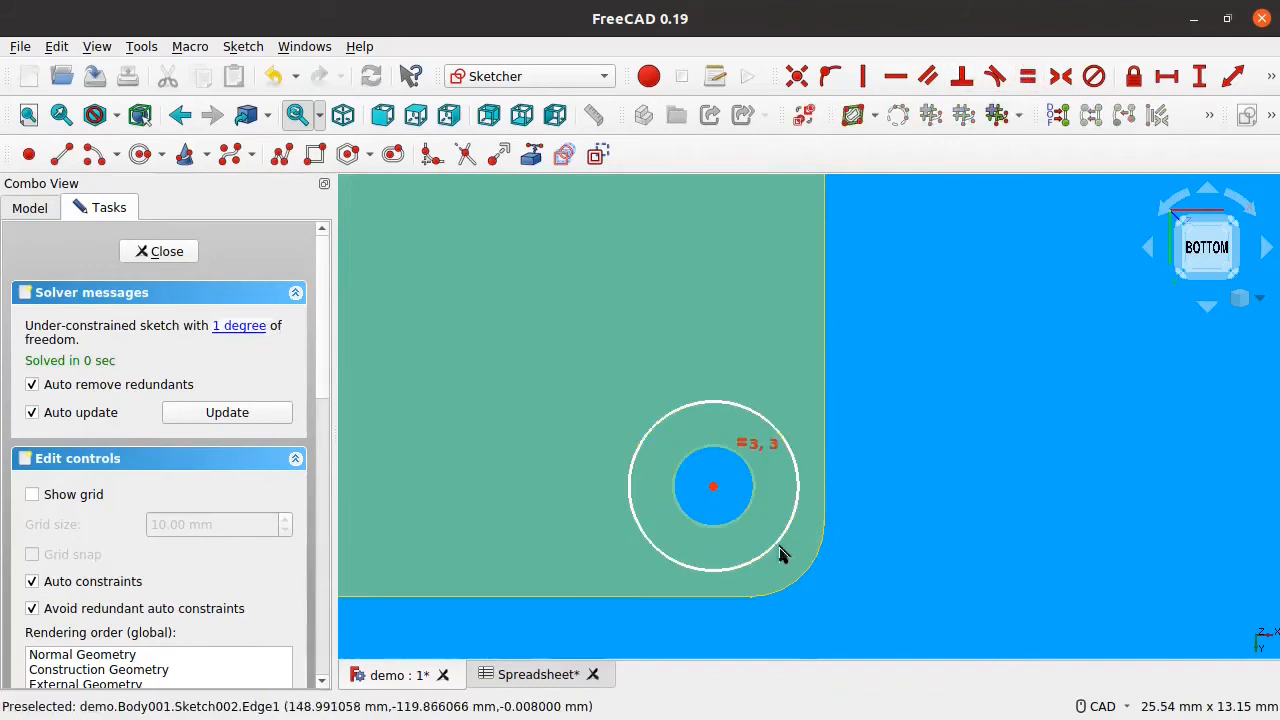
Step: Set the outer circle's radius to Spreadsheet.PadRadius (2.2 mm) and close the sketch
left_click(778, 550)
left_click(1265, 77)
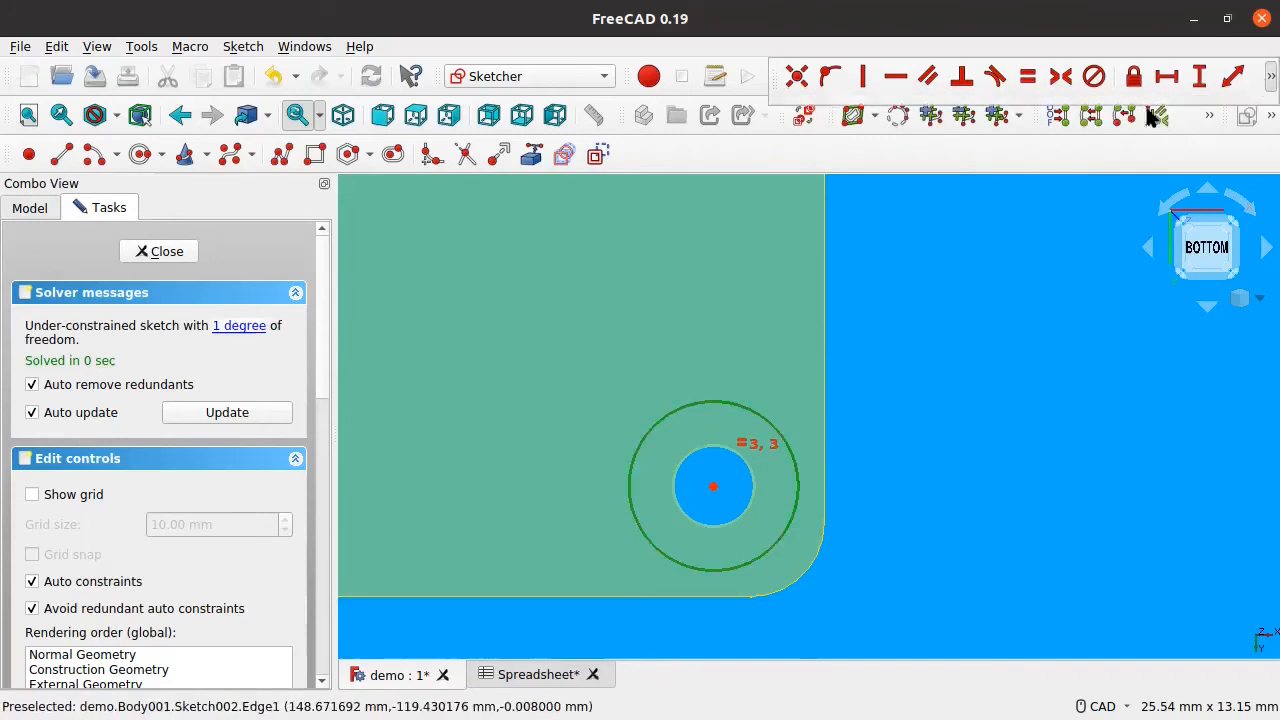
left_click(1265, 77)
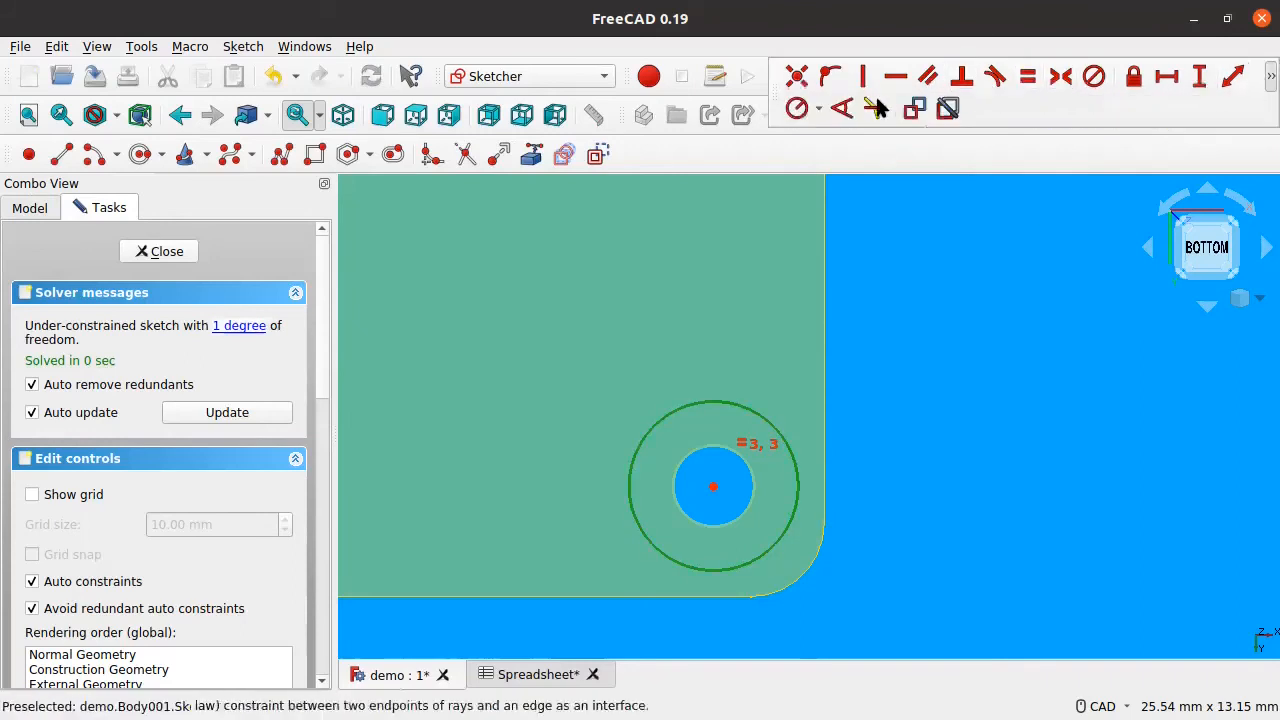
left_click(797, 108)
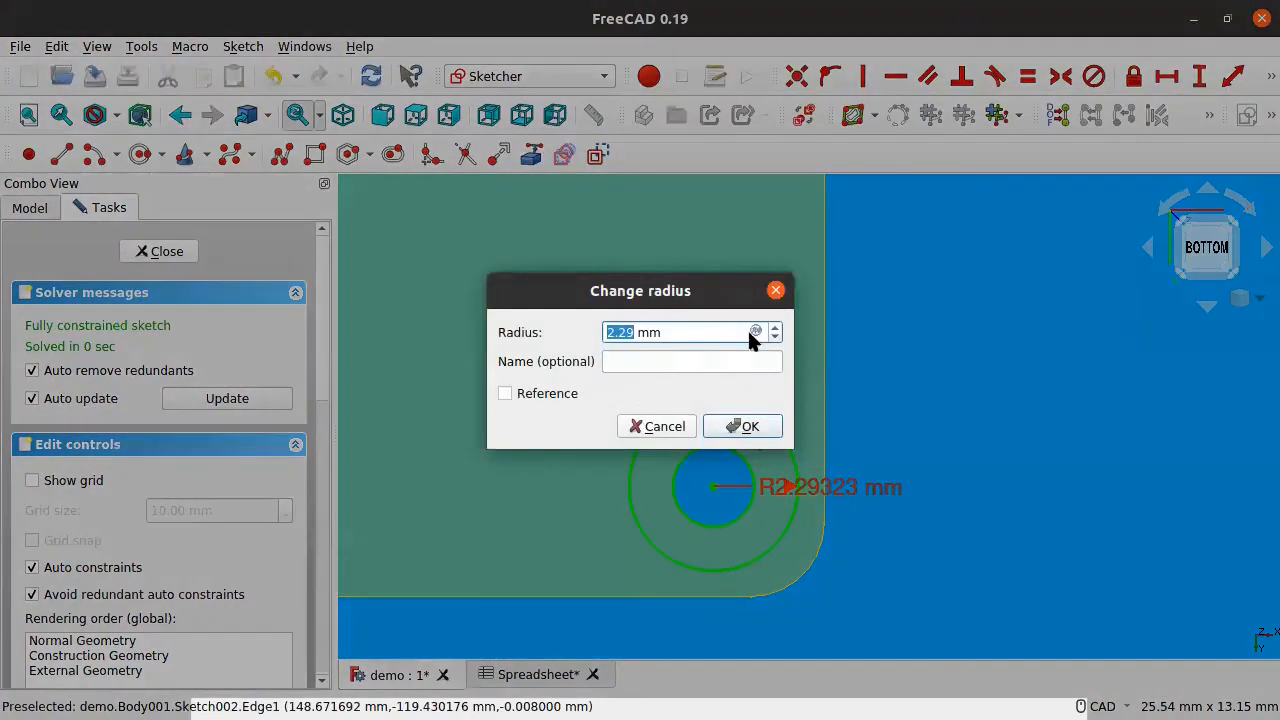
left_click(754, 332)
type("Spr")
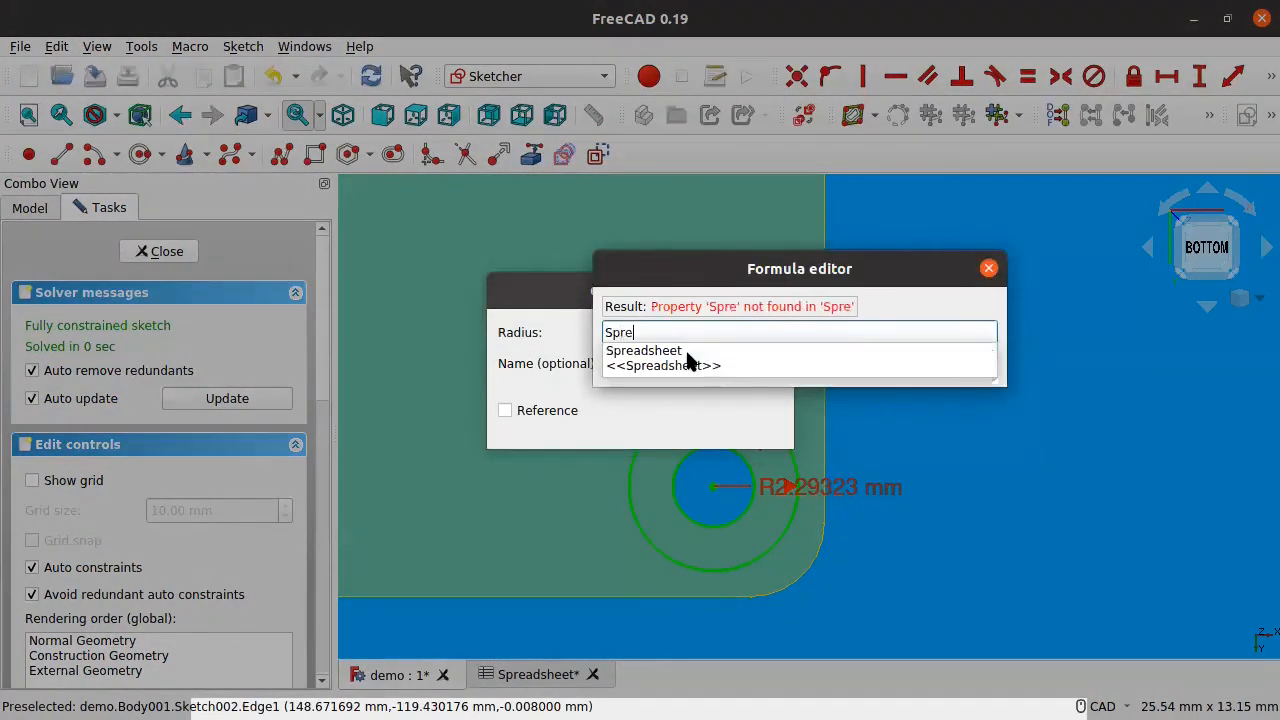
key("Down")
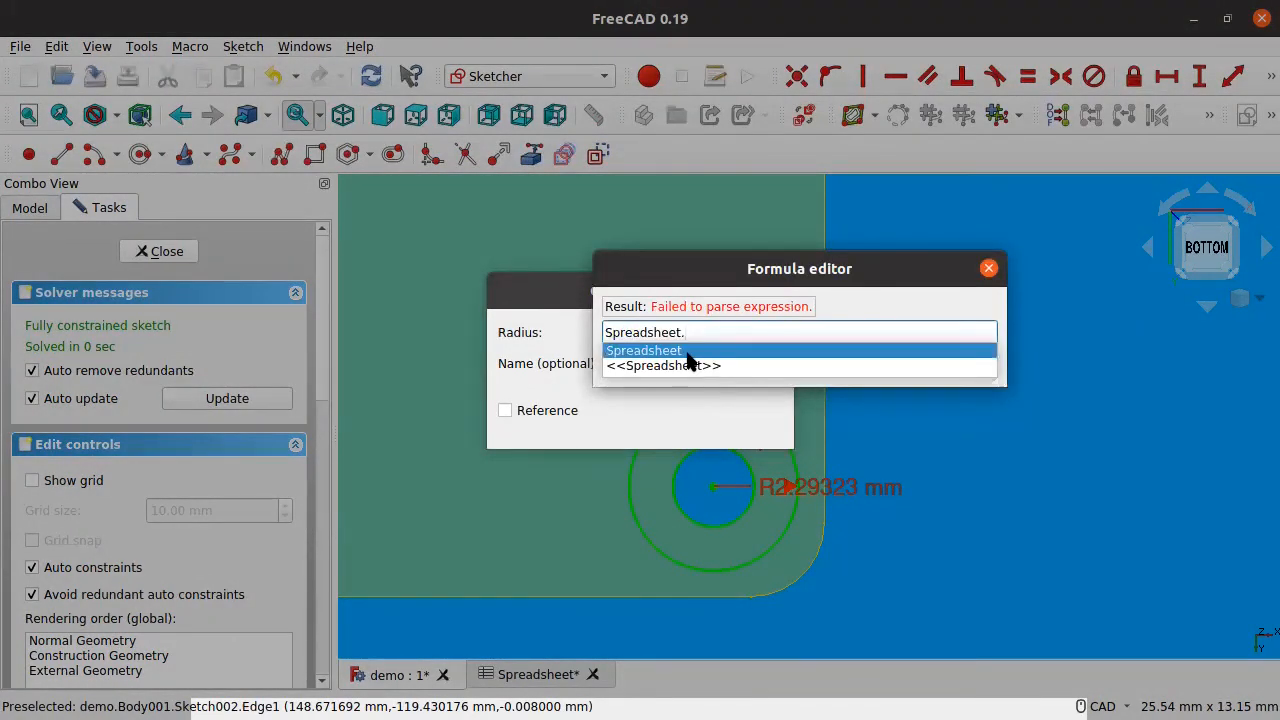
type("Pad")
key("Down")
key("Return")
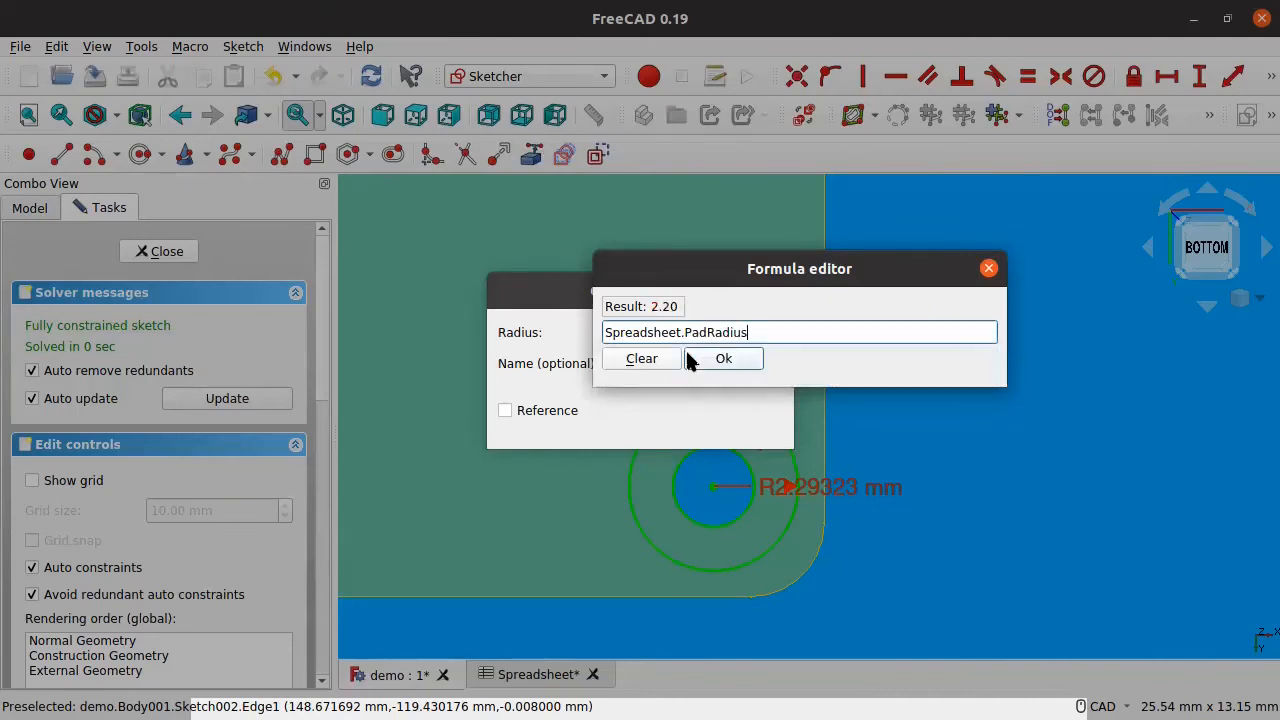
left_click(719, 358)
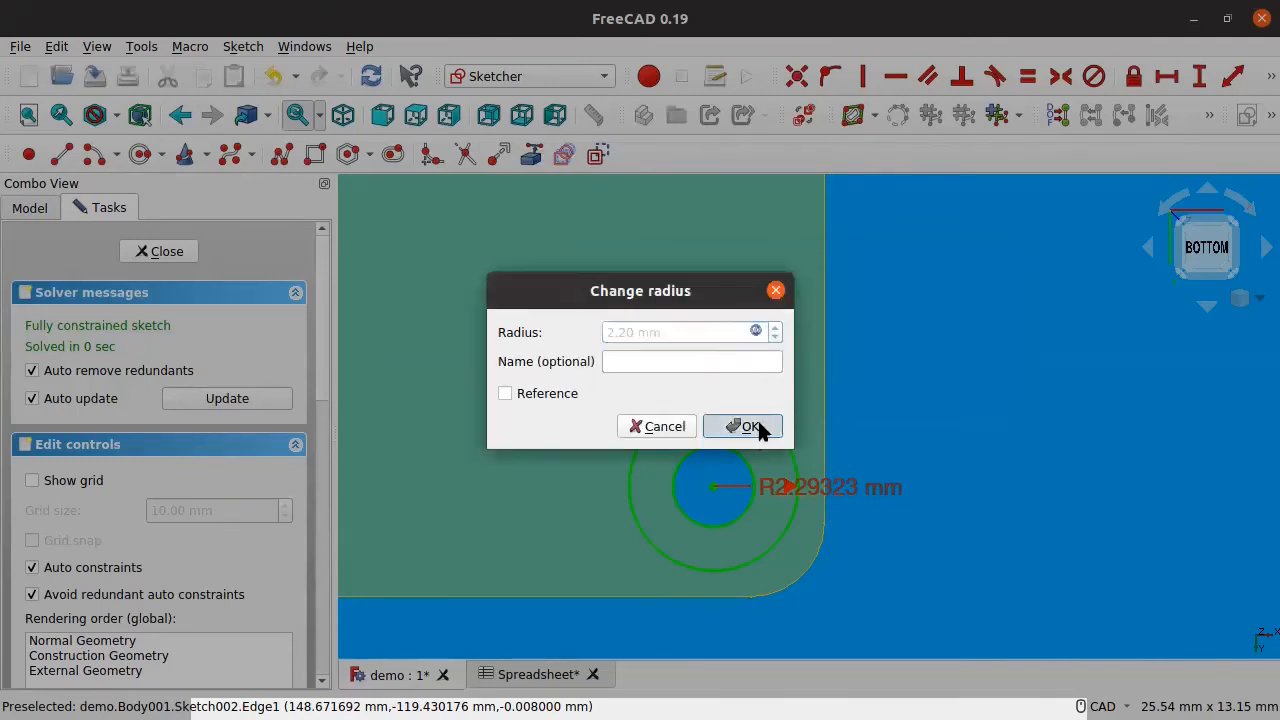
left_click(754, 426)
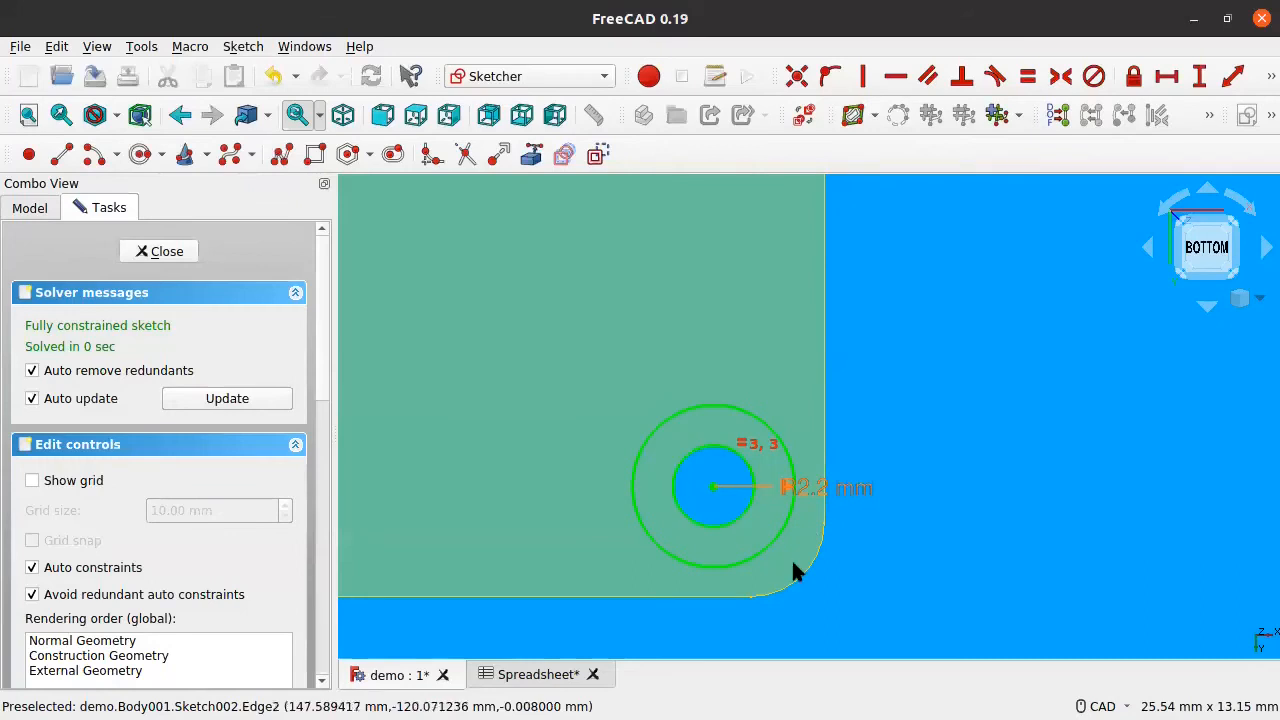
left_click(160, 252)
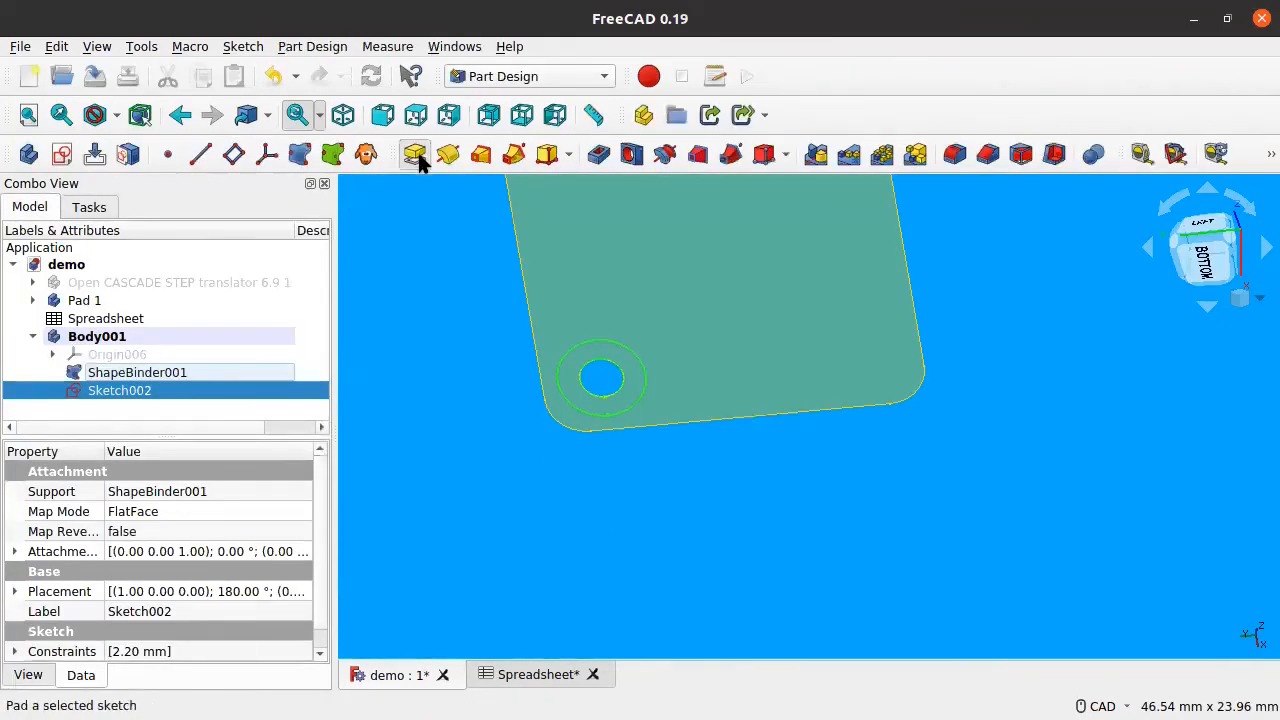
Step: Pad the ring sketch with length Spreadsheet.PadHeight (1.10 mm)
left_click(415, 153)
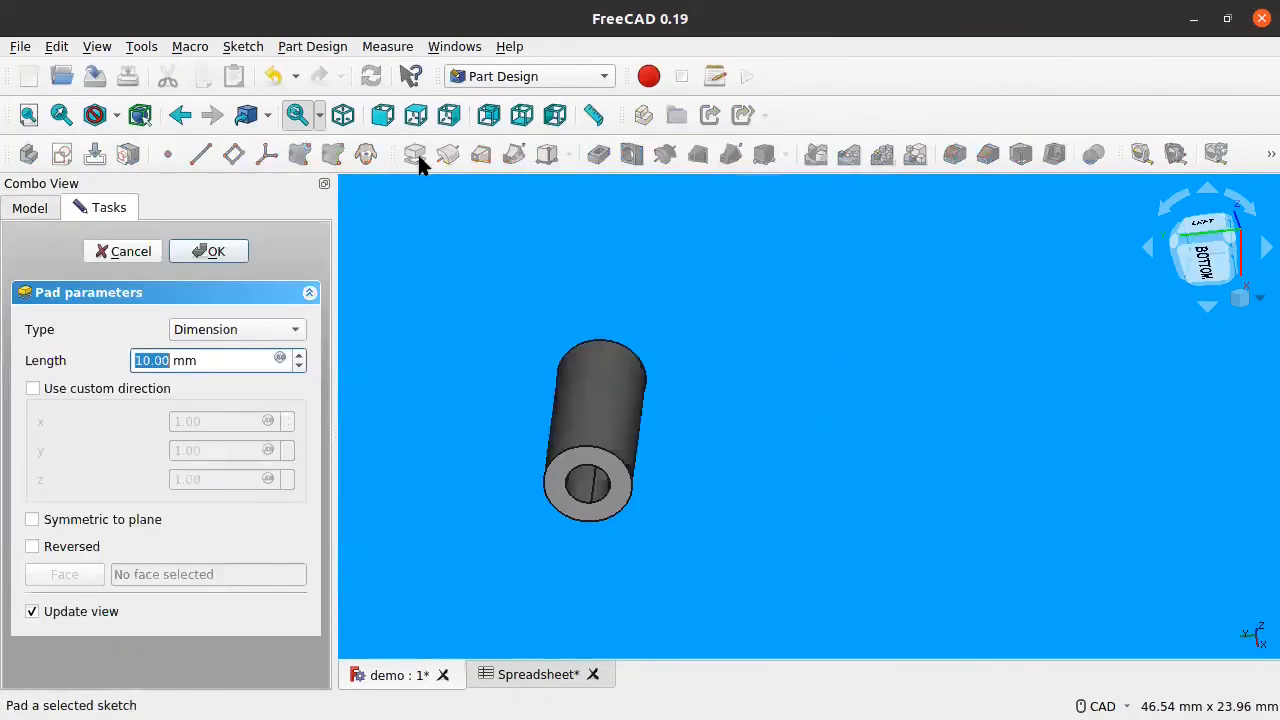
left_click(279, 360)
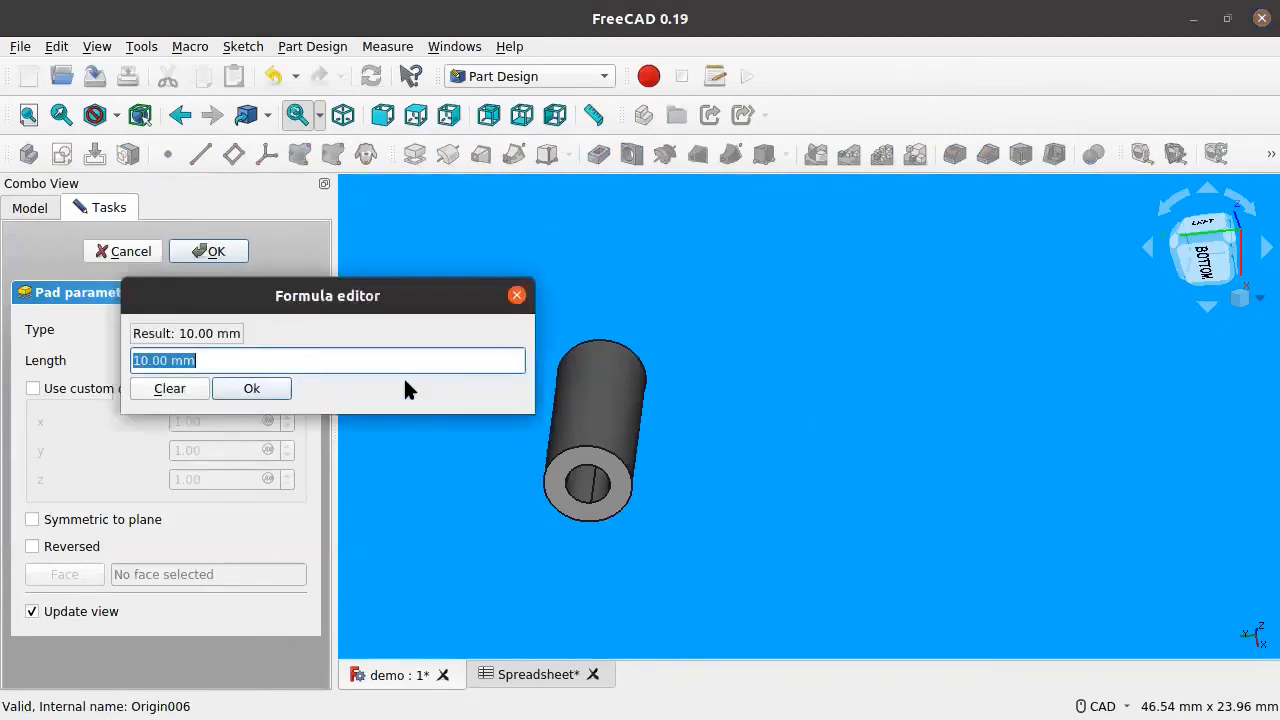
type("Spreadsheet.")
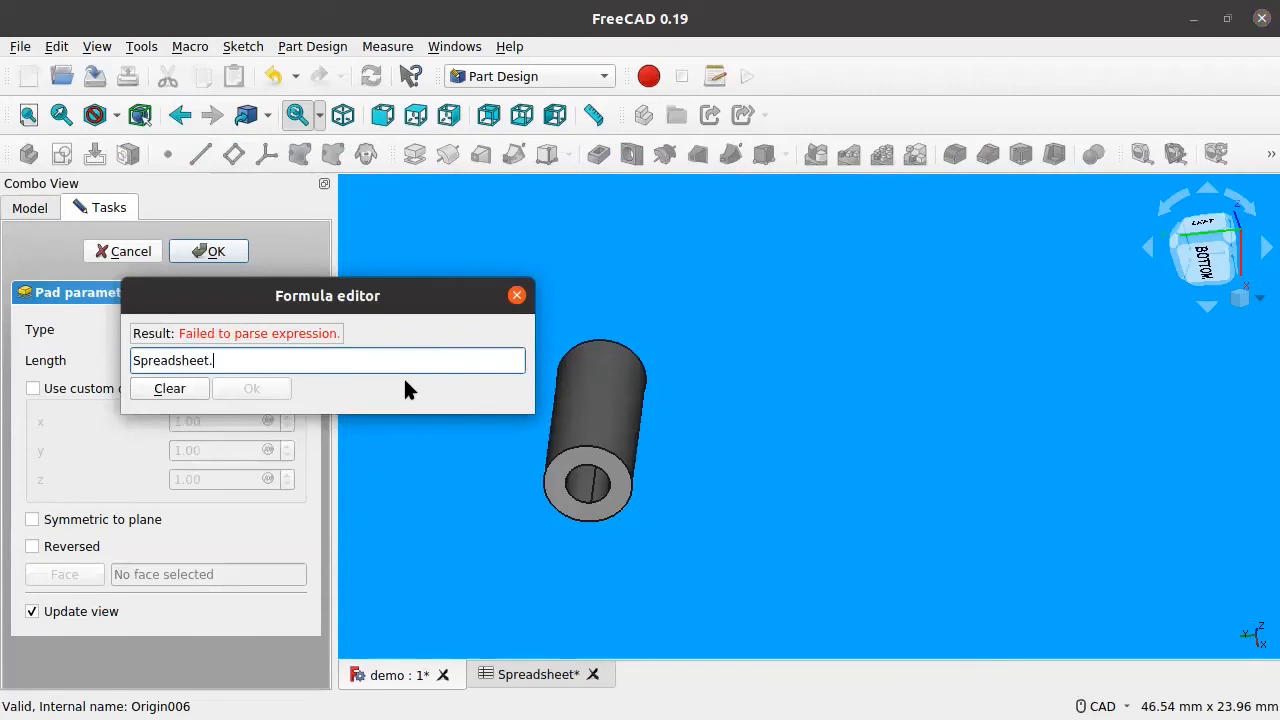
type("Pad")
key("Down")
key("Down")
key("Return")
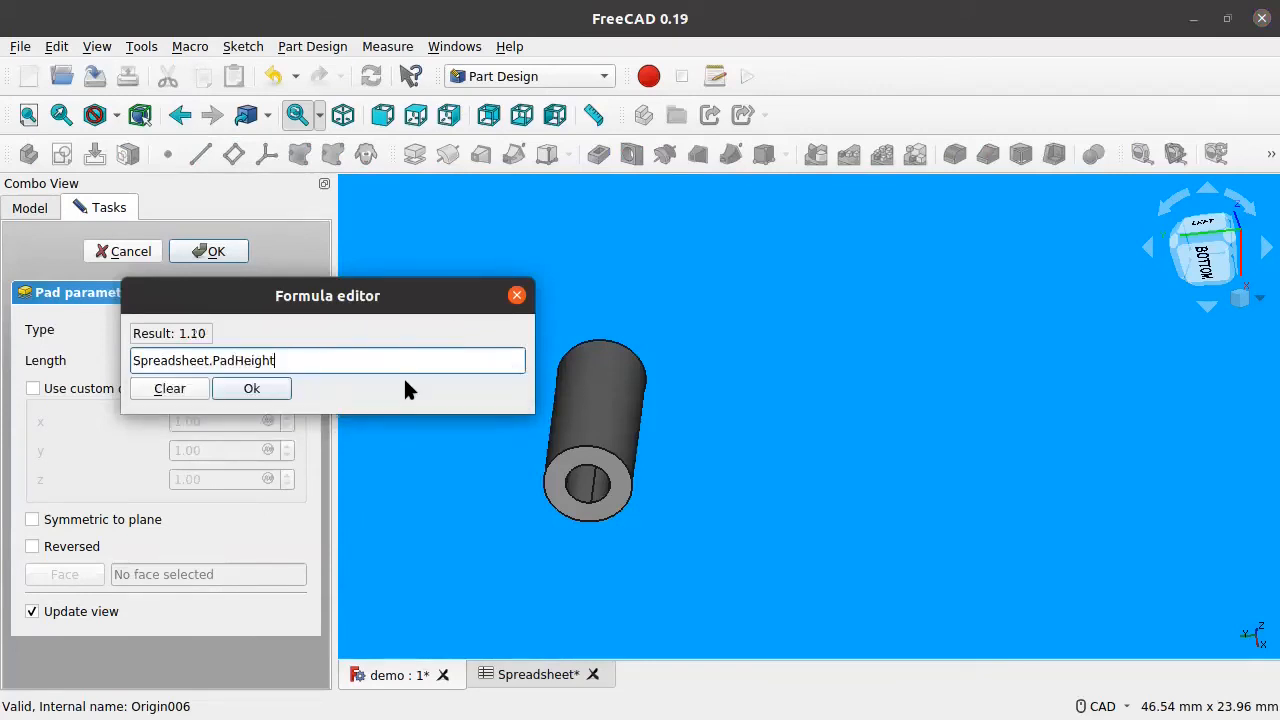
left_click(252, 390)
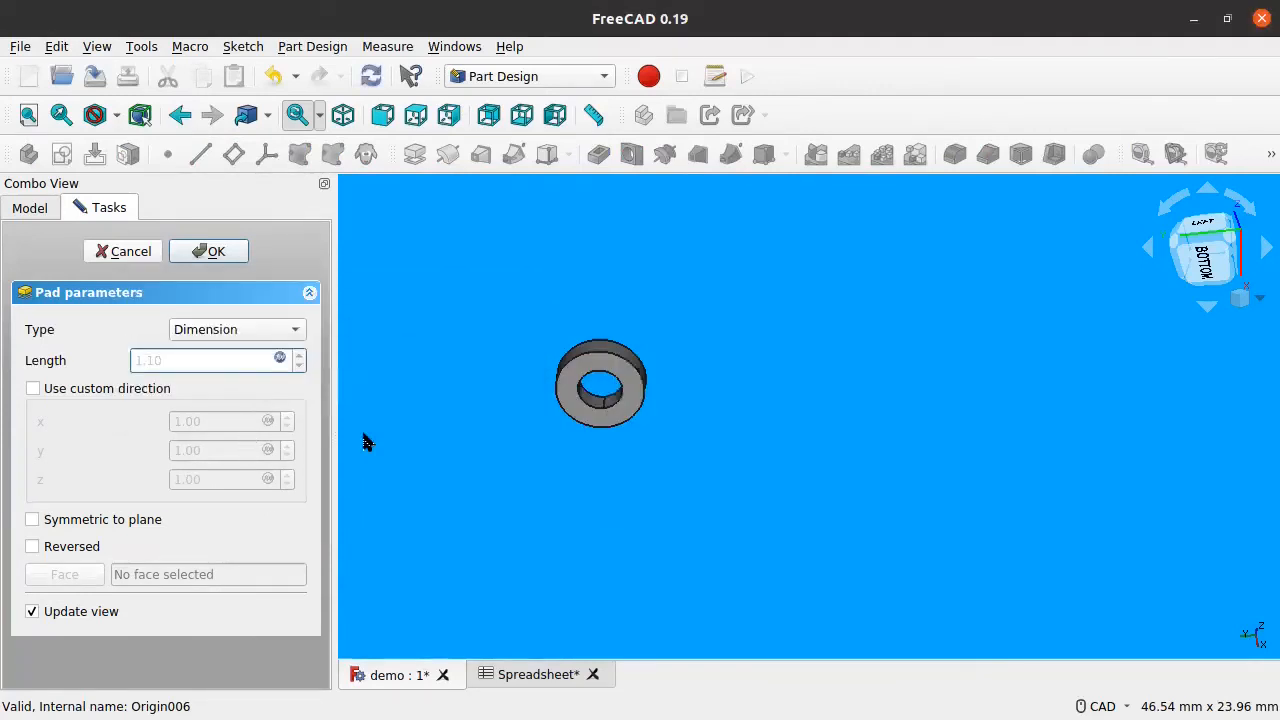
left_click(210, 253)
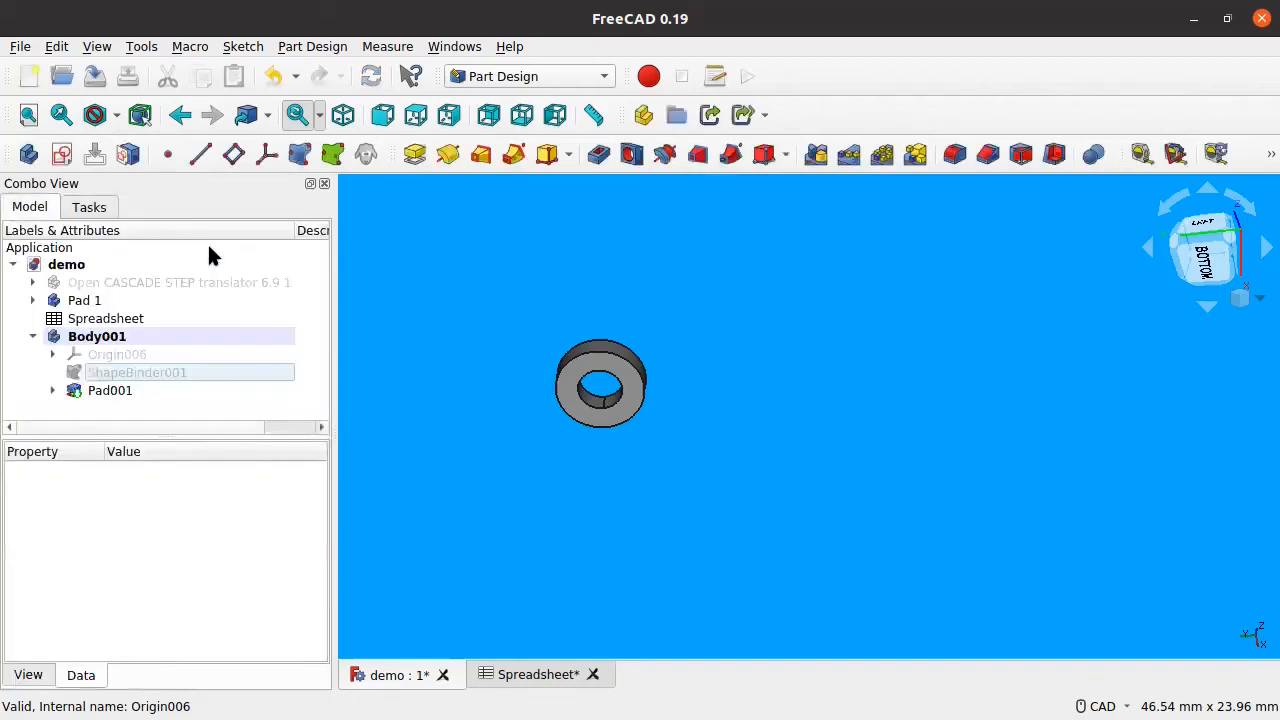
Step: Rename Body001 to 'Pad 2'
left_click(97, 336)
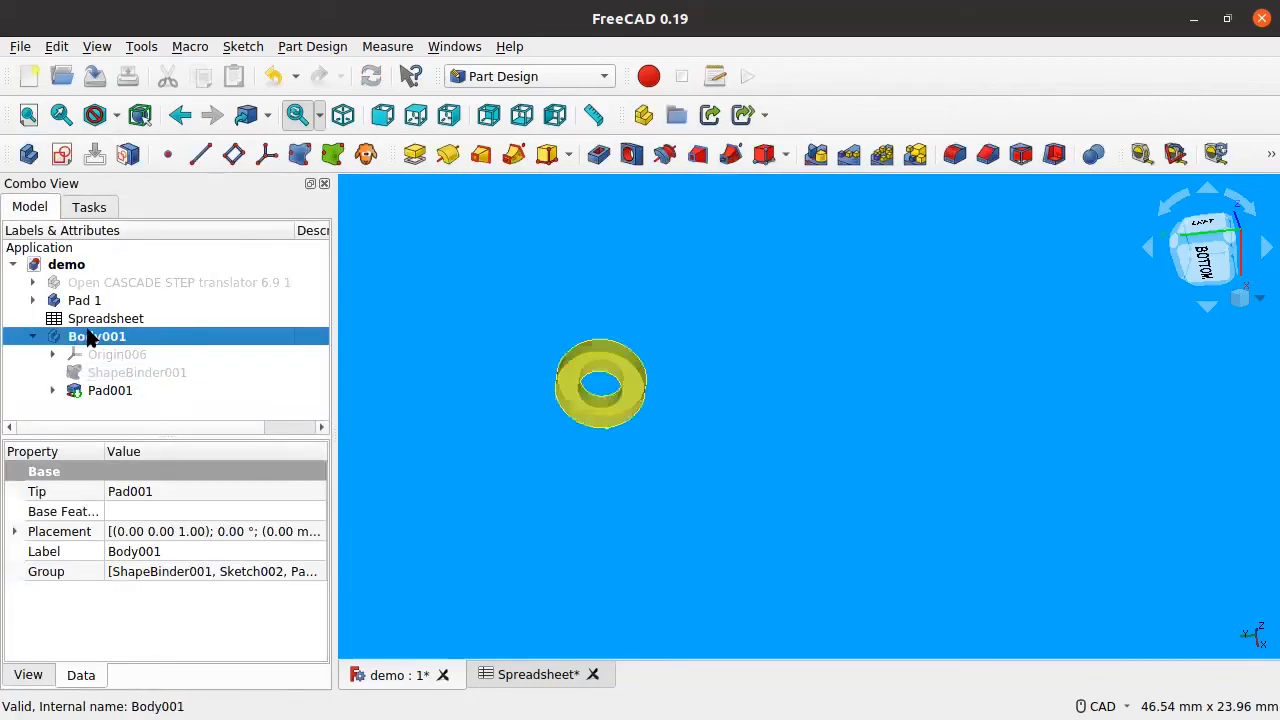
right_click(89, 332)
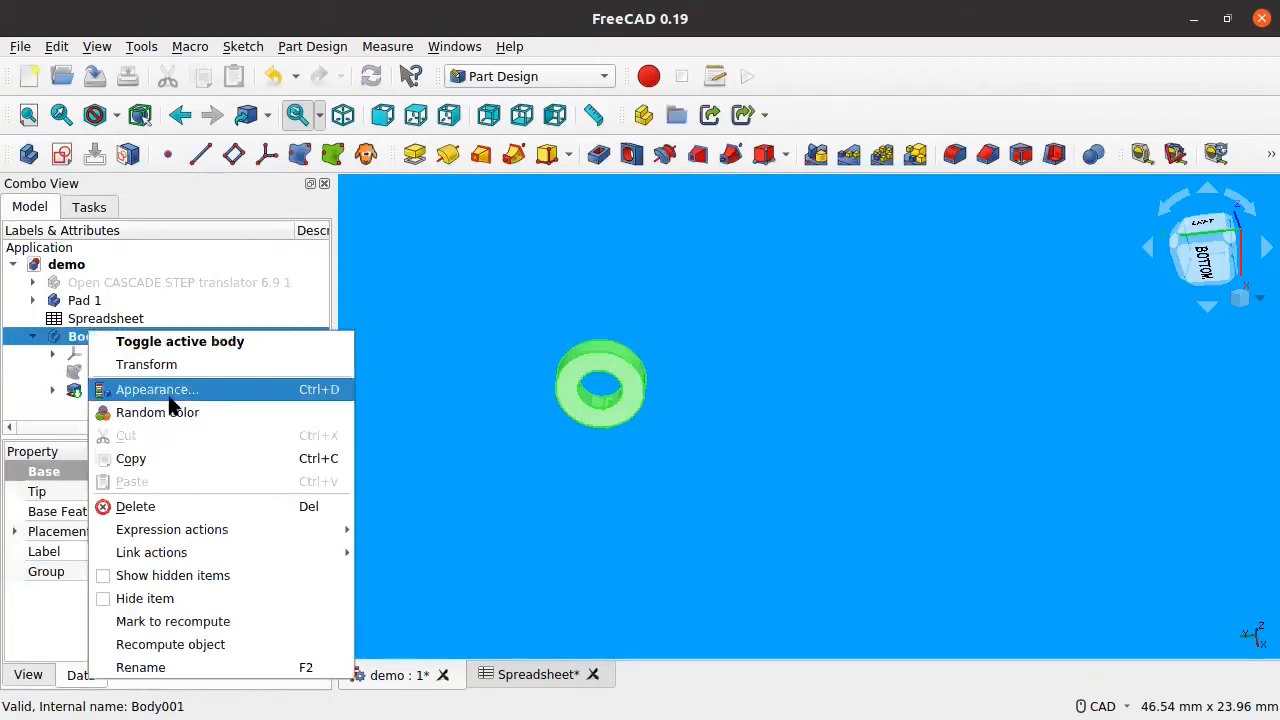
left_click(183, 667)
type("Pad 2")
key("Return")
scroll(684, 422, "down", 7)
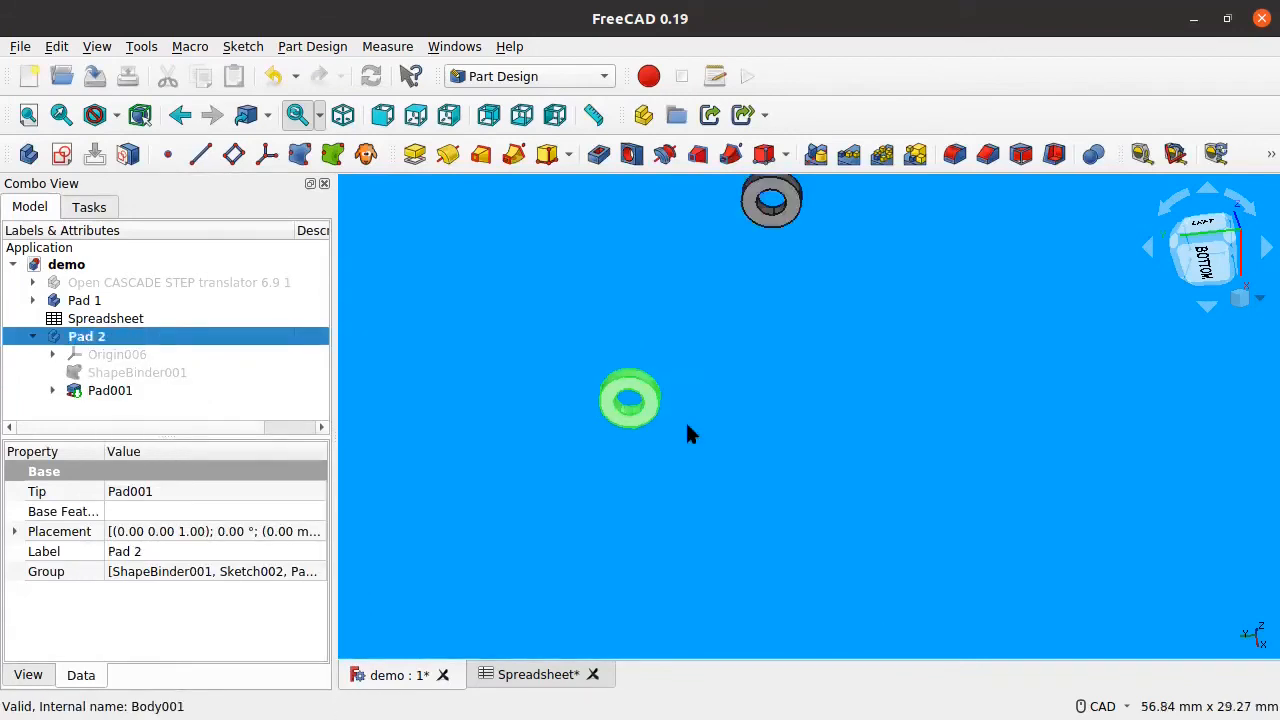
middle_click_drag(668, 412, 730, 475)
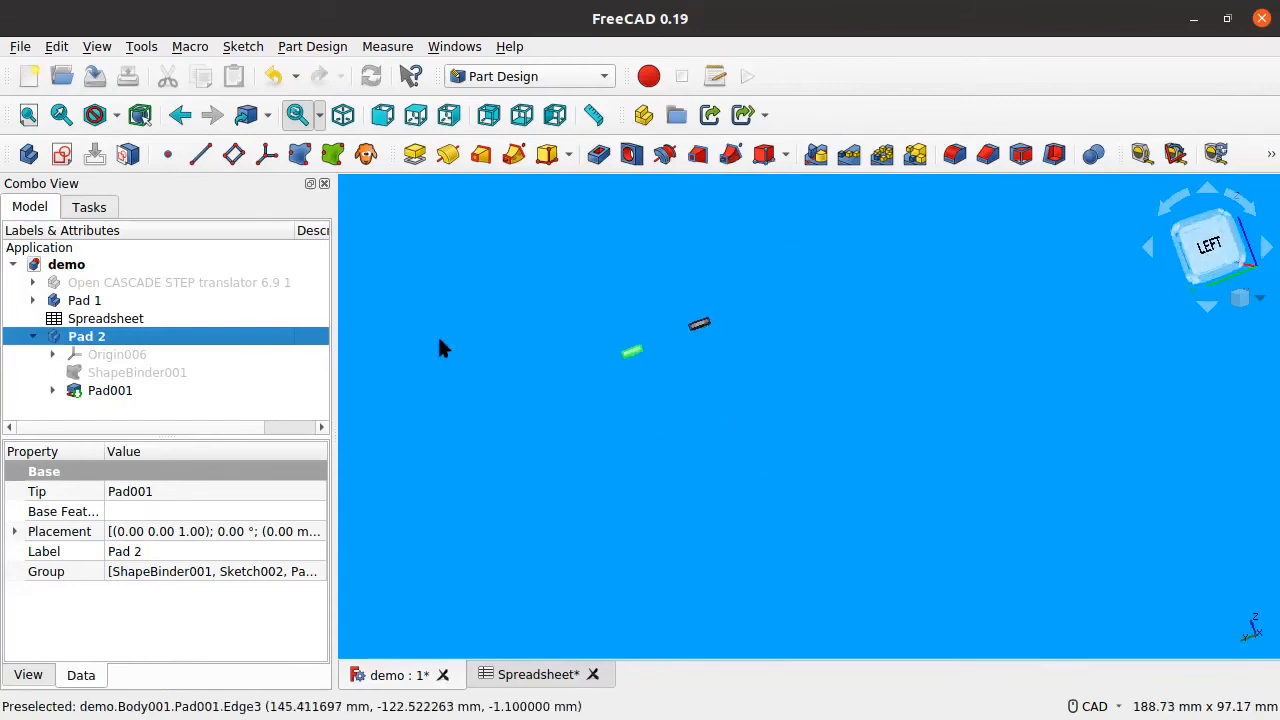
Step: Show the imported PCB model and orbit underneath to view both standoffs
left_click(200, 284)
key("space")
scroll(690, 325, "up", 5)
middle_click_drag(603, 369, 745, 474)
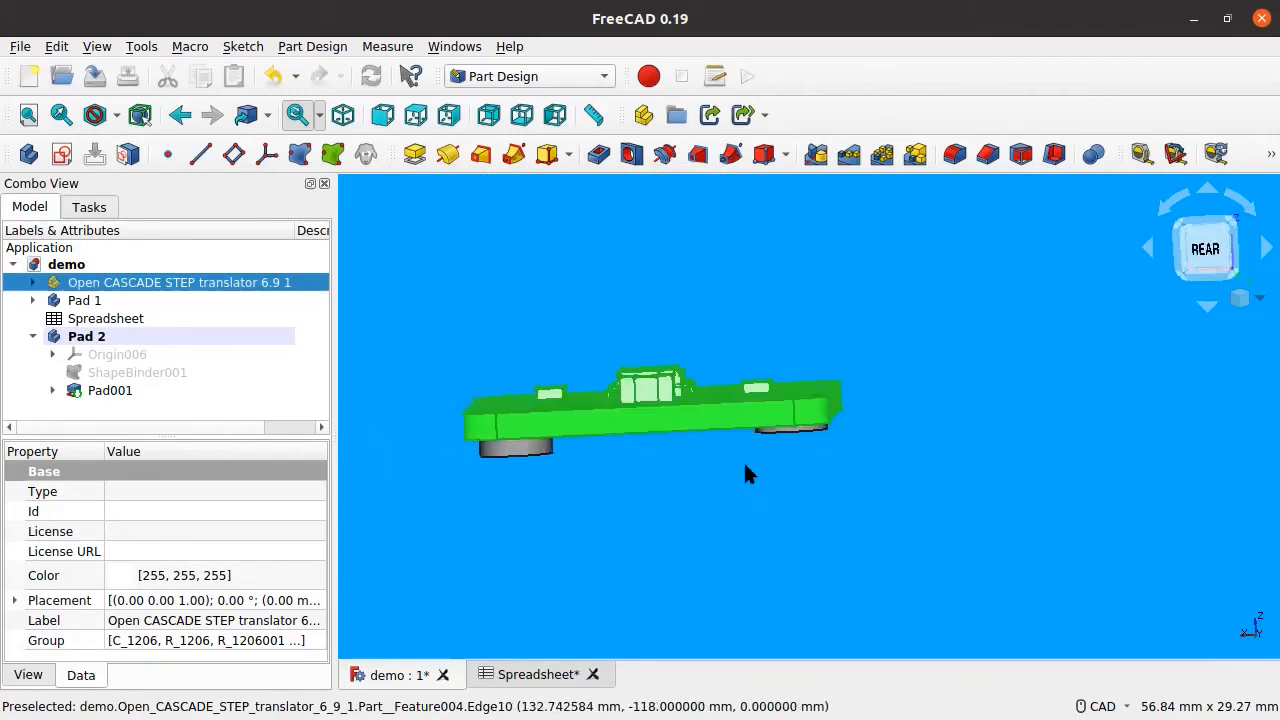
middle_click_drag(809, 524, 543, 400)
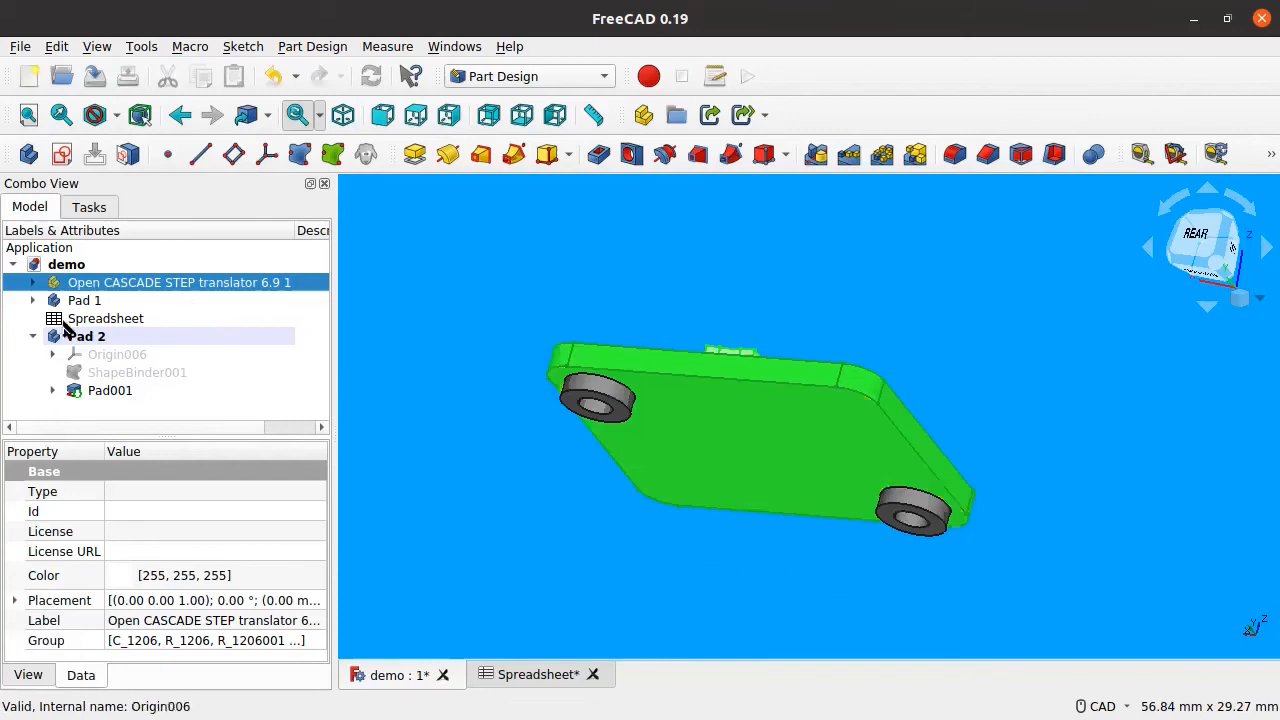
left_click(33, 337)
left_click(126, 380)
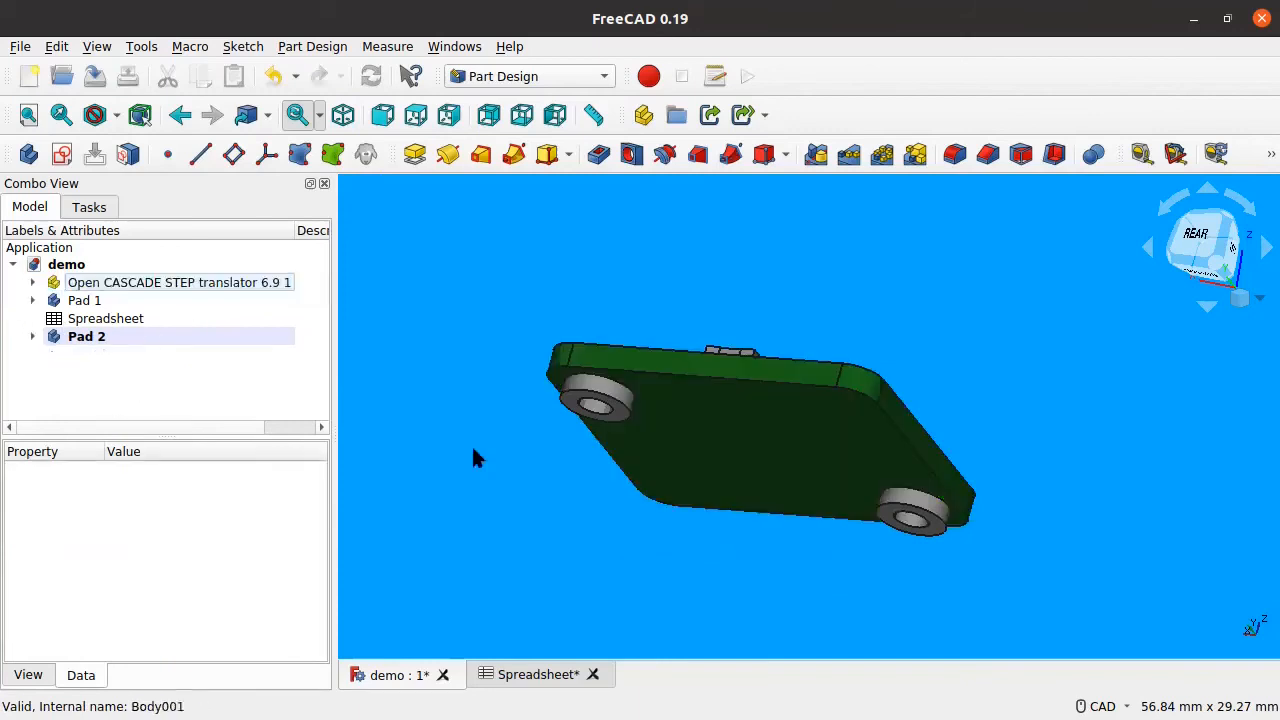
Step: Create Body002 with a shape binder of the mounting hole's face
left_click(28, 156)
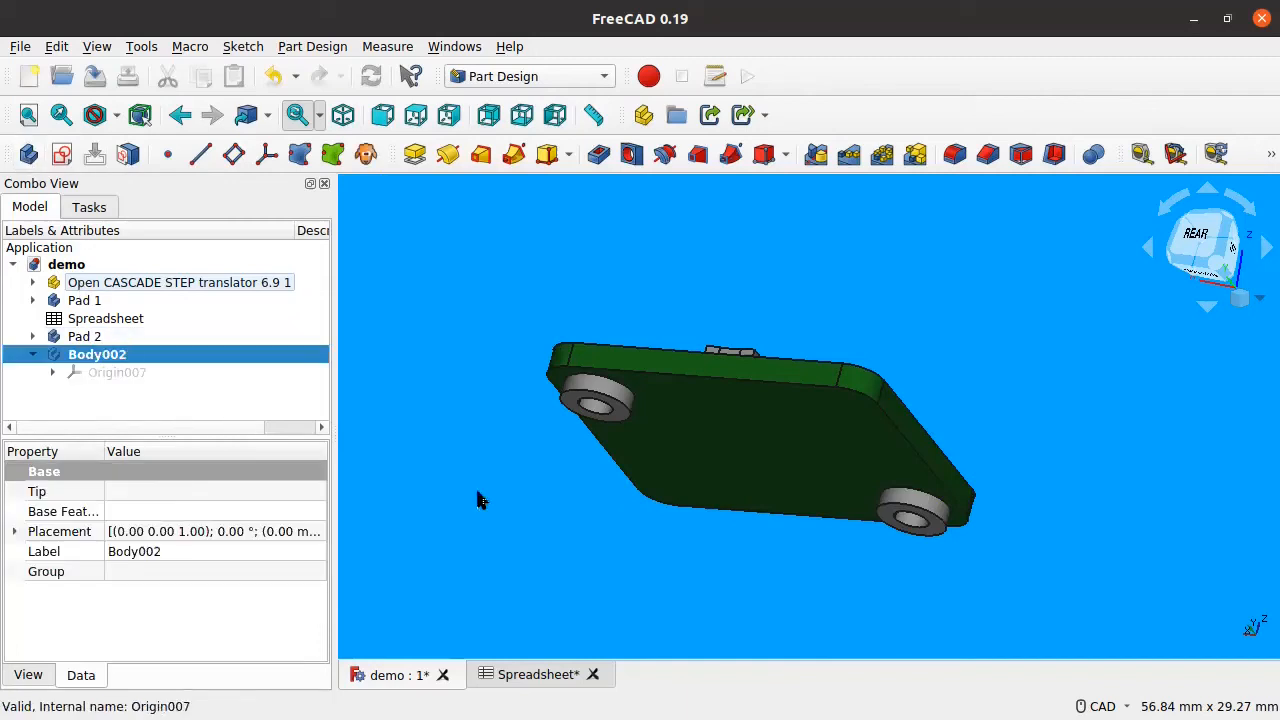
scroll(480, 500, "up", 6)
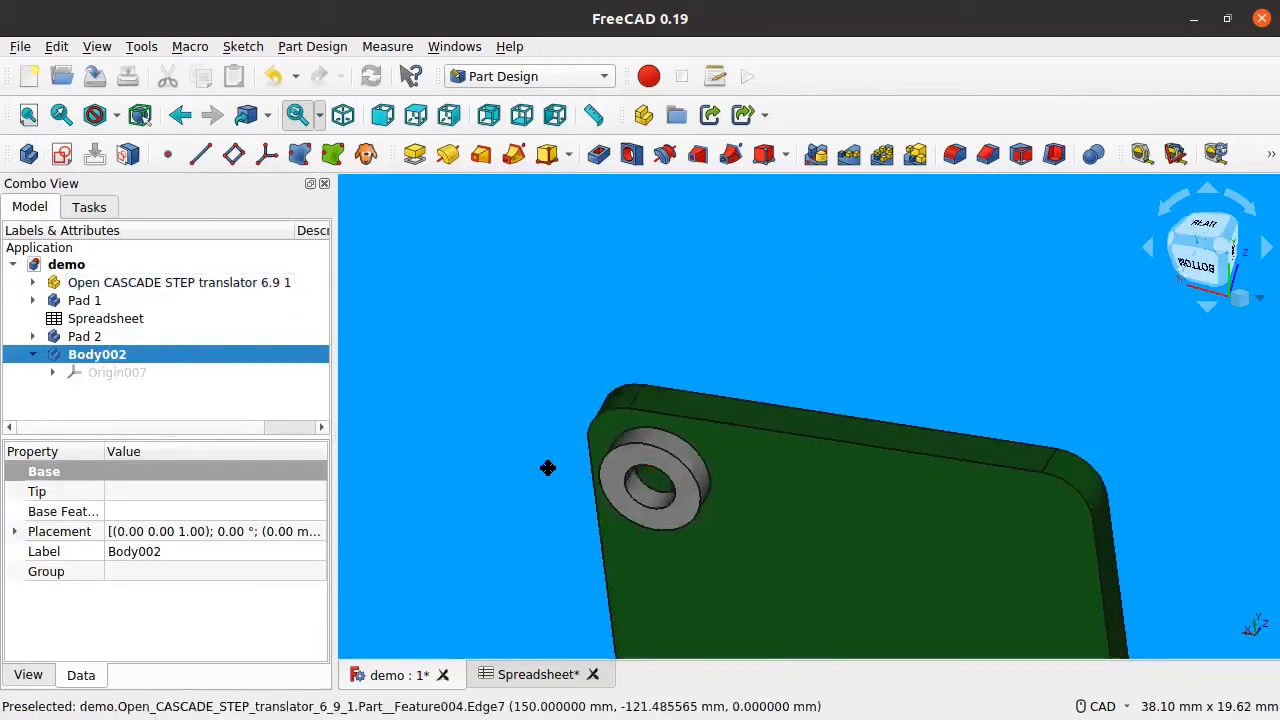
middle_click_drag(548, 468, 533, 388)
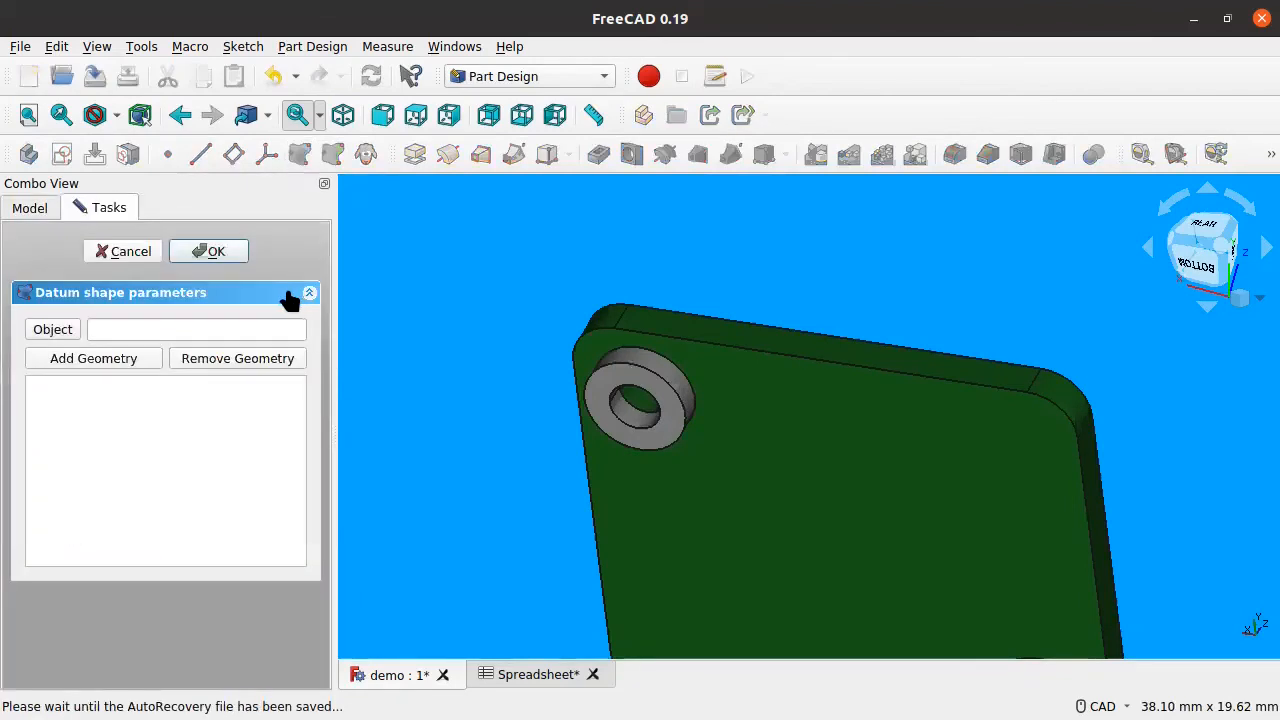
left_click(104, 360)
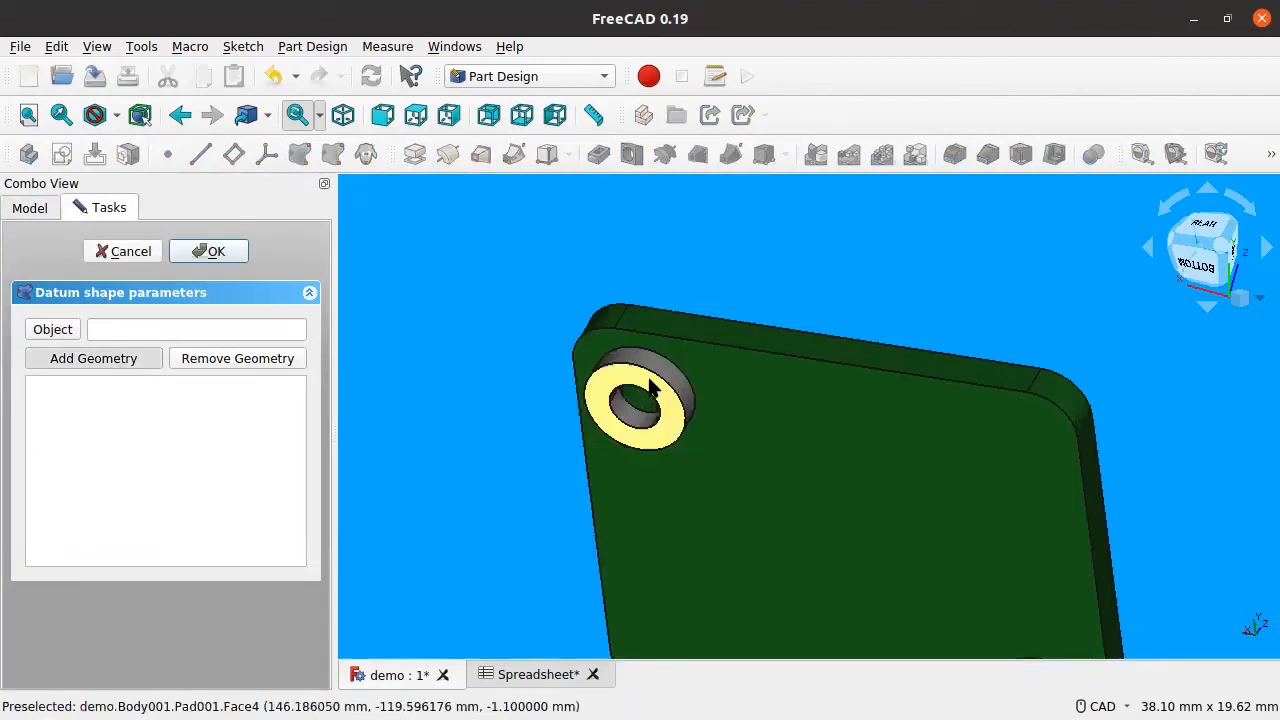
left_click(651, 392)
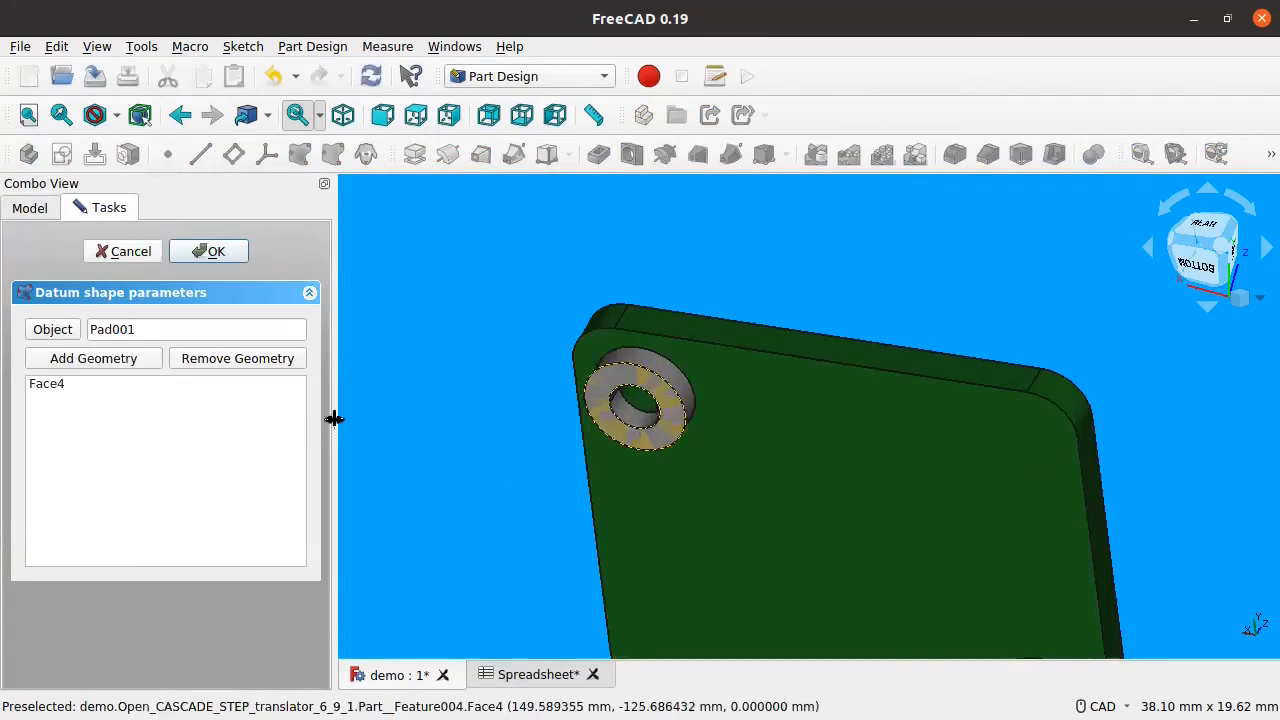
left_click(214, 255)
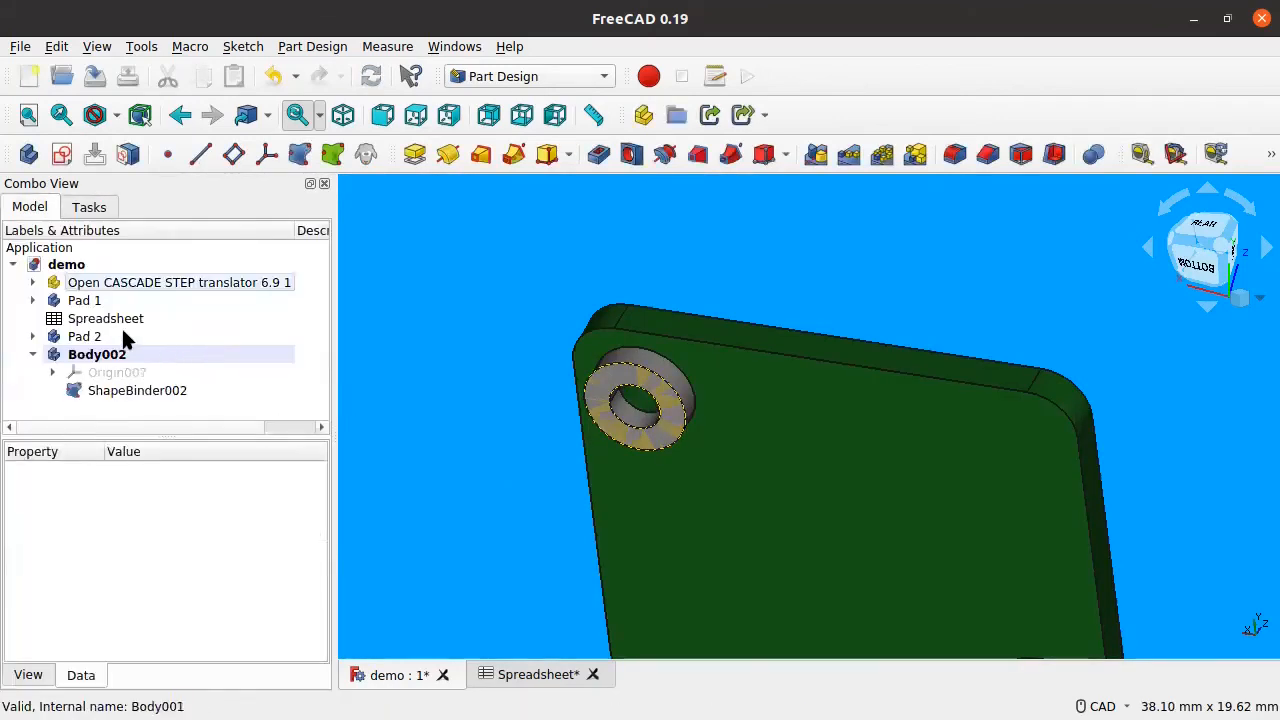
Step: Hide the Pad 2 and Pad 1 bodies
left_click(121, 330)
key("space")
left_click(113, 299)
key("space")
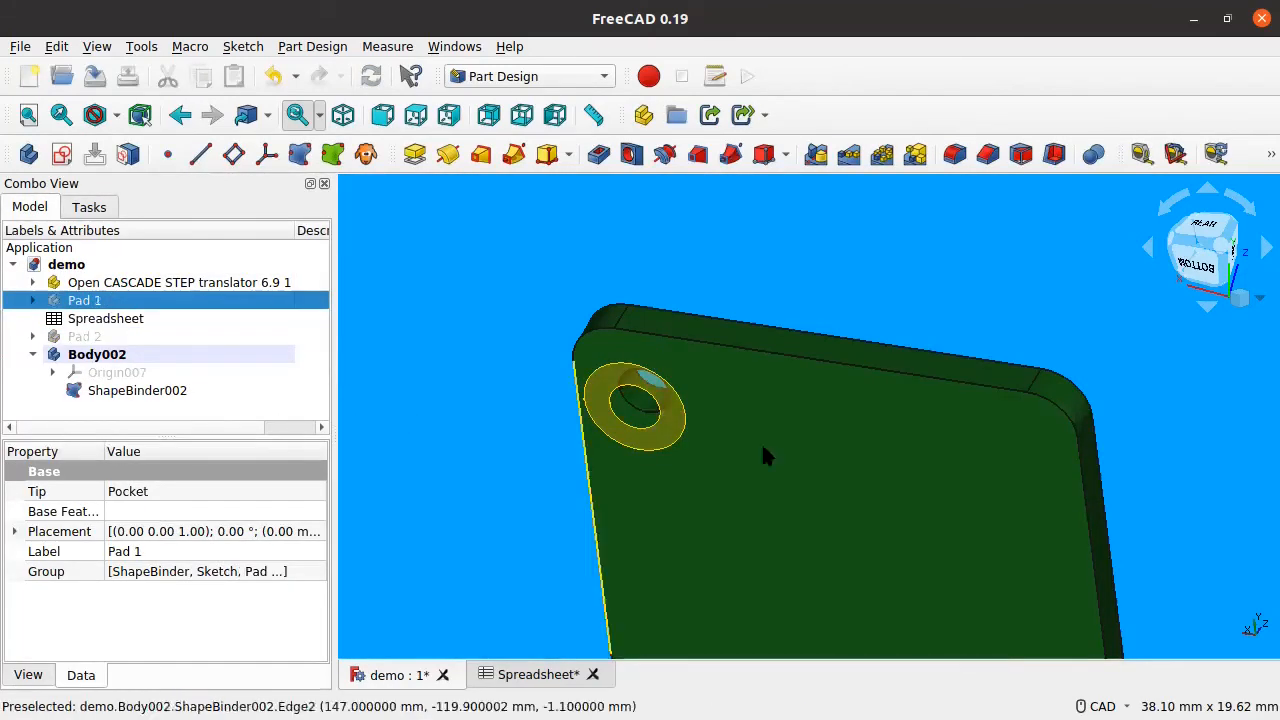
scroll(763, 455, "down", 3)
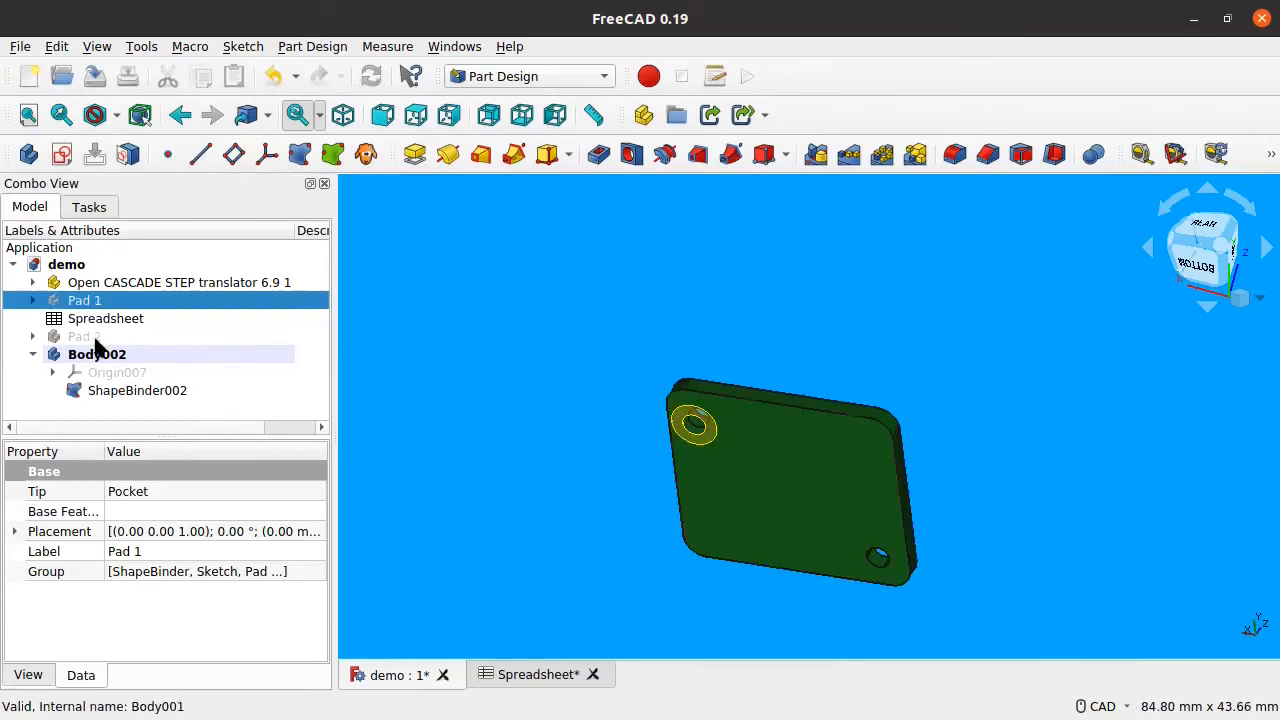
scroll(818, 400, "up", 2)
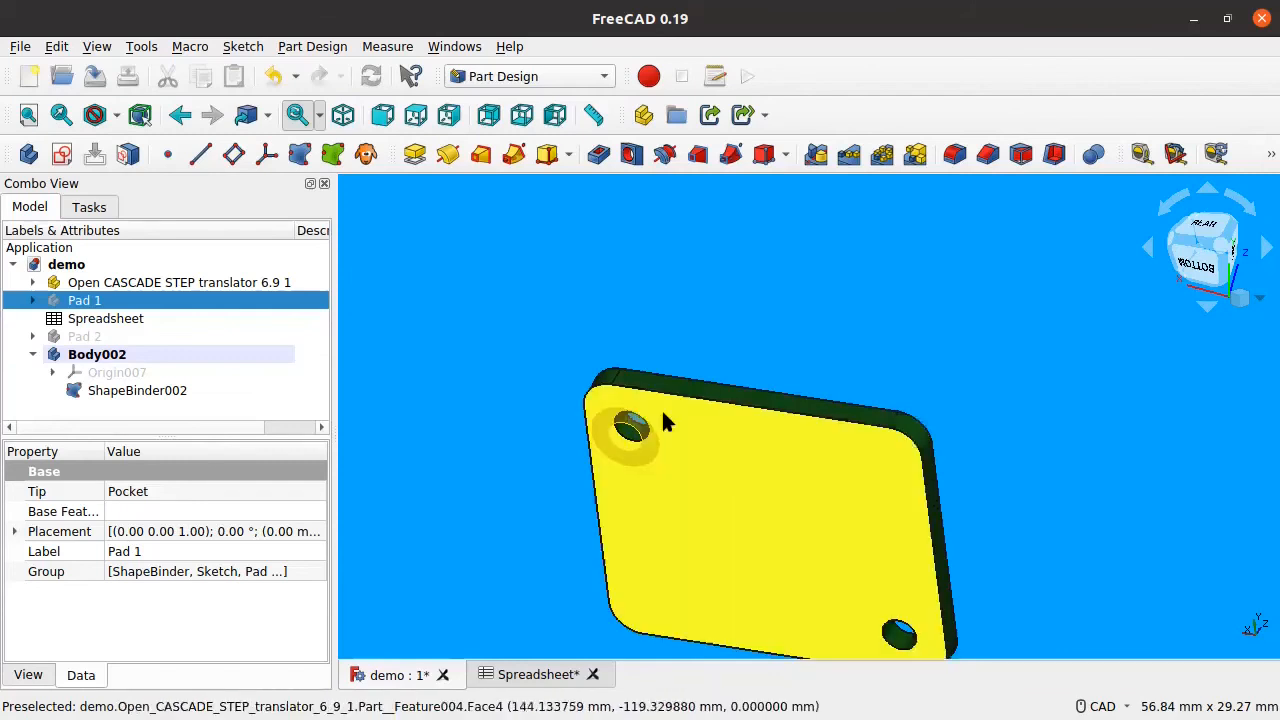
Step: After one cancelled attempt, bind the PCB board face into Body002 as ShapeBinder003
left_click(299, 153)
left_click(138, 356)
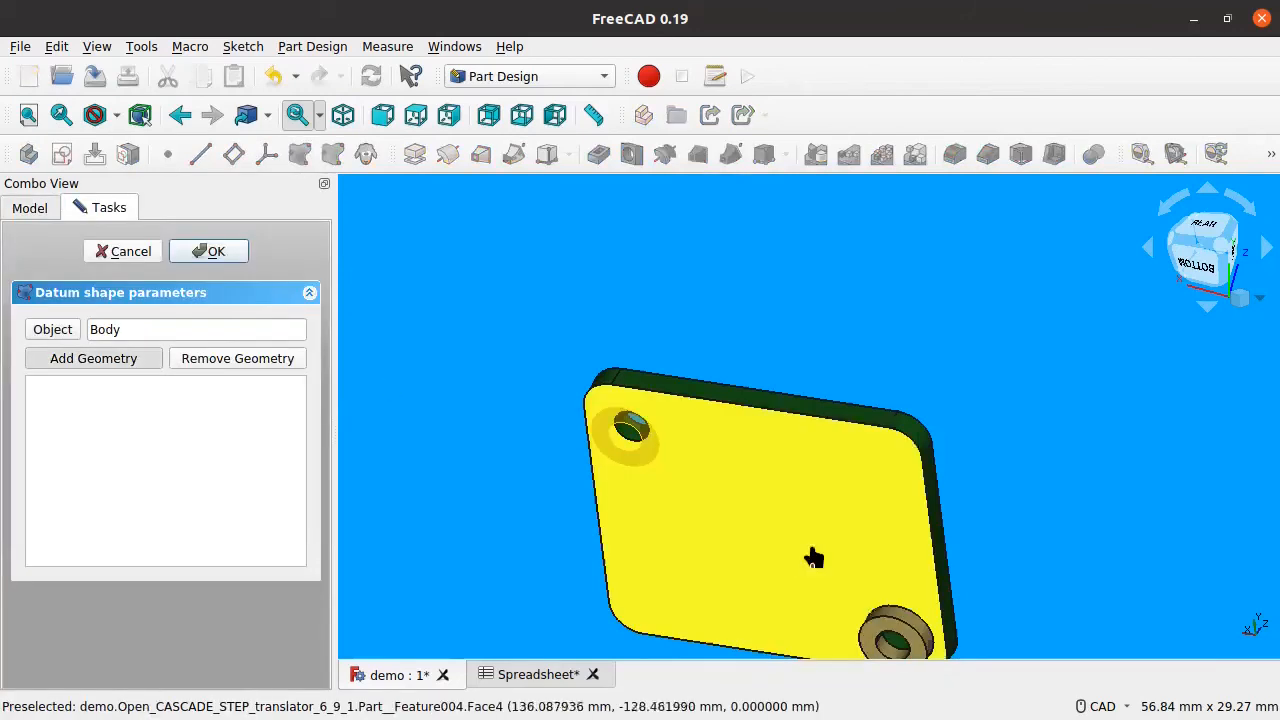
left_click(812, 553)
left_click(133, 360)
left_click(829, 560)
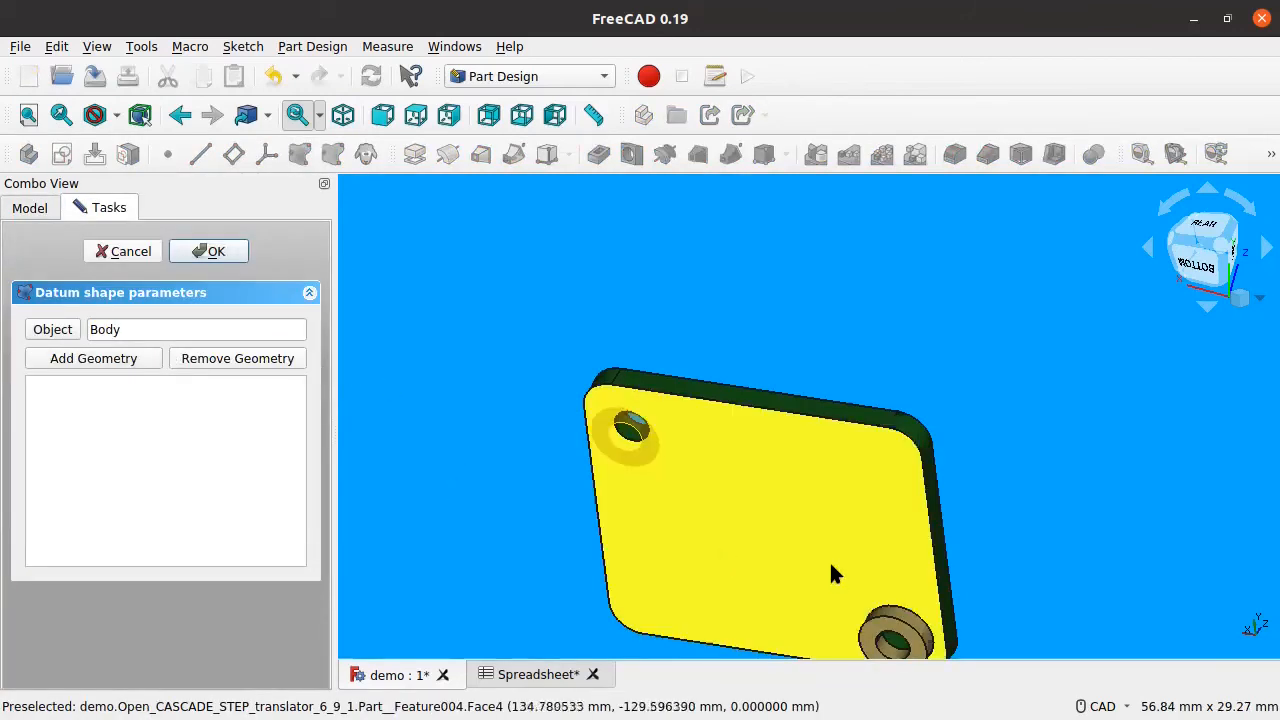
left_click(211, 253)
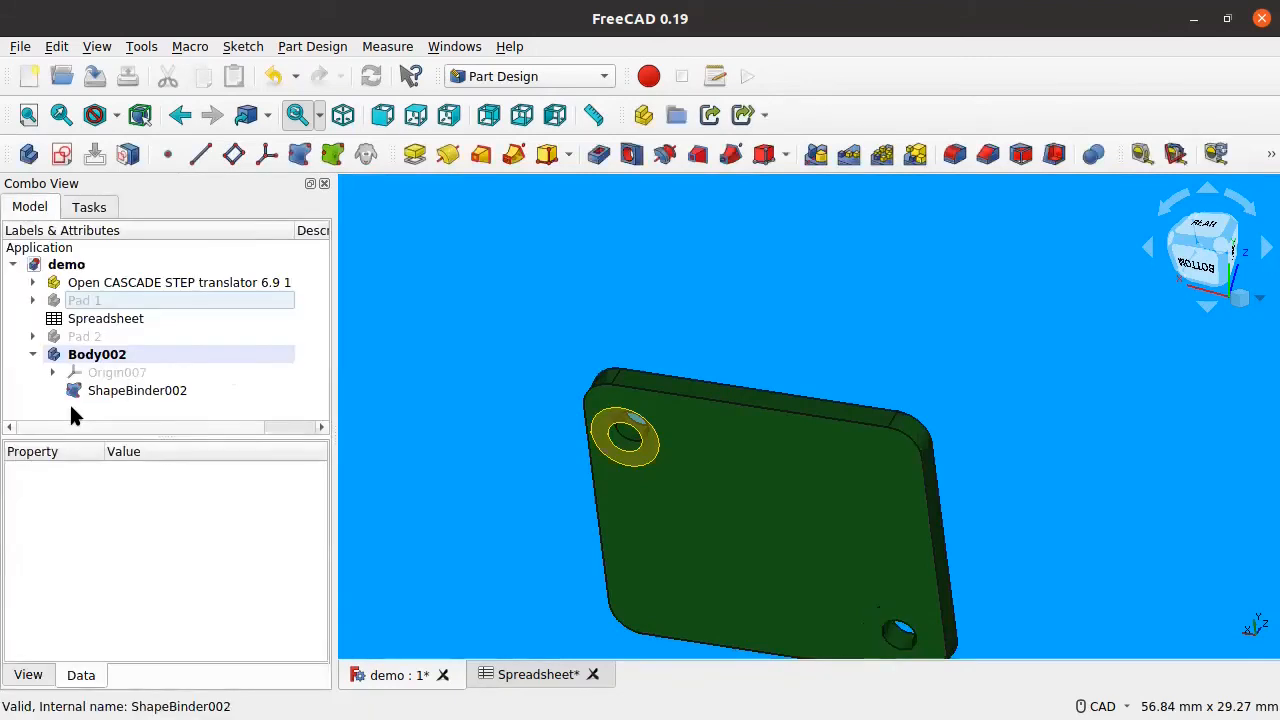
left_click(299, 153)
left_click(130, 357)
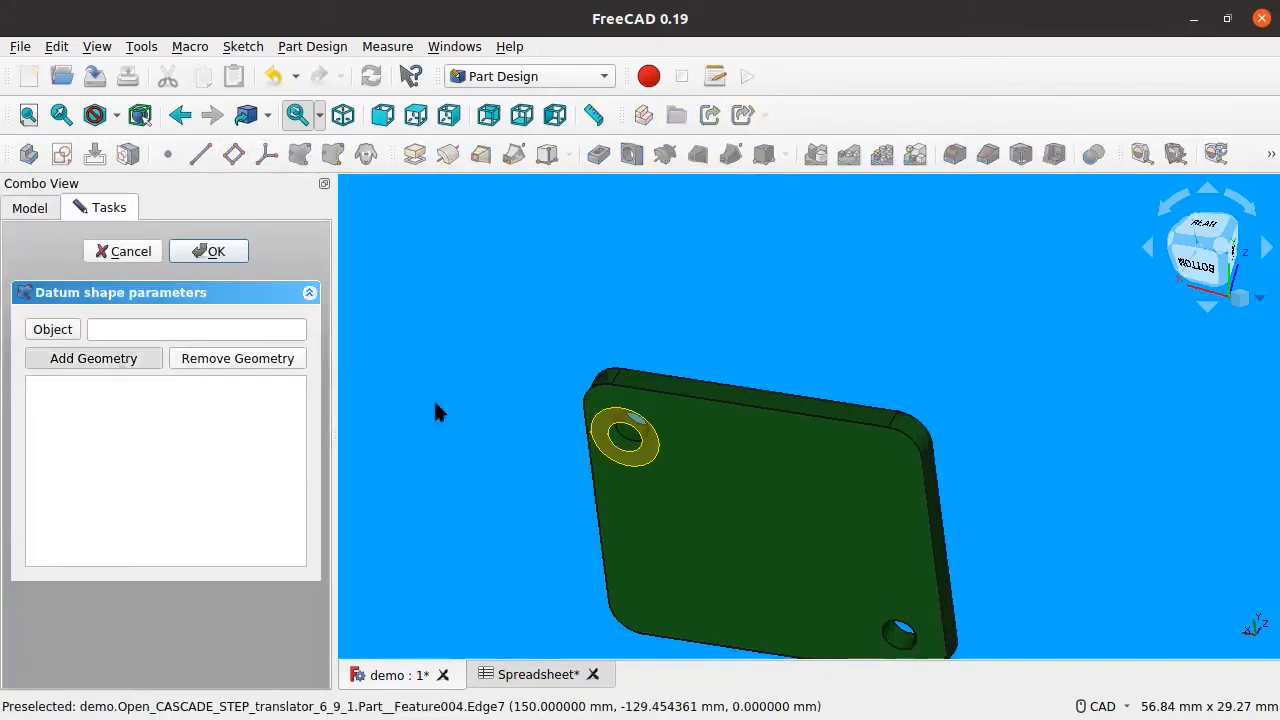
left_click(829, 498)
left_click(226, 251)
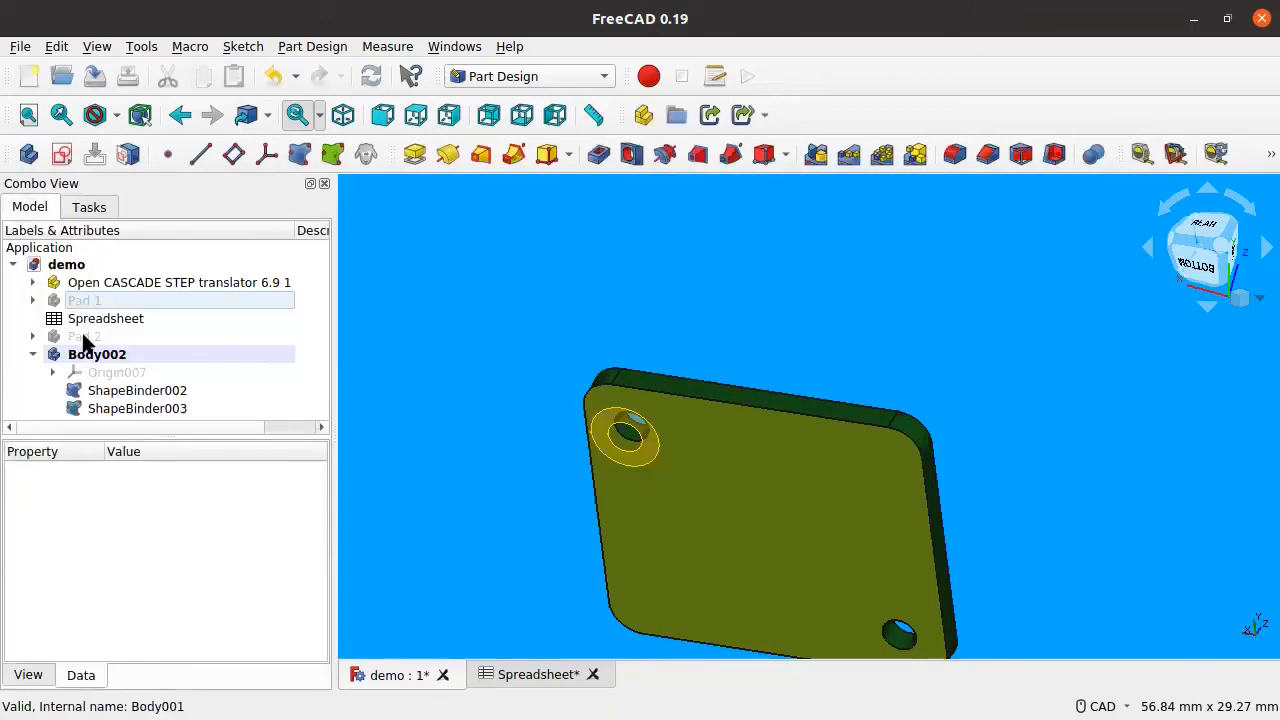
Step: Hide the imported board, orbit to inspect the binders, and select ShapeBinder002
left_click(126, 284)
key("space")
left_click(730, 358)
middle_click_drag(730, 358, 742, 410)
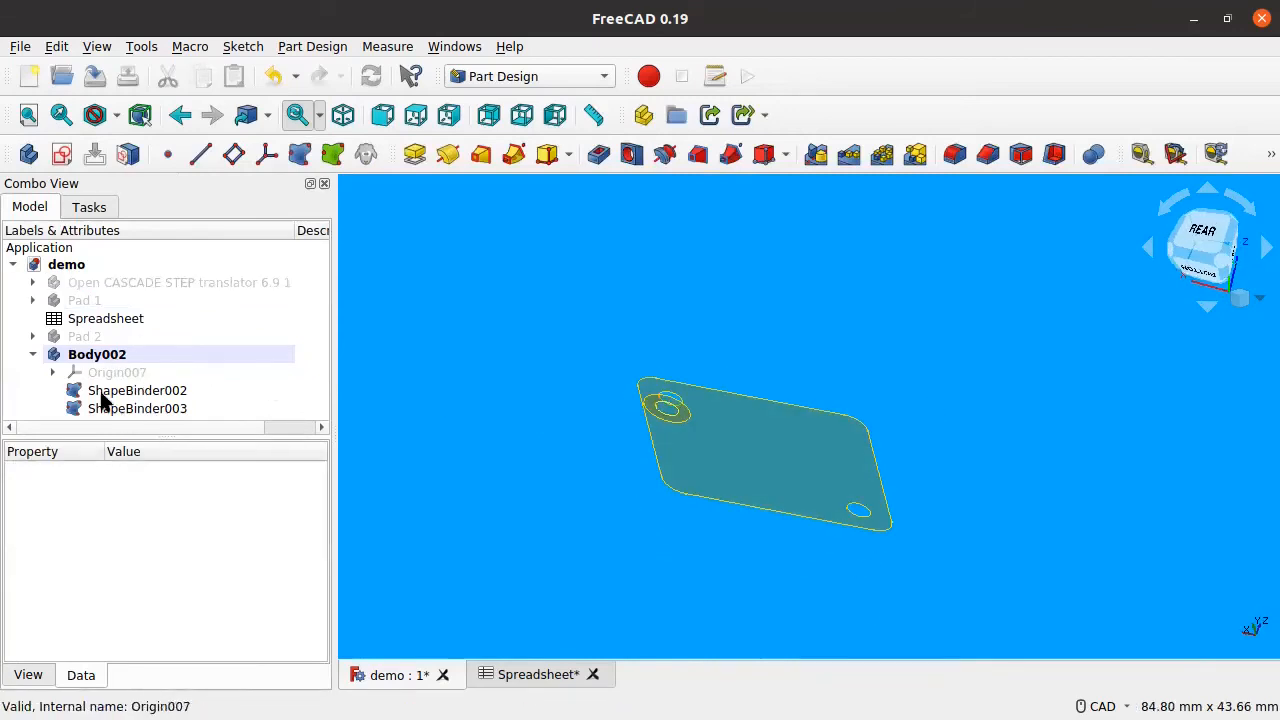
scroll(680, 410, "up", 4)
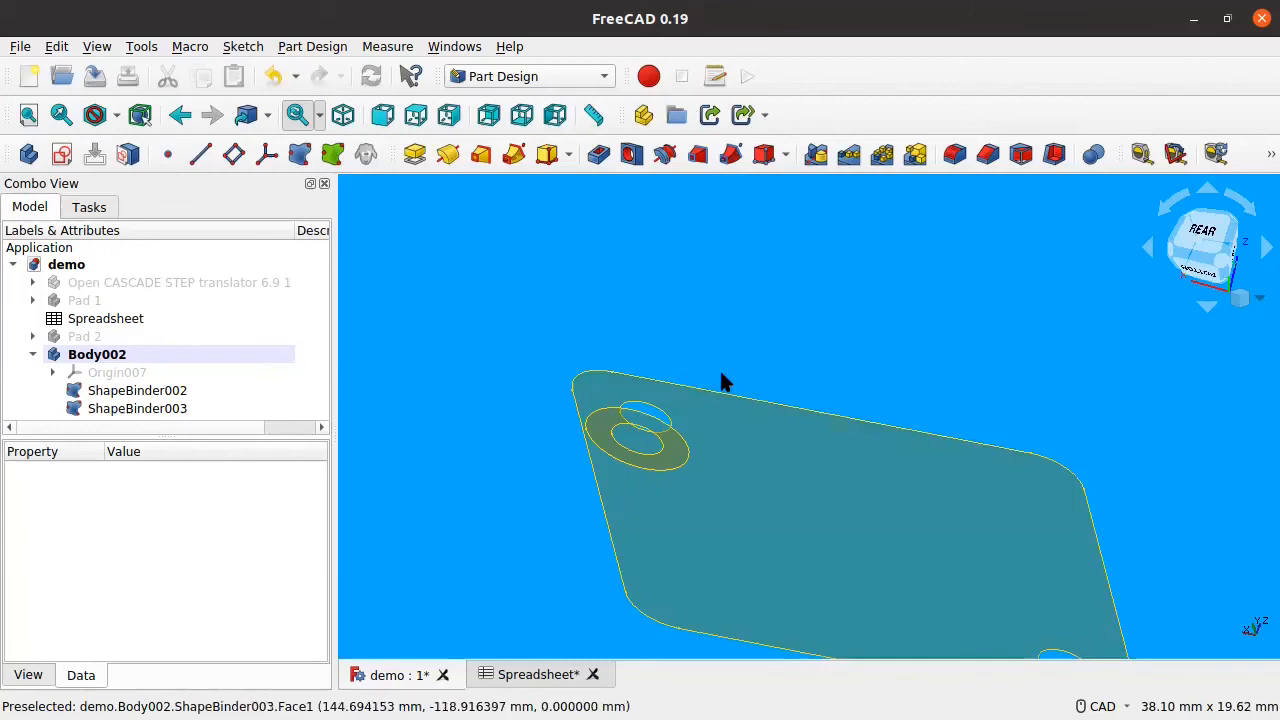
scroll(654, 428, "down", 3)
middle_click_drag(754, 398, 756, 360)
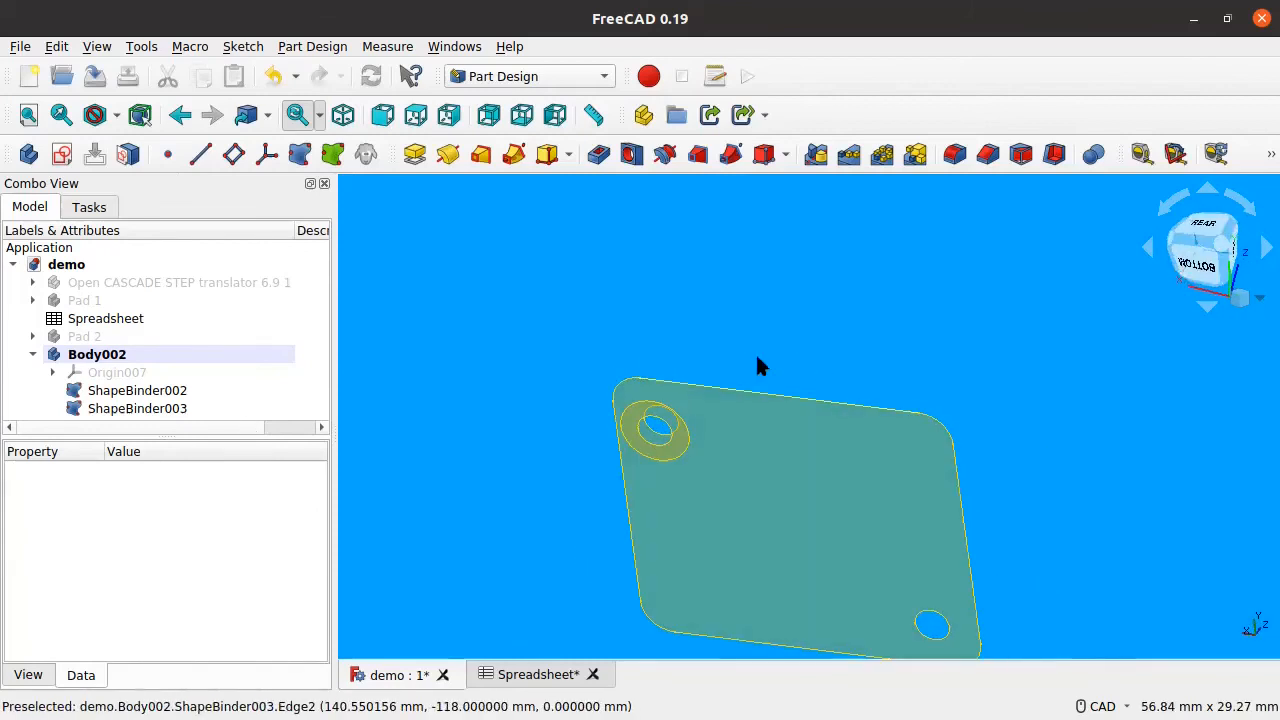
left_click(107, 393)
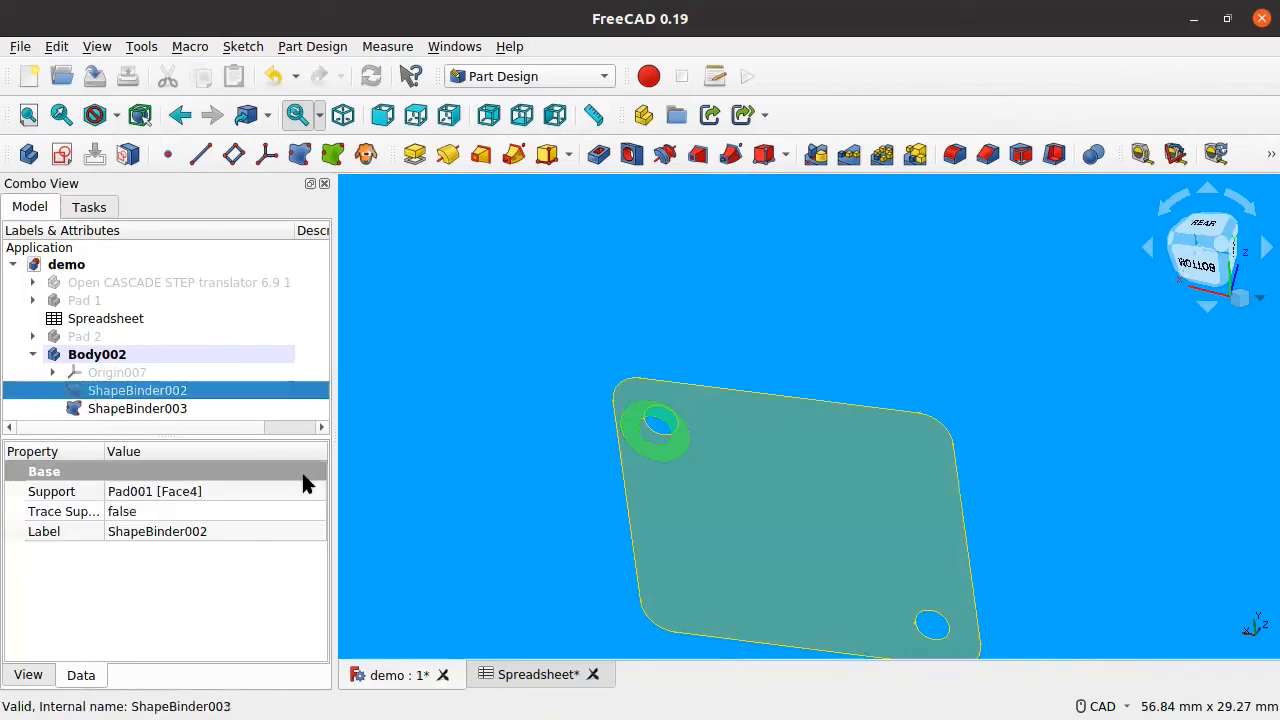
Step: Create a new sketch in Body002 supported on ShapeBinder002
left_click(62, 157)
left_click(120, 373)
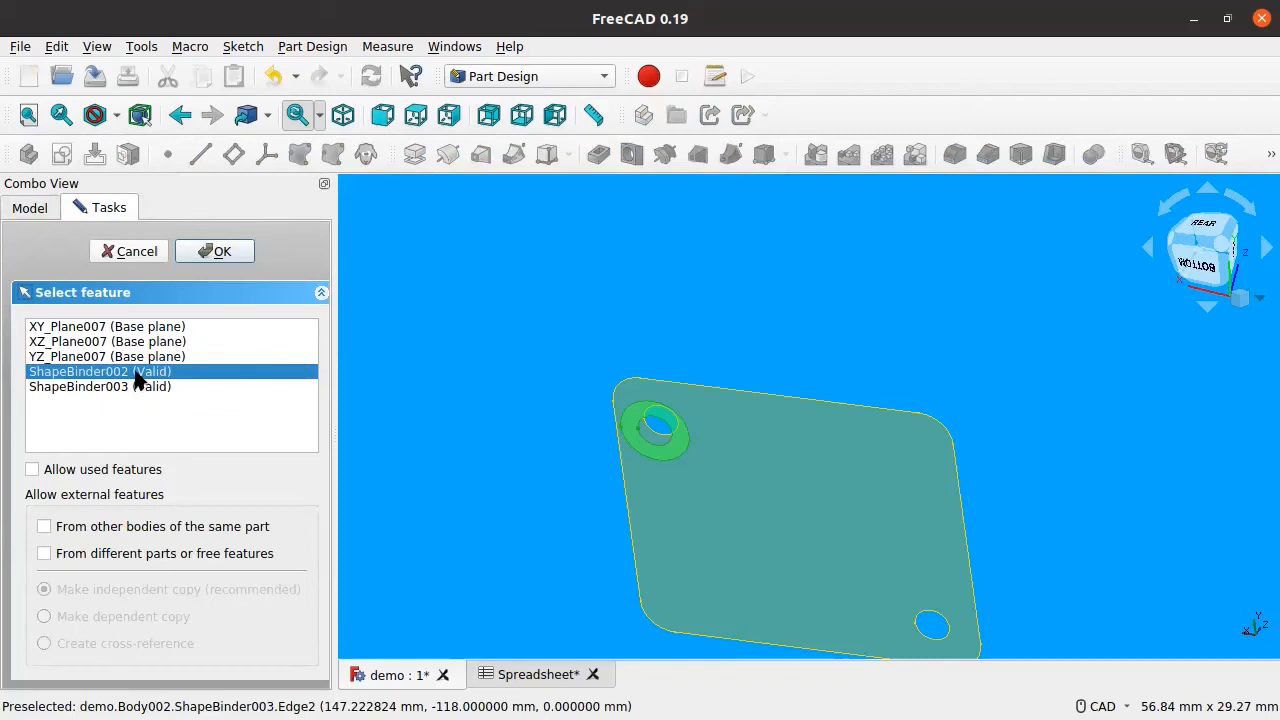
left_click(205, 252)
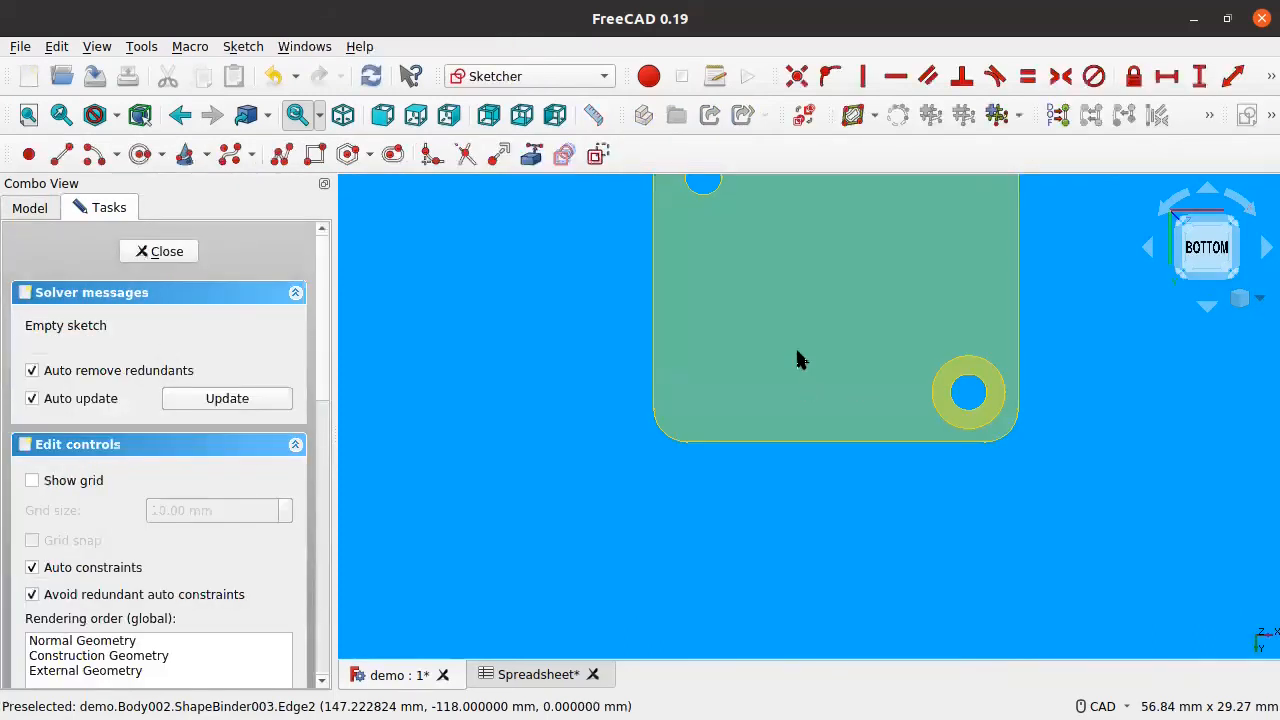
middle_click_drag(797, 360, 651, 500)
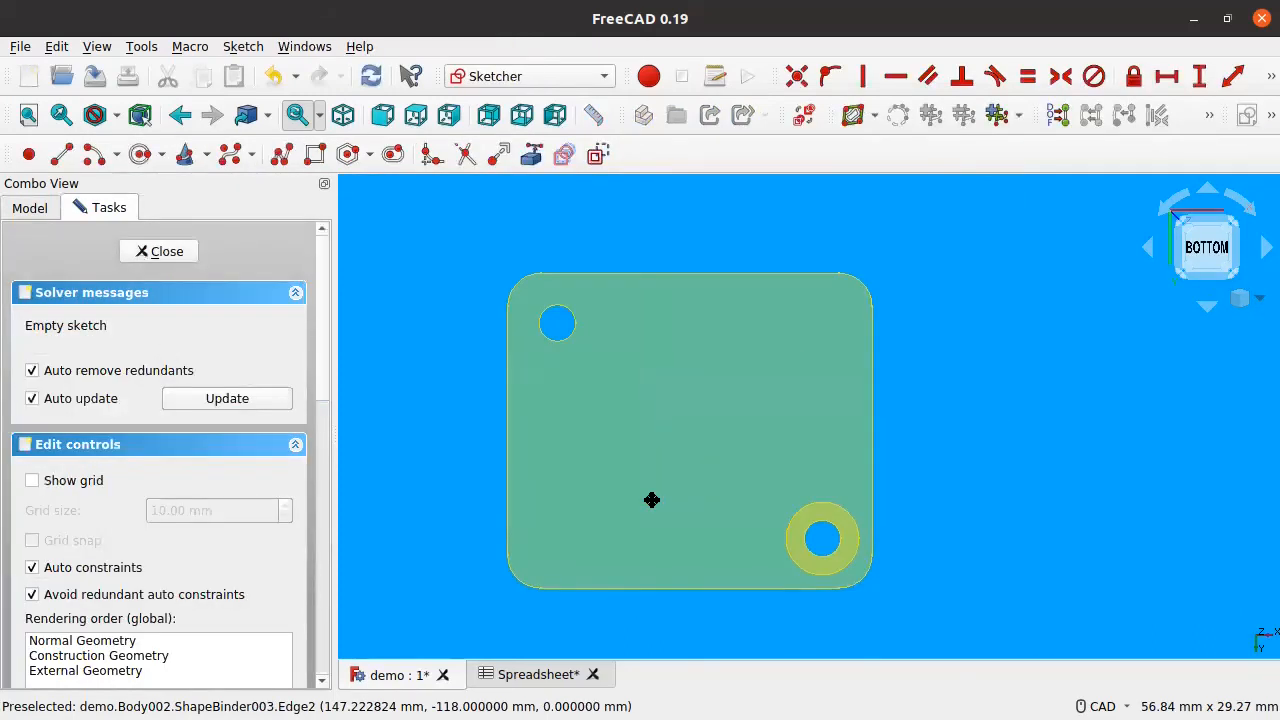
Step: Link the plate's top, right, bottom and left edges and its top-right corner arc as external geometry
left_click(531, 155)
left_click(605, 274)
left_click(872, 375)
left_click(743, 589)
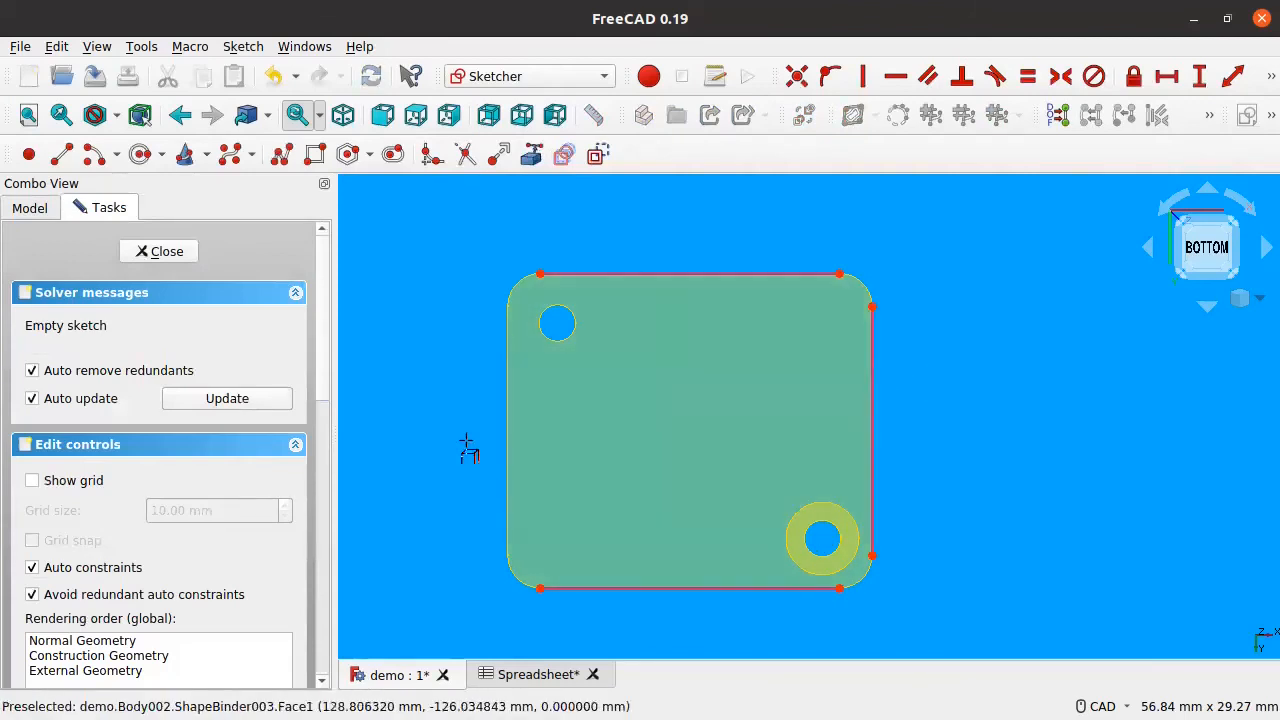
left_click(507, 460)
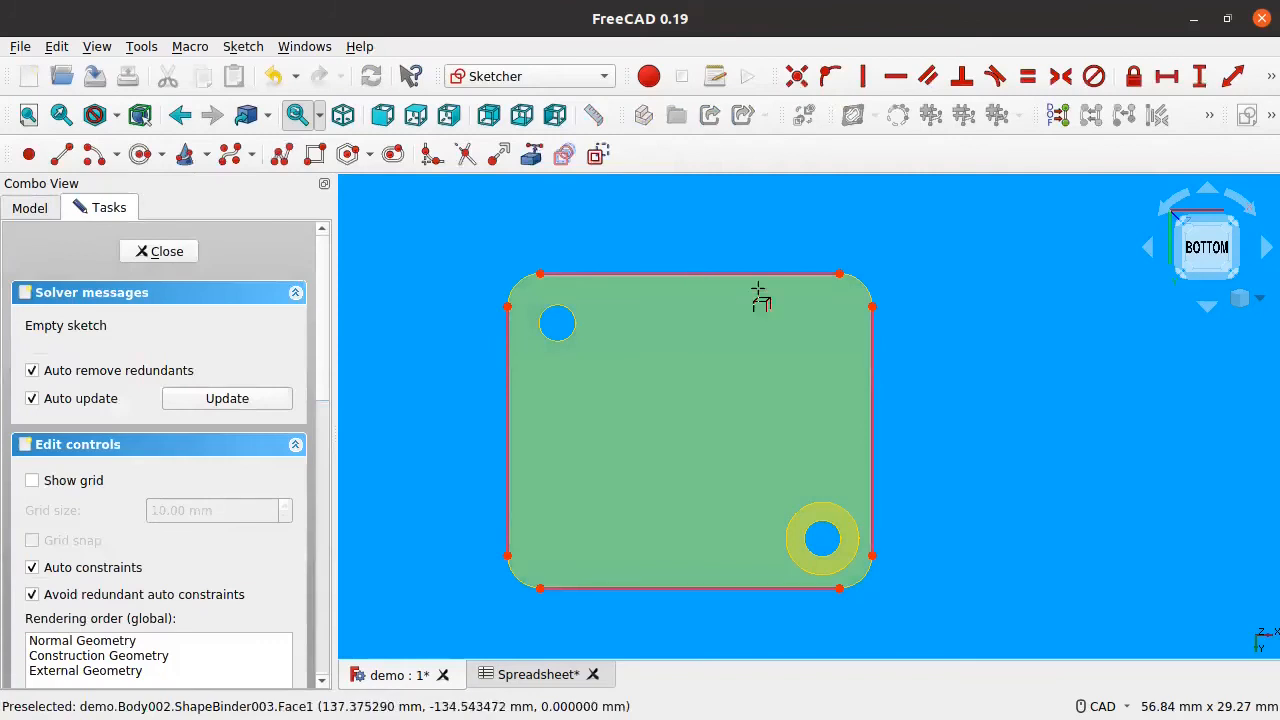
left_click(859, 290)
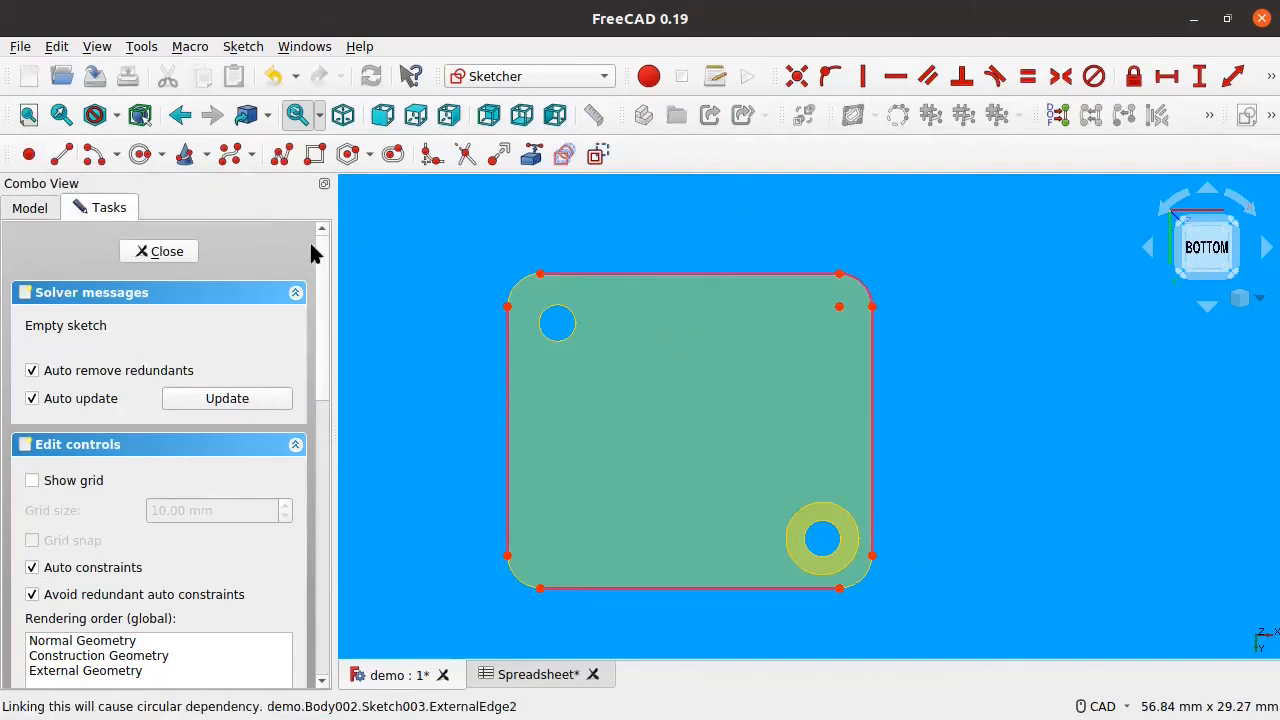
left_click(281, 154)
Step: Draw a polyline around the plate with straight sides and rounded top-right, bottom-right and bottom-left corners
left_click(538, 239)
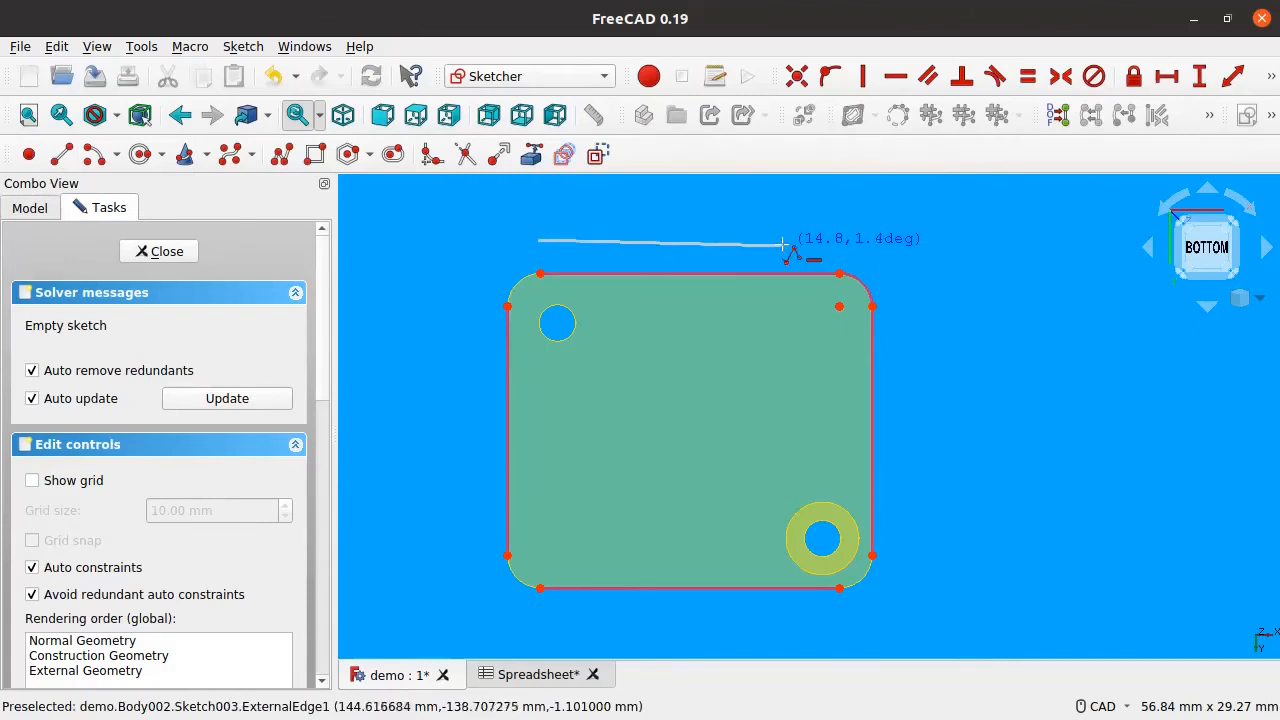
left_click(838, 240)
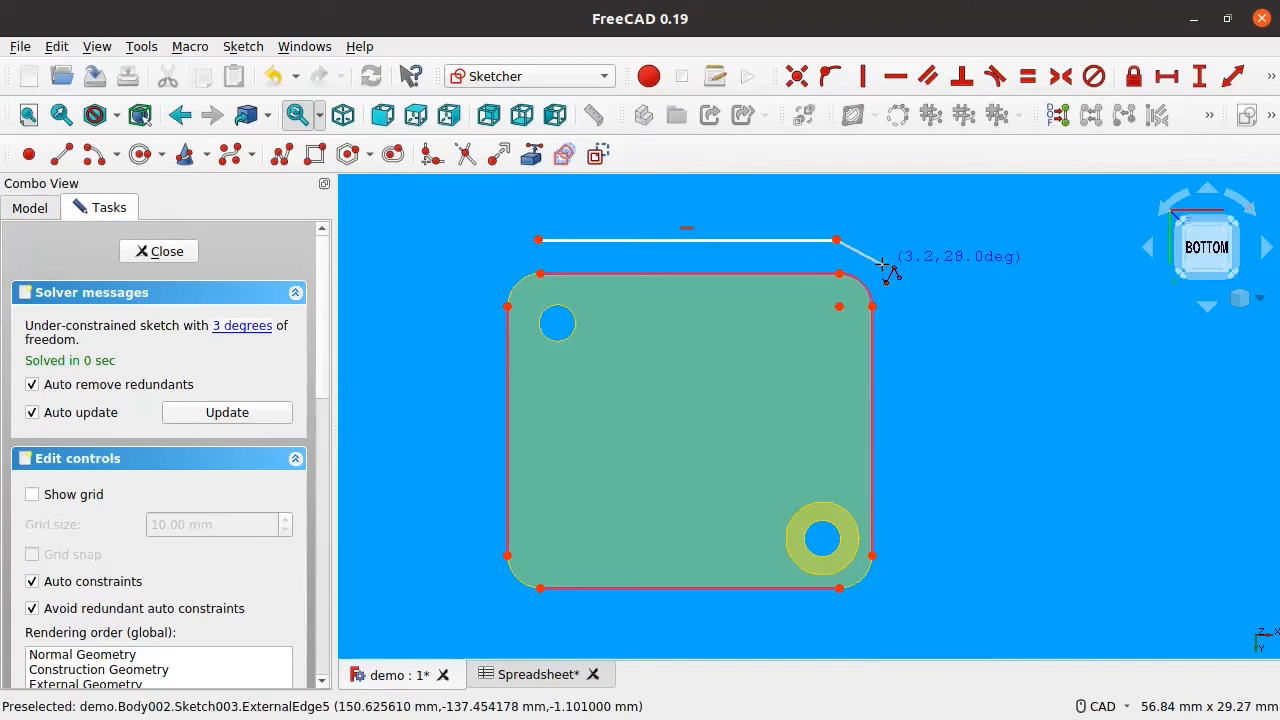
key("m")
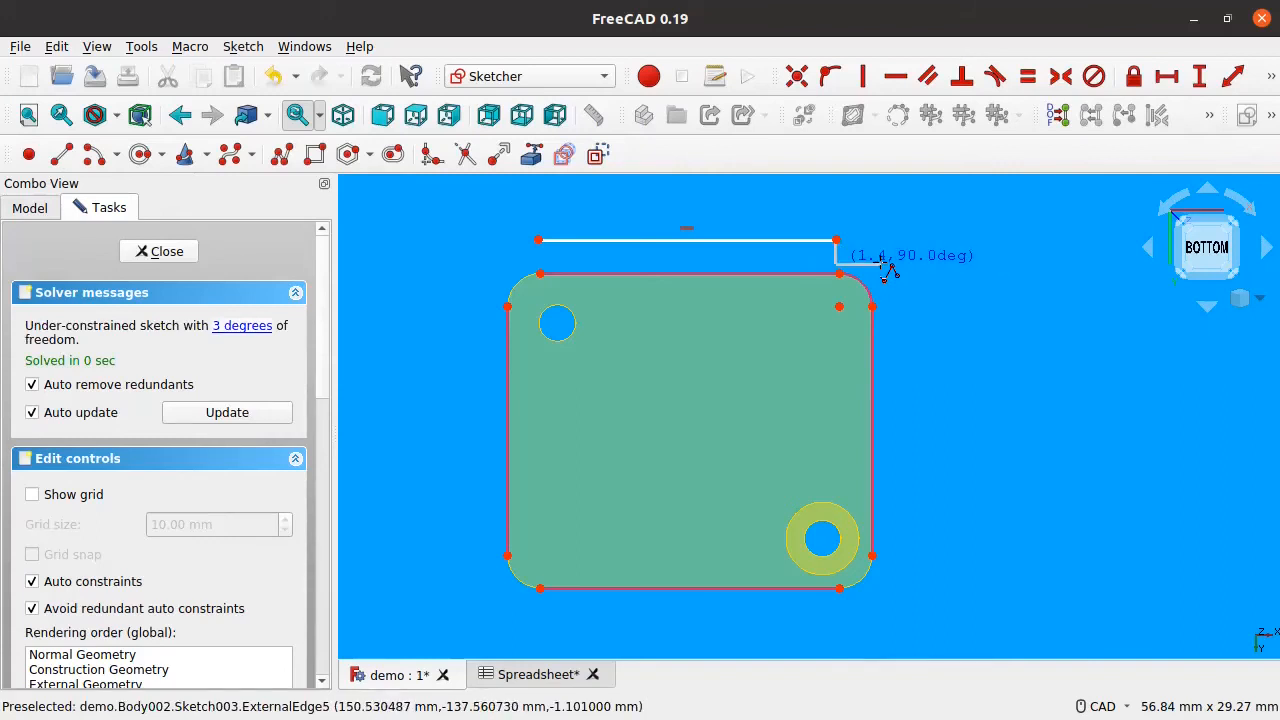
key("m")
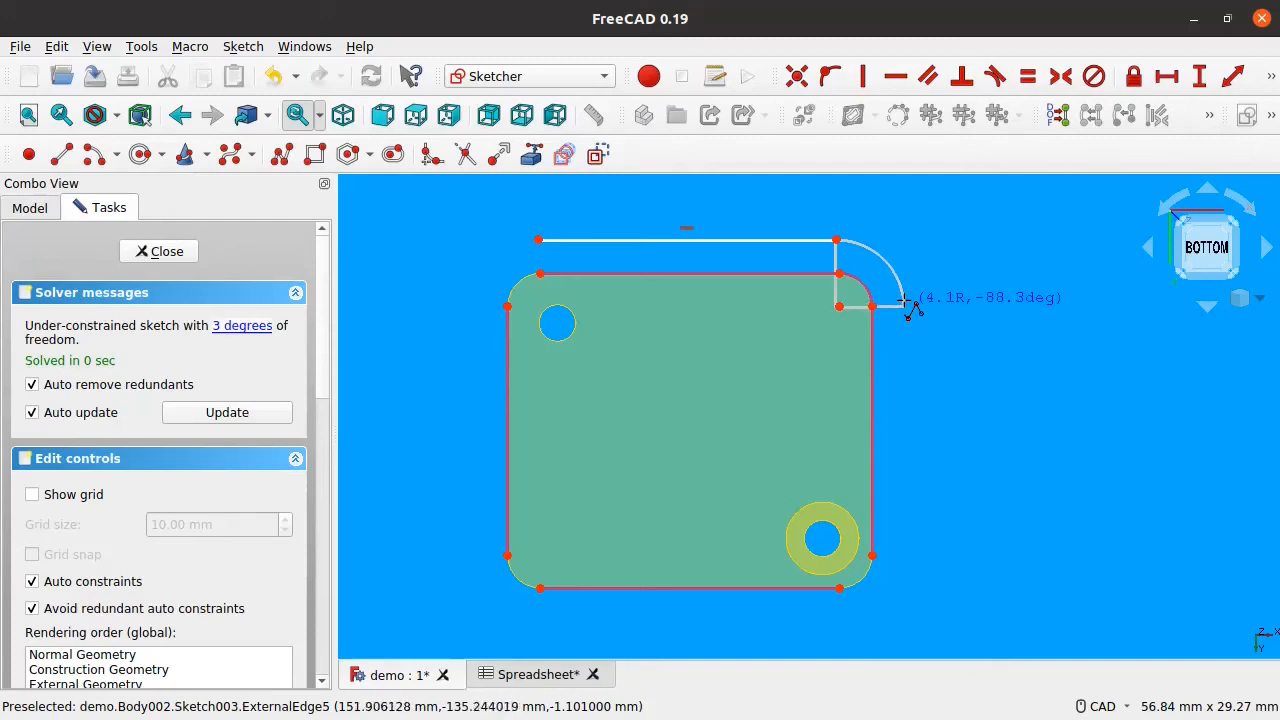
left_click(904, 303)
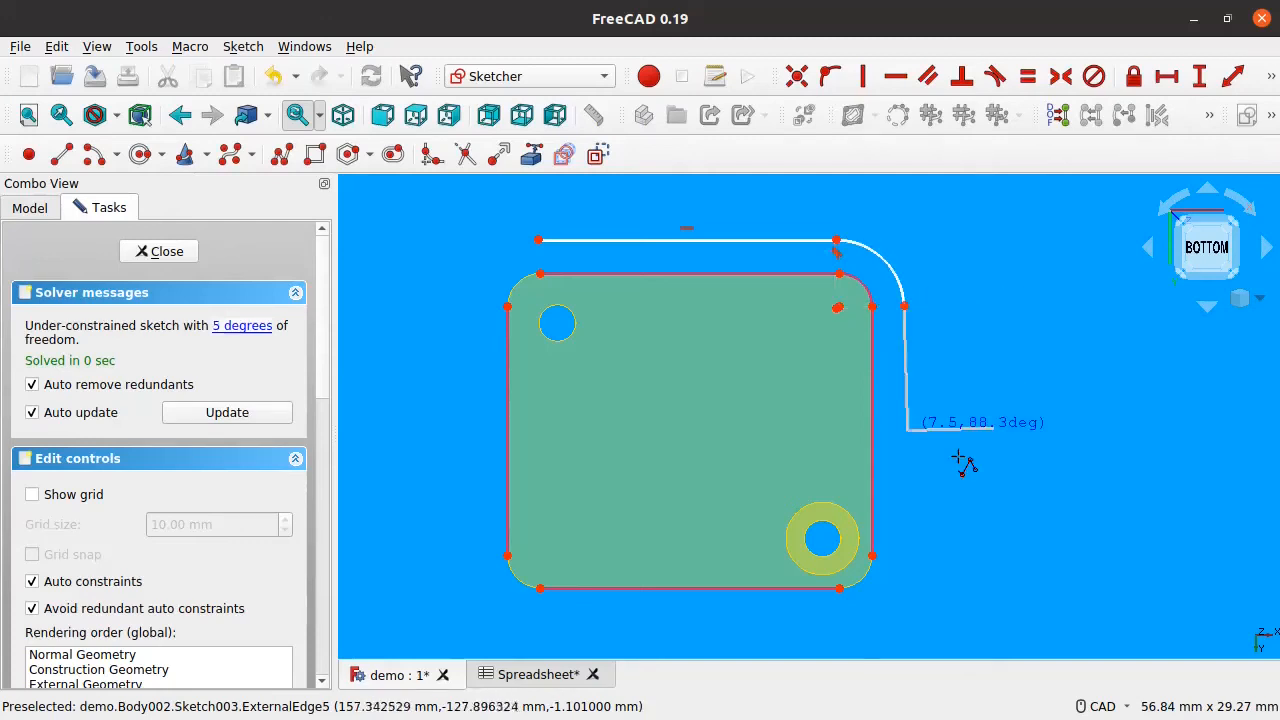
left_click(912, 559)
key("m")
left_click(857, 621)
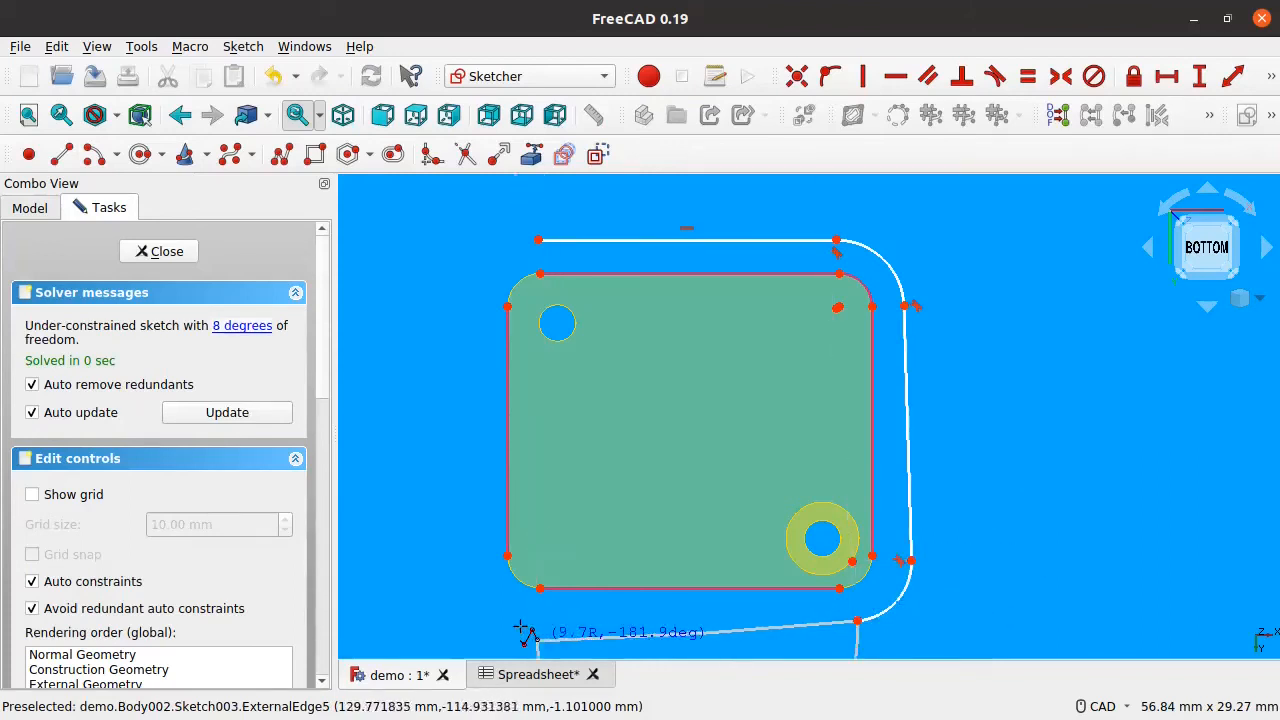
left_click(529, 647)
key("m")
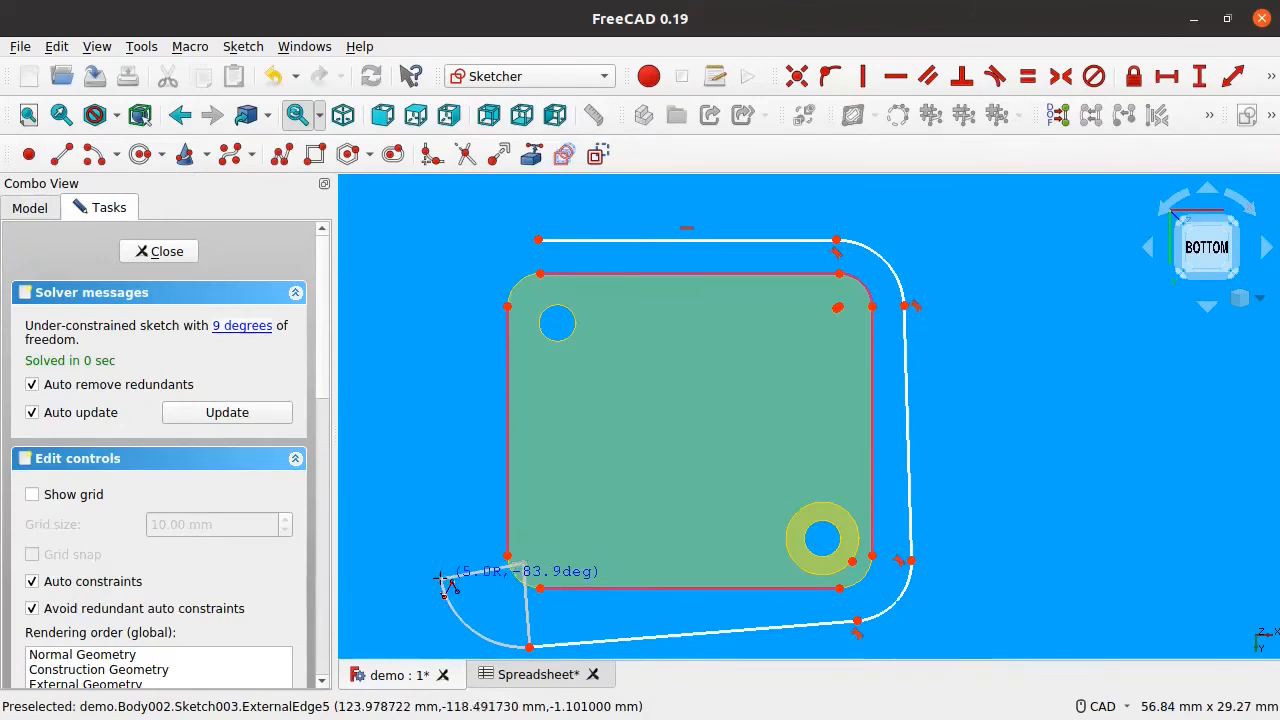
left_click(440, 572)
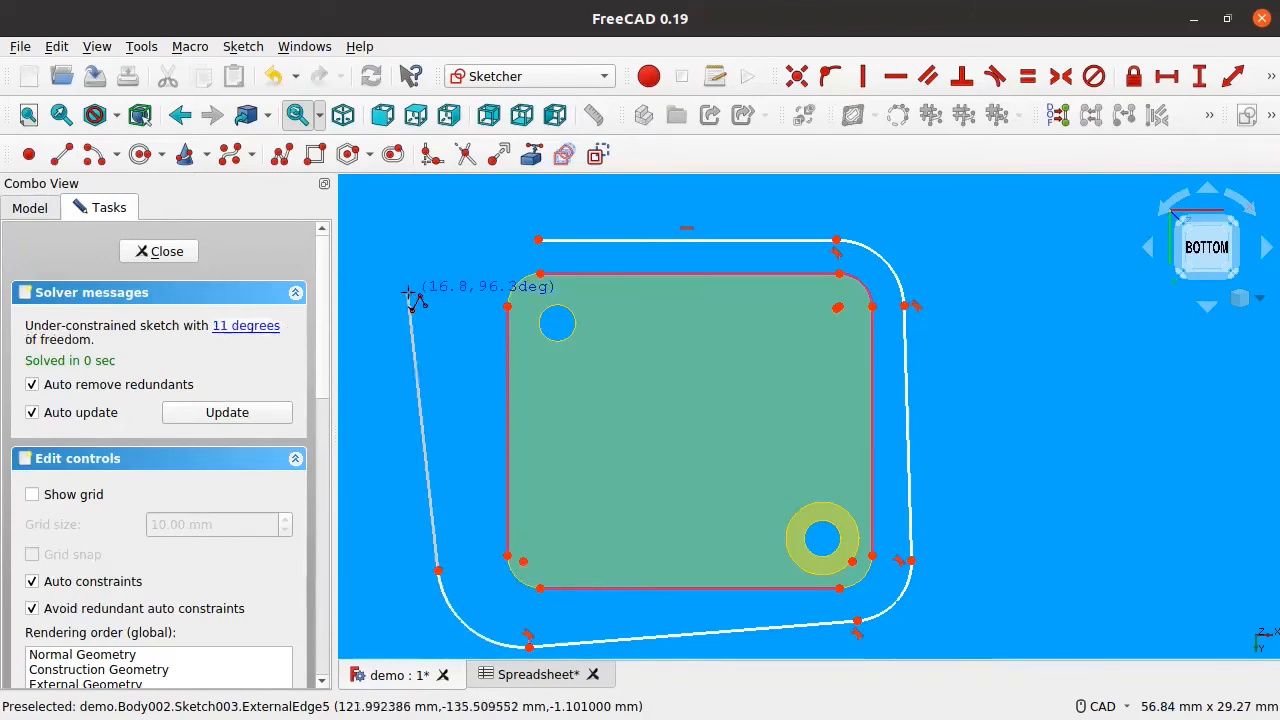
left_click(409, 302)
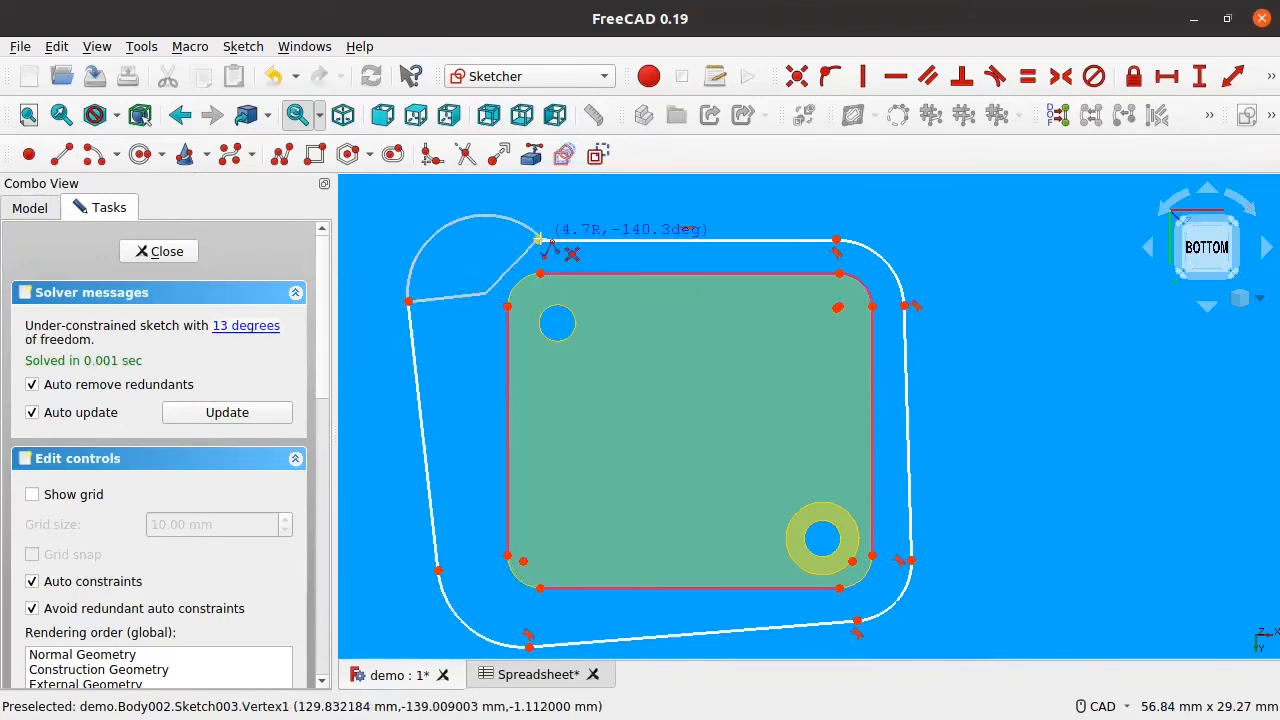
Step: Select the outline's right side line
left_click(909, 452)
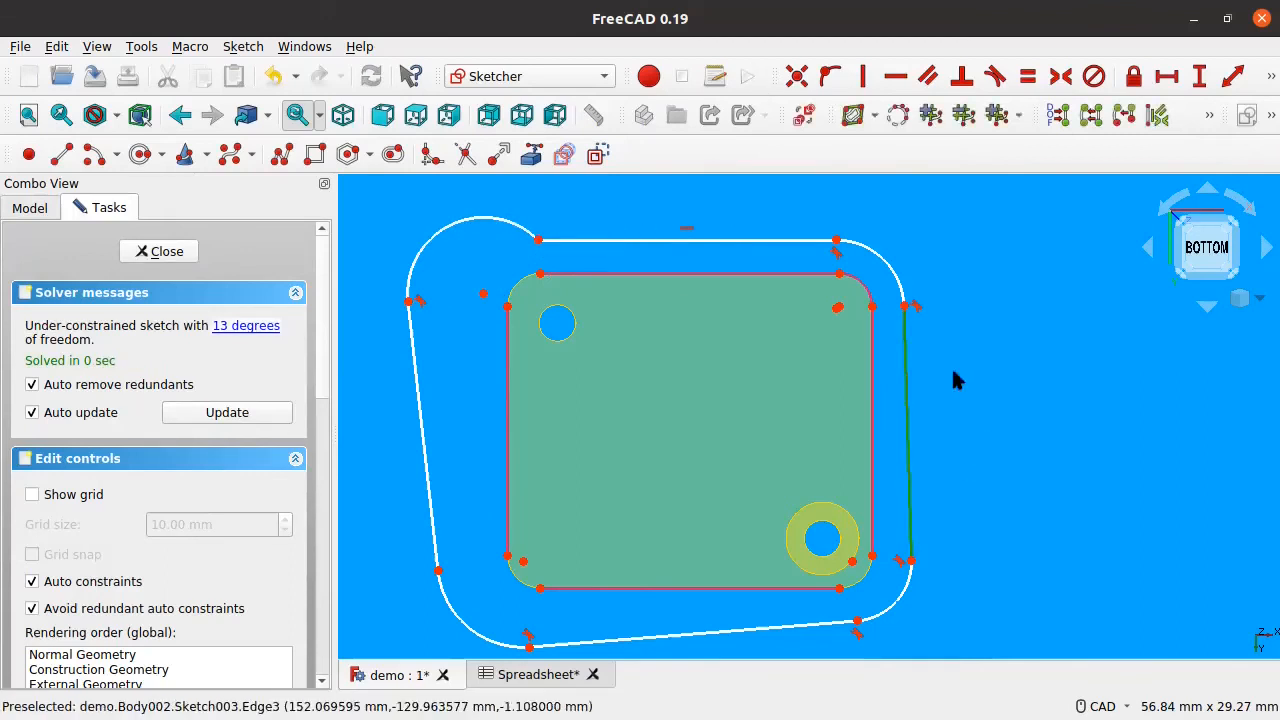
left_click(904, 408)
left_click(1007, 372)
left_click(903, 390)
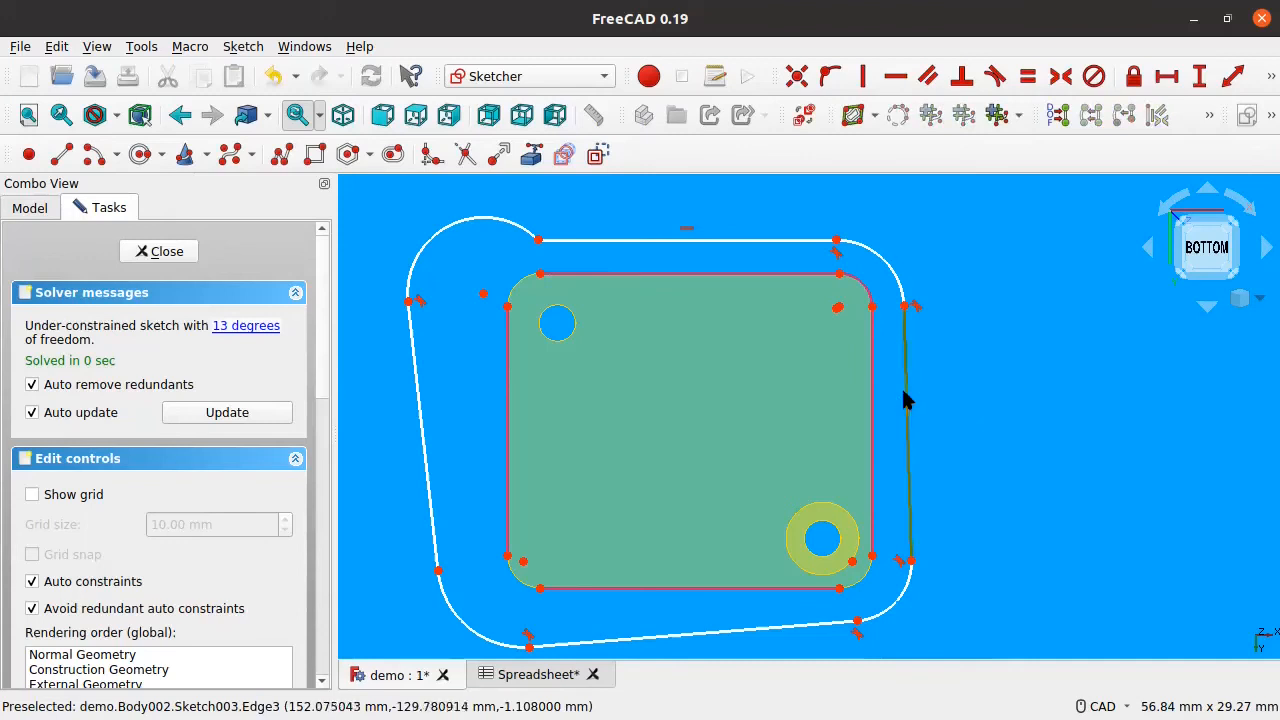
Step: Make the outer outline's right and left sides vertical and its bottom edge horizontal
left_click(857, 72)
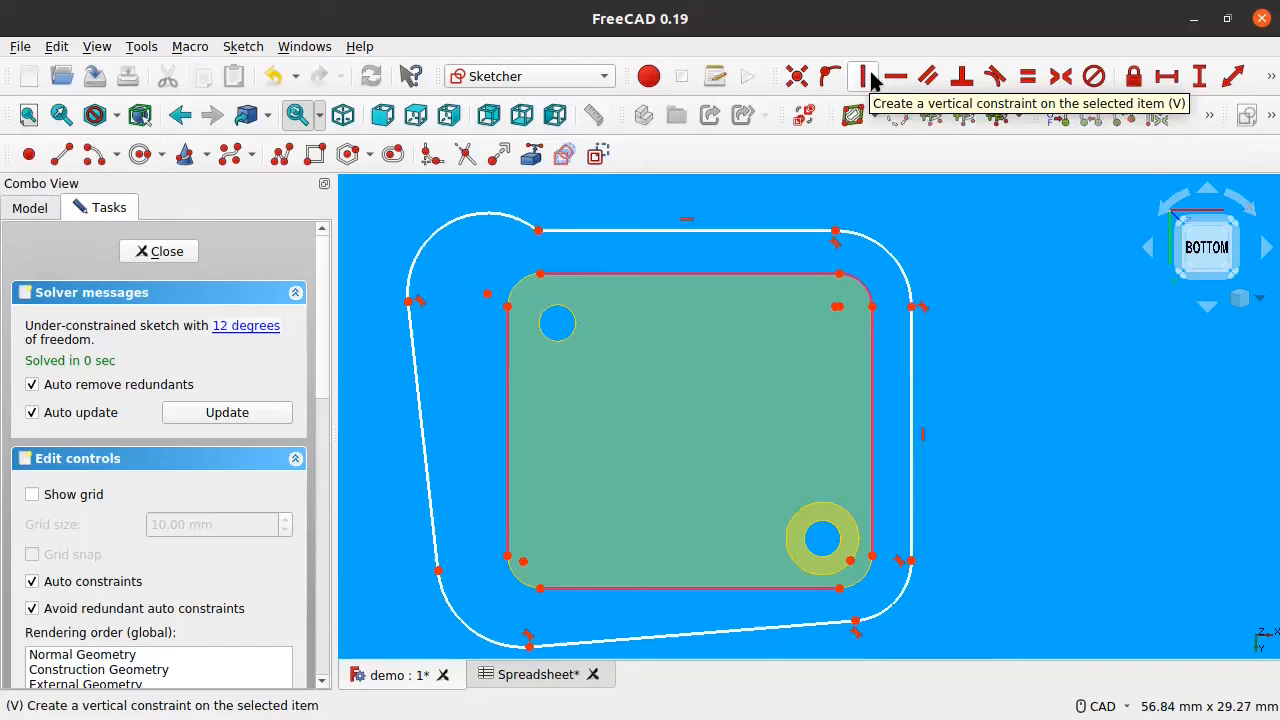
left_click(416, 405)
key("v")
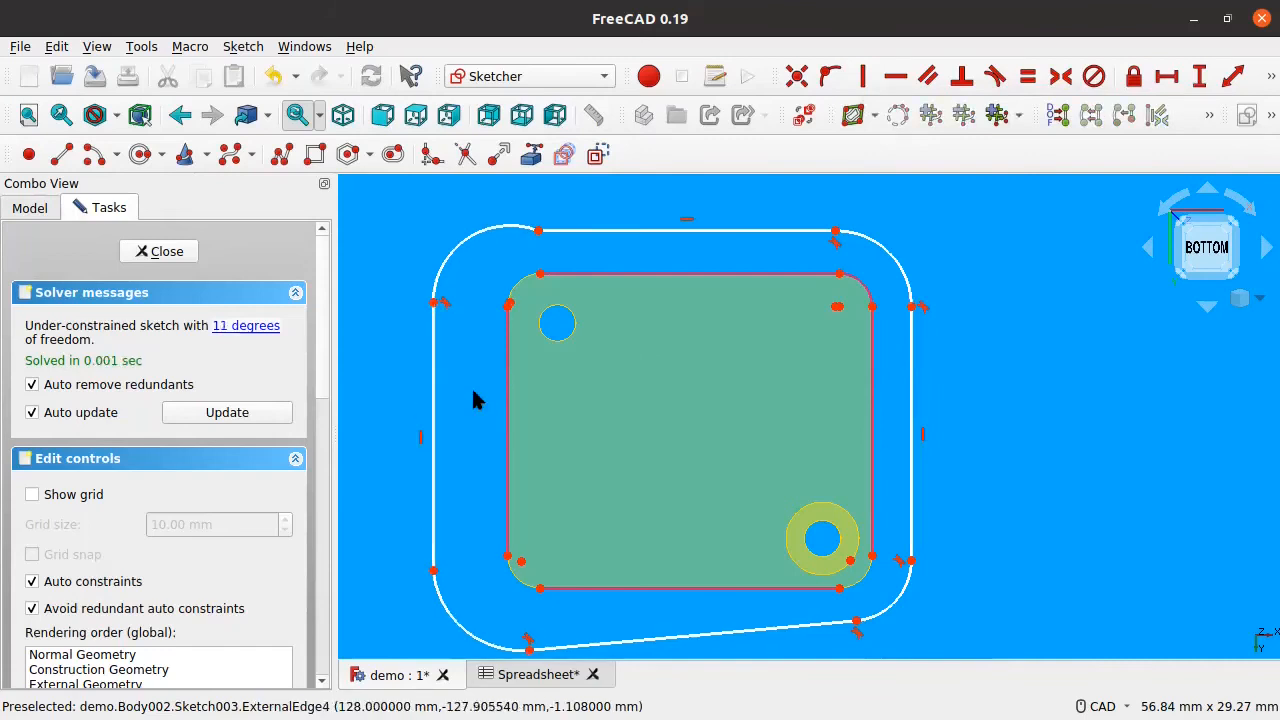
middle_click_drag(468, 434, 440, 370)
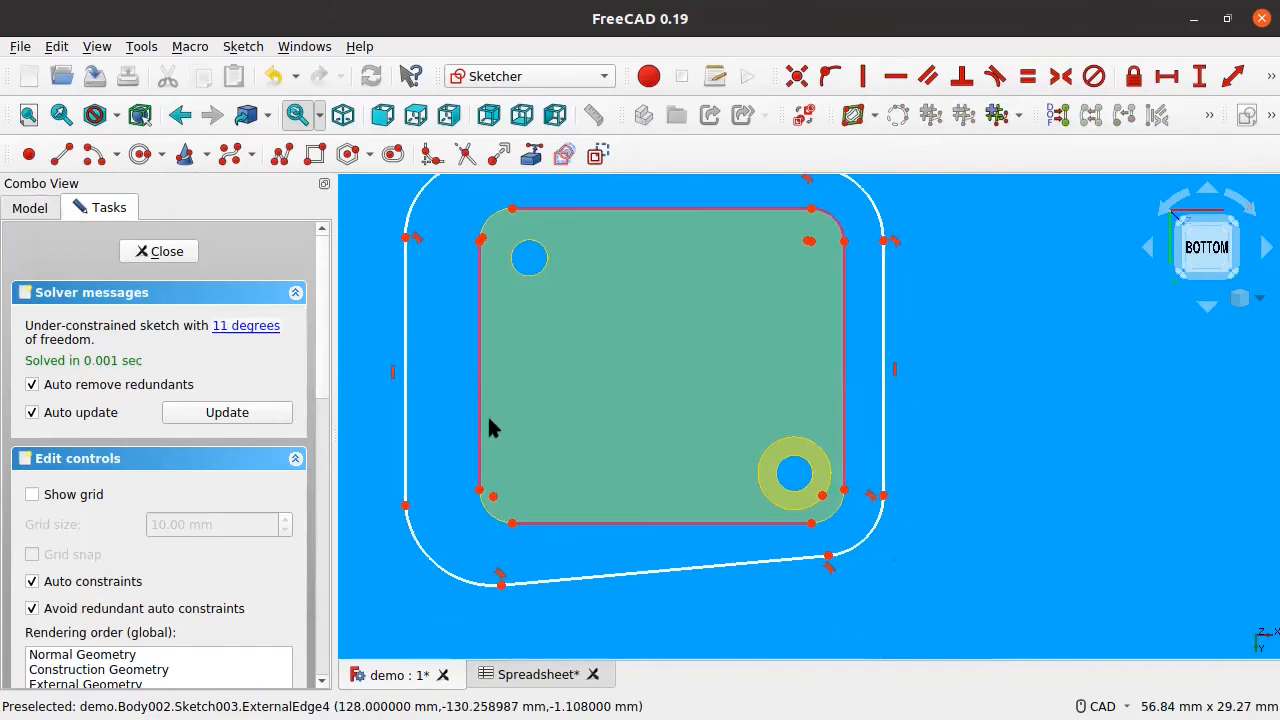
left_click(567, 578)
key("h")
middle_click_drag(594, 373, 591, 458)
mouse_move(645, 236)
left_mouse_down()
mouse_move(686, 223)
mouse_move(651, 243)
mouse_move(727, 233)
mouse_move(686, 206)
mouse_move(680, 234)
mouse_move(645, 240)
mouse_move(649, 256)
left_mouse_up()
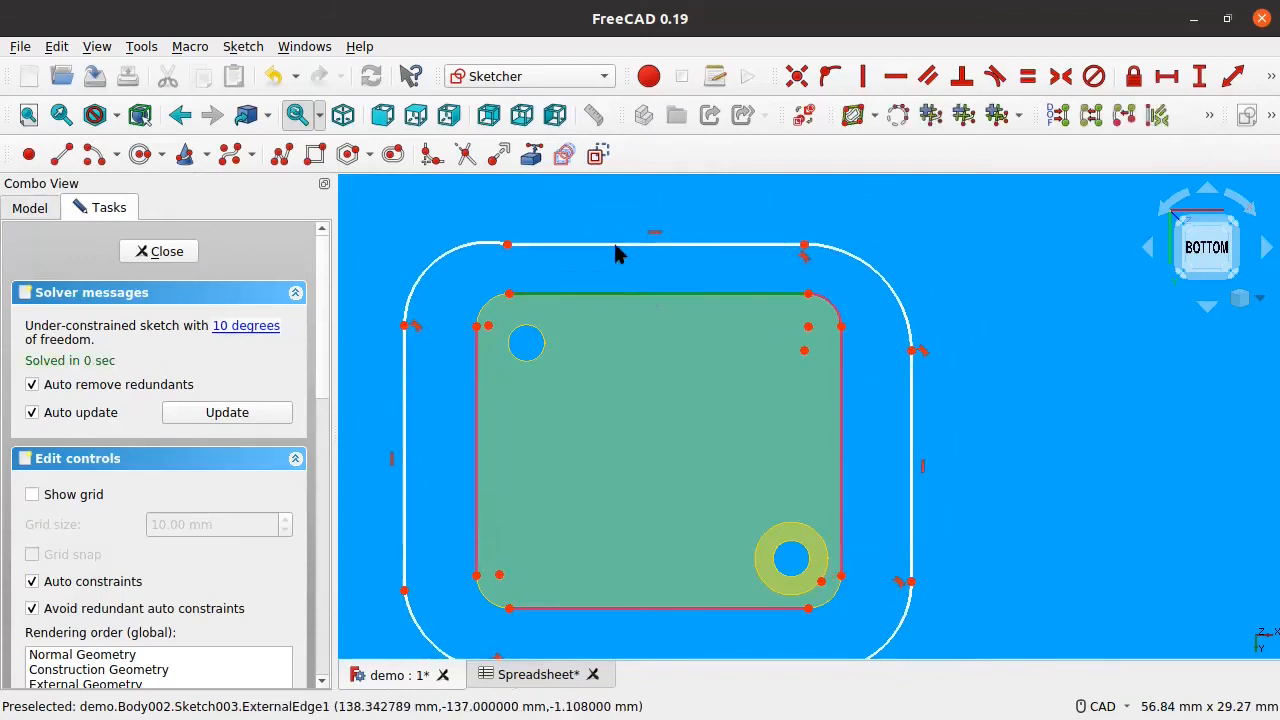
Step: Make the inner rectangle's top edge and the outer top edge equal in length
left_click(615, 244)
middle_click_drag(662, 491, 640, 400)
left_click(653, 577)
mouse_move(596, 352)
middle_mouse_down()
mouse_move(589, 460)
mouse_move(581, 447)
middle_mouse_up()
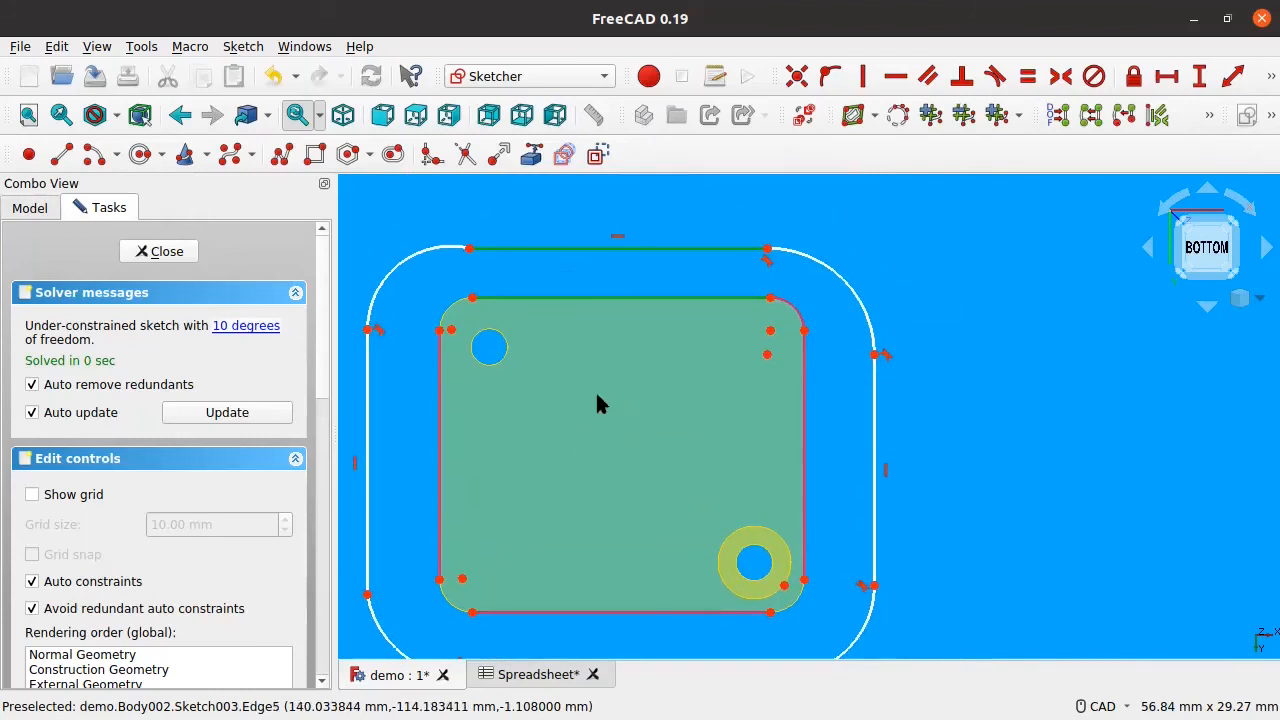
middle_click_drag(597, 395, 602, 347)
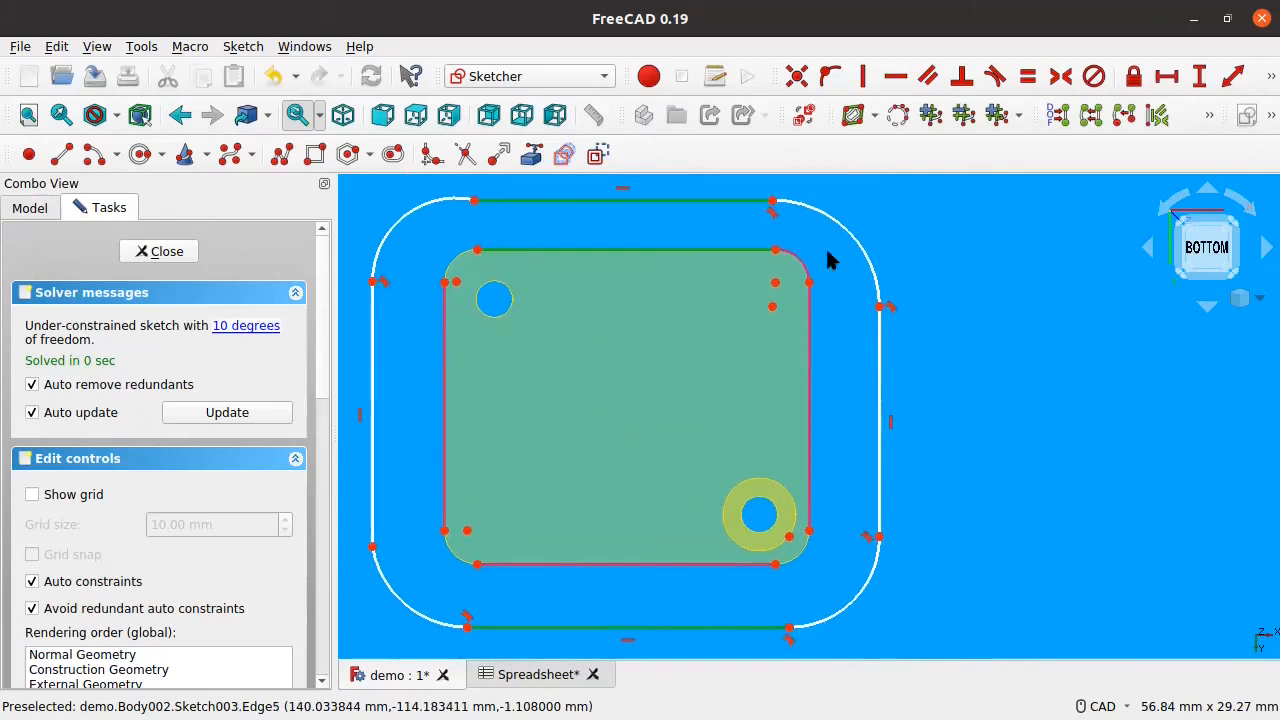
left_click(1026, 78)
Step: Make the outer left, inner left and outer right side lines equal, then pull the left side inward
mouse_move(777, 394)
middle_mouse_down()
mouse_move(763, 406)
mouse_move(788, 442)
middle_mouse_up()
middle_click_drag(632, 466, 630, 414)
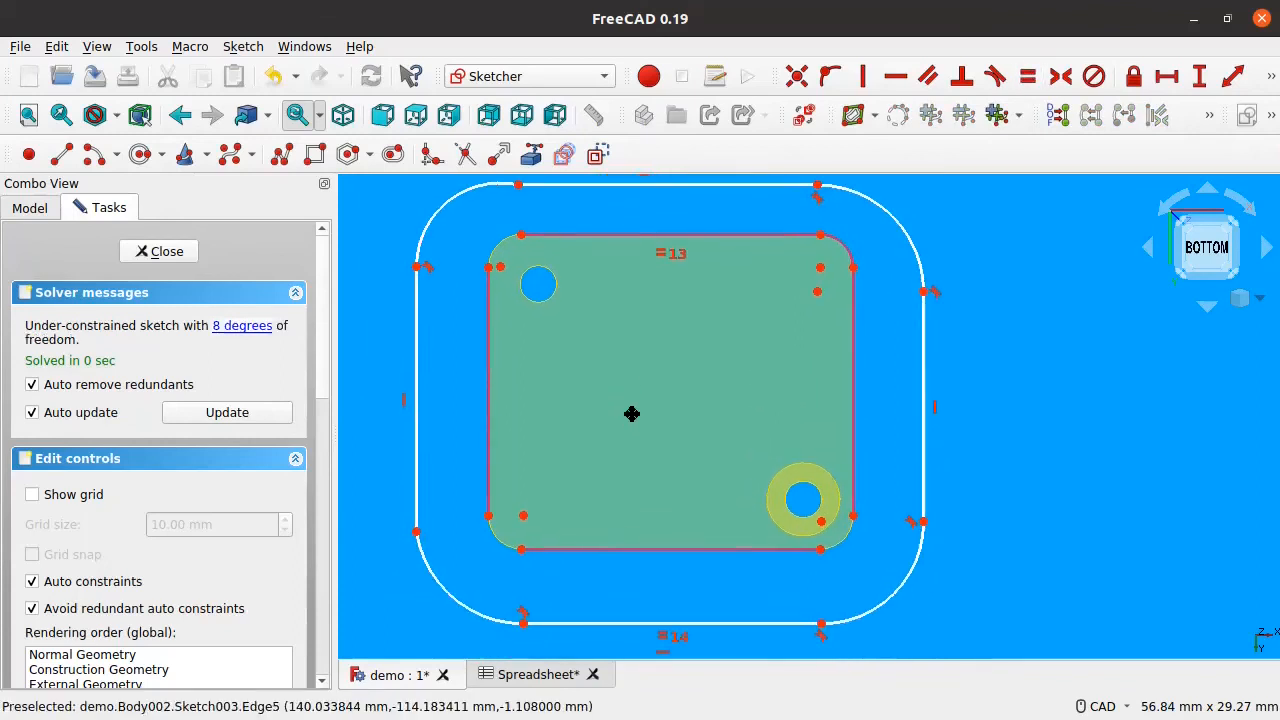
left_click(419, 400)
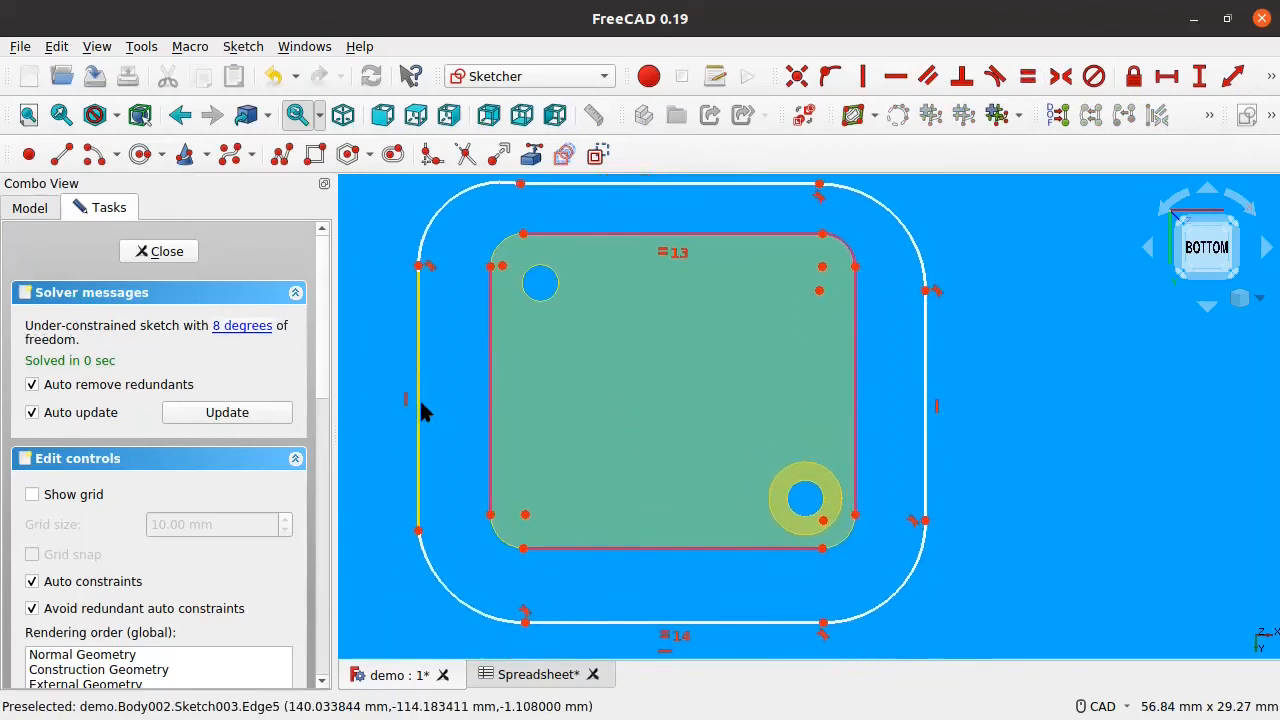
left_click(491, 412)
left_click(921, 424)
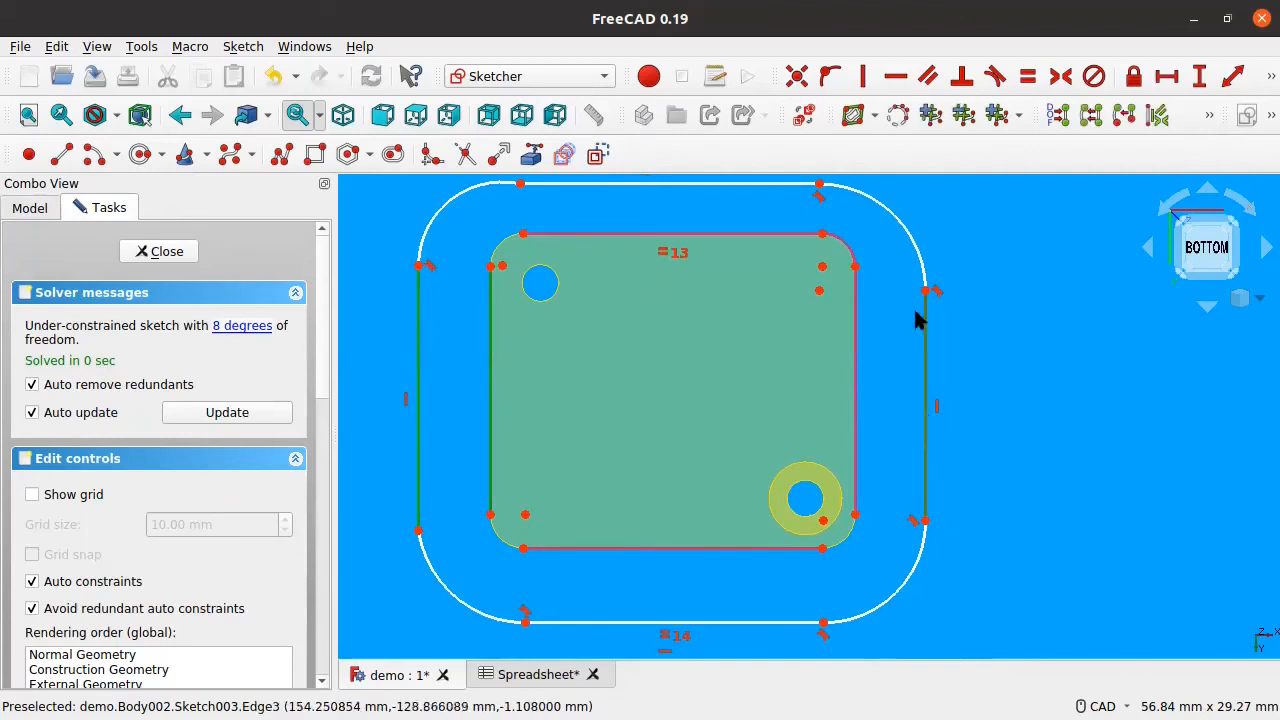
left_click(1028, 77)
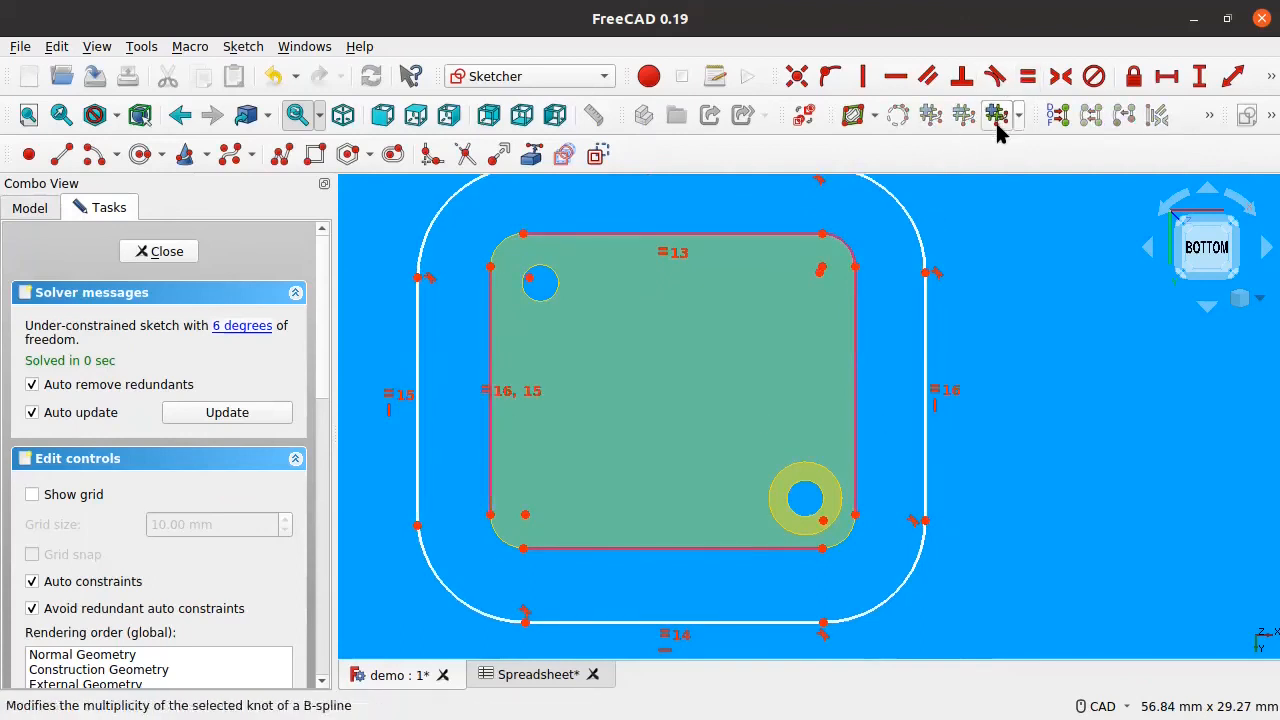
middle_click_drag(675, 387, 693, 419)
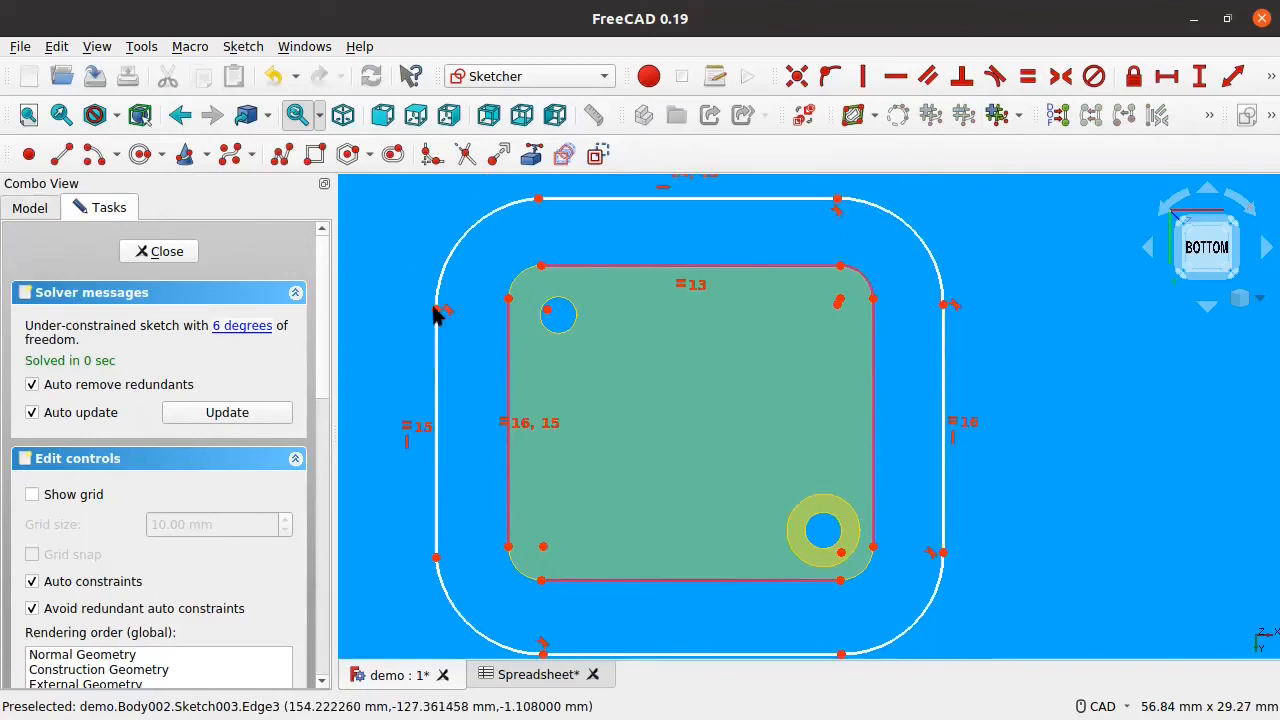
left_click_drag(436, 309, 430, 348)
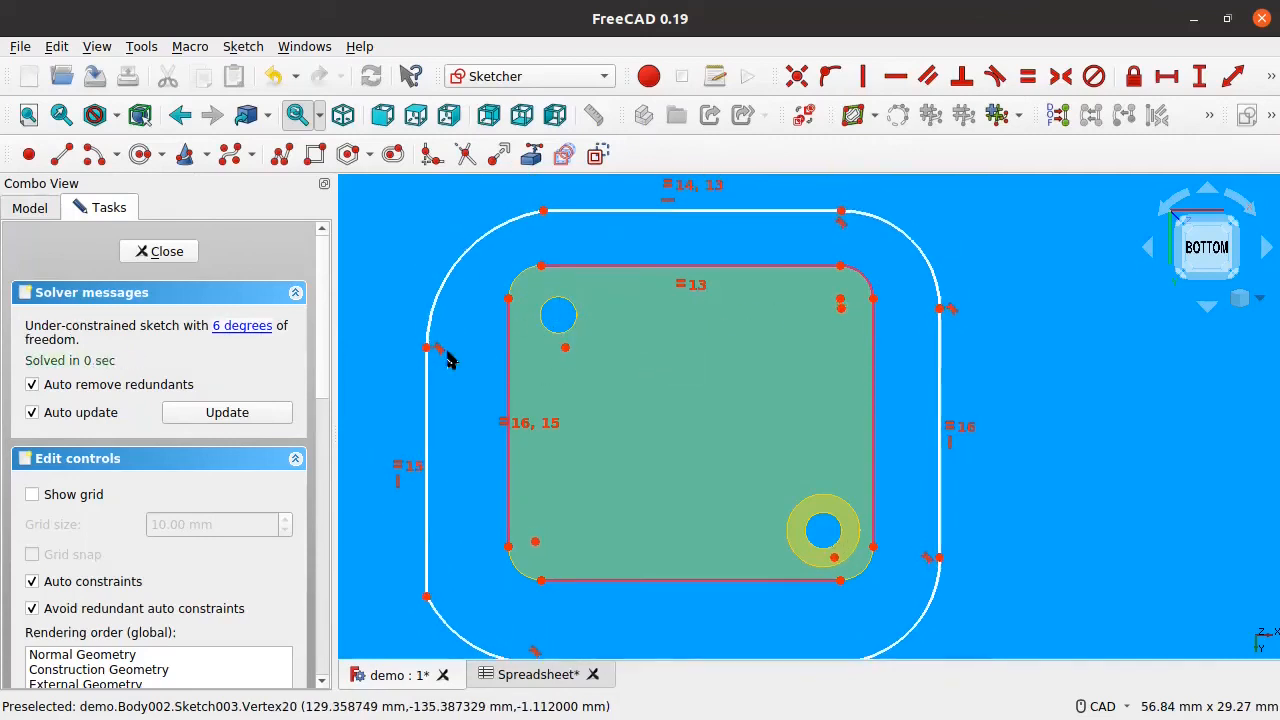
Step: Make the outline's upper-left and top-right corners coincide with the rectangle's corner points
left_click(506, 303)
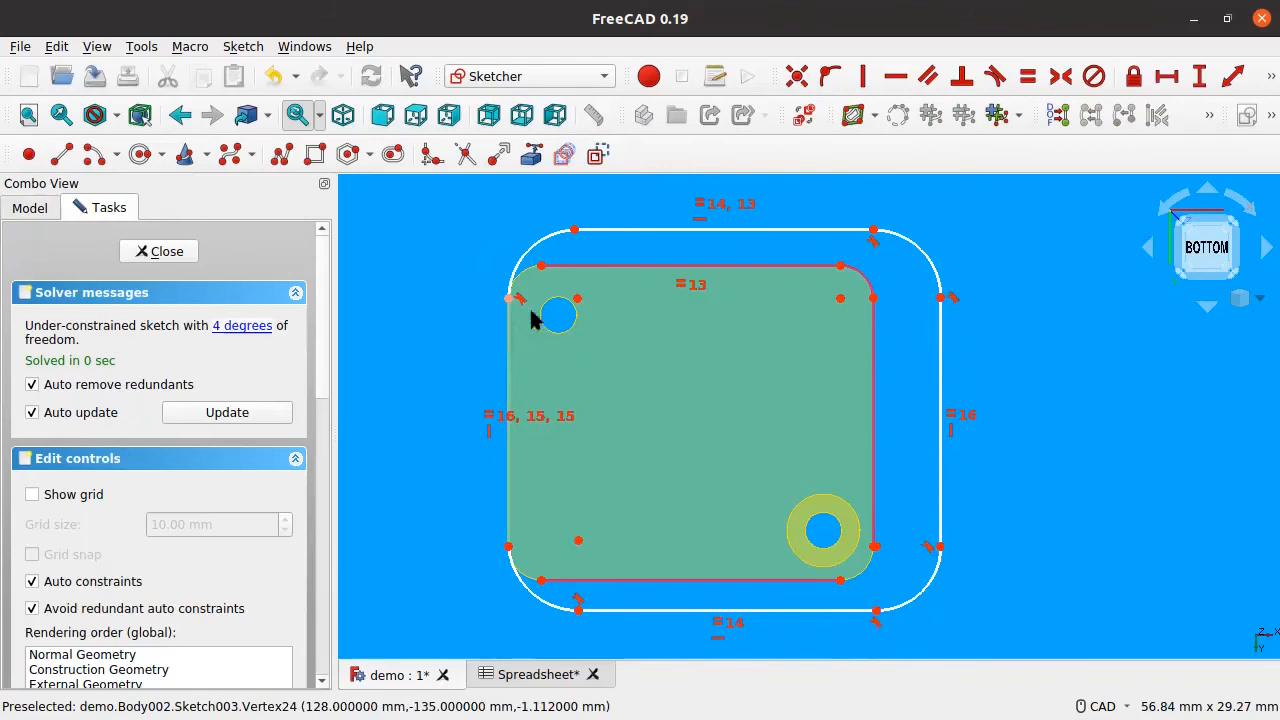
left_click(840, 264)
scroll(175, 516, "down", 7)
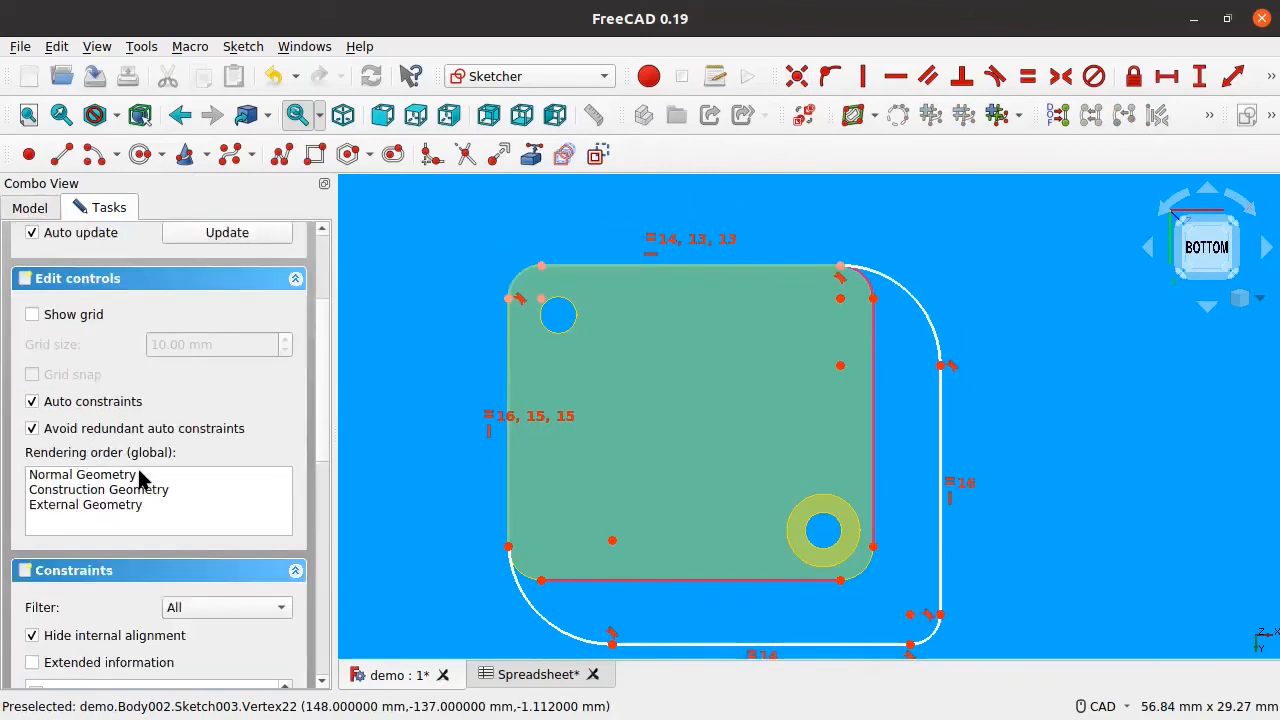
scroll(143, 481, "down", 2)
scroll(180, 351, "up", 6)
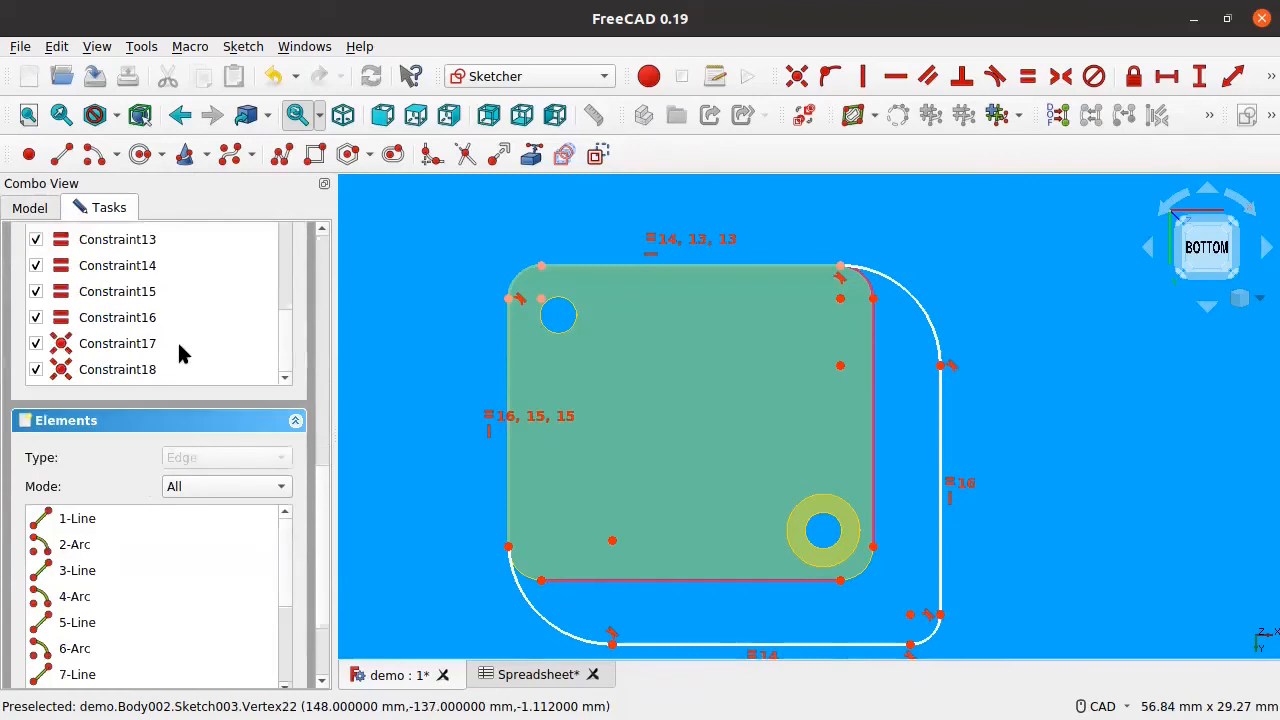
scroll(183, 574, "down", 3)
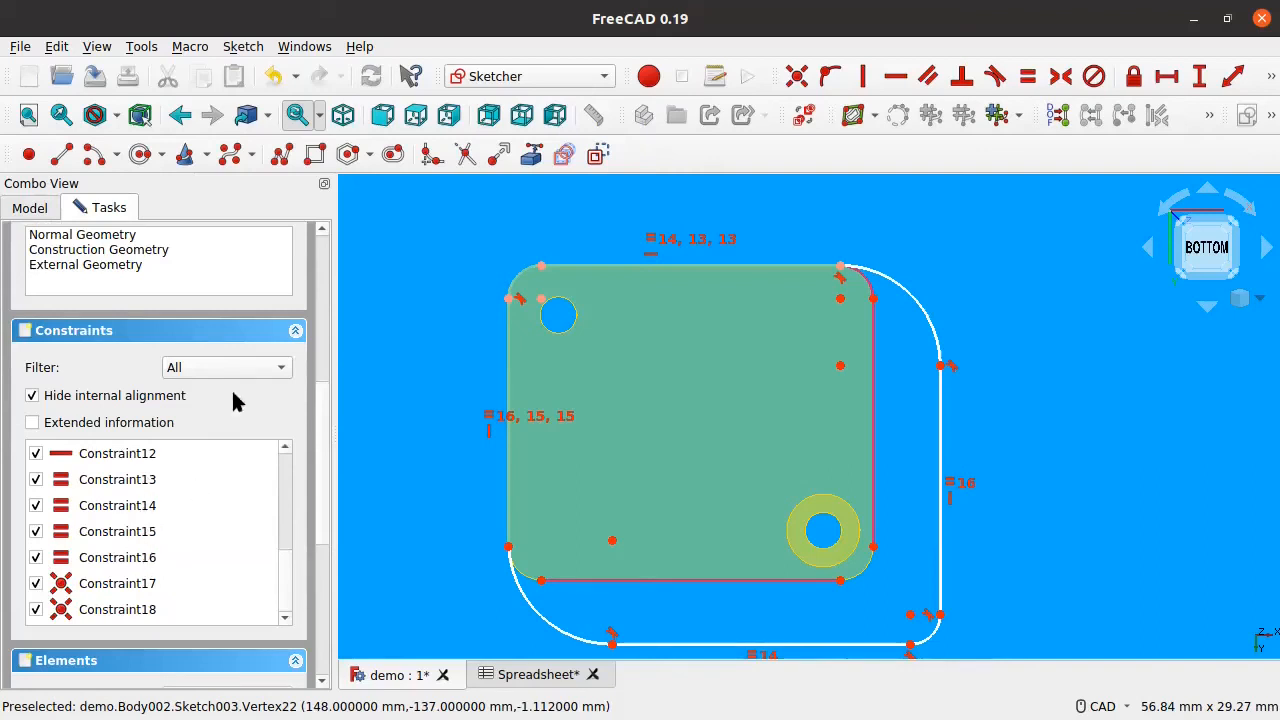
scroll(233, 400, "up", 10)
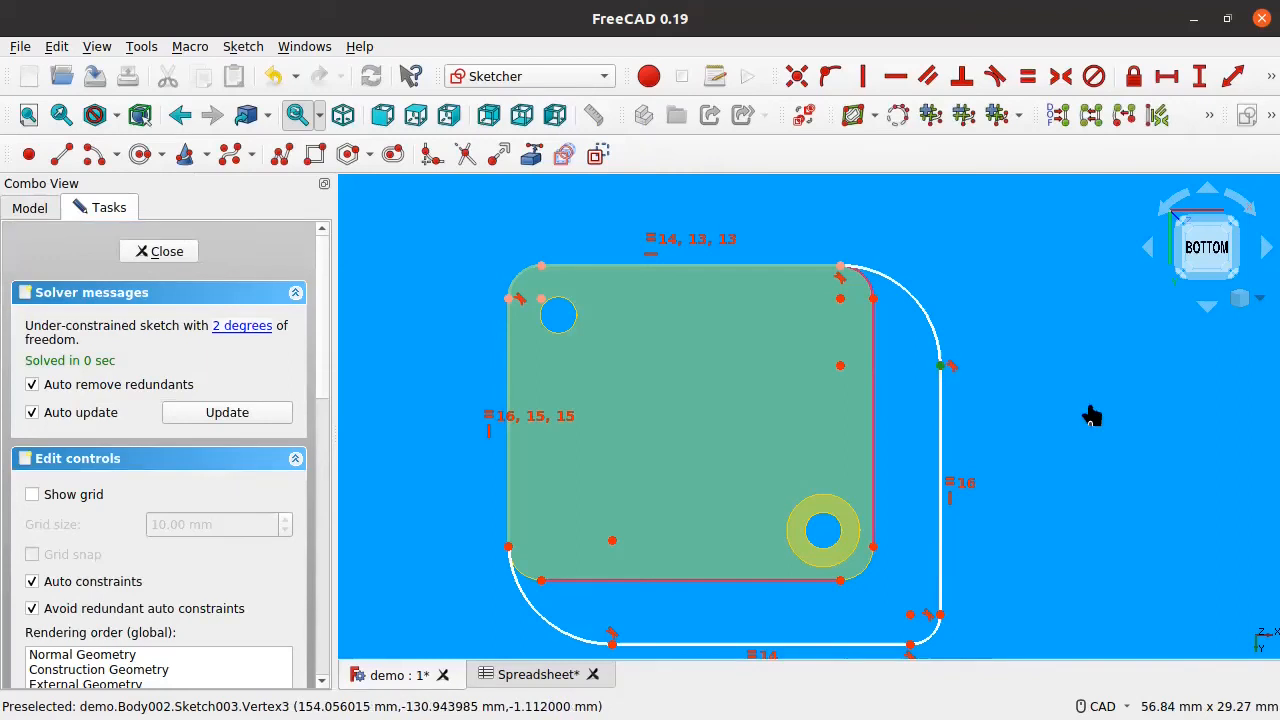
left_click(872, 545)
left_click(800, 77)
Step: Check the lower-left corner, then close the fully constrained sketch and view the plate tilted
middle_click_drag(844, 436, 845, 320)
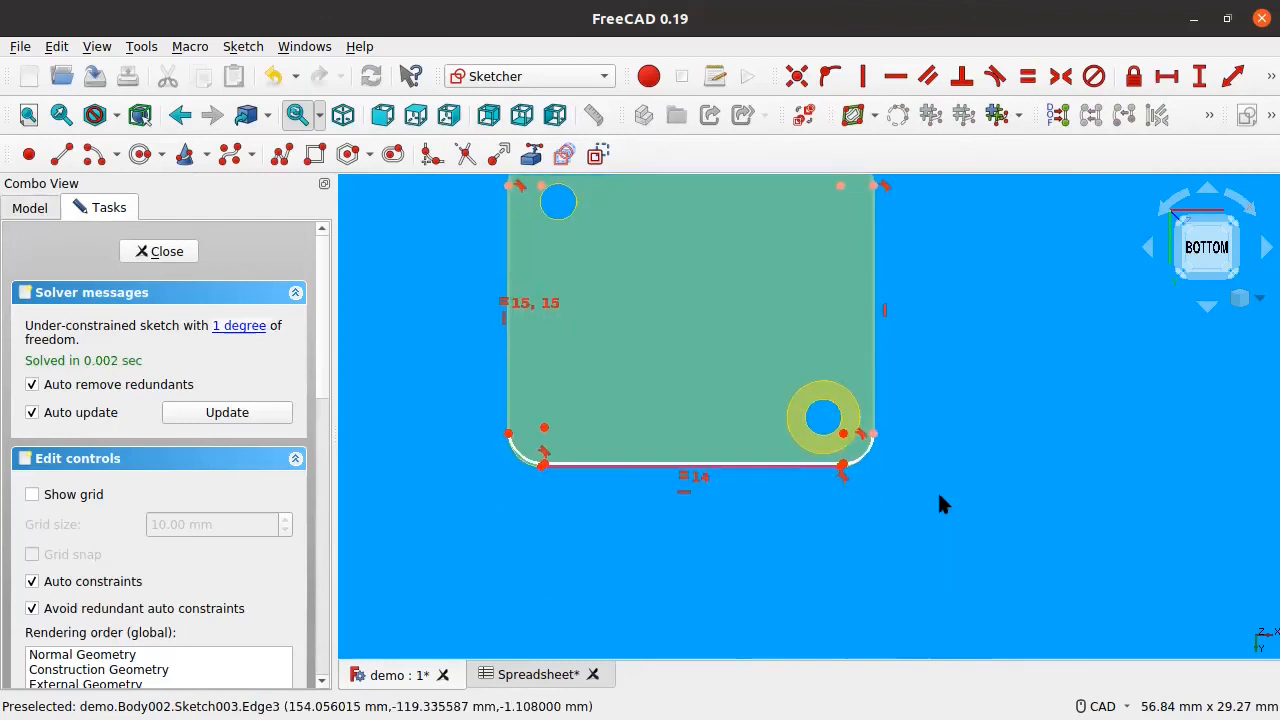
scroll(936, 490, "up", 6)
middle_click_drag(672, 447, 820, 461)
middle_click_drag(598, 431, 1211, 432)
middle_click_drag(585, 380, 726, 396)
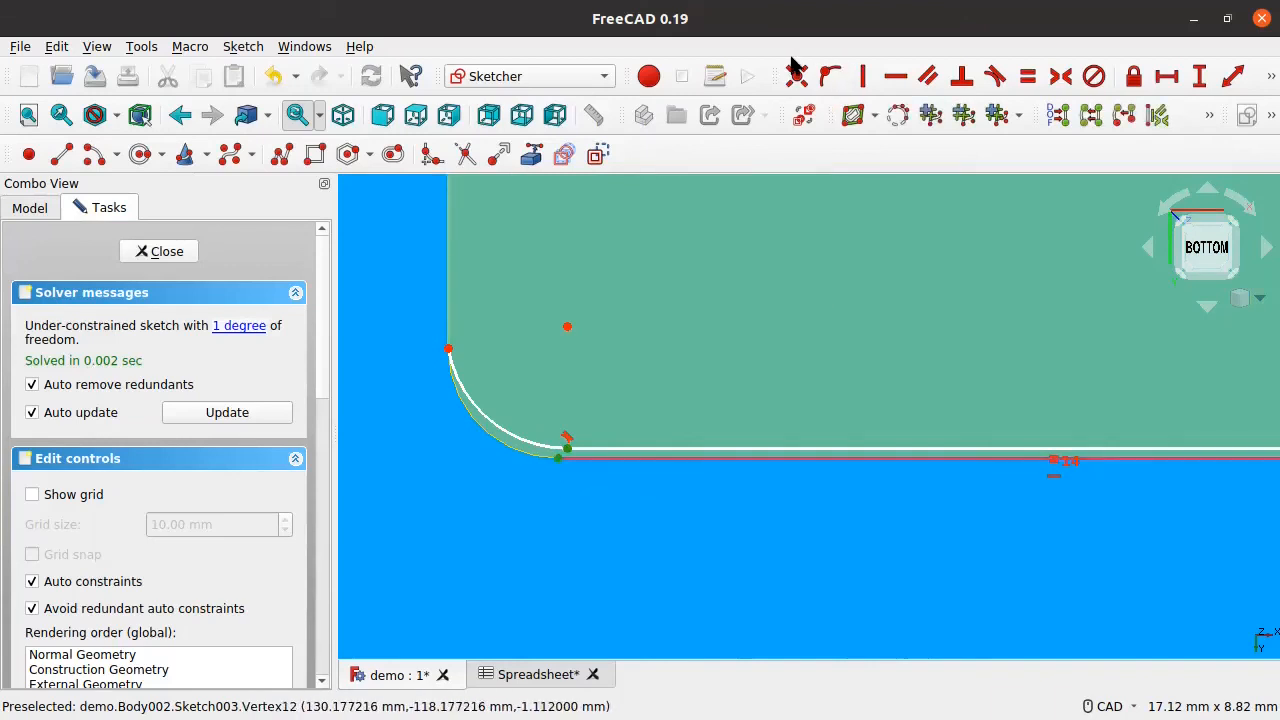
scroll(658, 403, "down", 8)
mouse_move(757, 307)
middle_mouse_down()
mouse_move(736, 390)
mouse_move(697, 407)
middle_mouse_up()
scroll(761, 287, "up", 3)
scroll(759, 282, "down", 3)
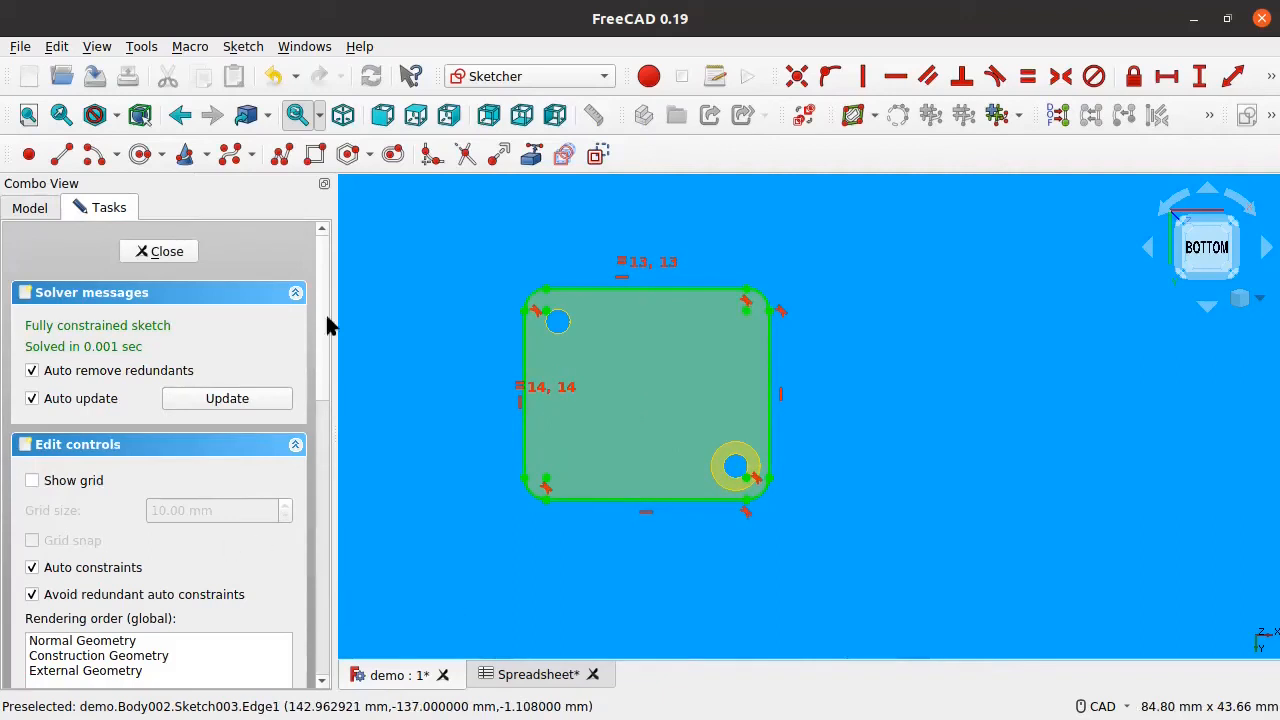
left_click(152, 252)
scroll(642, 415, "down", 2)
mouse_move(712, 385)
middle_mouse_down()
mouse_move(786, 420)
mouse_move(798, 446)
middle_mouse_up()
mouse_move(767, 376)
middle_mouse_down()
mouse_move(694, 374)
mouse_move(680, 386)
mouse_move(757, 398)
mouse_move(620, 391)
mouse_move(786, 363)
mouse_move(691, 345)
mouse_move(694, 369)
middle_mouse_up()
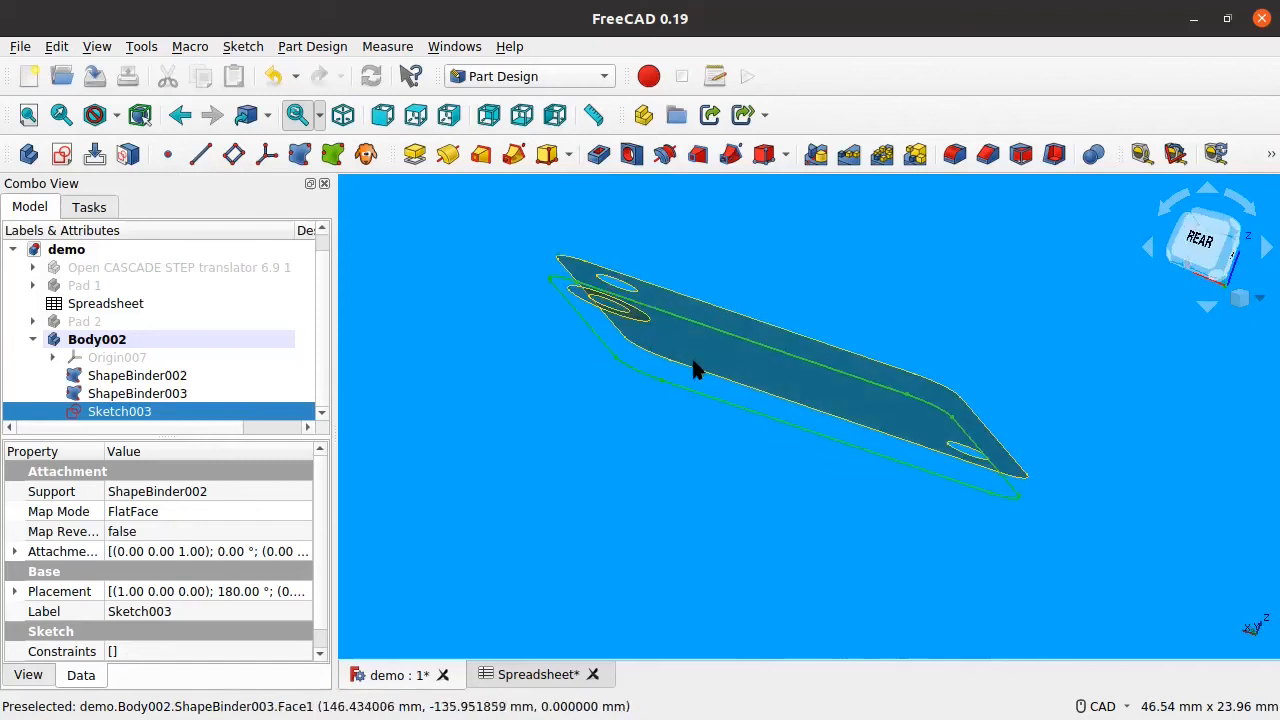
Step: Orbit to a near top-down view of the plate and reopen Sketch003 from the model tree
scroll(694, 369, "down", 3)
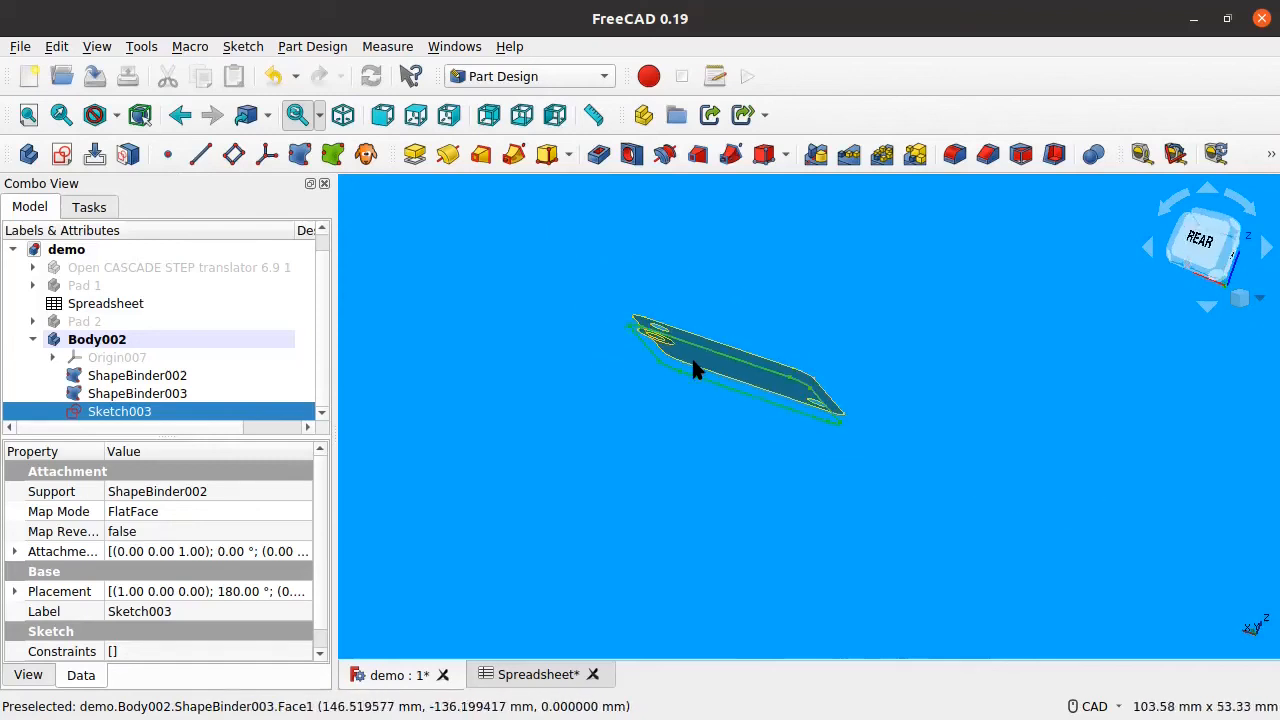
scroll(694, 369, "up", 6)
scroll(694, 370, "down", 2)
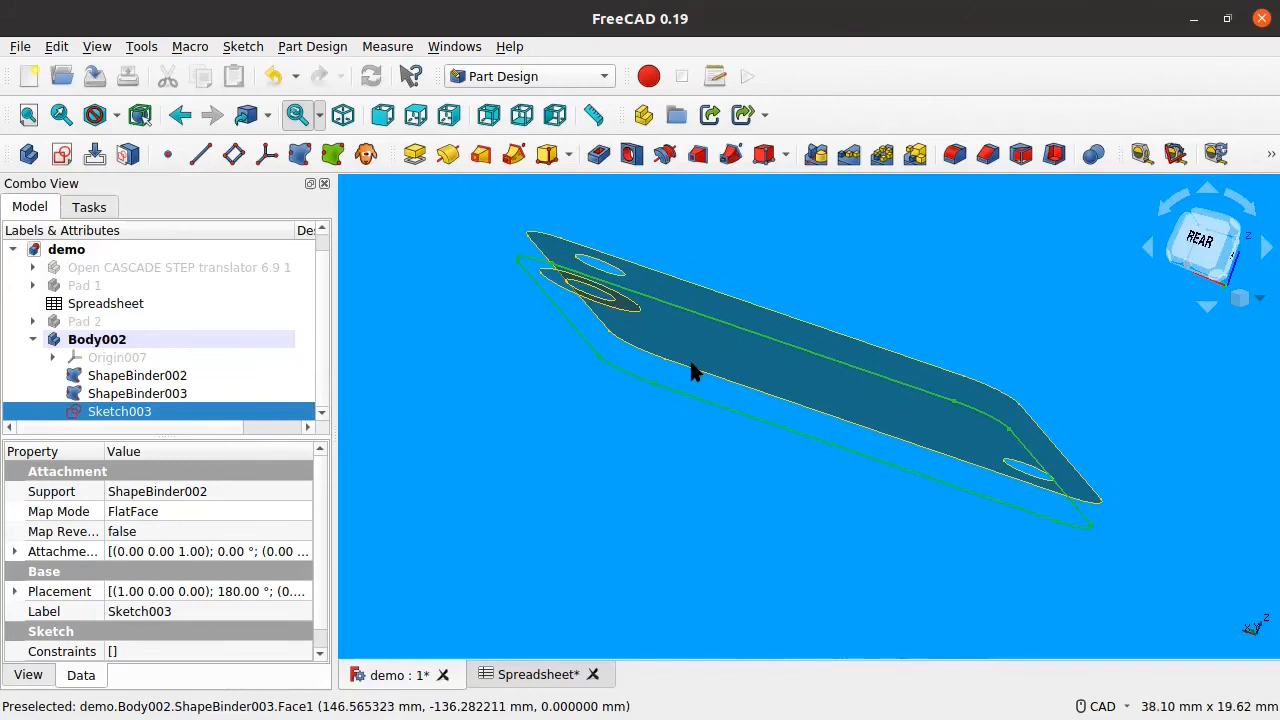
middle_click_drag(529, 420, 539, 374)
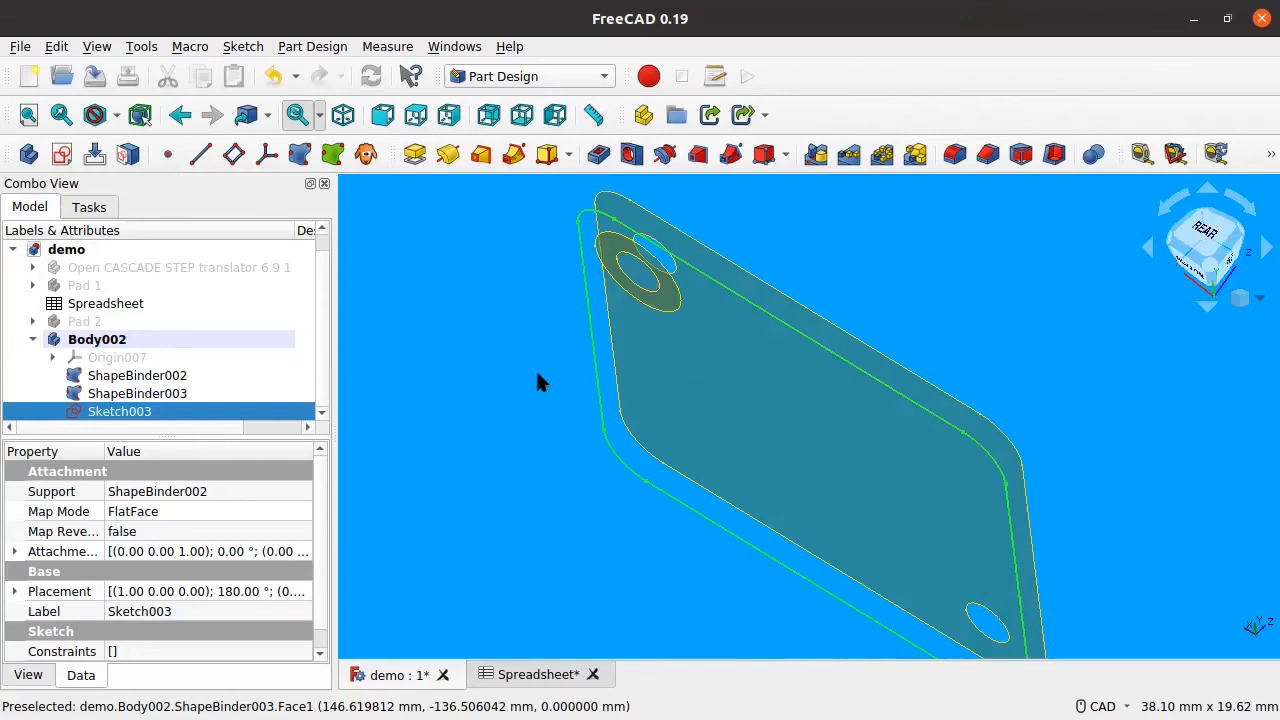
scroll(537, 382, "down", 1)
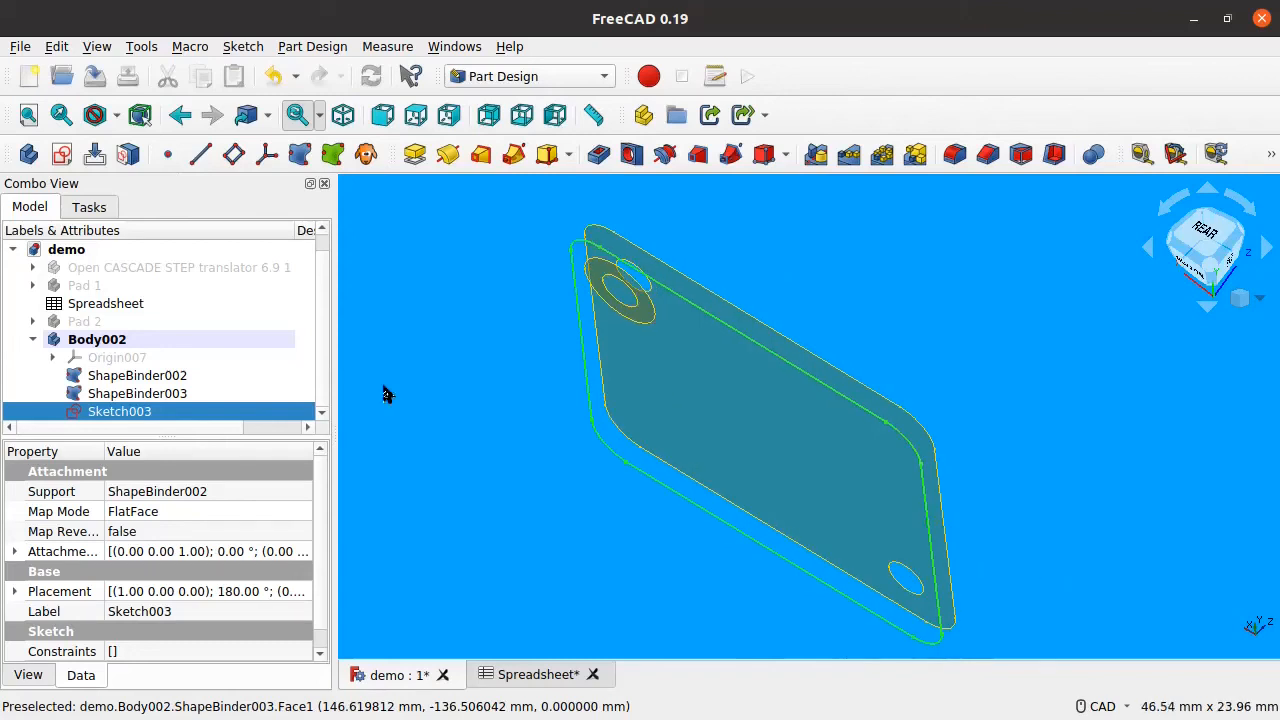
double_click(80, 413)
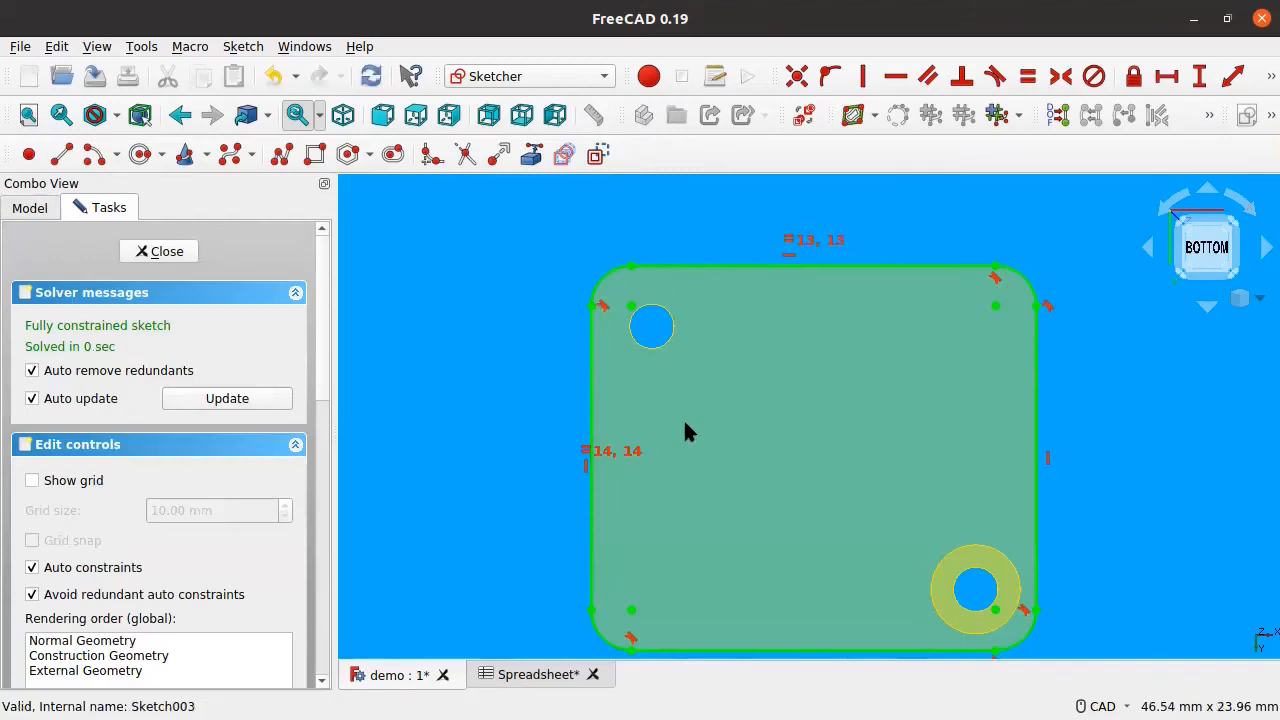
Step: Undo the last two constraints and stretch the outer rounded outline wider
scroll(657, 405, "down", 2)
middle_click_drag(880, 491, 779, 463)
scroll(755, 473, "up", 1)
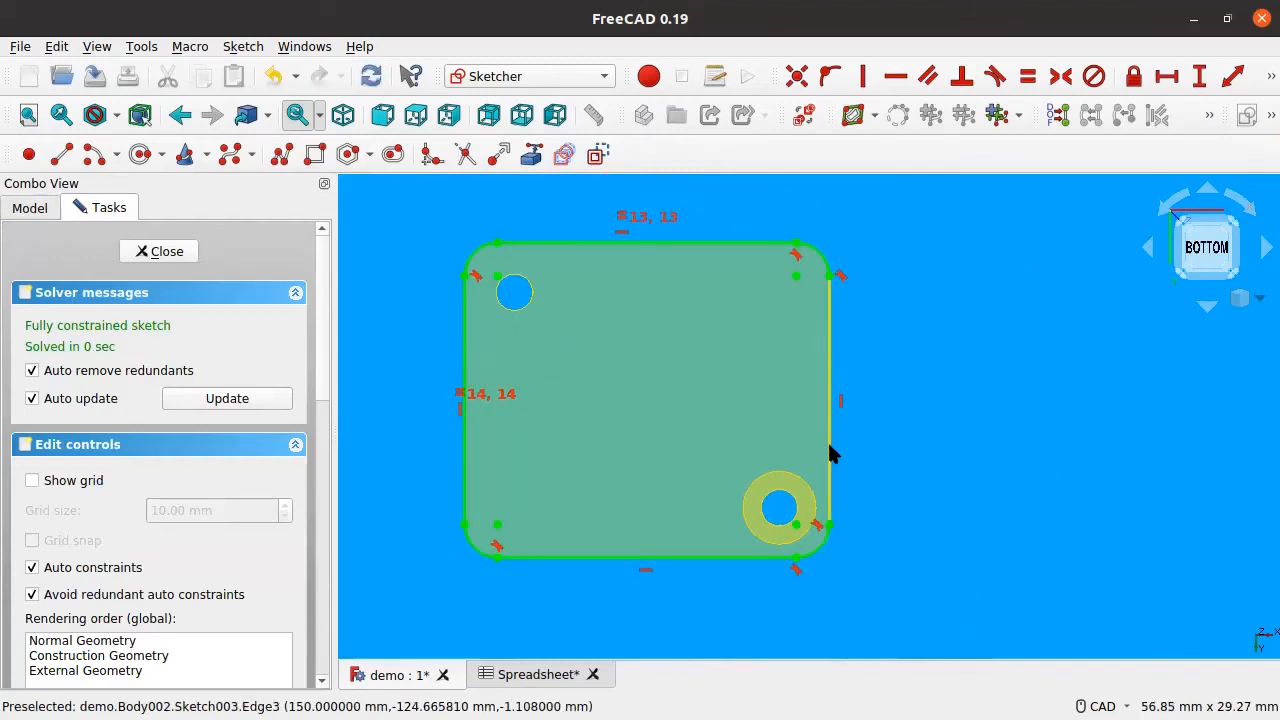
key("ctrl+z")
key("ctrl+z")
key("ctrl+z")
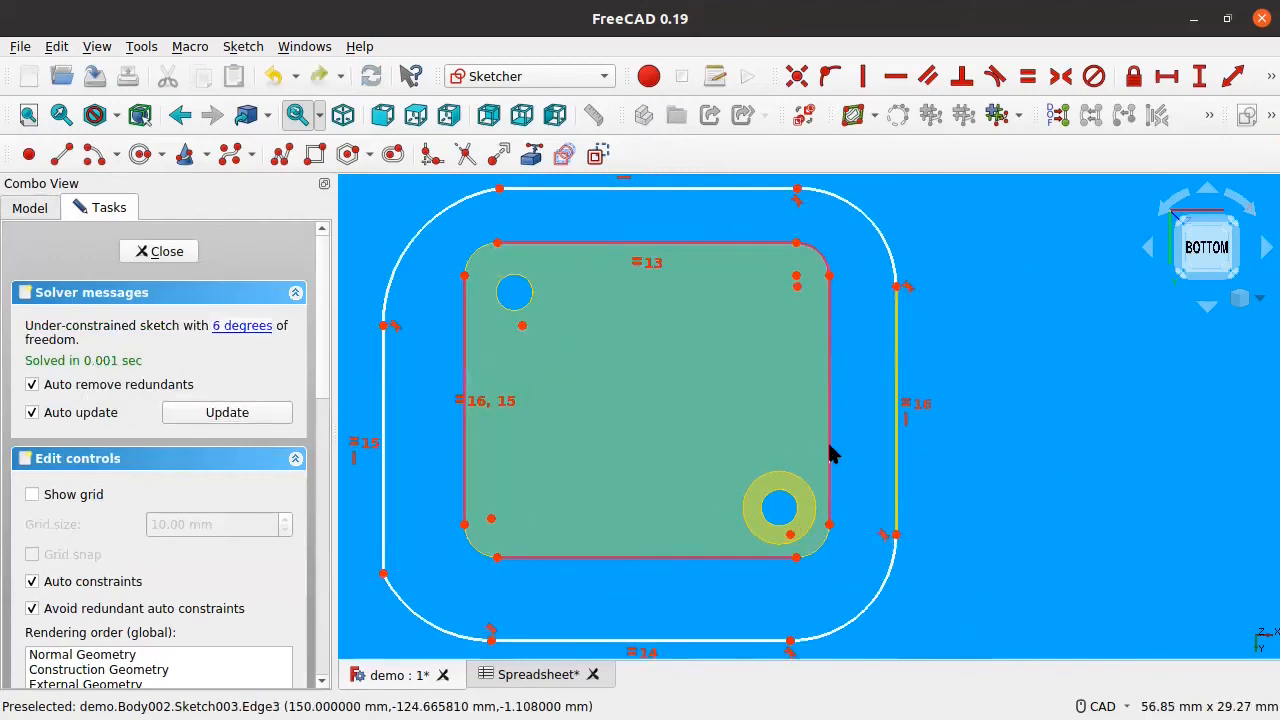
key("ctrl+z")
mouse_move(438, 438)
left_mouse_down()
mouse_move(463, 389)
mouse_move(495, 393)
mouse_move(482, 388)
left_mouse_up()
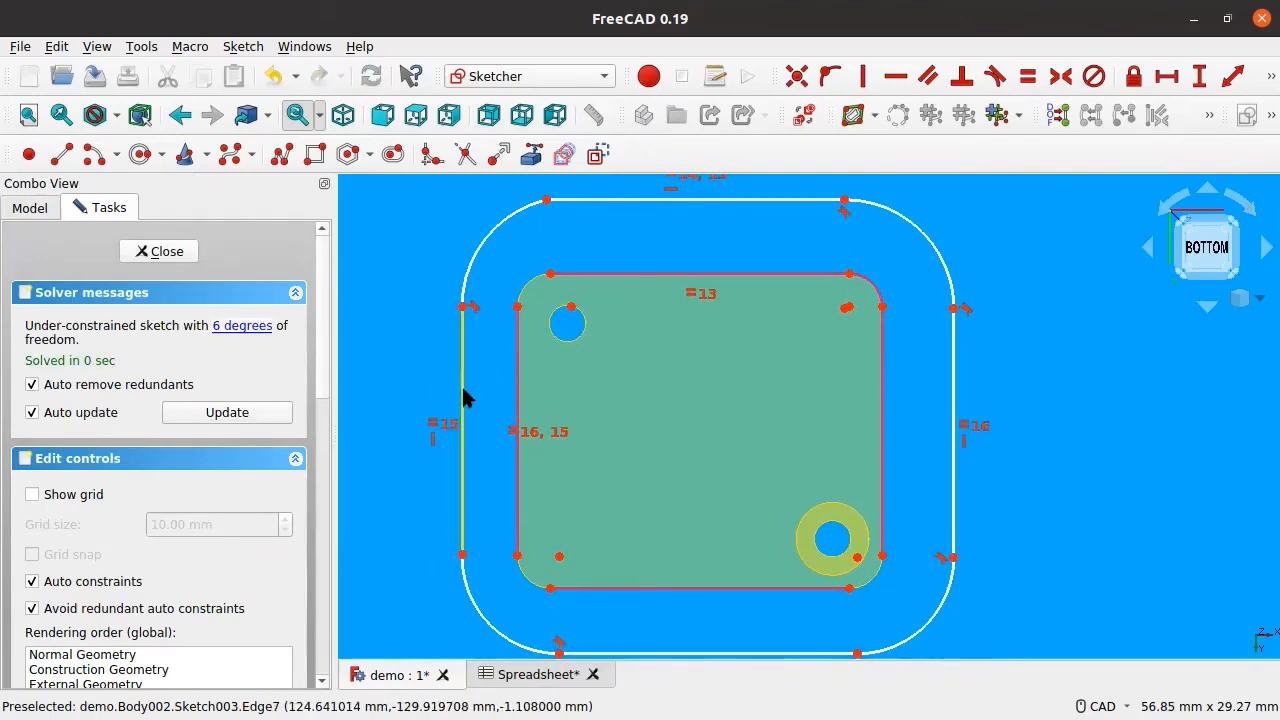
middle_click_drag(638, 236, 620, 280)
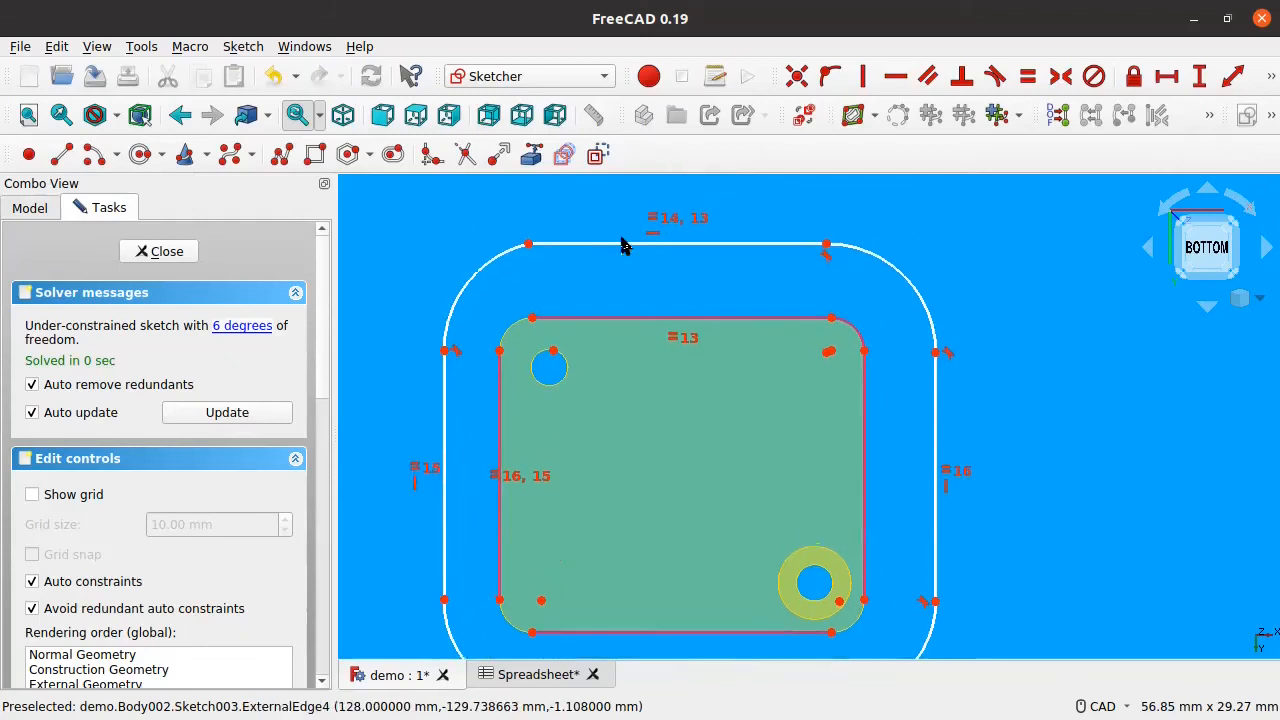
left_click_drag(670, 247, 540, 247)
Step: Vertically align the outer and inner top-left and bottom-left corner points, undoing a stray coincident
left_click(540, 248)
left_click(533, 322)
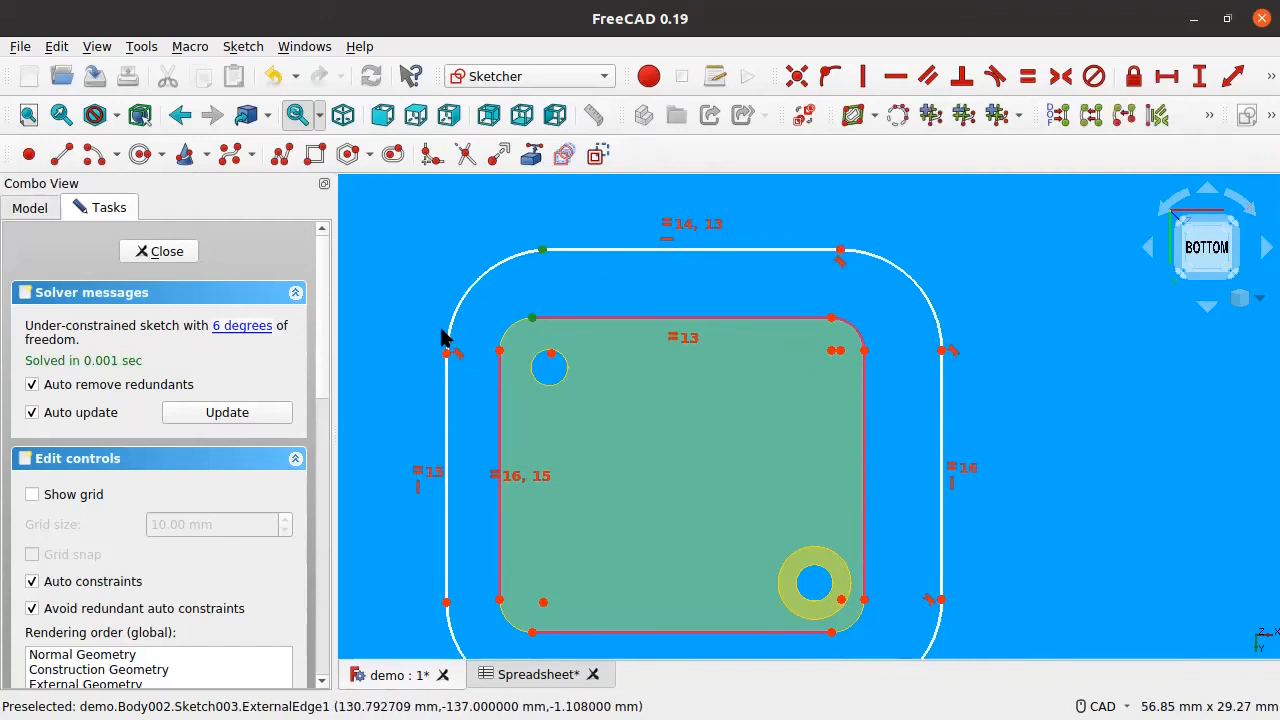
key("v")
middle_click_drag(616, 348, 623, 217)
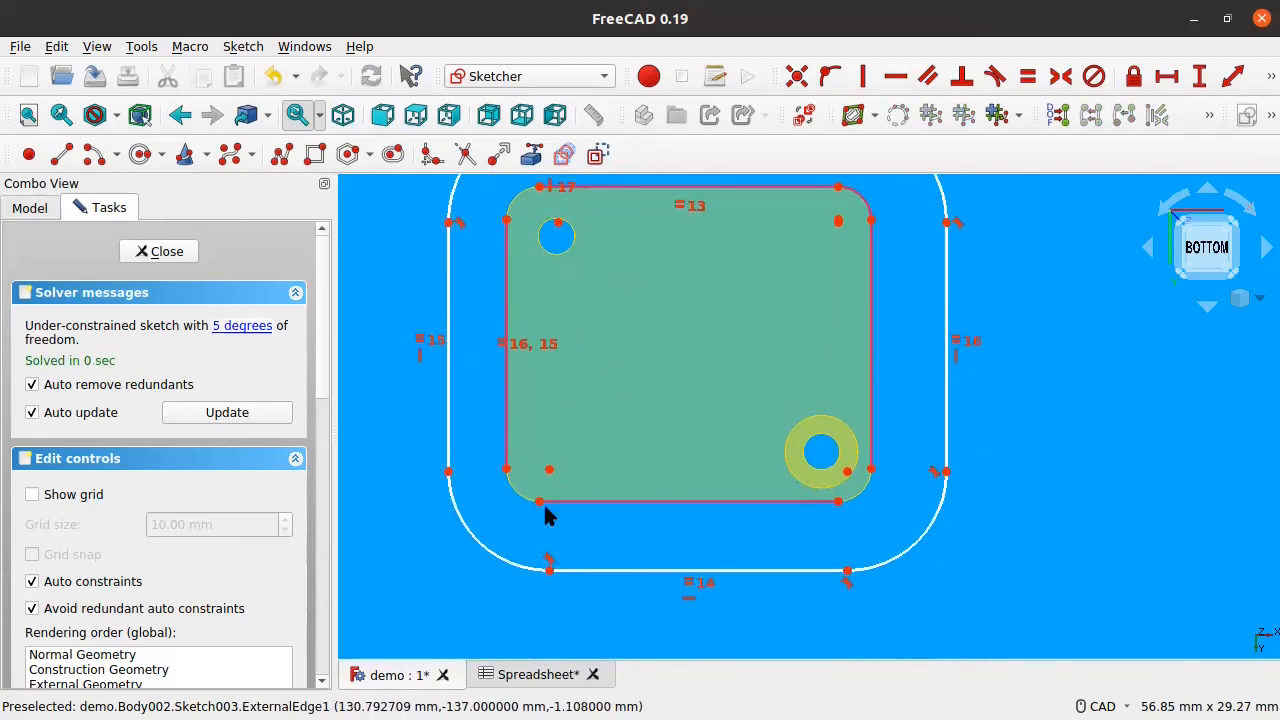
left_click(539, 502)
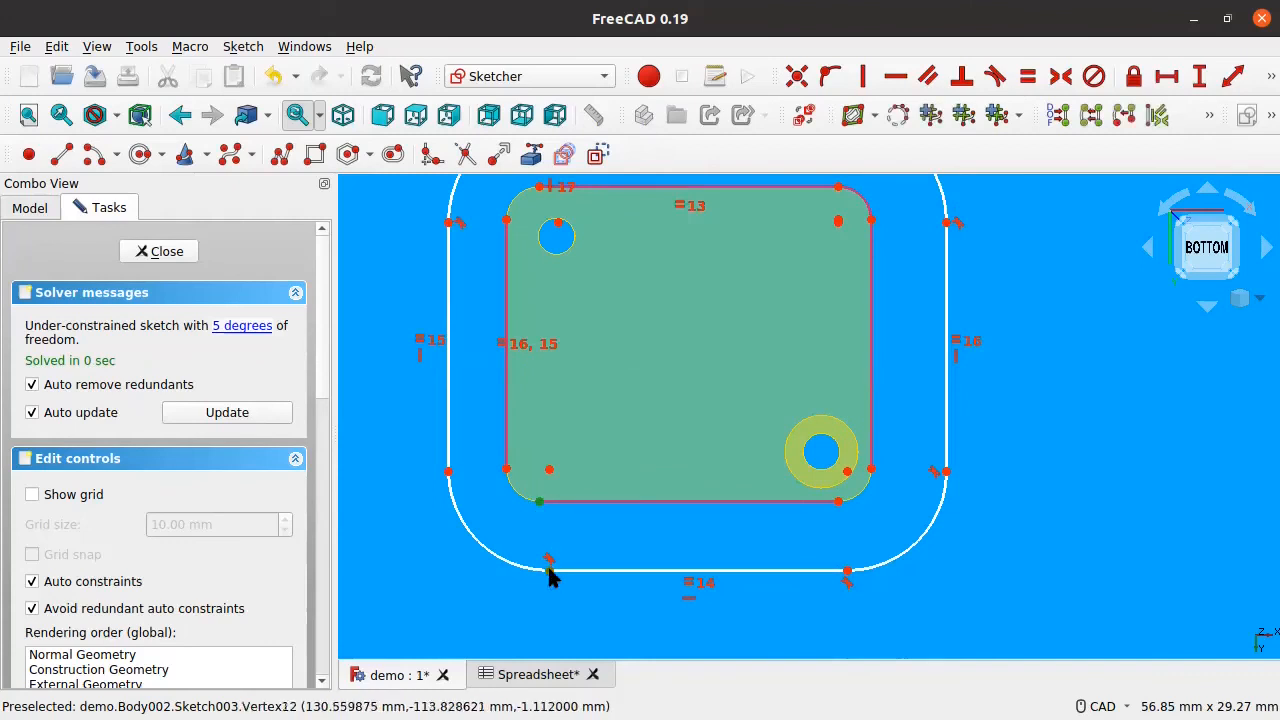
key("v")
middle_click_drag(755, 418, 737, 458)
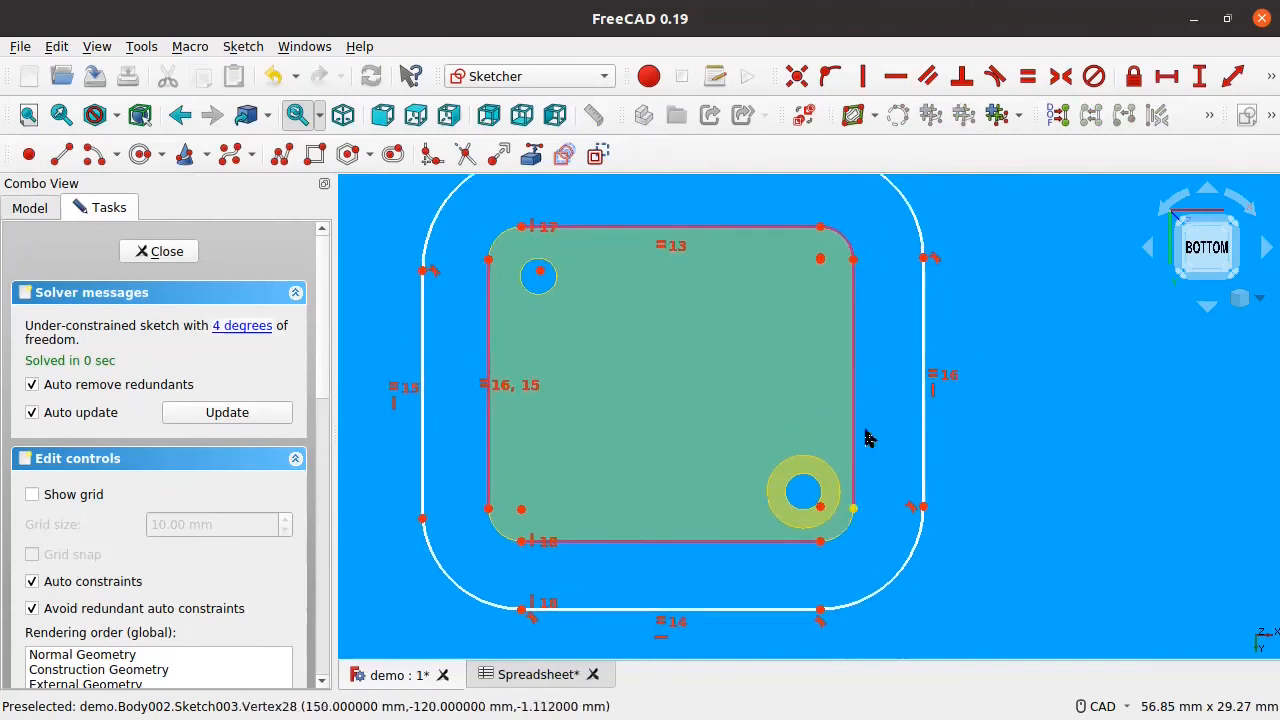
left_click(921, 258)
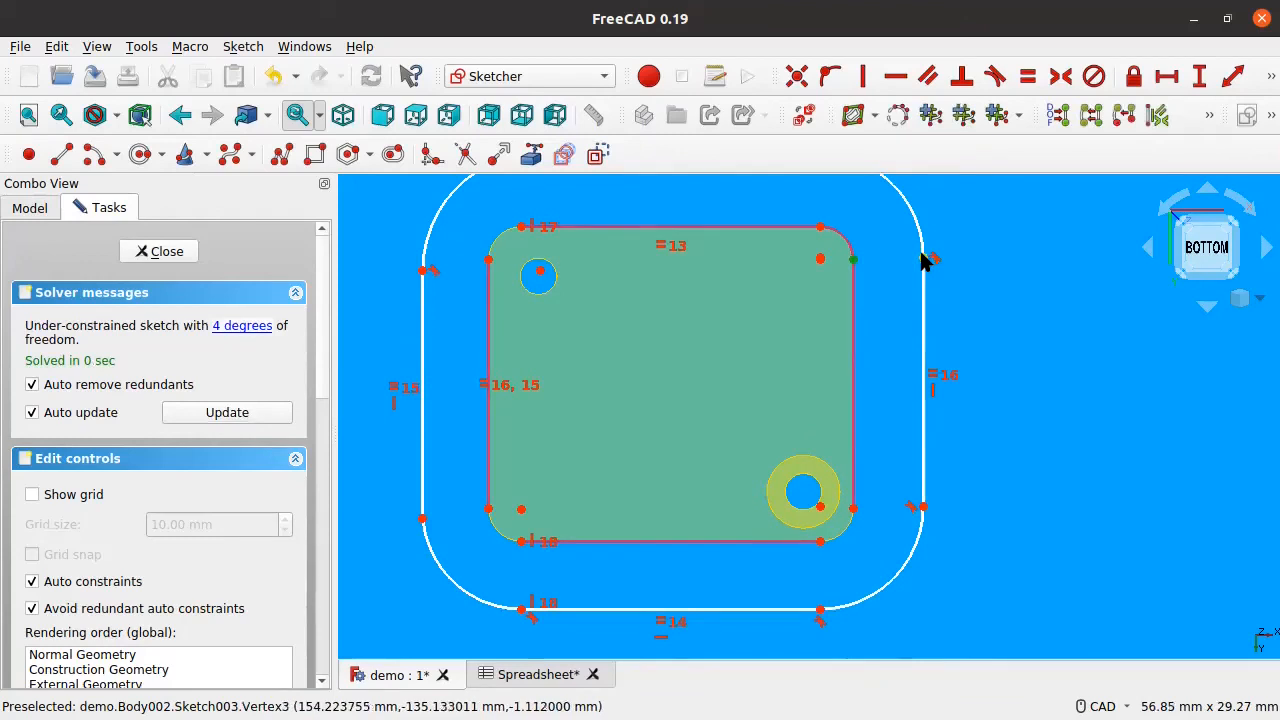
key("c")
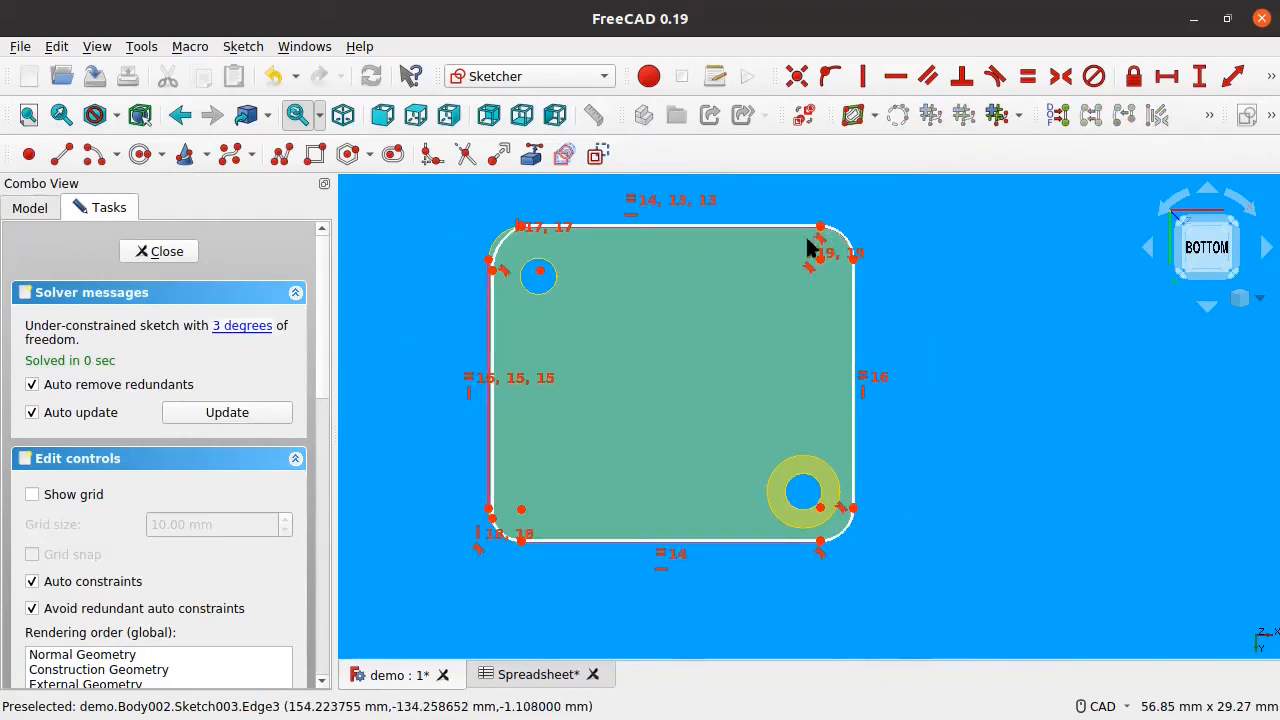
key("ctrl+z")
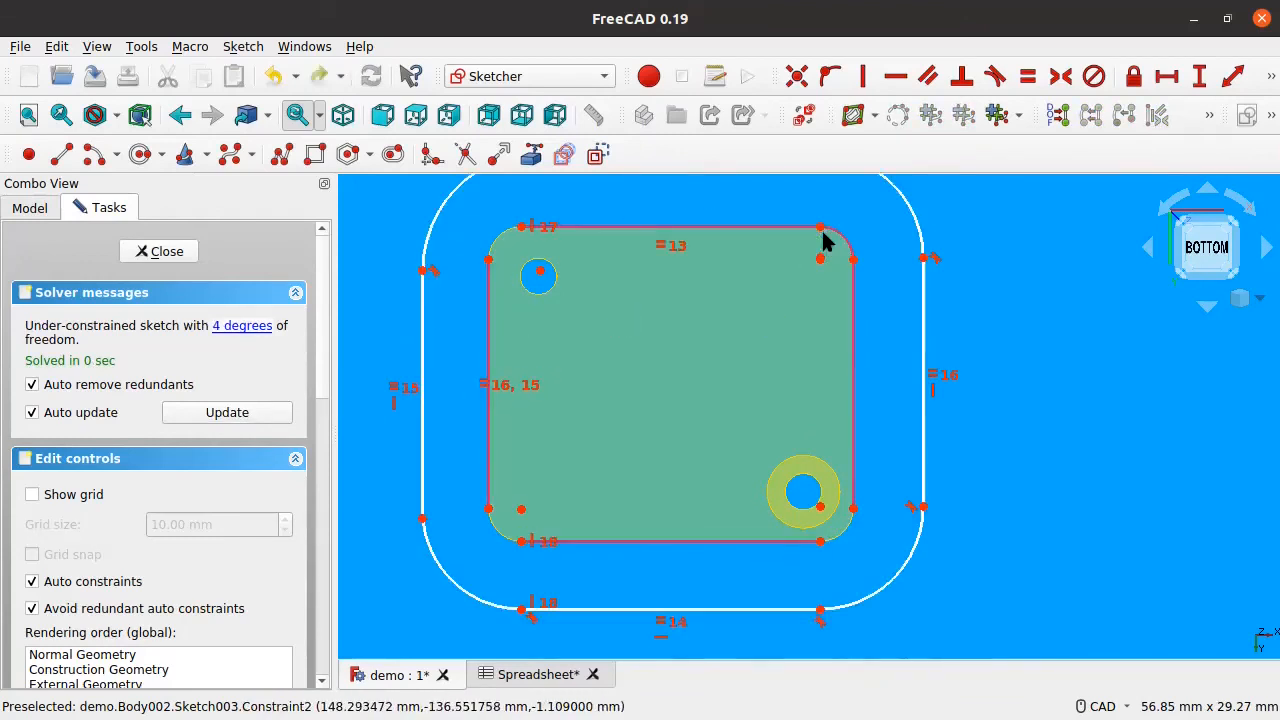
Step: Make the top-right corner points coincide and horizontally align the left arc end with the arc centres
left_click_drag(921, 262, 902, 282)
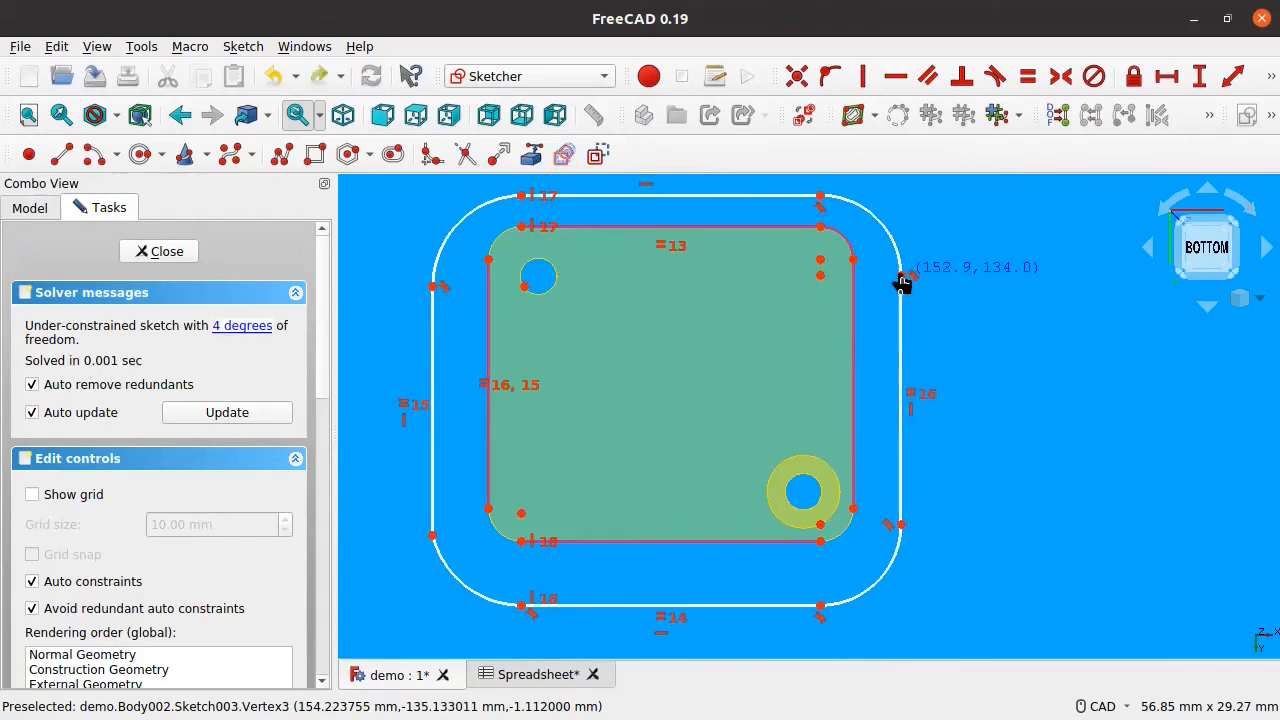
left_click(820, 274)
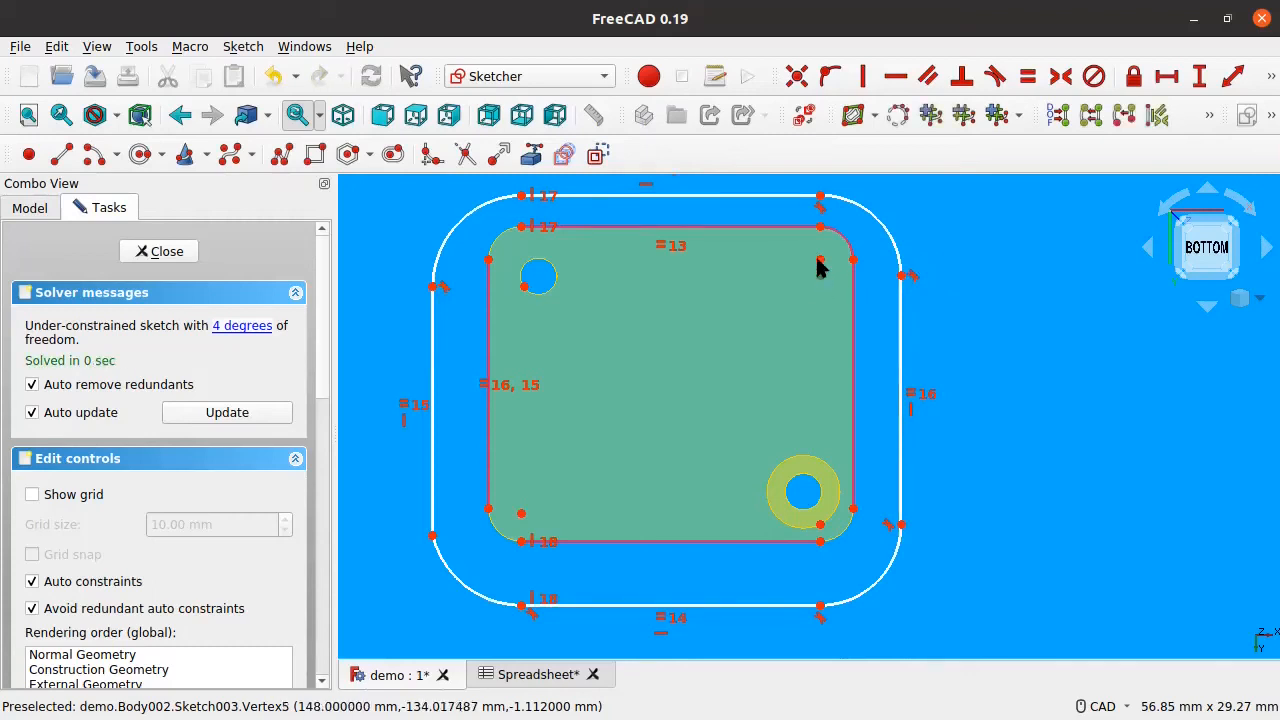
left_click(797, 77)
mouse_move(443, 262)
left_mouse_down()
mouse_move(457, 266)
mouse_move(449, 280)
mouse_move(441, 260)
left_mouse_up()
left_click(521, 261)
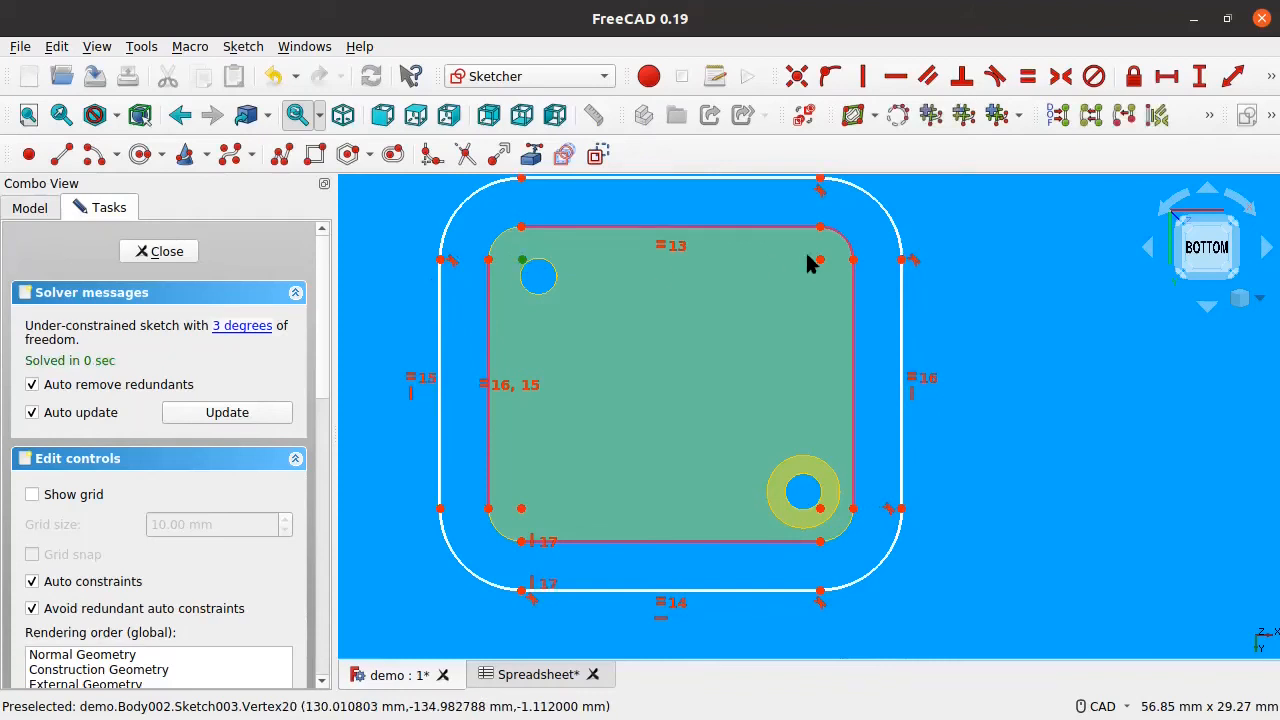
left_click(441, 260)
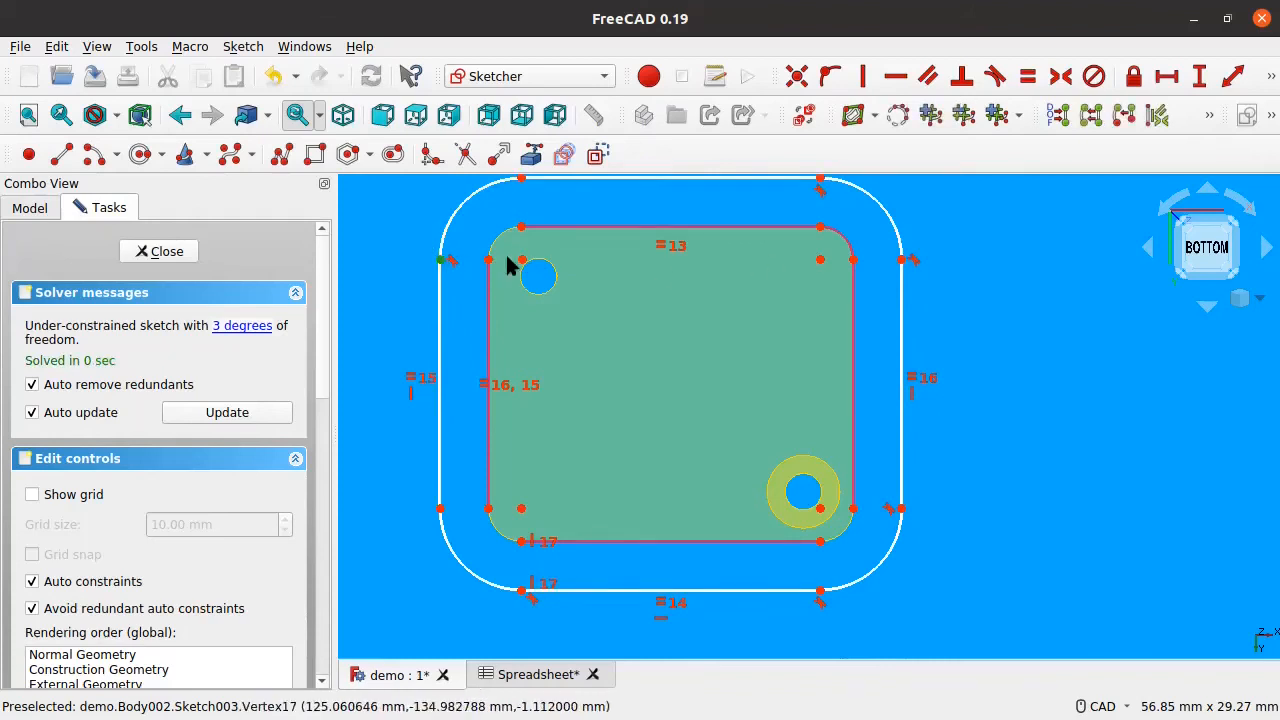
left_click(821, 261)
left_click(896, 76)
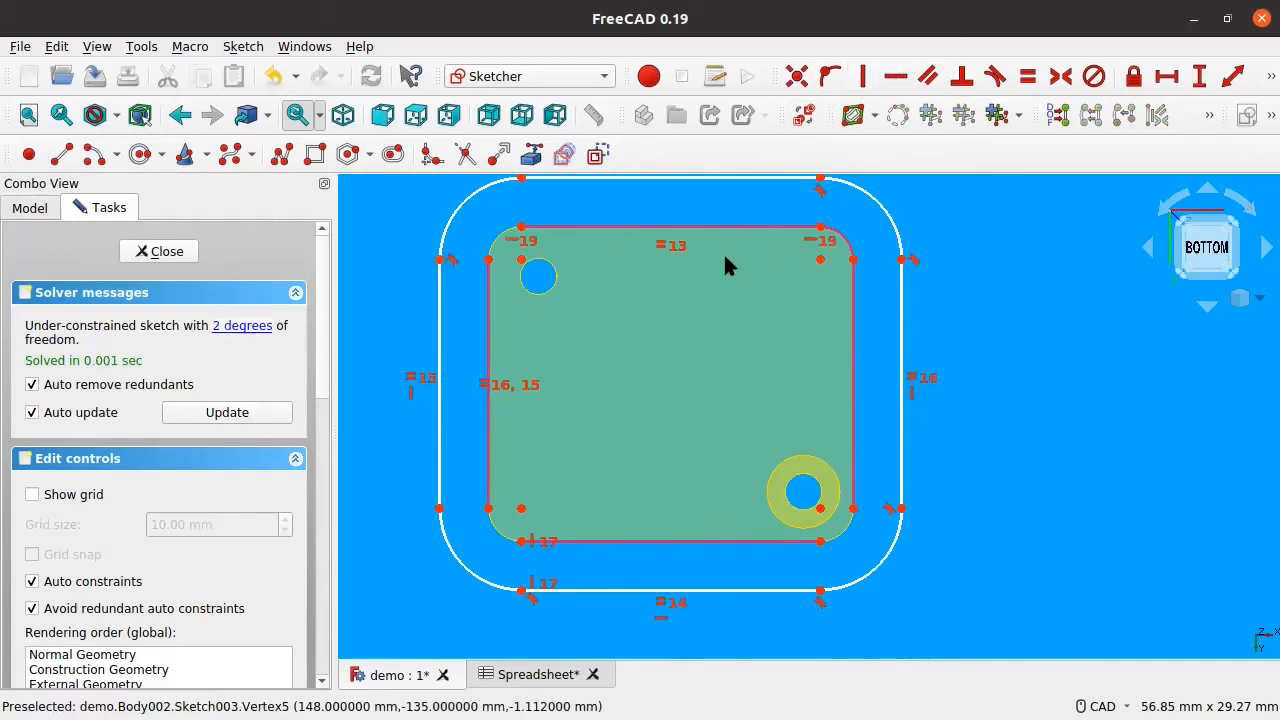
Step: Vertically align the inner top edge's left end with the top-left arc centre, then resize the outline's lower-left
left_click_drag(522, 590, 521, 585)
left_click(521, 227)
left_click(520, 260)
key("v")
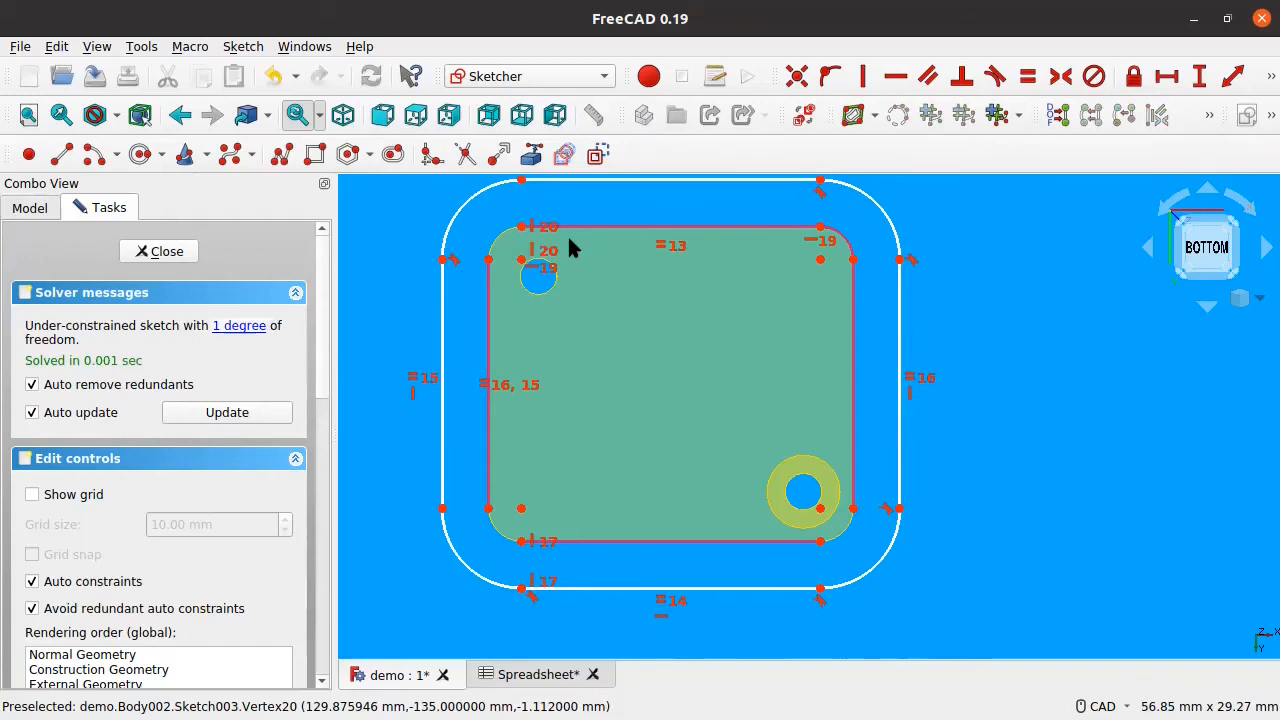
left_click_drag(443, 260, 453, 260)
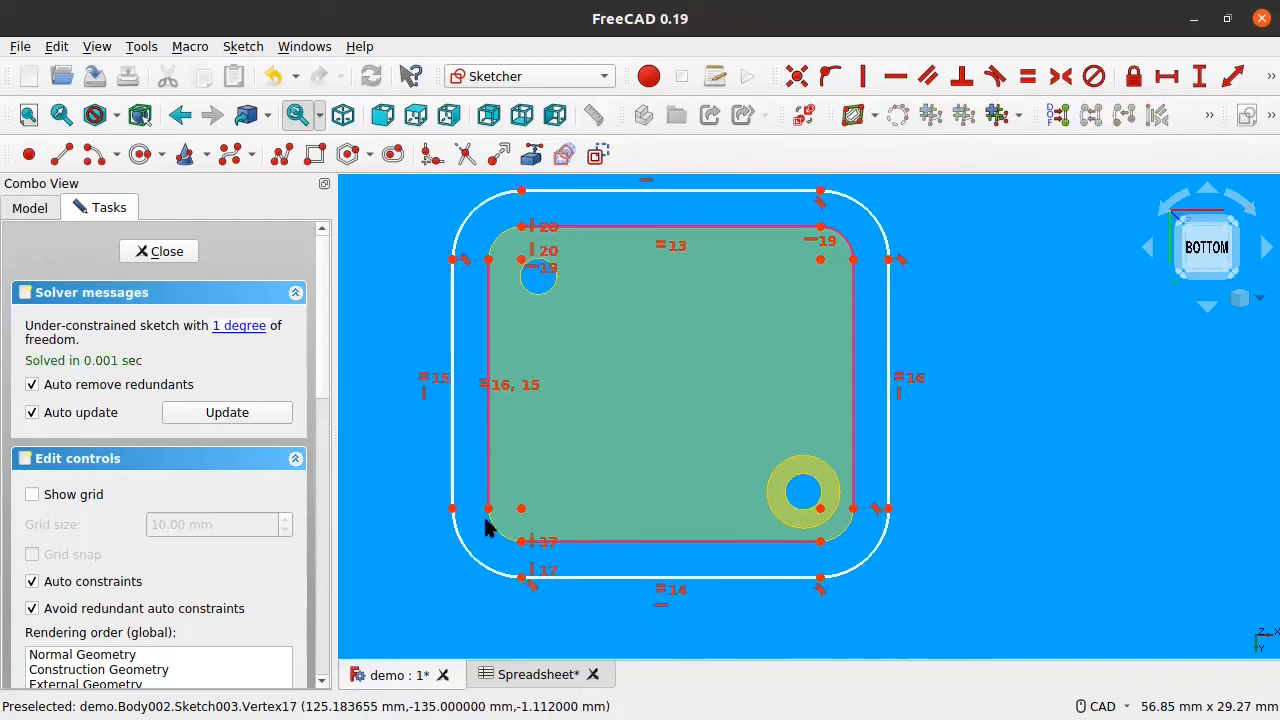
left_click_drag(451, 514, 460, 538)
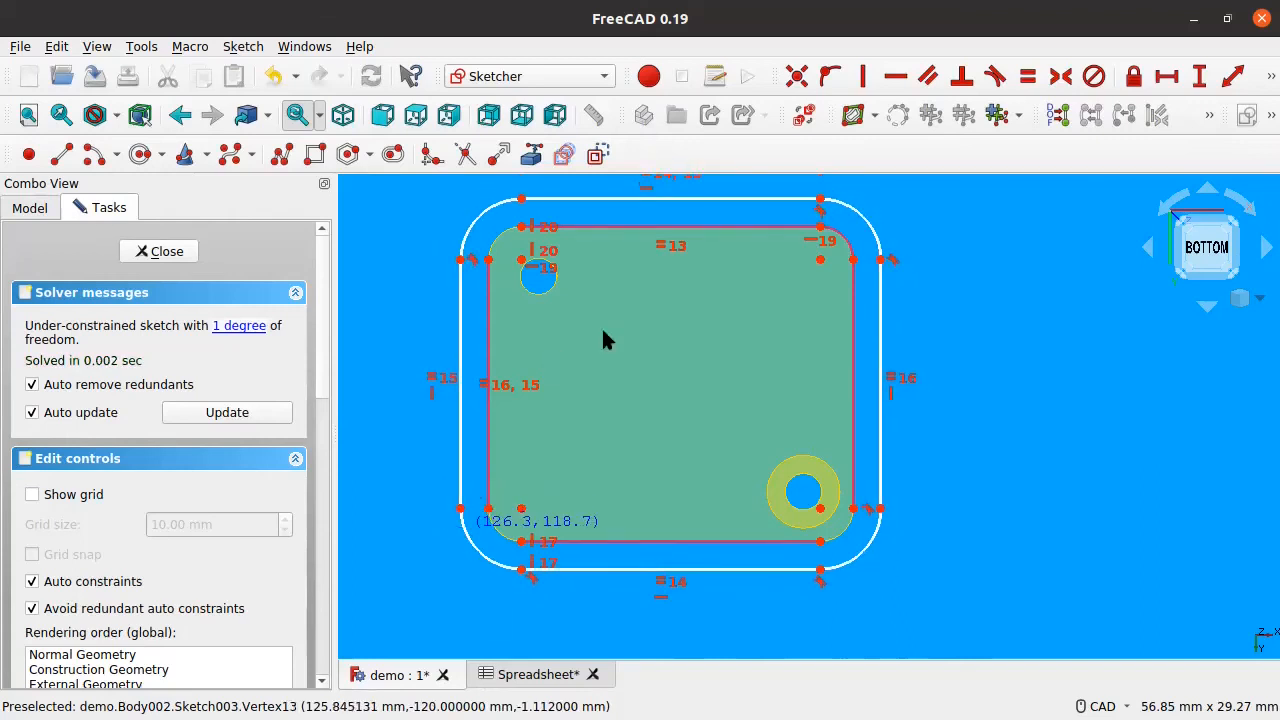
middle_click_drag(603, 331, 573, 372)
left_click_drag(491, 611, 490, 619)
scroll(527, 251, "up", 5)
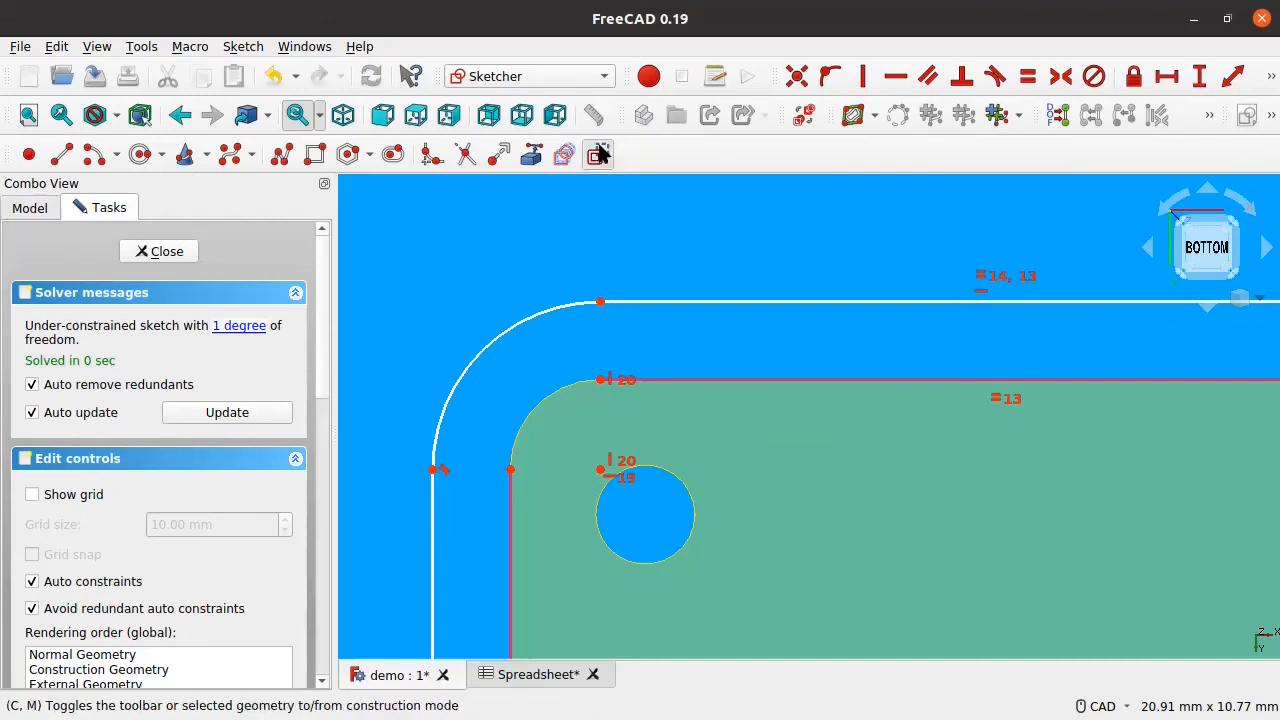
Step: Draw trial lines near the outer arc end and top edge, then undo the stray lines
left_click(61, 154)
left_click(600, 303)
left_click(608, 318)
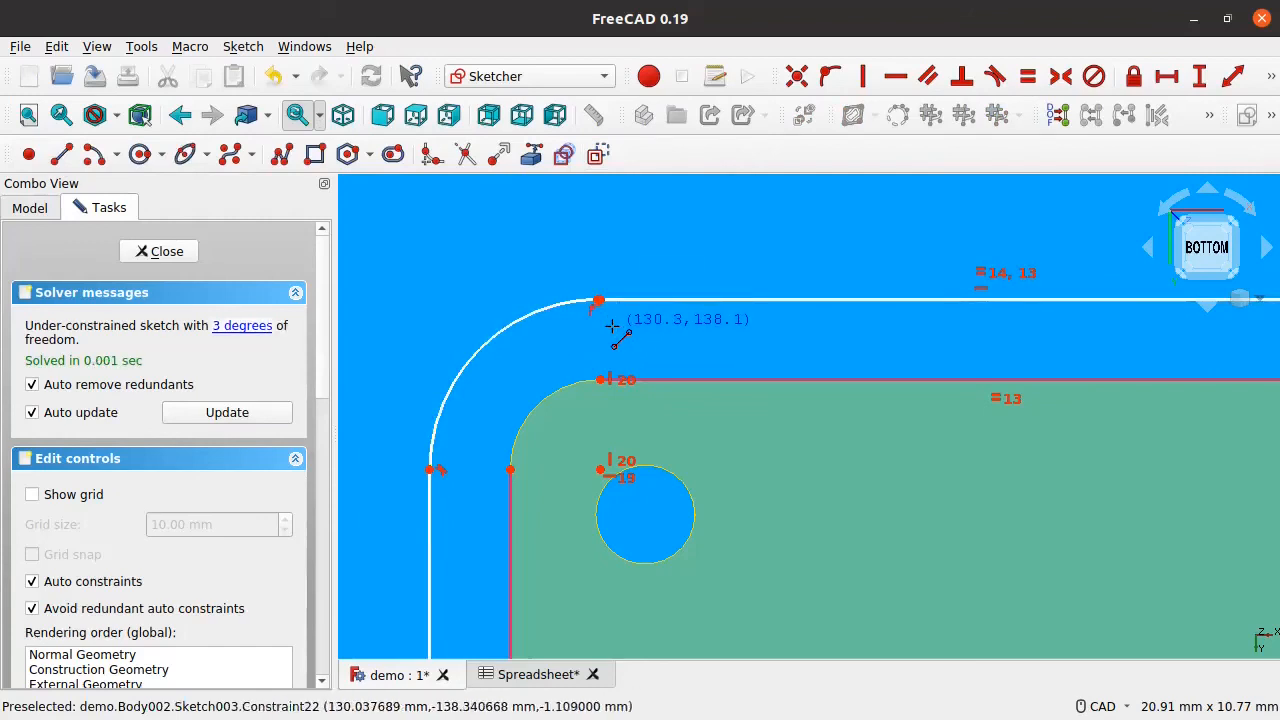
key("ctrl+z")
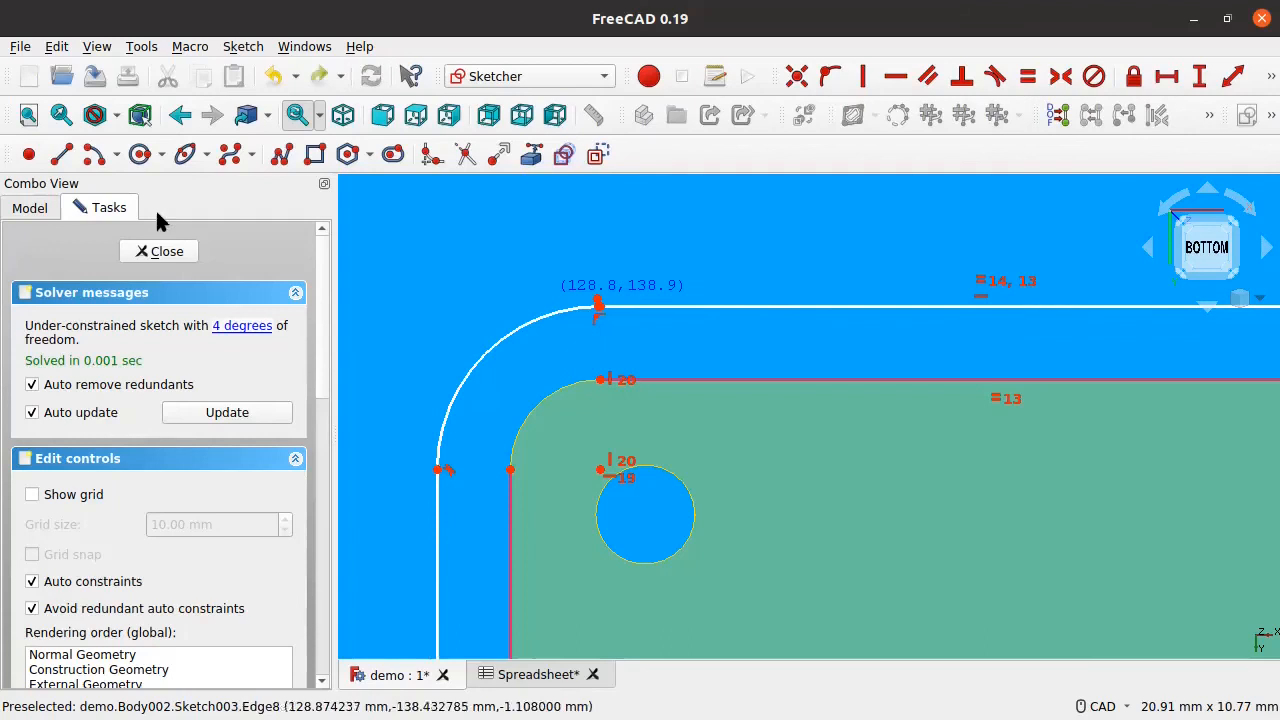
left_click(459, 266)
left_click(678, 266)
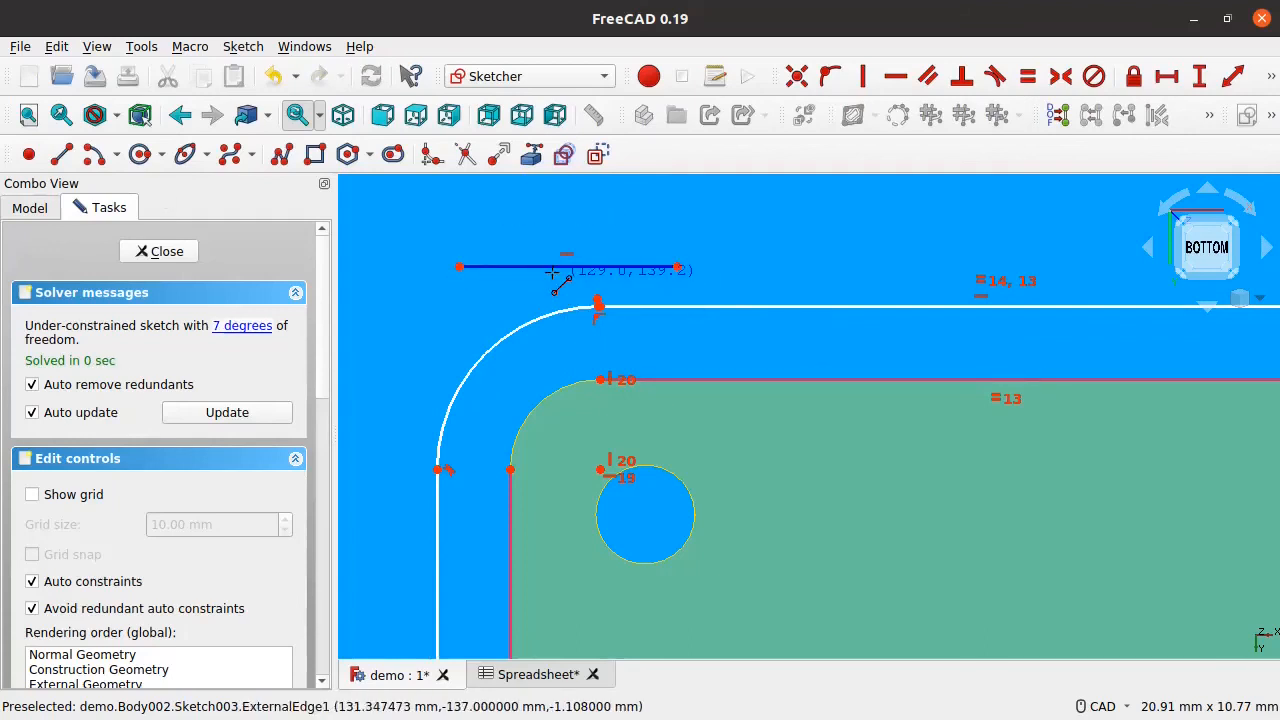
key("ctrl+z")
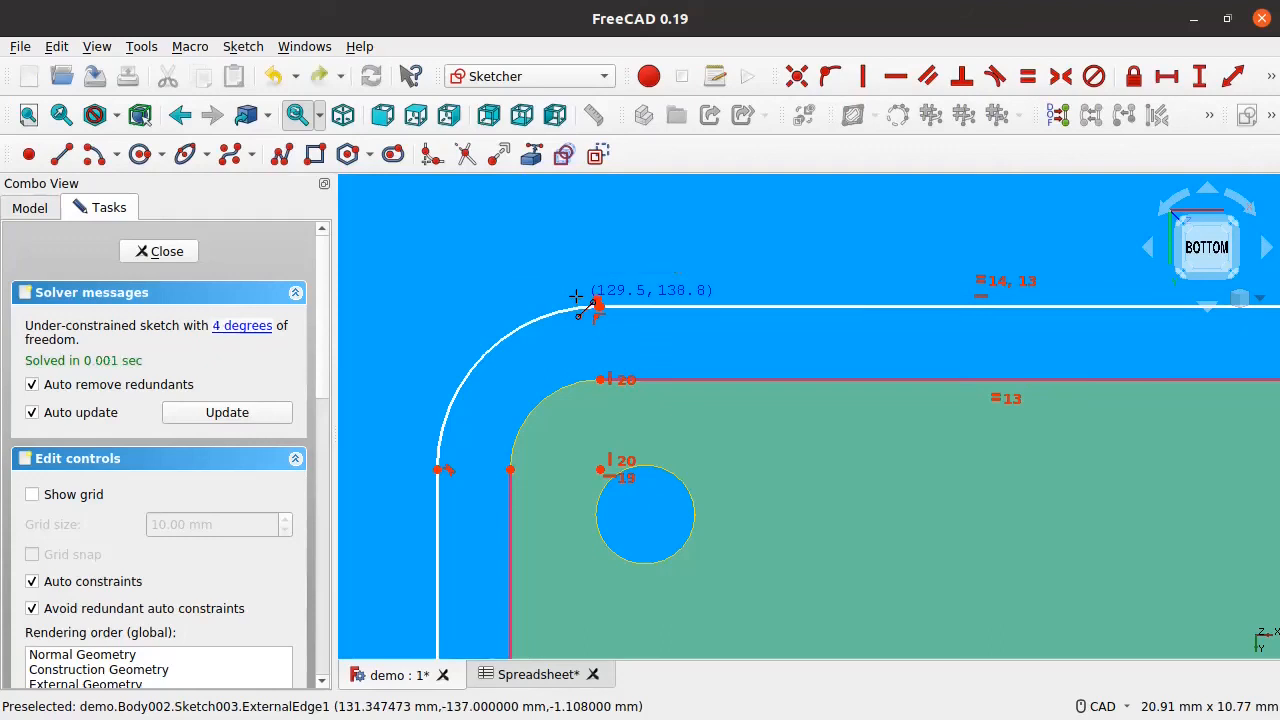
key("ctrl+z")
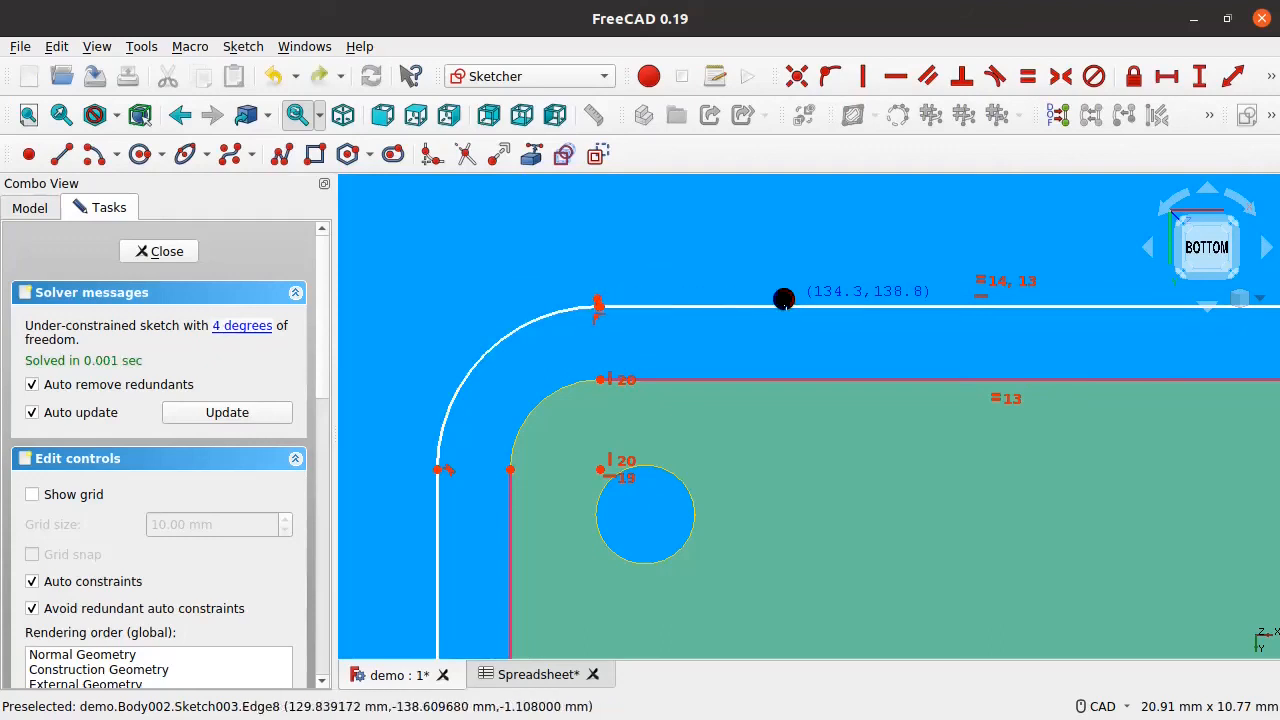
Step: Draw a line from the outer arc end to the inner top corner, then enlarge the outer outline
scroll(607, 300, "up", 9)
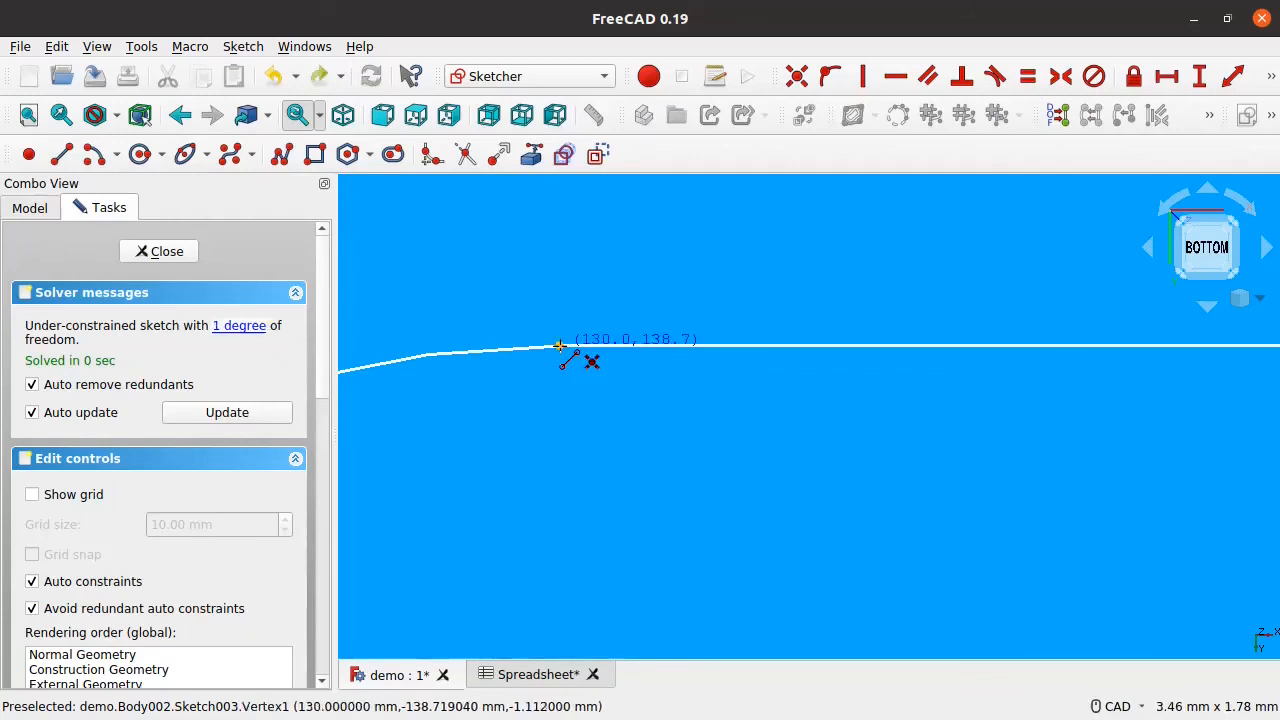
left_click(560, 348)
scroll(589, 449, "down", 5)
scroll(600, 435, "up", 5)
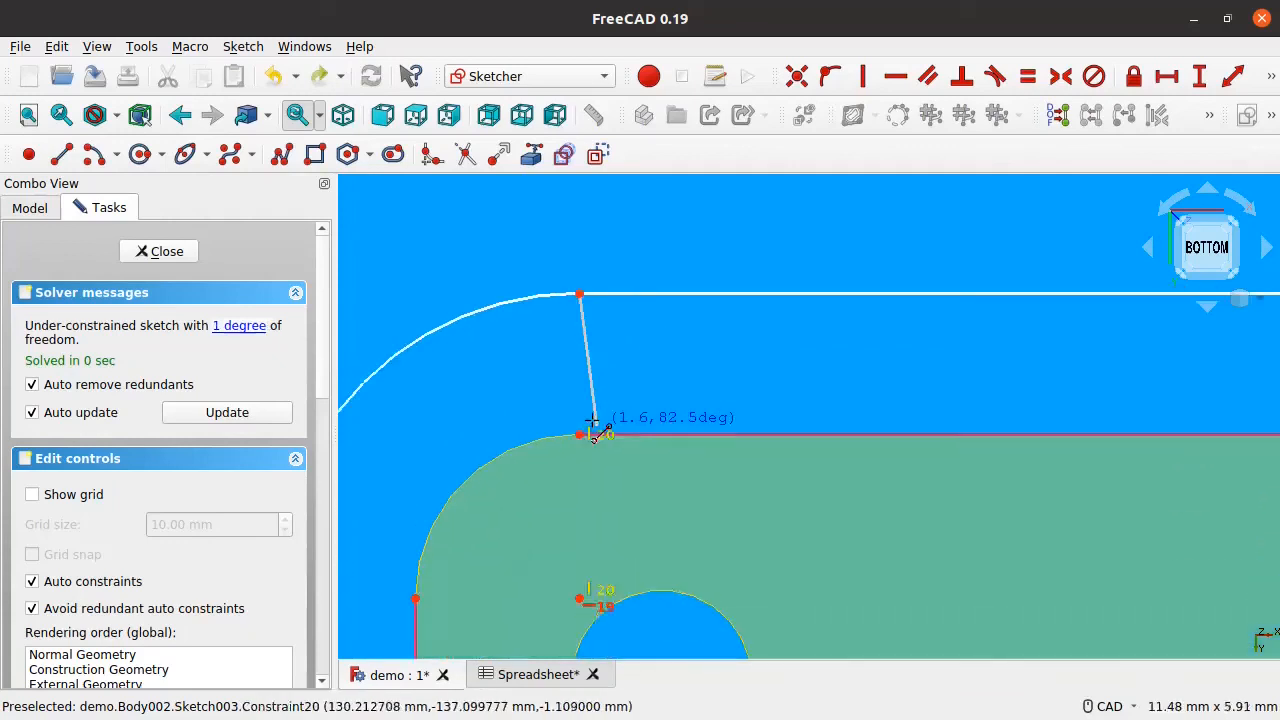
left_click(603, 313)
scroll(618, 303, "down", 4)
mouse_move(599, 304)
left_mouse_down()
mouse_move(594, 272)
mouse_move(603, 294)
left_mouse_up()
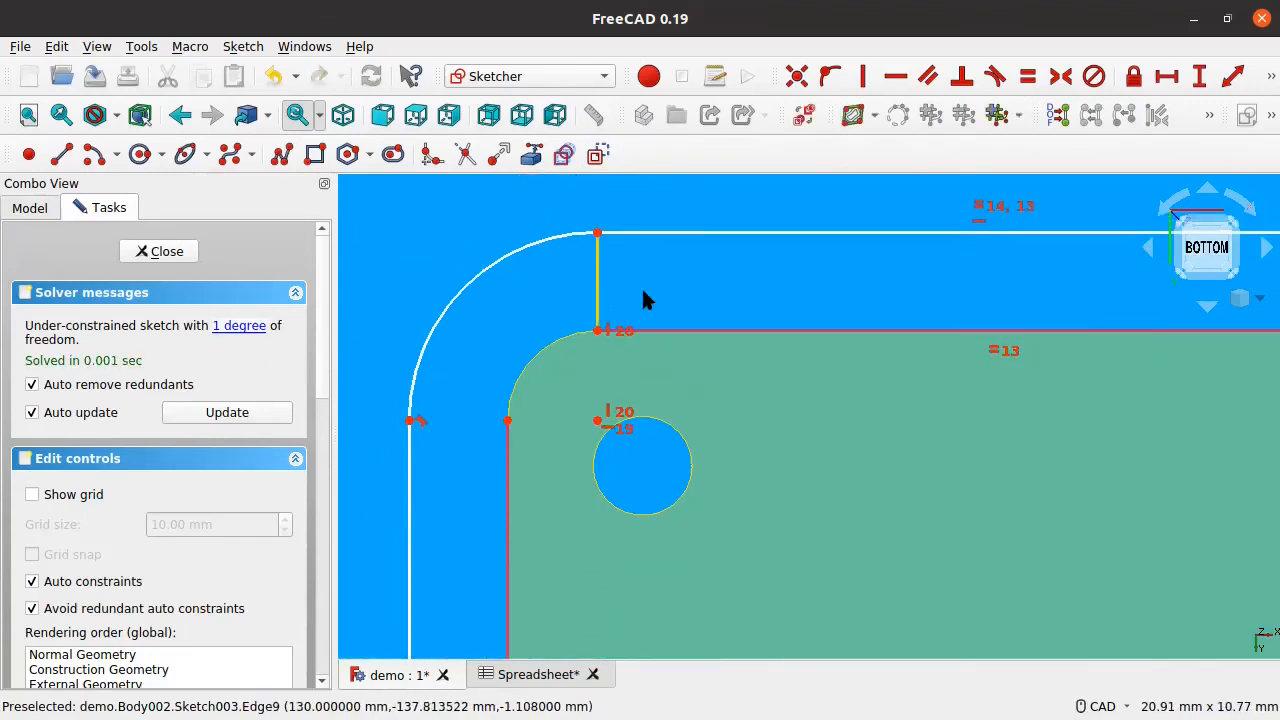
scroll(851, 328, "down", 5)
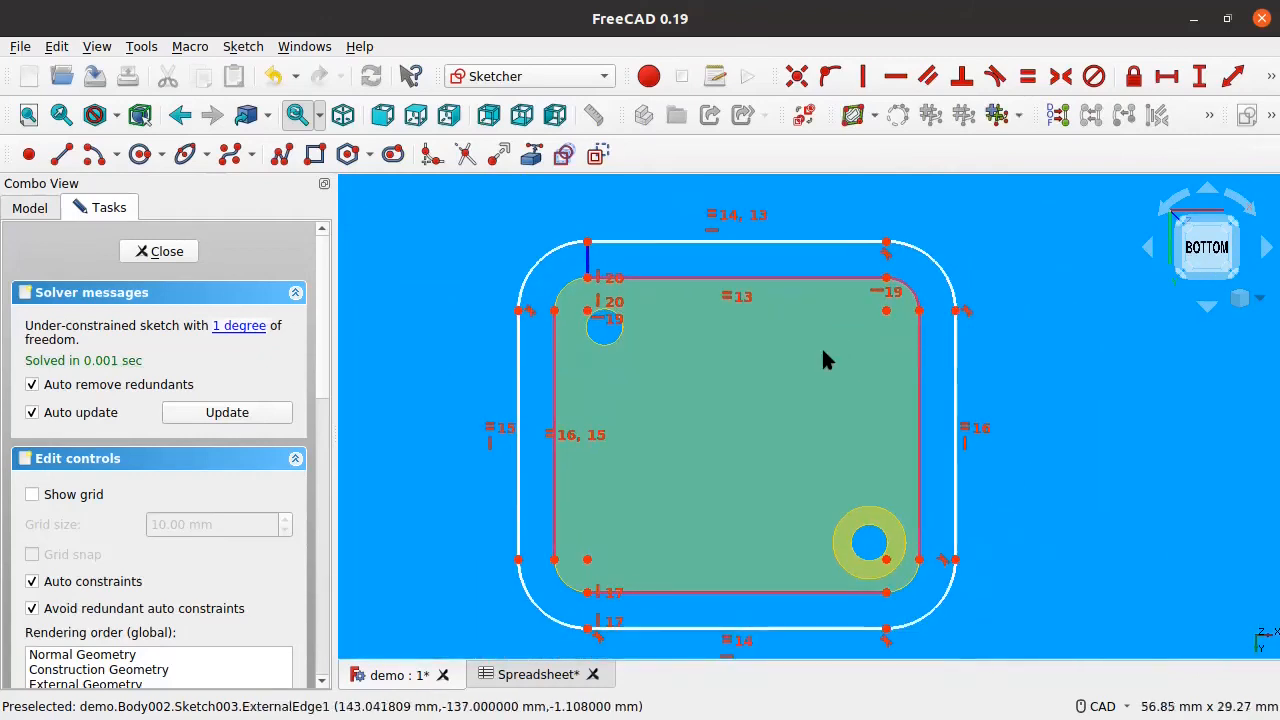
mouse_move(940, 600)
left_mouse_down()
mouse_move(966, 622)
mouse_move(945, 578)
left_mouse_up()
scroll(943, 578, "up", 5)
scroll(943, 575, "up", 2)
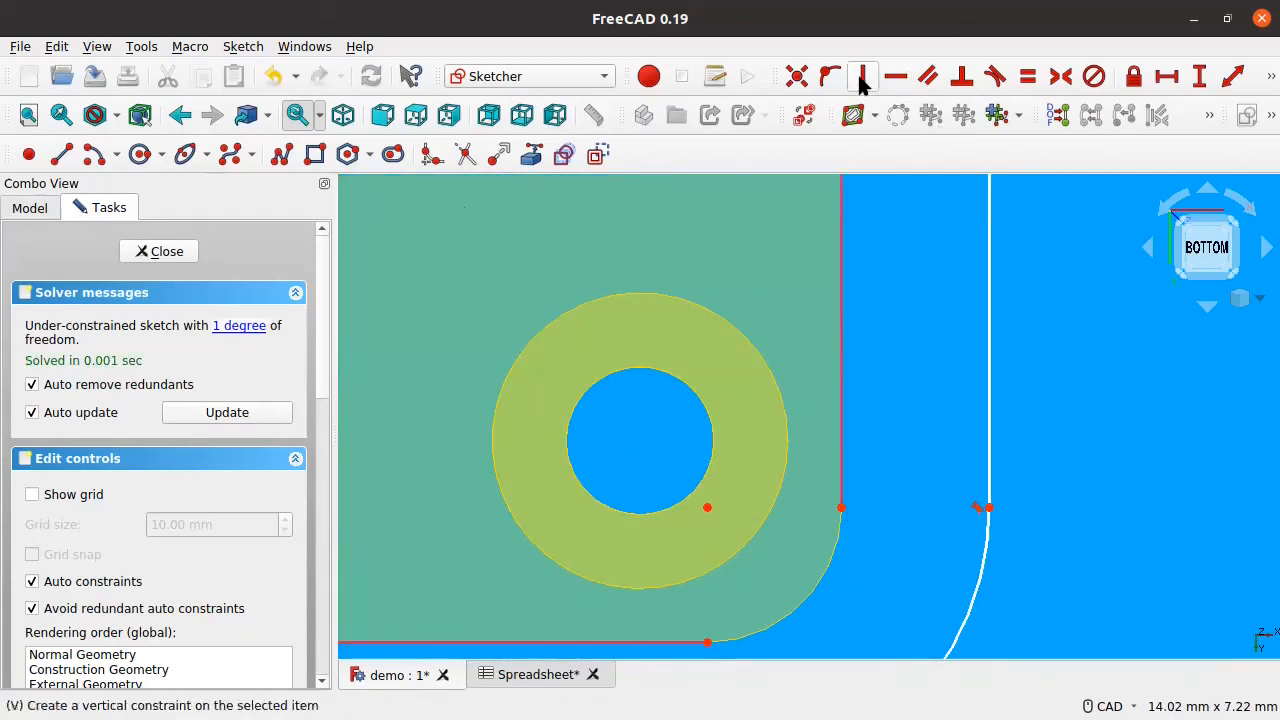
Step: Draw a short line from the inner outline's right corner toward the outer outline
left_click(61, 153)
left_click(841, 508)
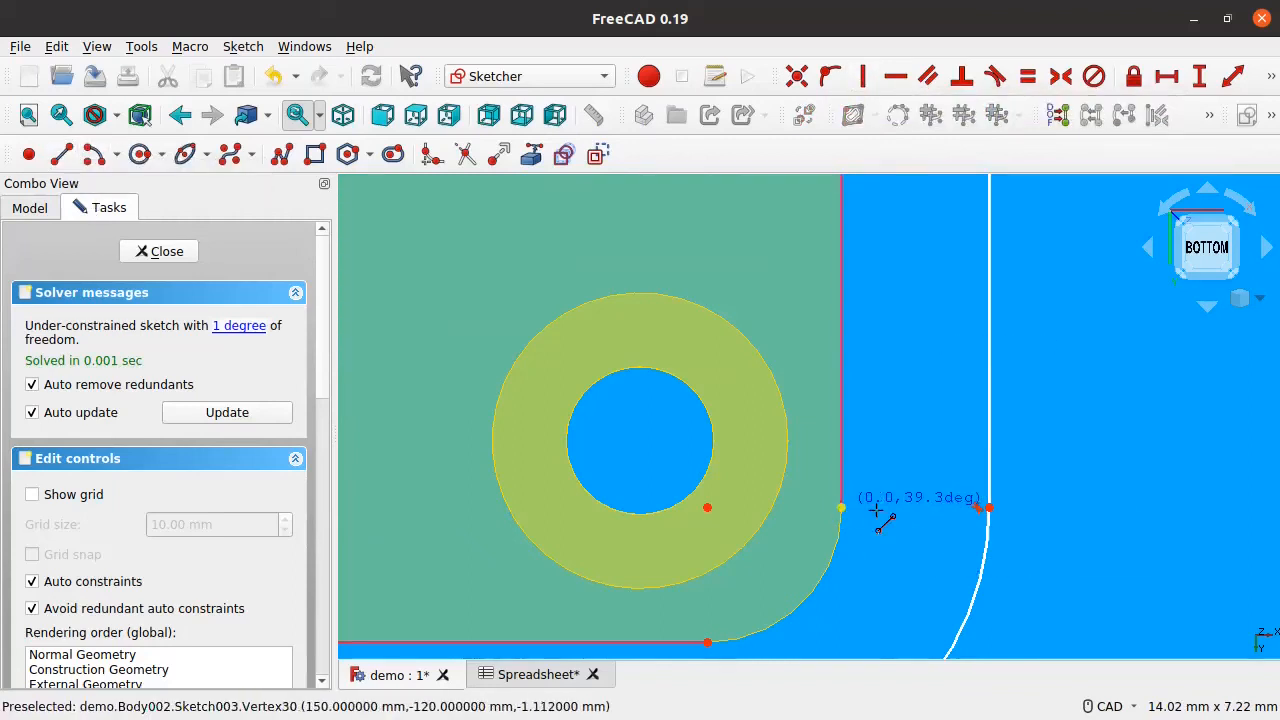
left_click(988, 508)
scroll(880, 423, "down", 6)
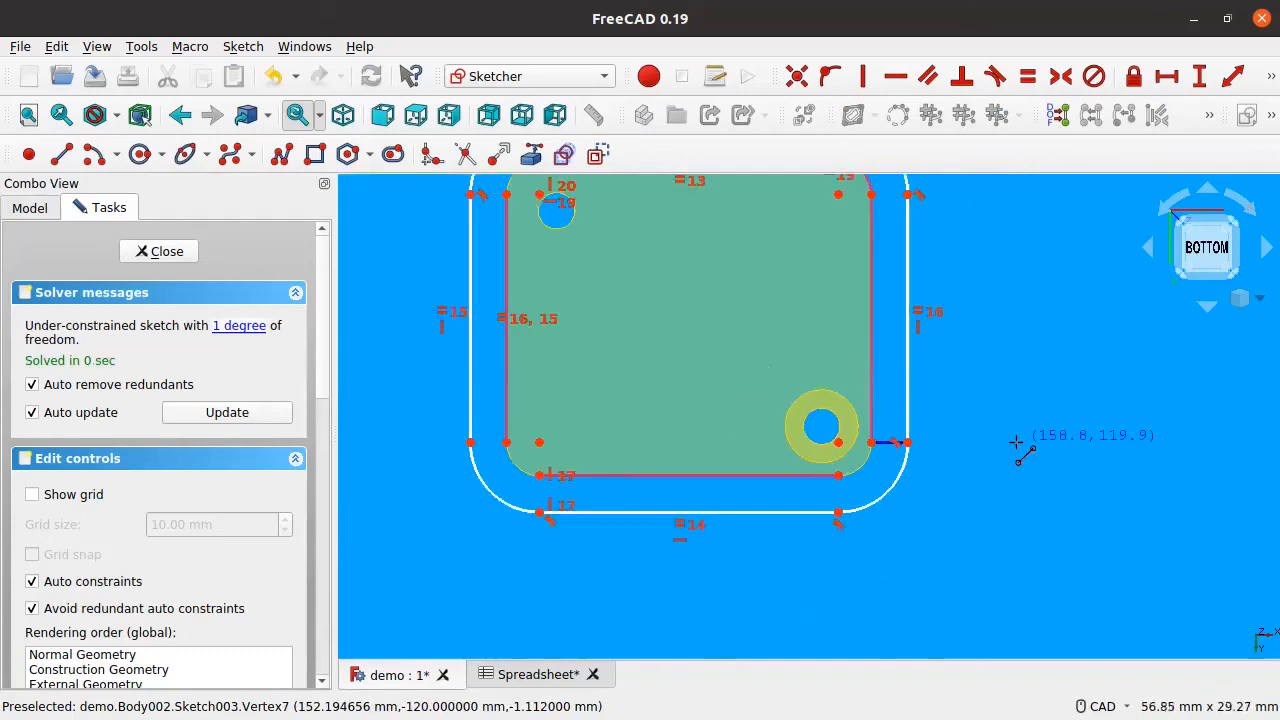
Step: Make the short gap segments equal in length, then review the whole sketch
left_click(880, 441)
middle_click_drag(705, 195, 890, 453)
scroll(781, 419, "up", 2)
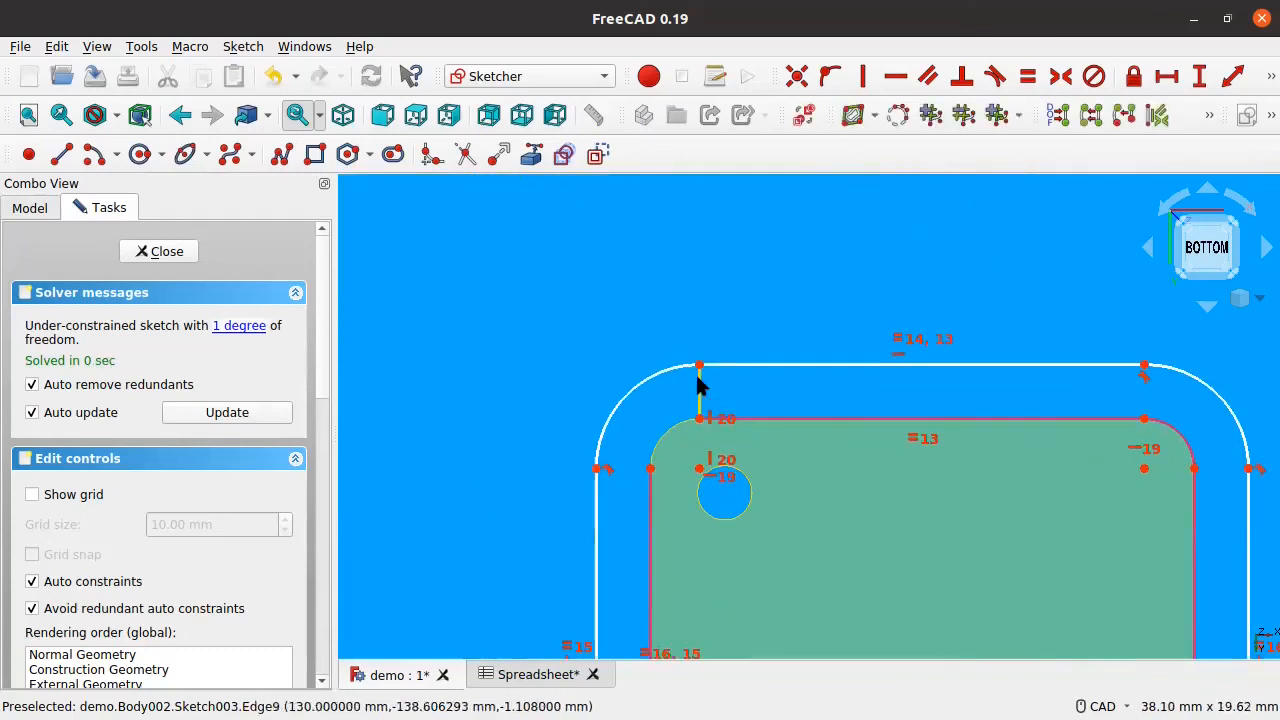
left_click(1027, 76)
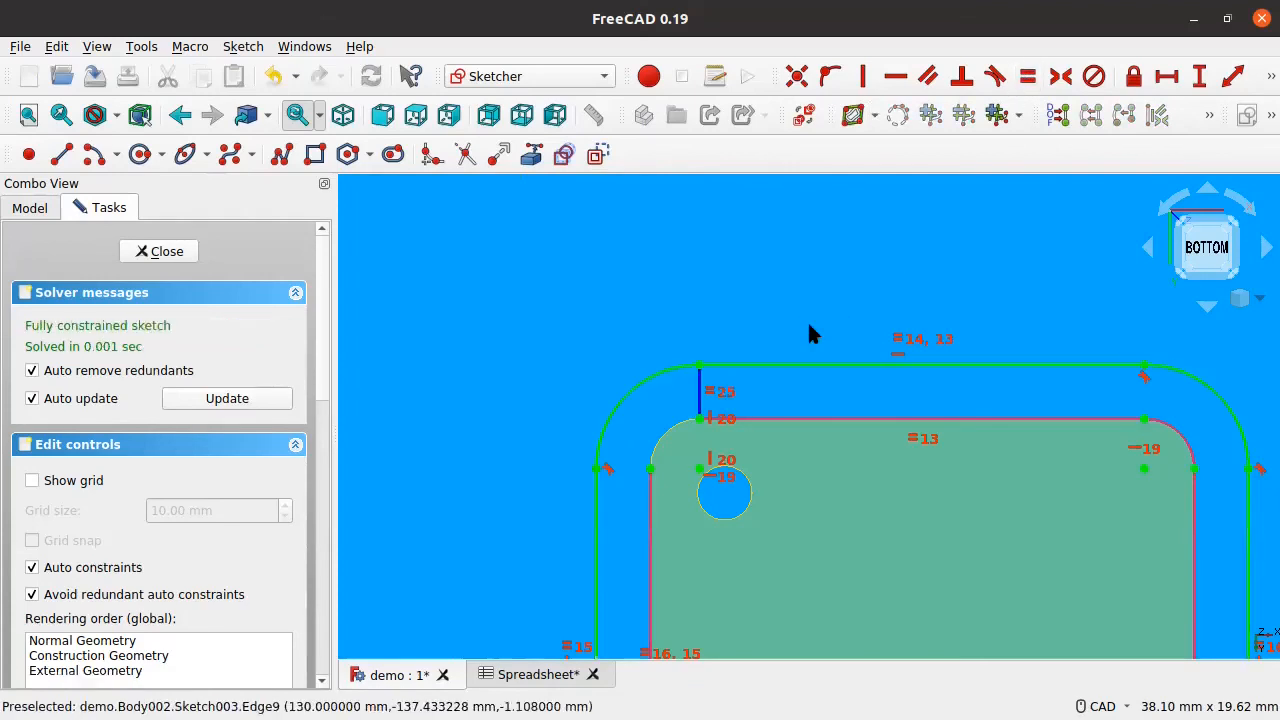
middle_click_drag(847, 492, 699, 352)
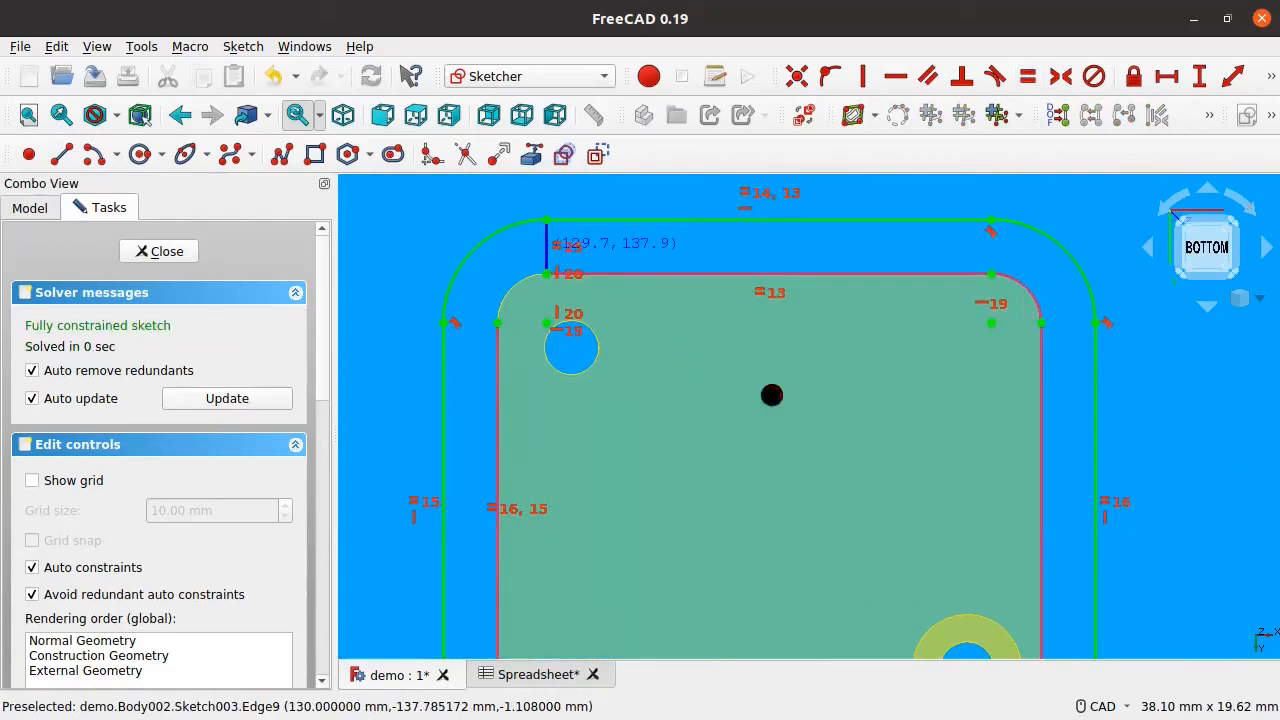
middle_click_drag(769, 391, 631, 244)
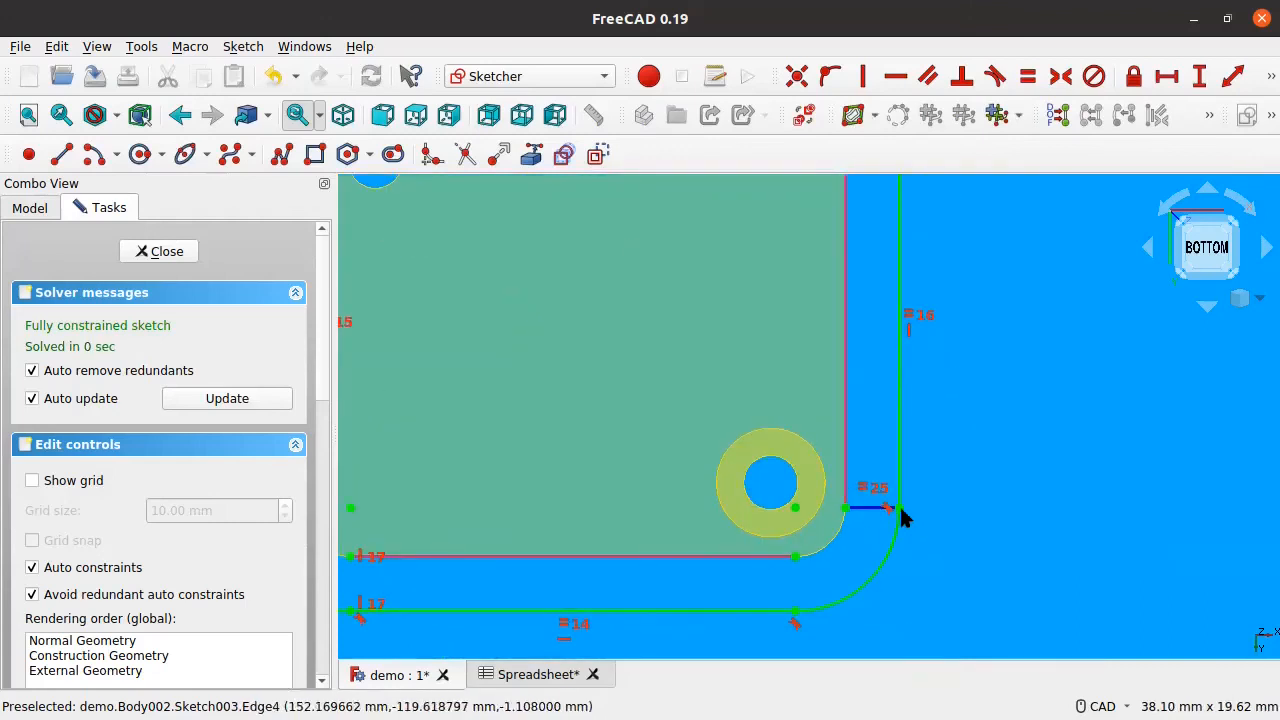
left_click_drag(901, 508, 900, 544)
scroll(897, 553, "down", 3)
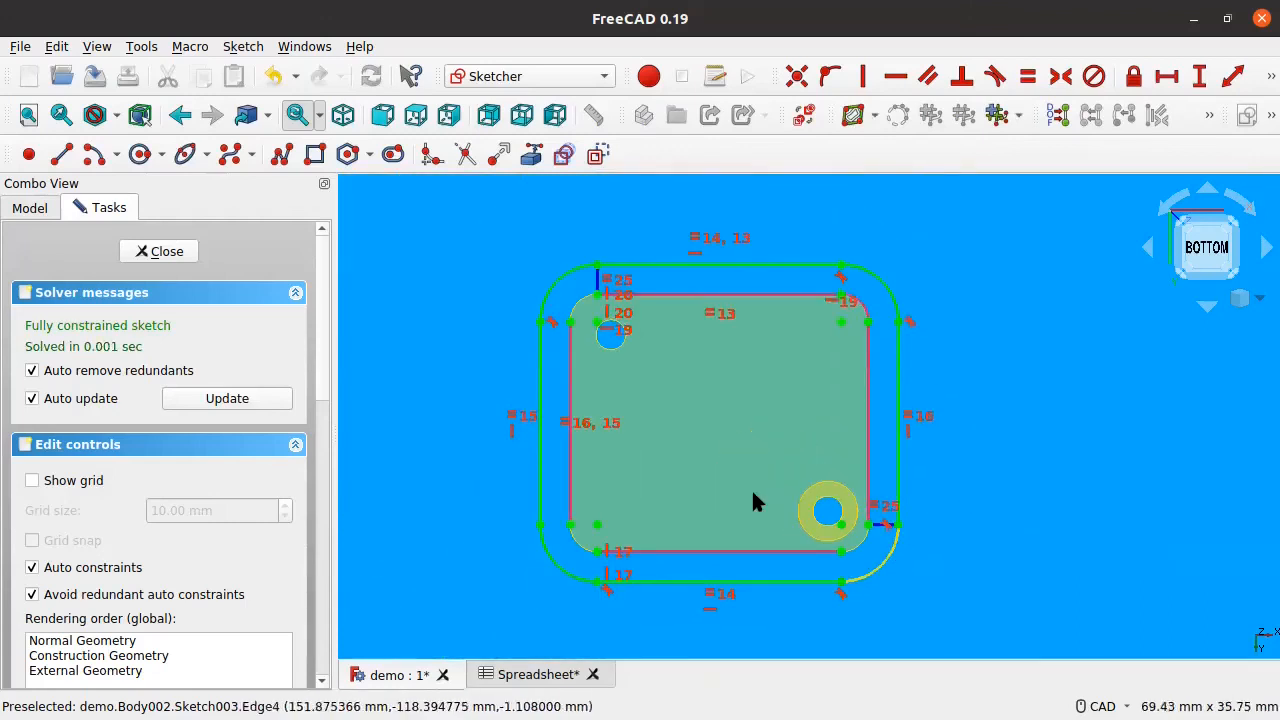
scroll(720, 515, "up", 3)
scroll(603, 526, "down", 1)
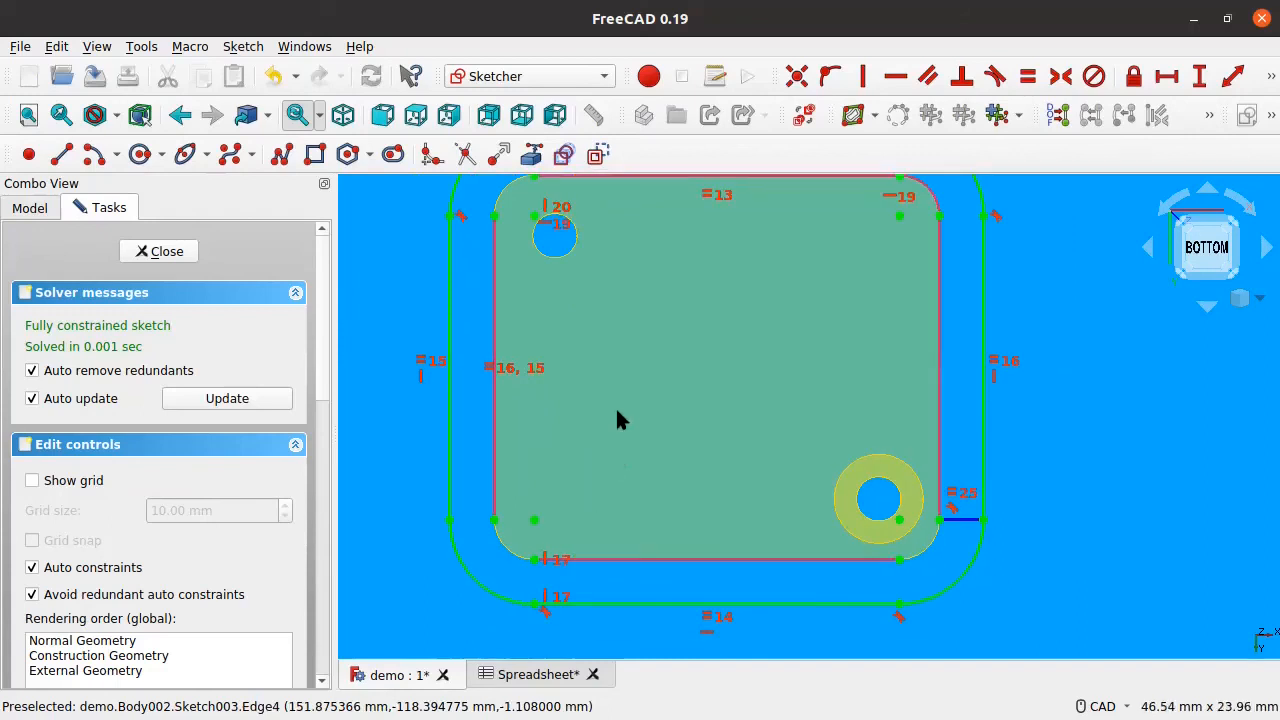
mouse_move(651, 345)
middle_mouse_down()
mouse_move(587, 538)
mouse_move(591, 516)
middle_mouse_up()
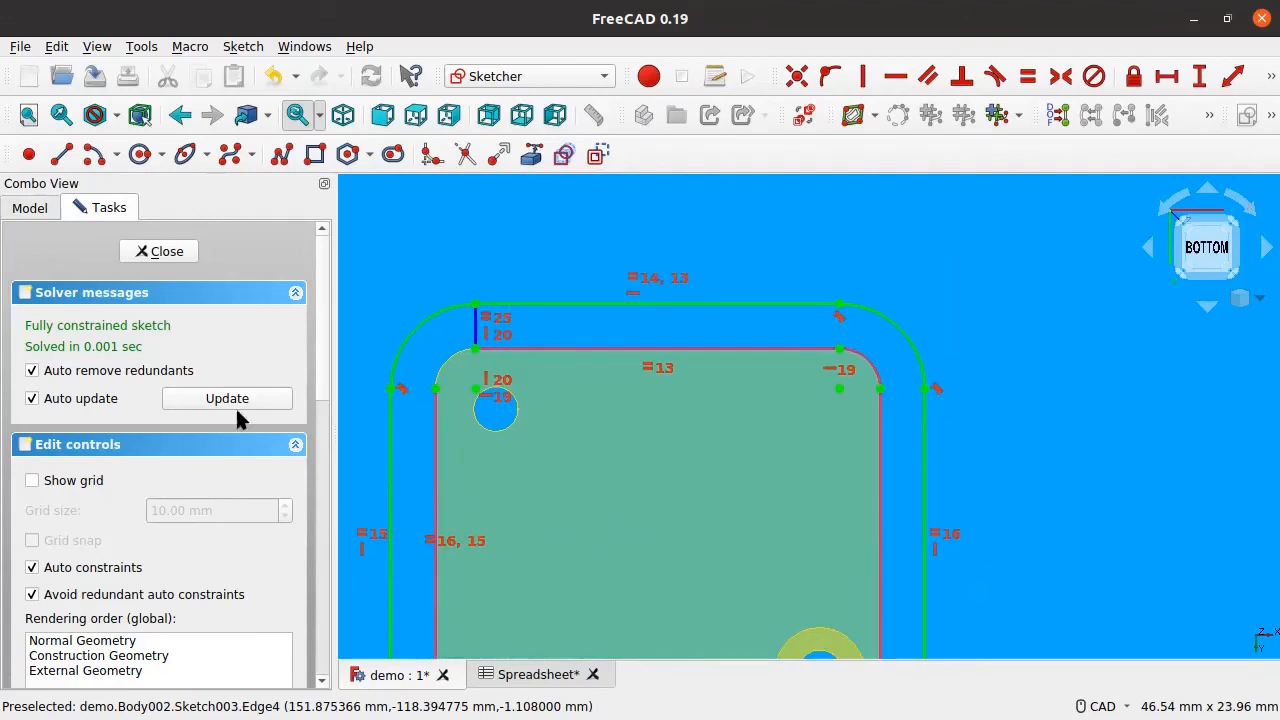
Step: Delete the short gap edge (Edge10) at the sketch's top-left
left_click(147, 251)
double_click(115, 412)
scroll(765, 475, "down", 1)
middle_click_drag(765, 475, 625, 392)
left_click(877, 505)
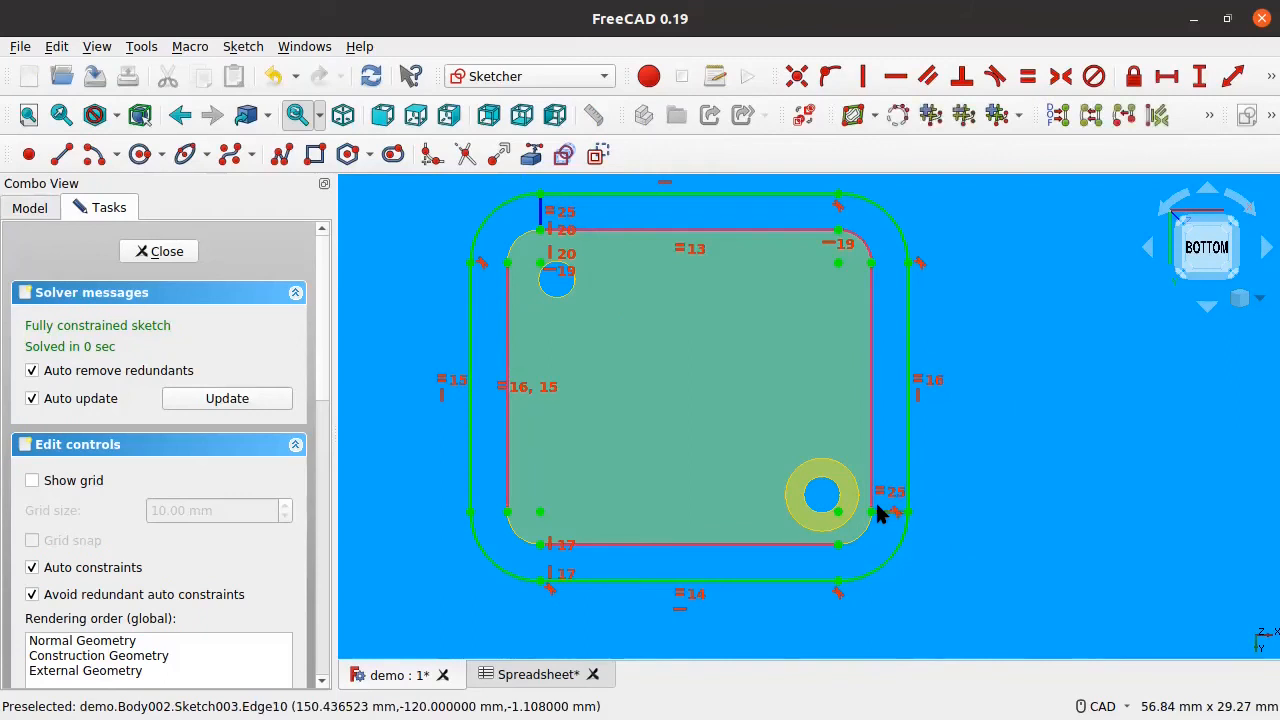
key("Delete")
Step: Add a 1 mm vertical distance constraint across the wall gap
scroll(534, 239, "up", 5)
middle_click_drag(565, 243, 541, 338)
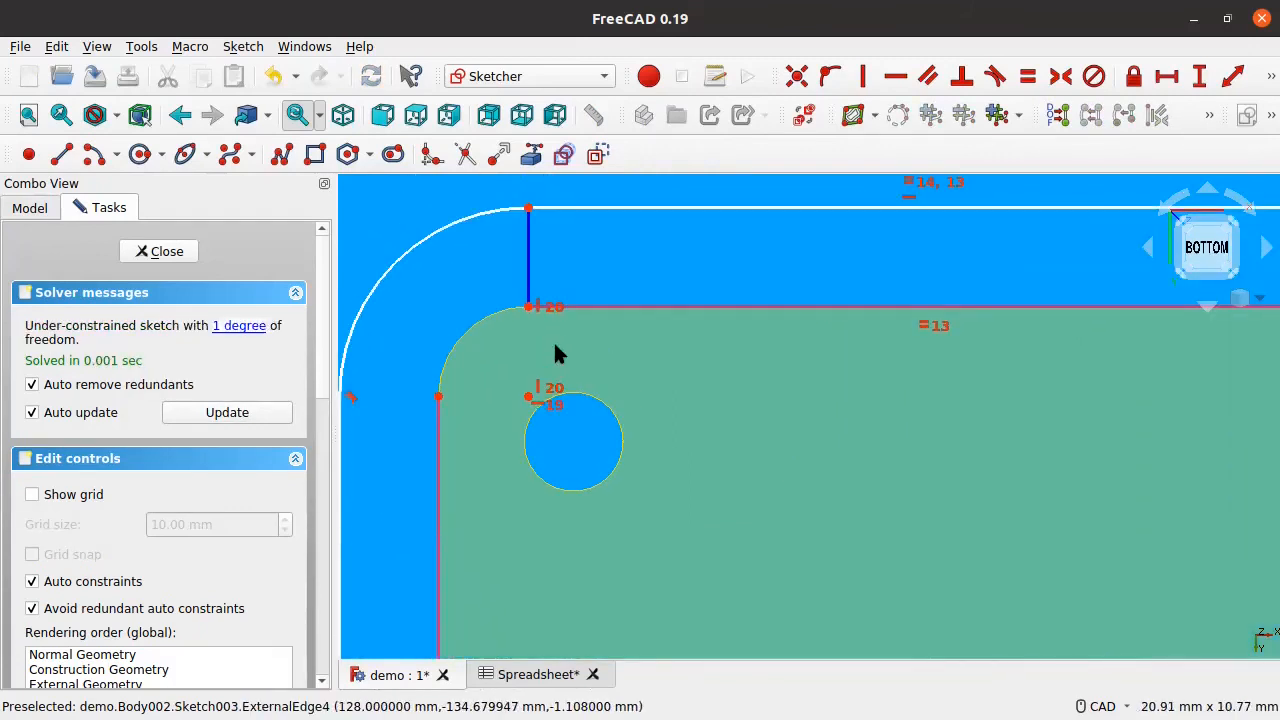
left_click(527, 286)
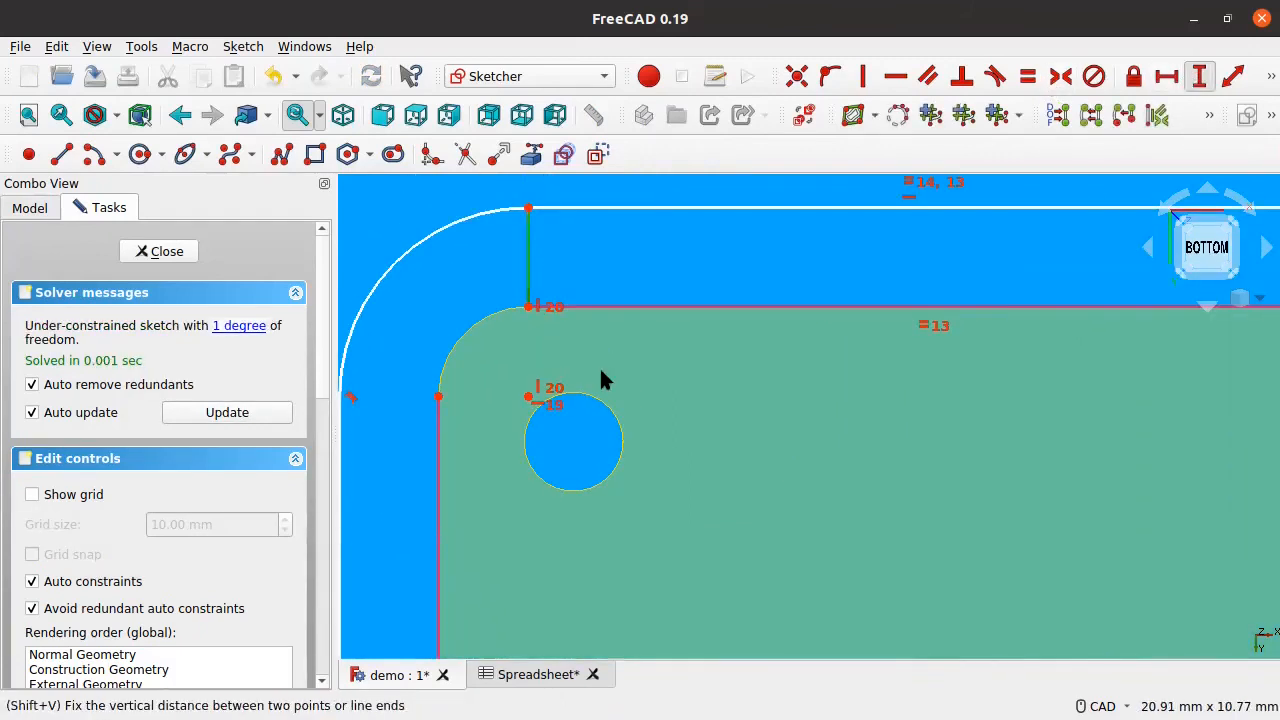
key("shift+v")
type("1")
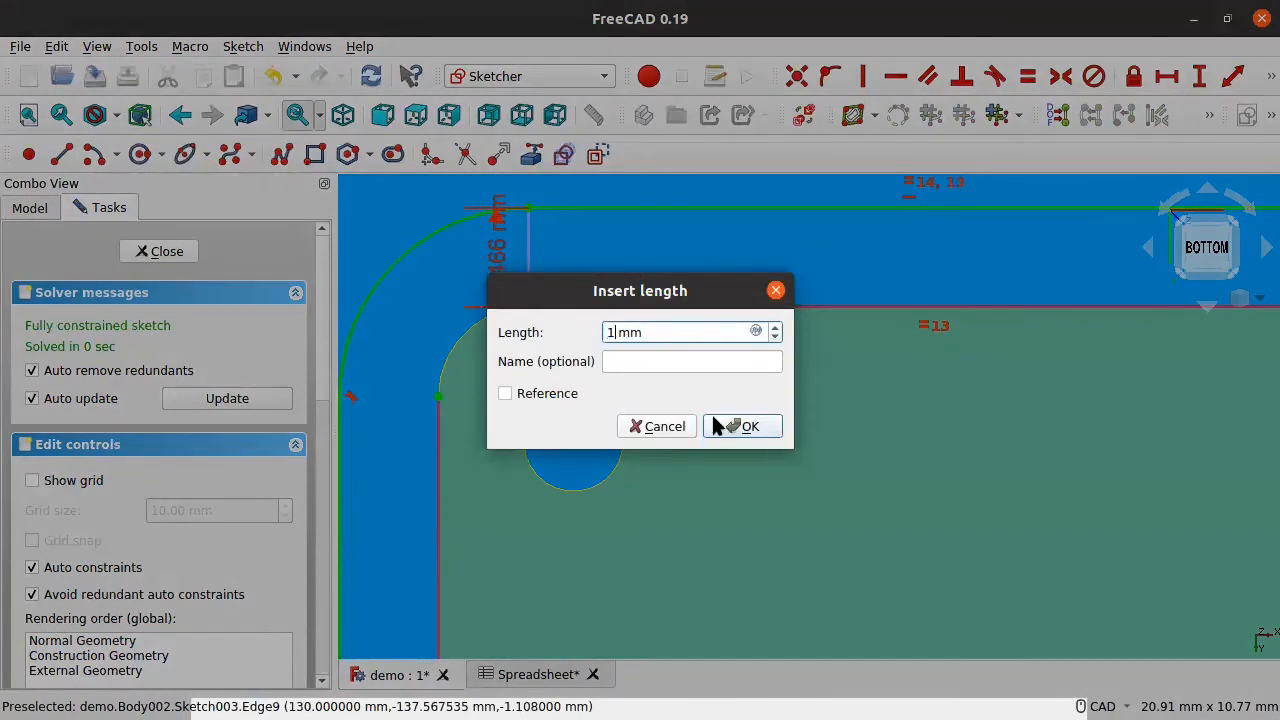
left_click(716, 426)
scroll(537, 360, "down", 6)
middle_click_drag(717, 385, 726, 524)
Step: Leave the sketch and orbit the imported board model to inspect it
left_click(165, 253)
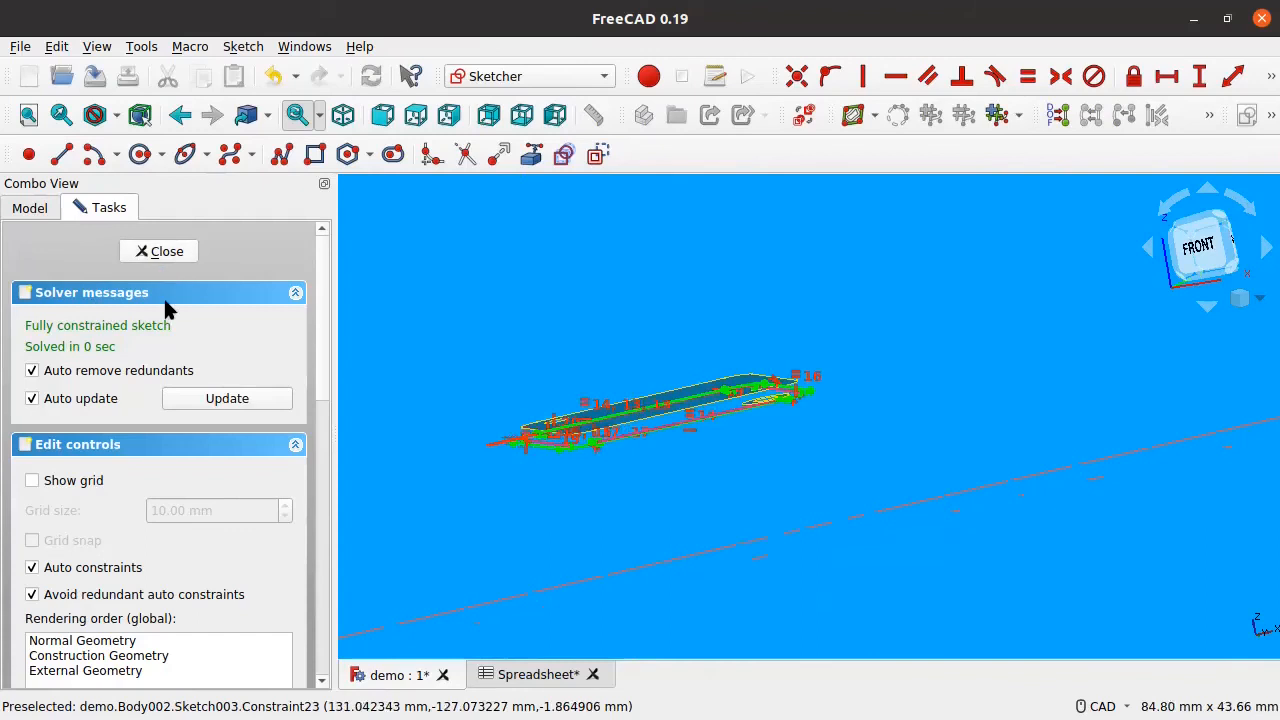
left_click(149, 282)
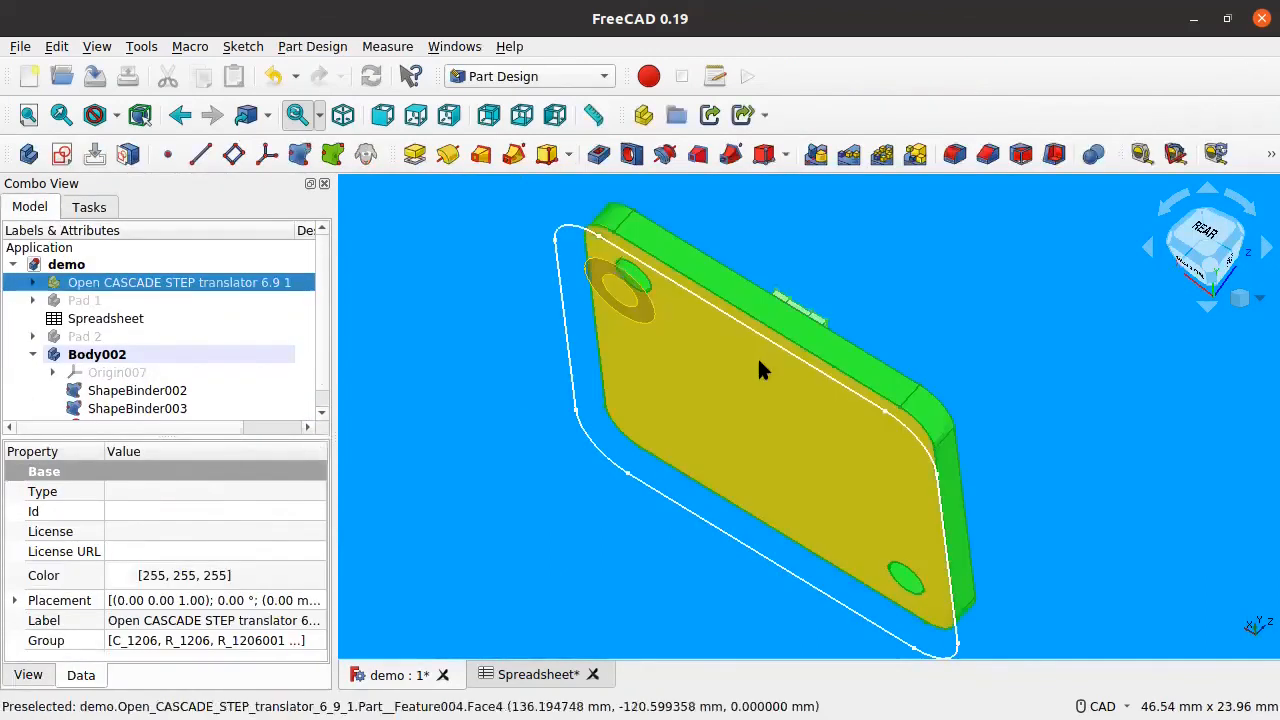
scroll(757, 356, "down", 6)
middle_click_drag(926, 329, 823, 391)
scroll(859, 331, "up", 4)
middle_click_drag(864, 340, 797, 379)
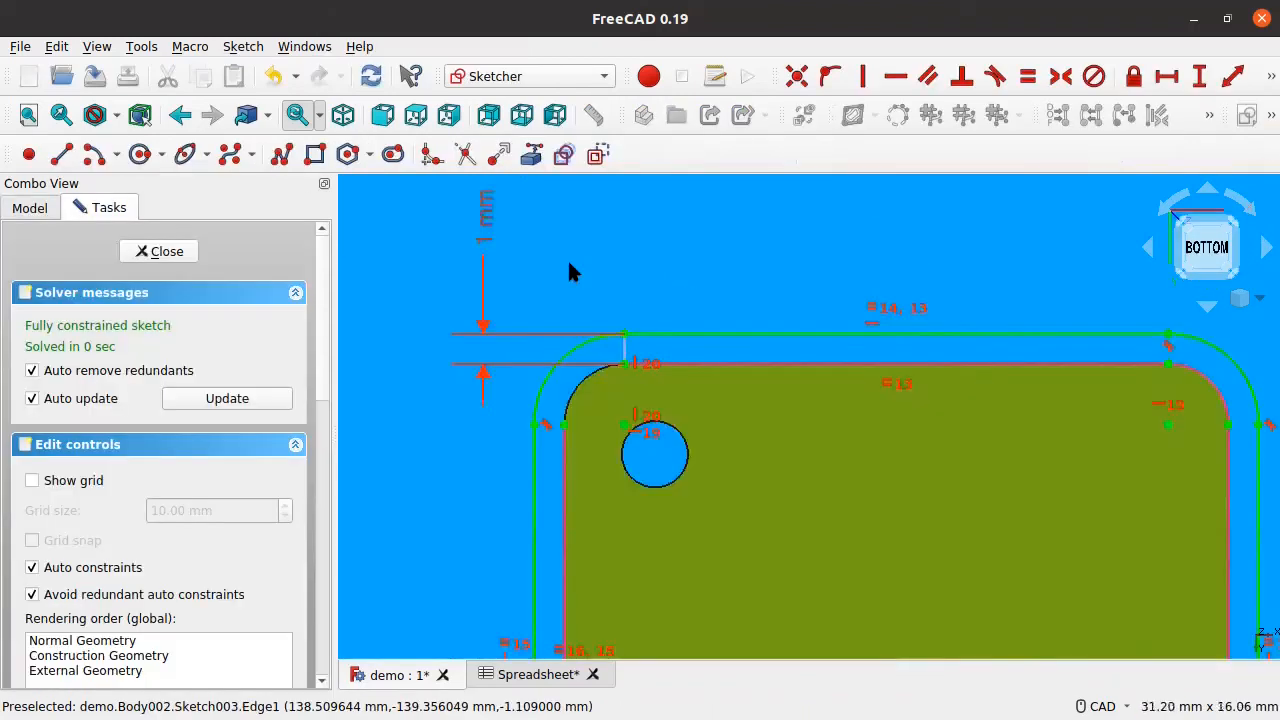
scroll(567, 258, "down", 2)
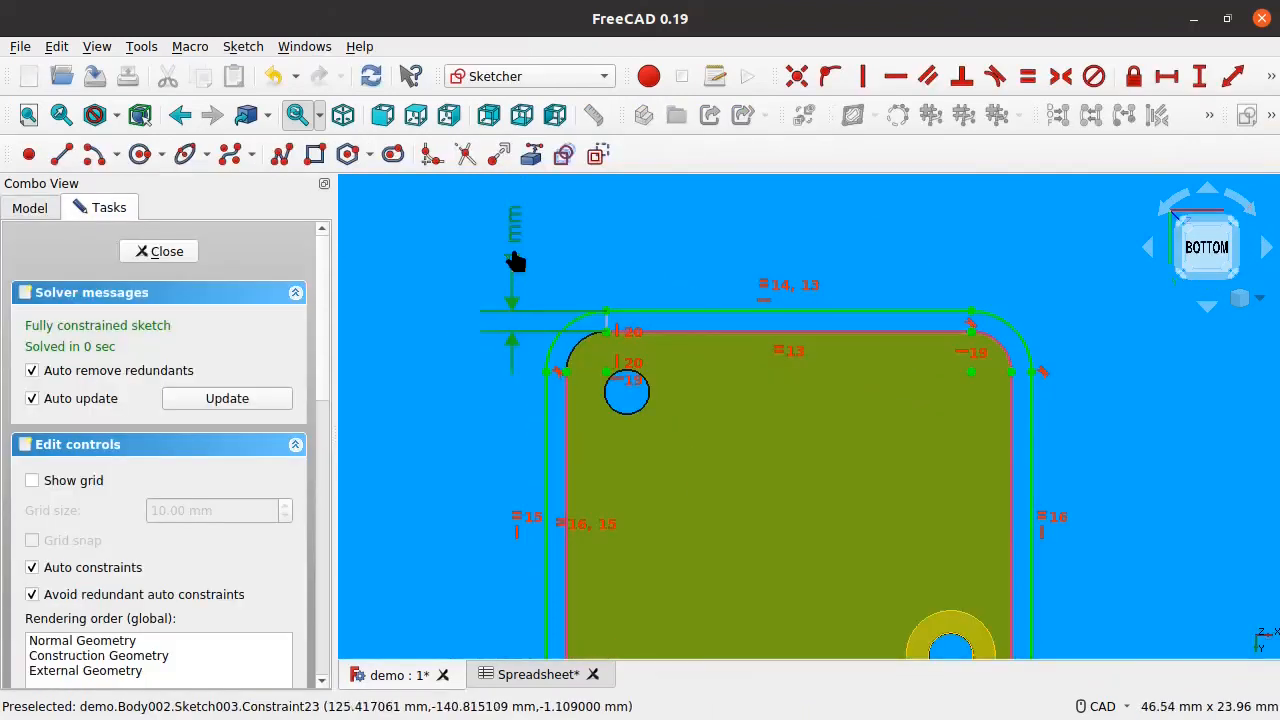
Step: Change the gap distance to 1.5 mm and move its dimension label upward
double_click(513, 242)
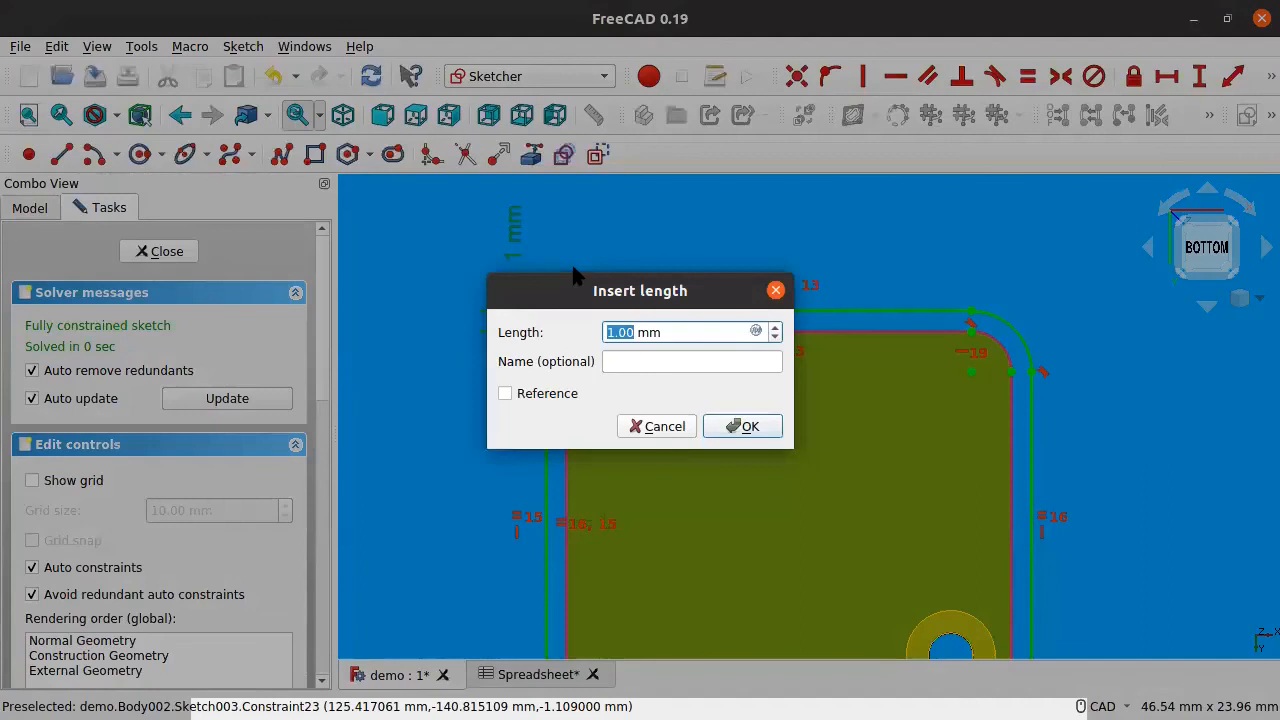
type("1.5")
key("Return")
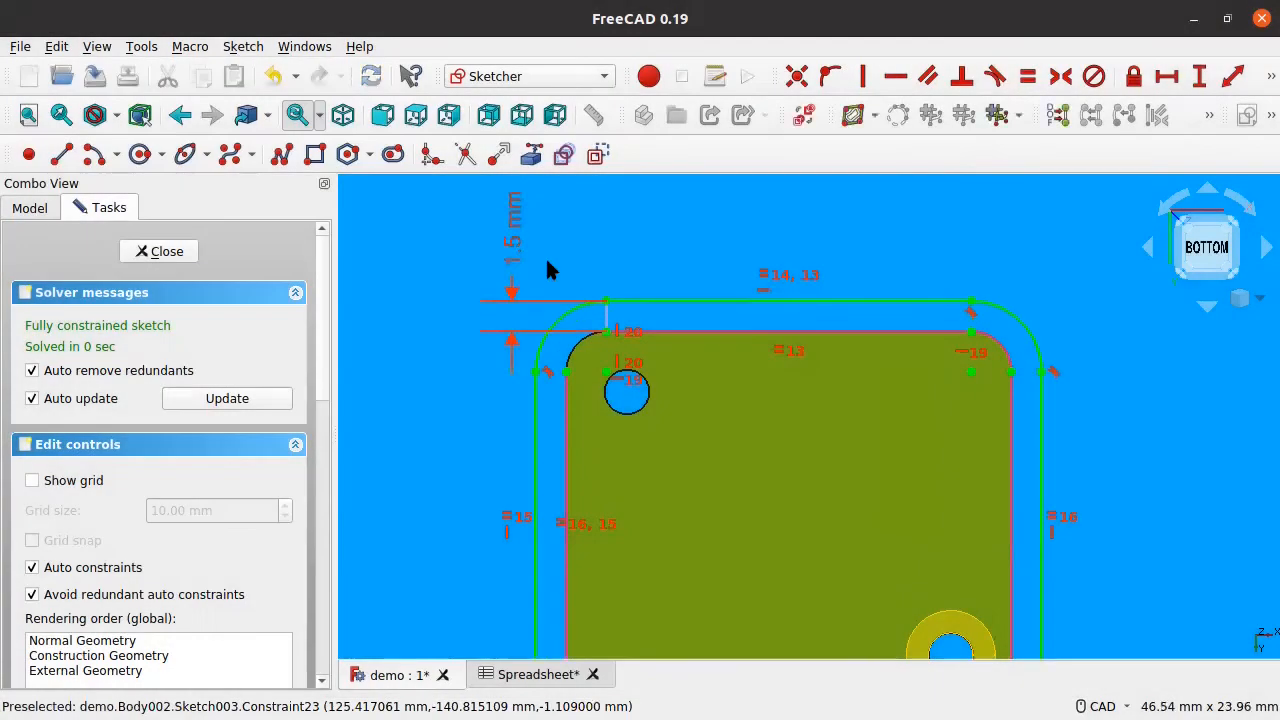
scroll(768, 330, "down", 4)
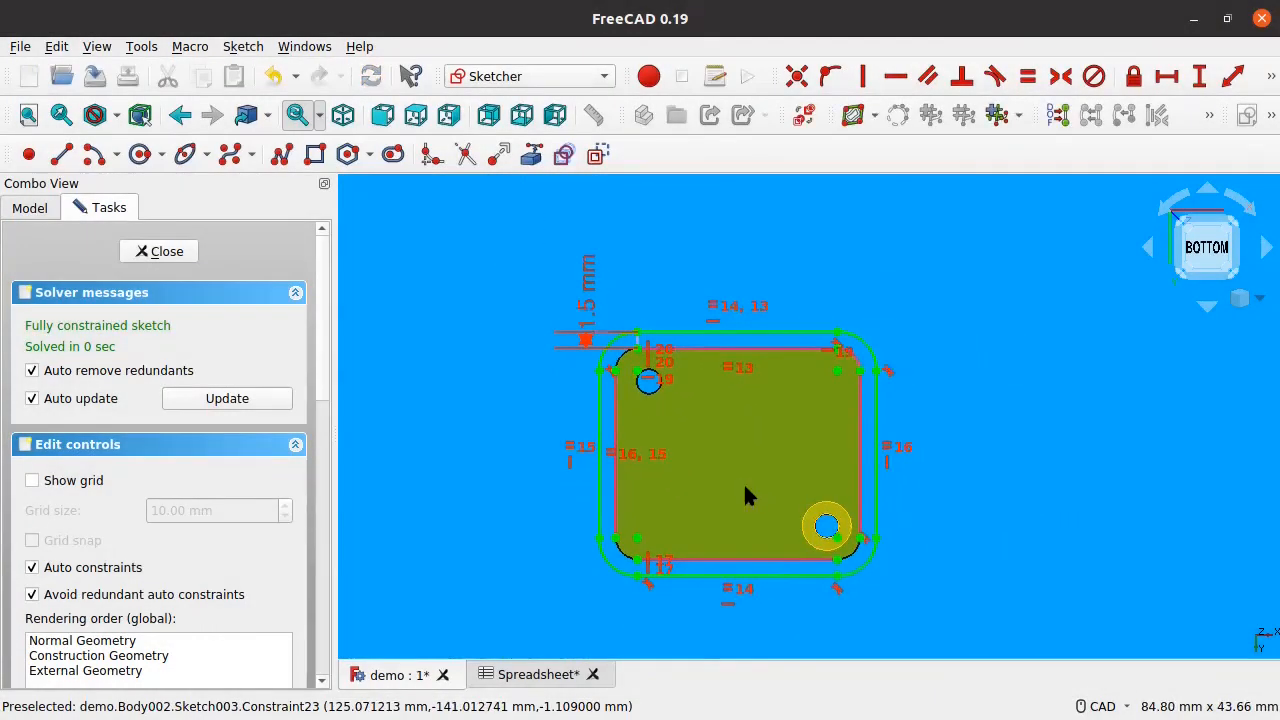
scroll(849, 570, "up", 3)
scroll(673, 472, "down", 2)
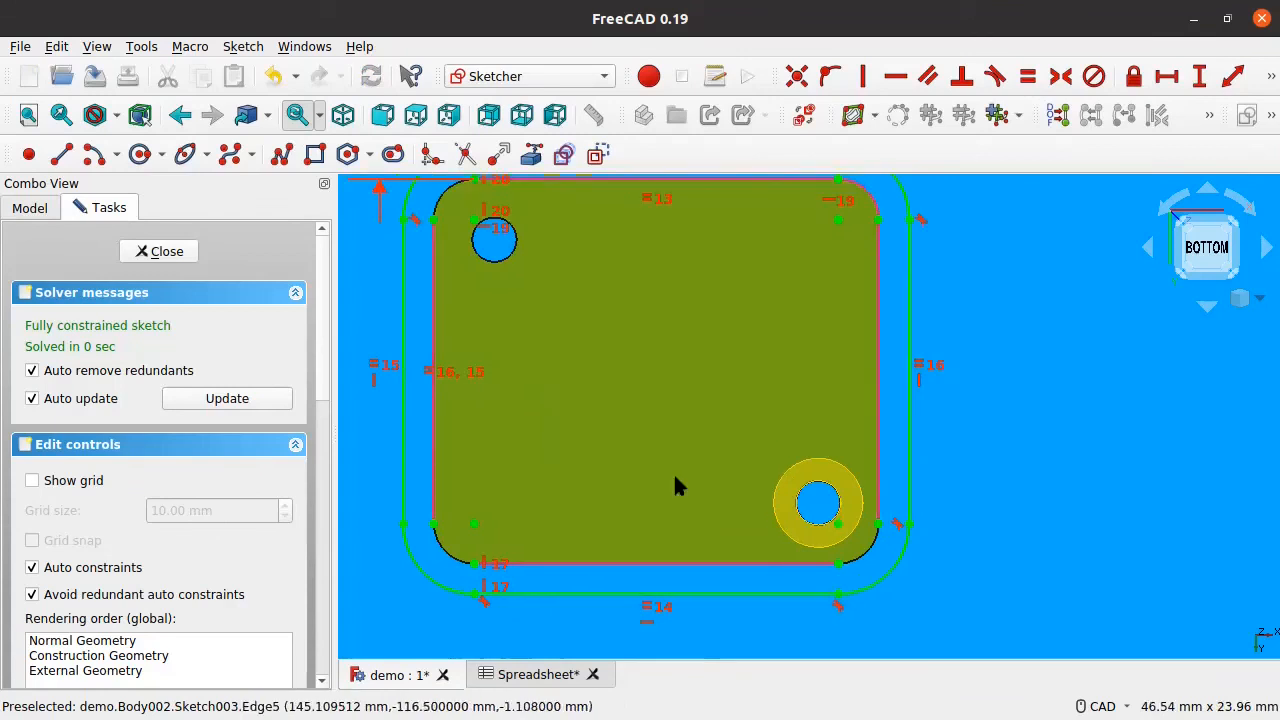
scroll(648, 400, "down", 2)
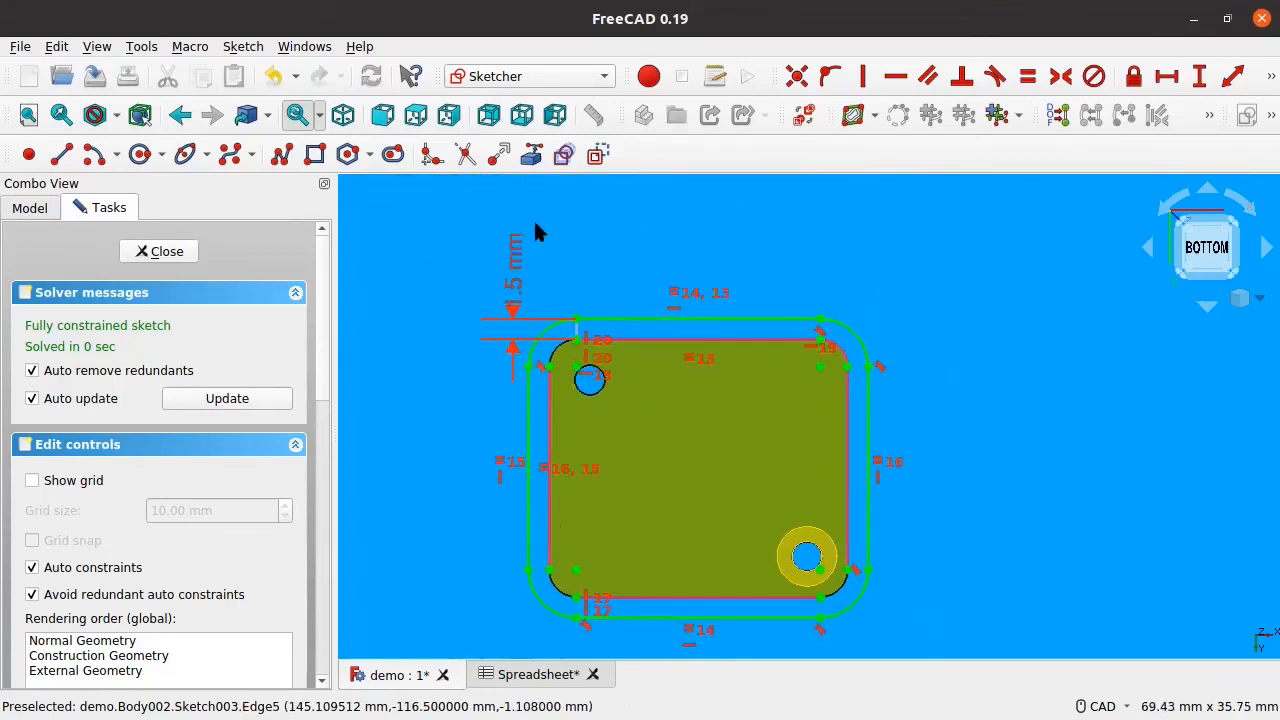
left_click_drag(507, 284, 519, 254)
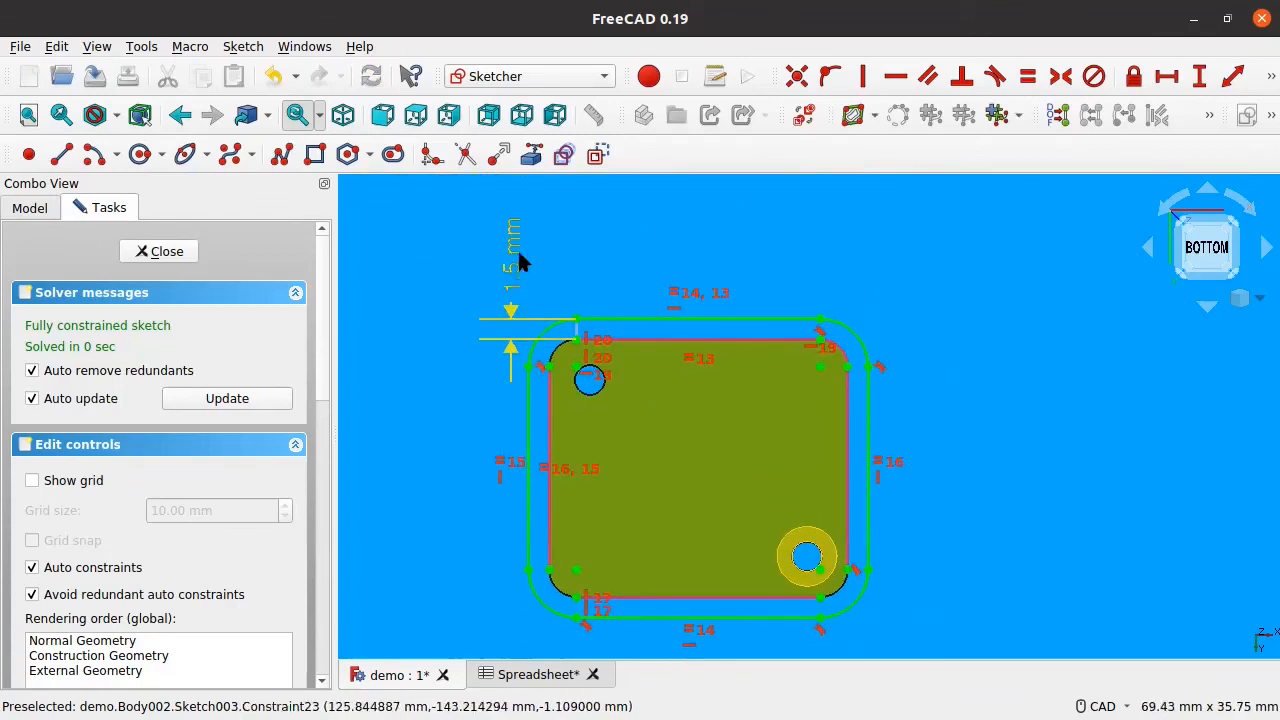
middle_click_drag(547, 287, 535, 287)
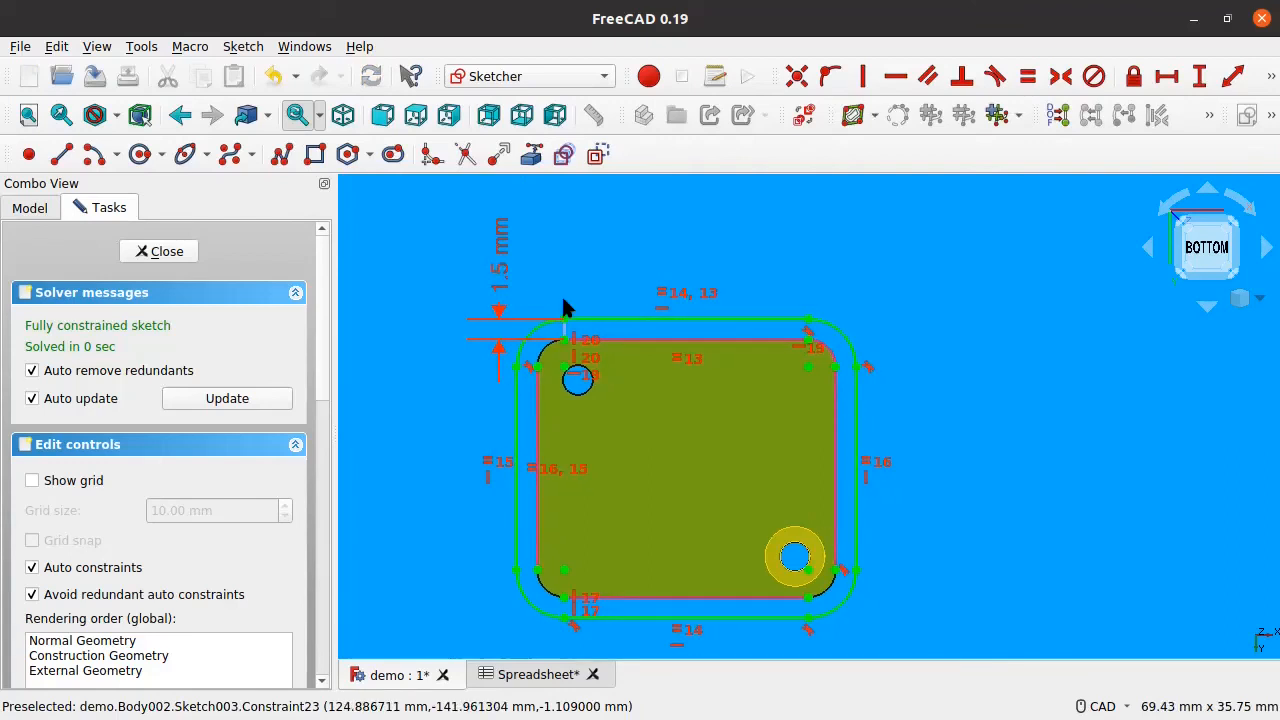
scroll(563, 303, "up", 5)
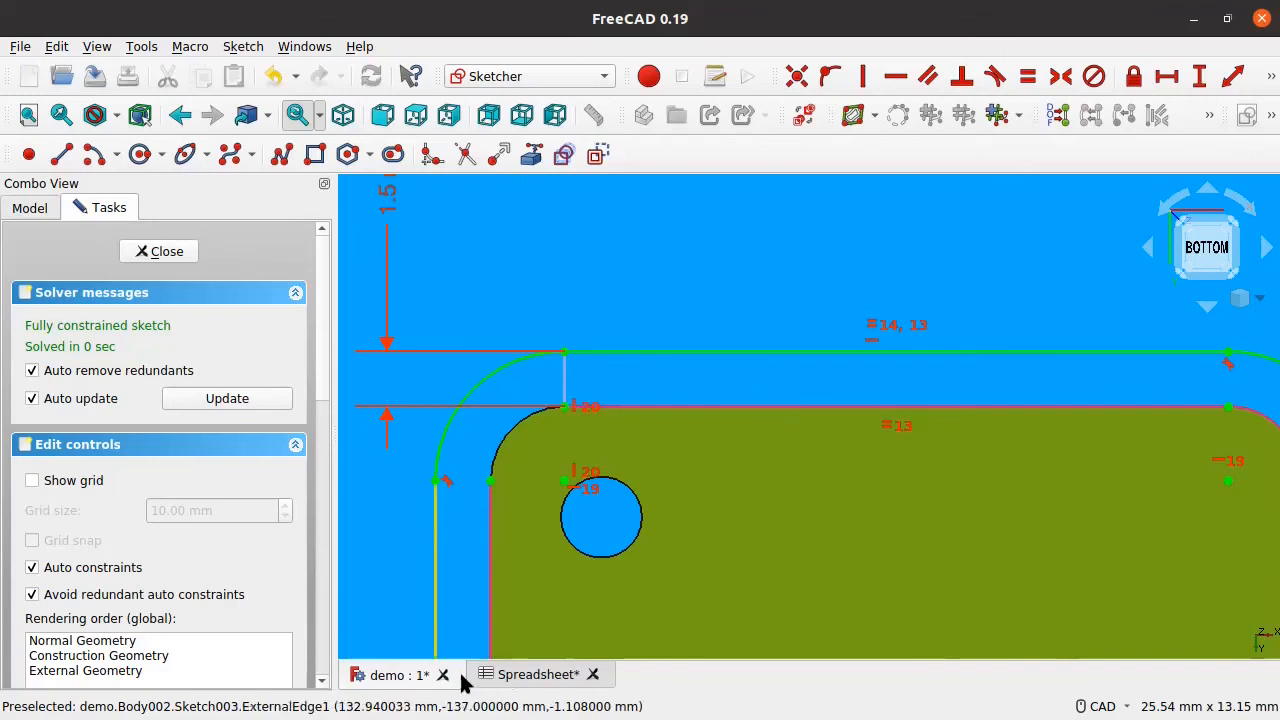
Step: Enter 'Wall Thickness' in spreadsheet cell A3 and 1.5 in B3
left_click(490, 675)
double_click(534, 316)
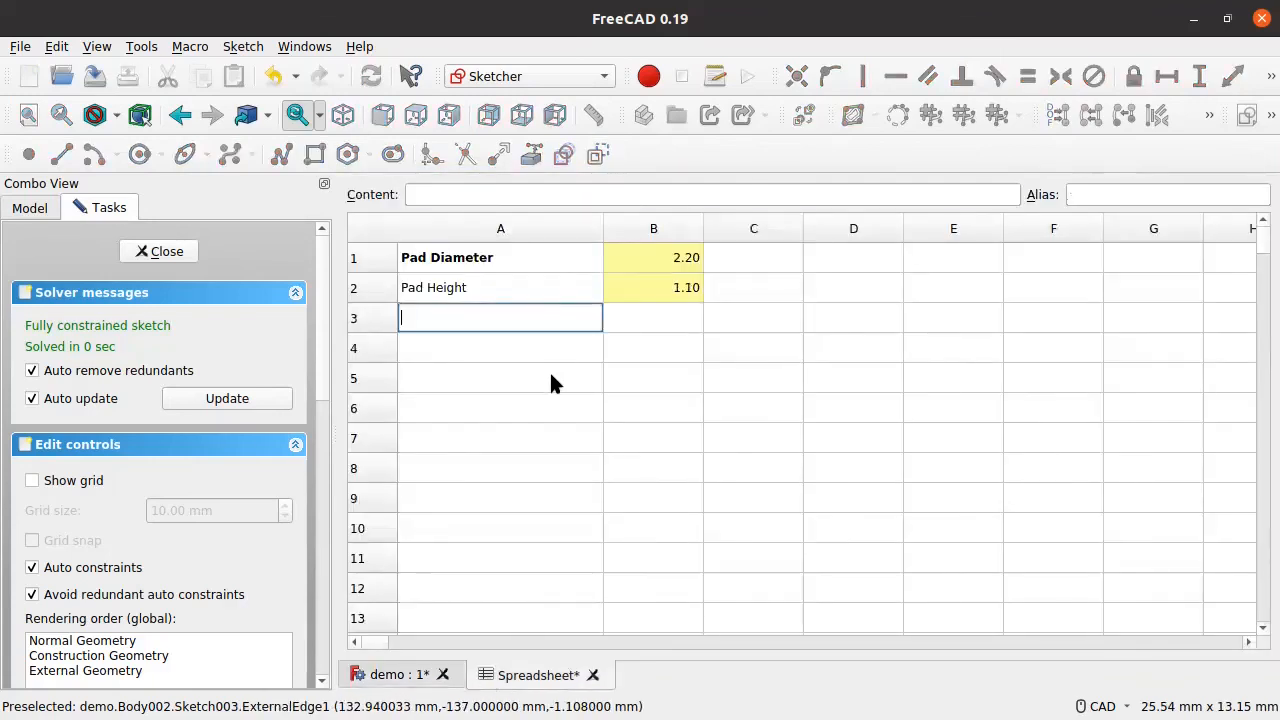
type("Wall Thickness")
left_click(659, 322)
type("1.5")
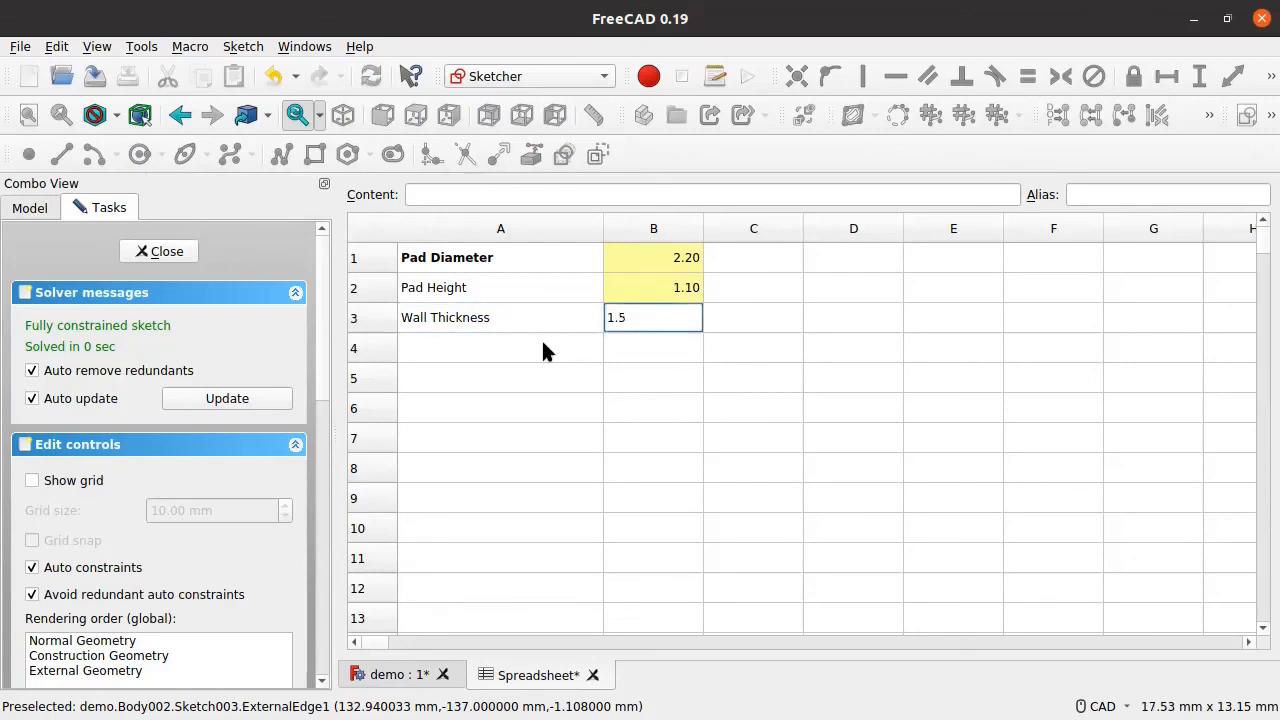
left_click(543, 345)
Step: Enter 'Wall Distance' in A4 and 0.25 in B4
type("Toler")
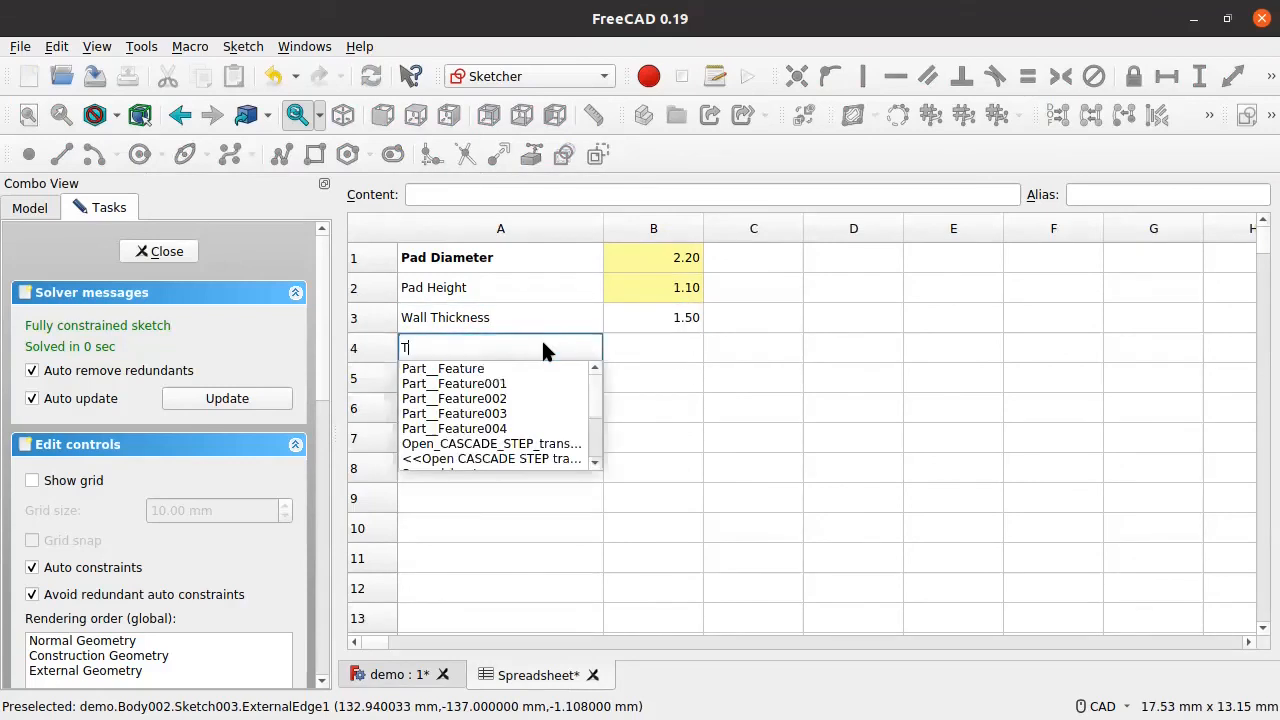
key("BackSpace")
key("BackSpace")
key("BackSpace")
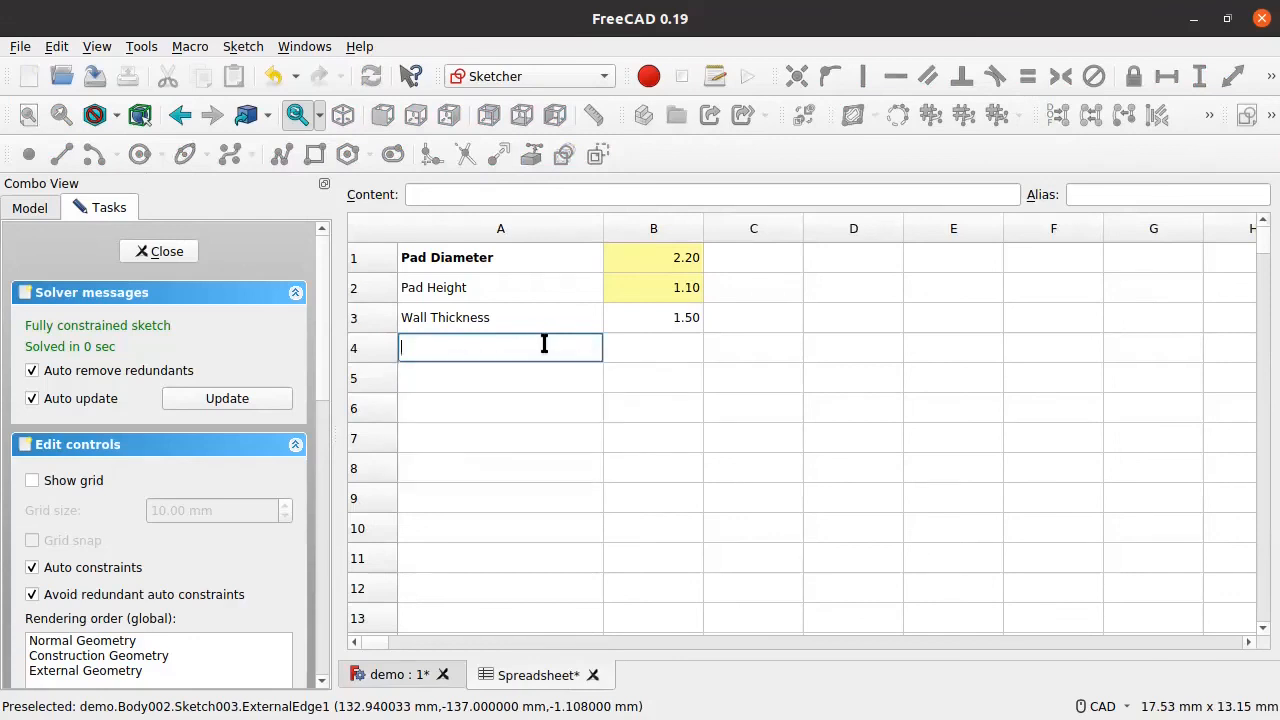
type("Dis")
key("BackSpace")
key("BackSpace")
key("BackSpace")
type("Wal")
key("Return")
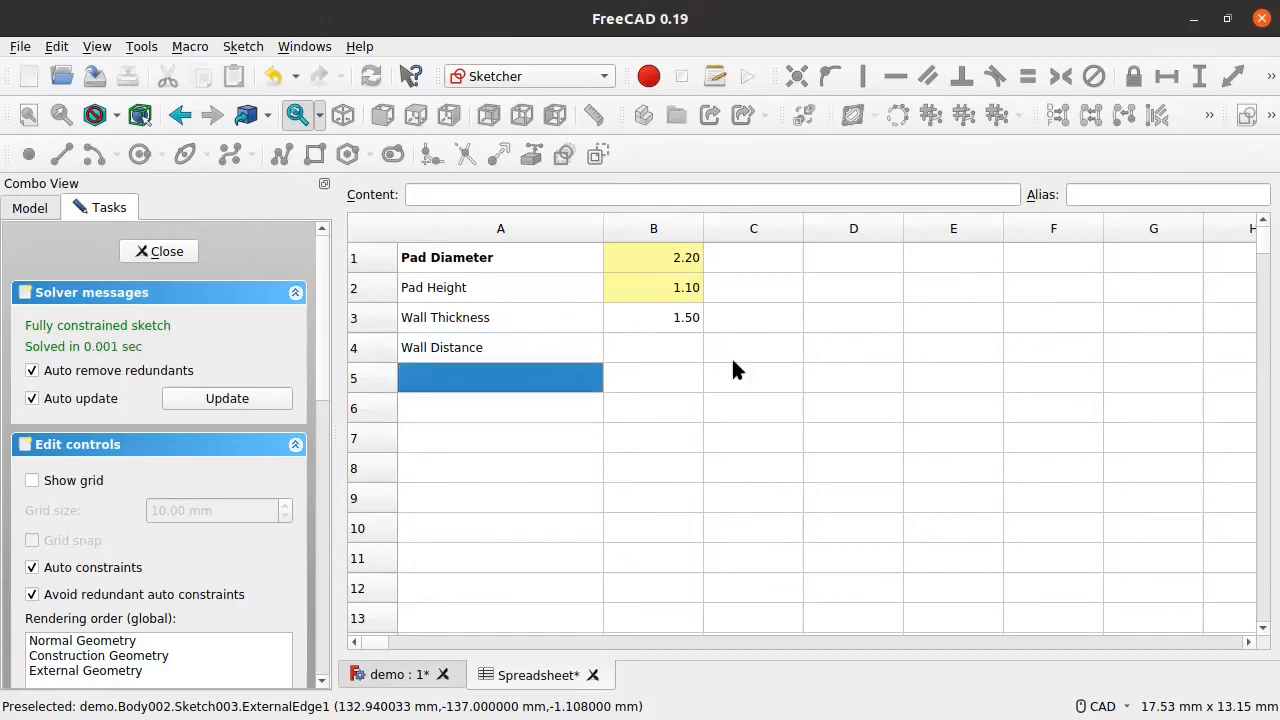
left_click(663, 356)
type("0.25")
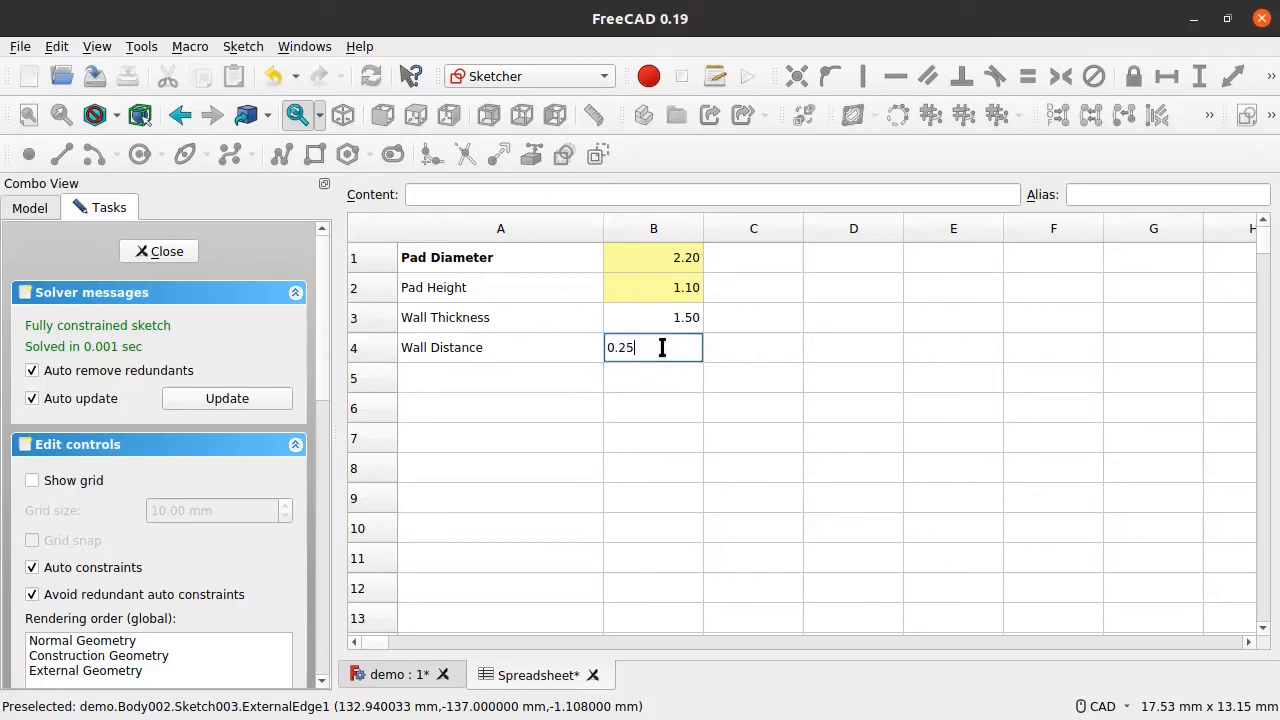
key("Return")
Step: Give cell B3 the alias WallThickness
left_click(657, 321)
right_click(657, 320)
left_click(692, 338)
left_click(750, 278)
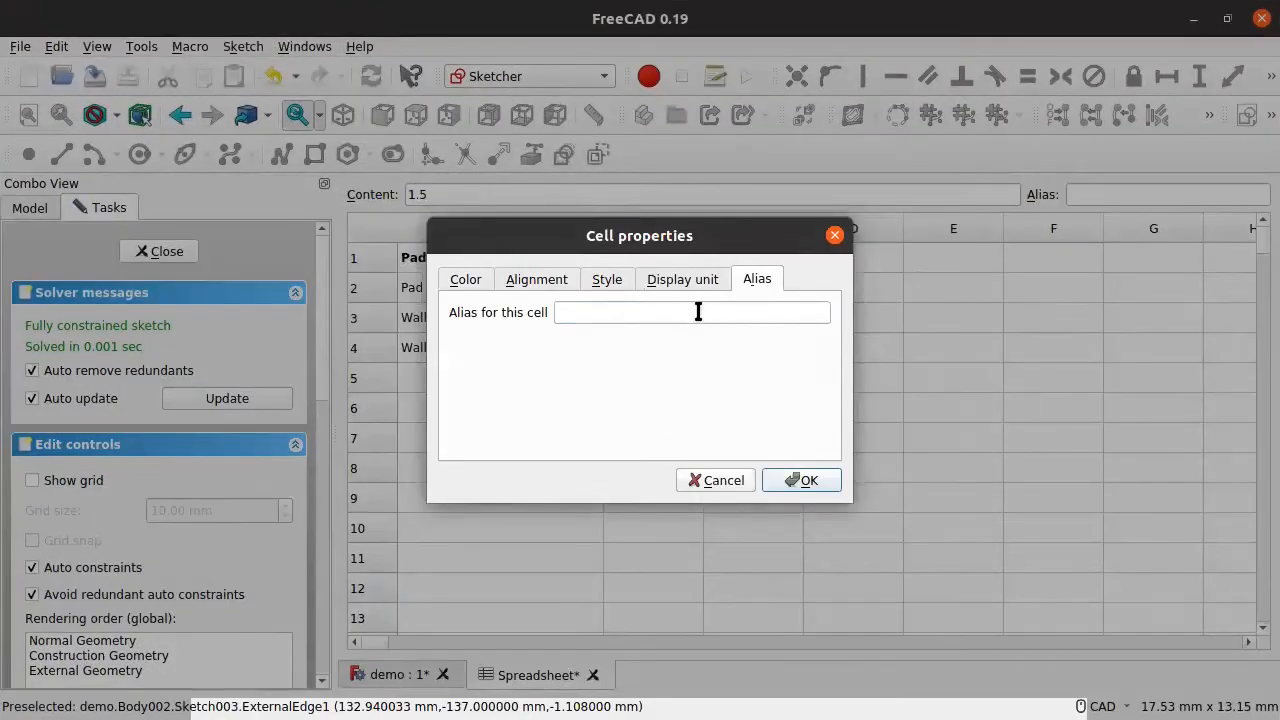
left_click(697, 312)
type("Wallthickness")
key("Return")
Step: Give cell B4 the alias WallDistance
left_click(668, 349)
right_click(668, 350)
left_click(698, 356)
left_click(749, 279)
left_click(771, 313)
type("WallDistance")
key("Return")
left_click(752, 407)
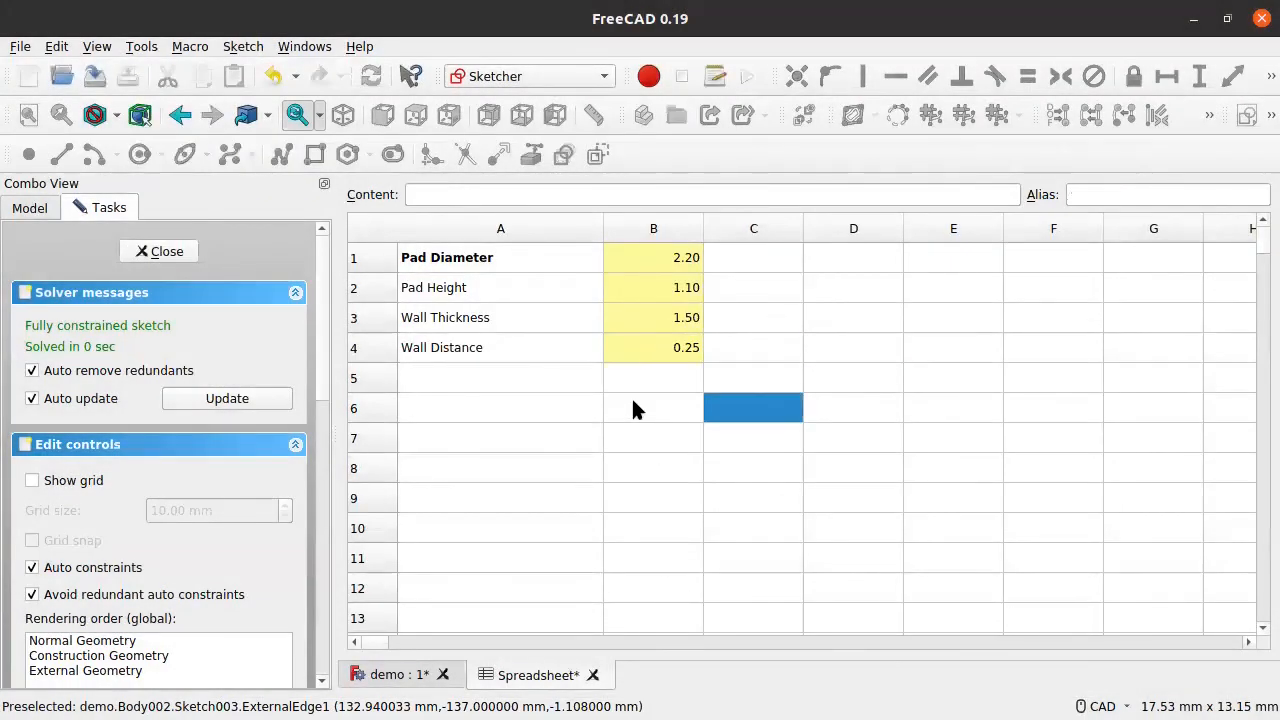
left_click(388, 675)
Step: Start a formula on the 1.5 mm offset dimension referencing Spreadsheet.WallDistance
scroll(505, 260, "down", 3)
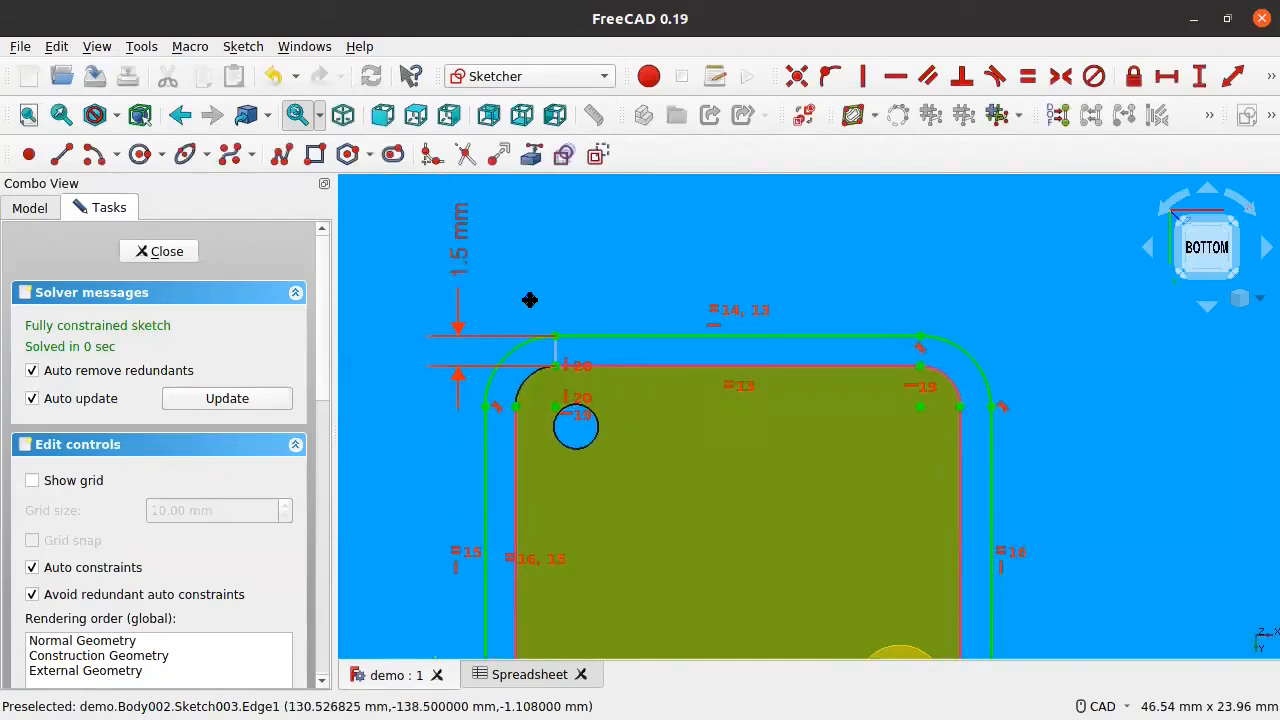
double_click(466, 250)
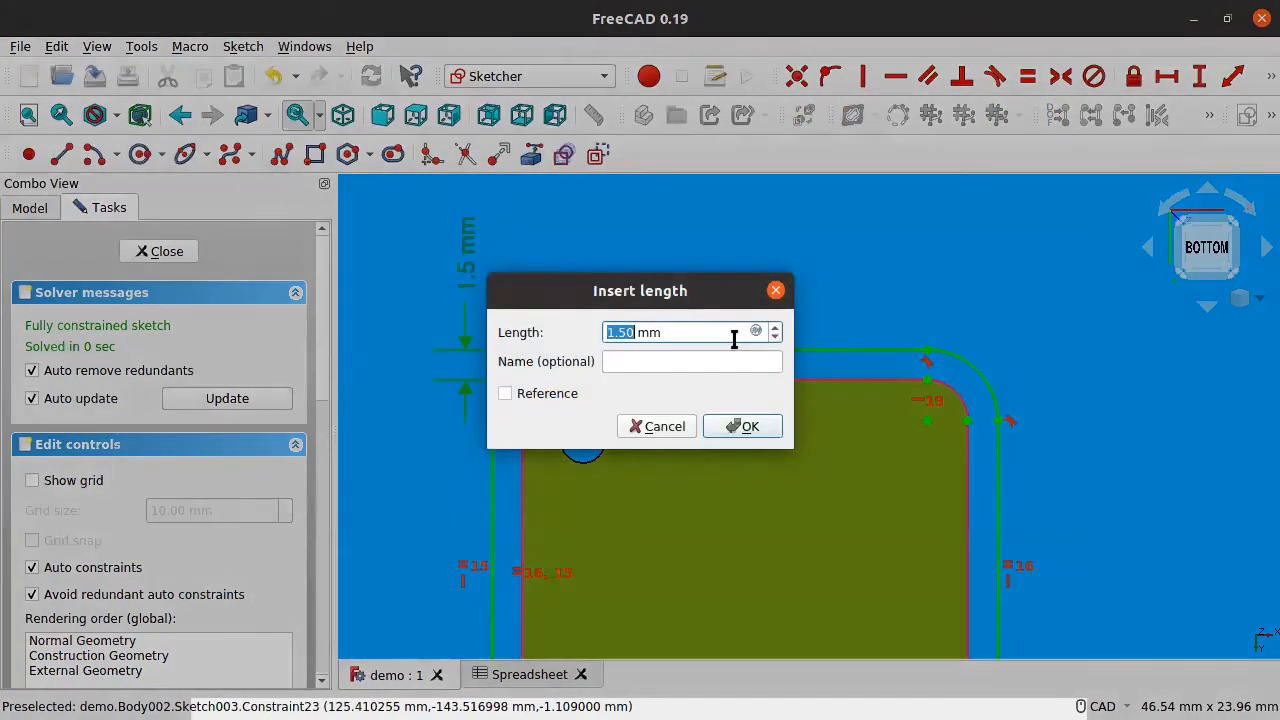
left_click(757, 332)
type("Spre")
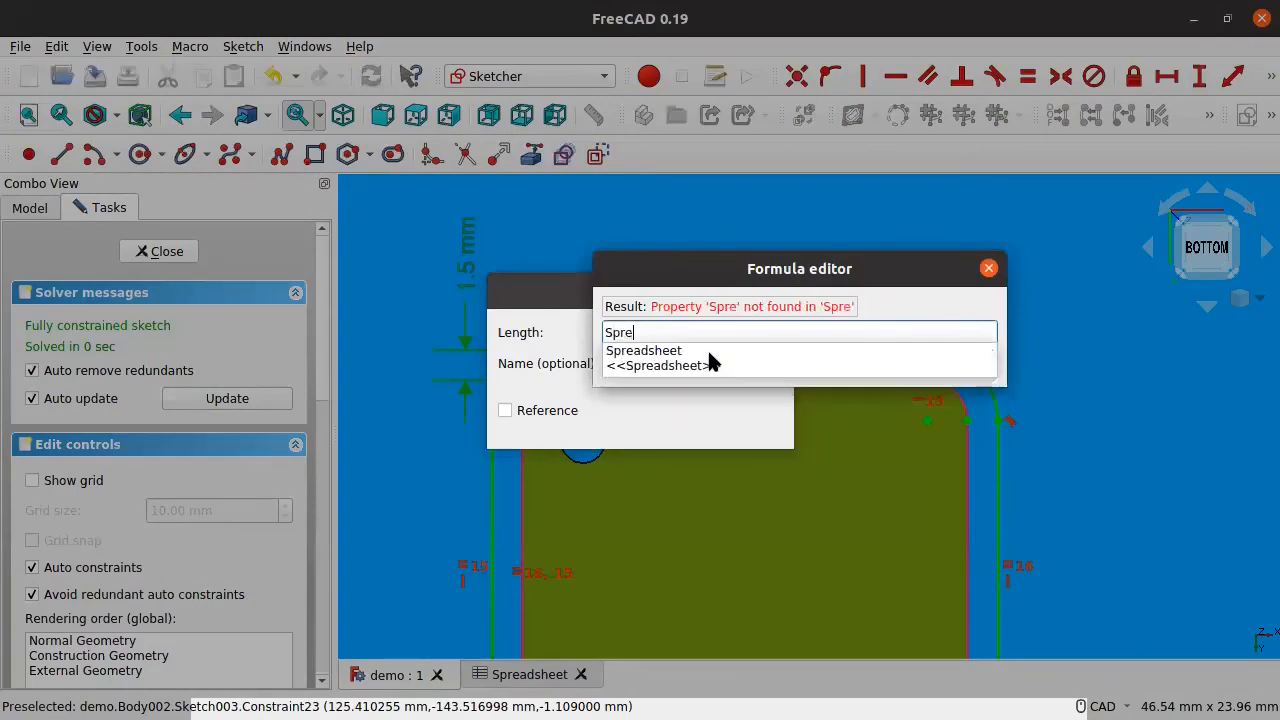
key("Down")
key("Return")
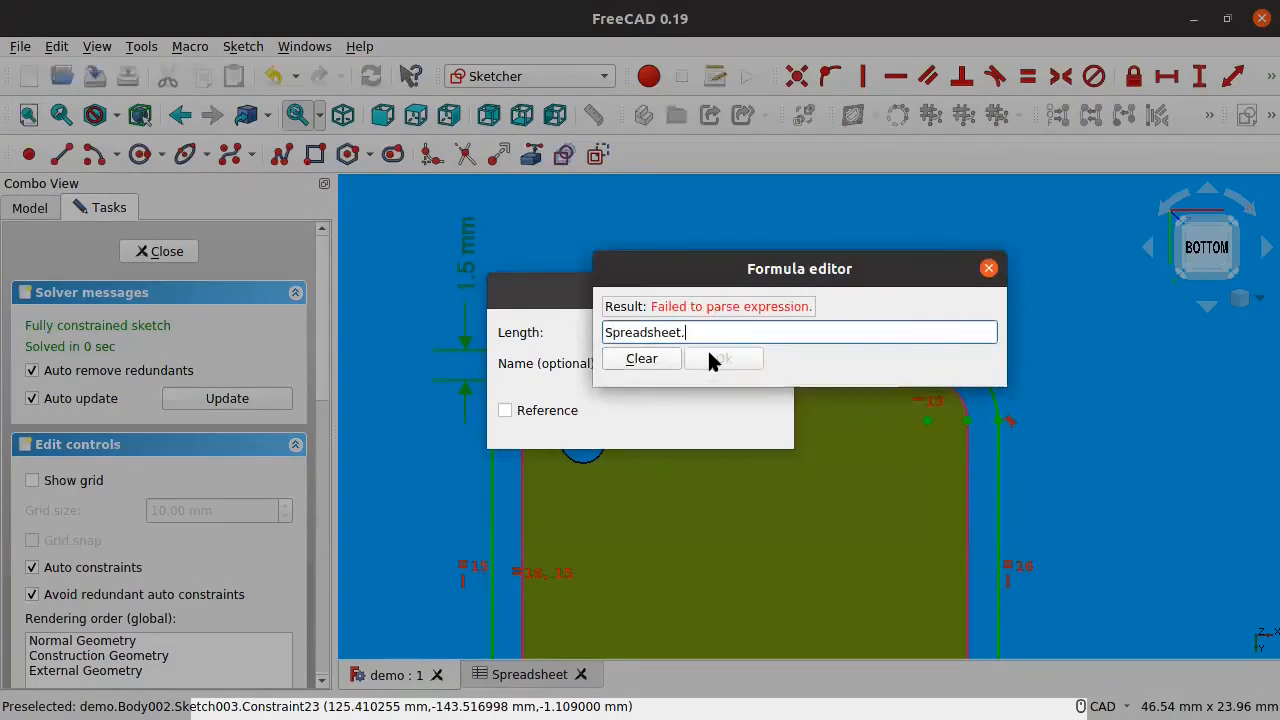
type("Wal")
key("Down")
key("Down")
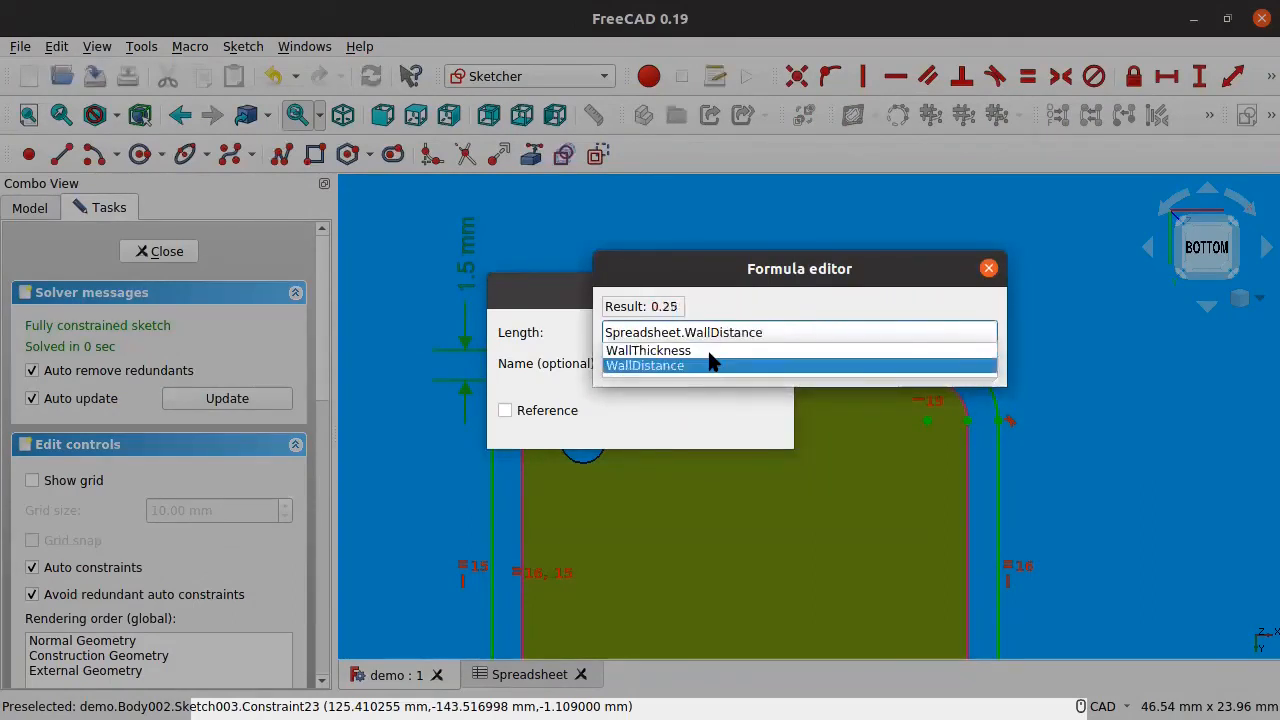
key("Return")
Step: Add Spreadsheet.WallThickness to the formula, apply the 1.75 mm result, and close the sketch
type("+ ")
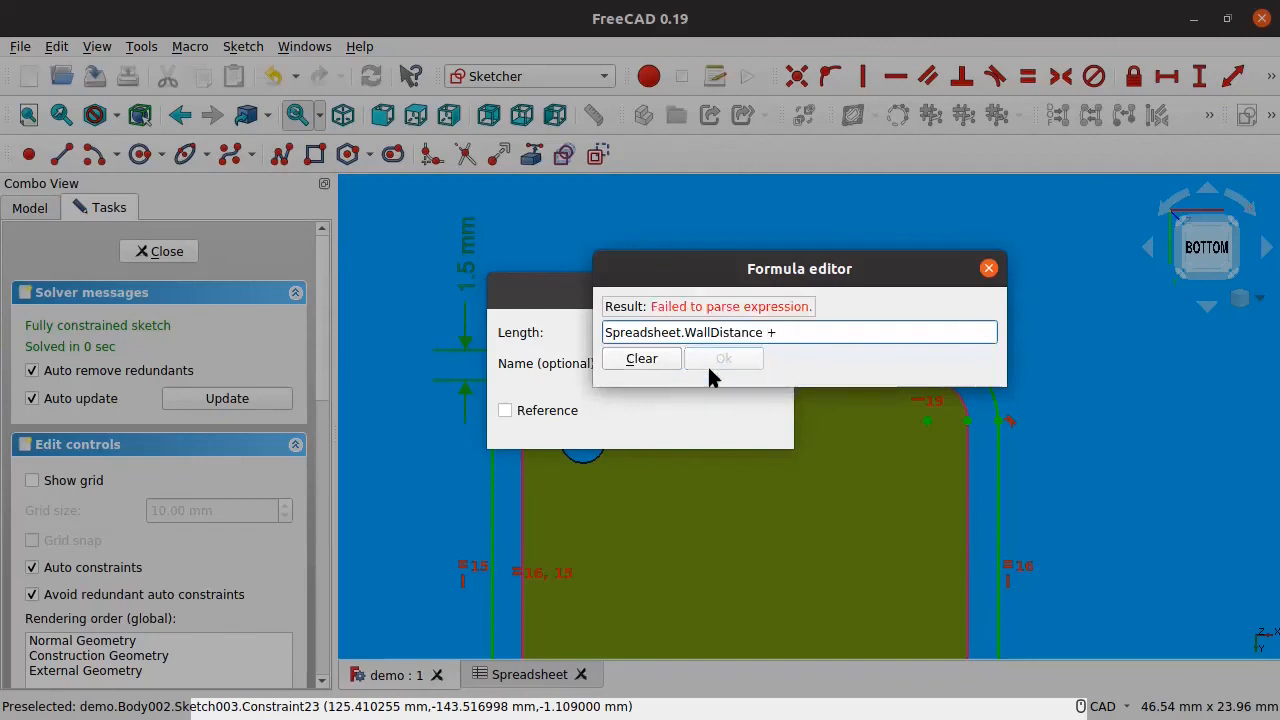
type("Spre")
key("Down")
type("Wal")
key("Down")
key("Return")
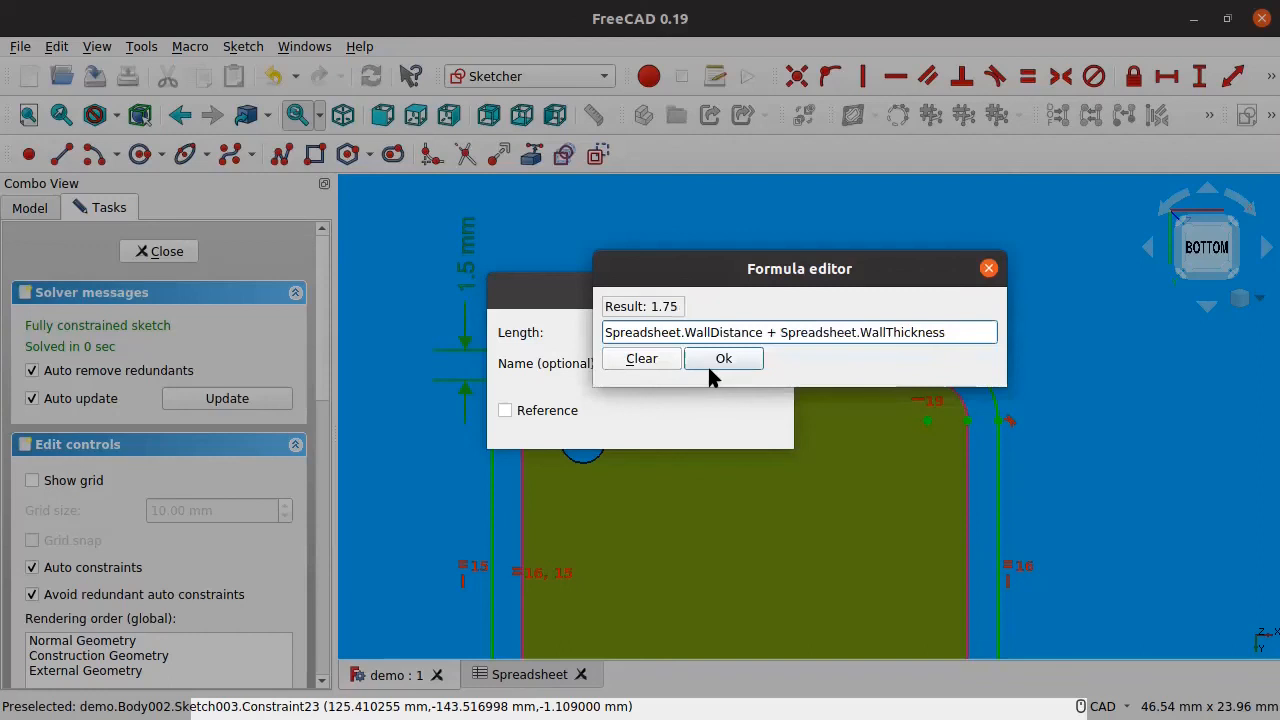
left_click(709, 367)
left_click(766, 428)
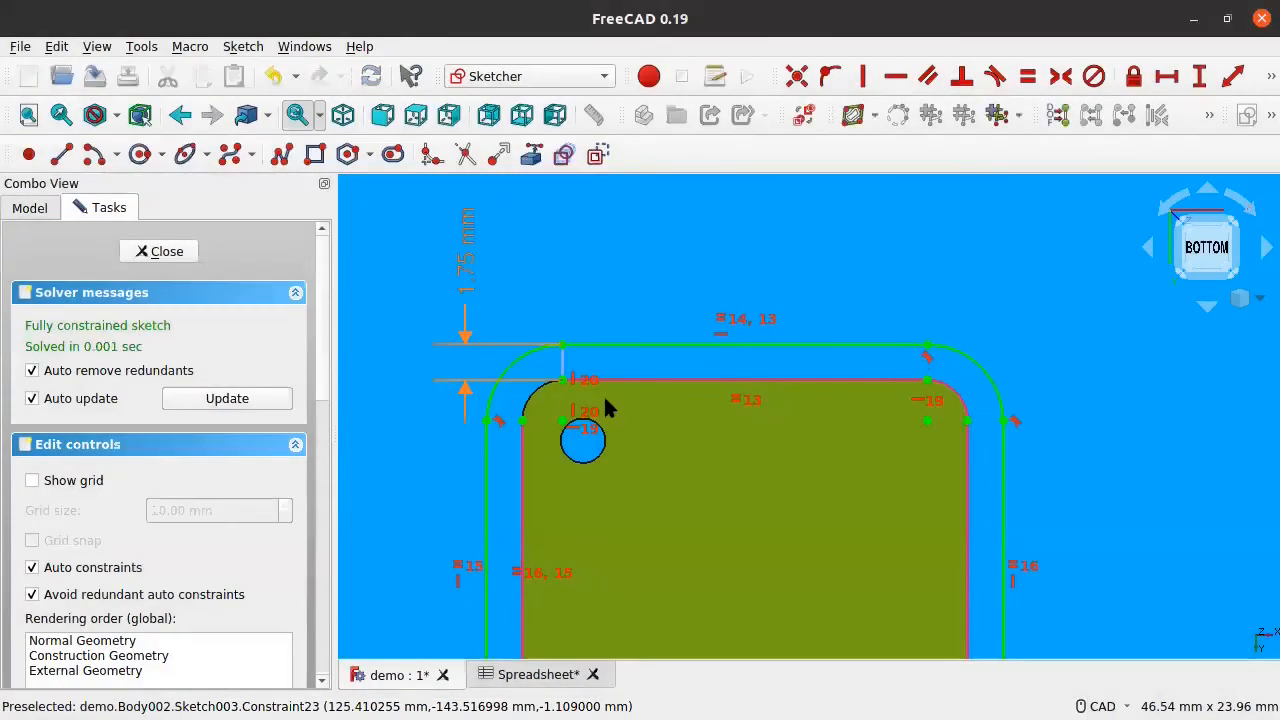
scroll(763, 345, "down", 5)
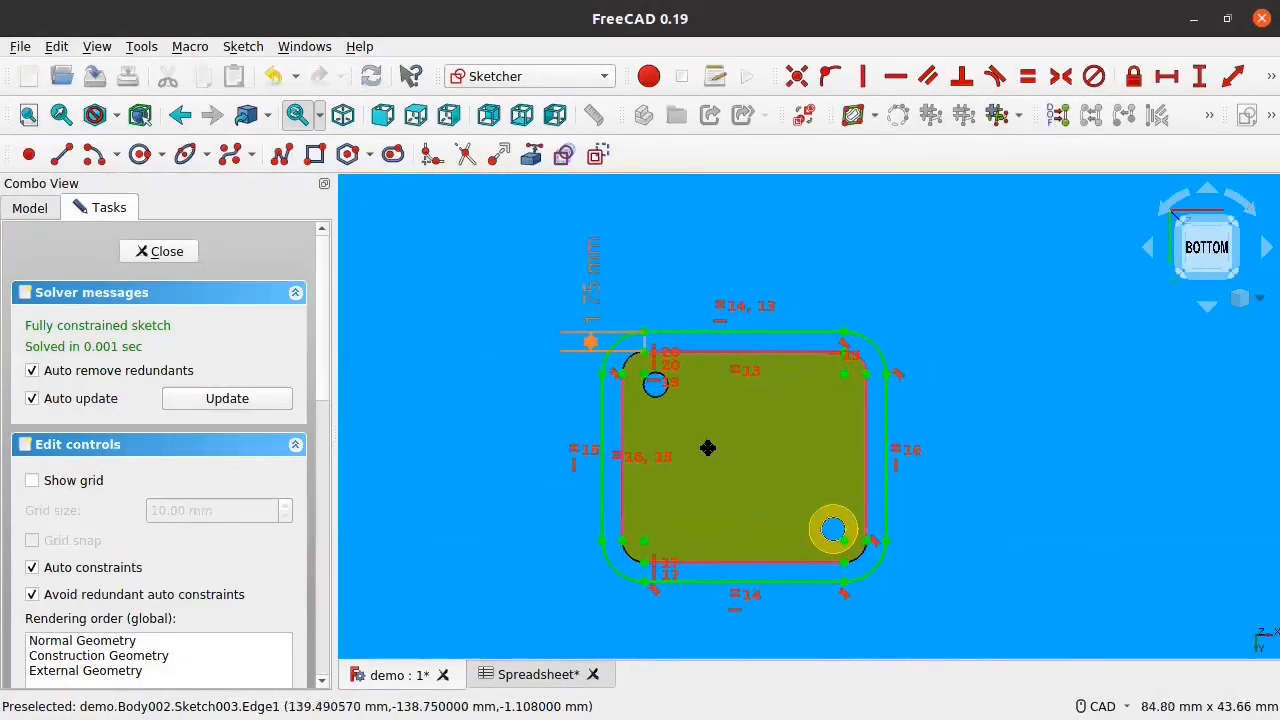
left_click(183, 246)
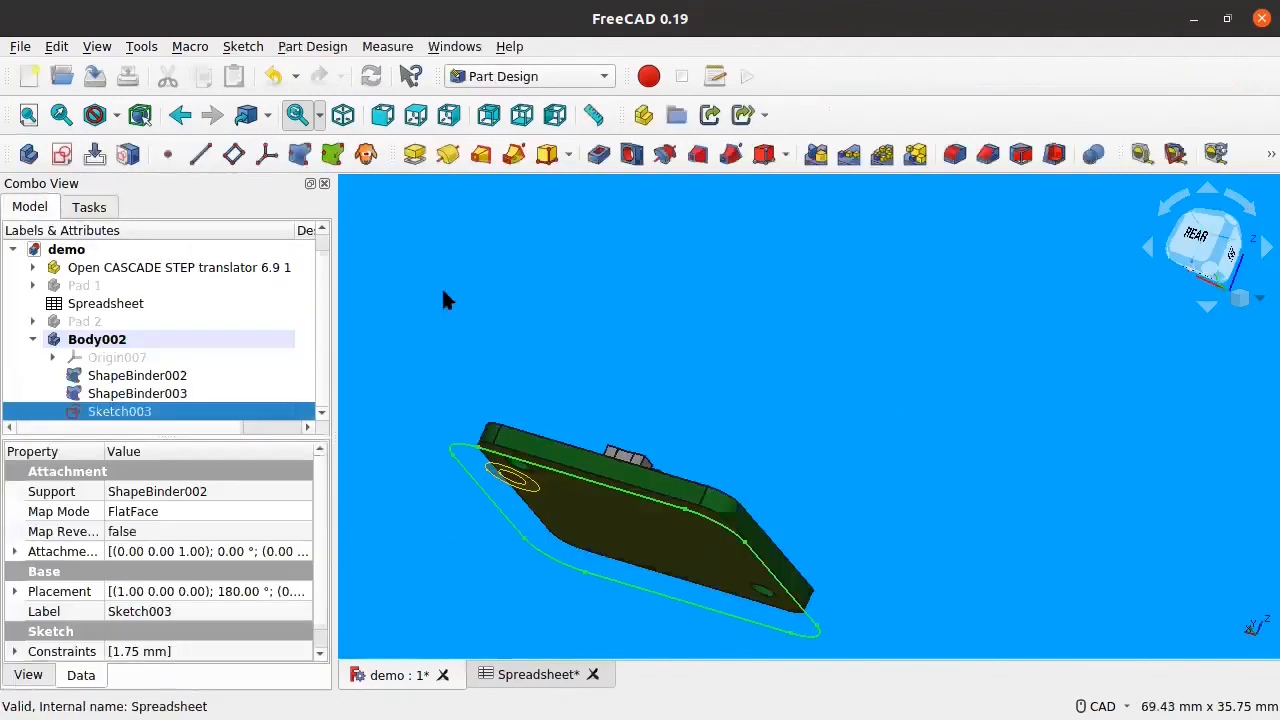
Step: Start a Pad on the floor sketch and orbit to preview it
left_click(412, 156)
middle_click_drag(527, 530, 628, 391)
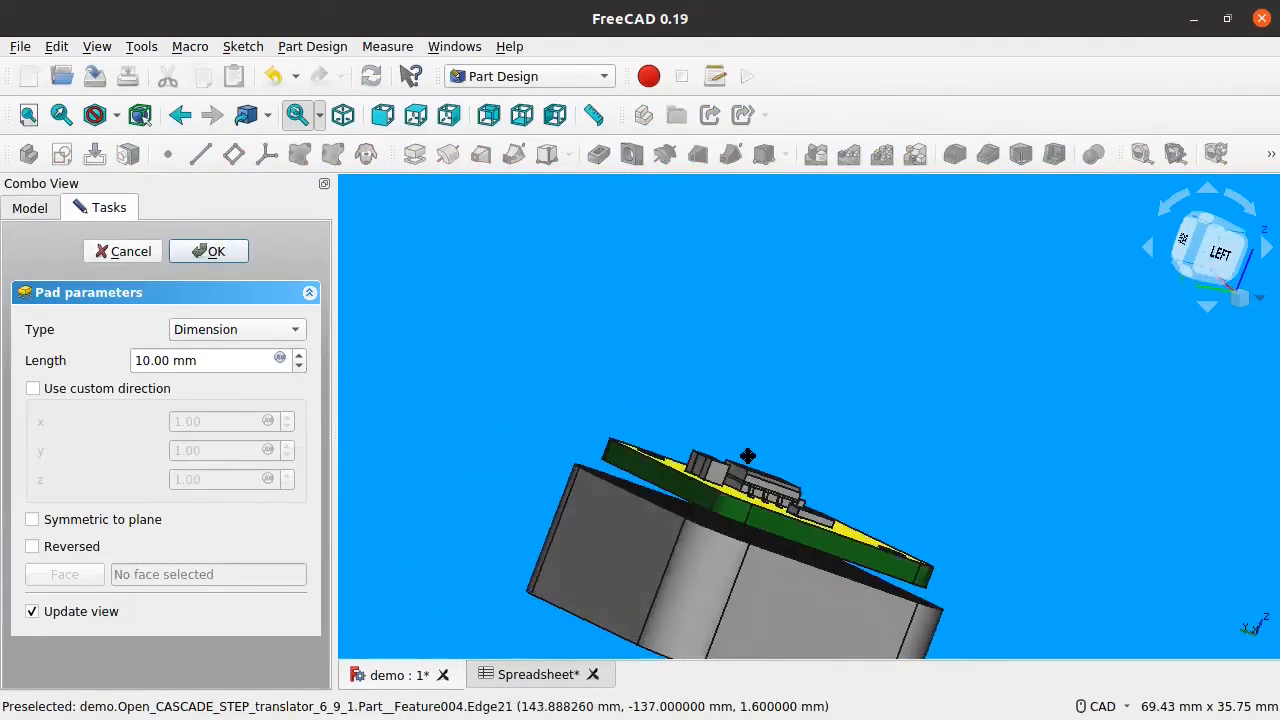
middle_click_drag(749, 455, 622, 369)
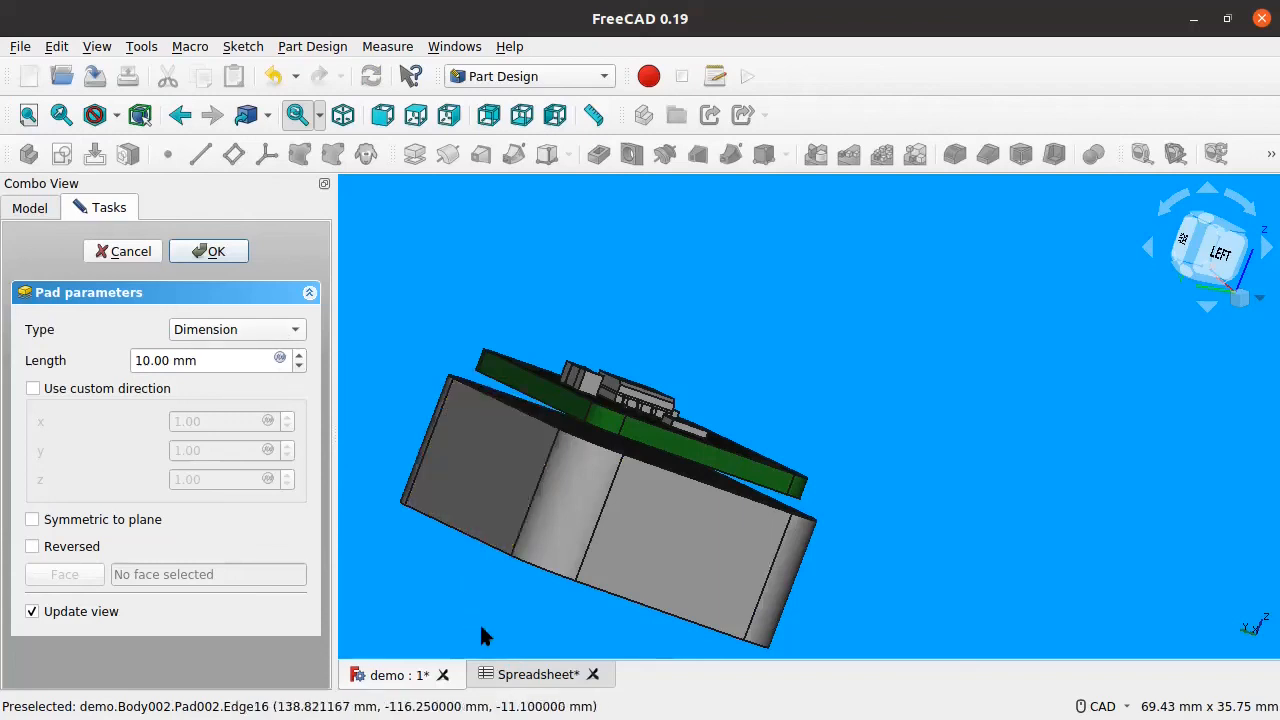
Step: Enter 'Floor Thickness' in spreadsheet cell A5 and 2 in B5
left_click(508, 674)
double_click(455, 382)
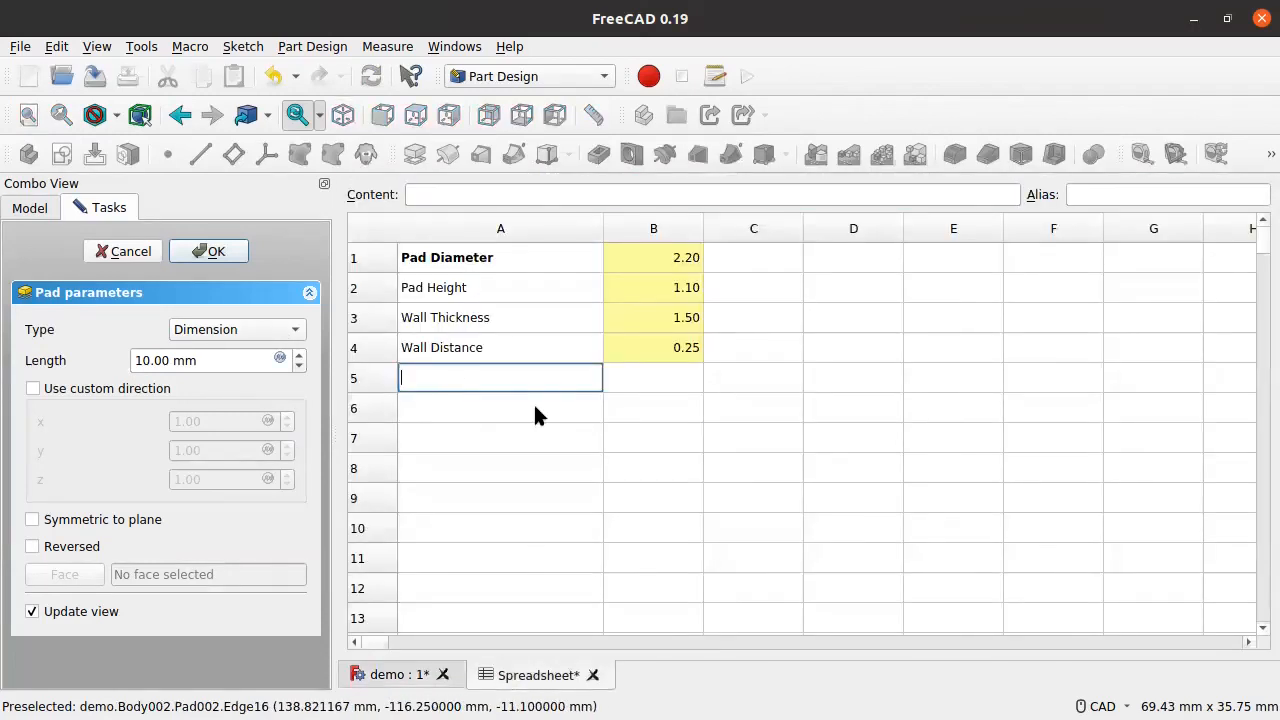
type("Floor Thickness")
left_click(672, 380)
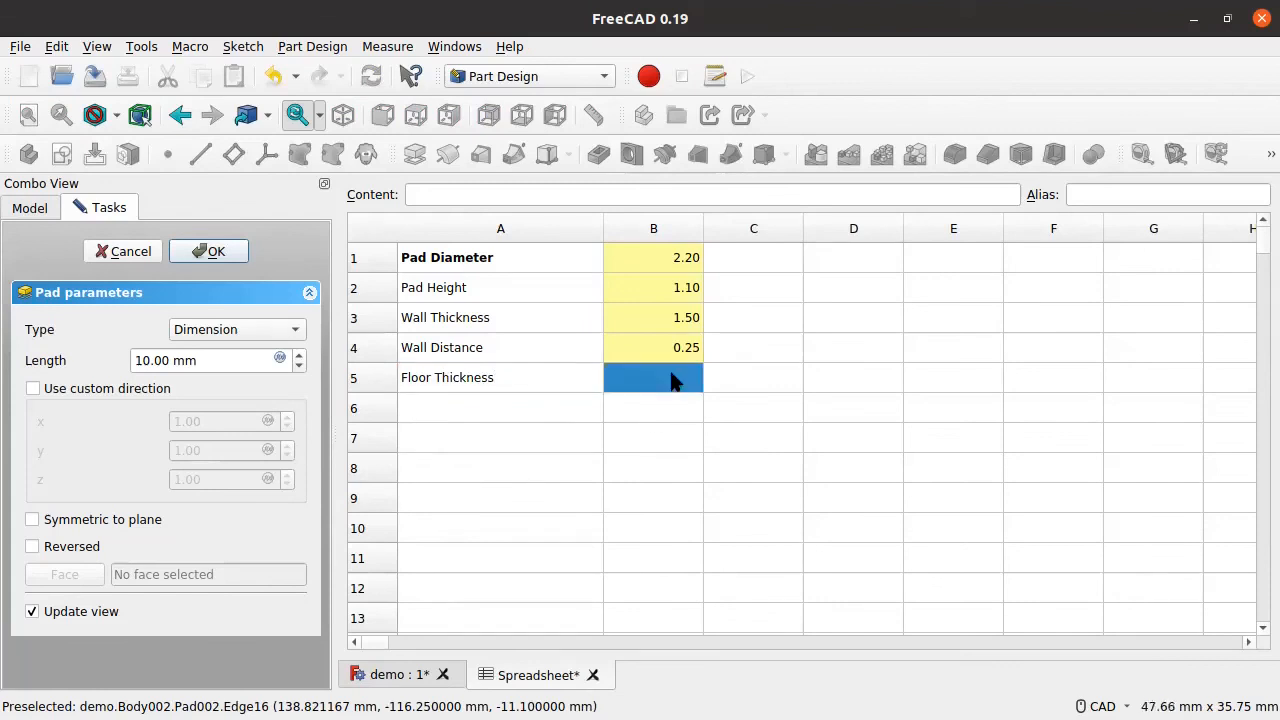
type("2.4")
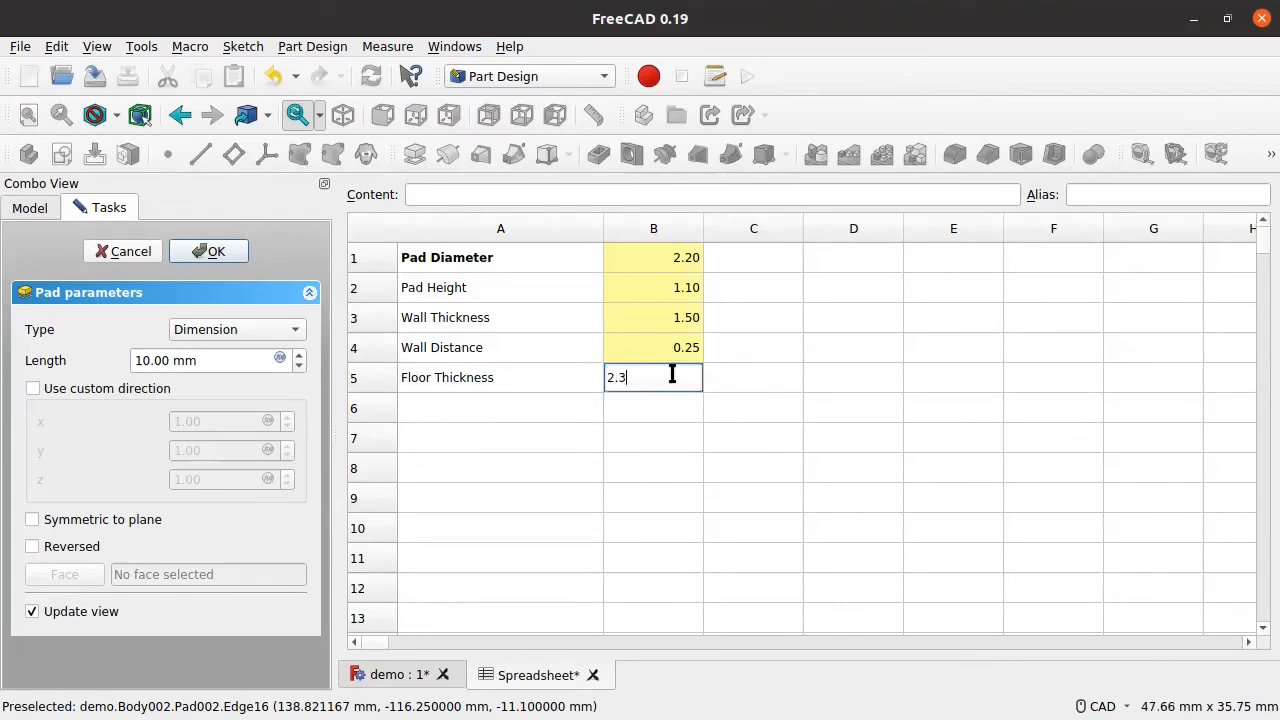
key("BackSpace")
key("BackSpace")
key("Return")
Step: Give cell B5 the alias FloorThickness
right_click(672, 380)
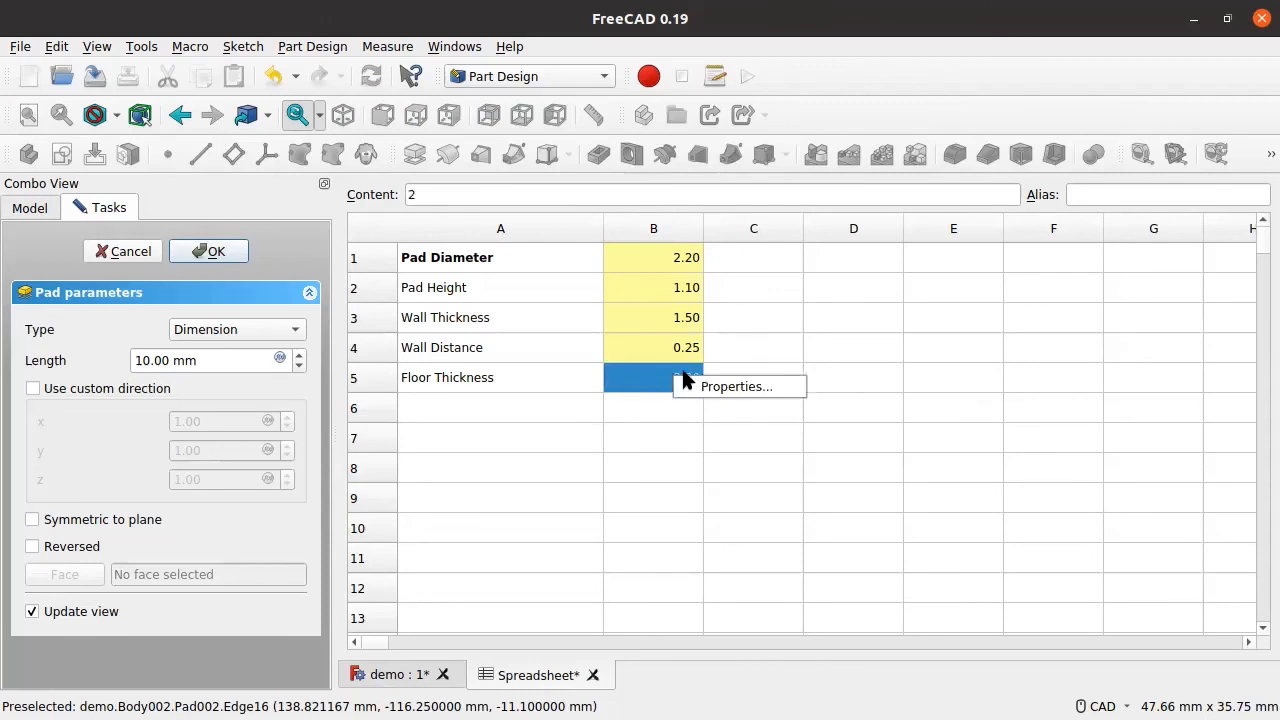
left_click(694, 387)
left_click(756, 280)
left_click(736, 306)
type("FloorThickness")
key("Return")
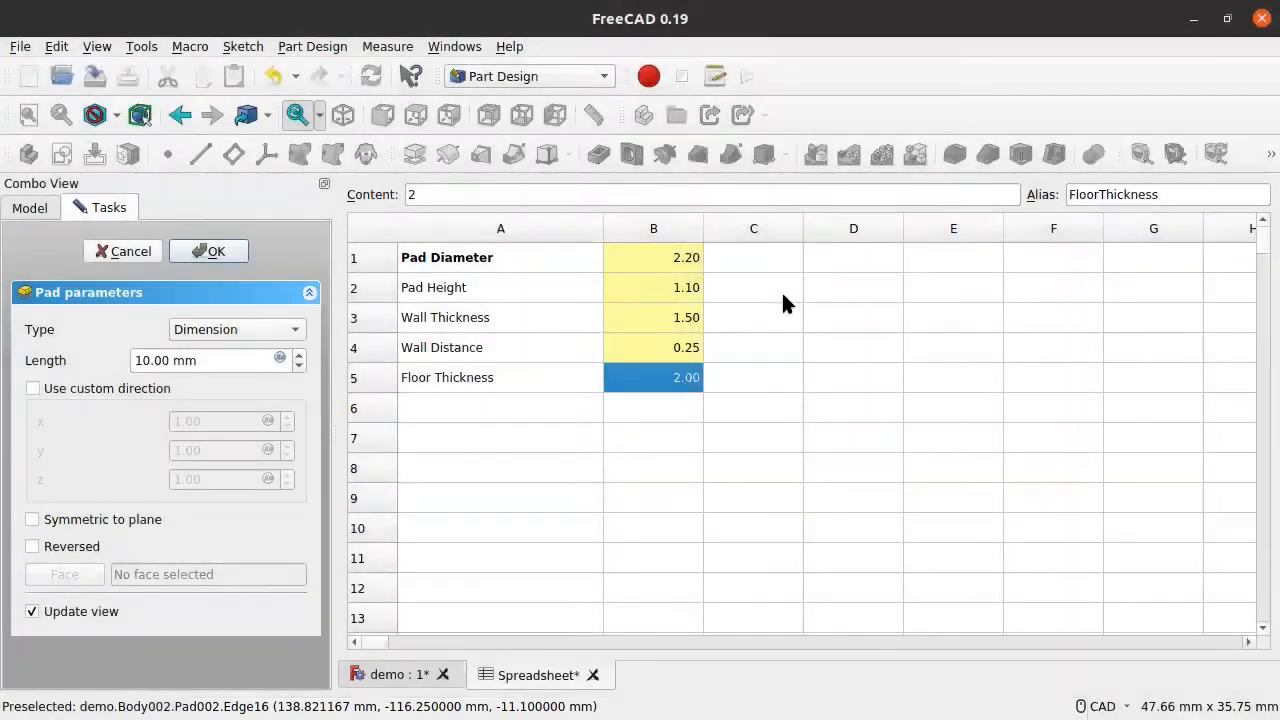
left_click(726, 505)
Step: Set the pad length formula to Spreadsheet.FloorThickness and finish the pad
left_click(405, 675)
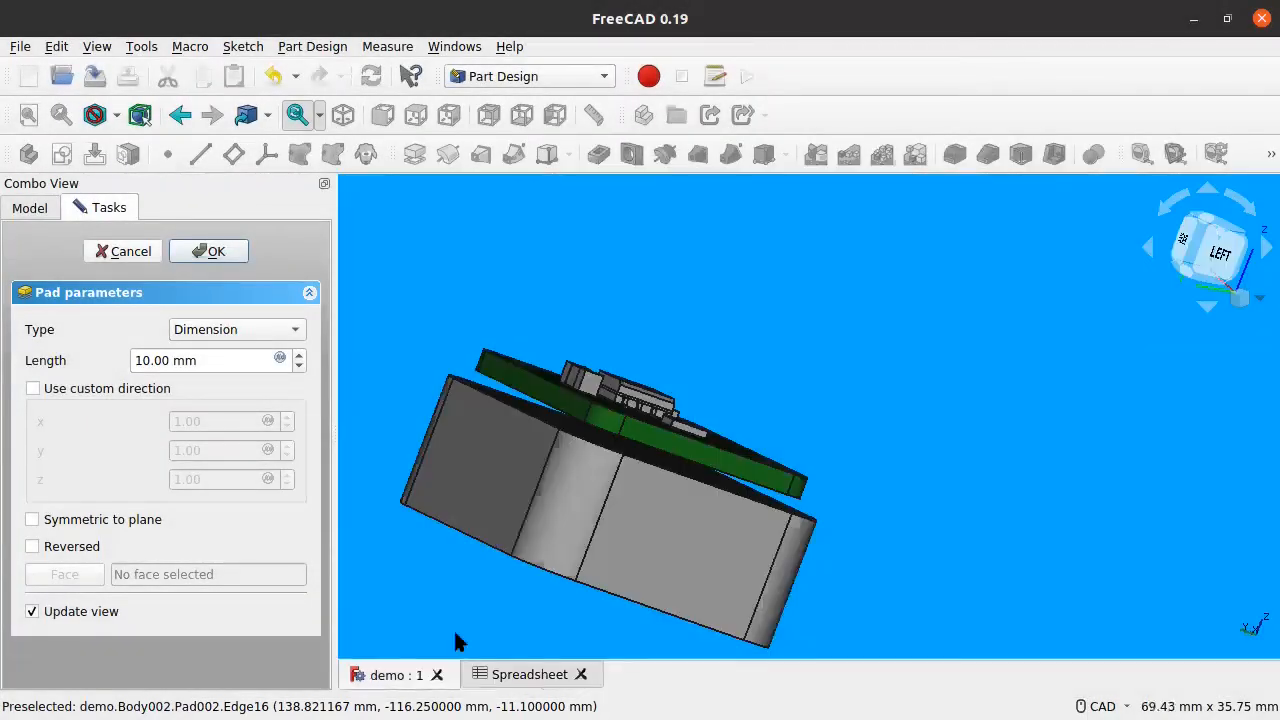
left_click(212, 358)
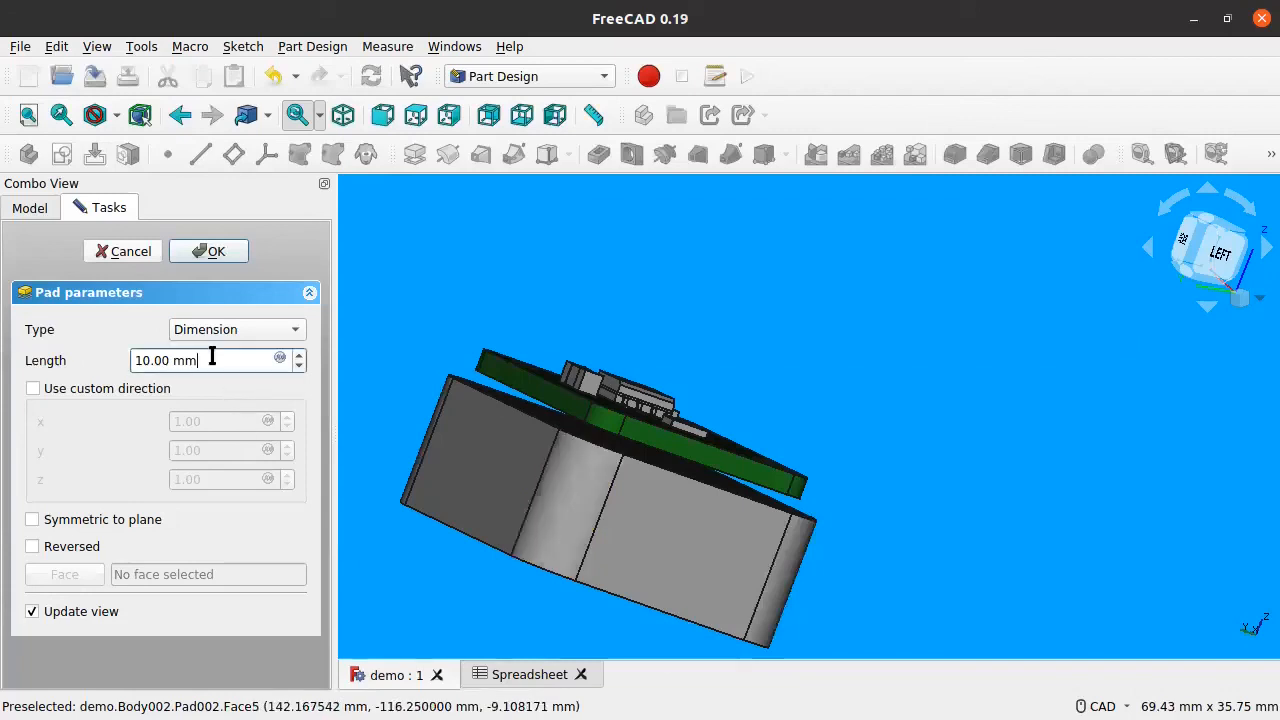
left_click(280, 359)
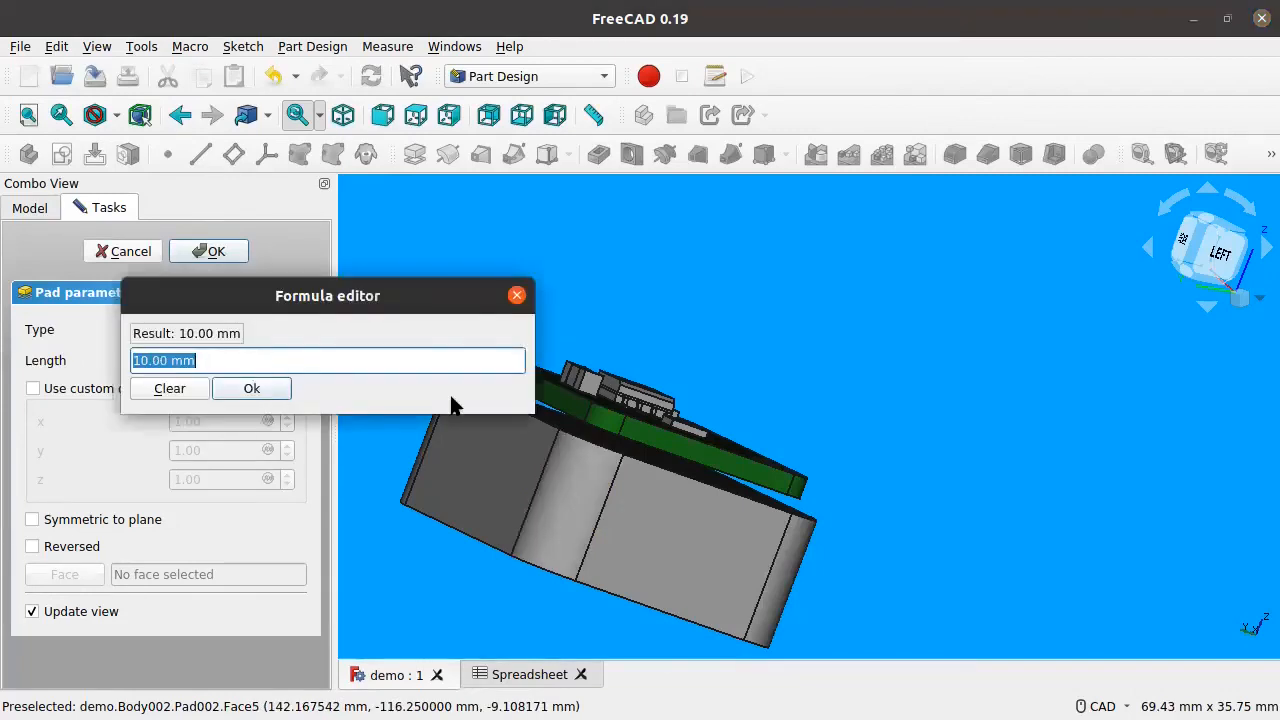
type("Spre")
key("Down")
type(".")
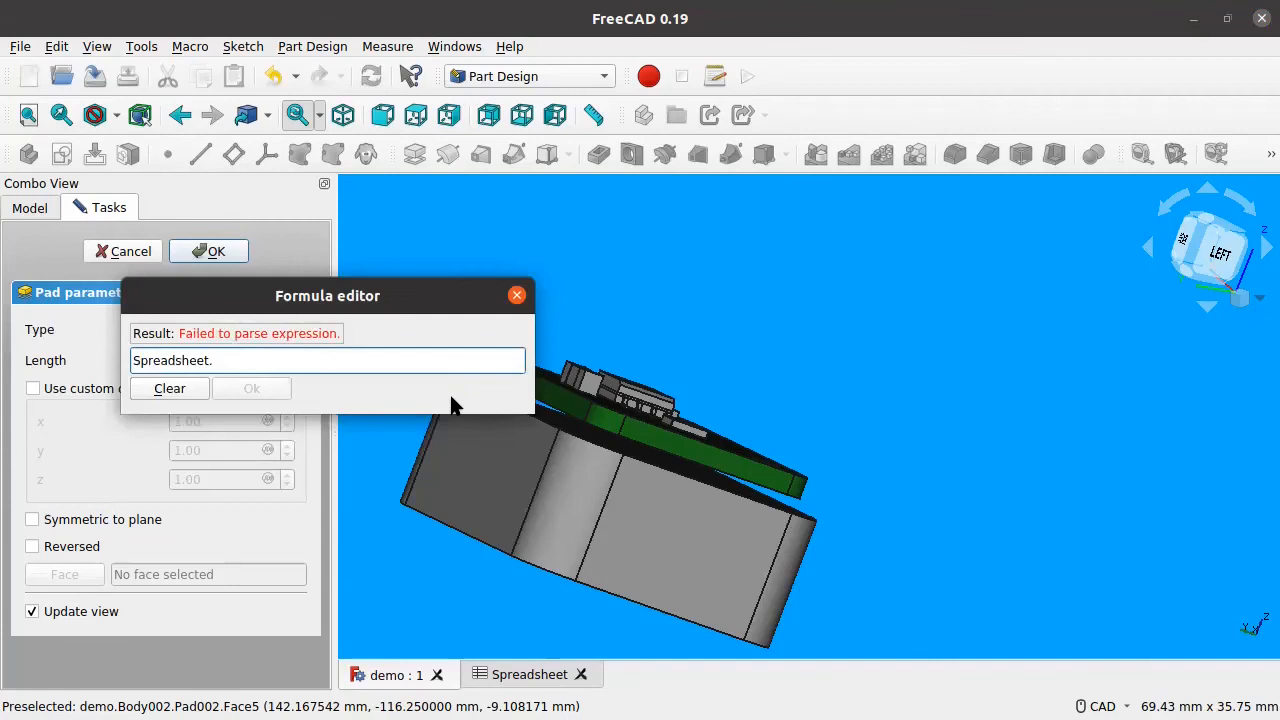
type("Floo")
key("Down")
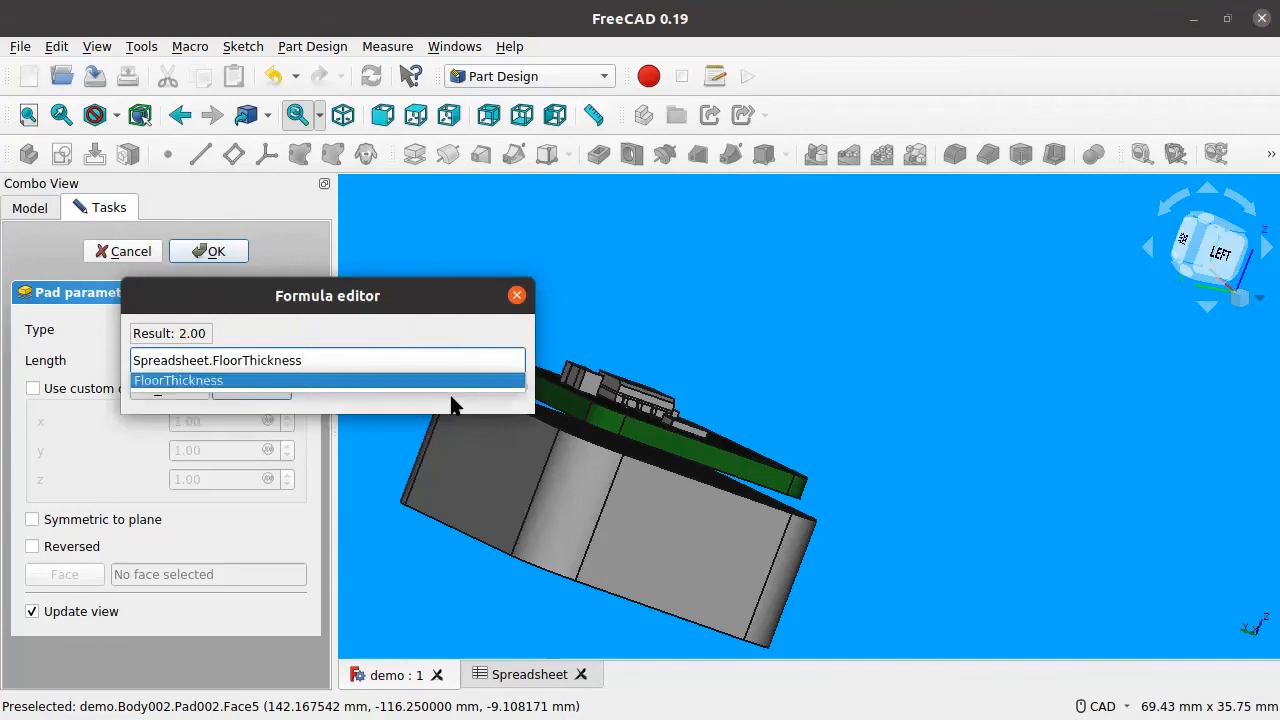
key("Return")
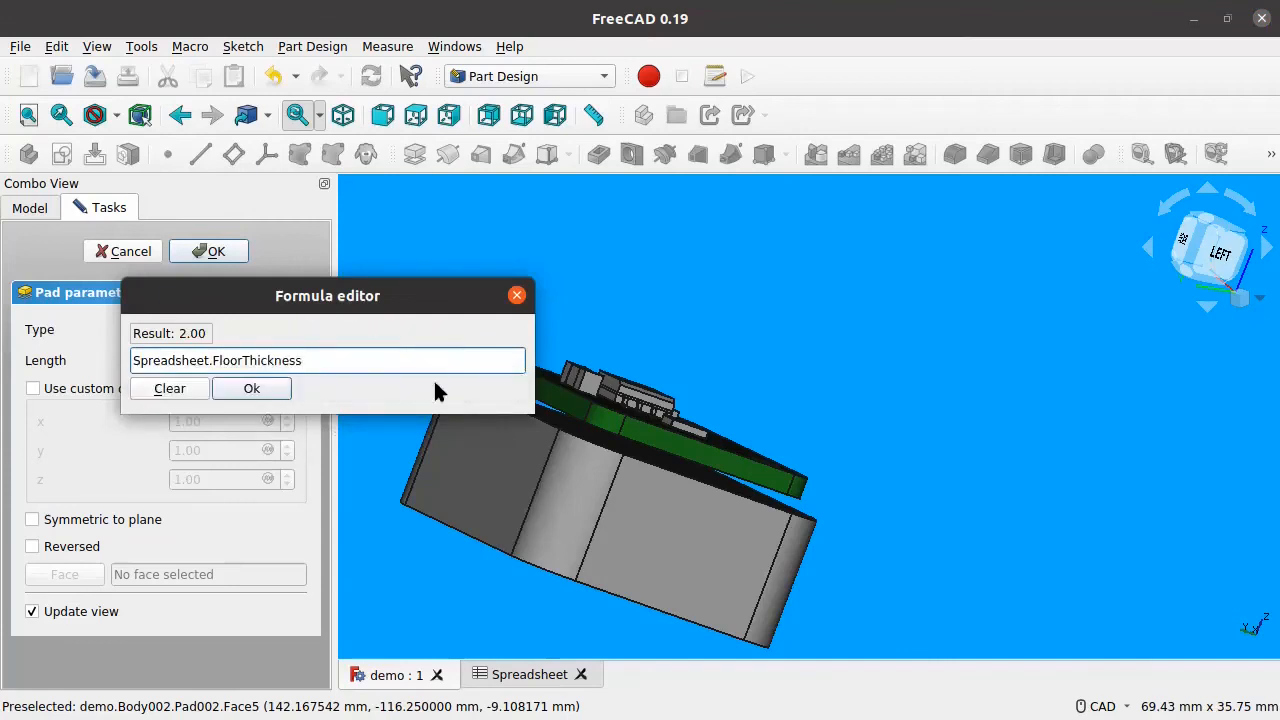
left_click(255, 390)
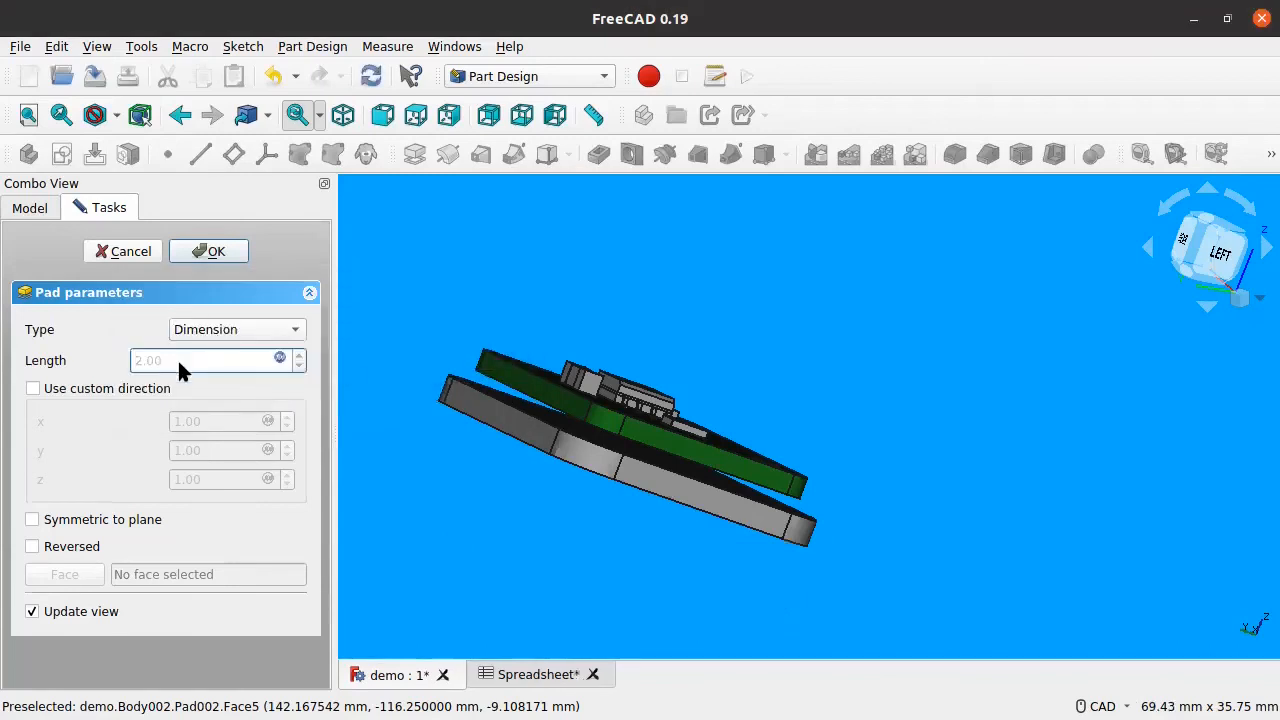
left_click(226, 251)
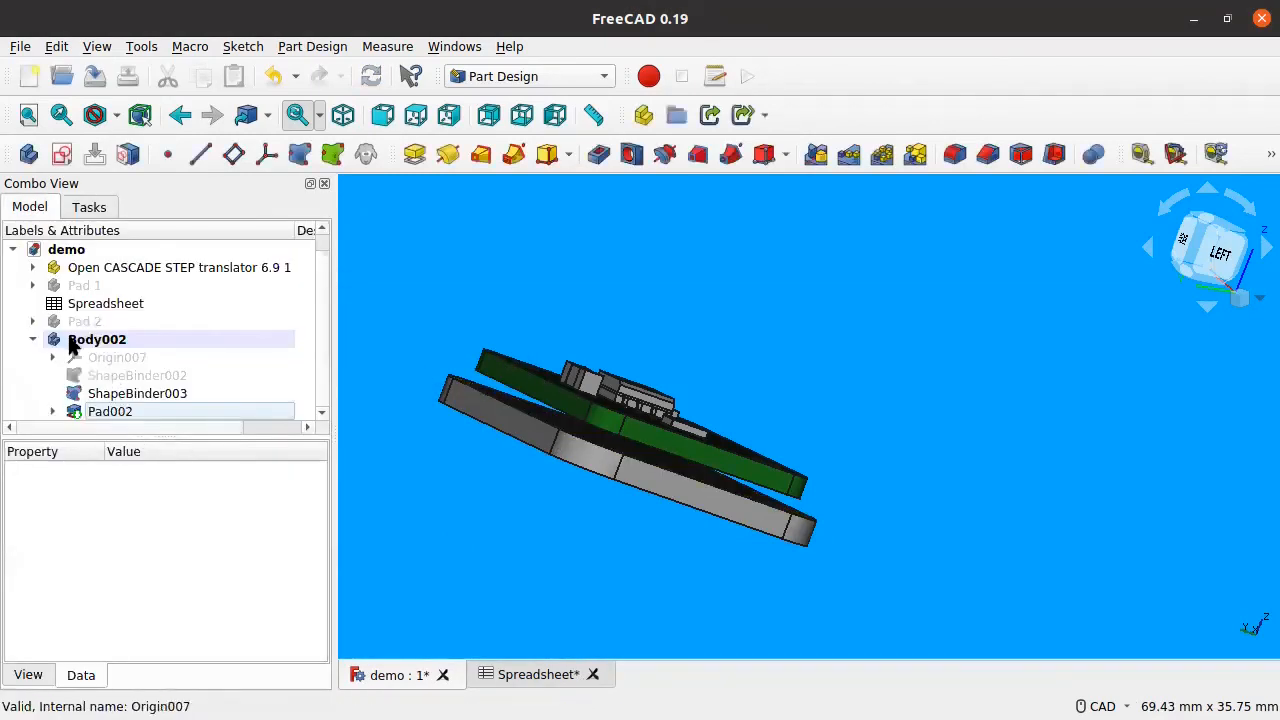
Step: Inspect Body002's pads and ShapeBinder003 while orbiting the model to its underside
left_click(33, 340)
left_click(62, 336)
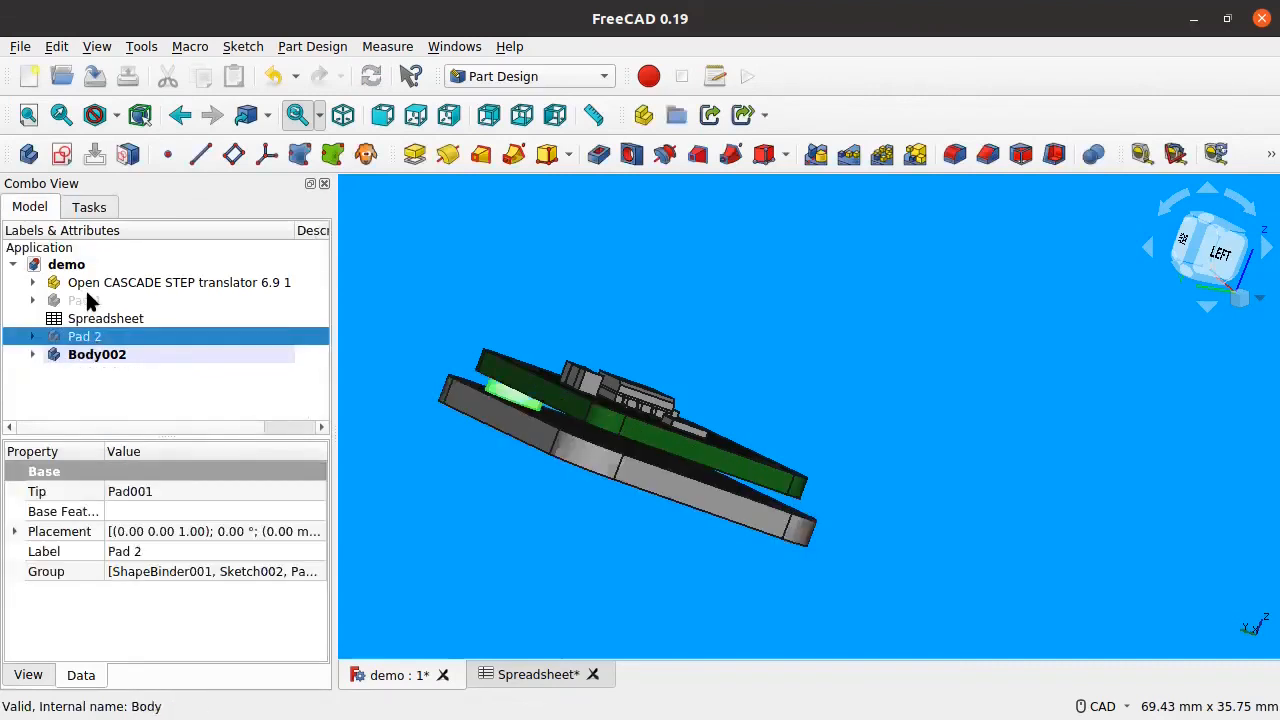
left_click(88, 300)
middle_click_drag(1046, 463, 894, 497)
middle_click_drag(1005, 385, 886, 371)
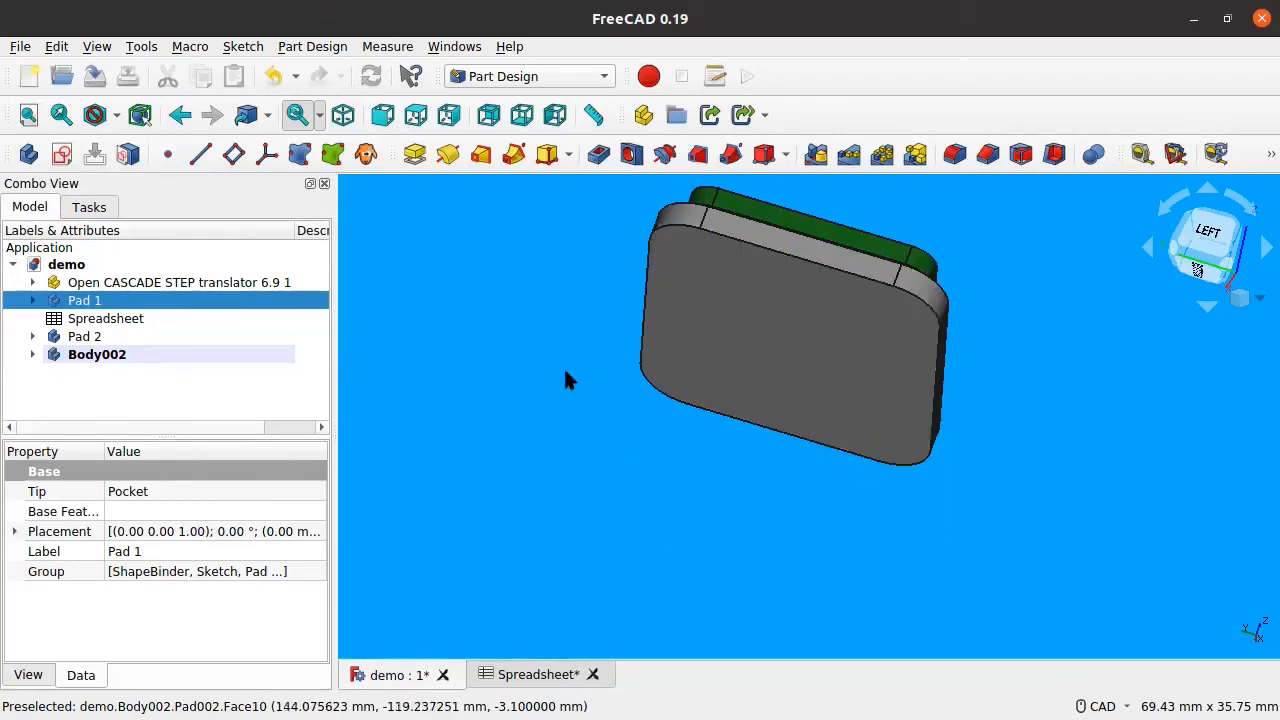
left_click(33, 354)
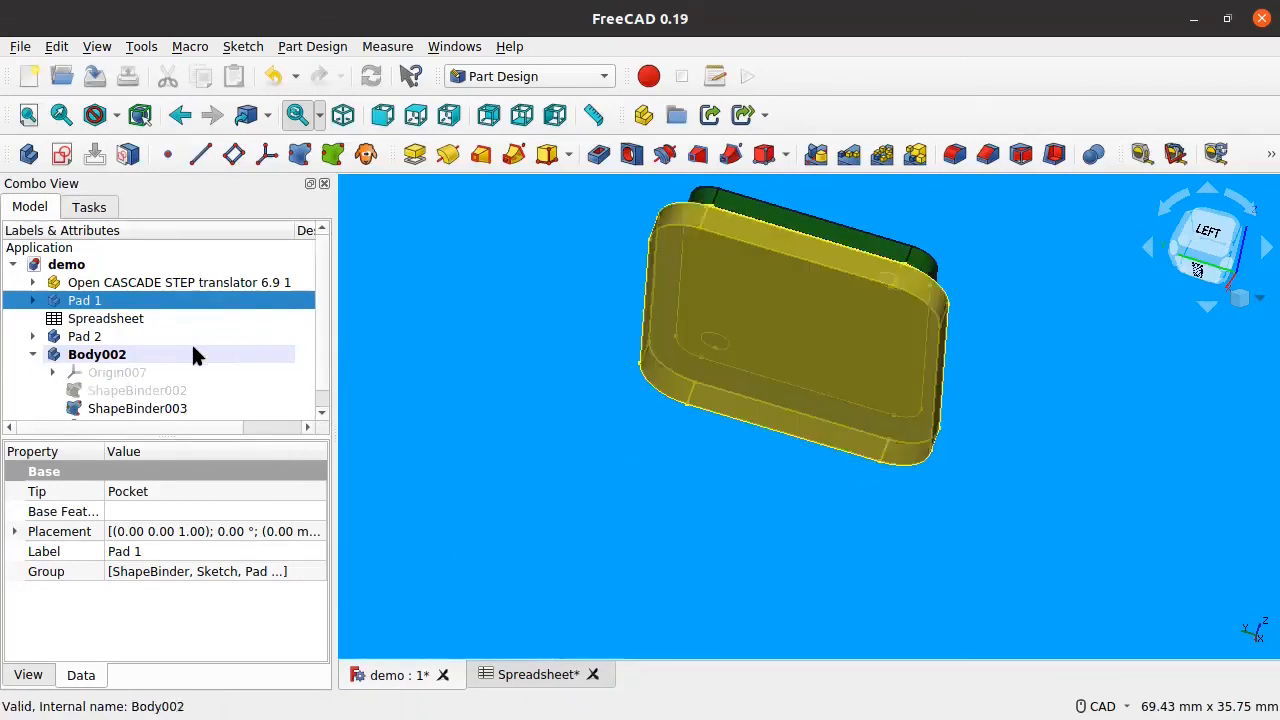
left_click(139, 408)
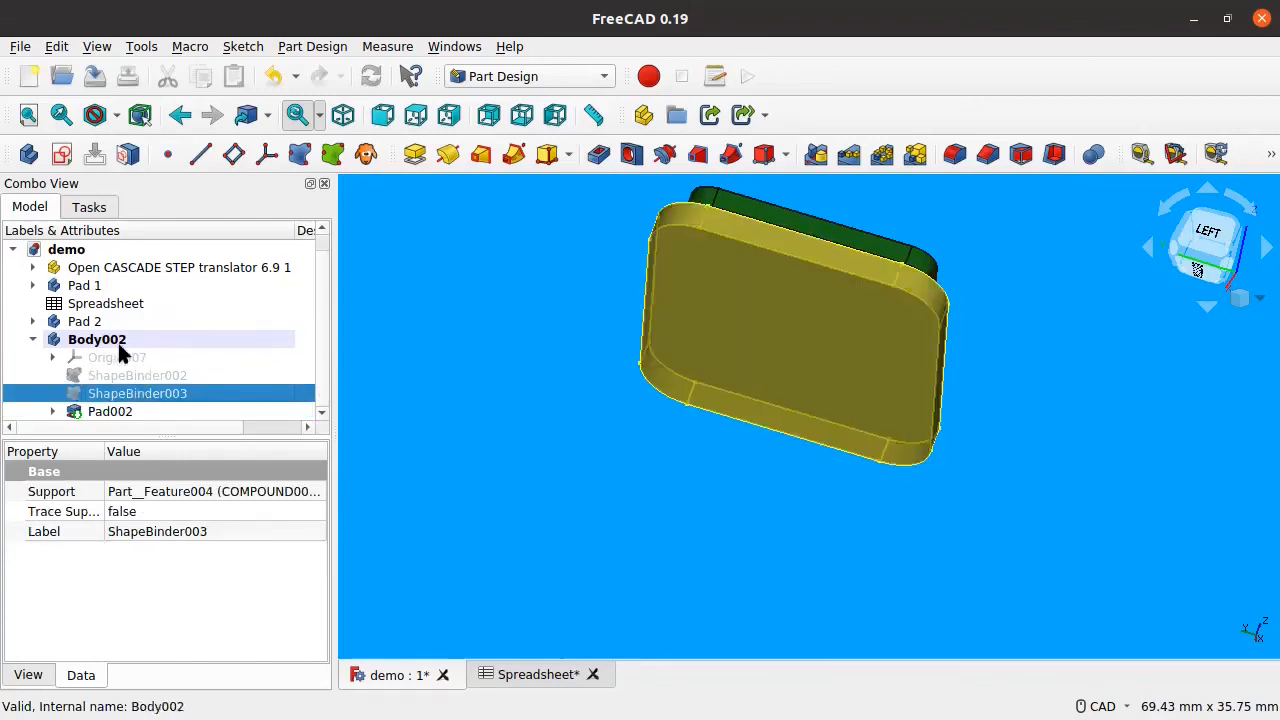
Step: Rename Body002 to 'Floor'
left_click(97, 340)
right_click(124, 342)
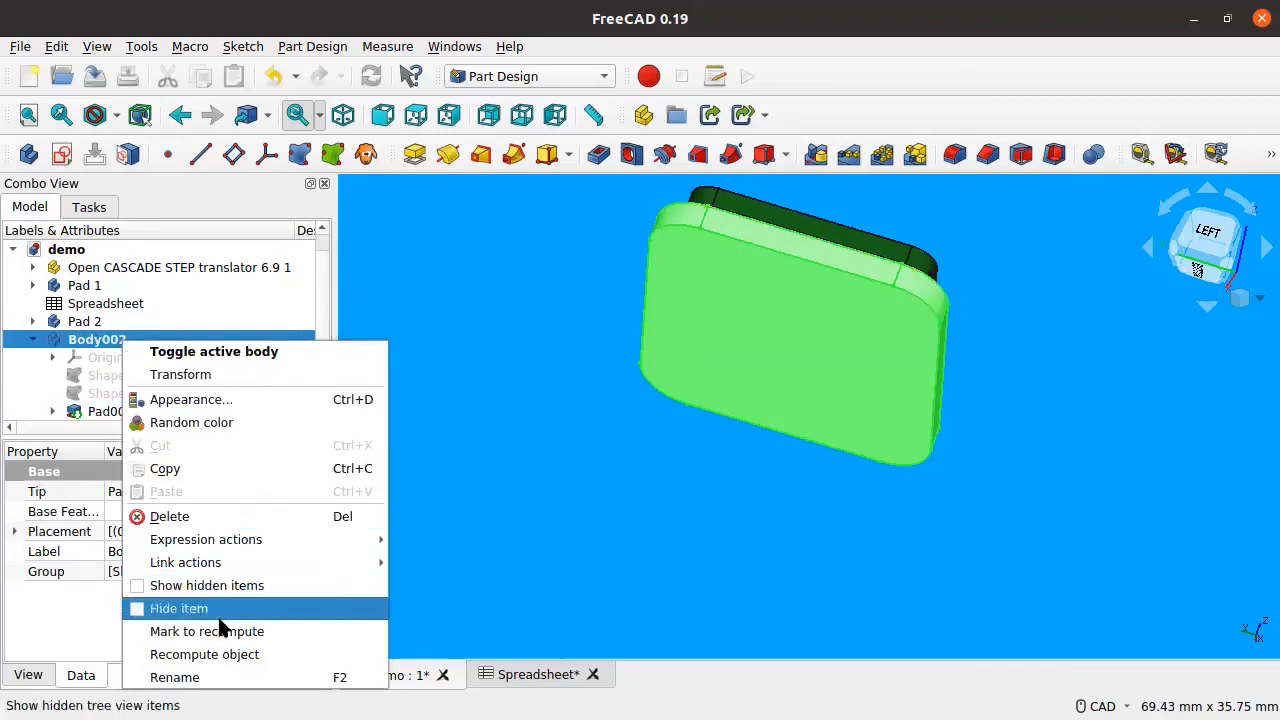
left_click(224, 678)
type("Floor")
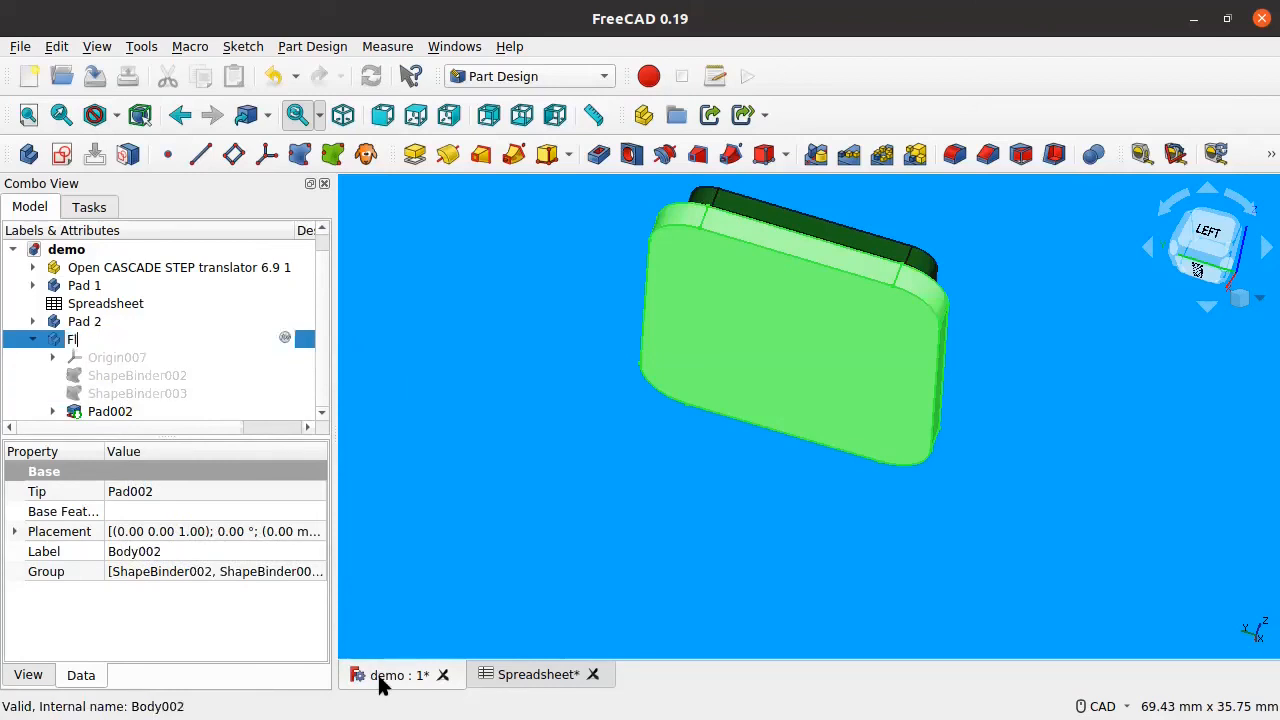
key("Return")
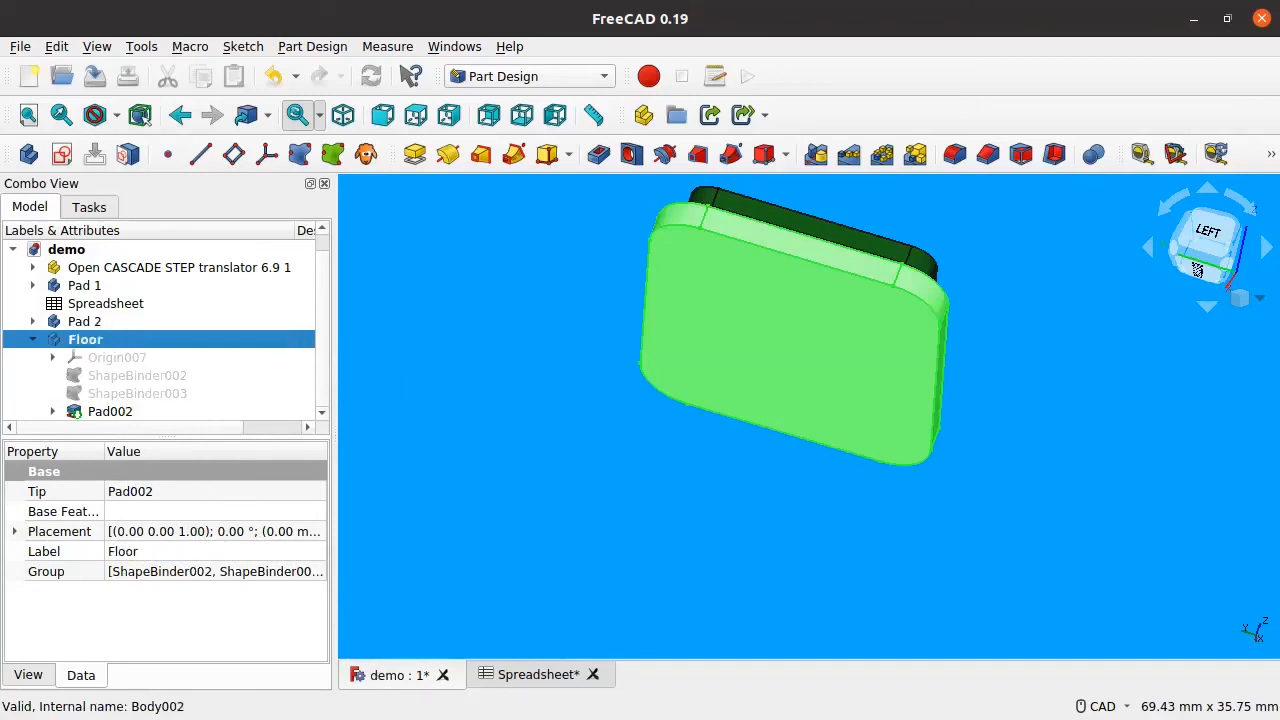
Step: Hide the Pad002 floor plate and pick a mounting hole's inner edge from below
left_click(106, 410)
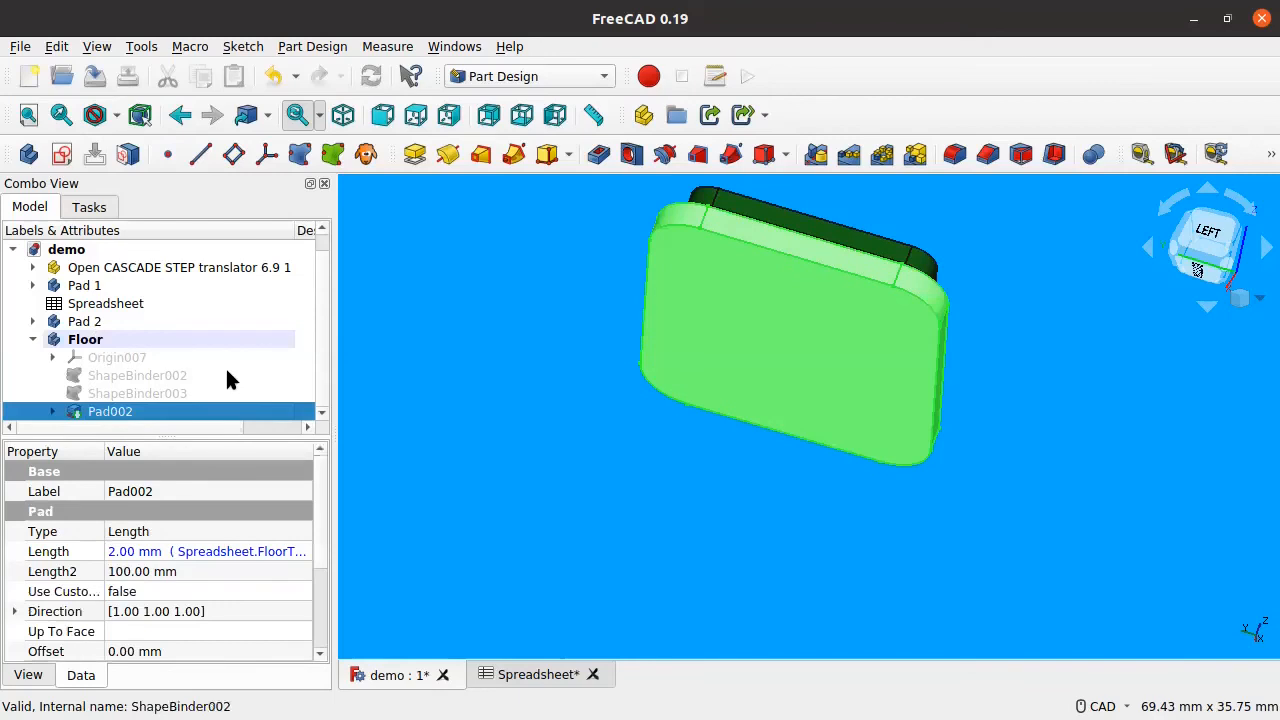
key("space")
scroll(935, 287, "up", 5)
middle_click_drag(866, 306, 863, 306)
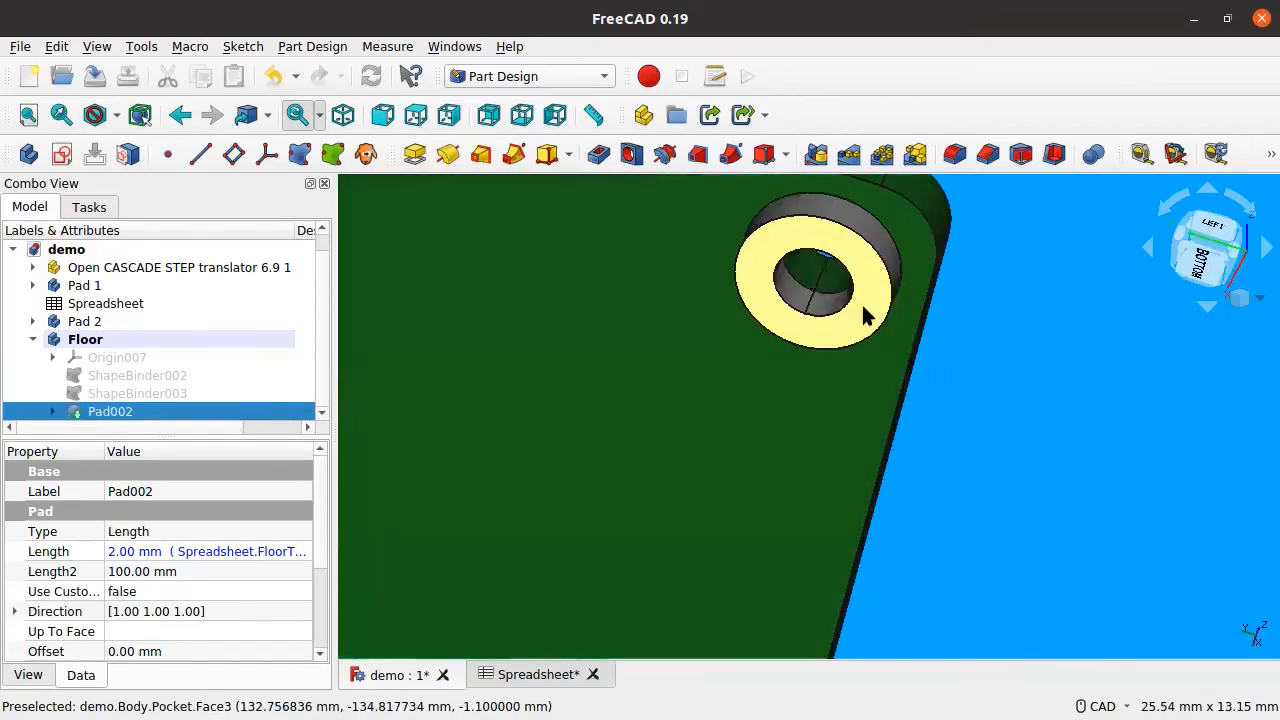
scroll(1054, 314, "down", 5)
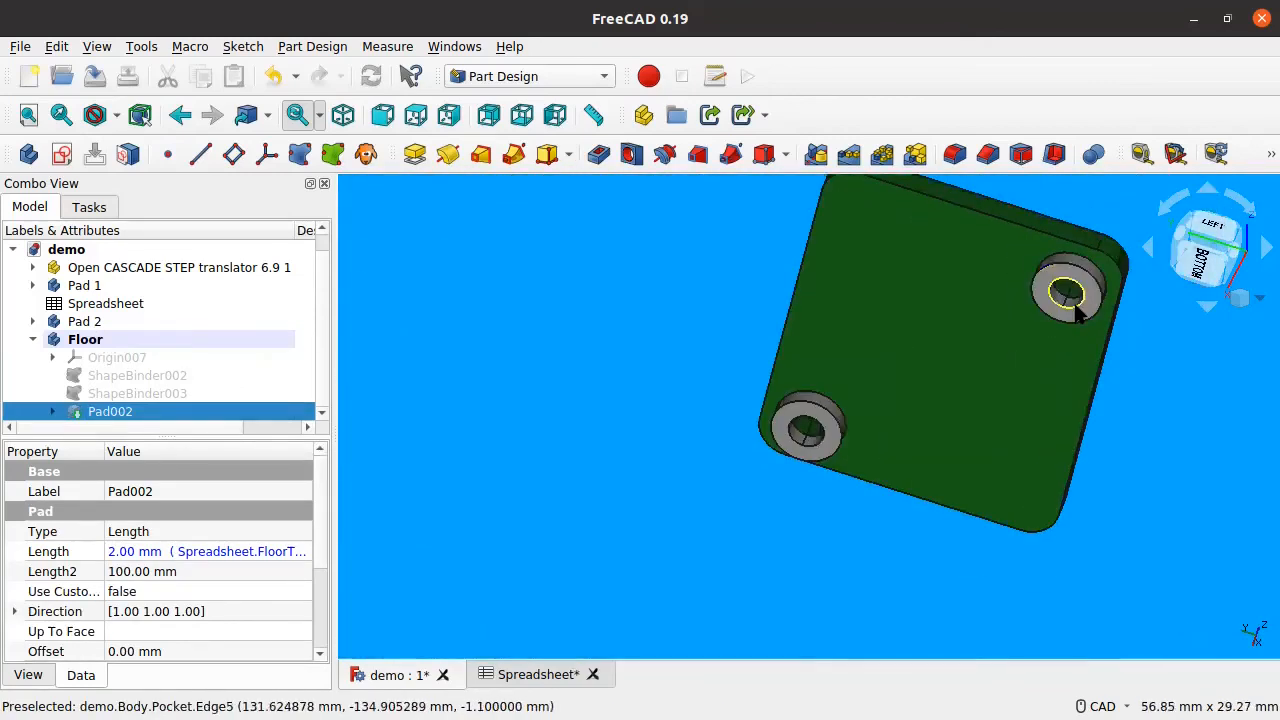
left_click(1075, 308)
middle_click_drag(631, 326, 351, 374)
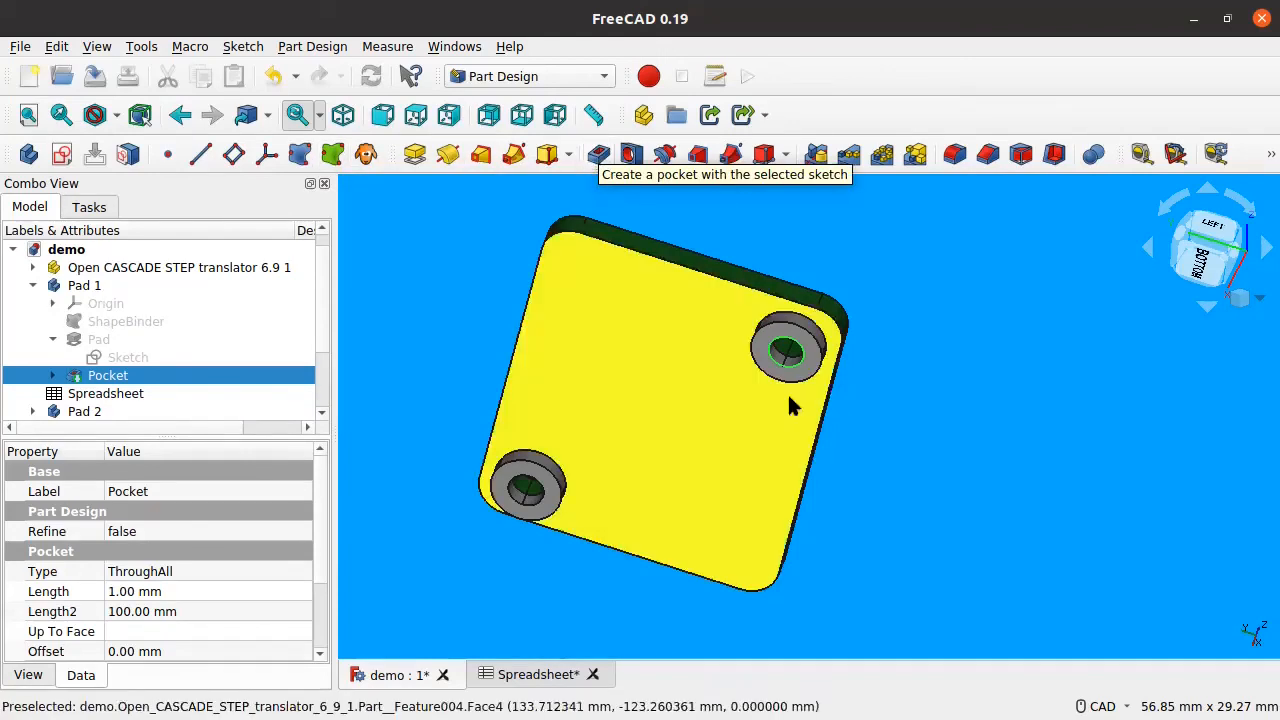
Step: Bind the mounting hole's inner edge into the Floor body as a sub-object shape binder
left_click(832, 370)
left_click(798, 366)
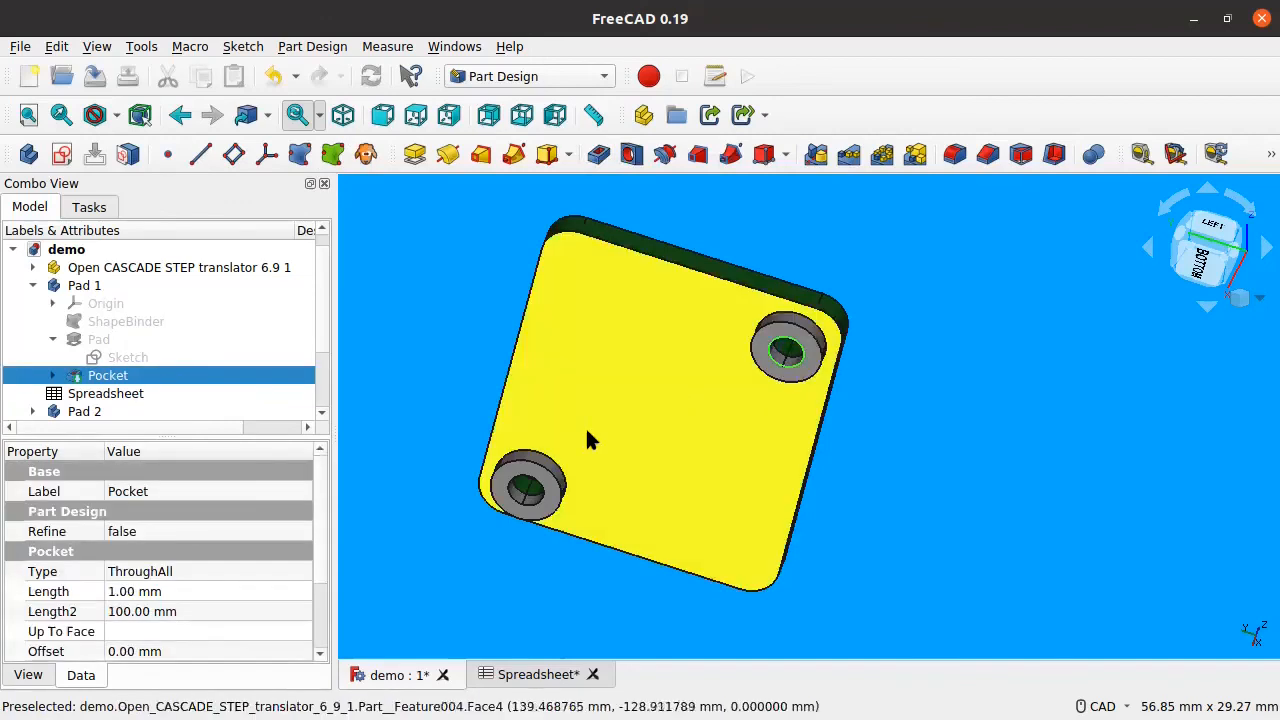
left_click(333, 152)
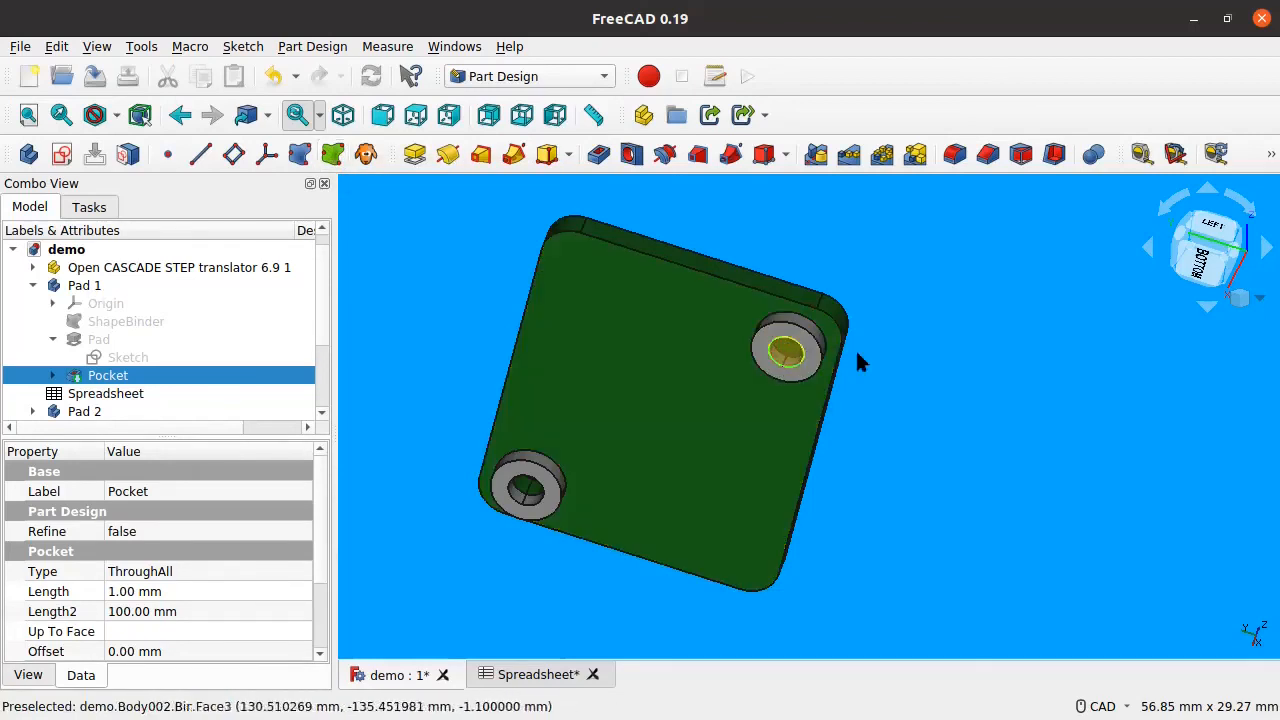
scroll(142, 352, "down", 2)
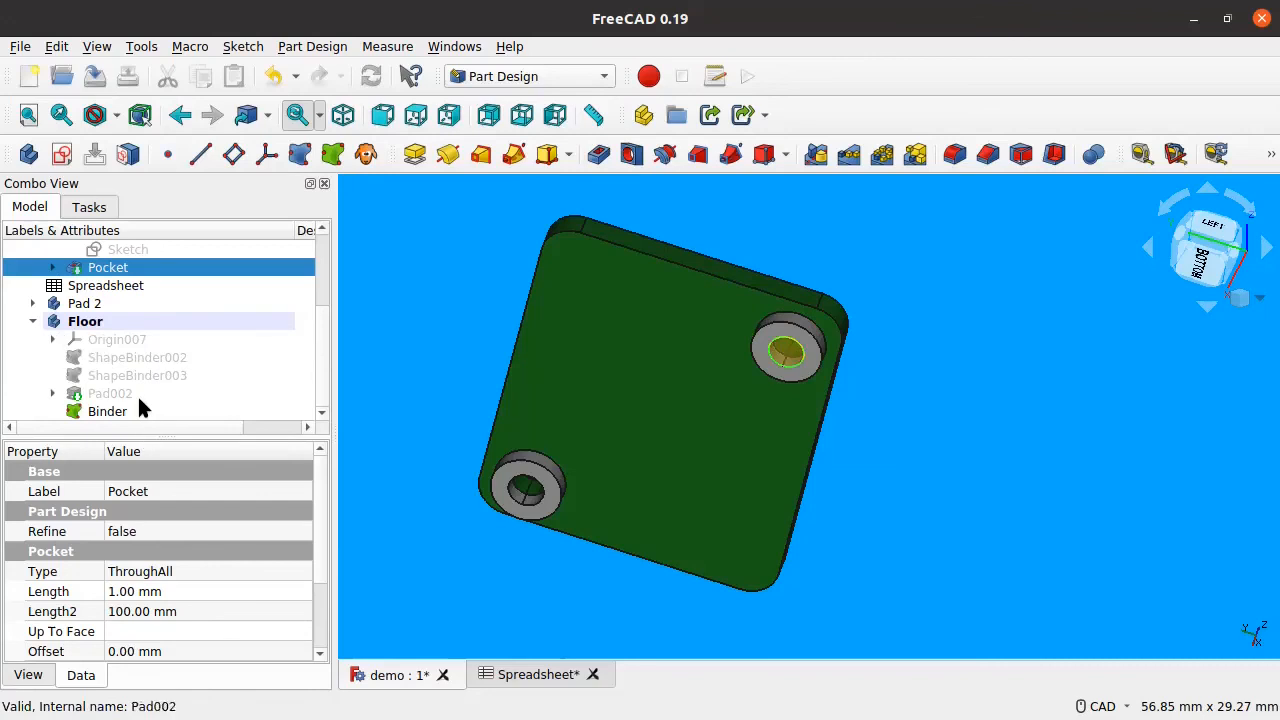
Step: Show Pad002 again beneath the board, view it from the side, and select the Binder
left_click(118, 394)
left_click(125, 408)
left_click(130, 395)
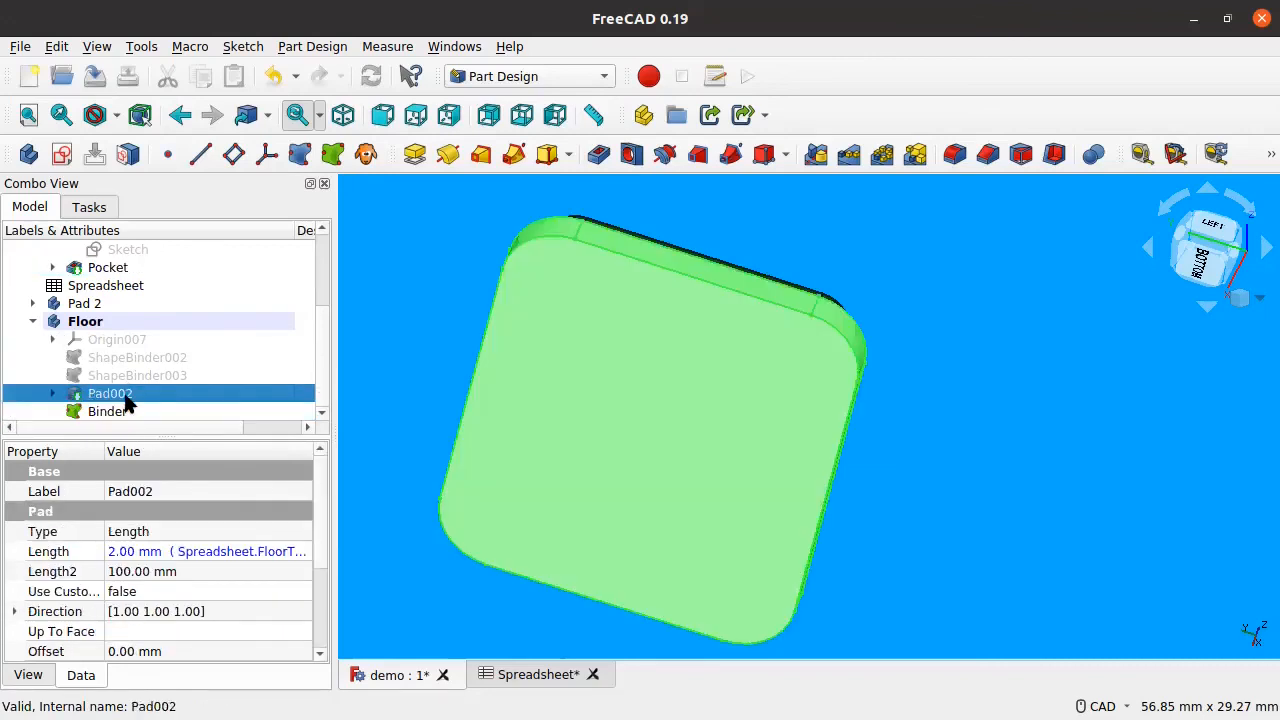
left_click(140, 410)
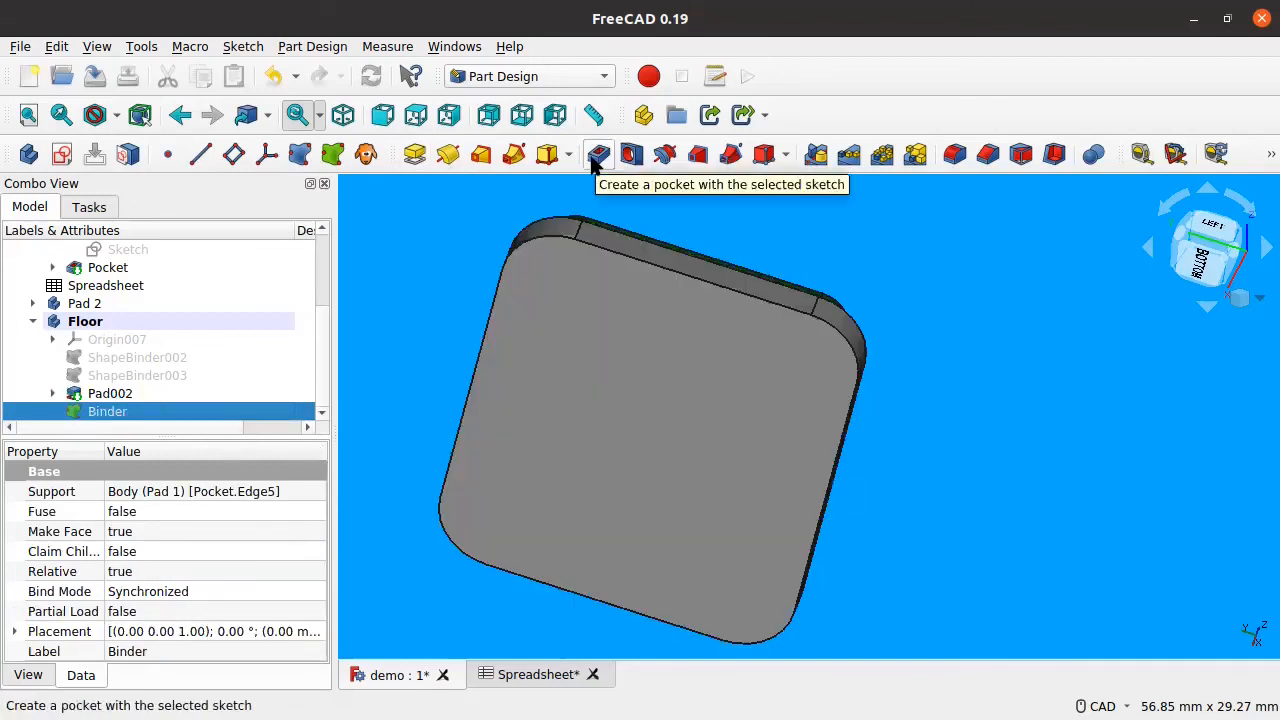
left_click(128, 397)
key("space")
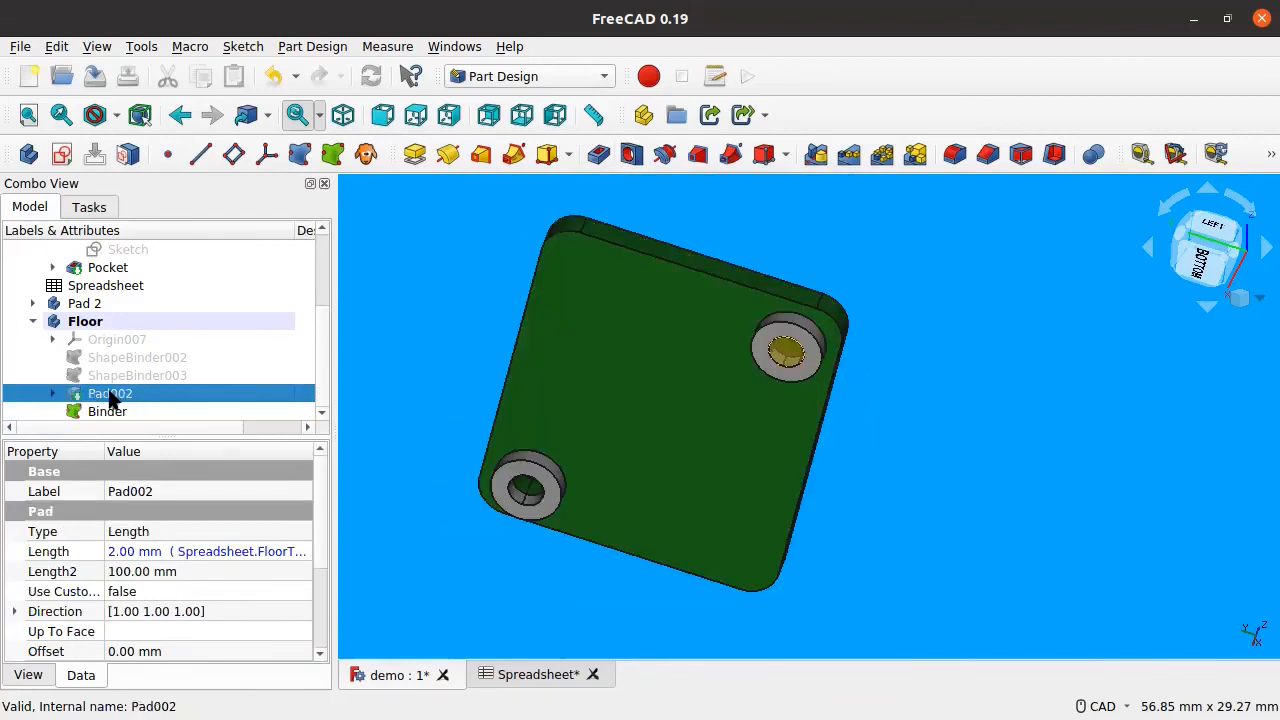
key("space")
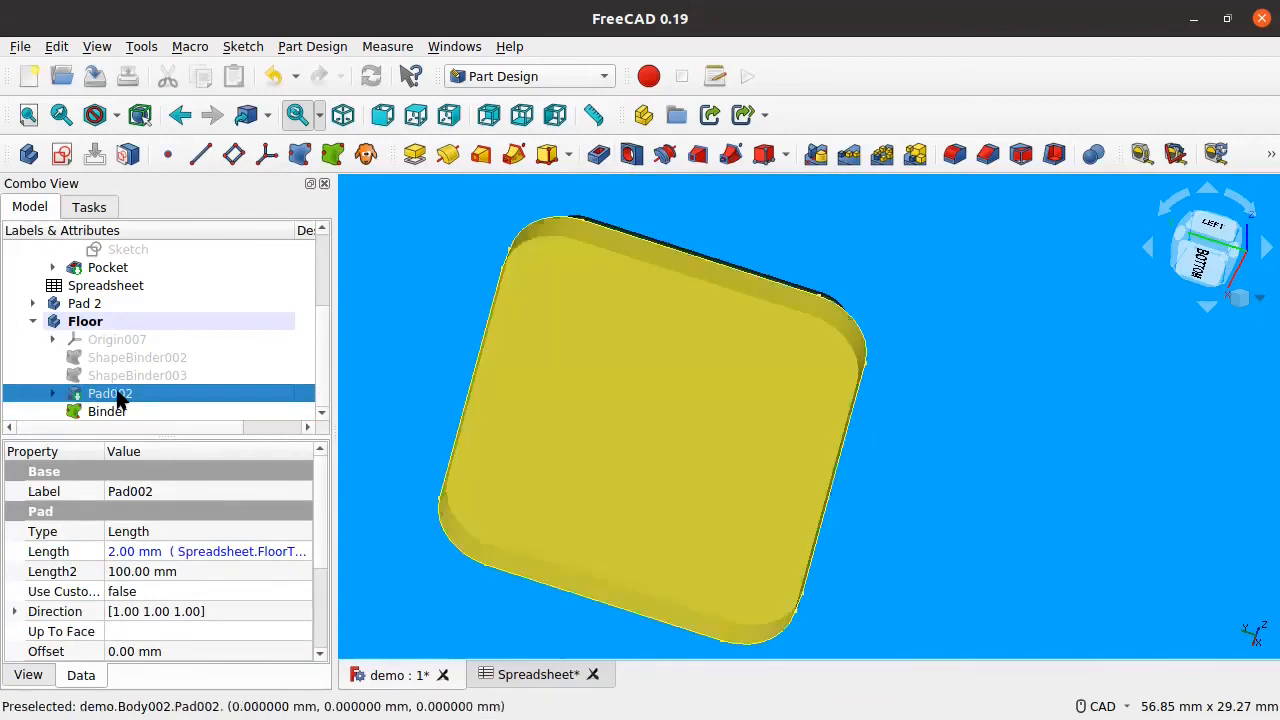
middle_click_drag(794, 286, 758, 388)
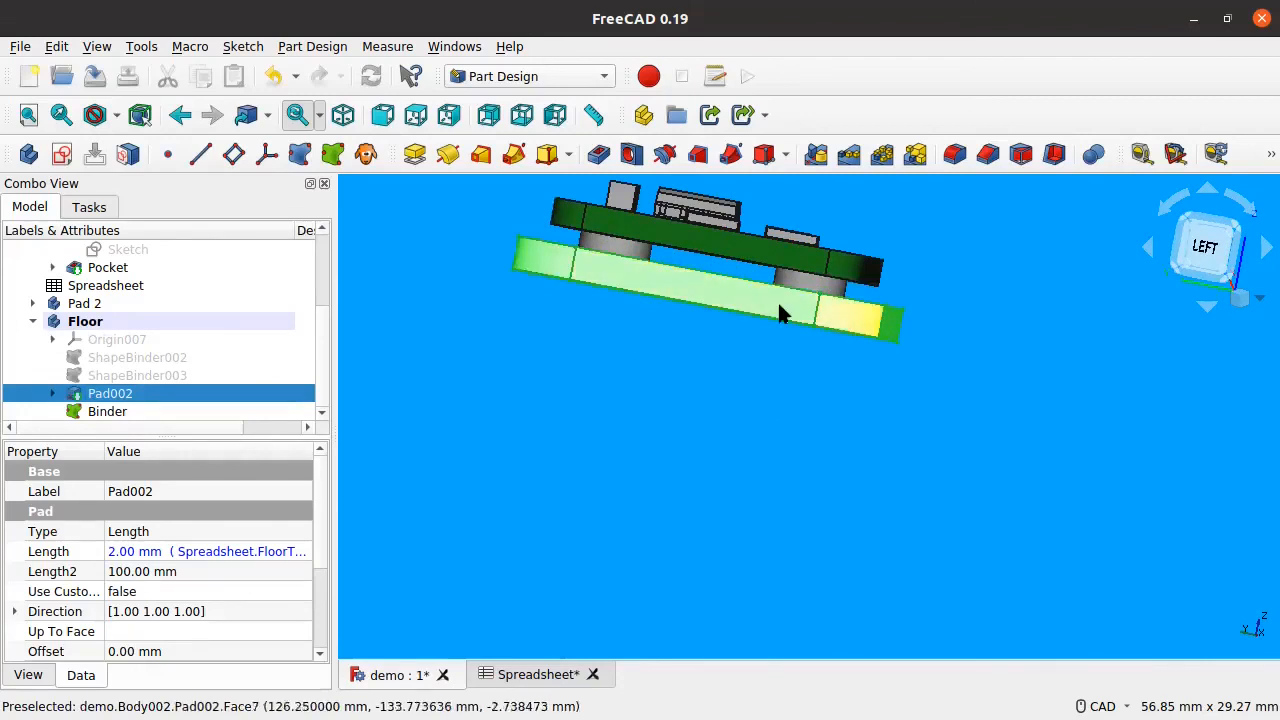
left_click(243, 414)
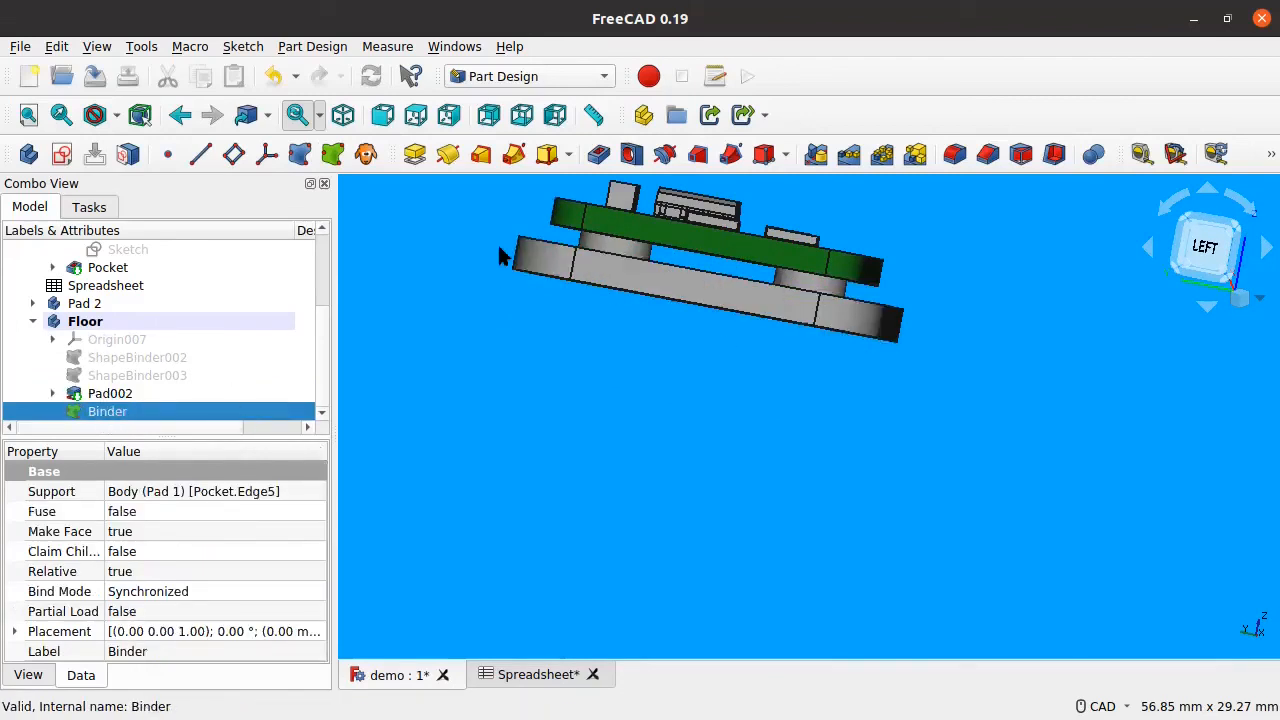
Step: Pocket the first mounting hole through all from the Binder
left_click(597, 155)
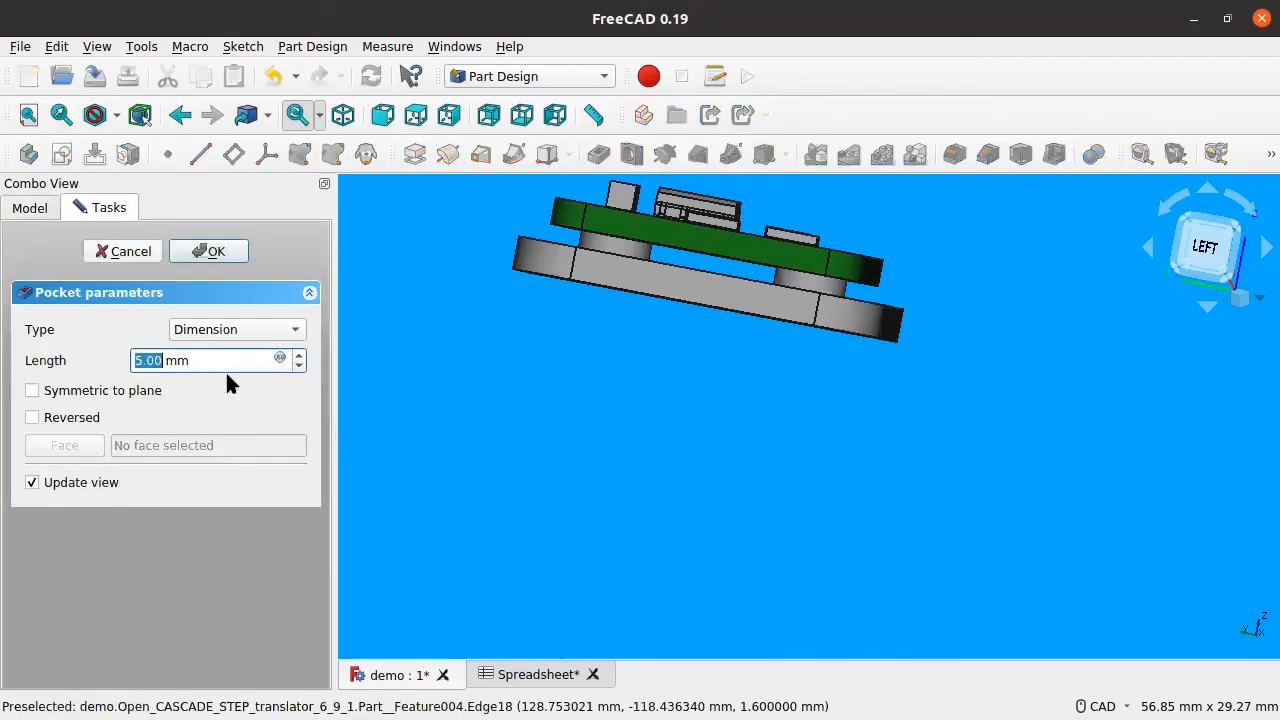
middle_click_drag(843, 397, 829, 366)
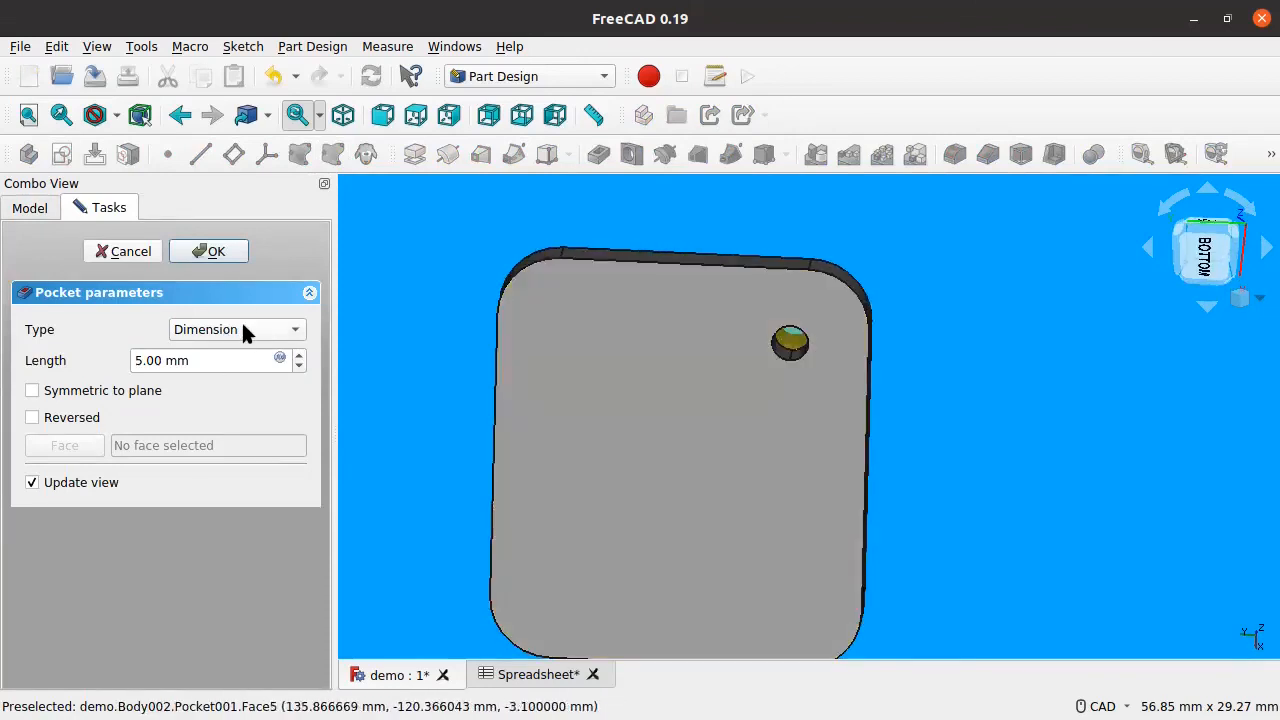
left_click(243, 330)
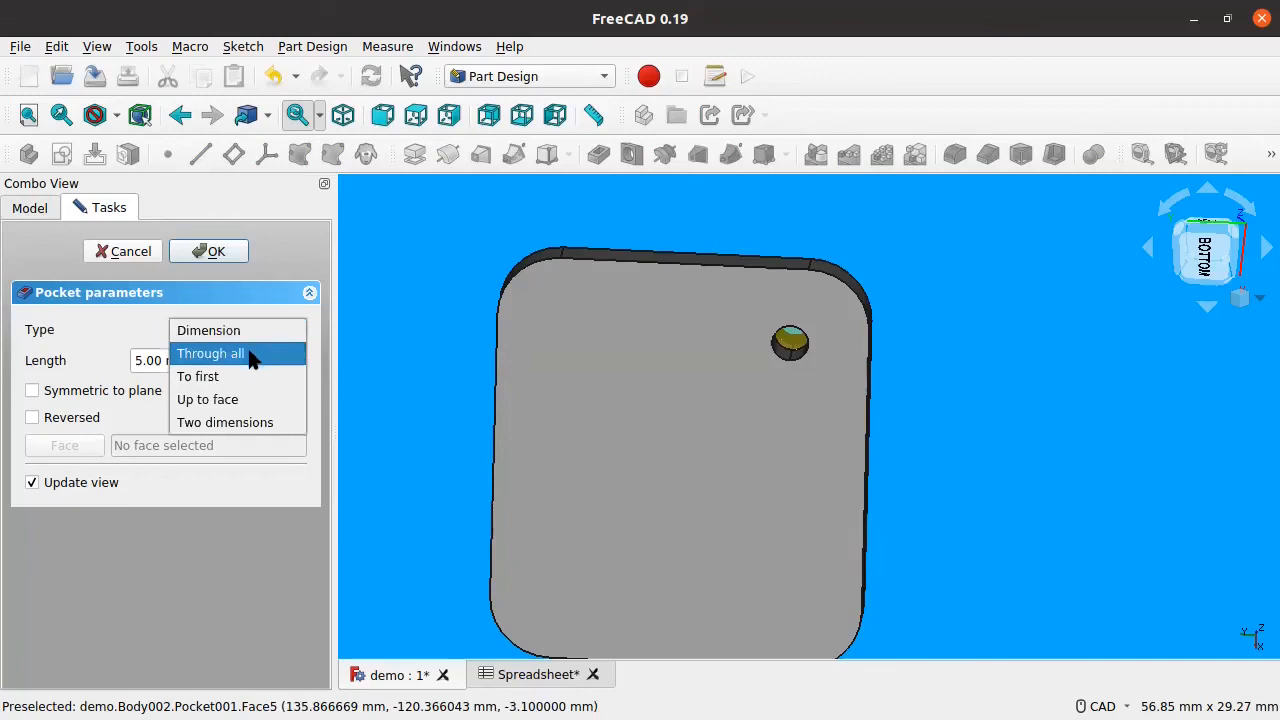
left_click(249, 353)
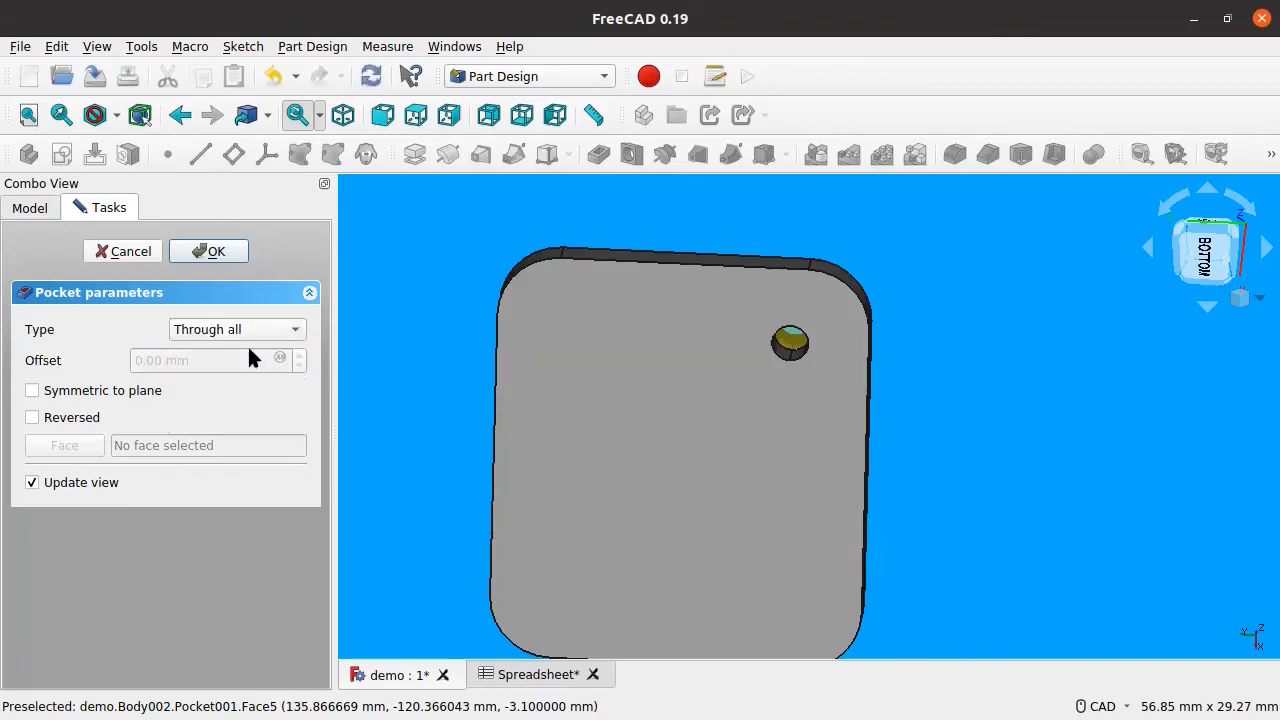
left_click(224, 261)
middle_click_drag(832, 400, 838, 440)
scroll(125, 380, "down", 1)
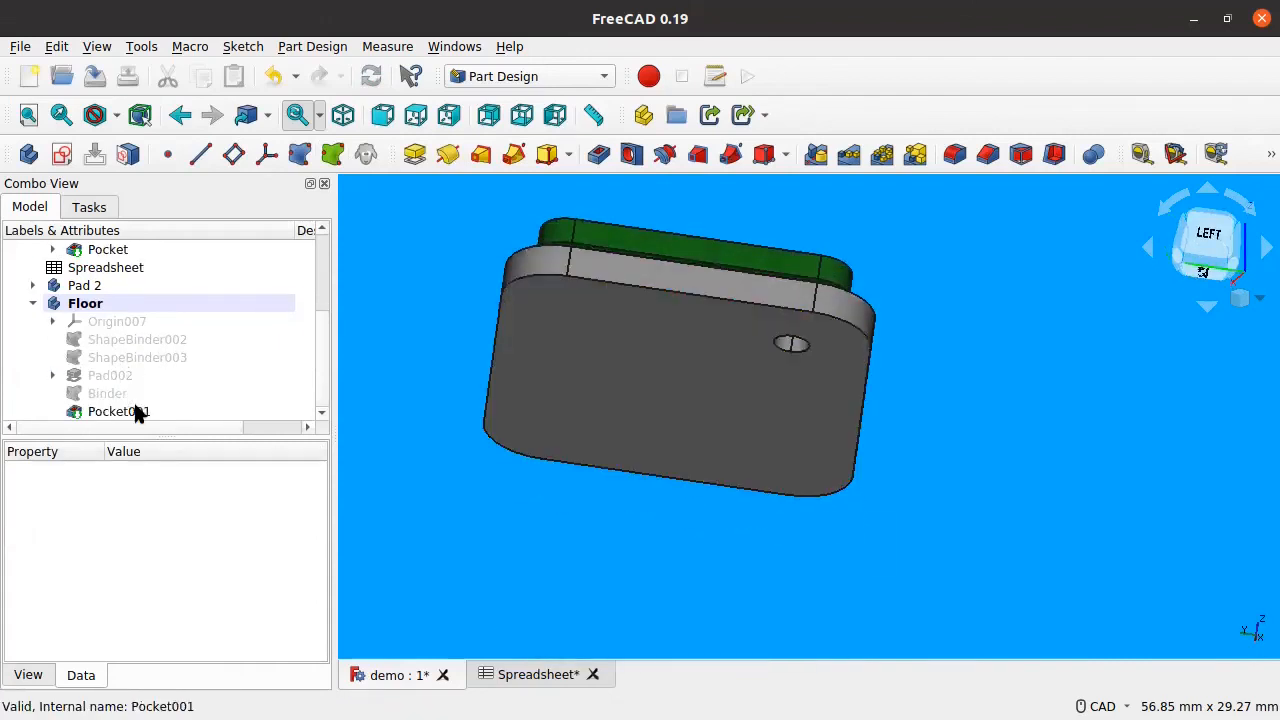
left_click(132, 411)
Step: Bind the second washer's hole edge into Floor as Binder001 and show Pocket001
middle_click_drag(681, 368, 603, 397)
scroll(620, 396, "up", 6)
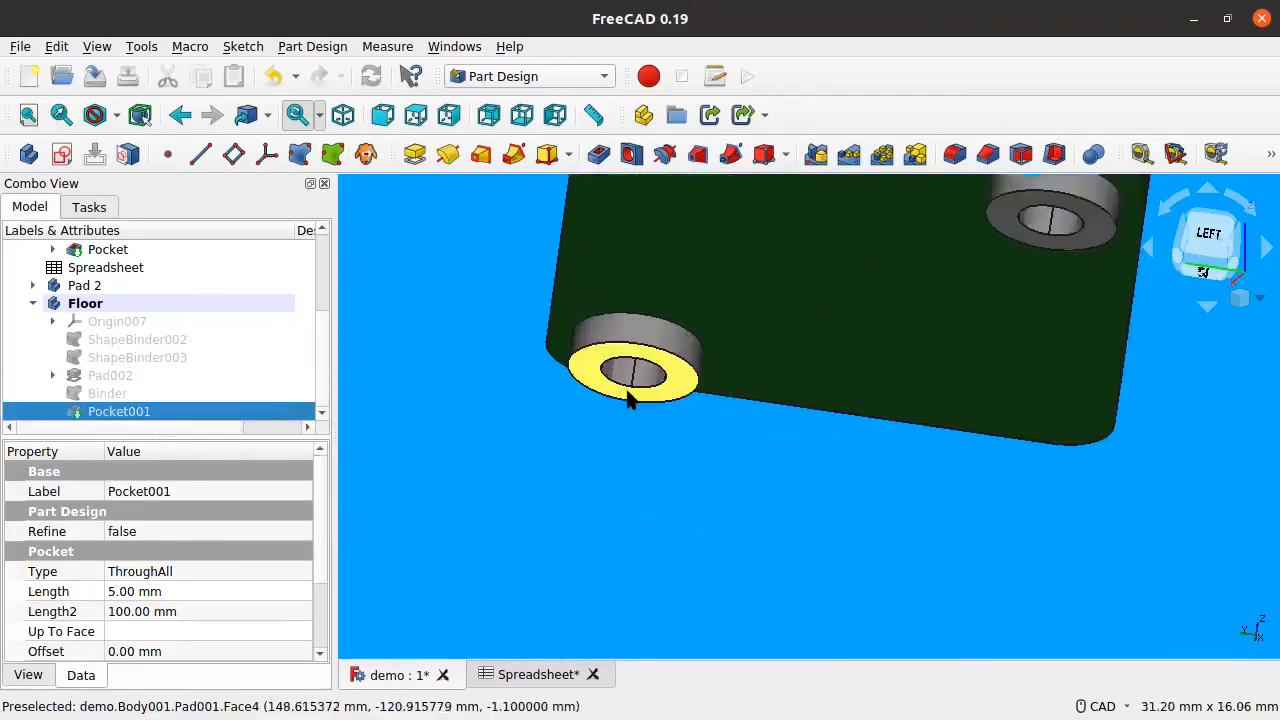
left_click(673, 374)
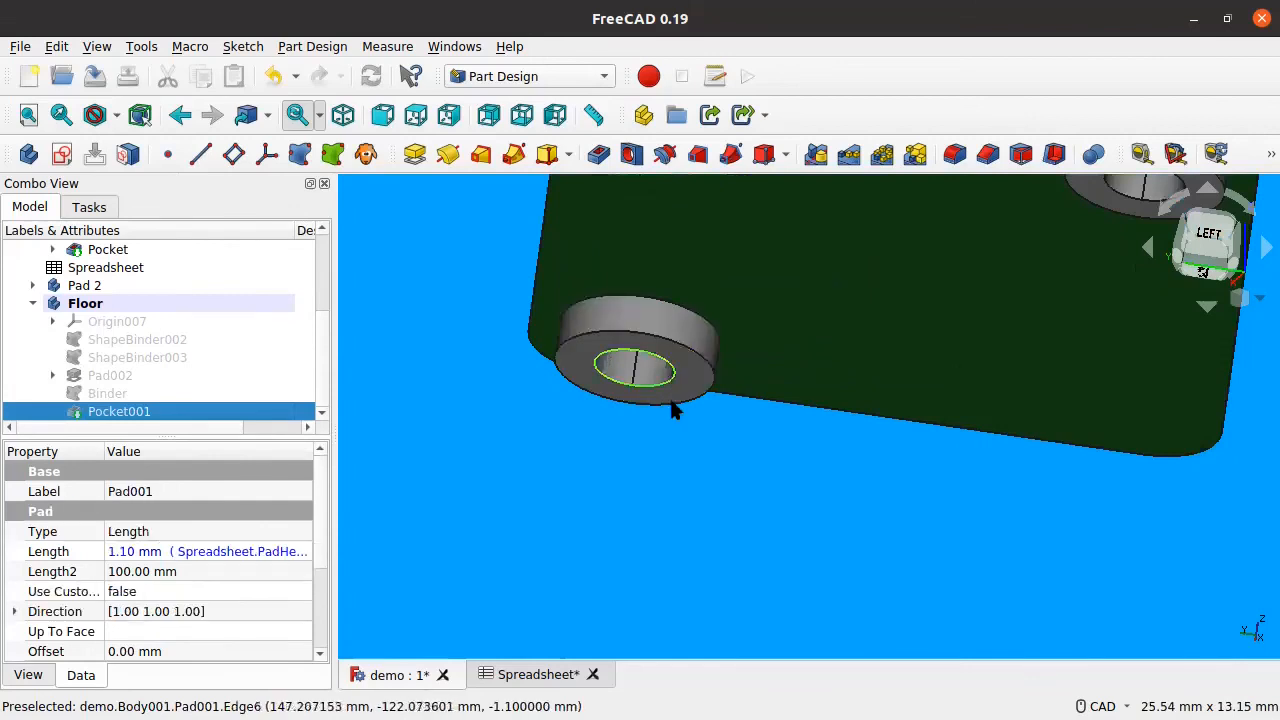
left_click(334, 156)
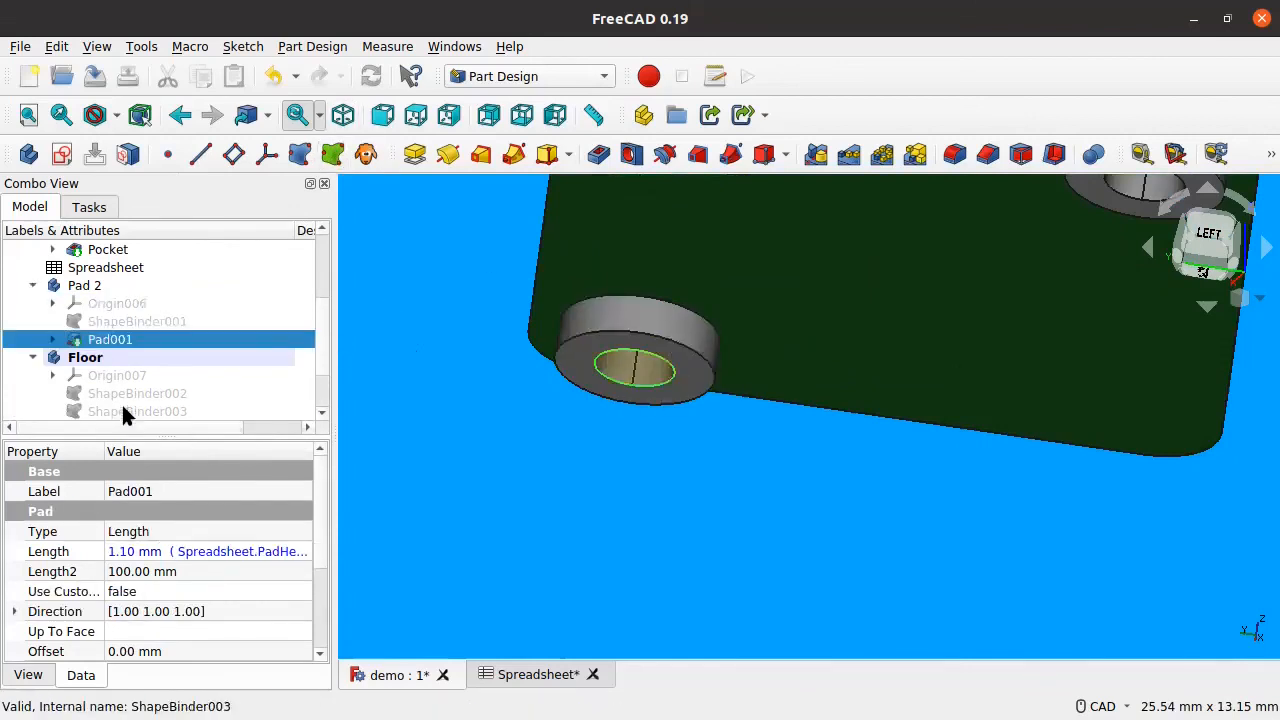
left_click(118, 392)
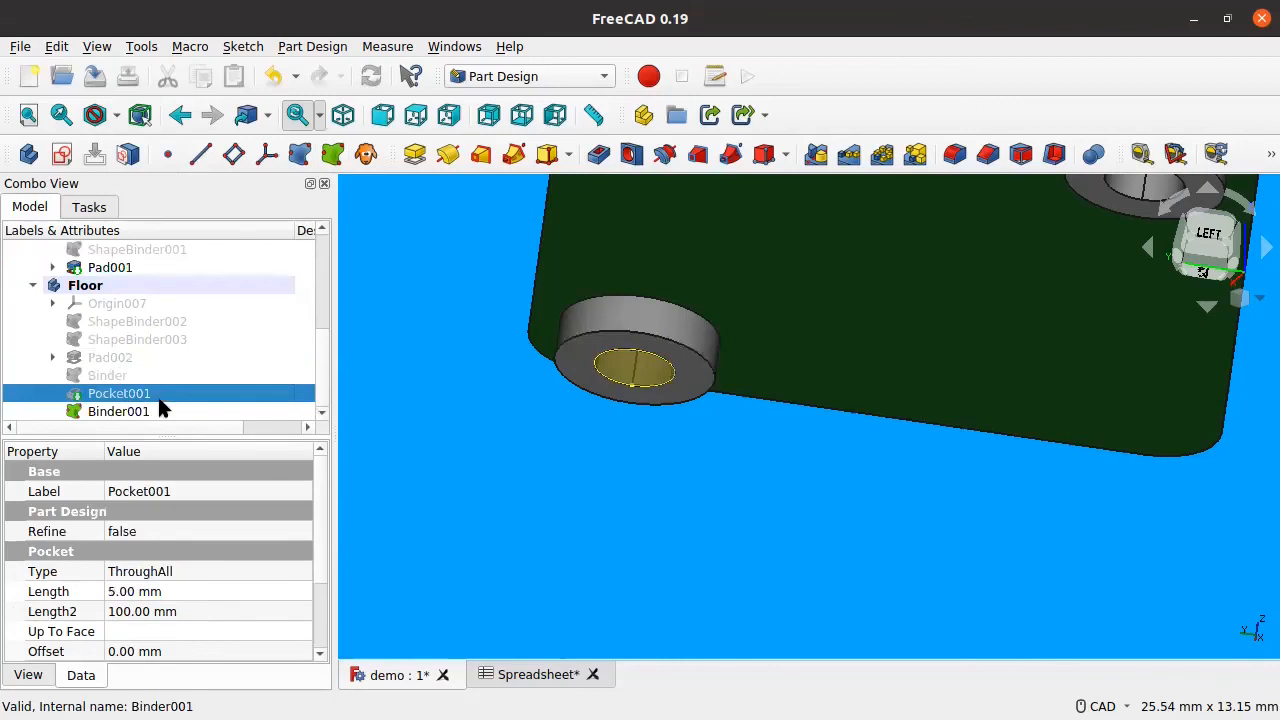
key("space")
left_click(130, 412)
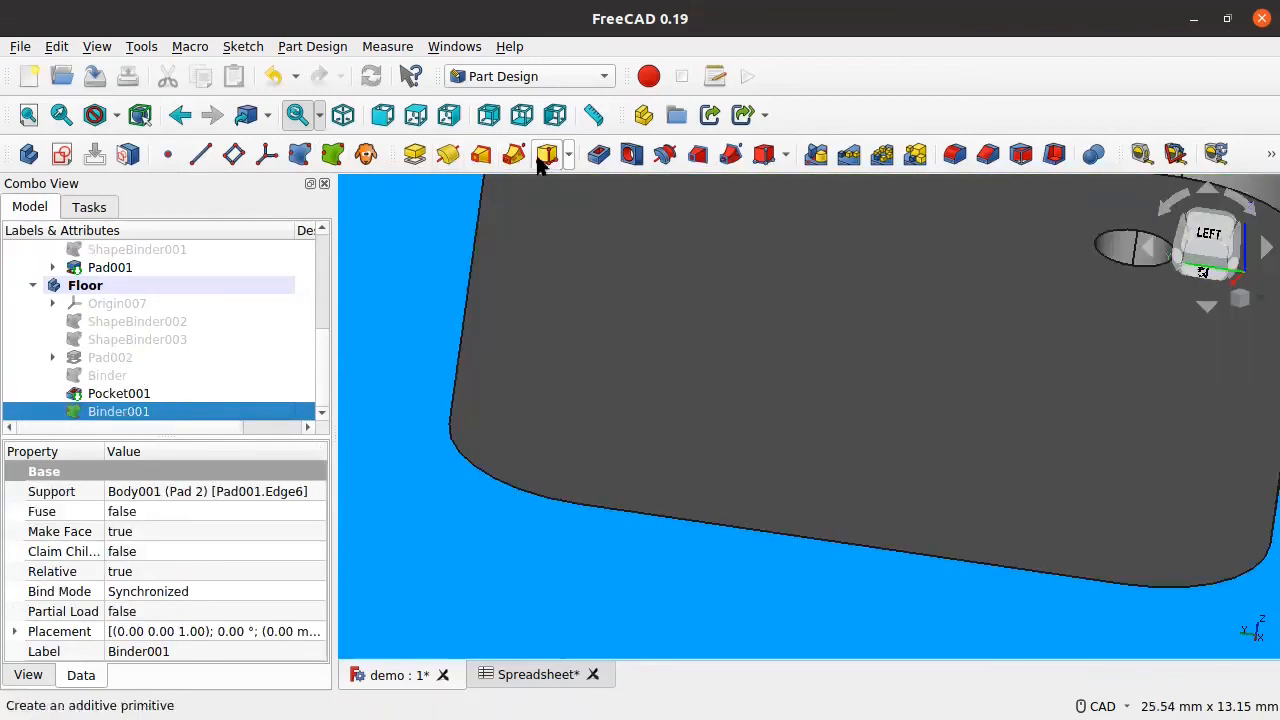
Step: Cut a second through-all pocket from Binder001 and save demo.FCStd
left_click(597, 155)
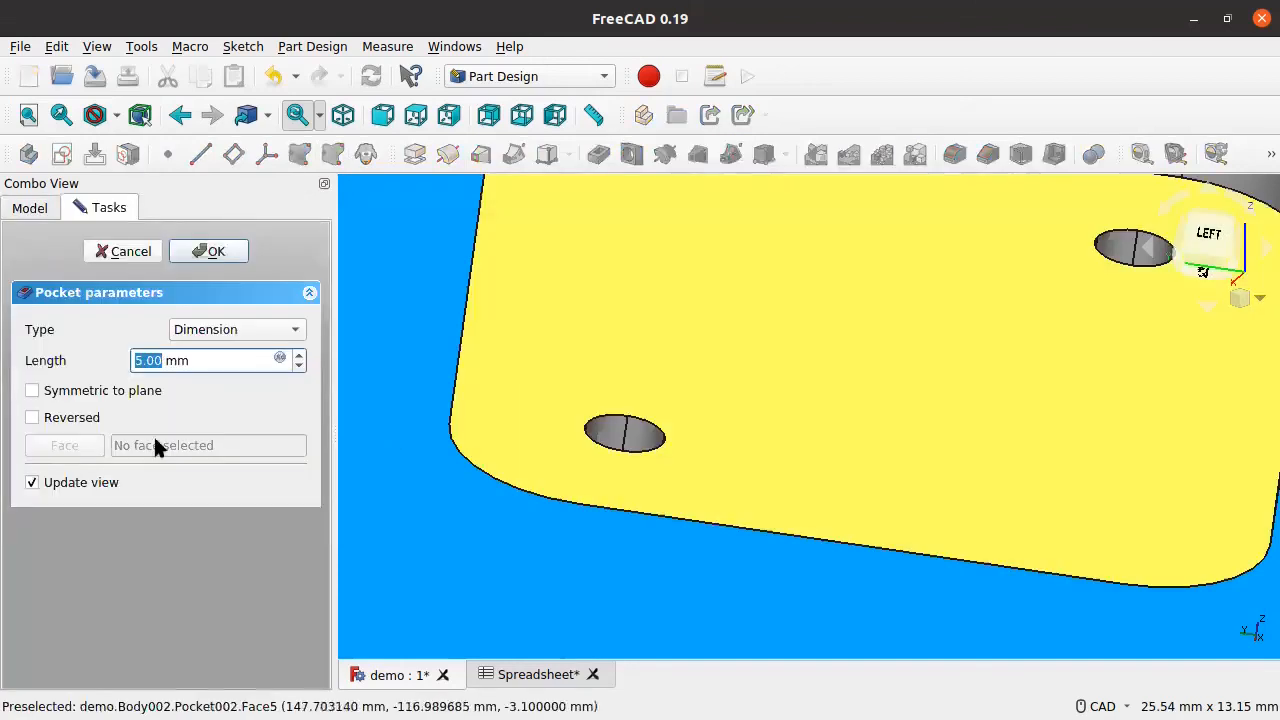
left_click(275, 329)
left_click(254, 358)
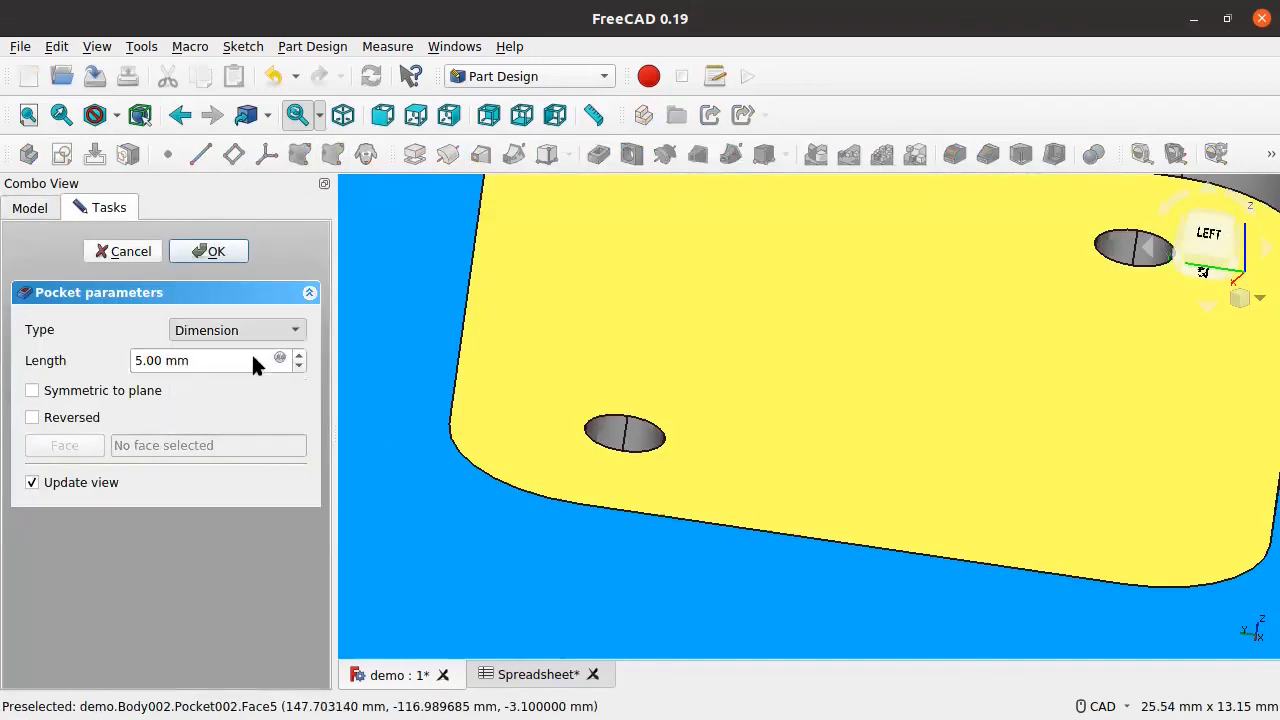
left_click(221, 248)
scroll(816, 438, "down", 7)
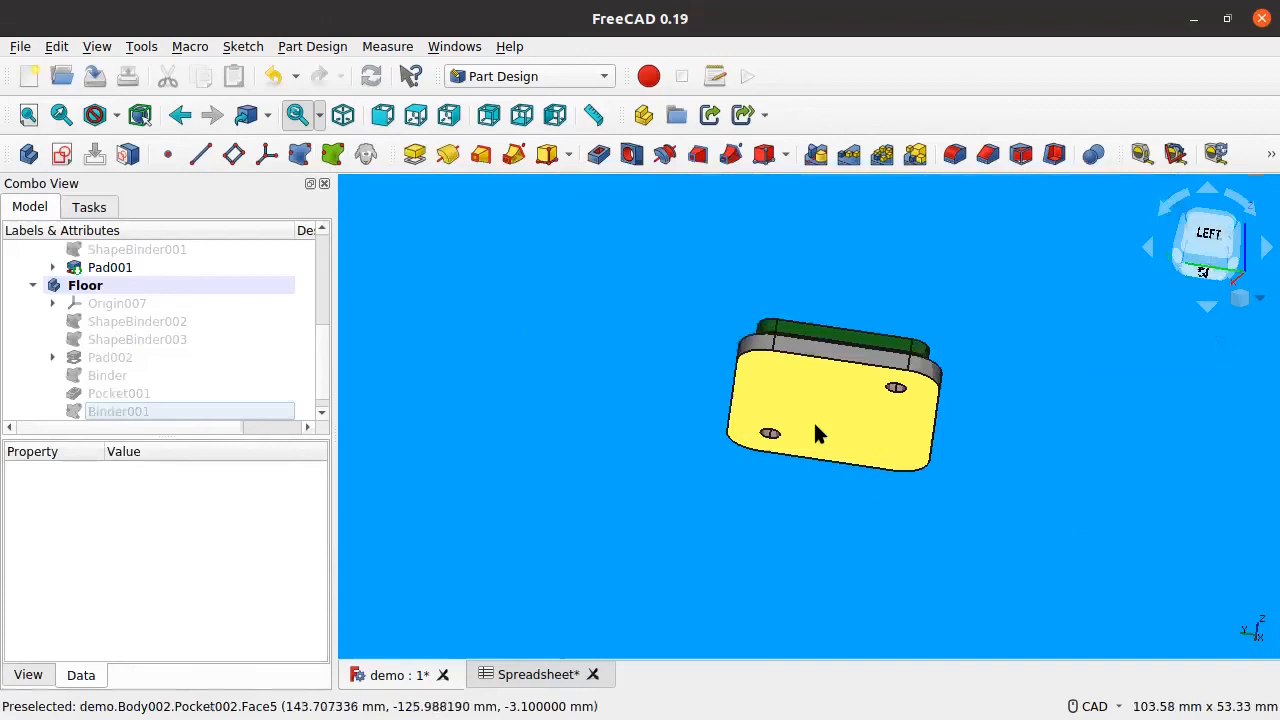
middle_click_drag(814, 424, 857, 493)
middle_click_drag(1069, 349, 991, 366)
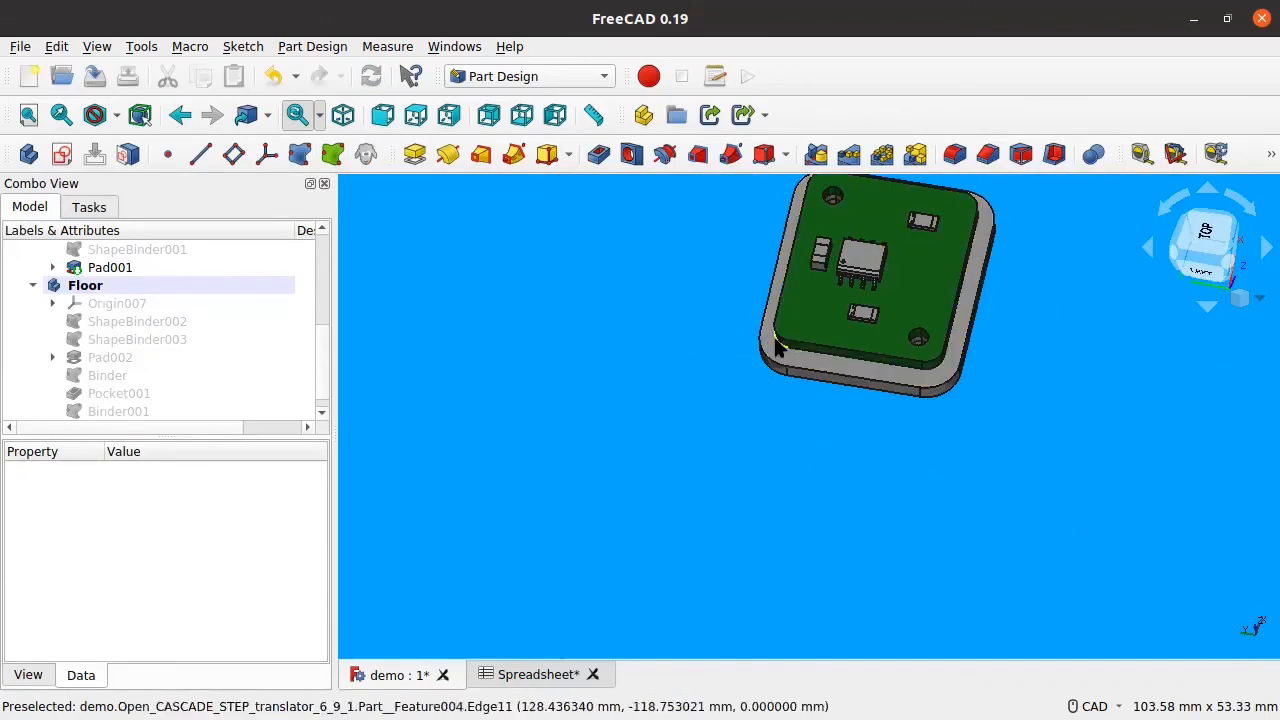
middle_click_drag(994, 417, 963, 427)
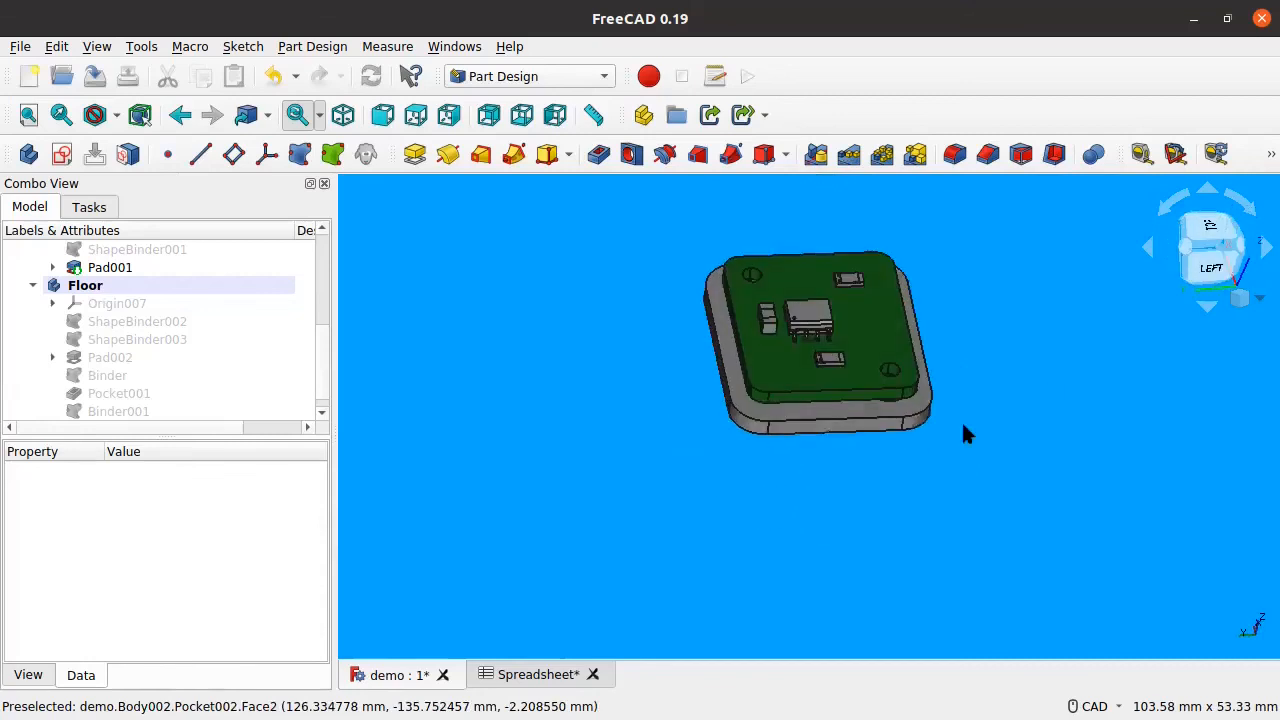
scroll(895, 390, "up", 5)
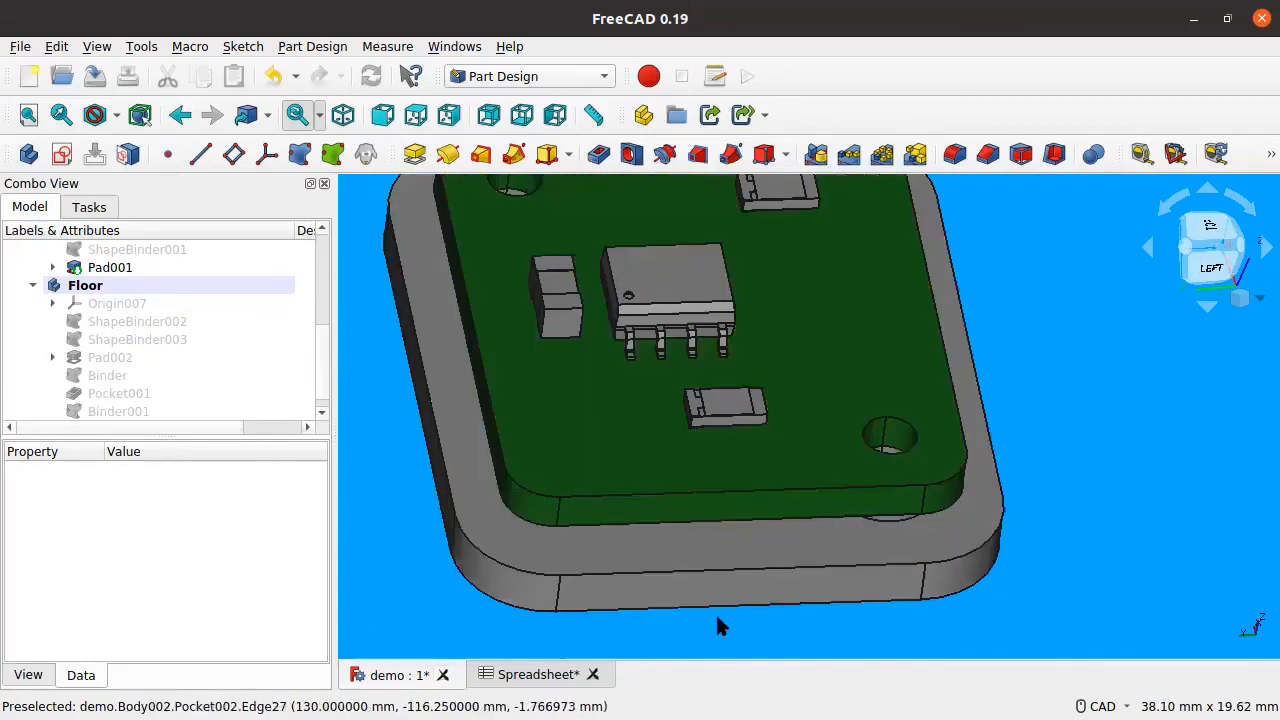
key("ctrl+s")
scroll(813, 452, "down", 5)
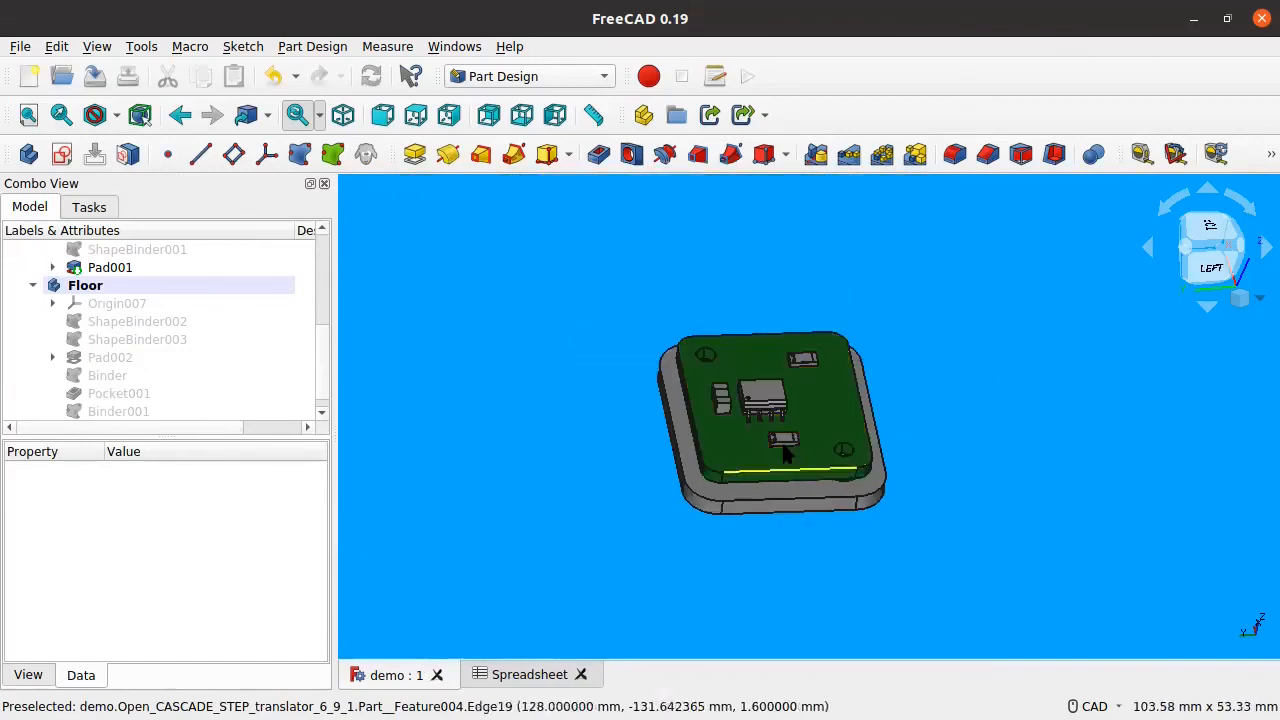
Step: Open case.FCStd from the test folder
left_click(20, 47)
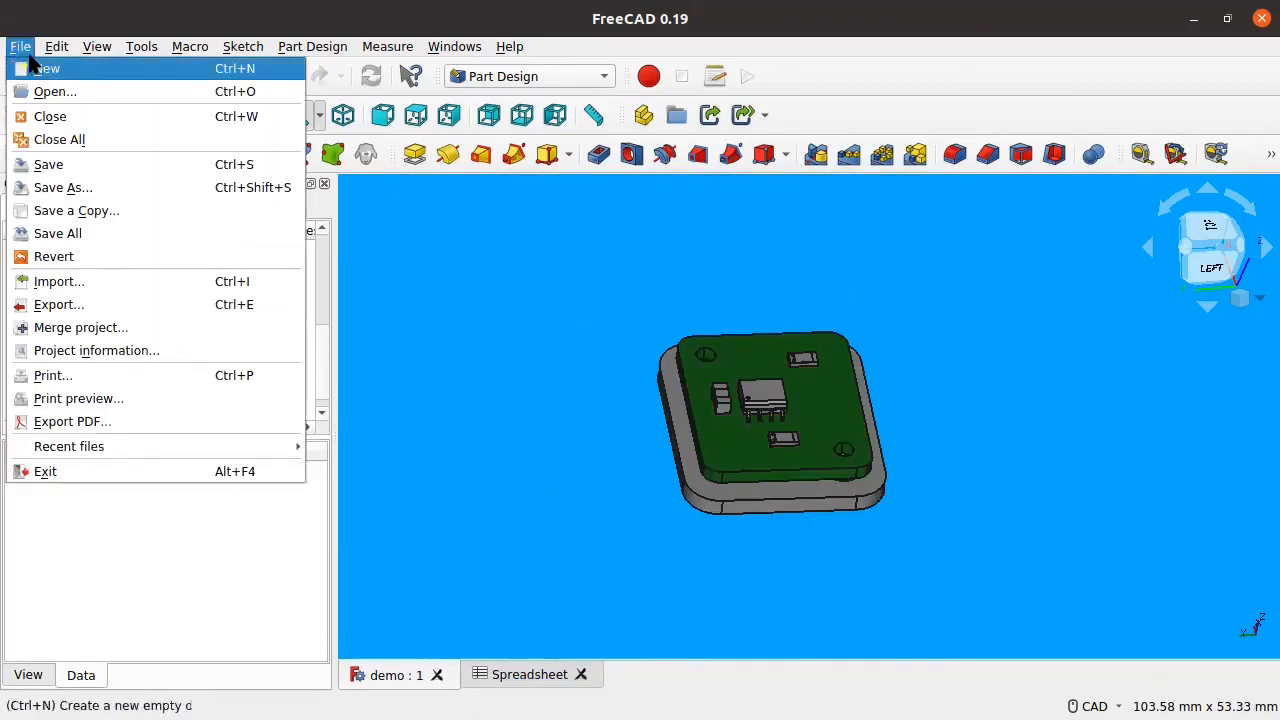
left_click(40, 91)
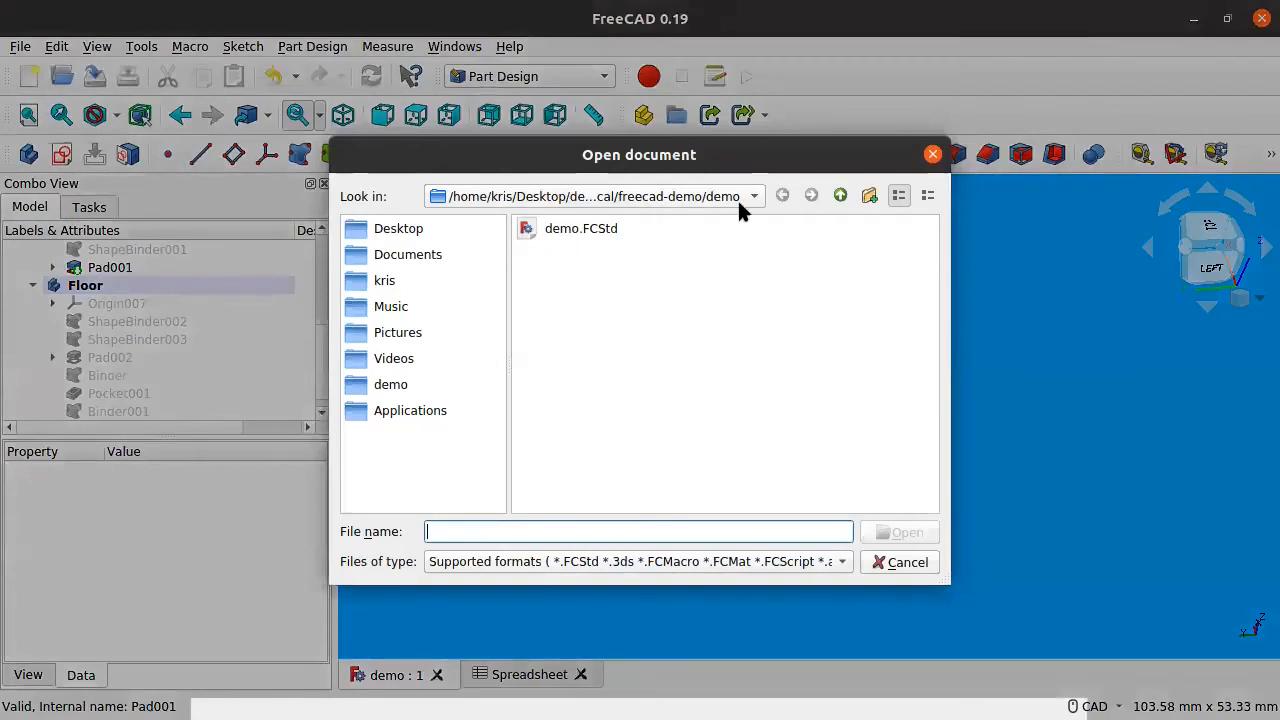
left_click(841, 195)
double_click(549, 229)
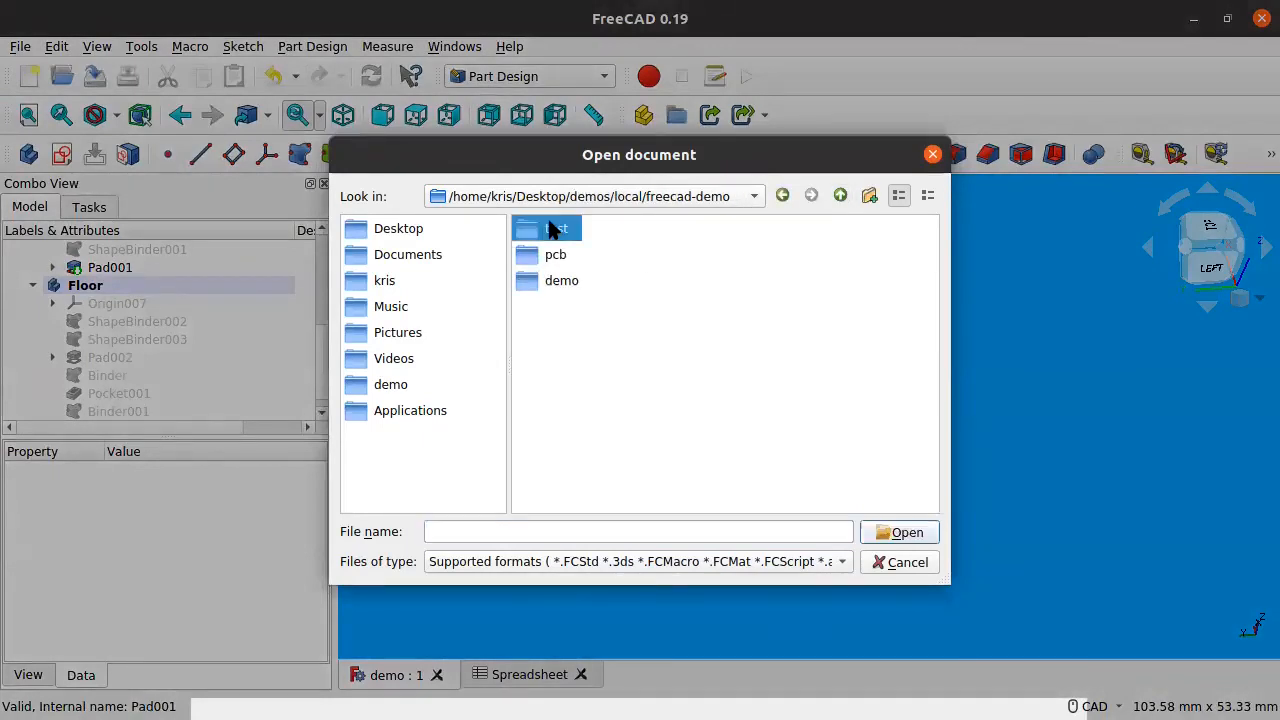
double_click(549, 229)
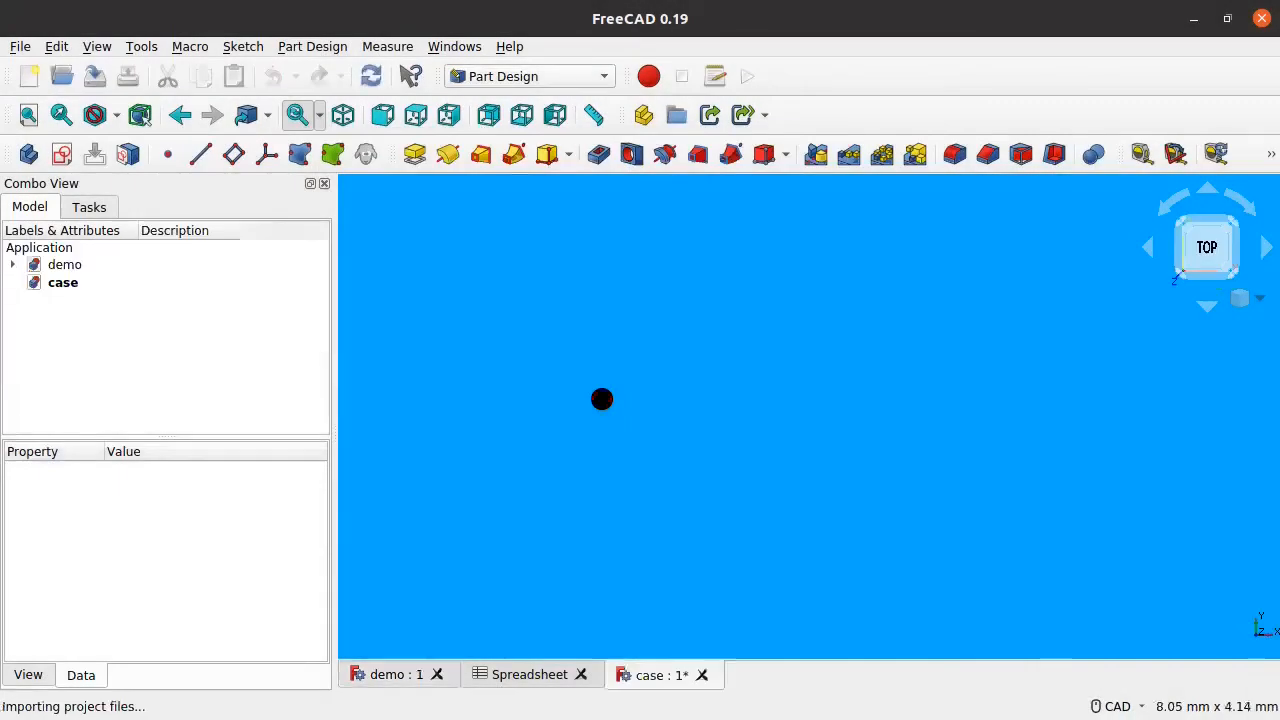
Step: Orbit and zoom around the case model to inspect it
middle_click_drag(931, 573, 900, 569)
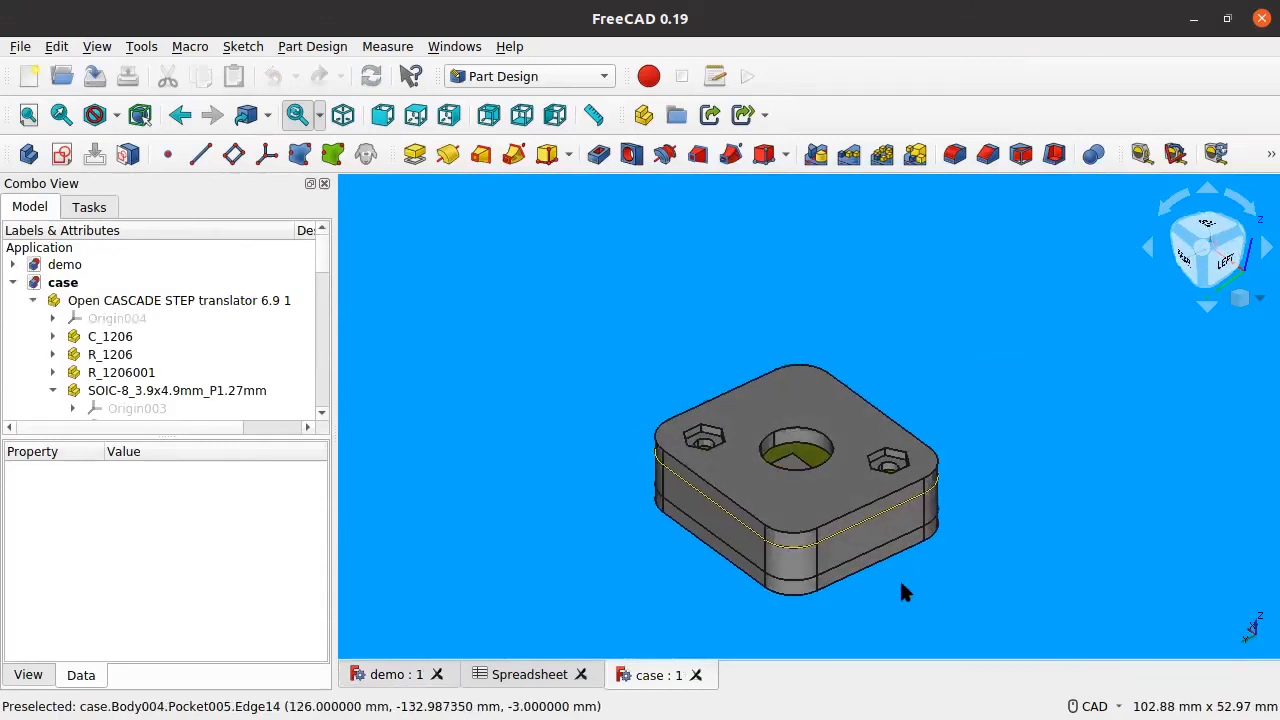
scroll(909, 474, "up", 5)
scroll(909, 474, "down", 6)
middle_click_drag(931, 514, 919, 543)
scroll(60, 320, "down", 10)
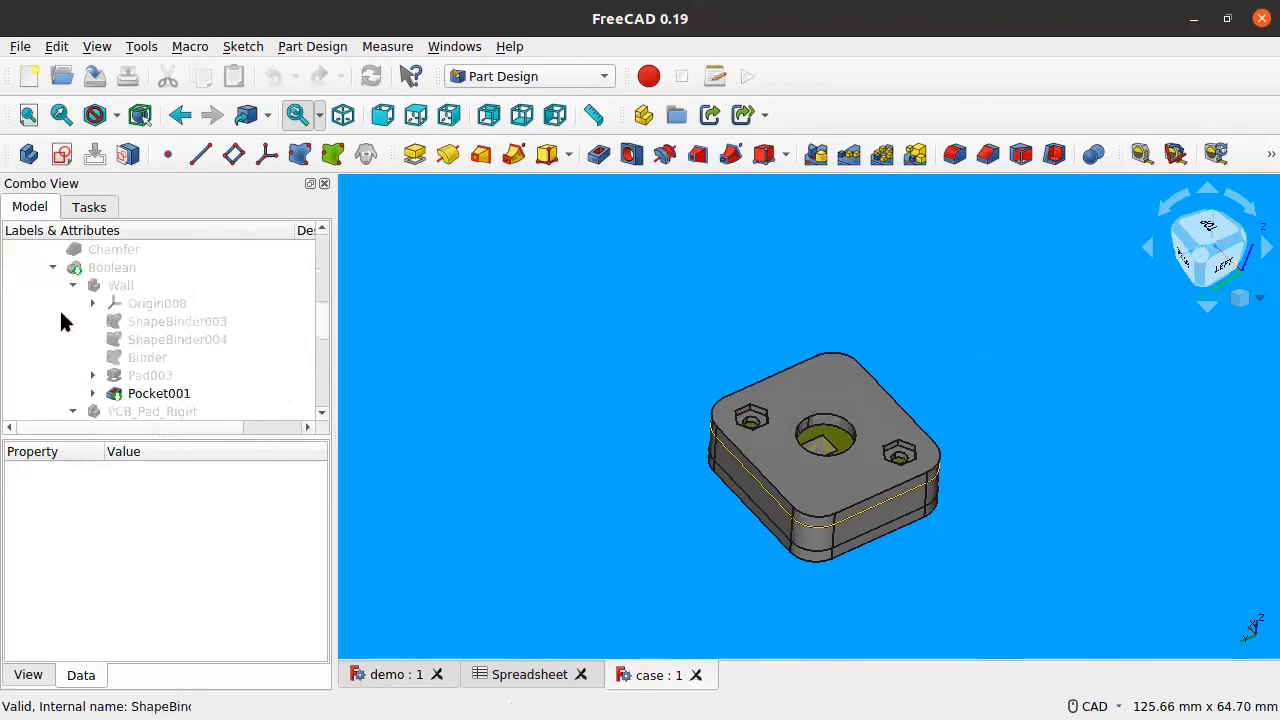
scroll(60, 320, "up", 5)
scroll(63, 314, "up", 5)
scroll(65, 318, "down", 10)
scroll(75, 312, "up", 1)
Step: Collapse and expand the Body004, Boolean and PCB_Container branches in the tree
left_click(33, 303)
scroll(51, 286, "up", 4)
left_click(55, 321)
left_click(39, 265)
scroll(39, 264, "up", 2)
scroll(39, 266, "up", 2)
left_click(34, 301)
left_click(34, 319)
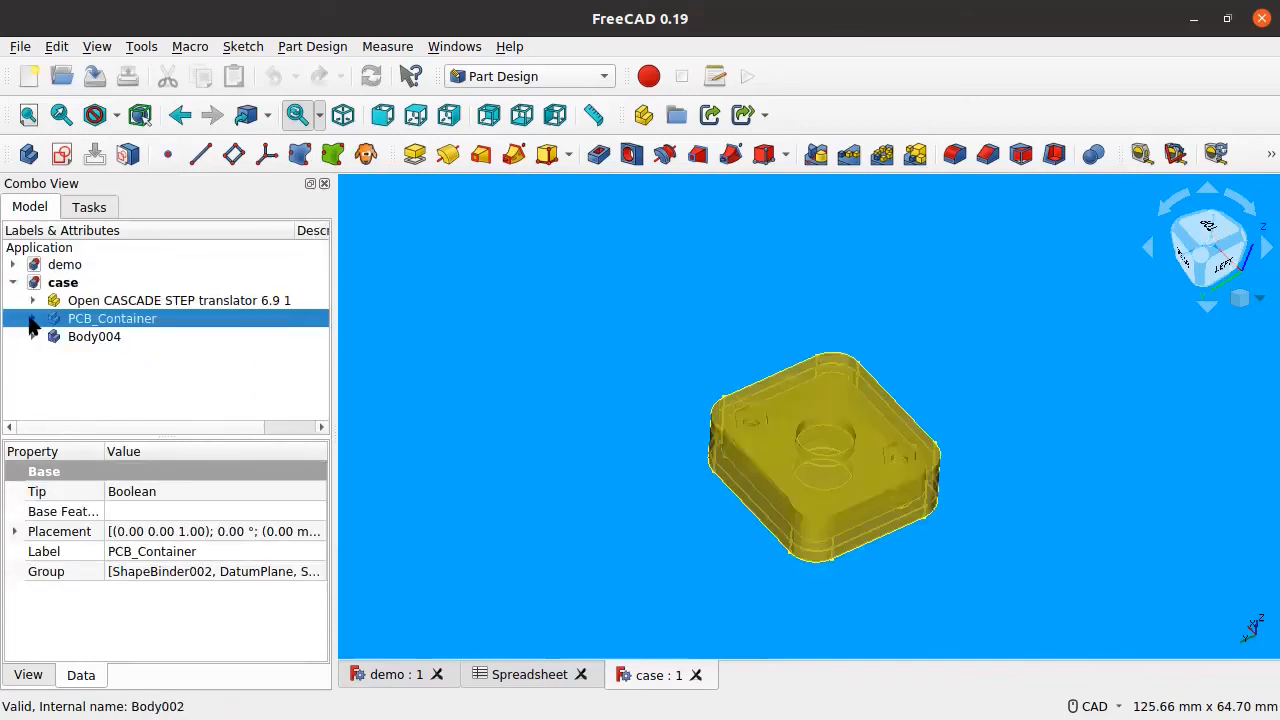
left_click(32, 319)
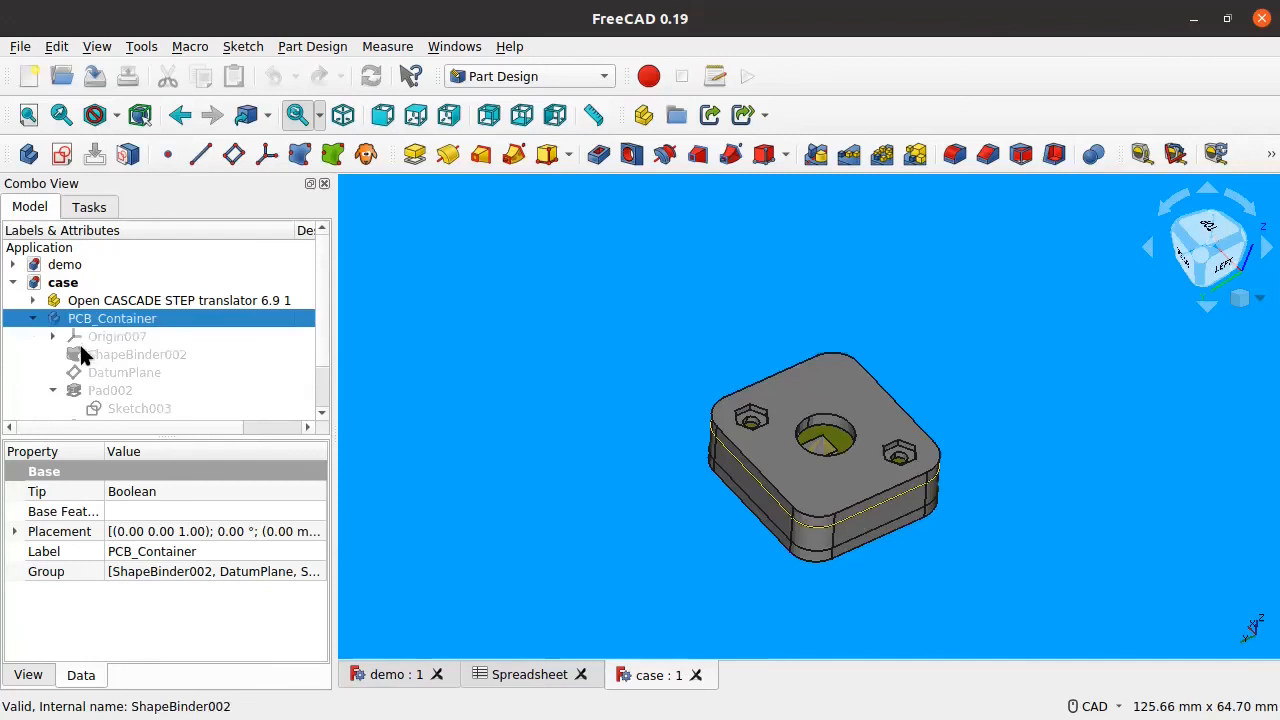
scroll(70, 338, "down", 1)
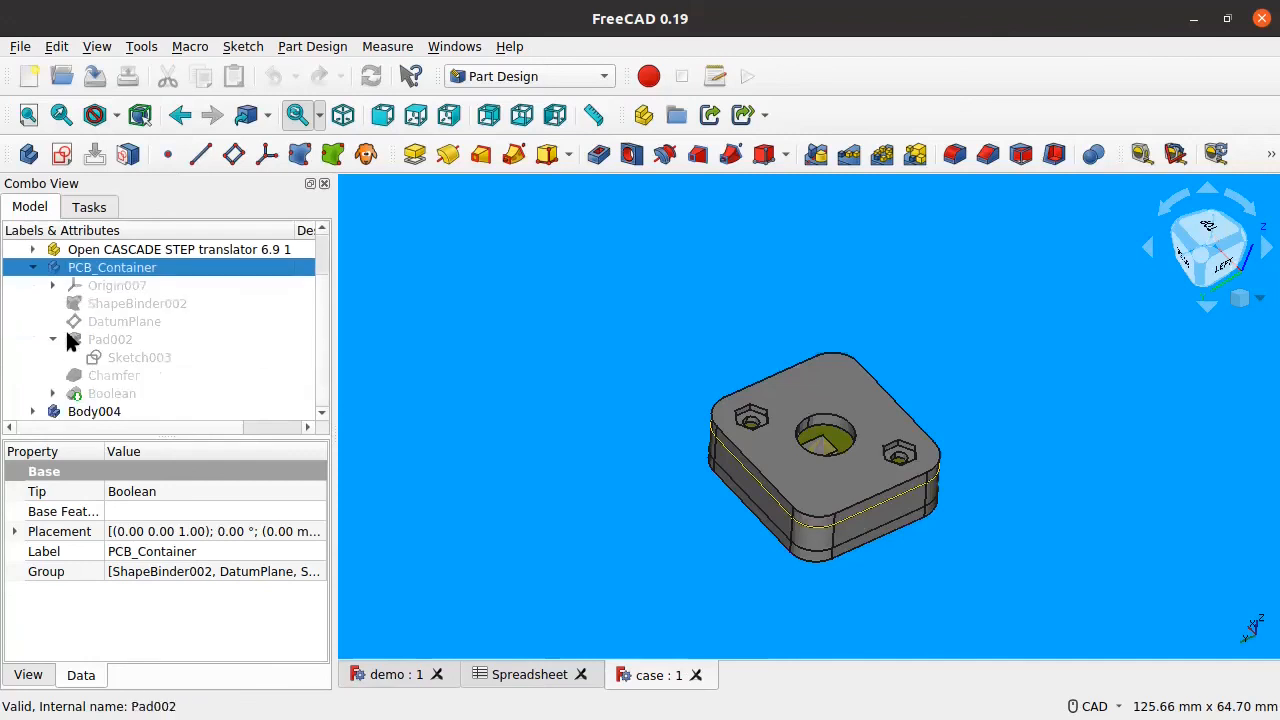
Step: Keep the Boolean feature after a cancelled delete, and hide the outer case Body004
left_click(90, 392)
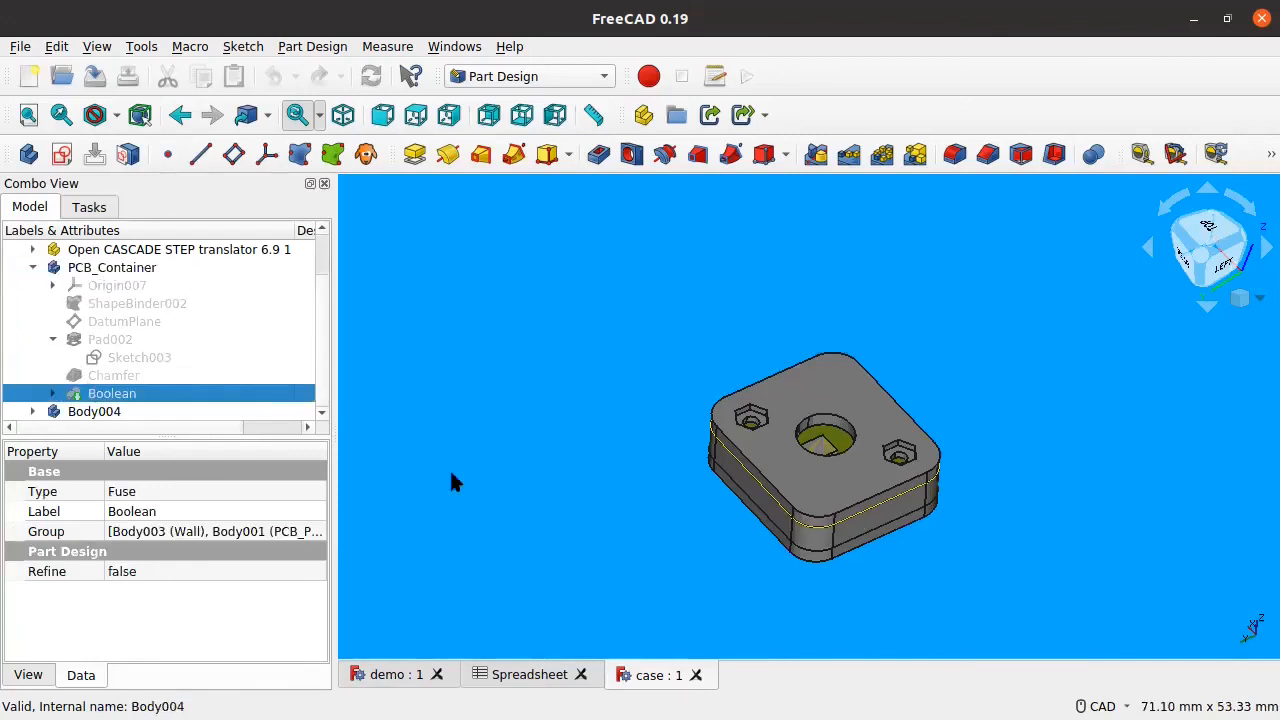
key("Delete")
left_click(668, 424)
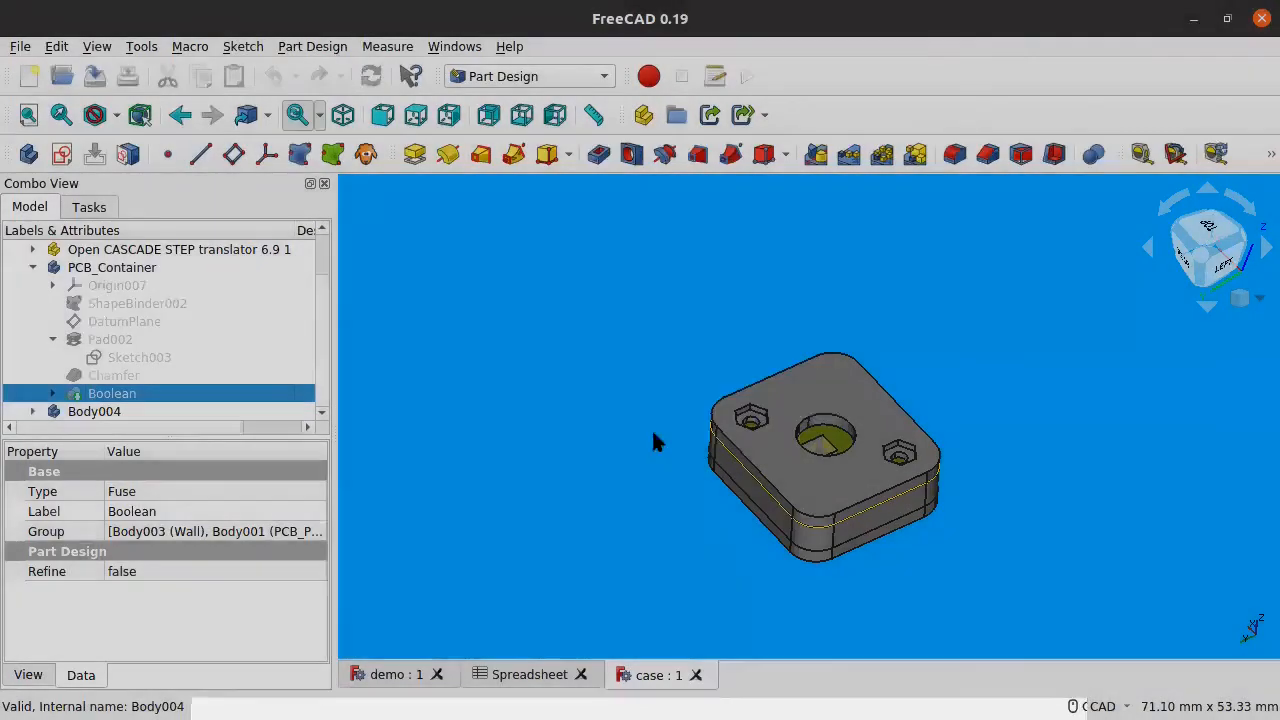
left_click(87, 305)
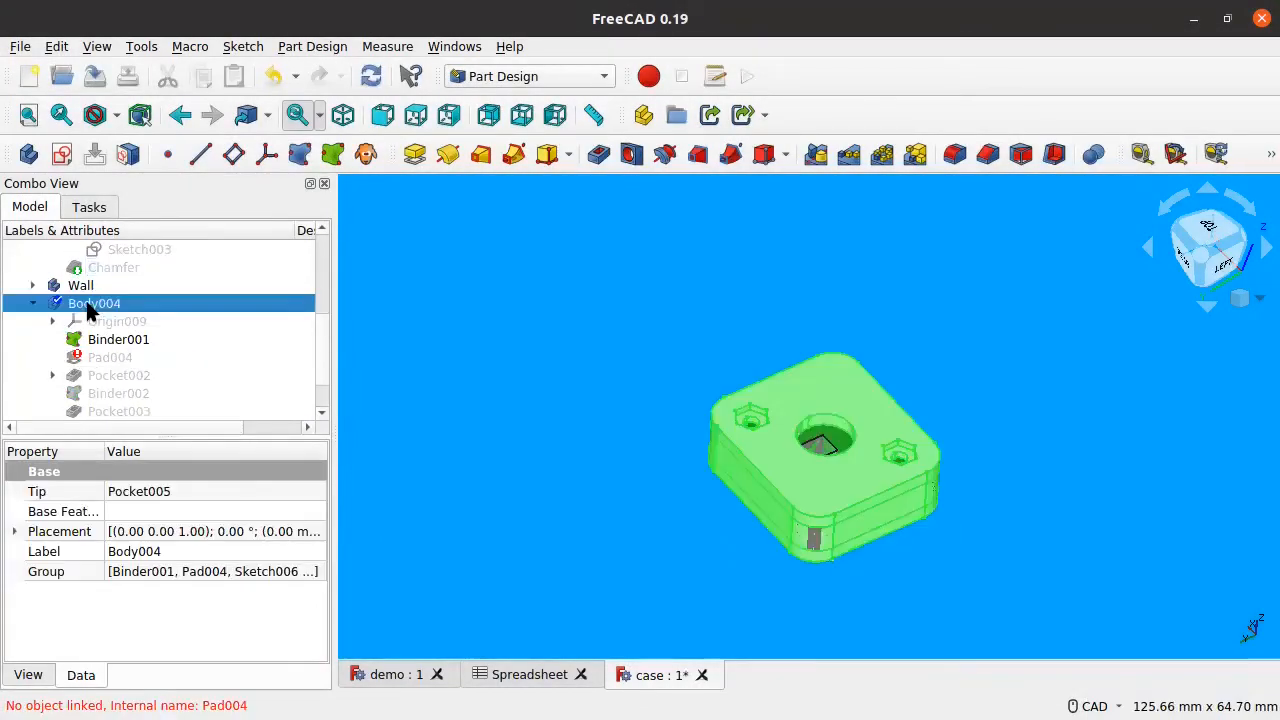
key("space")
scroll(90, 305, "up", 4)
Step: Expand the Wall body and its Pocket001, then open Sketch005 for editing
left_click(34, 364)
left_click(33, 355)
left_click(33, 372)
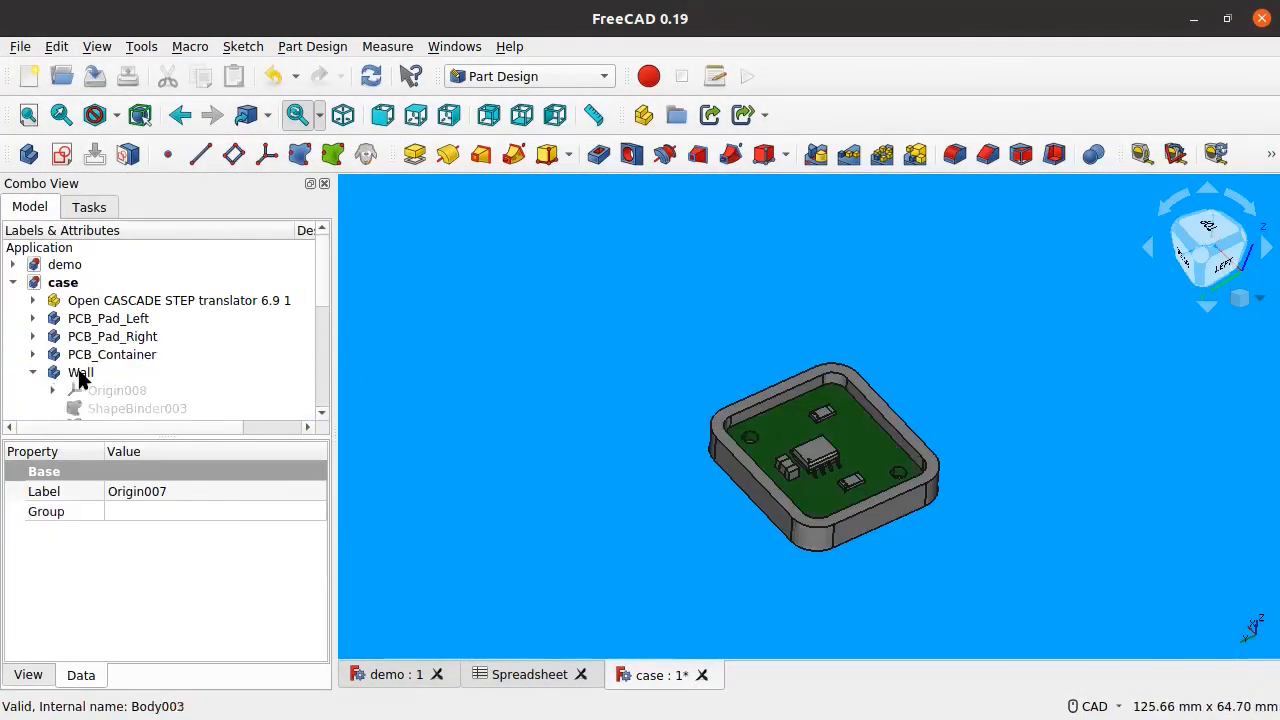
left_click(80, 373)
scroll(78, 380, "down", 5)
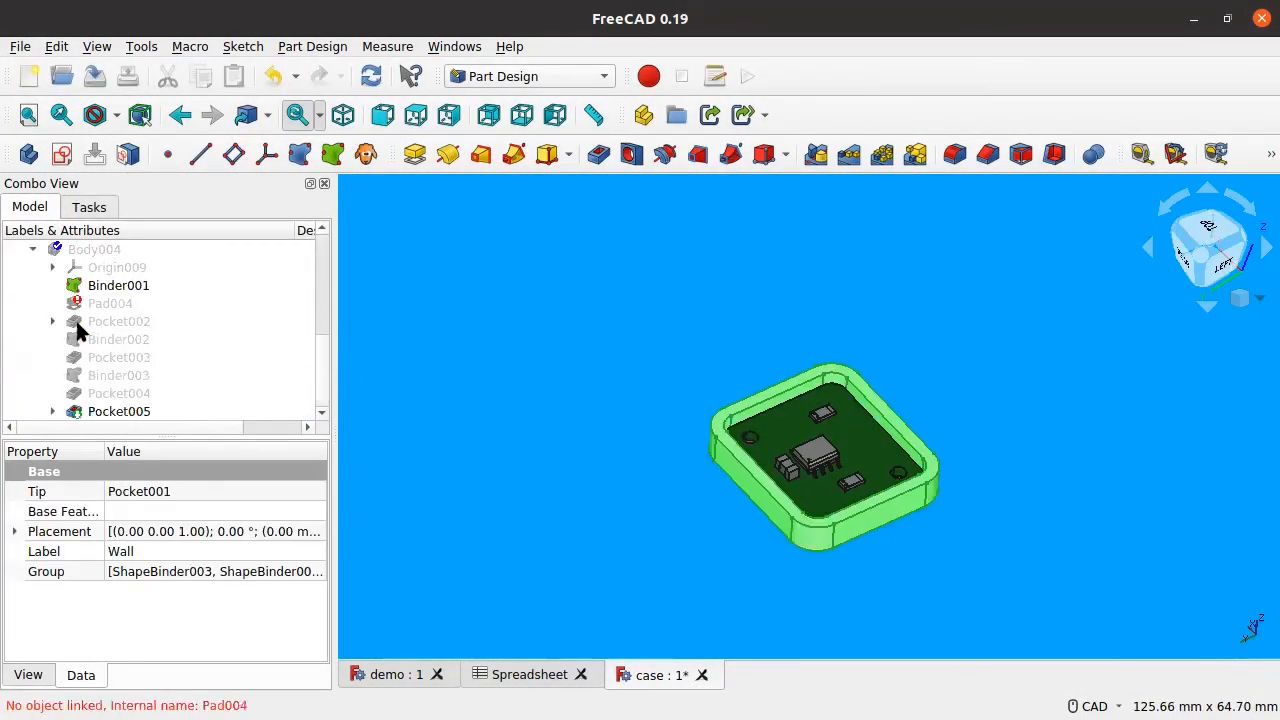
scroll(78, 330, "up", 3)
left_click(53, 393)
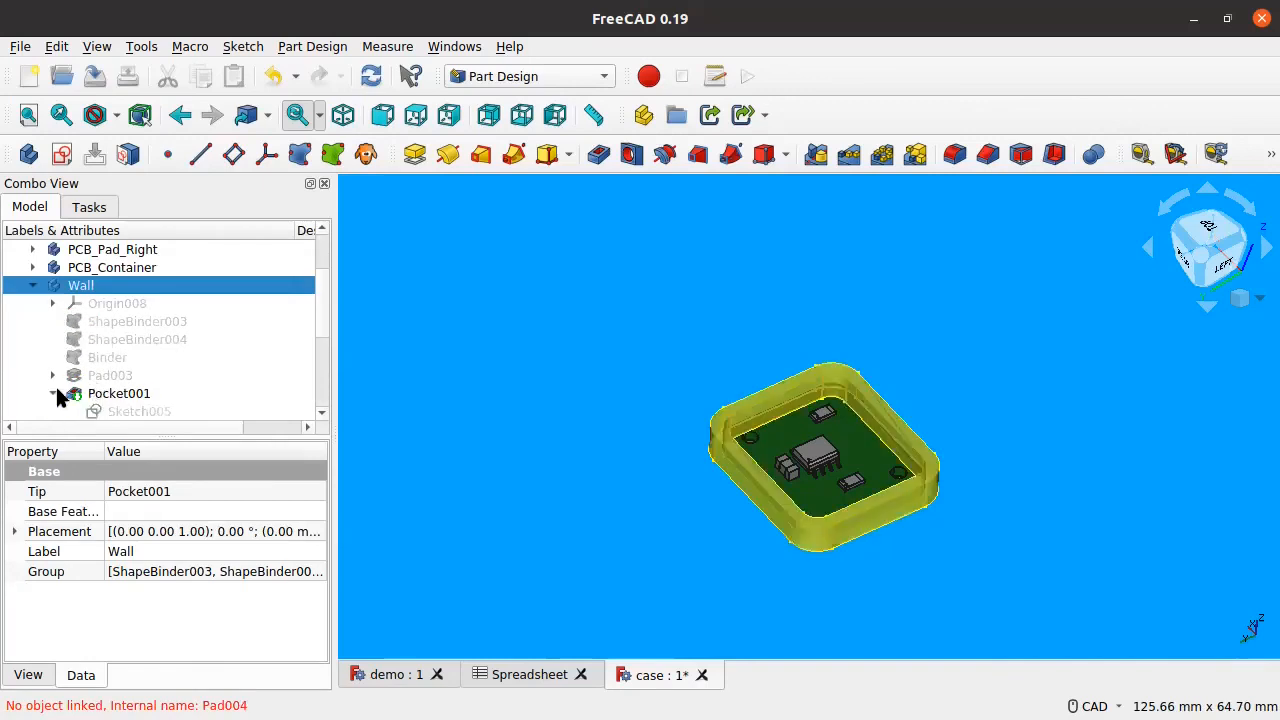
scroll(87, 390, "down", 2)
double_click(101, 303)
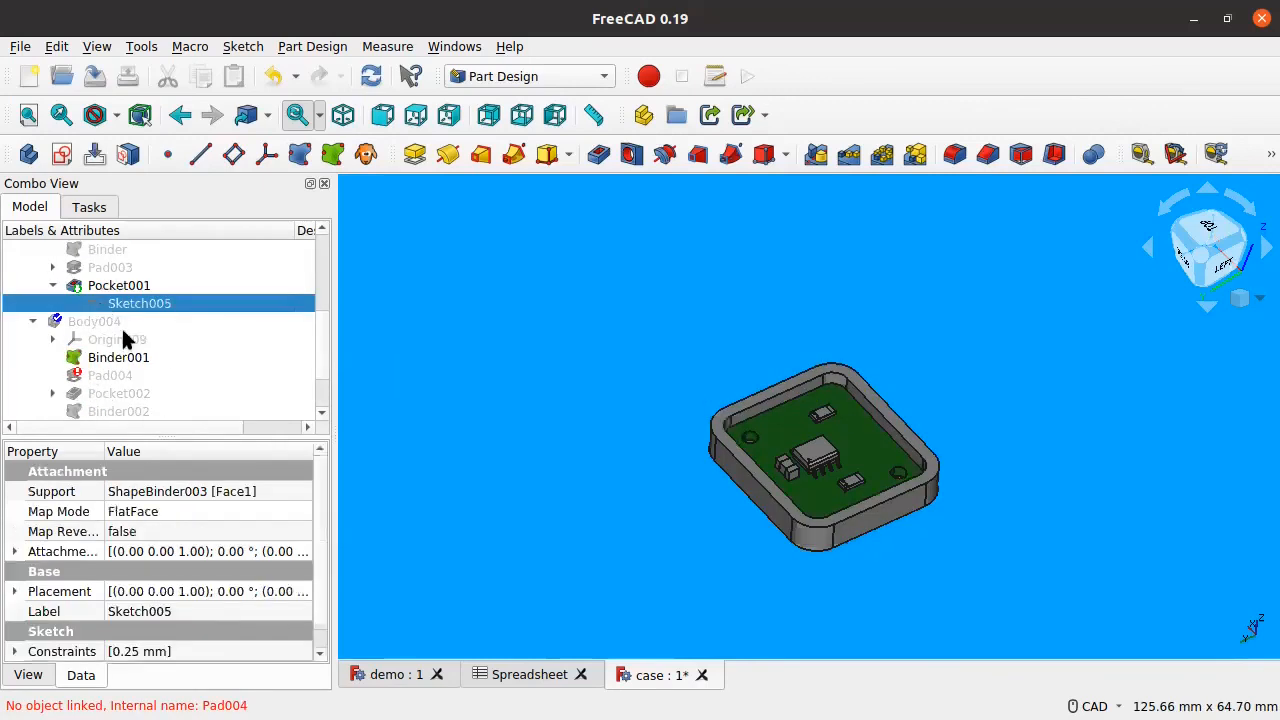
scroll(869, 445, "up", 4)
middle_click_drag(942, 450, 899, 461)
scroll(500, 275, "up", 5)
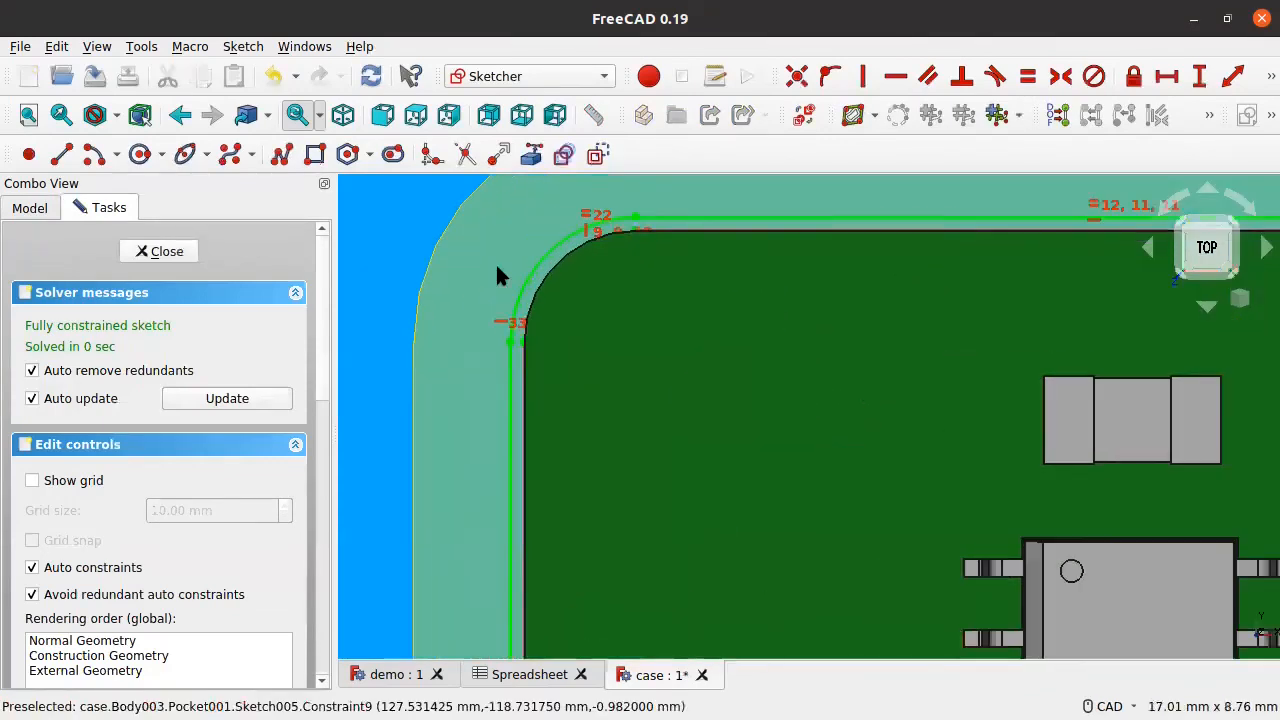
scroll(500, 275, "down", 5)
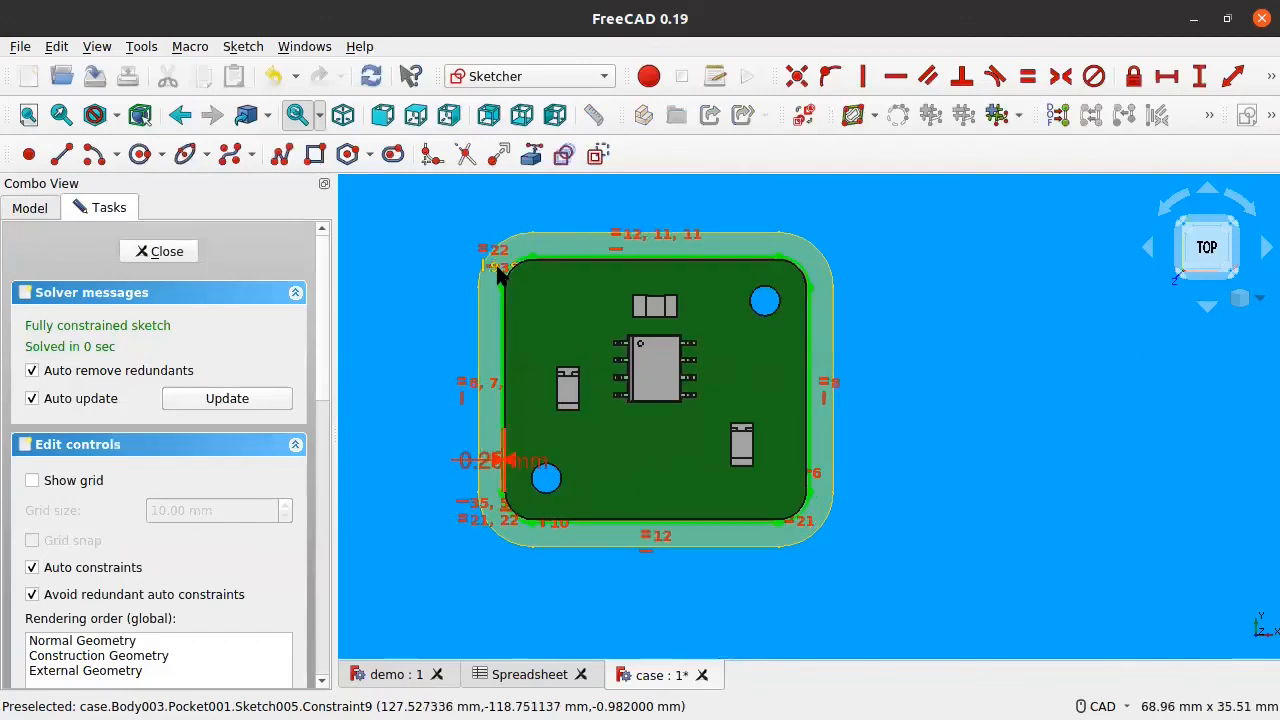
scroll(511, 520, "up", 4)
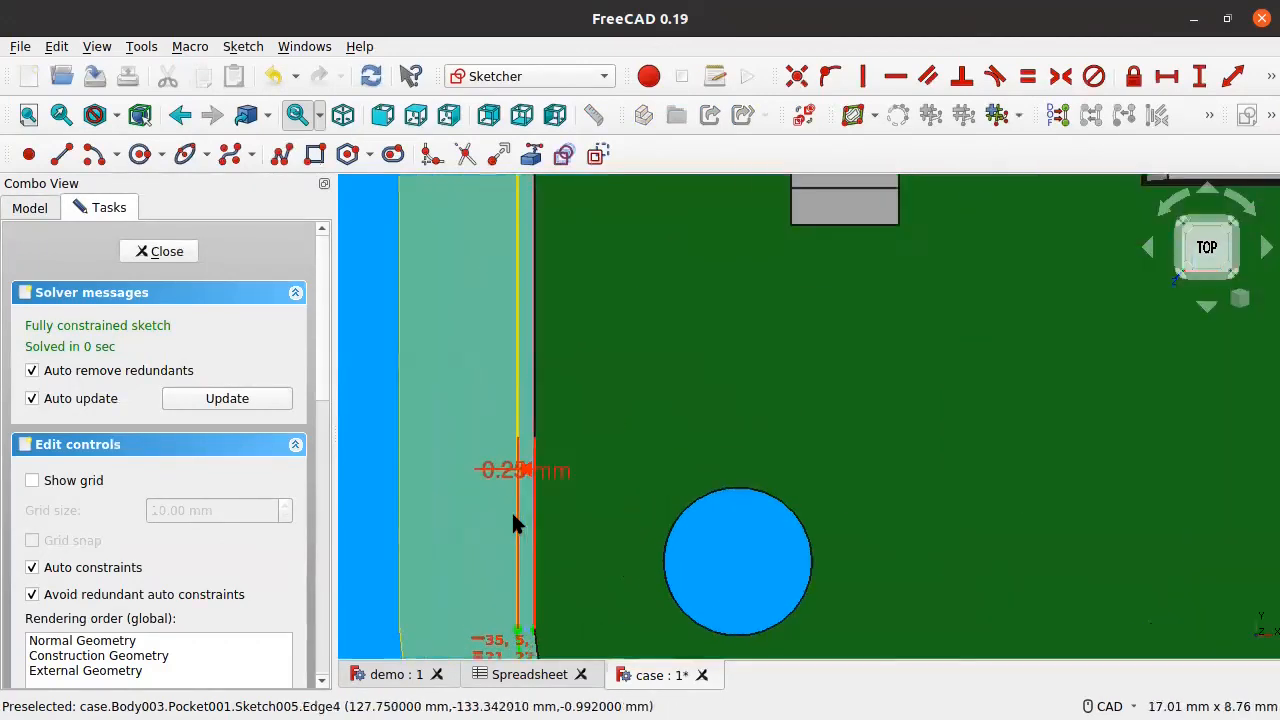
scroll(511, 520, "up", 1)
left_click_drag(513, 452, 414, 457)
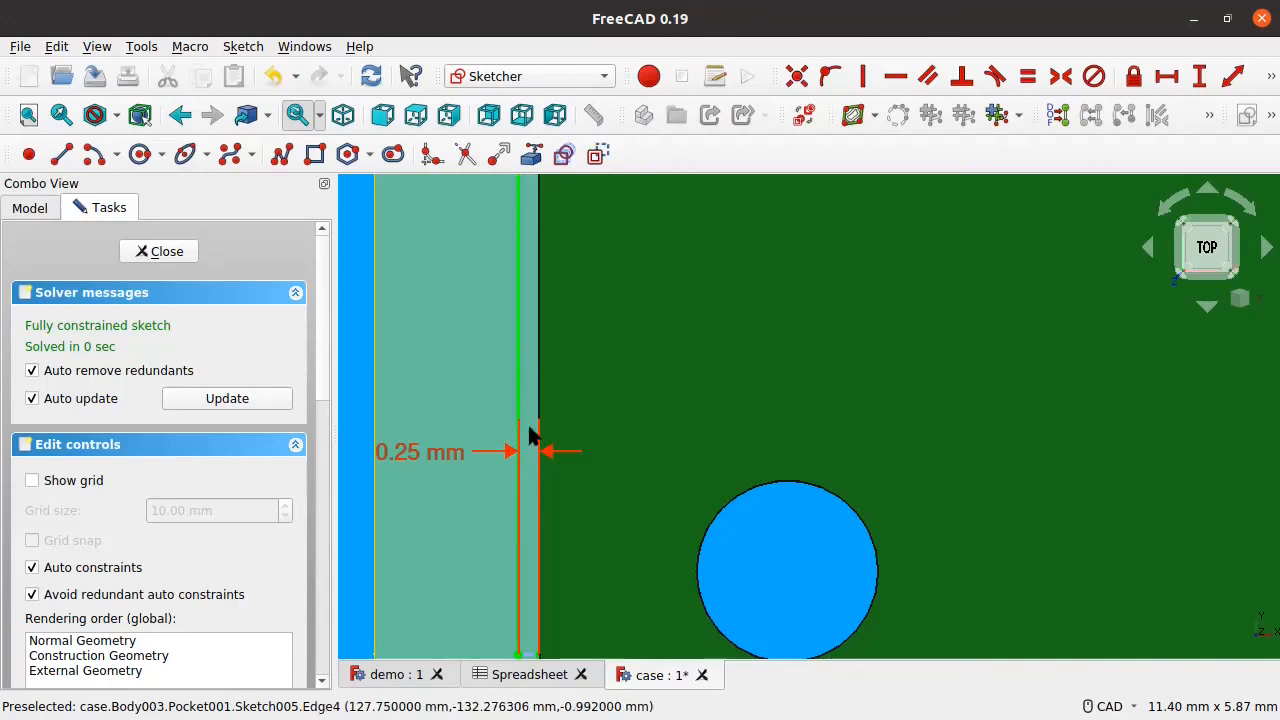
scroll(540, 428, "down", 10)
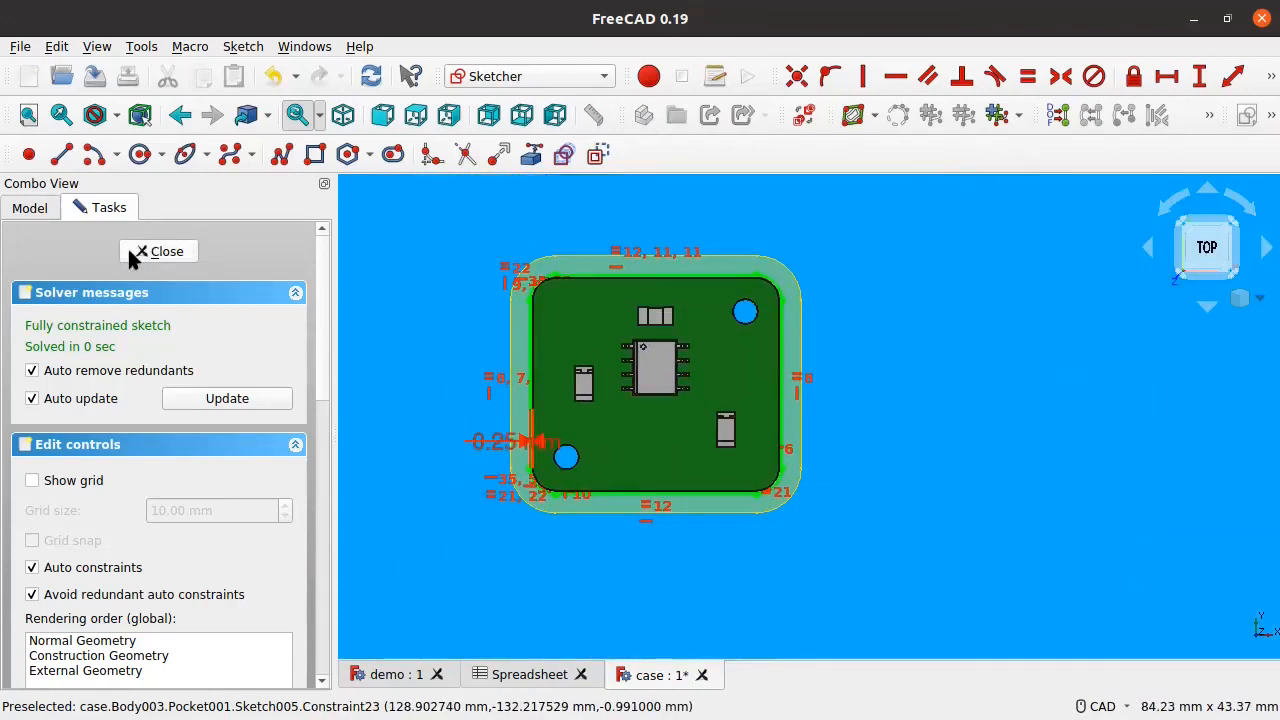
left_click(133, 253)
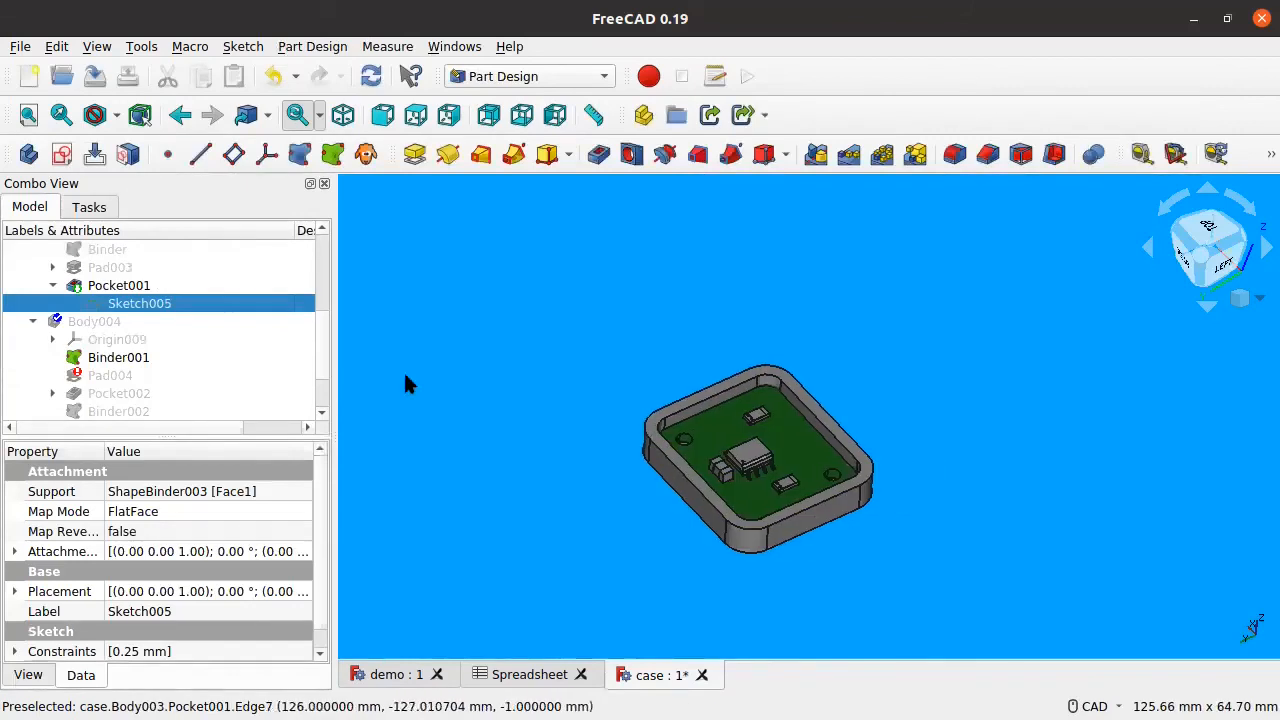
Step: Switch to the demo document and view the board on its rounded floor plate from above
left_click(398, 674)
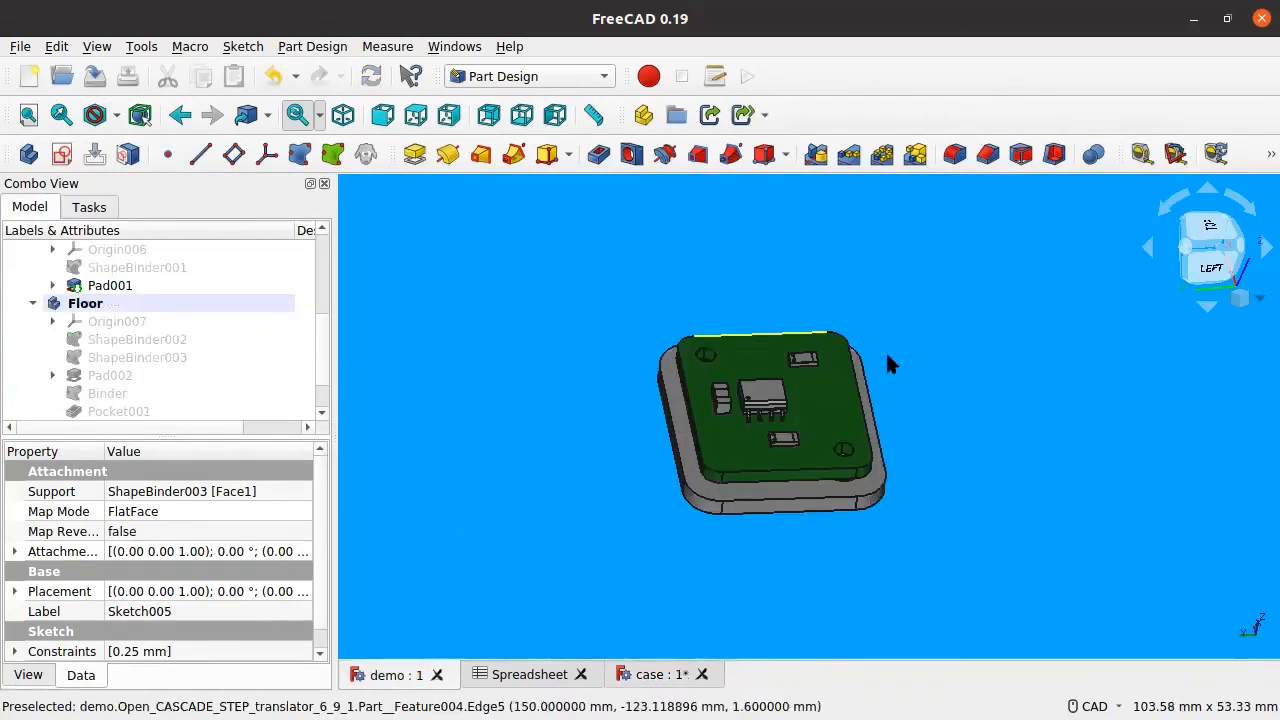
scroll(960, 500, "up", 3)
middle_click_drag(960, 500, 671, 471)
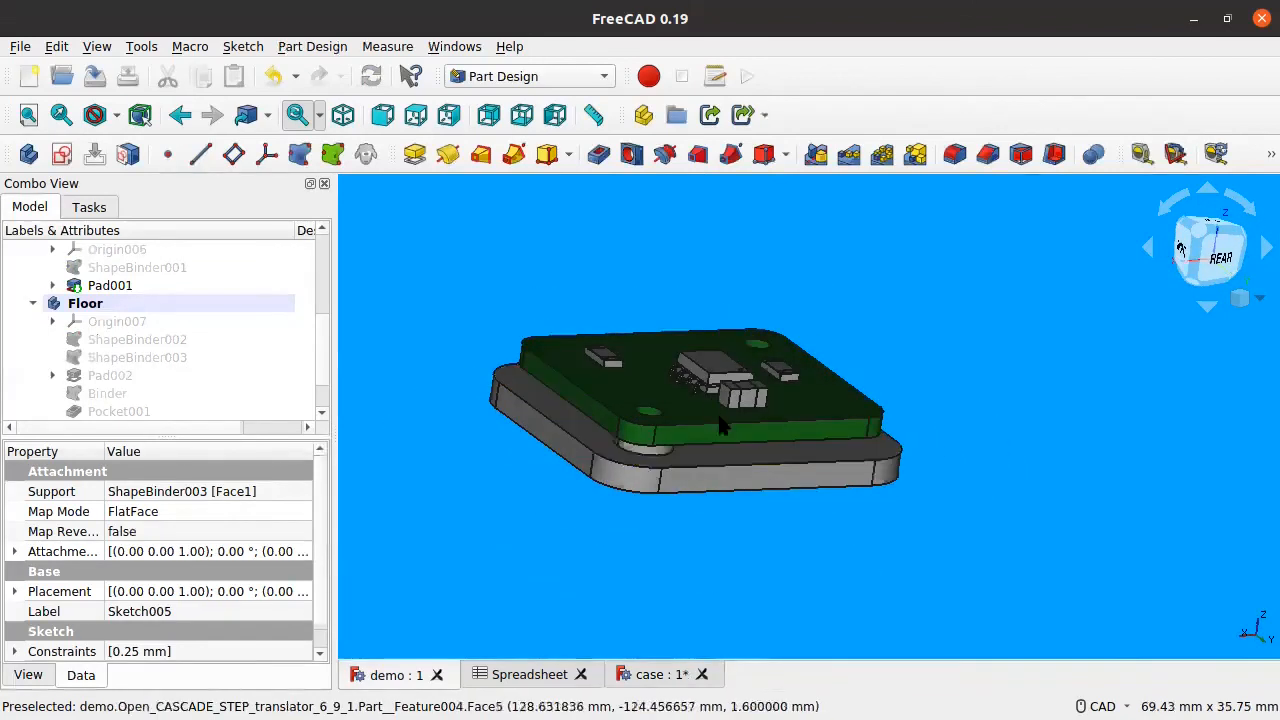
middle_click_drag(963, 449, 930, 486)
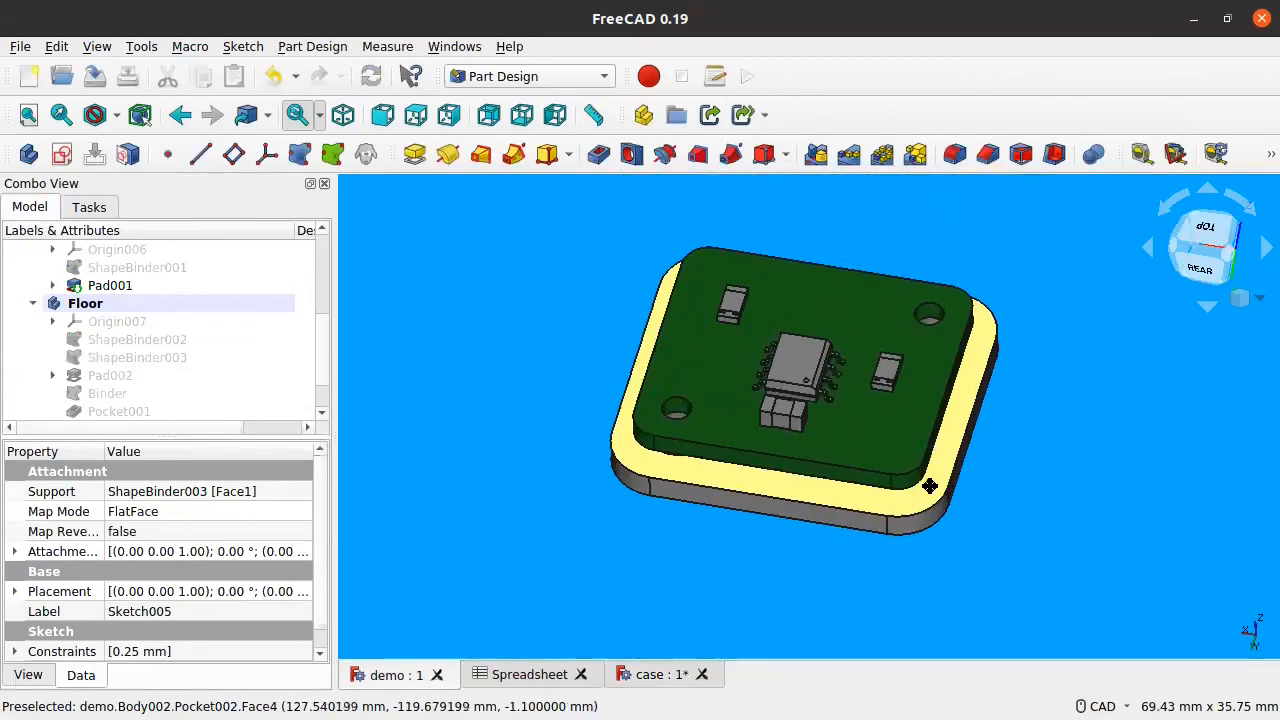
middle_click_drag(930, 428, 960, 462)
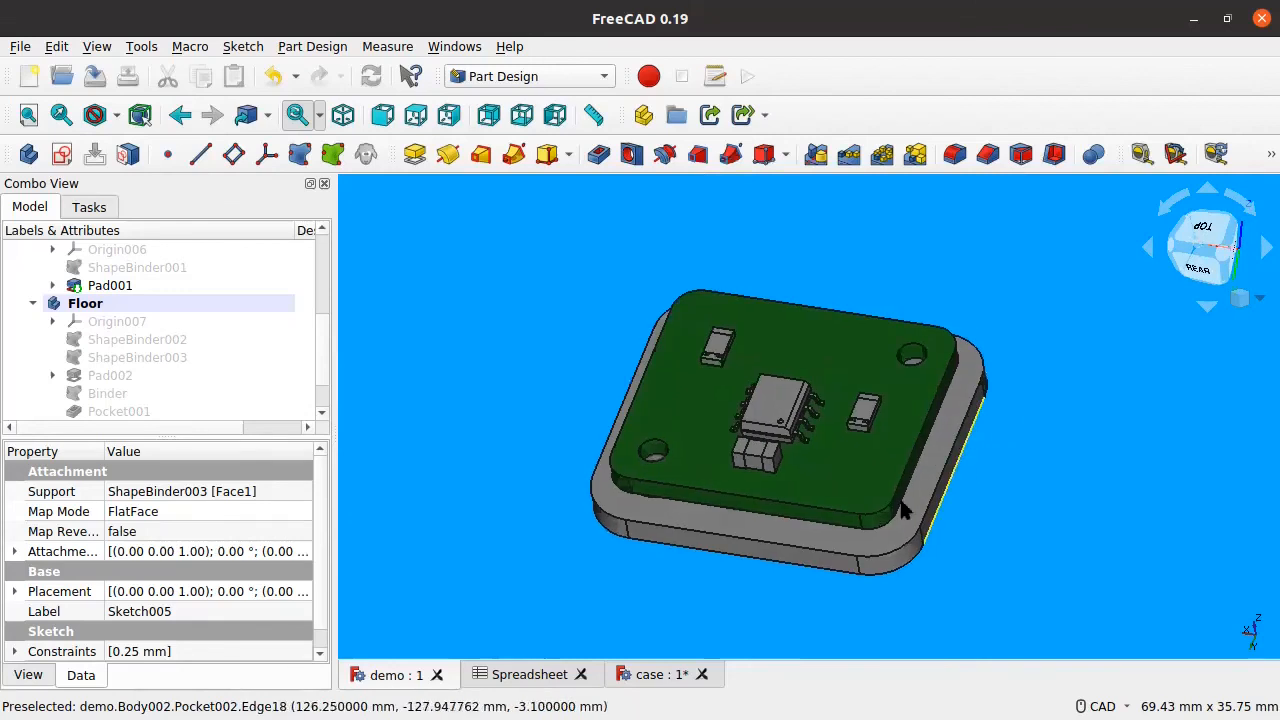